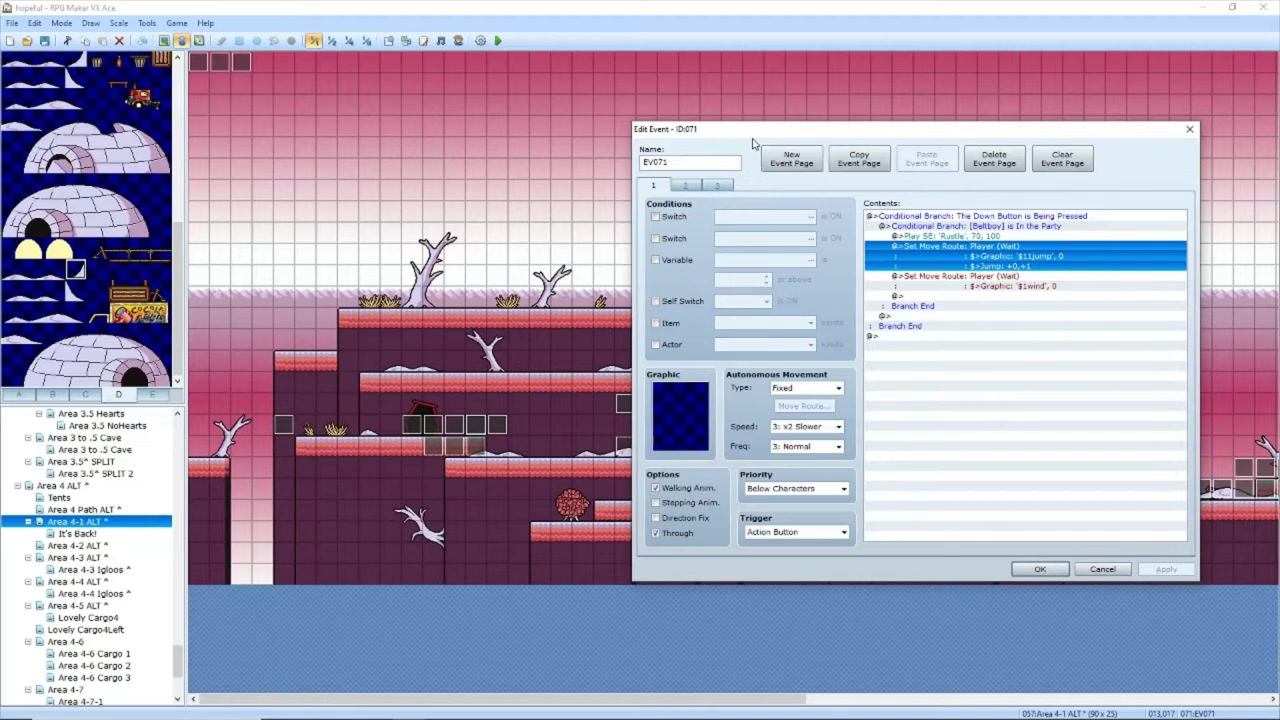
Step: Inspect the player move route and its $1wind character graphic in the down-button jump event EV071, without changing anything
click(1007, 284)
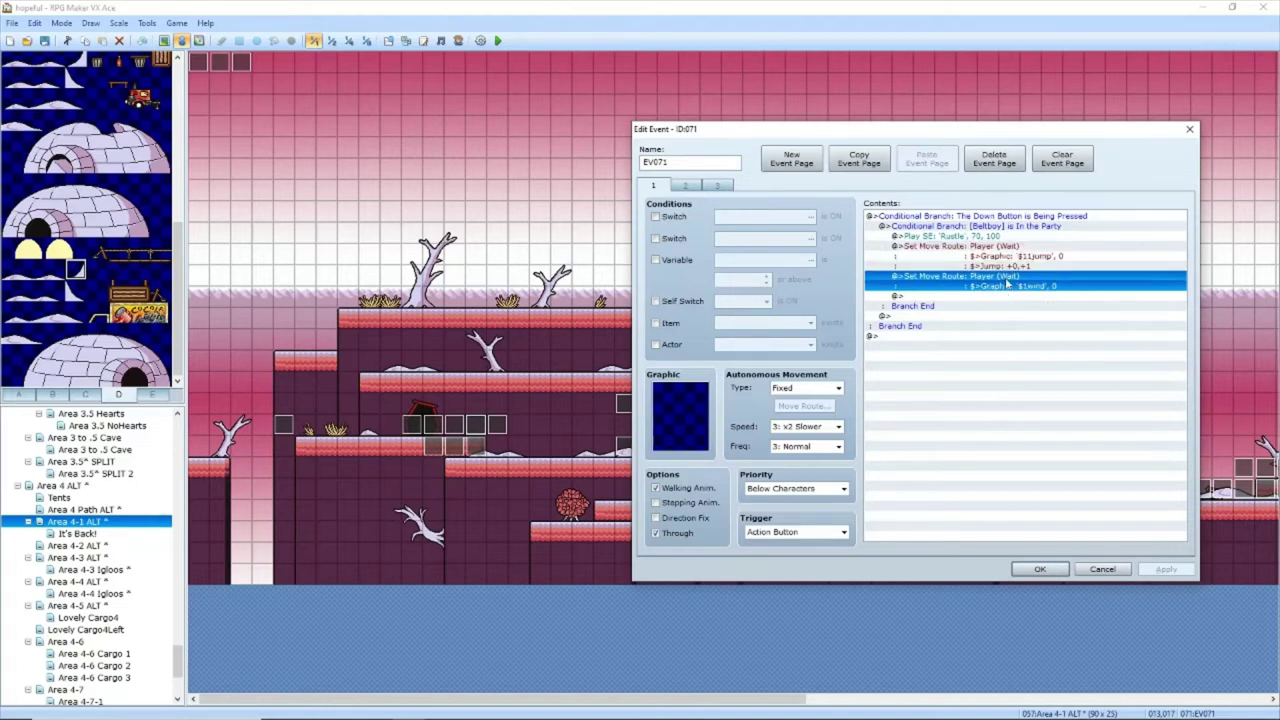
double_click(1007, 284)
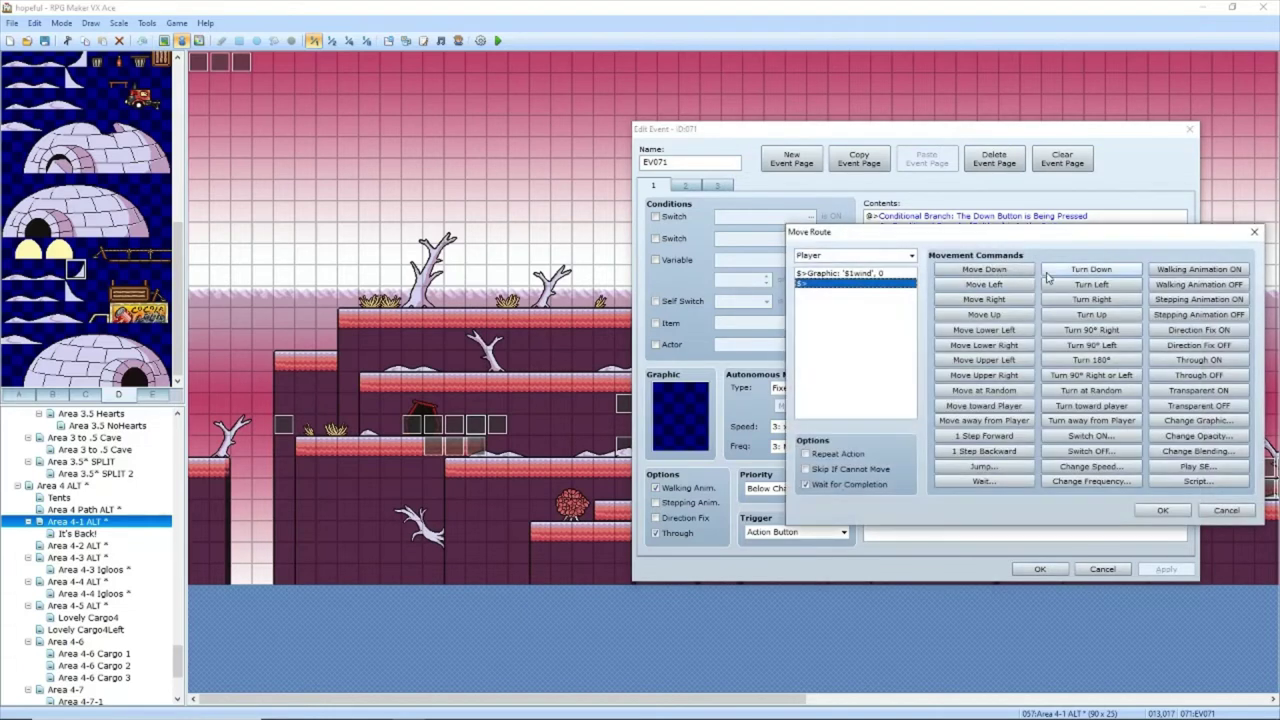
click(1257, 234)
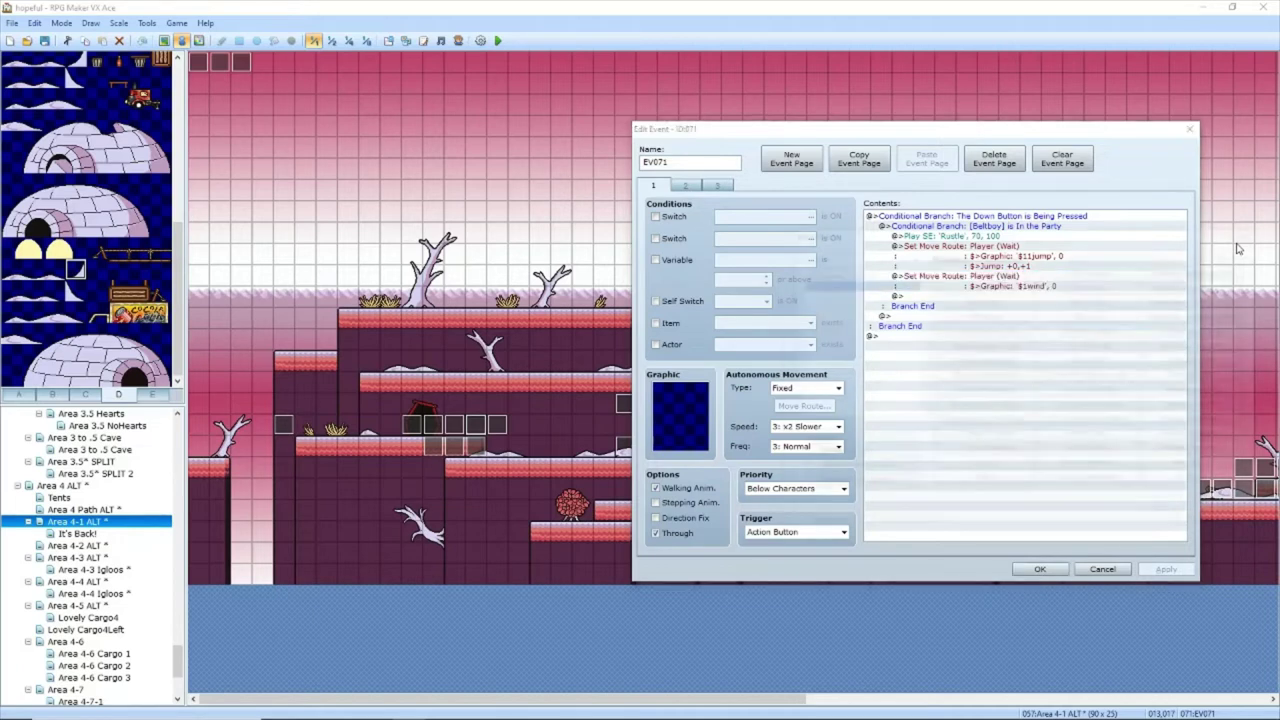
double_click(1000, 281)
double_click(836, 286)
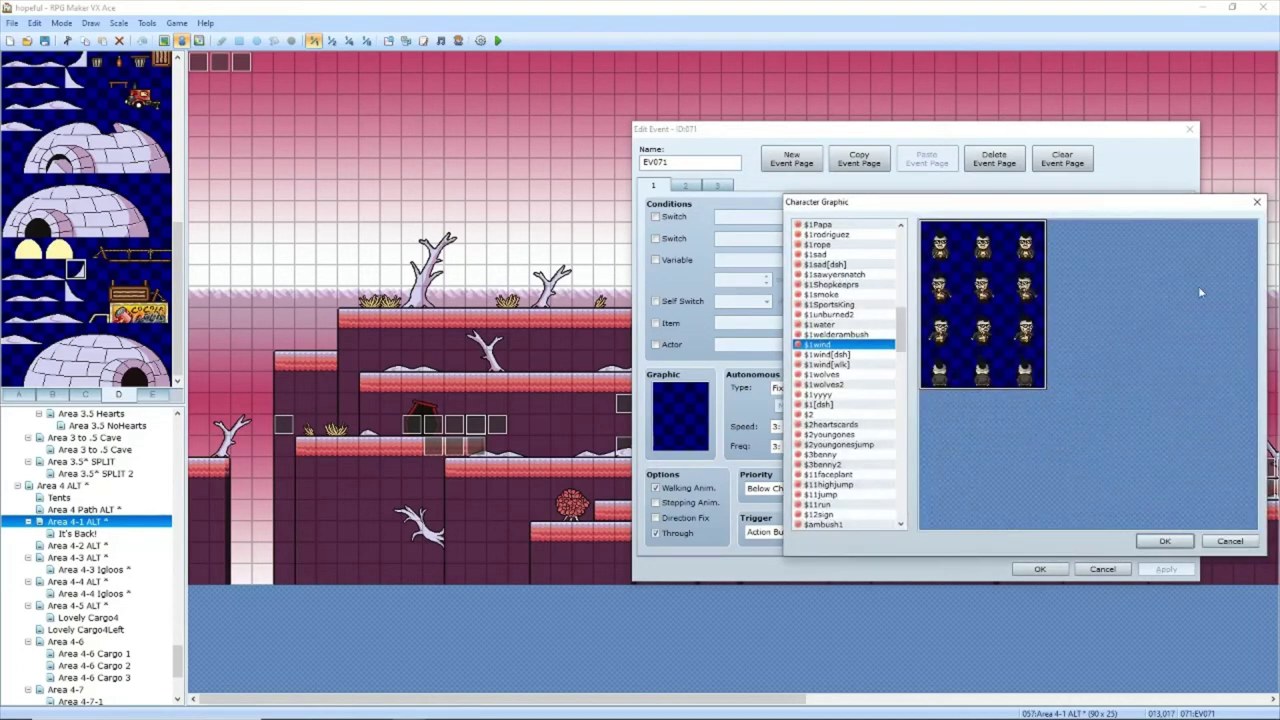
click(1256, 202)
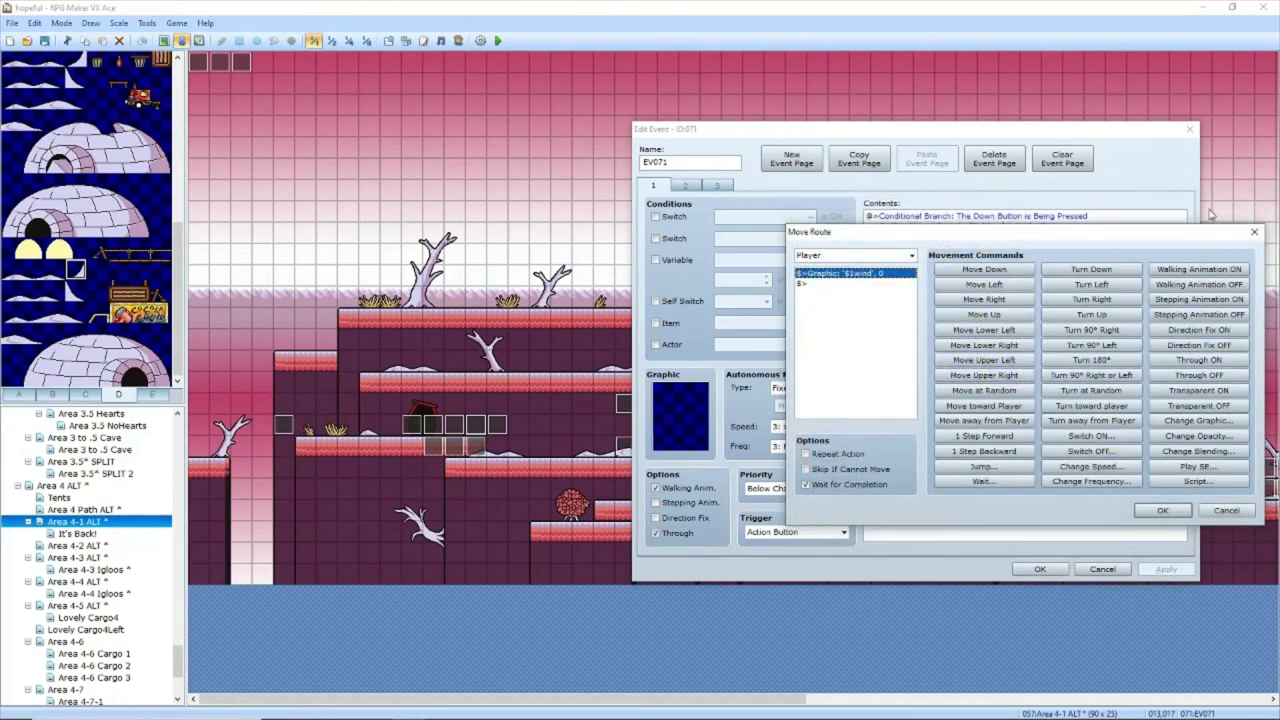
click(1254, 232)
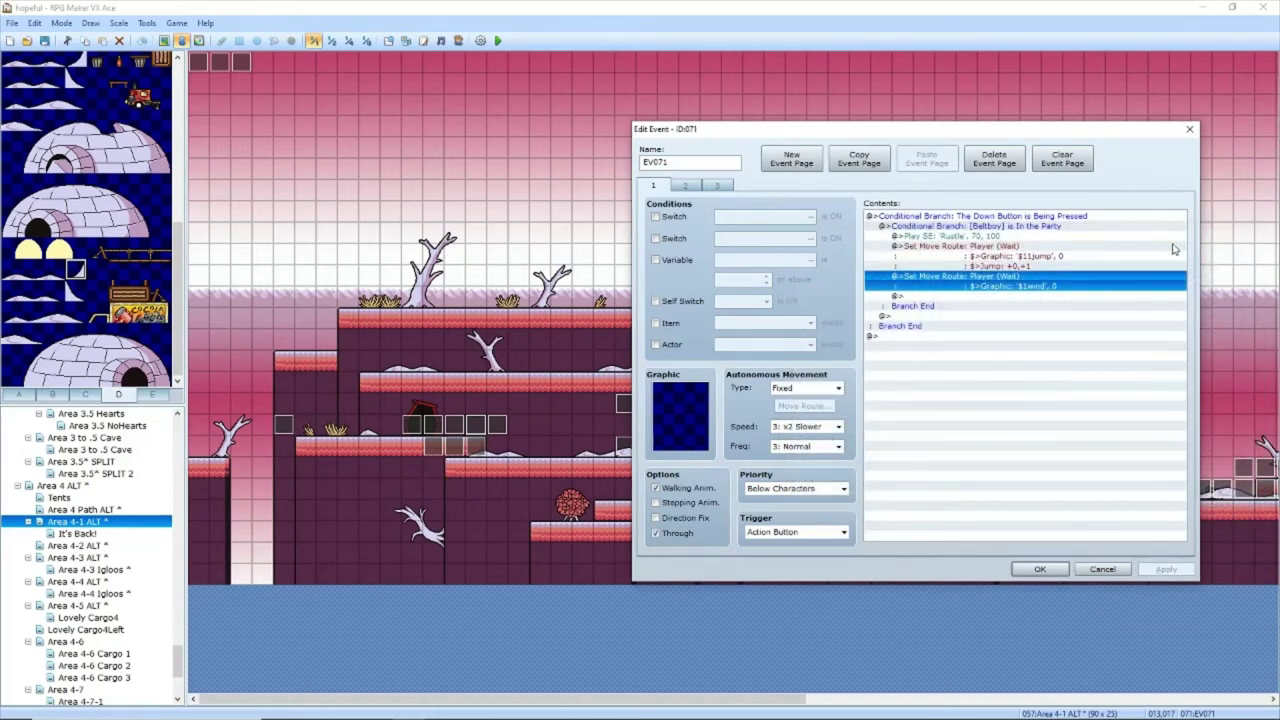
click(1189, 129)
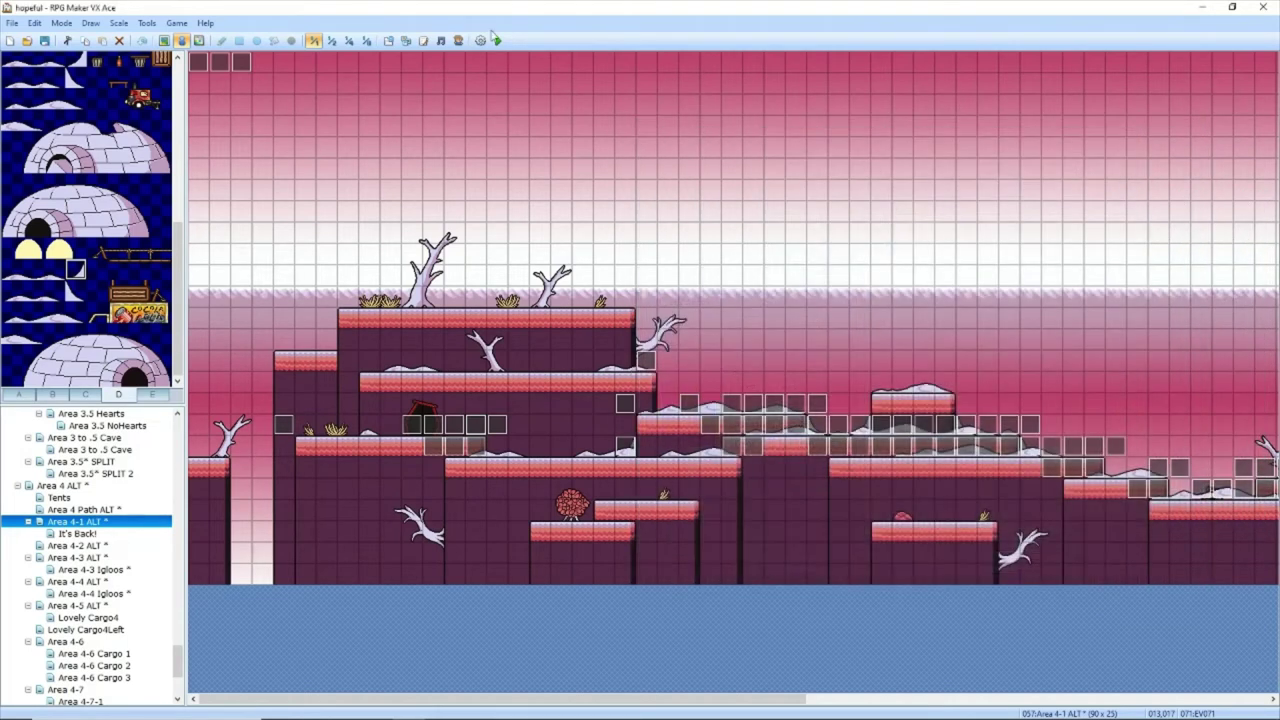
Step: Inspect event EV015 in the map's corner: its player move route, the $1wind graphic, and its second and third pages
double_click(198, 61)
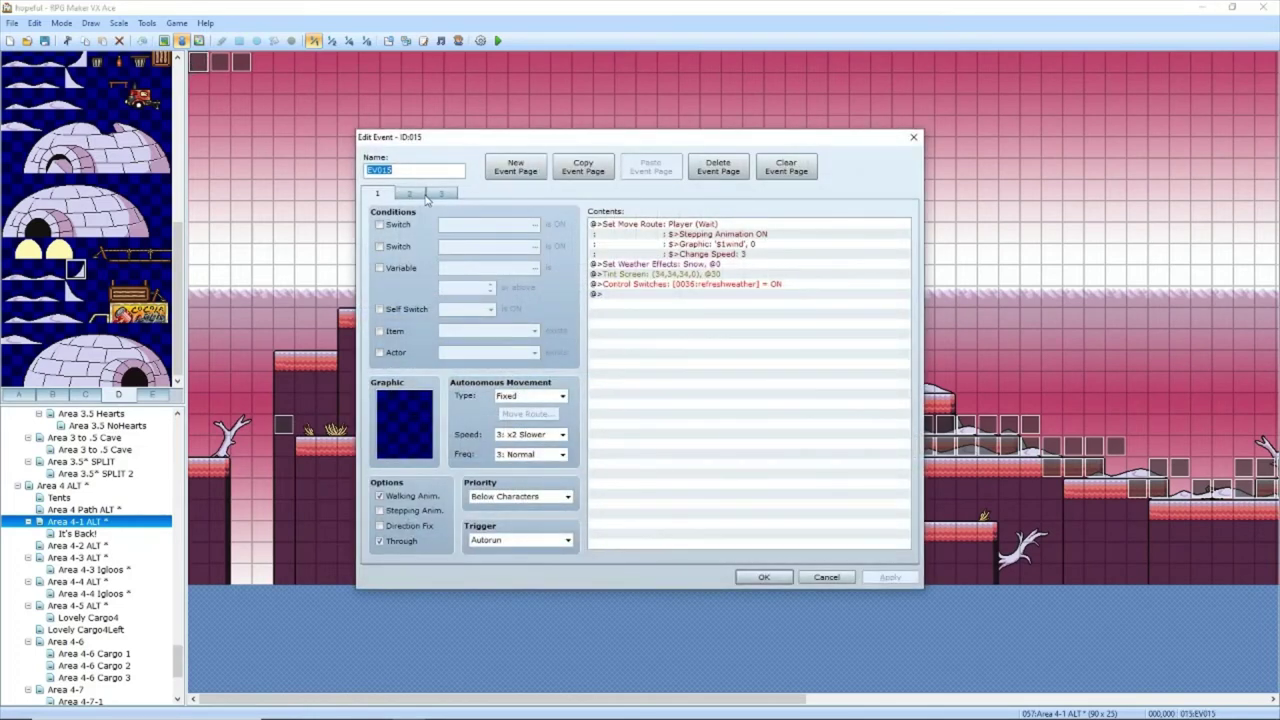
click(618, 228)
double_click(618, 228)
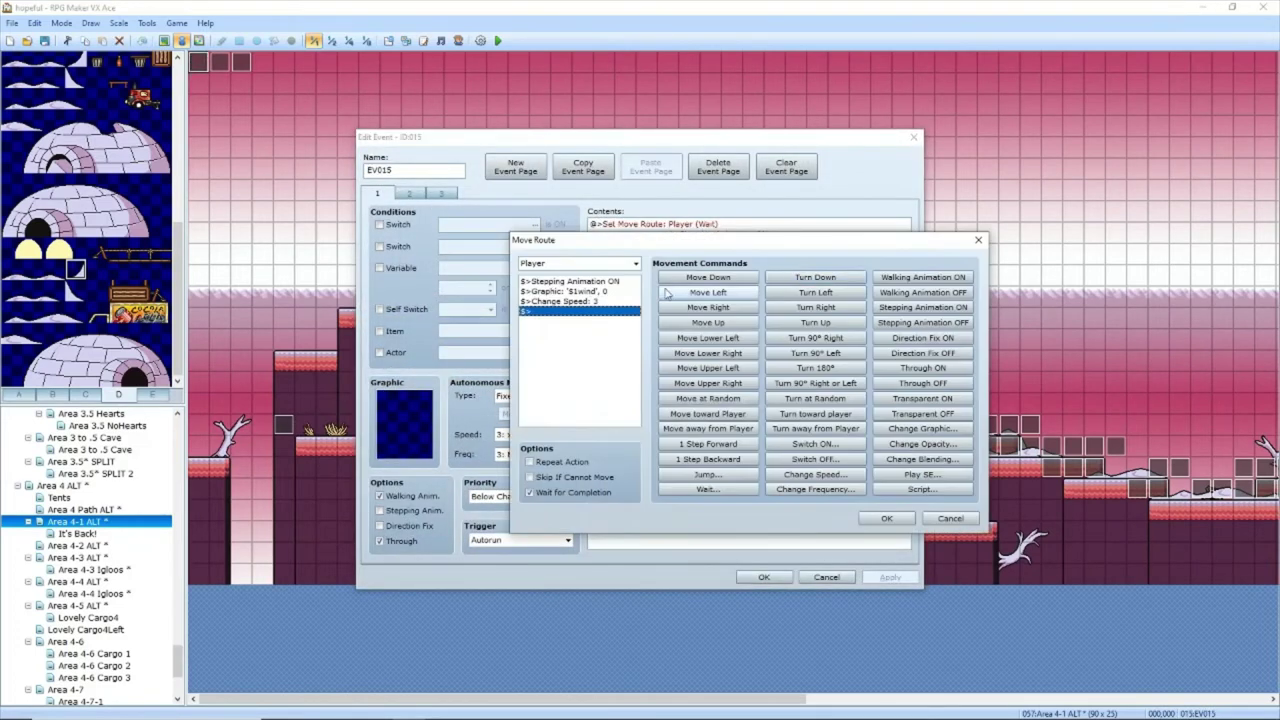
click(557, 291)
double_click(557, 291)
click(984, 210)
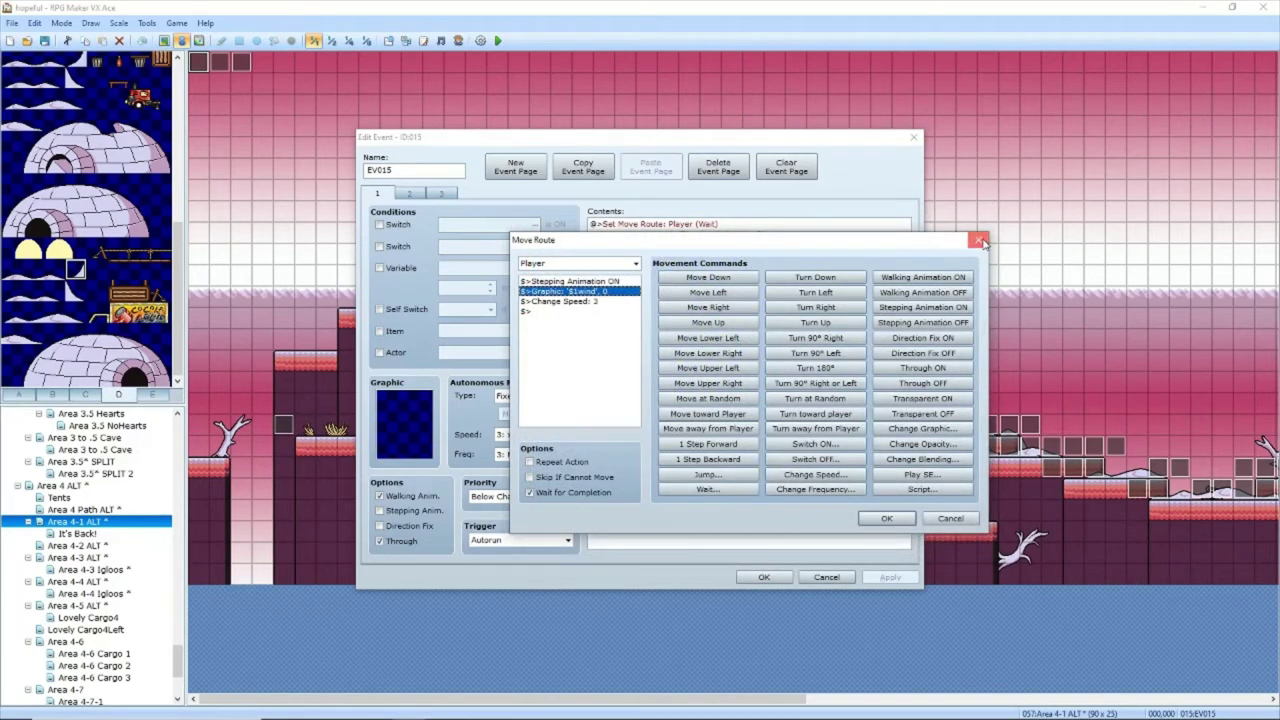
click(981, 241)
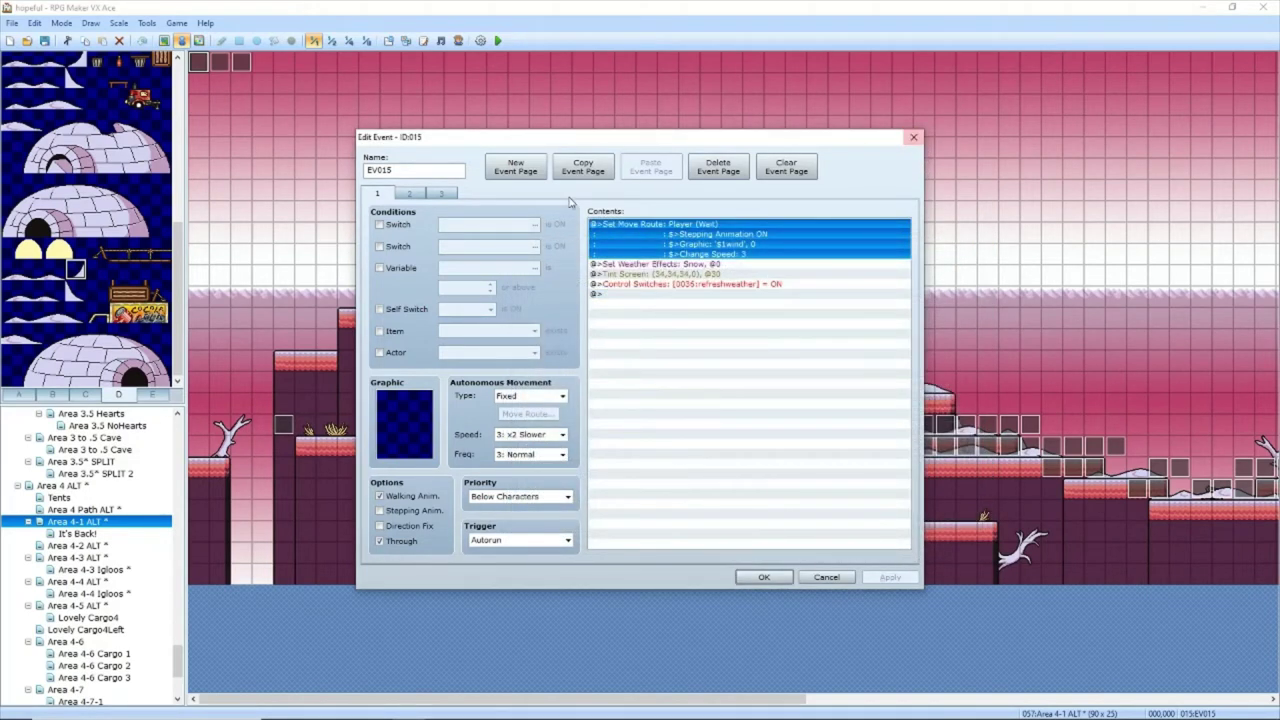
click(412, 194)
click(444, 193)
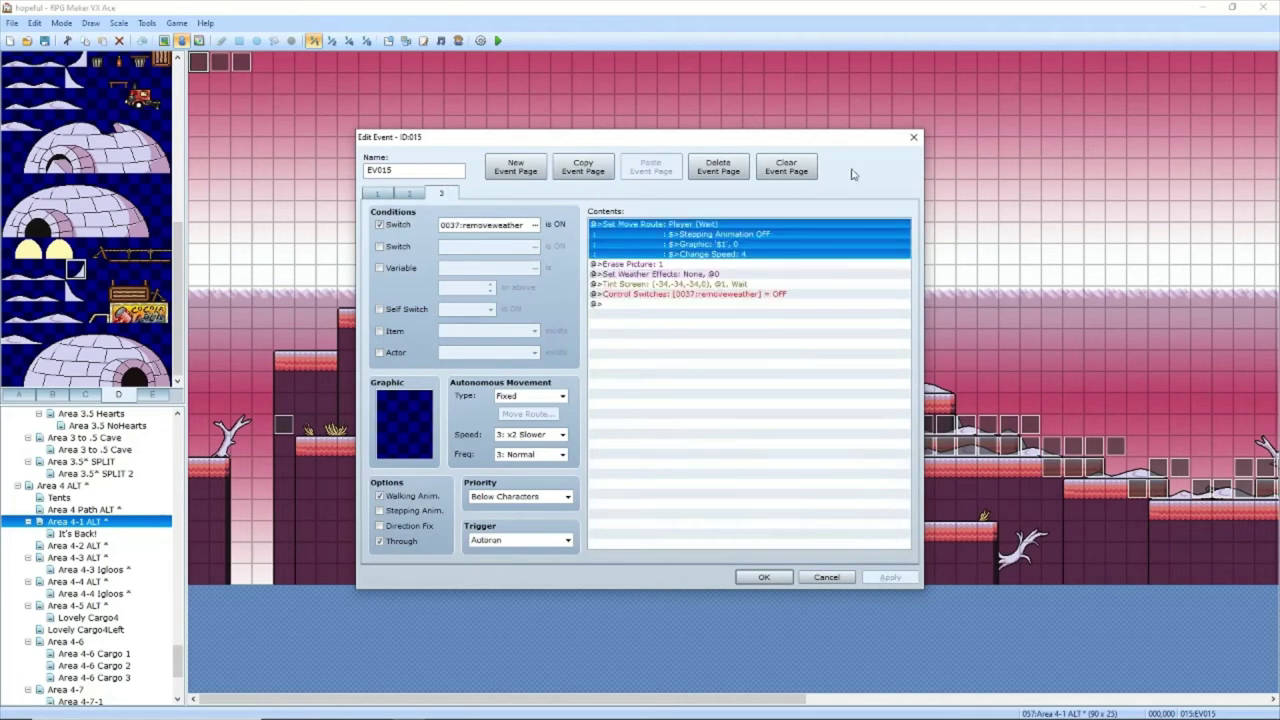
click(913, 137)
Step: Review the command lists of the snow timer event EV097 and the blizzard damage event EV098
double_click(211, 62)
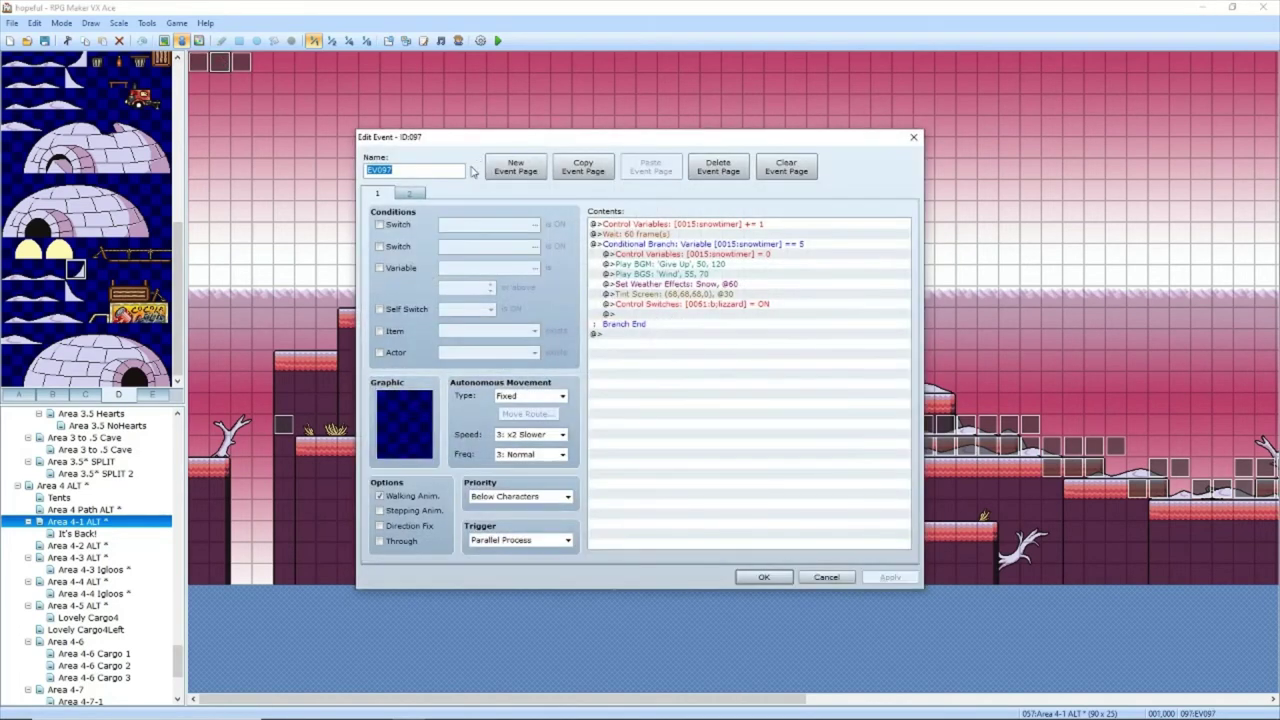
click(913, 137)
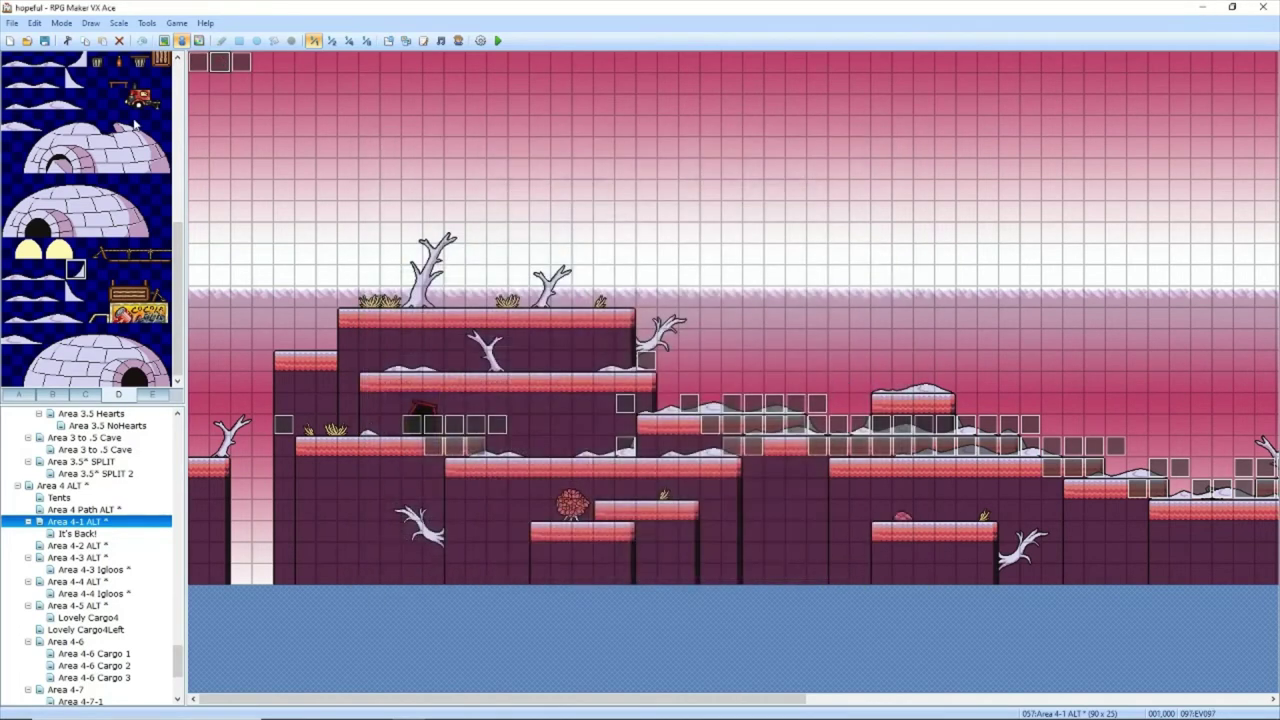
double_click(246, 65)
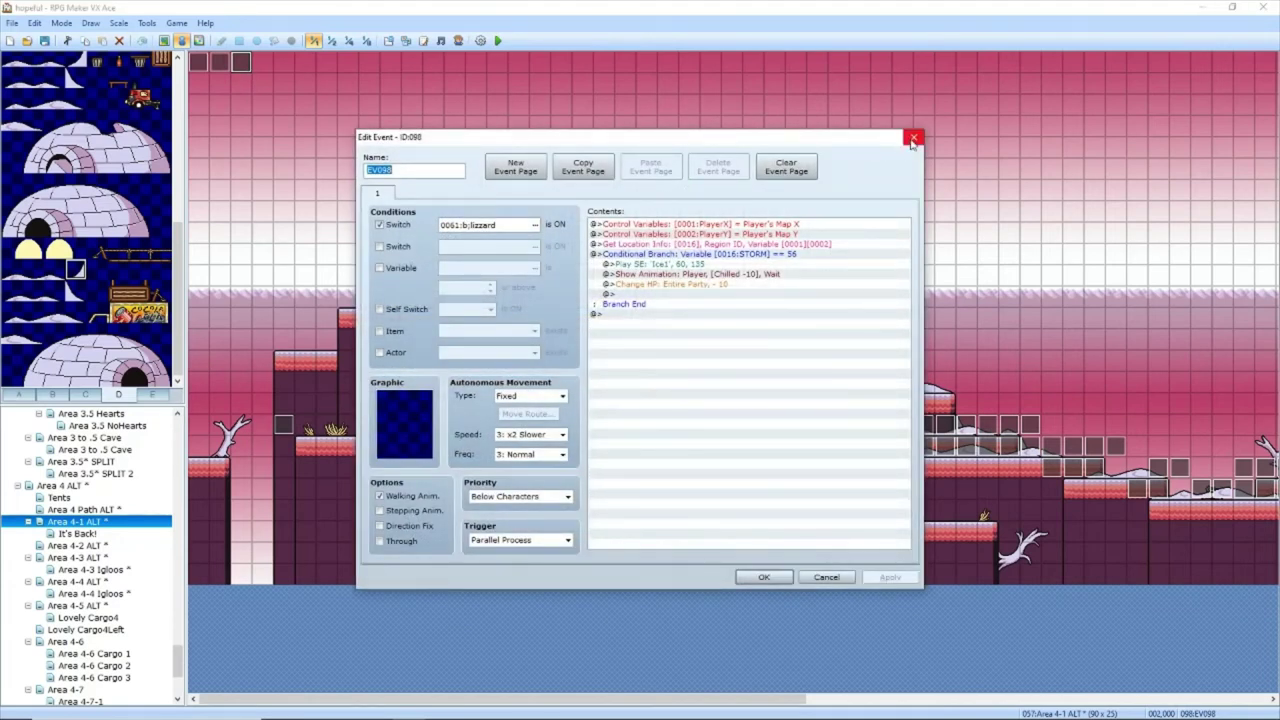
click(913, 138)
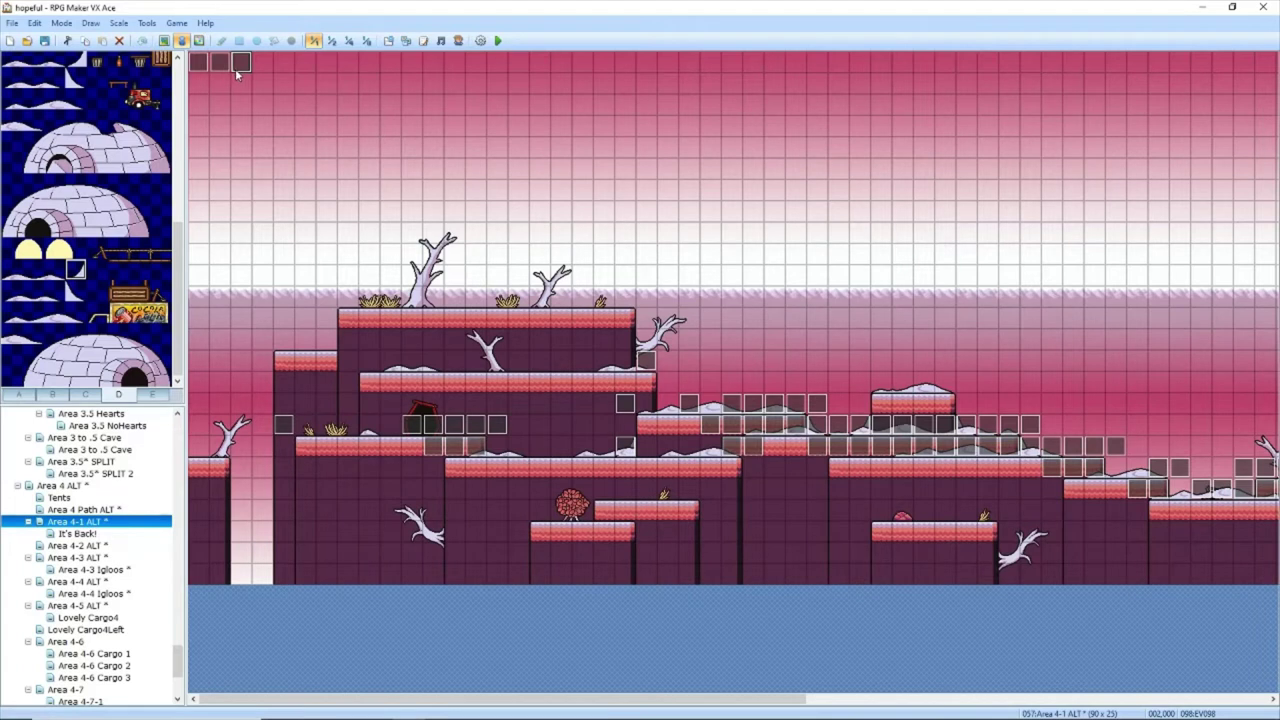
click(200, 68)
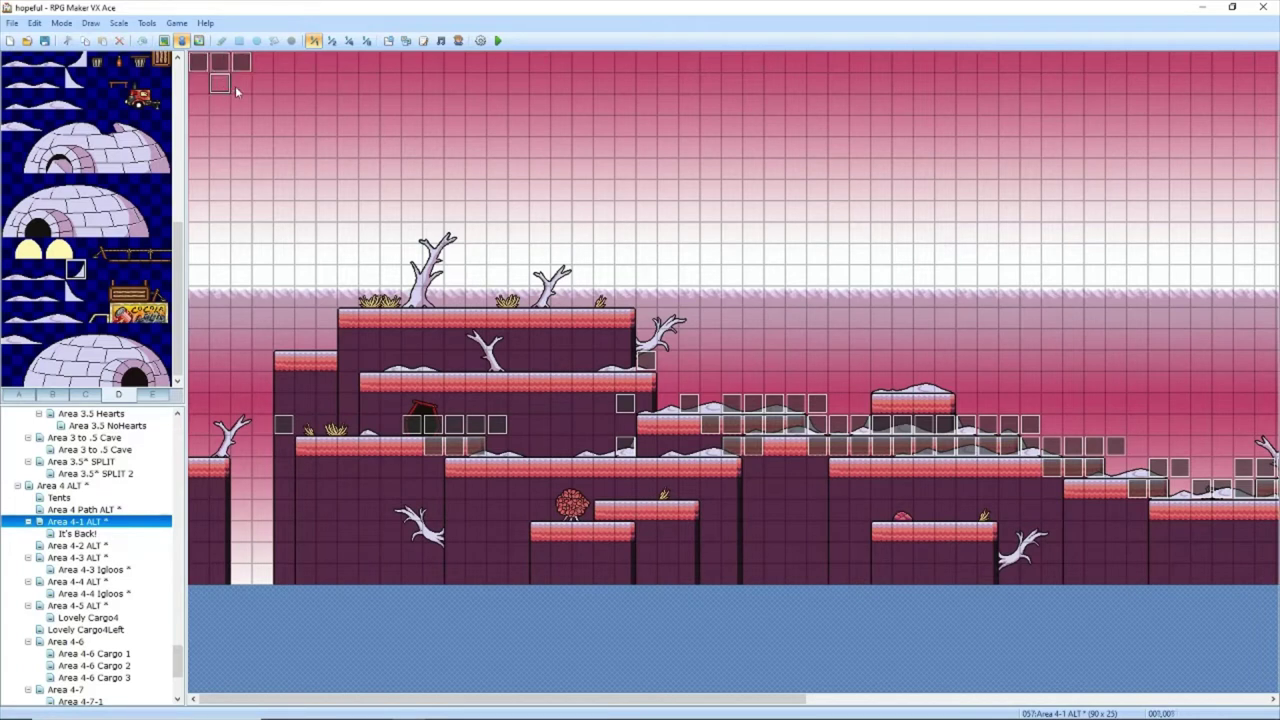
click(240, 87)
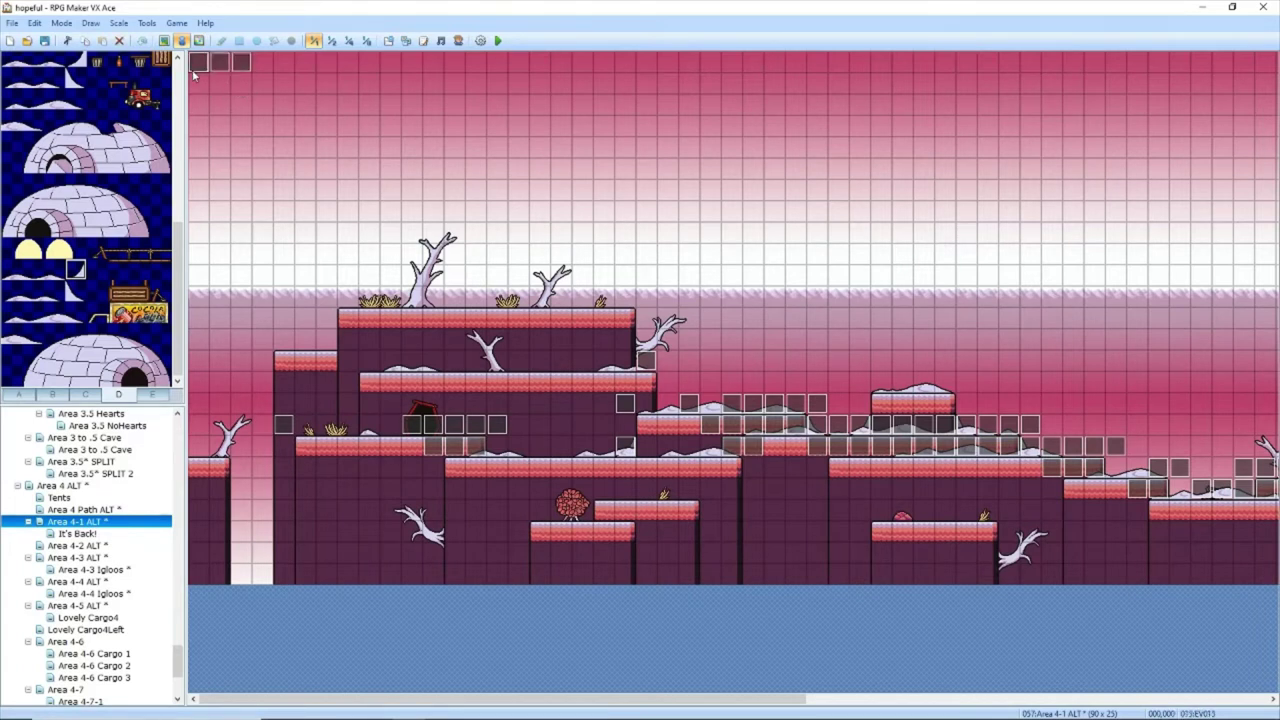
click(198, 64)
Step: Copy the whole "The Down Button is Being Pressed" conditional branch from event EV071 and close the event
double_click(477, 428)
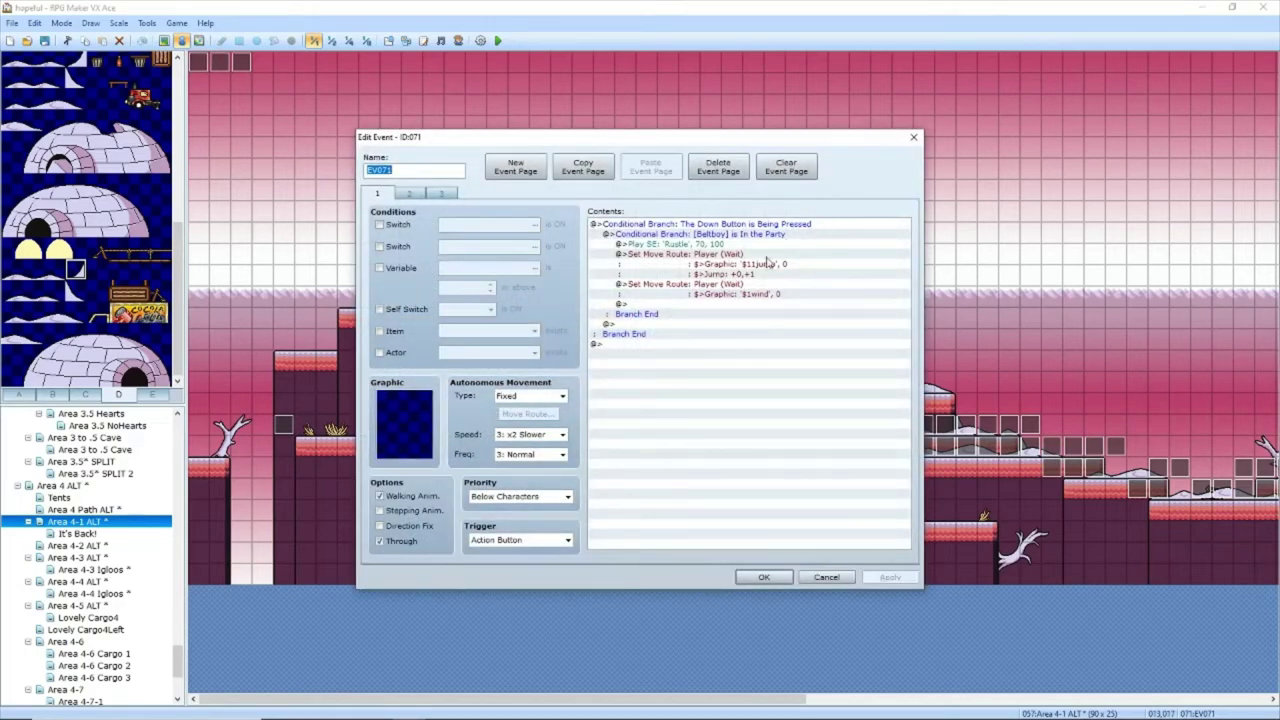
click(714, 236)
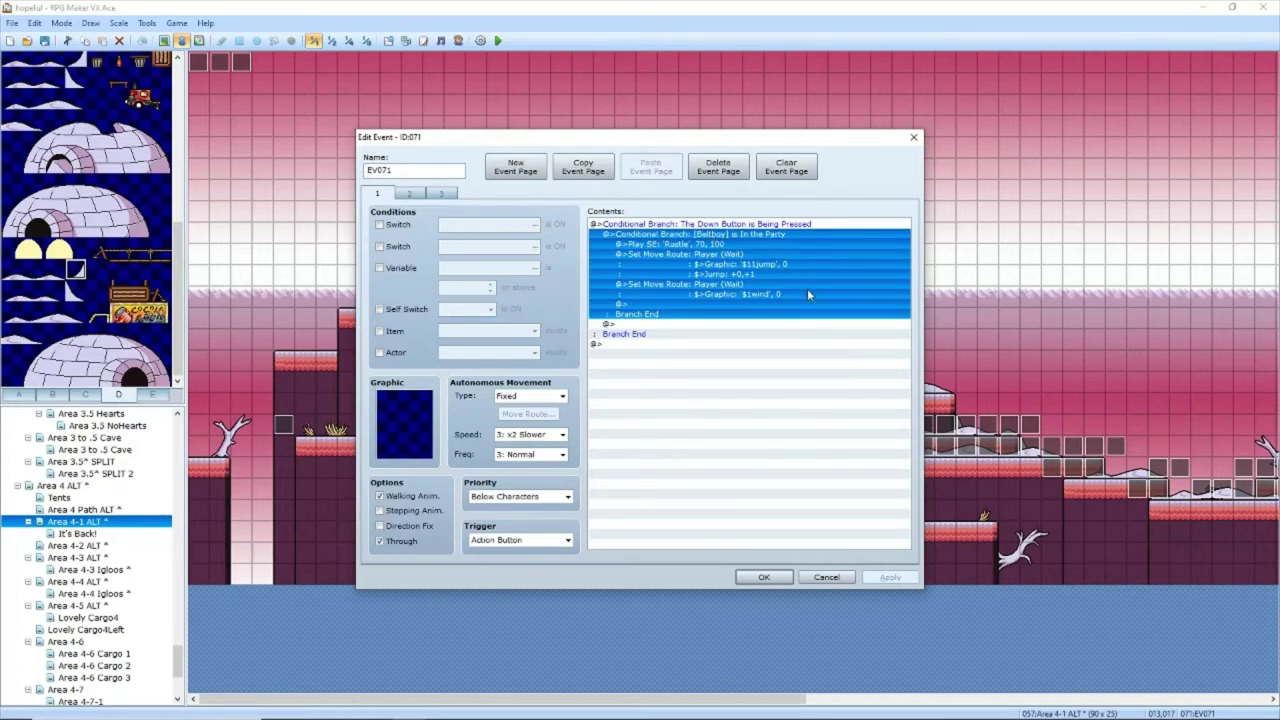
click(773, 224)
click(913, 137)
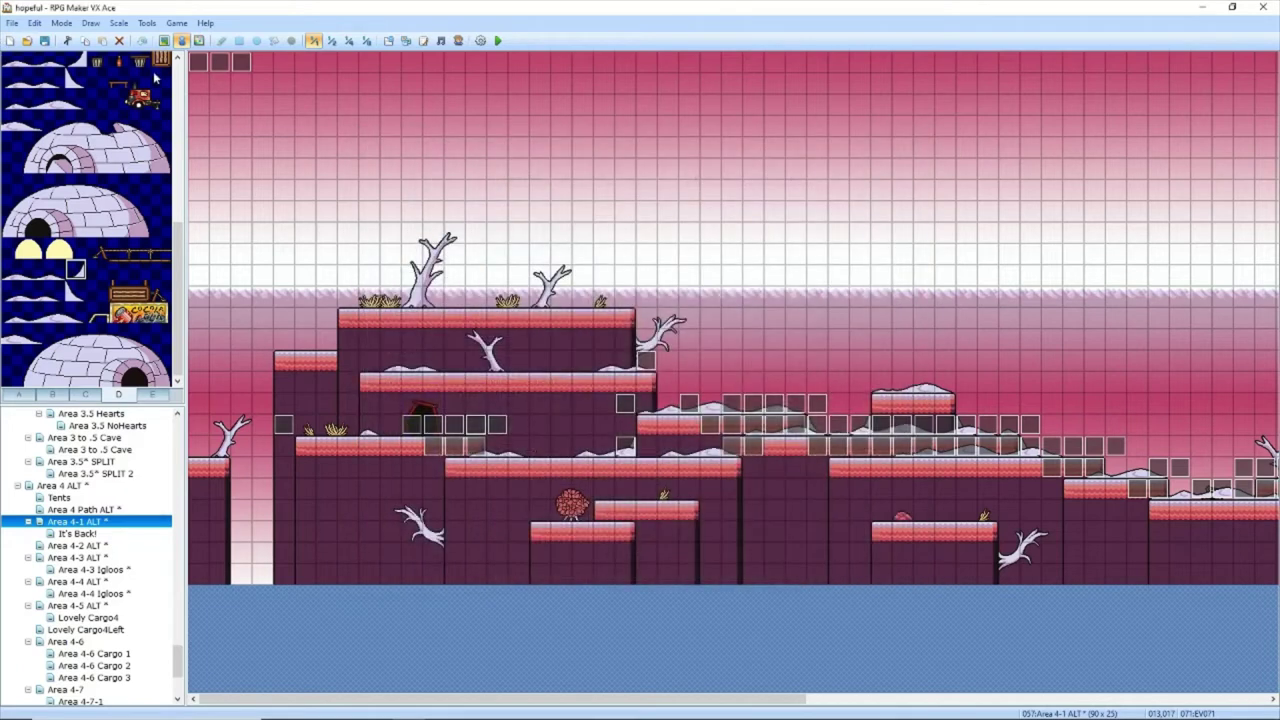
Step: Name the empty common event 019 "Jump Common Event" in the database and apply the change
click(146, 22)
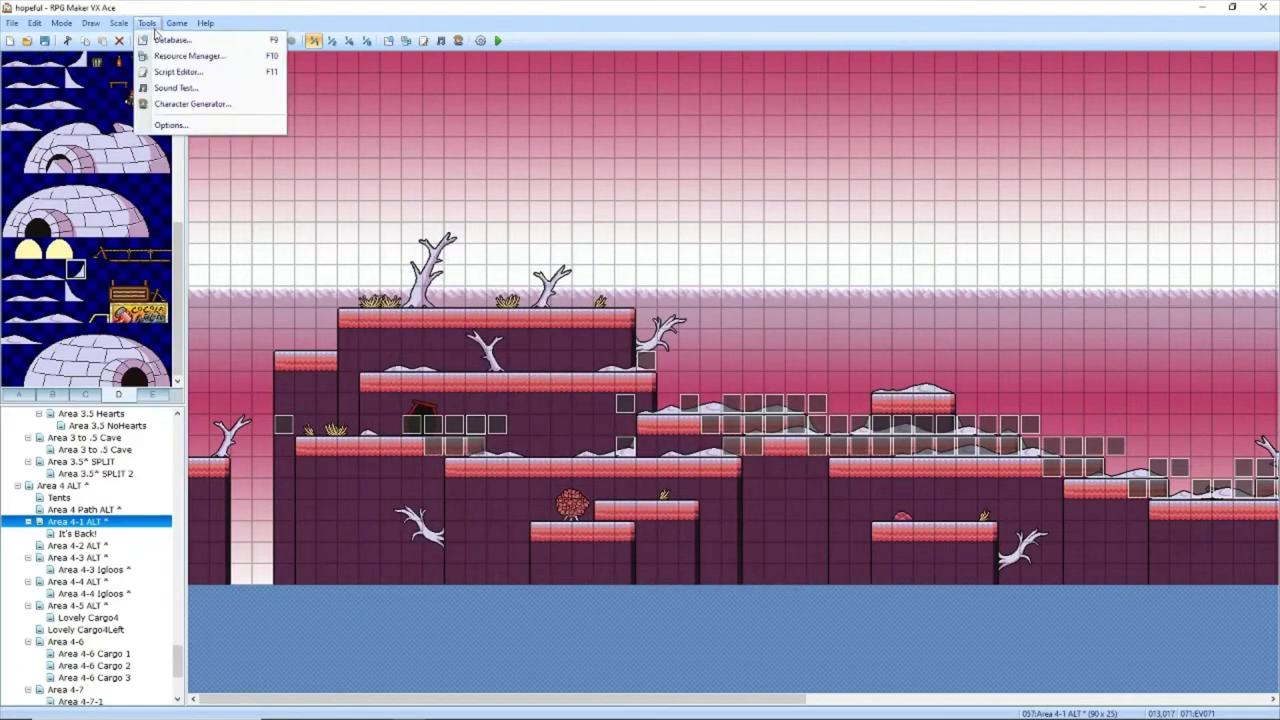
click(163, 38)
click(786, 150)
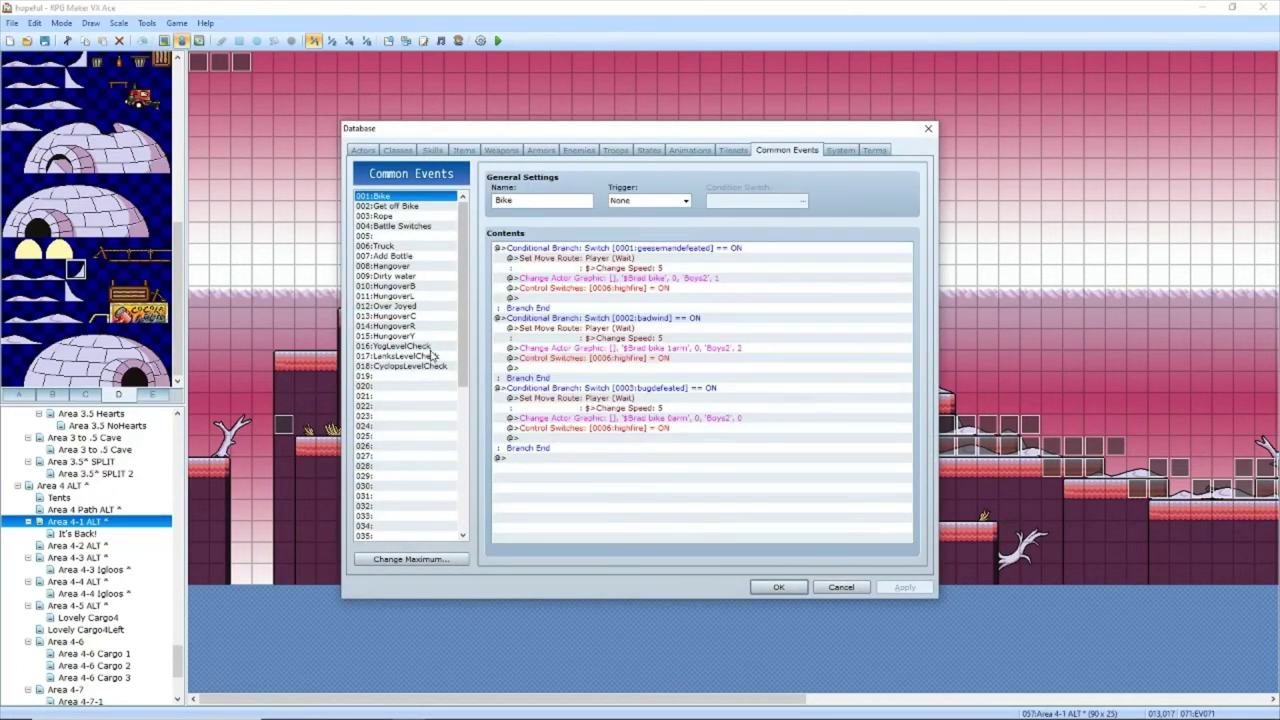
scroll(414, 325, down, 5)
click(372, 216)
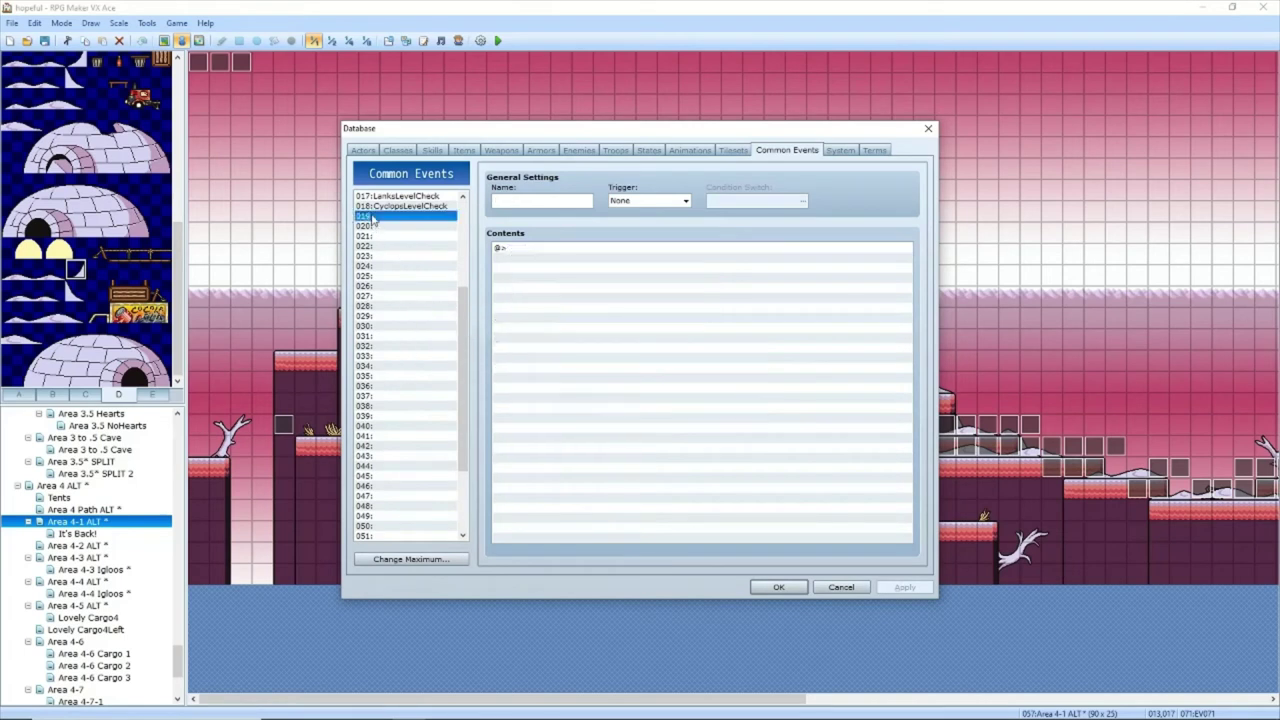
click(547, 201)
text(3)
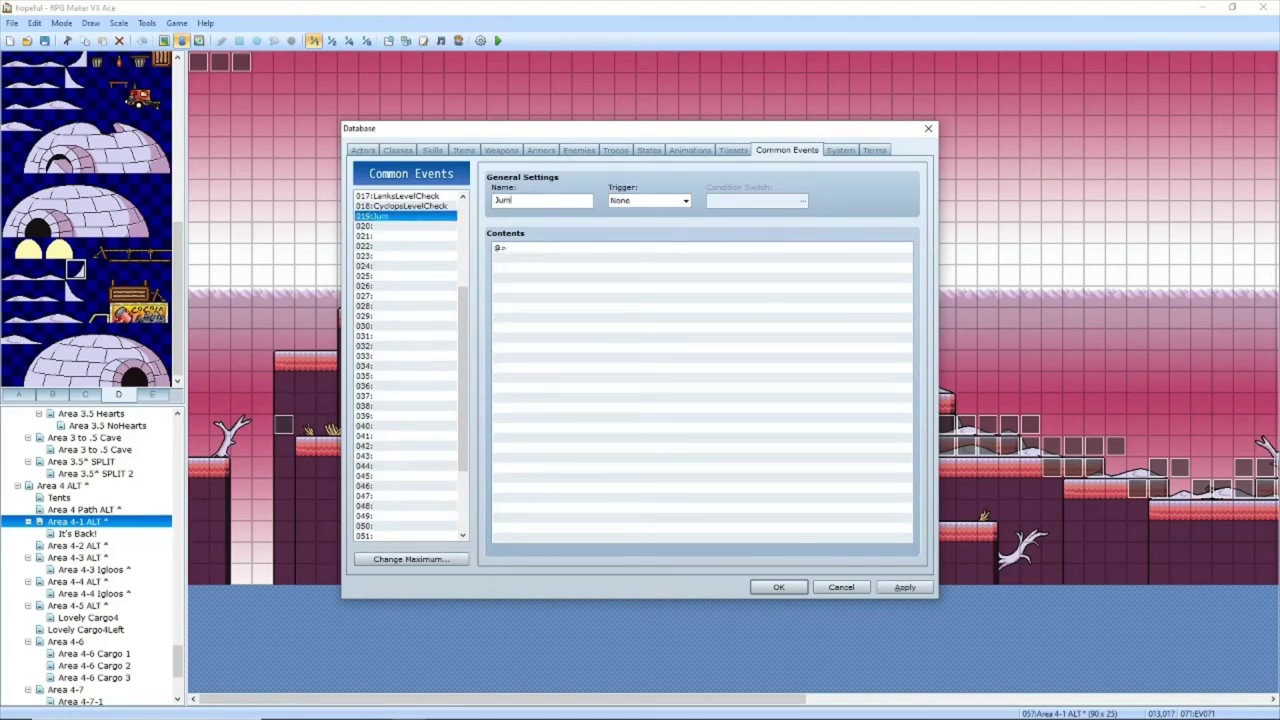
text(ump Common Event)
click(905, 588)
Step: Paste the copied down-button conditional branch into Jump Common Event and save the database
click(724, 392)
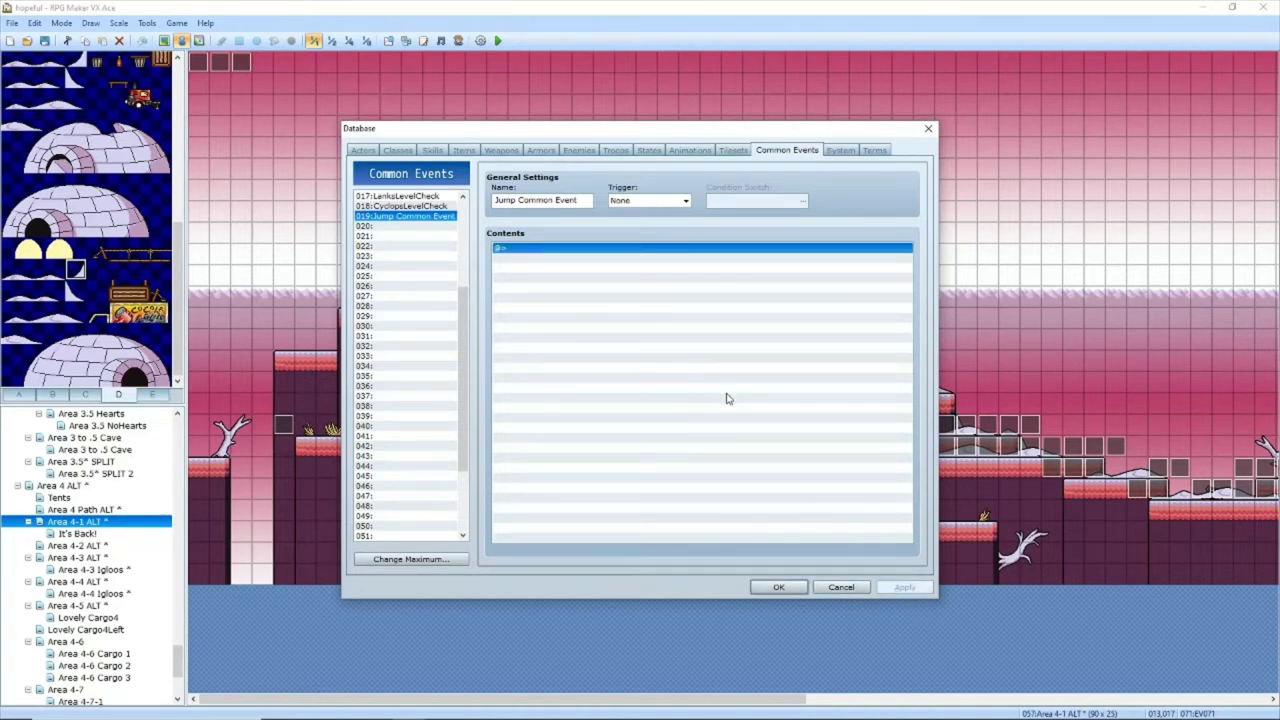
key(ctrl+v)
click(904, 588)
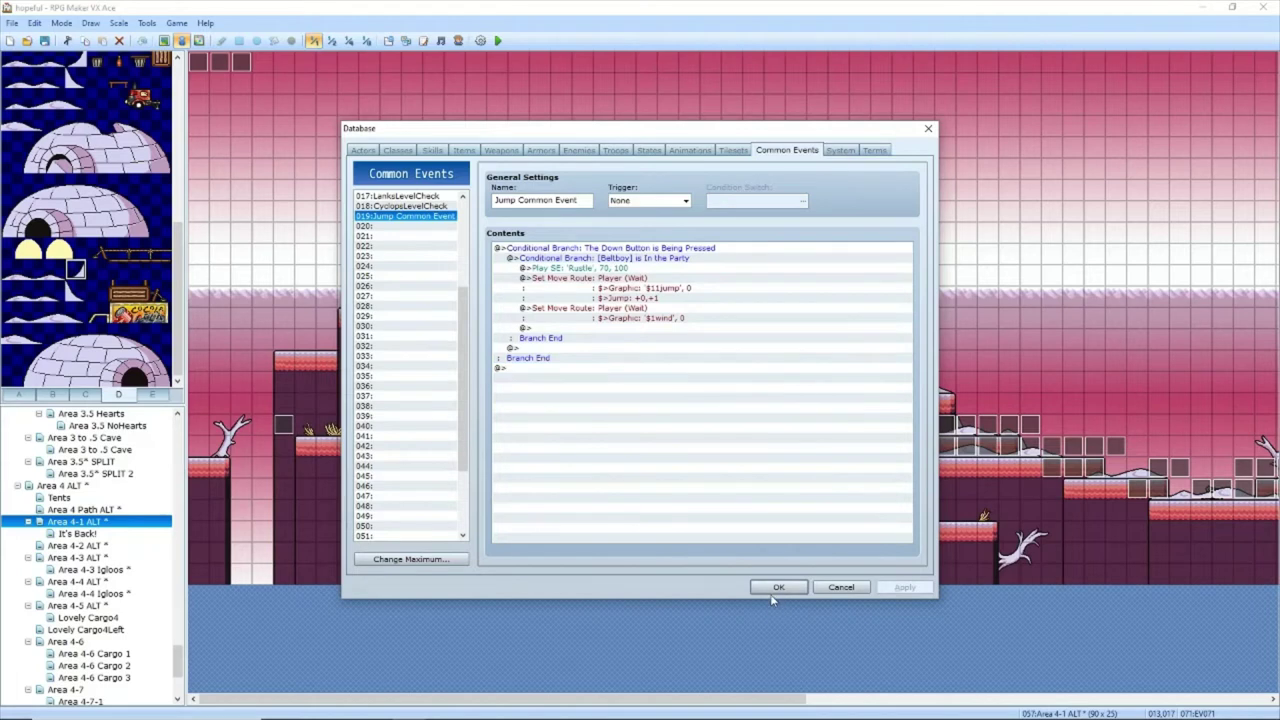
click(778, 588)
Step: Review the original command list of jump event EV071 once more
double_click(478, 425)
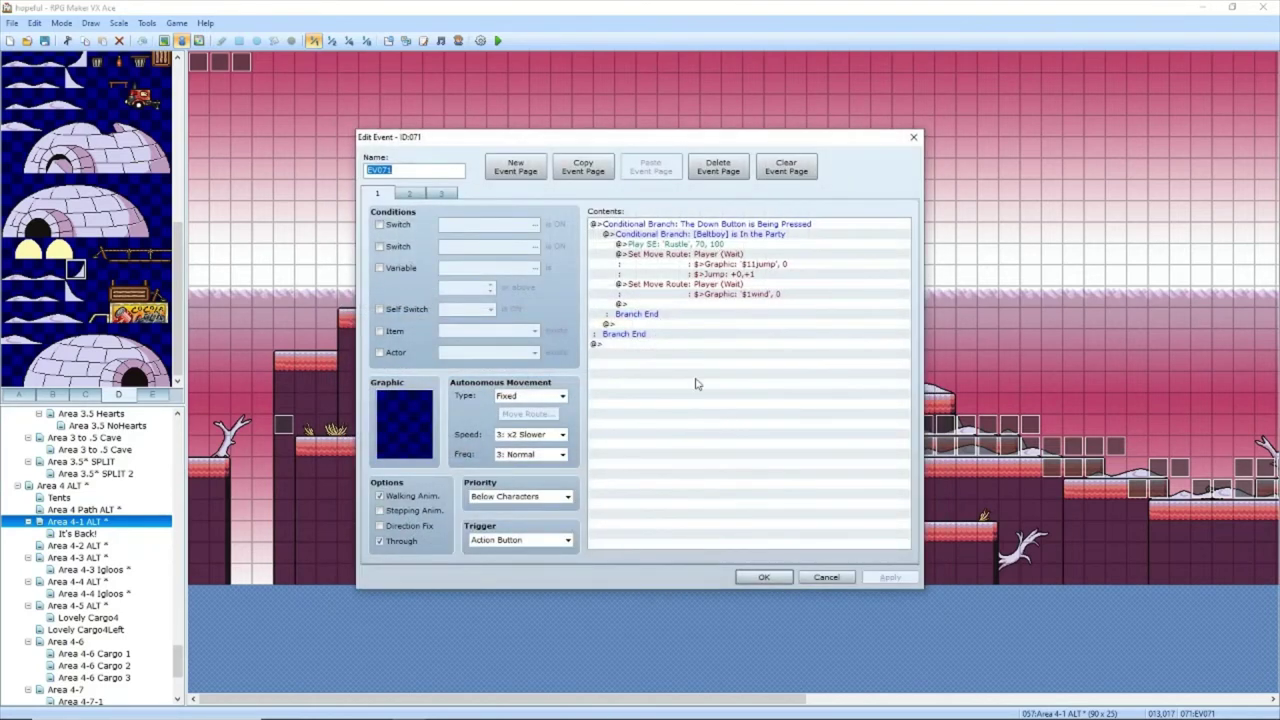
click(760, 578)
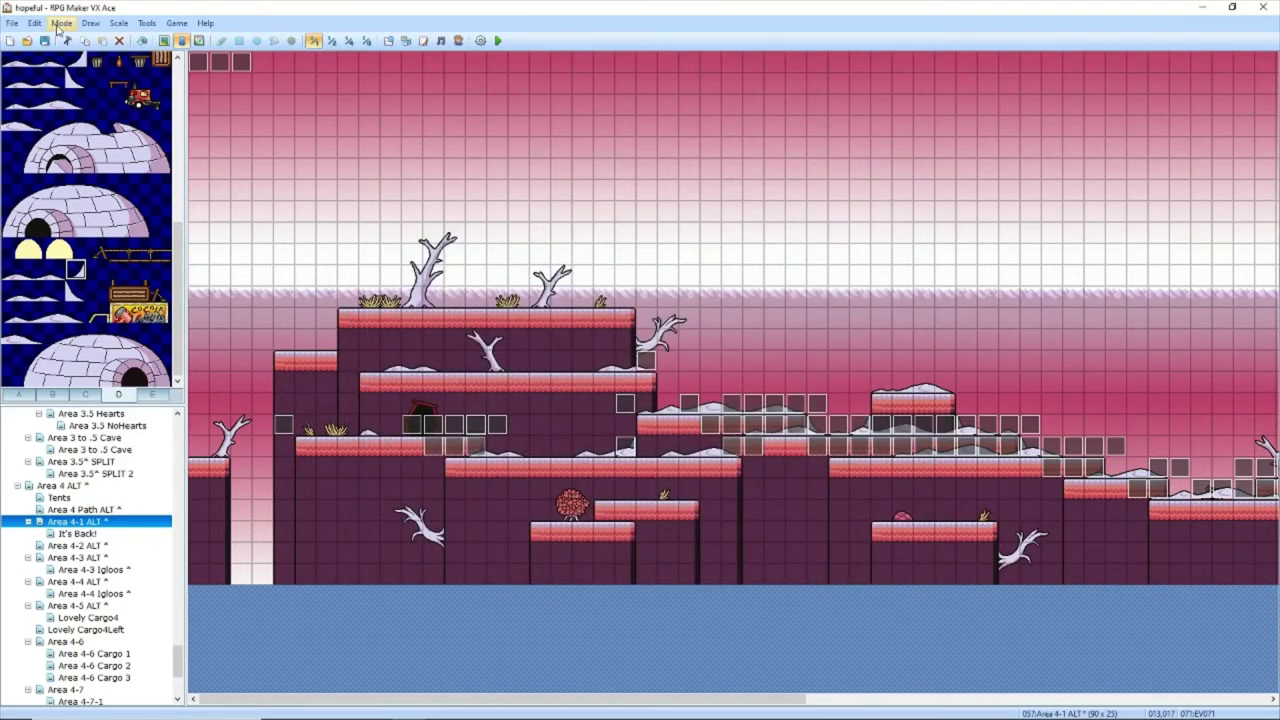
Step: Create a new event on an empty sky tile that calls the common event 019:Jump Common Event, and apply it
double_click(476, 147)
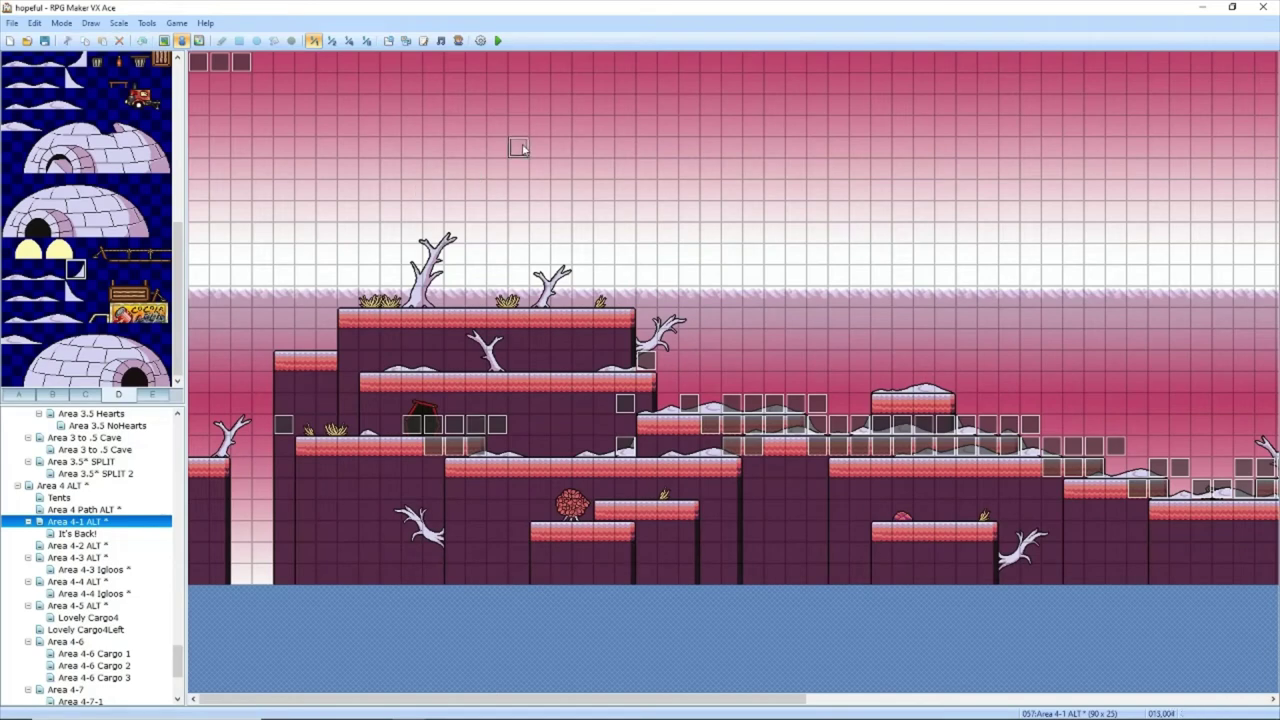
double_click(676, 282)
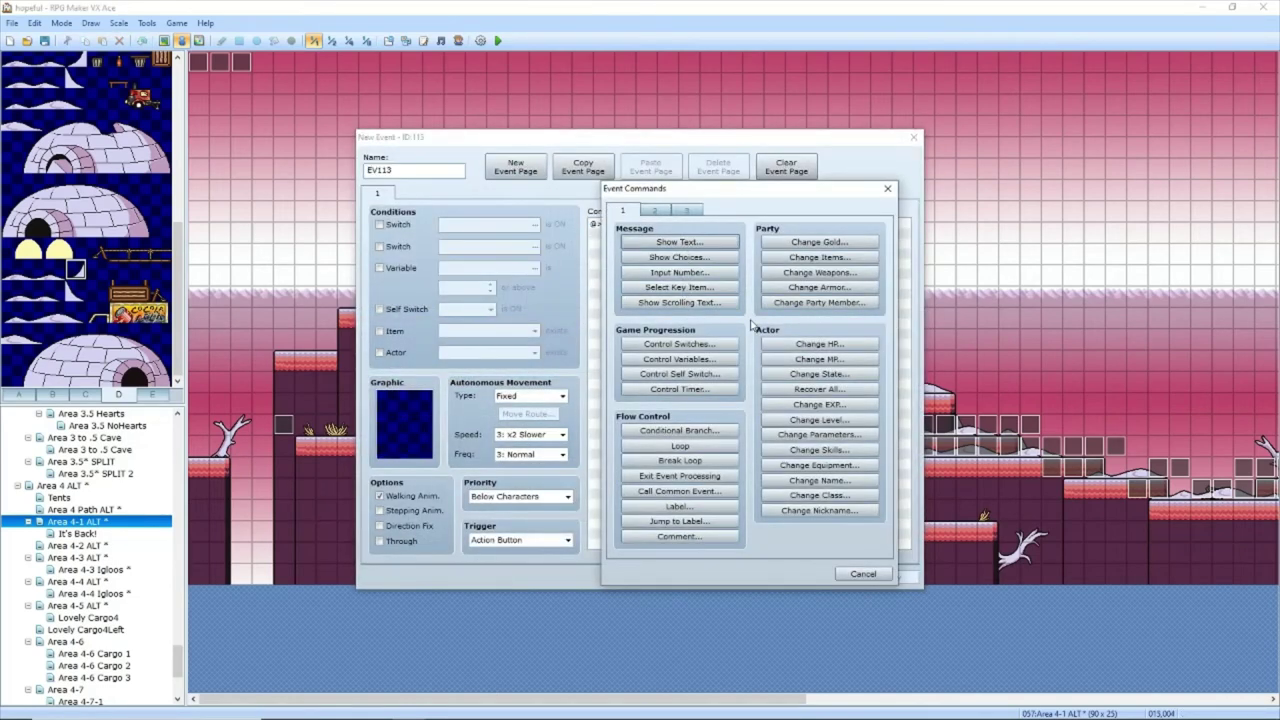
click(683, 492)
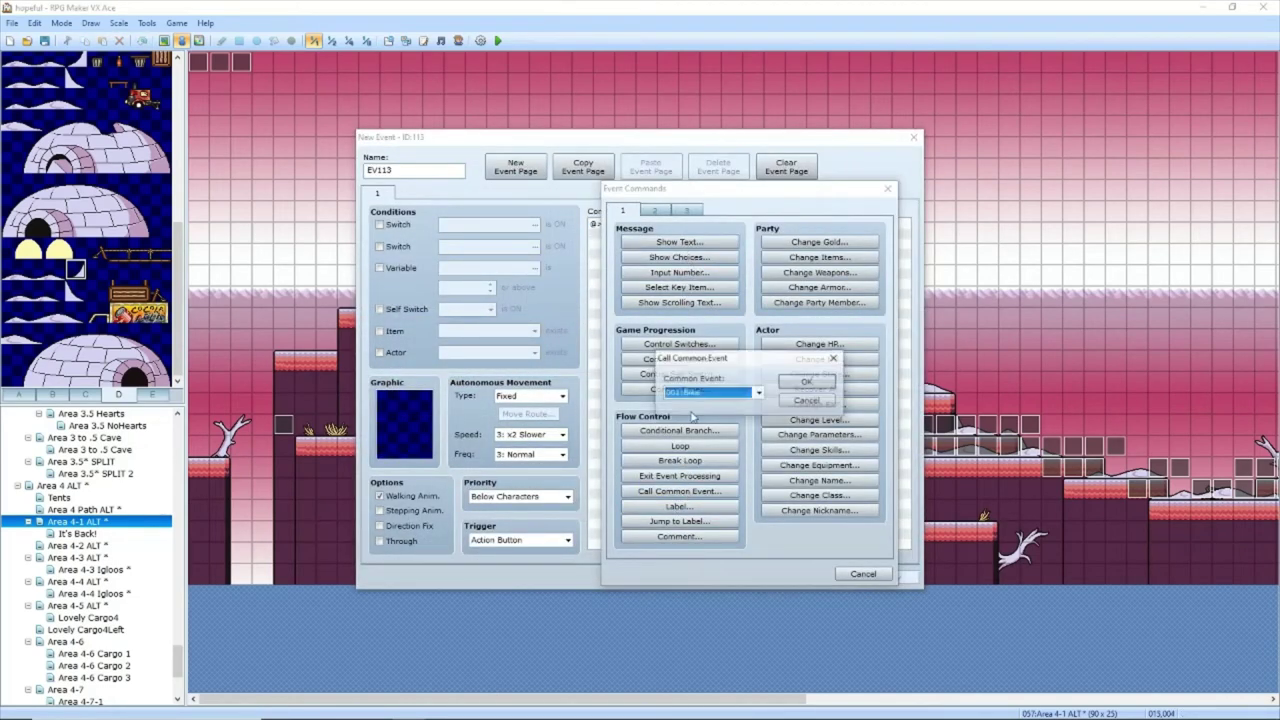
click(712, 392)
click(711, 588)
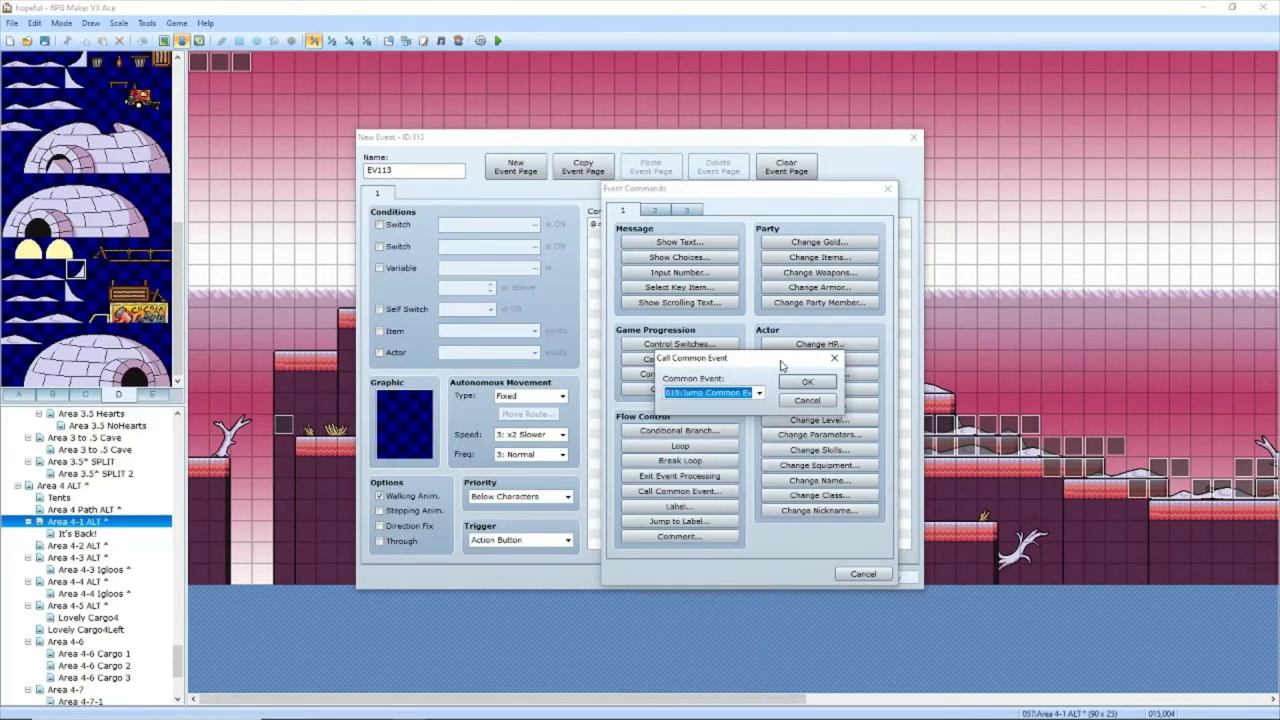
click(802, 382)
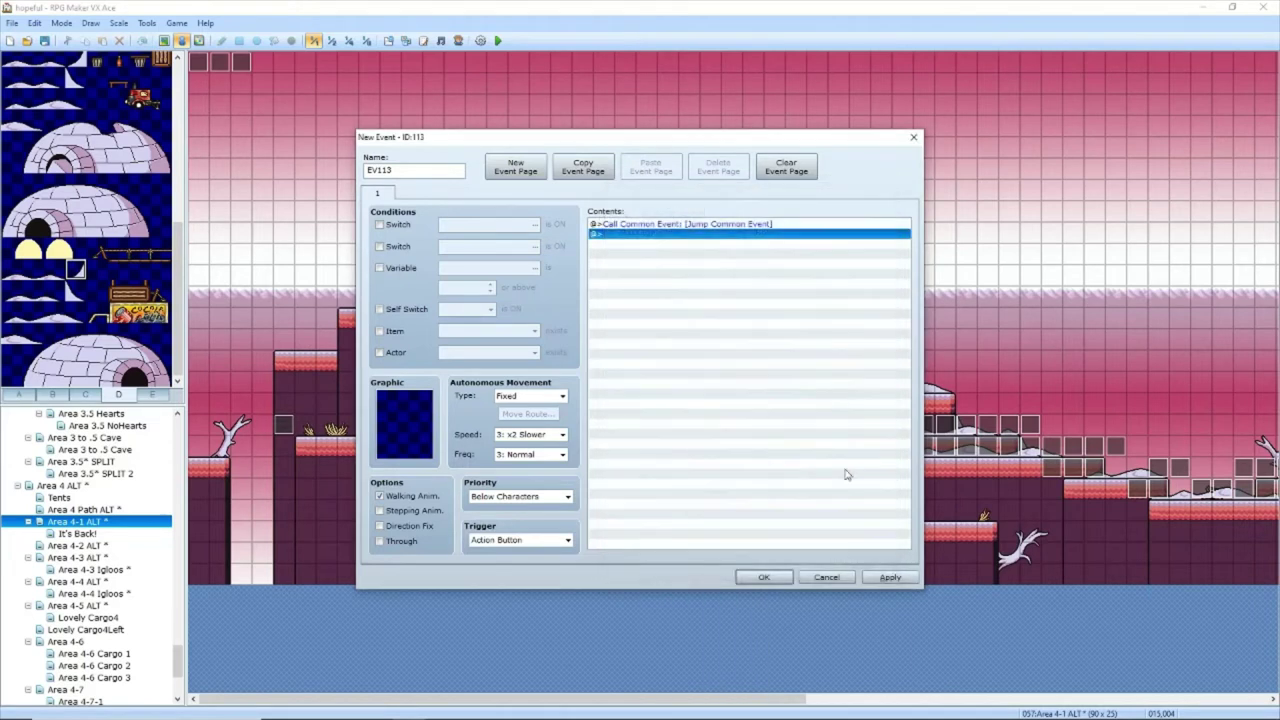
click(826, 225)
click(882, 583)
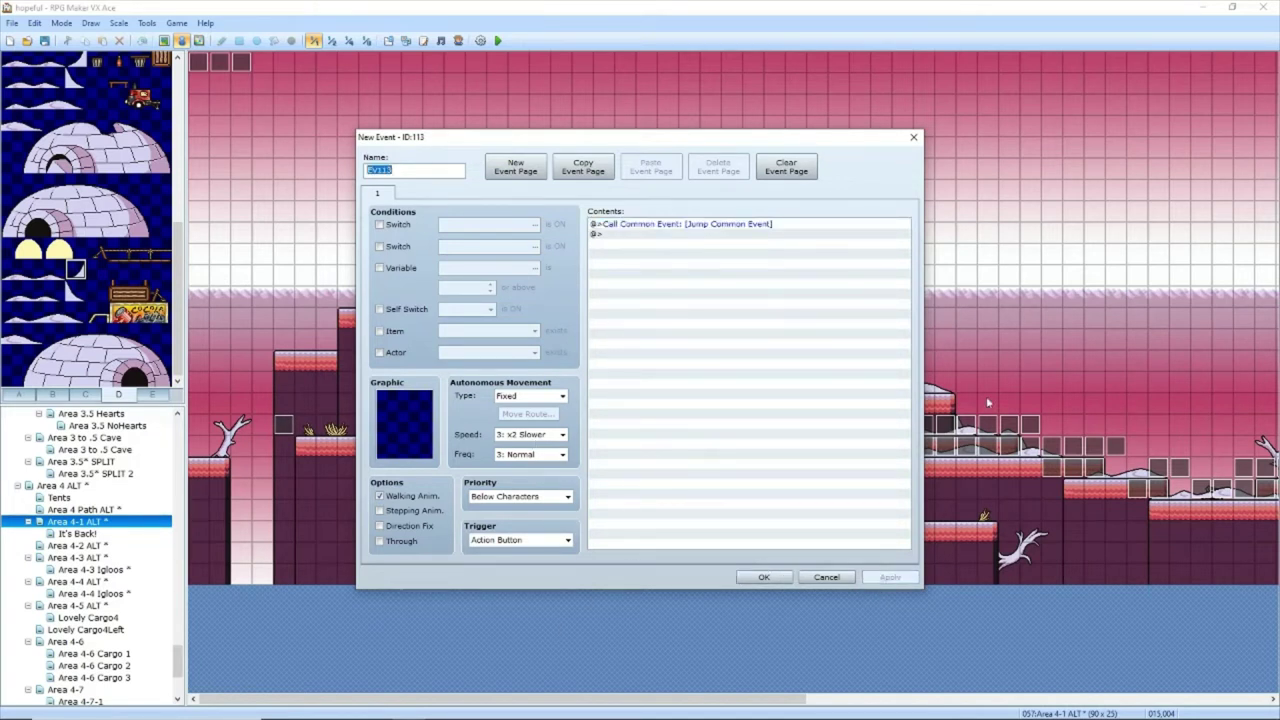
click(913, 137)
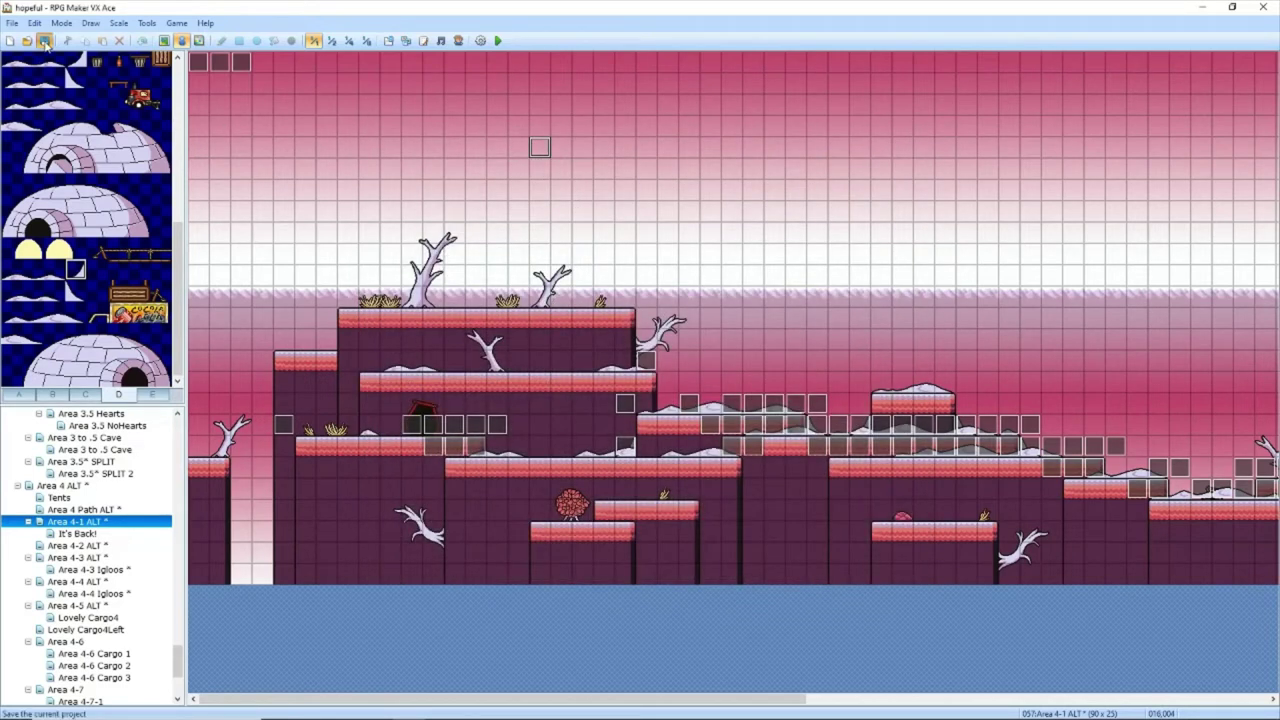
click(148, 23)
click(161, 54)
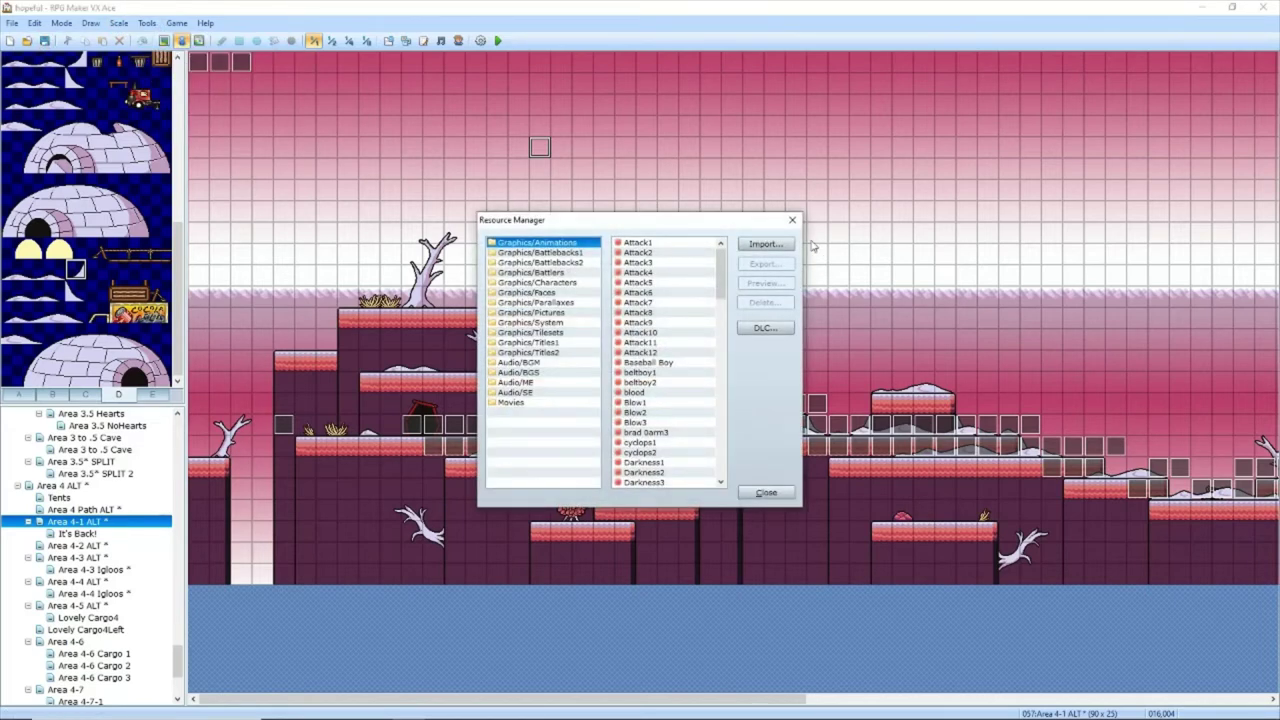
click(789, 220)
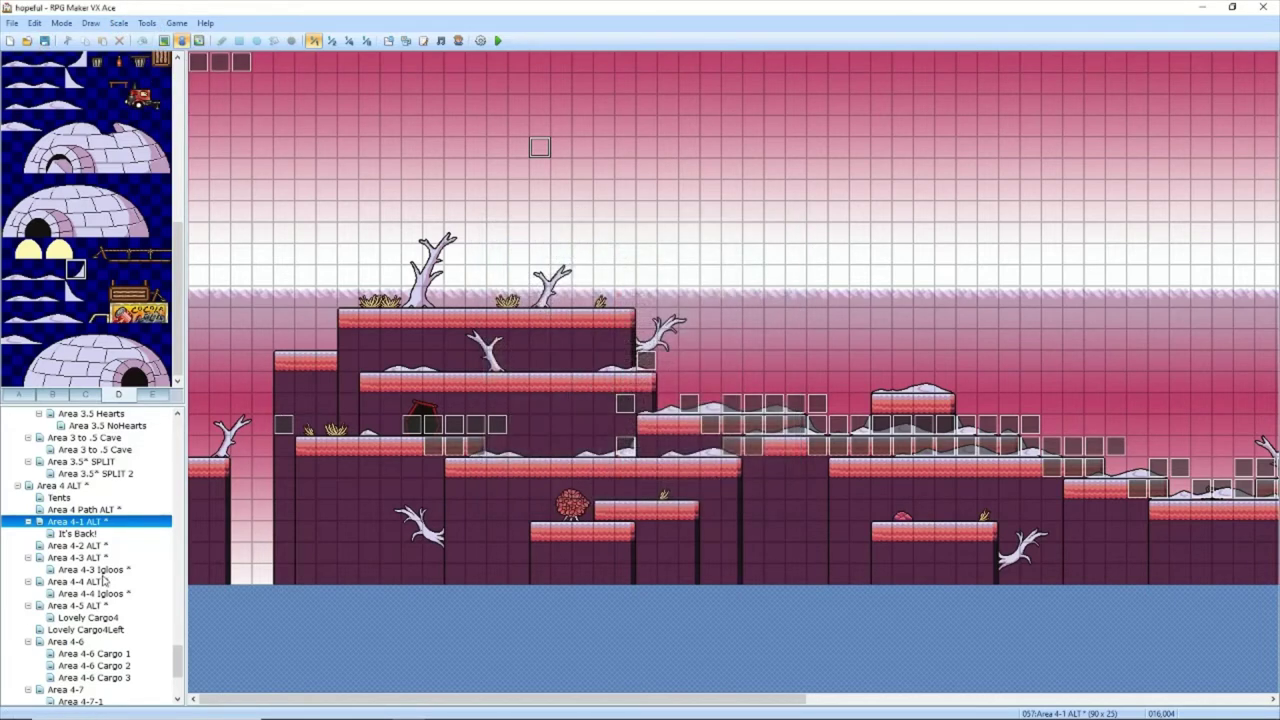
Step: Copy the up-button conditional branch from page 1 of jump event EV040
double_click(480, 446)
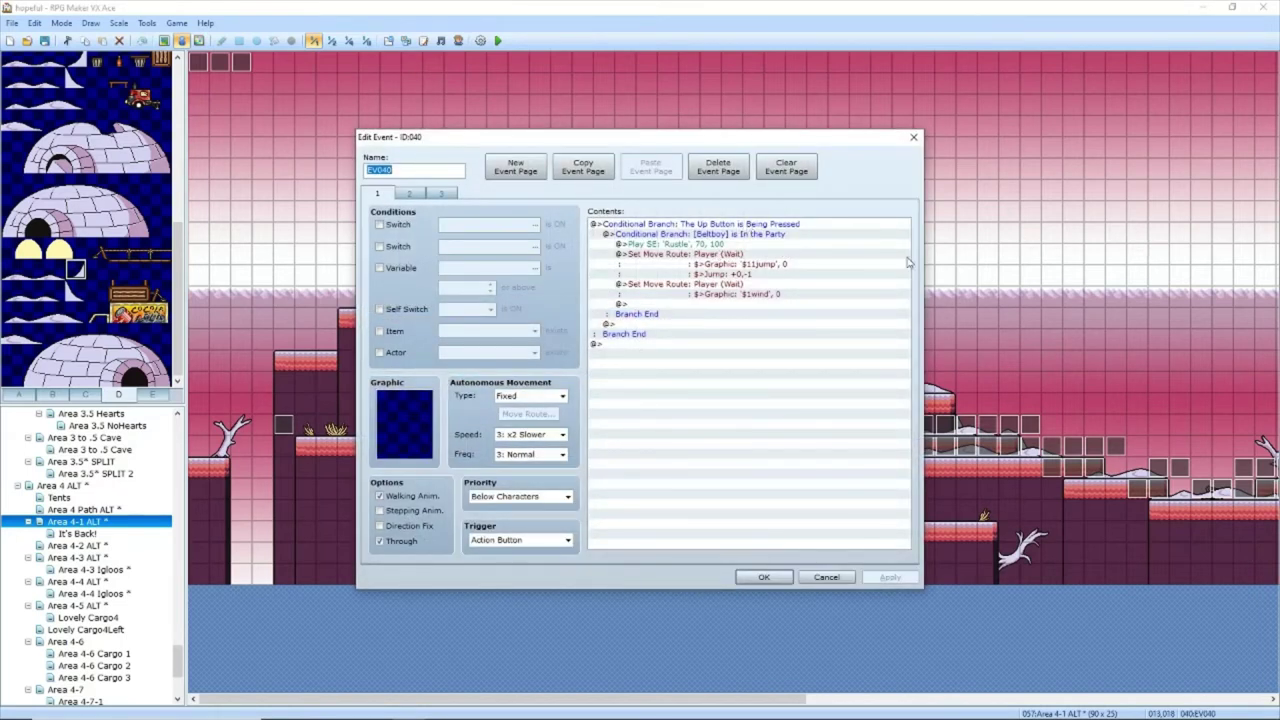
click(915, 137)
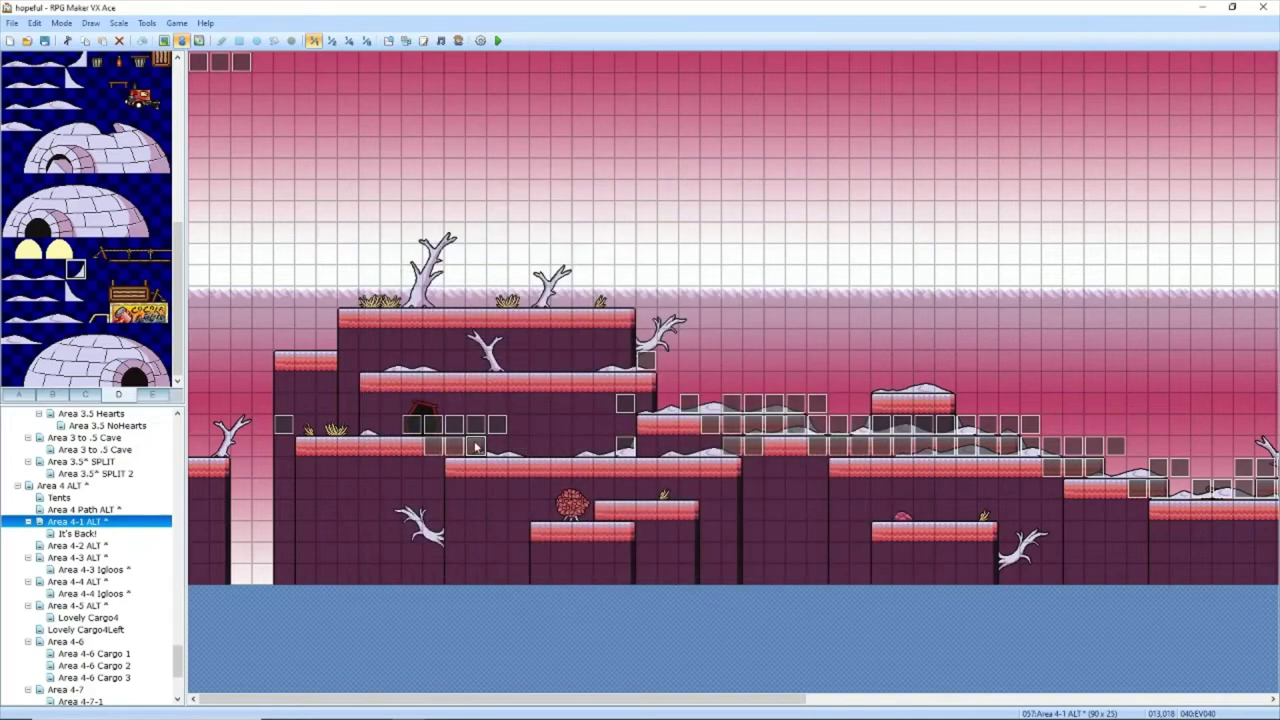
double_click(476, 447)
key(ctrl+a)
key(Escape)
Step: Paste the copied up-button branch below the down-button branch in common event 019 and save the database
click(176, 22)
mouse_move(146, 22)
click(170, 40)
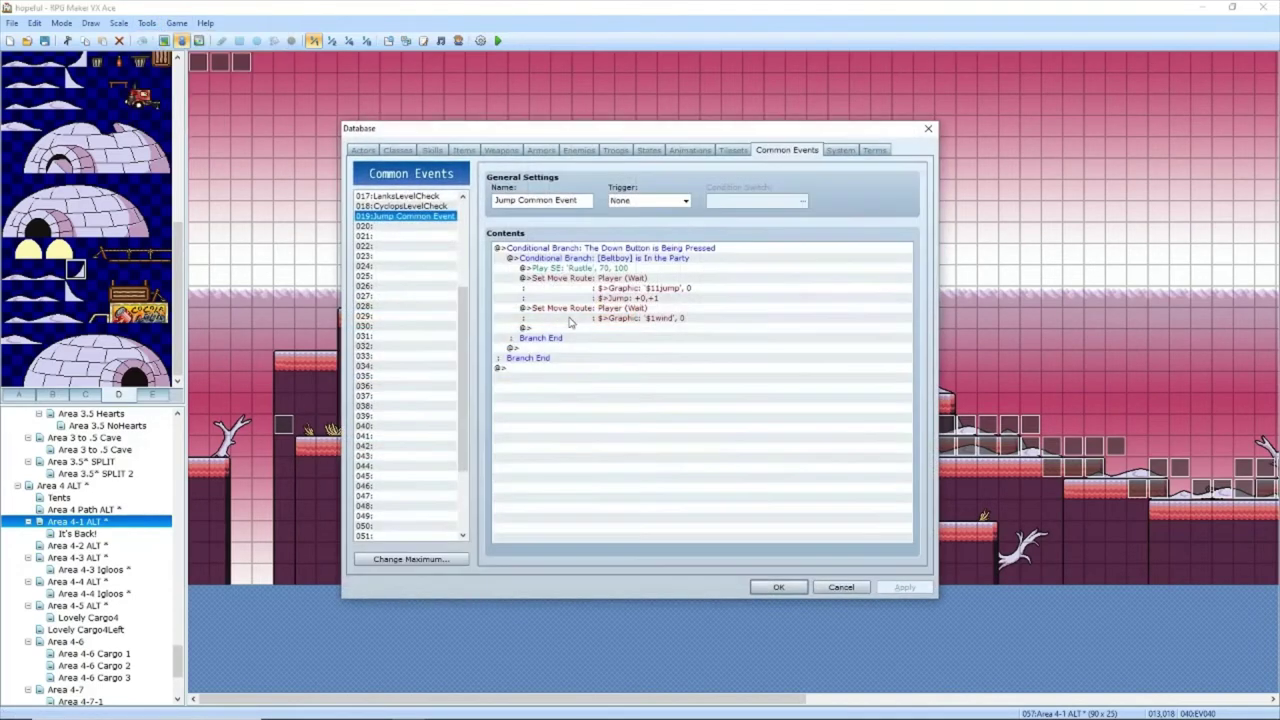
click(600, 370)
key(ctrl+v)
click(895, 586)
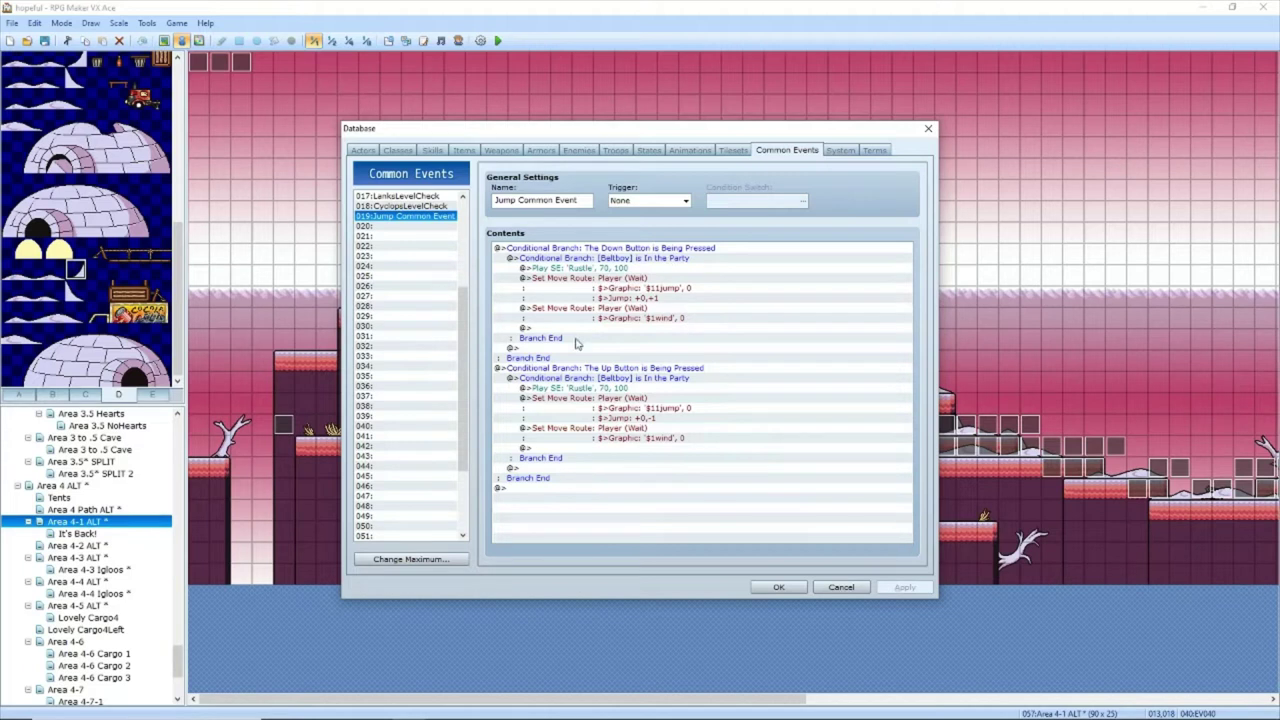
click(590, 369)
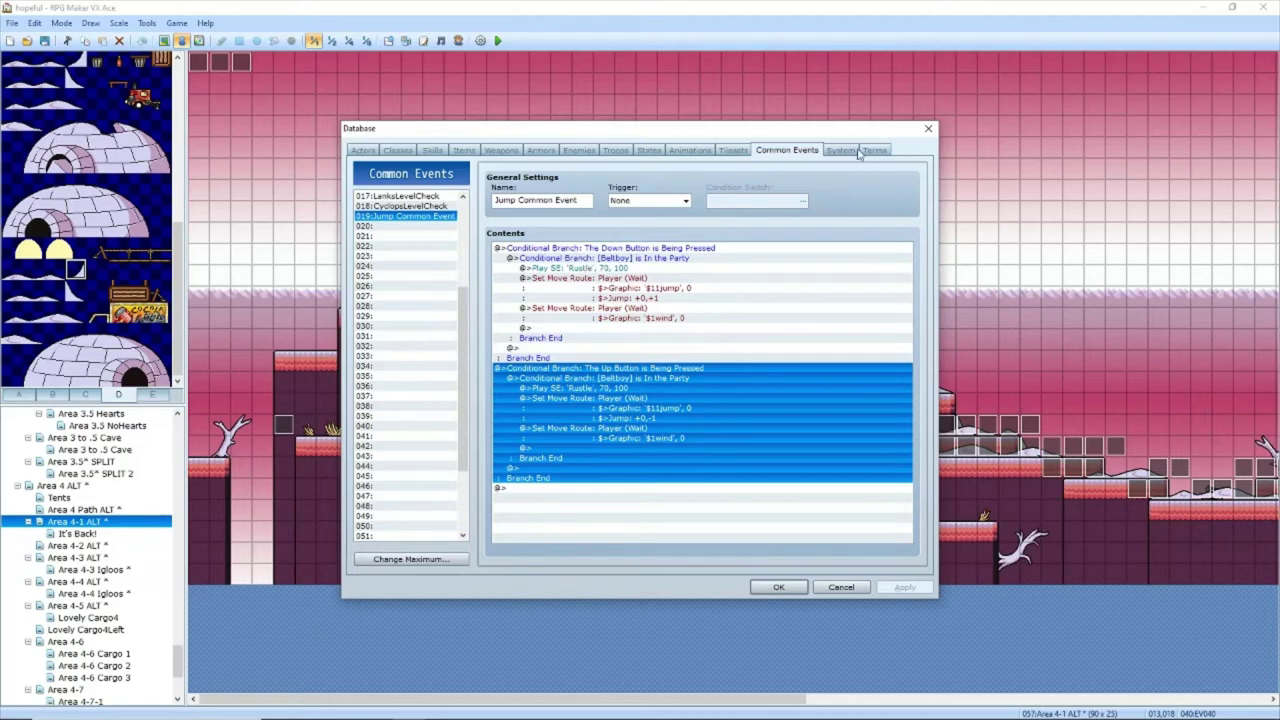
click(770, 588)
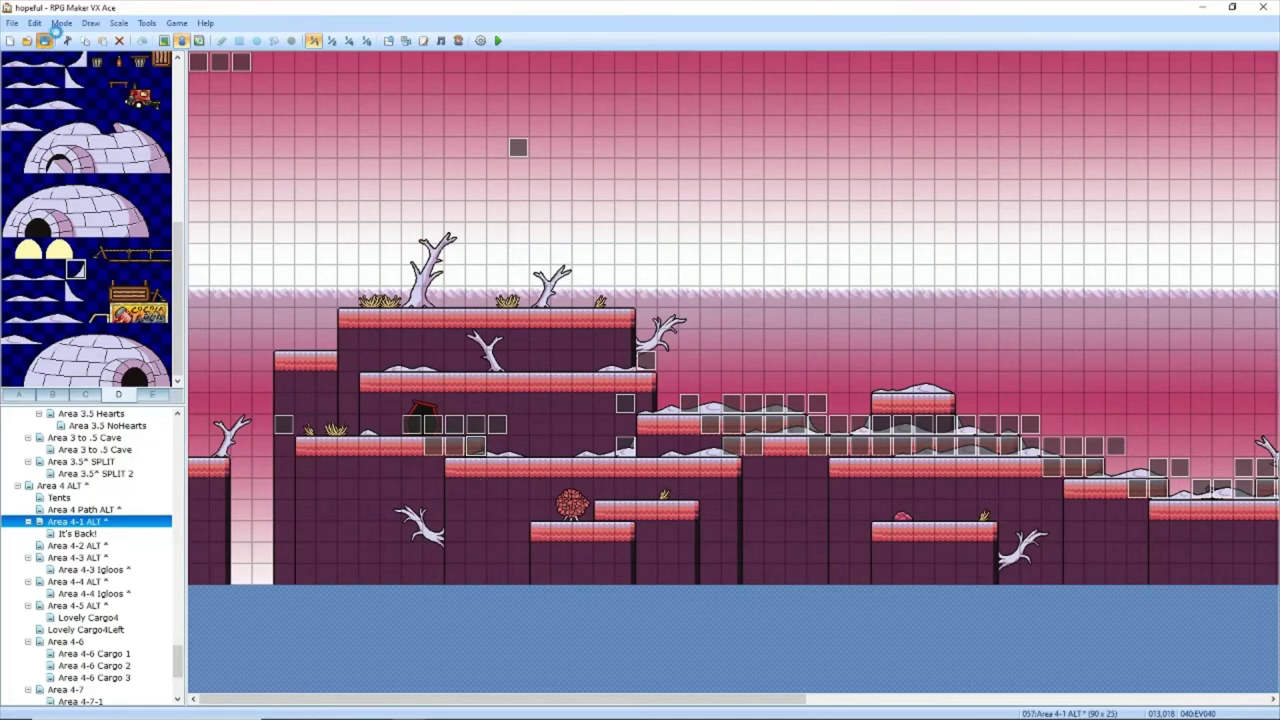
Step: Cut the up-button conditional branch out of common event 019
click(146, 22)
click(150, 40)
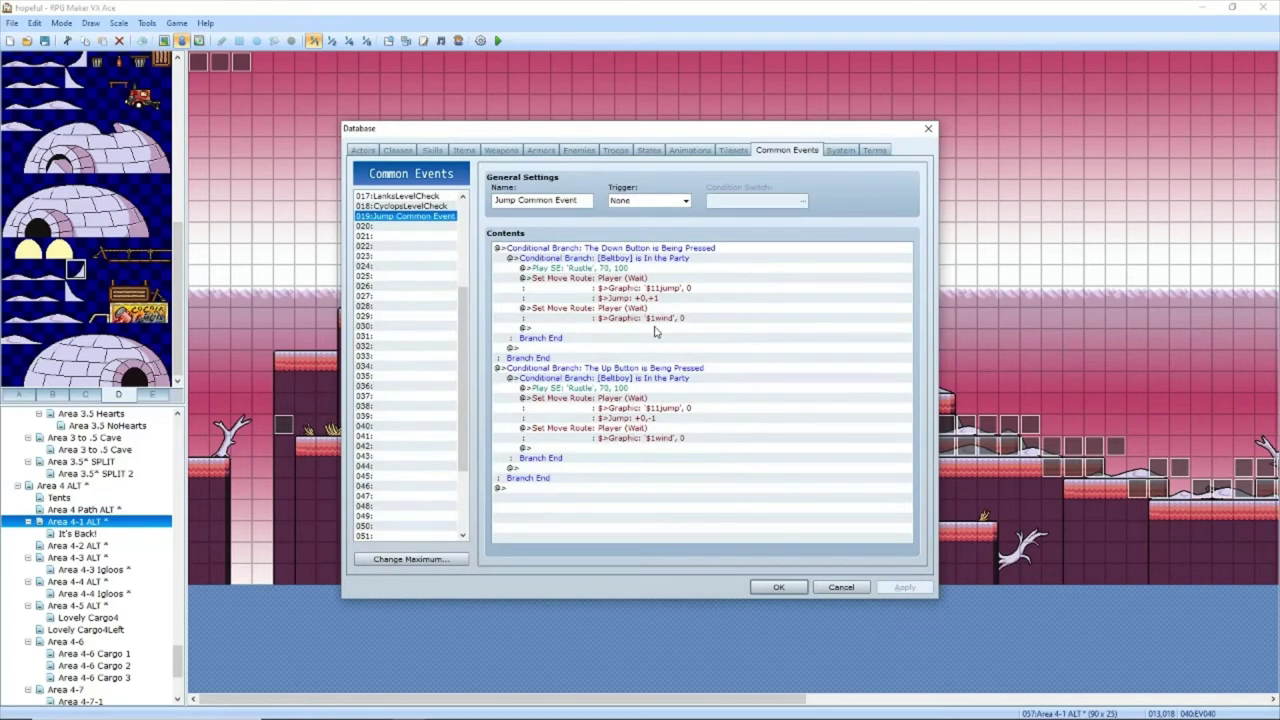
click(628, 368)
key(Delete)
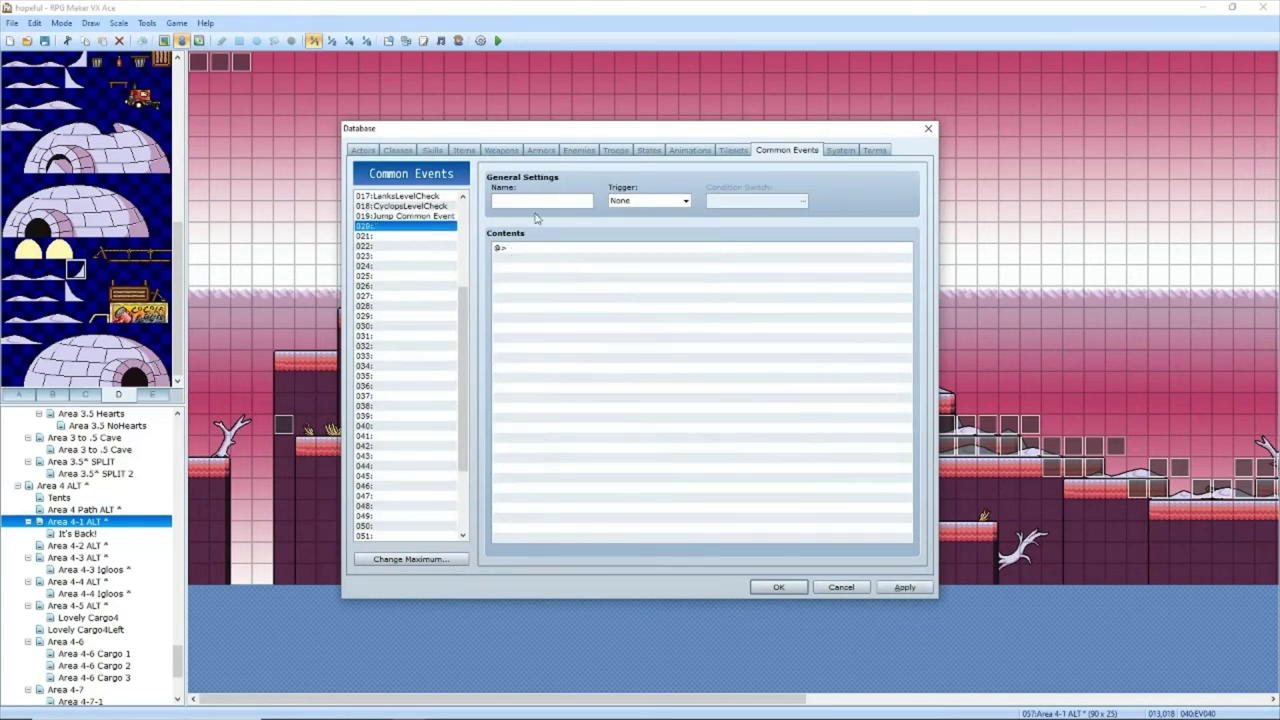
Step: Rename common event 019 as "Jump Common Event 1"
scroll(426, 241, up, 5)
click(560, 200)
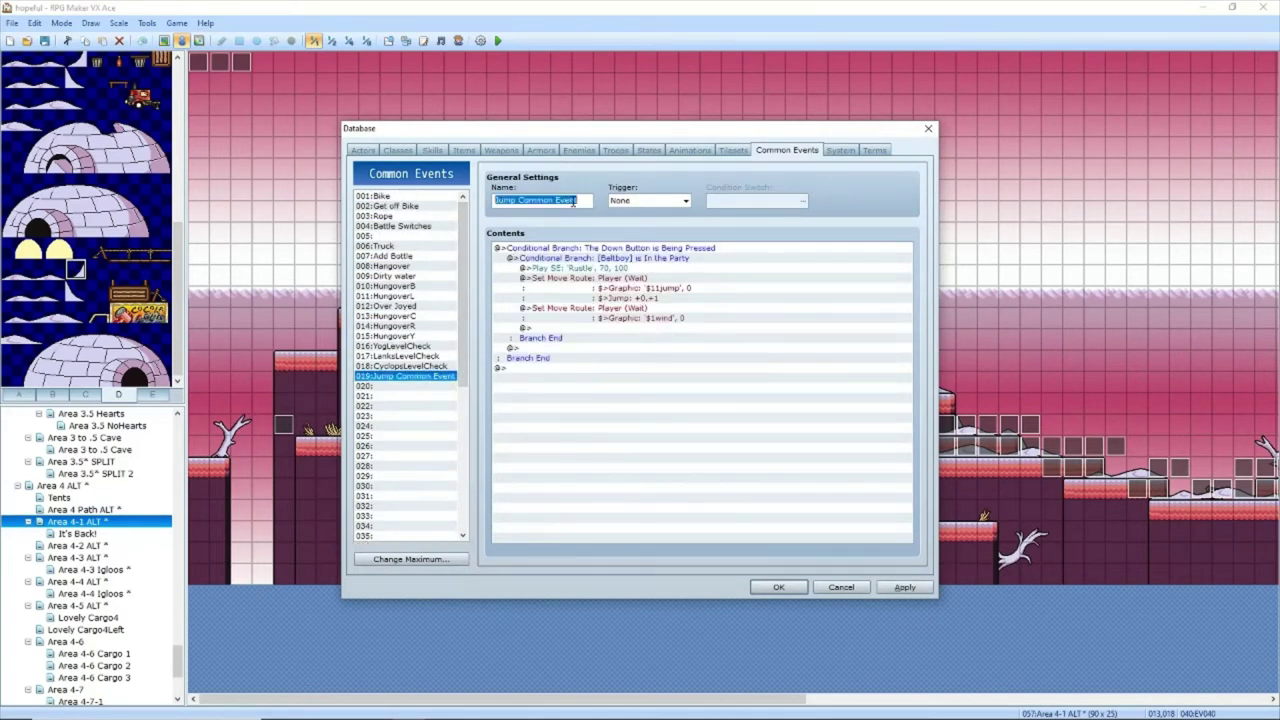
click(585, 200)
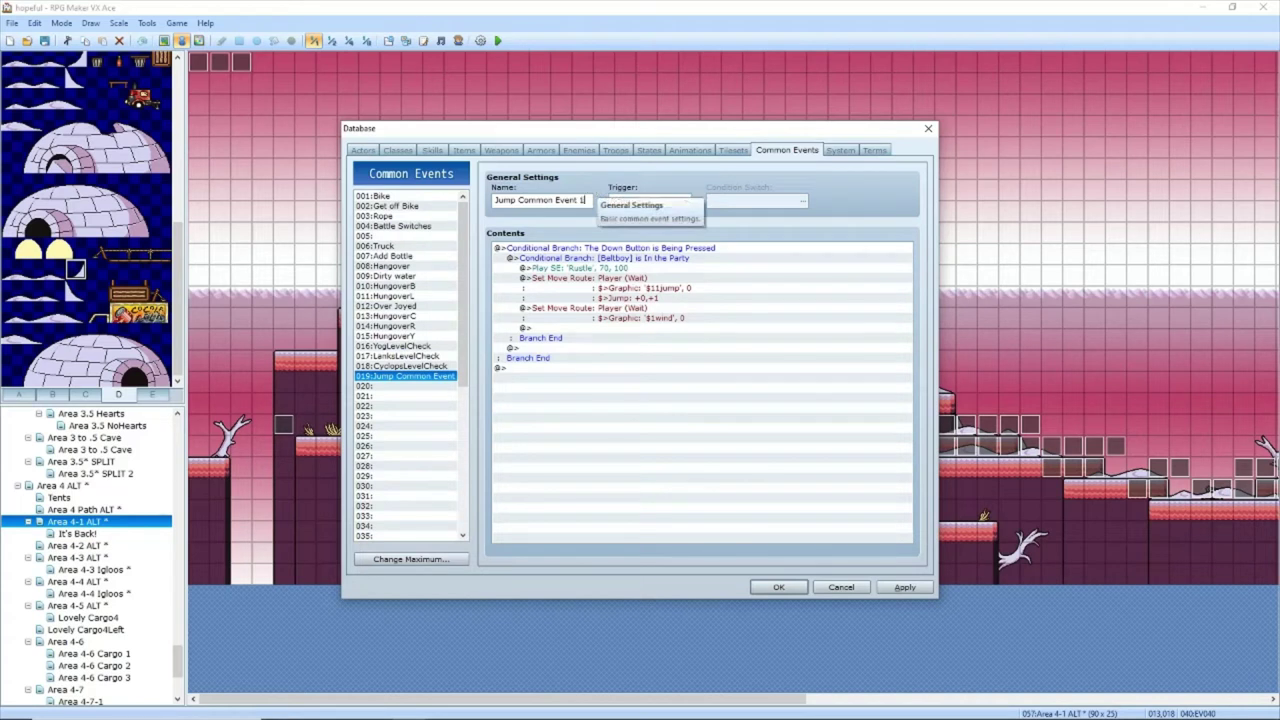
Step: Name the empty common event 020 "Jump Common Event 2", paste the up-button branch into it, and save the database
click(400, 386)
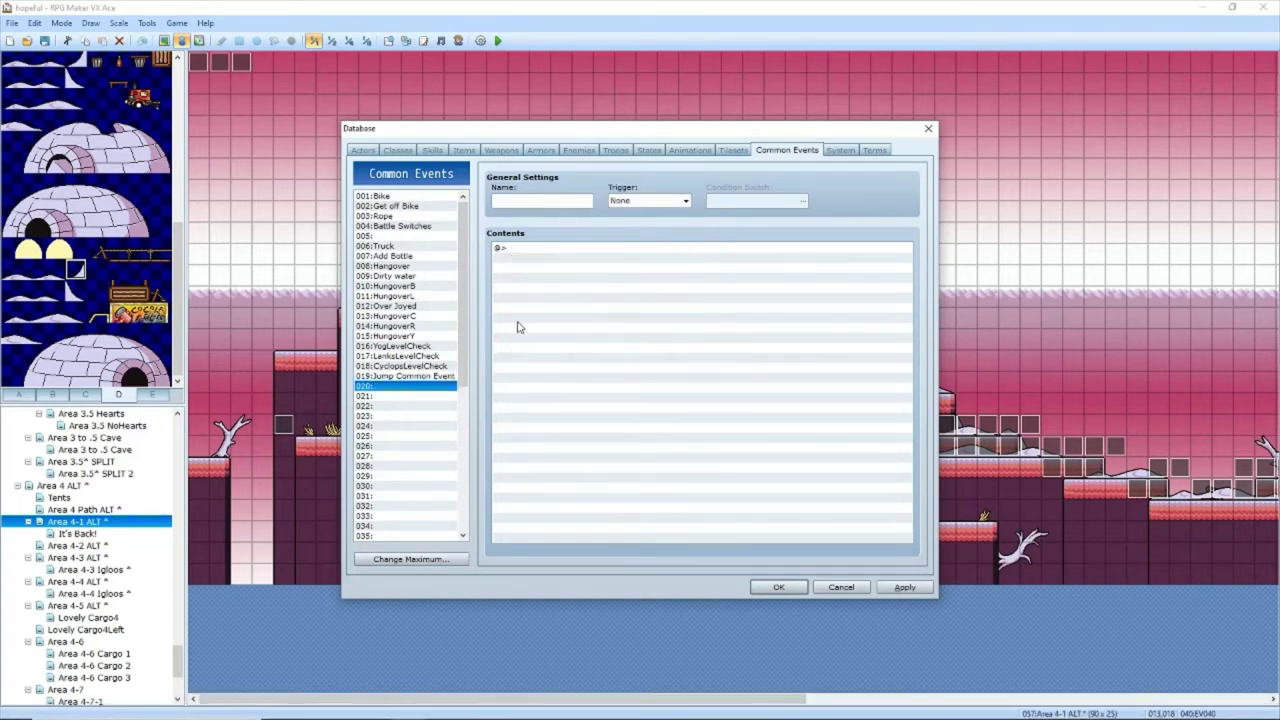
text(Jump Common Event 2)
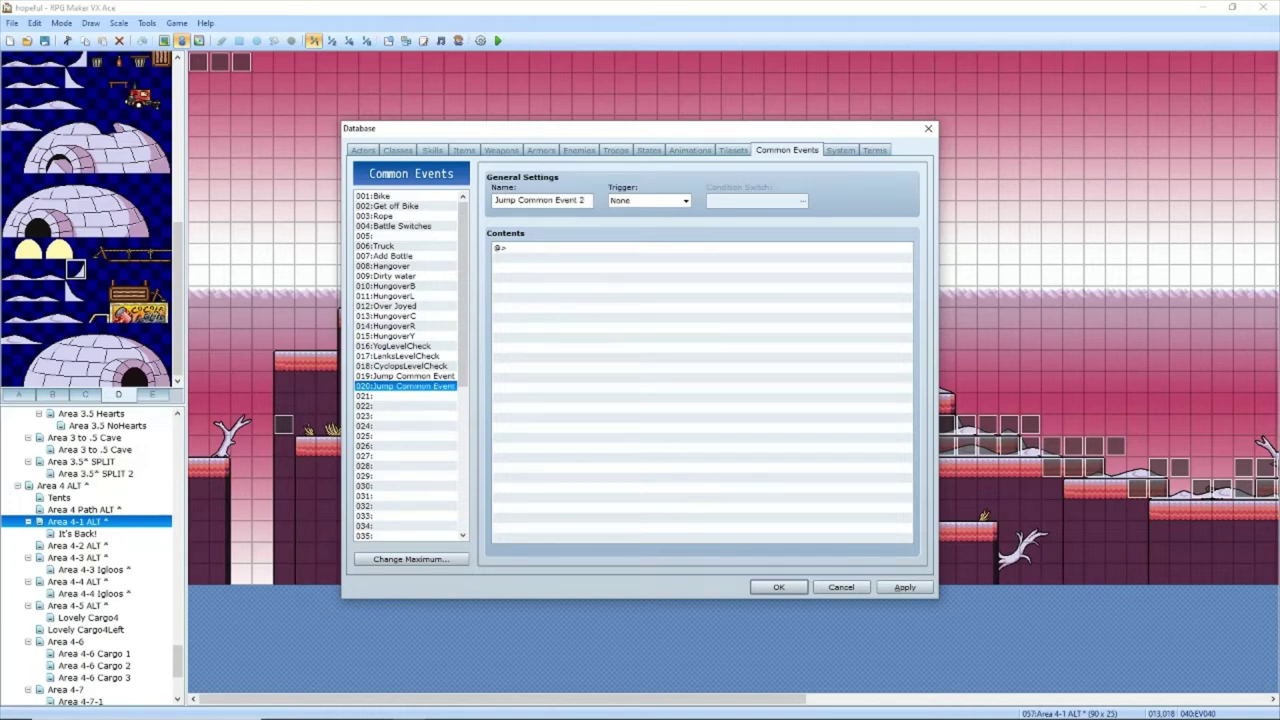
click(557, 280)
key(ctrl+v)
click(903, 587)
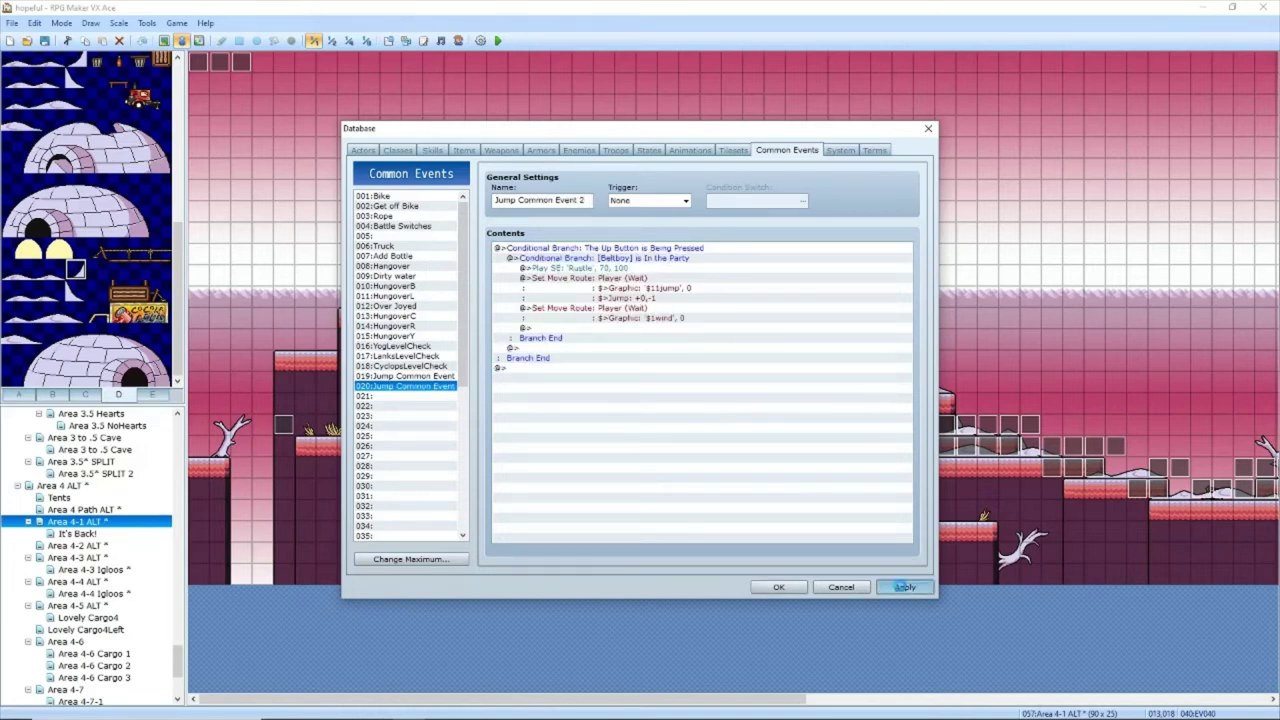
click(775, 589)
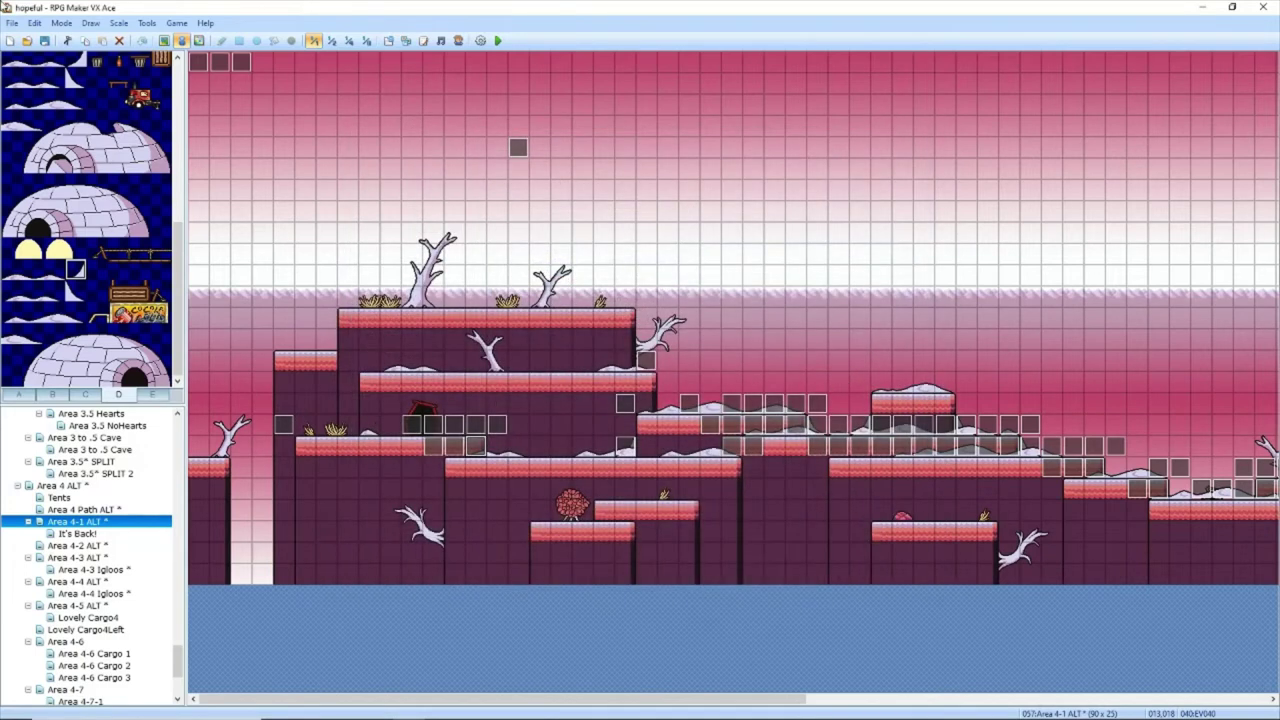
click(147, 23)
click(175, 54)
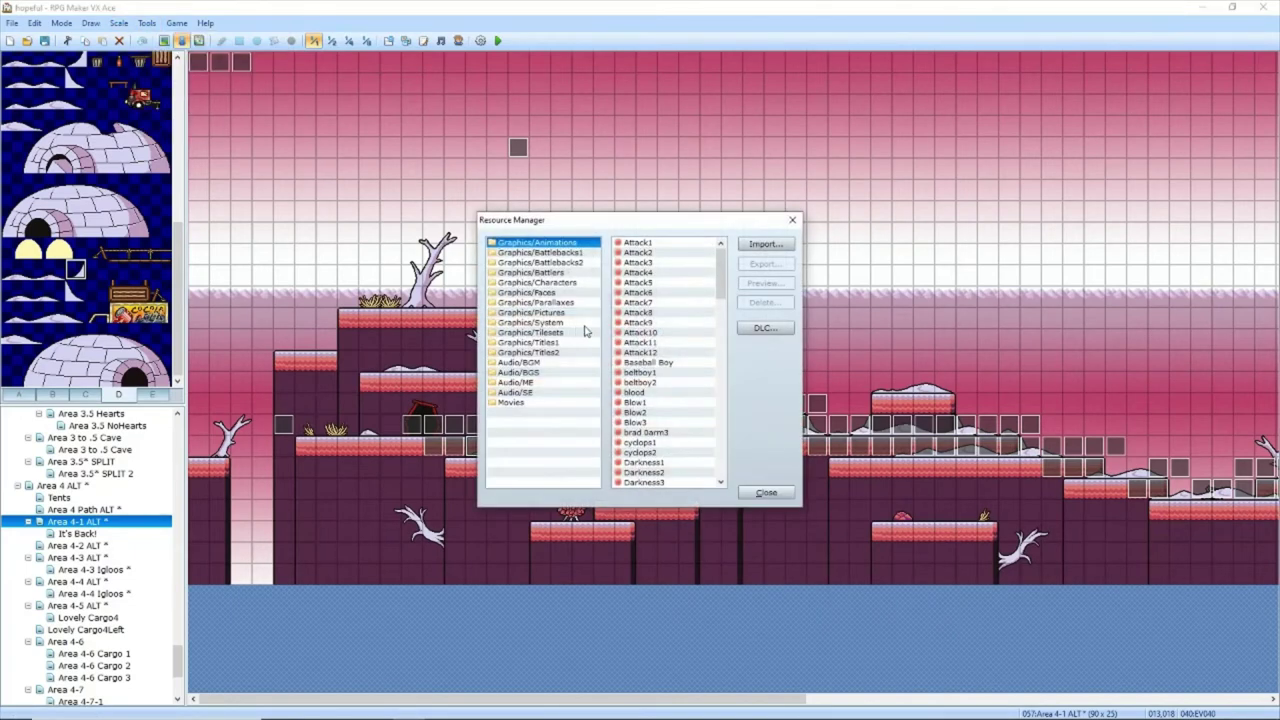
click(792, 220)
Step: Compare the command lists of common events 019 and 020 in the database, examining the player move route in 019
click(147, 23)
click(172, 34)
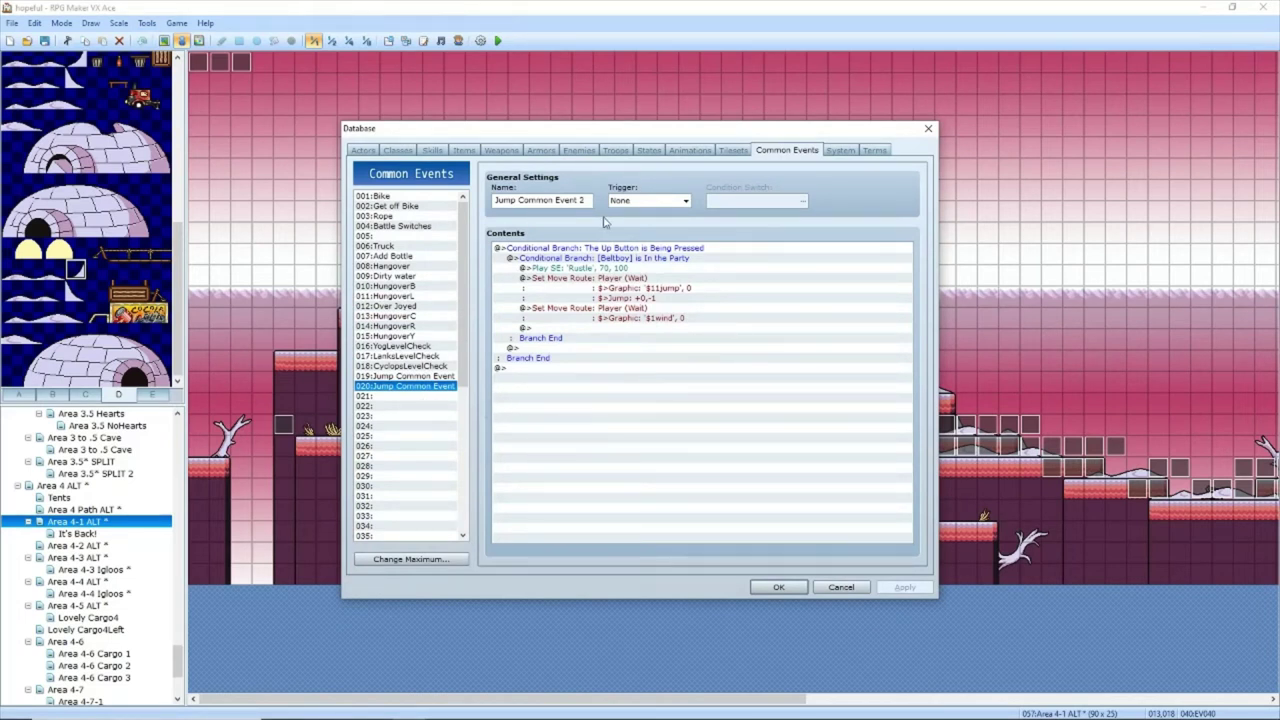
drag(618, 129, 829, 120)
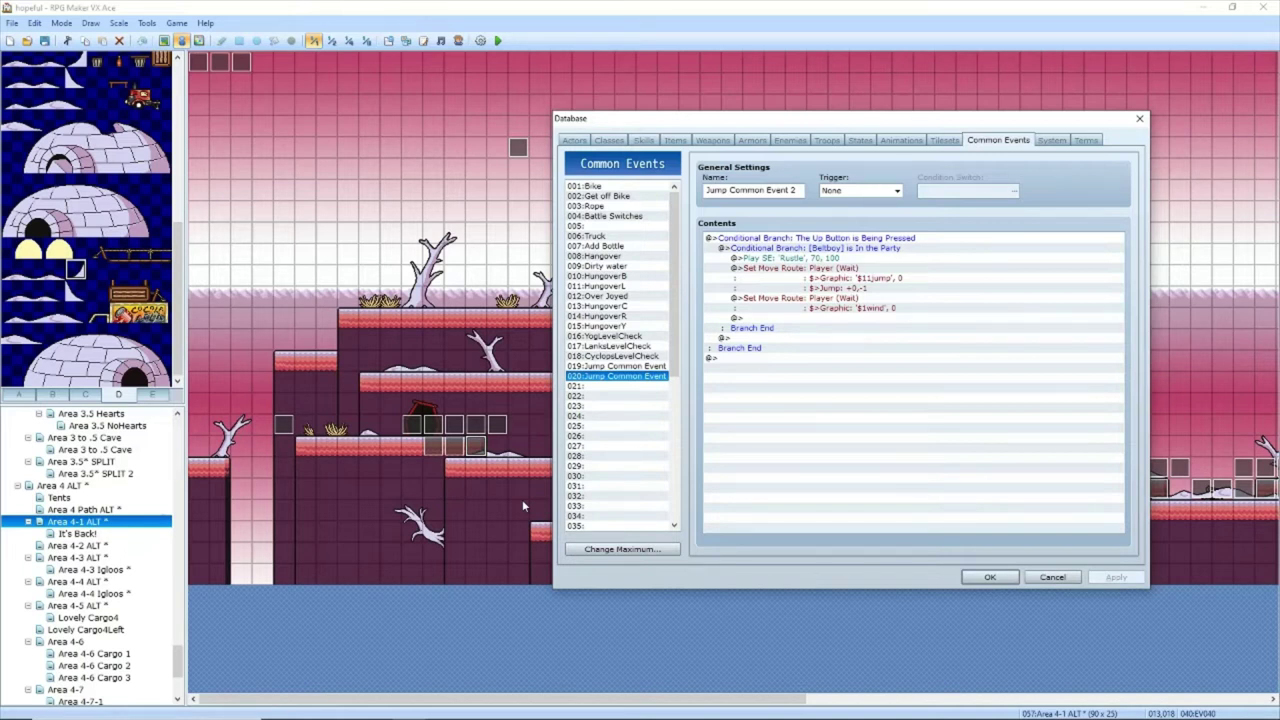
click(624, 368)
click(621, 377)
click(620, 359)
click(623, 368)
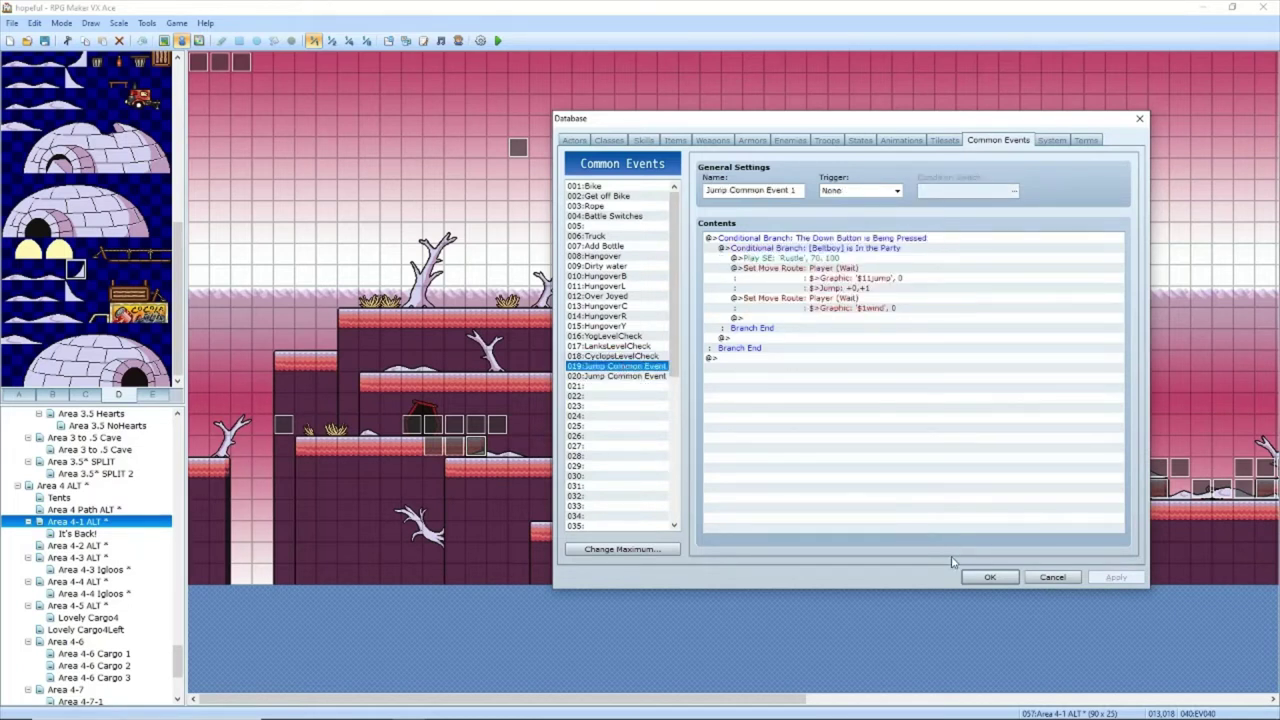
click(818, 300)
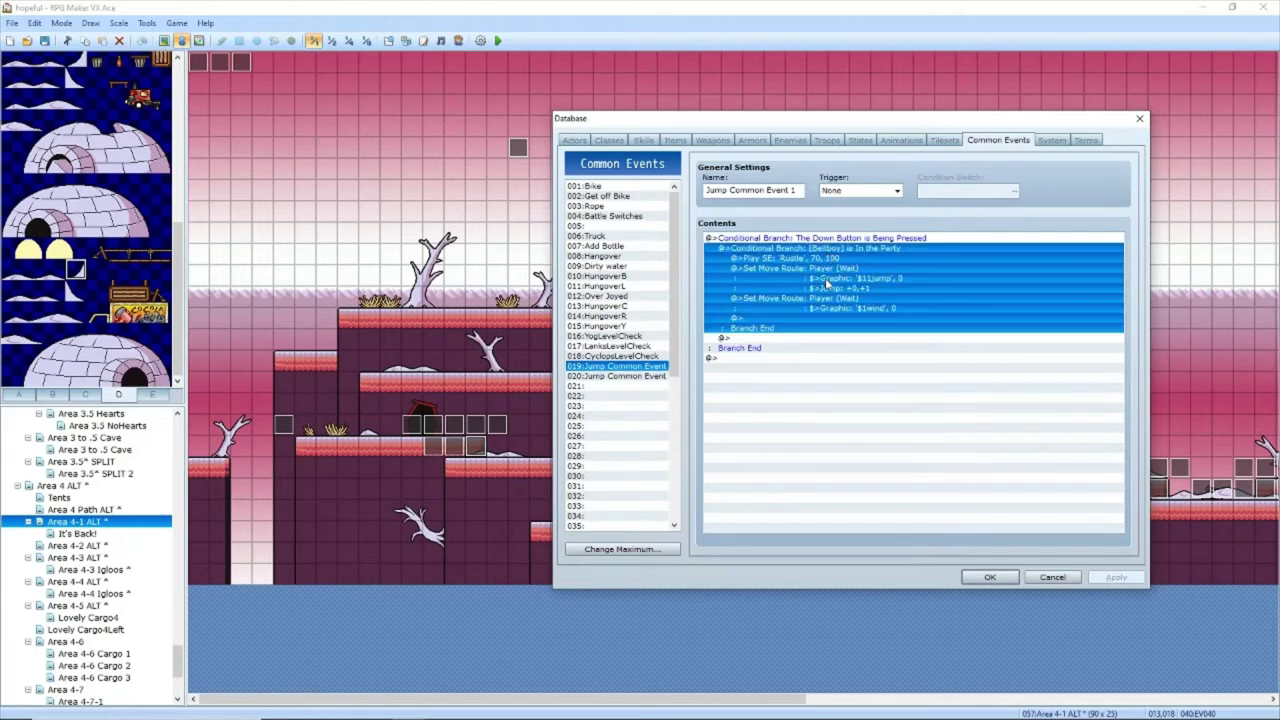
click(824, 269)
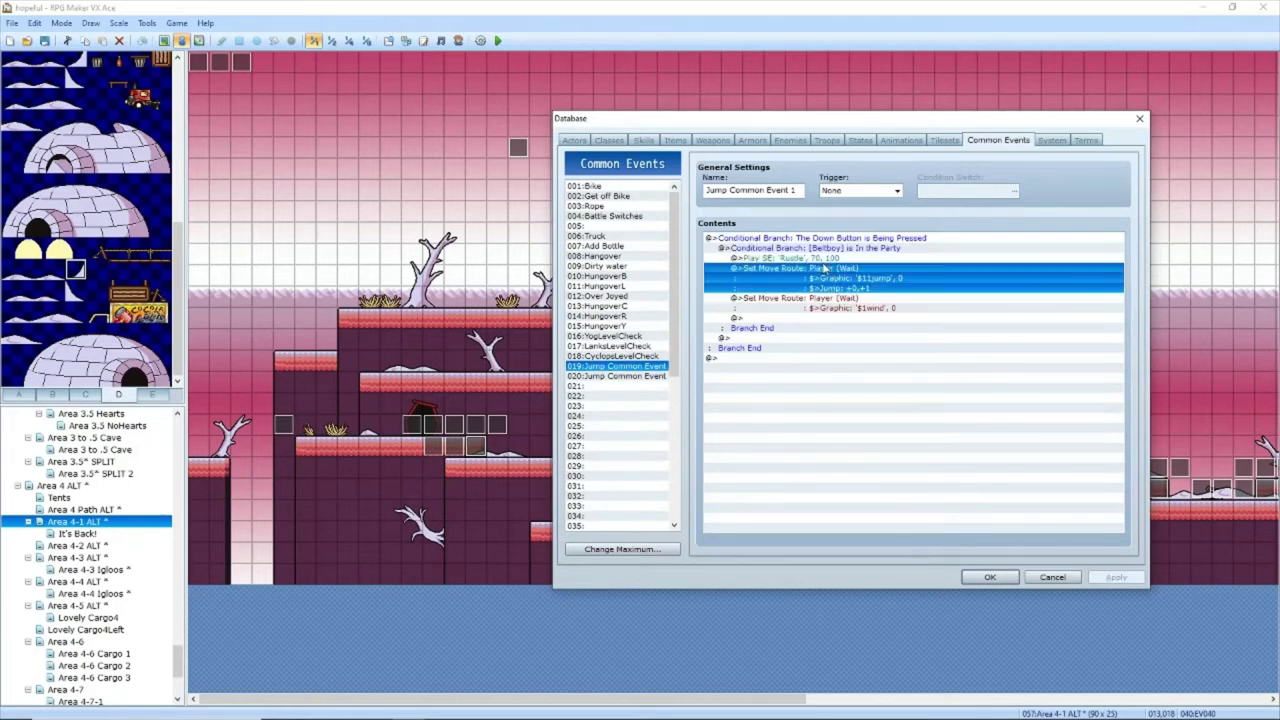
click(986, 576)
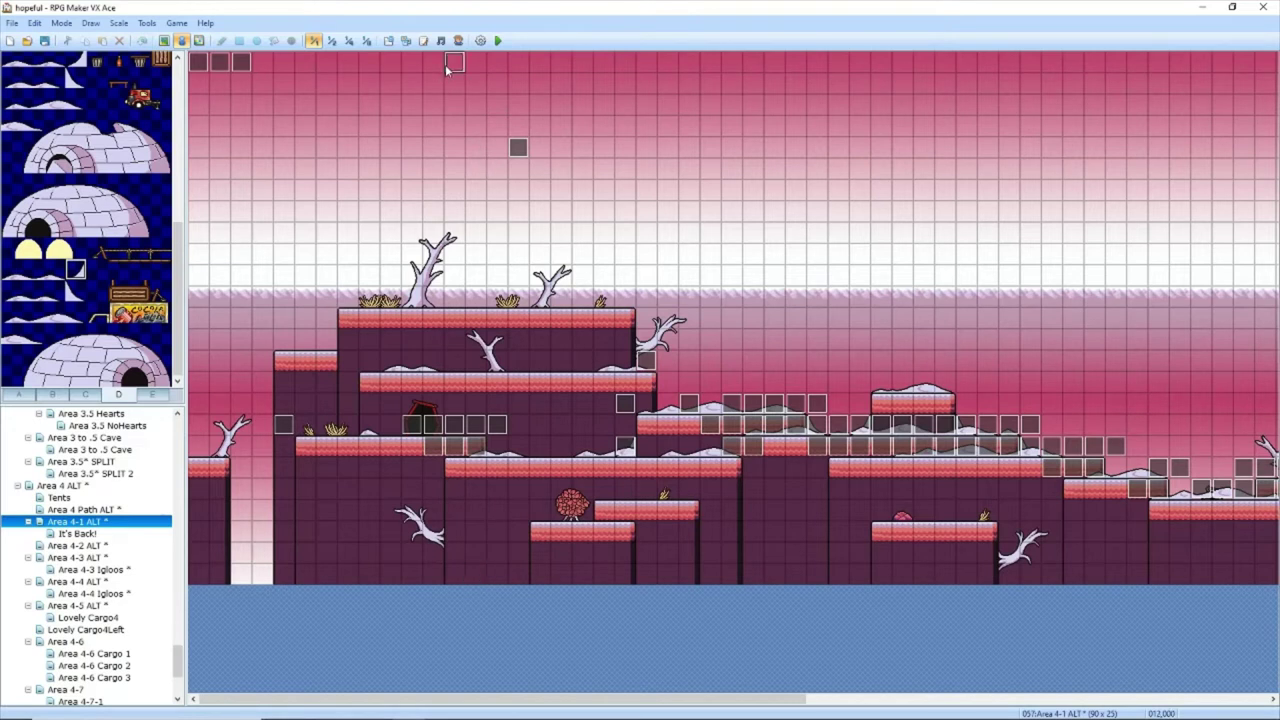
Step: Review the down-button commands in event EV071 and the up-button commands in event EV040
double_click(476, 422)
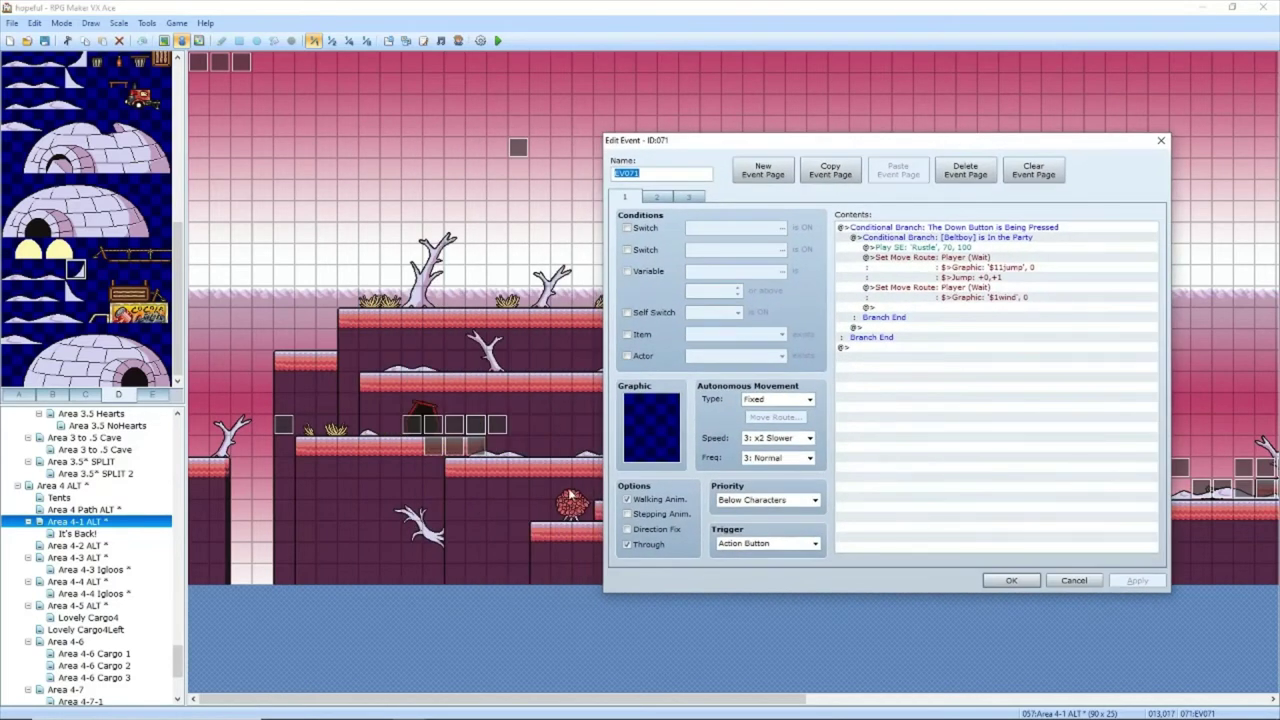
click(1074, 580)
double_click(476, 443)
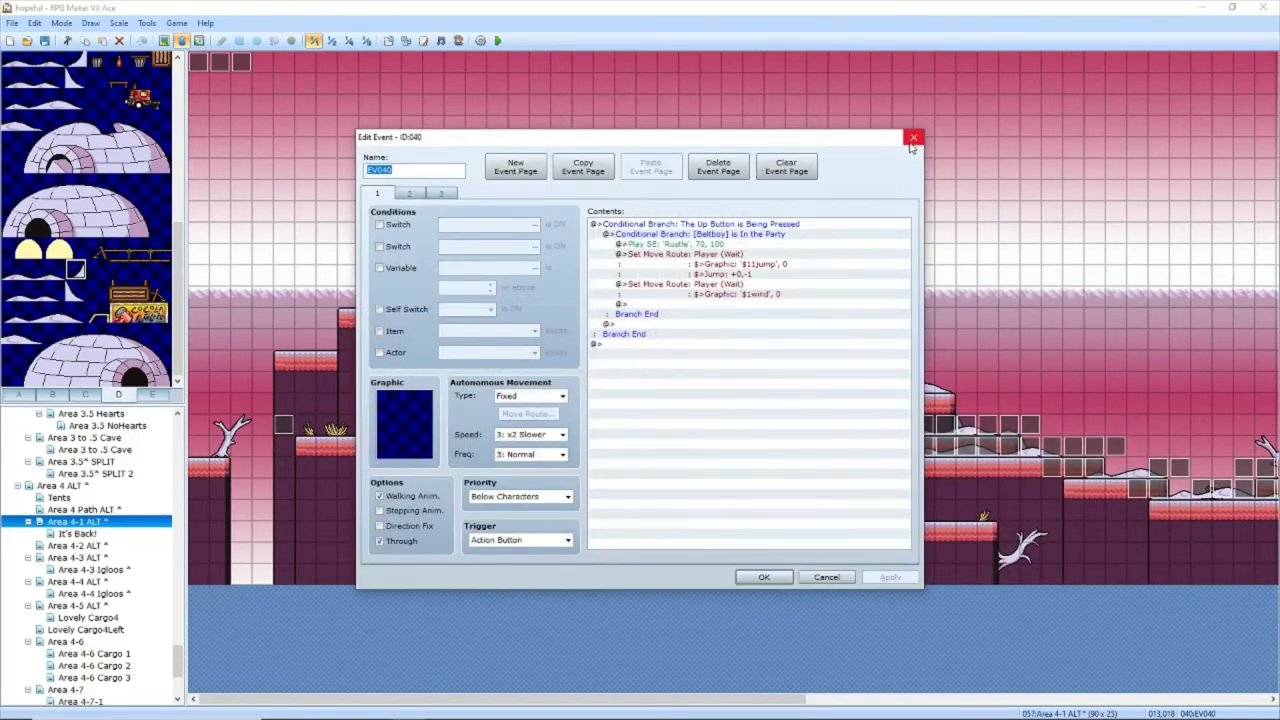
click(913, 137)
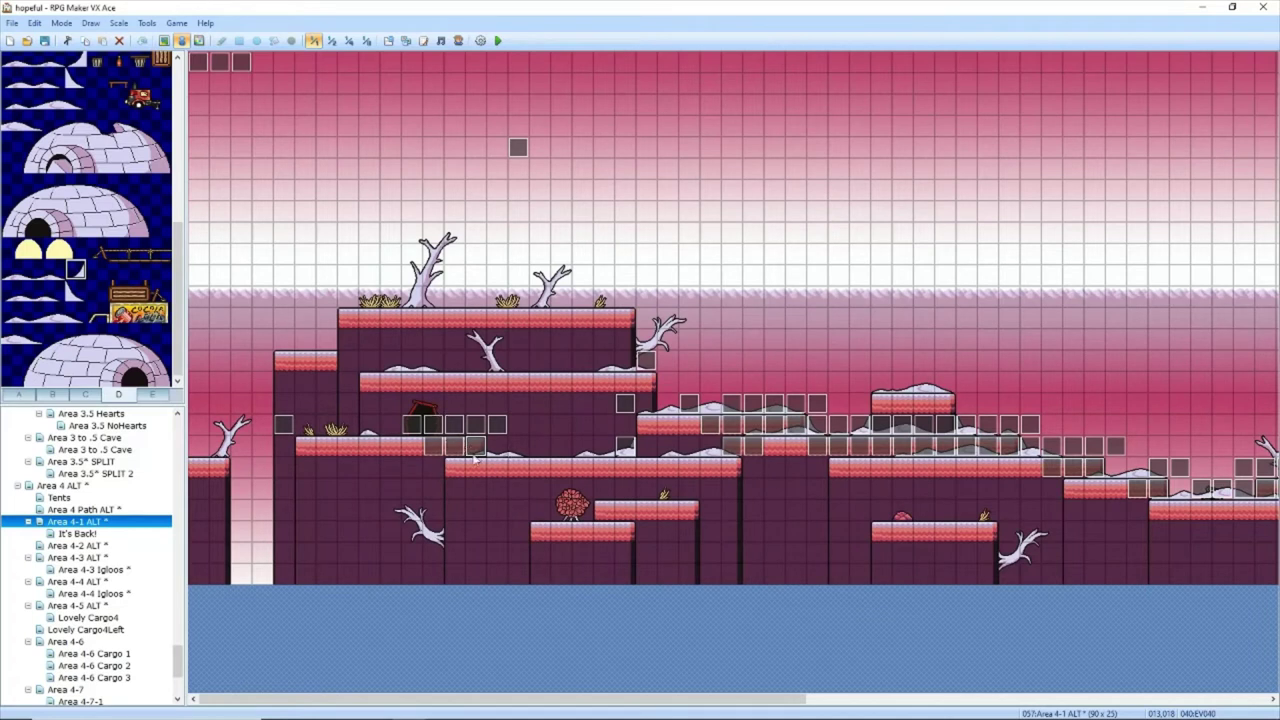
Step: Save the current project
click(146, 22)
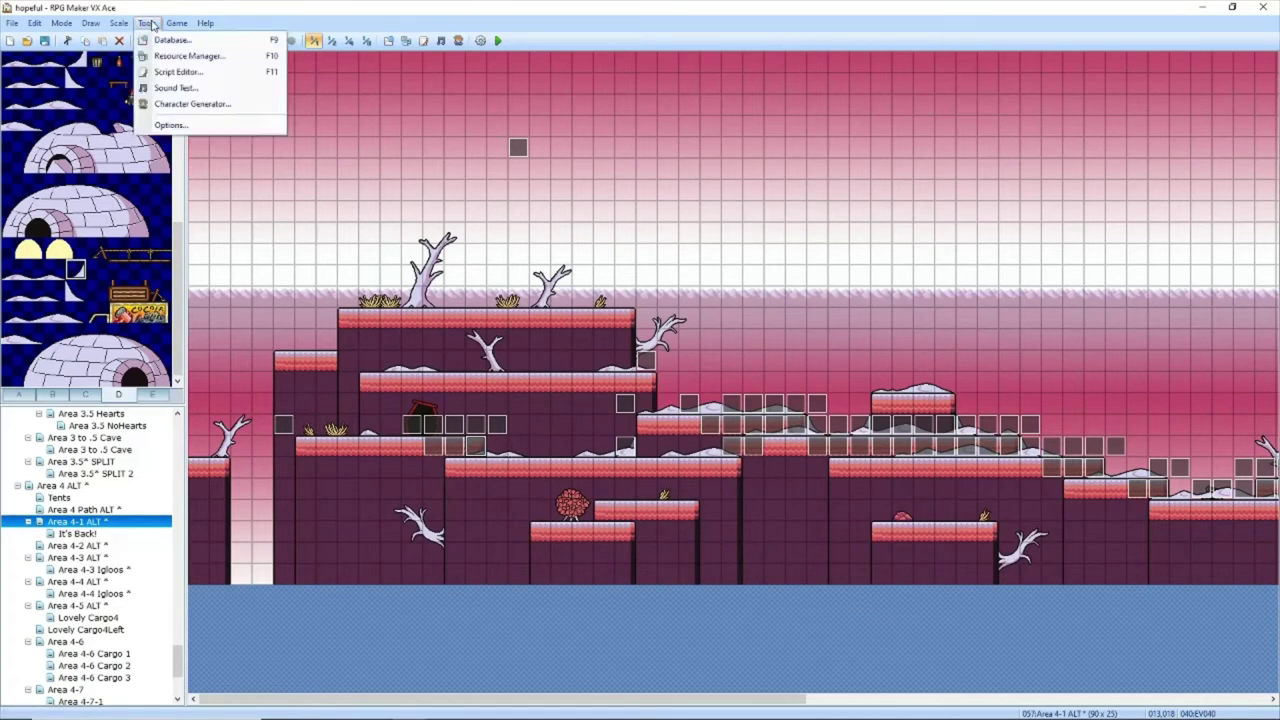
click(140, 23)
click(48, 40)
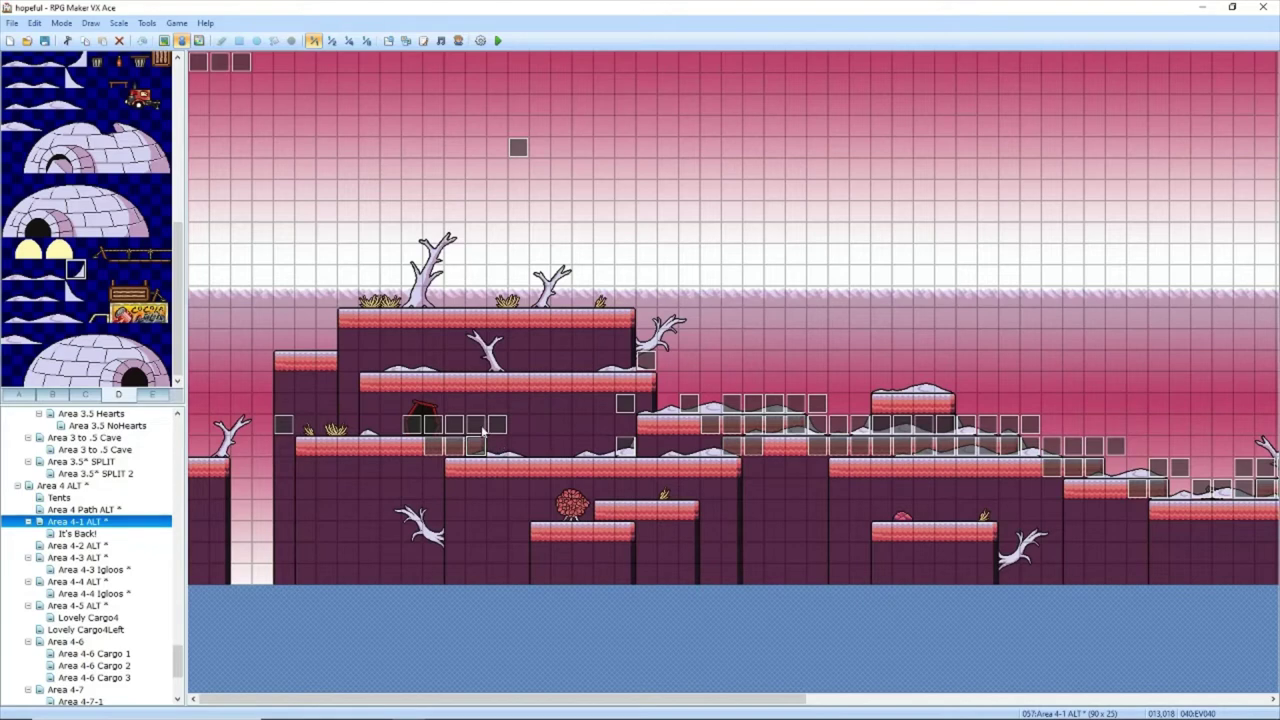
Step: Examine the pages of event EV024, focusing on the page 1 conditional branch for the A button
double_click(498, 426)
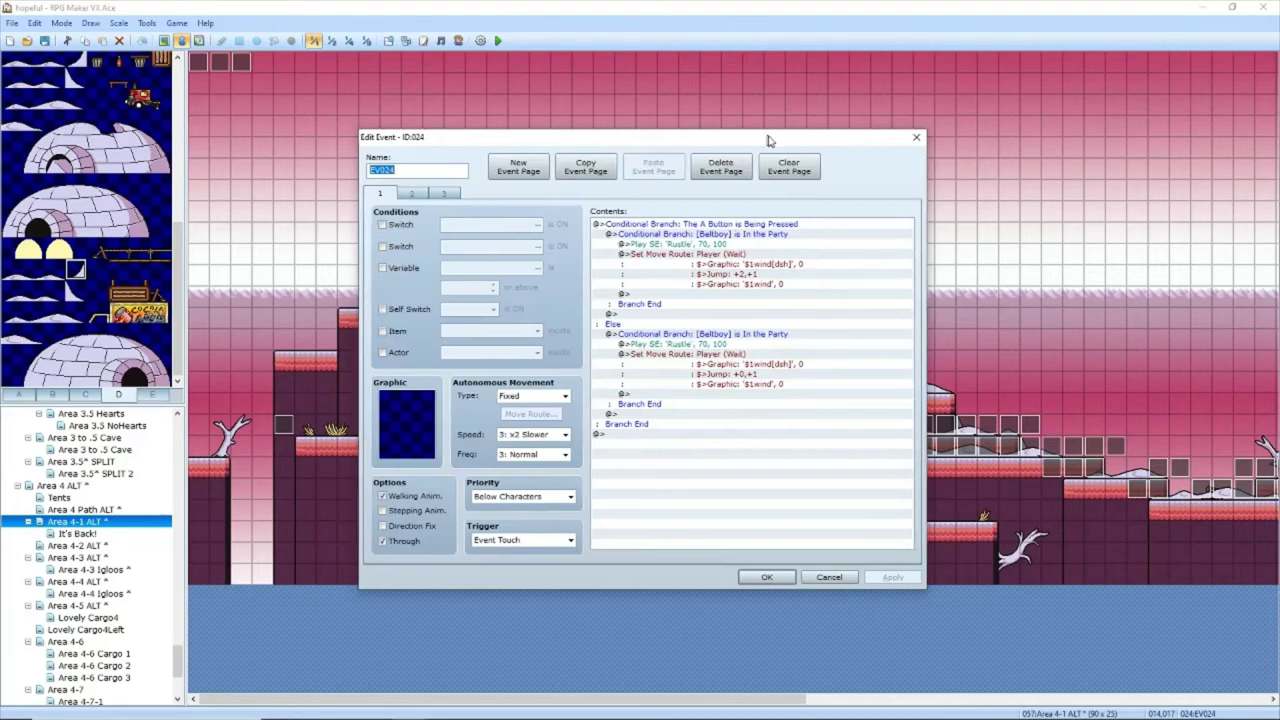
drag(768, 137, 943, 209)
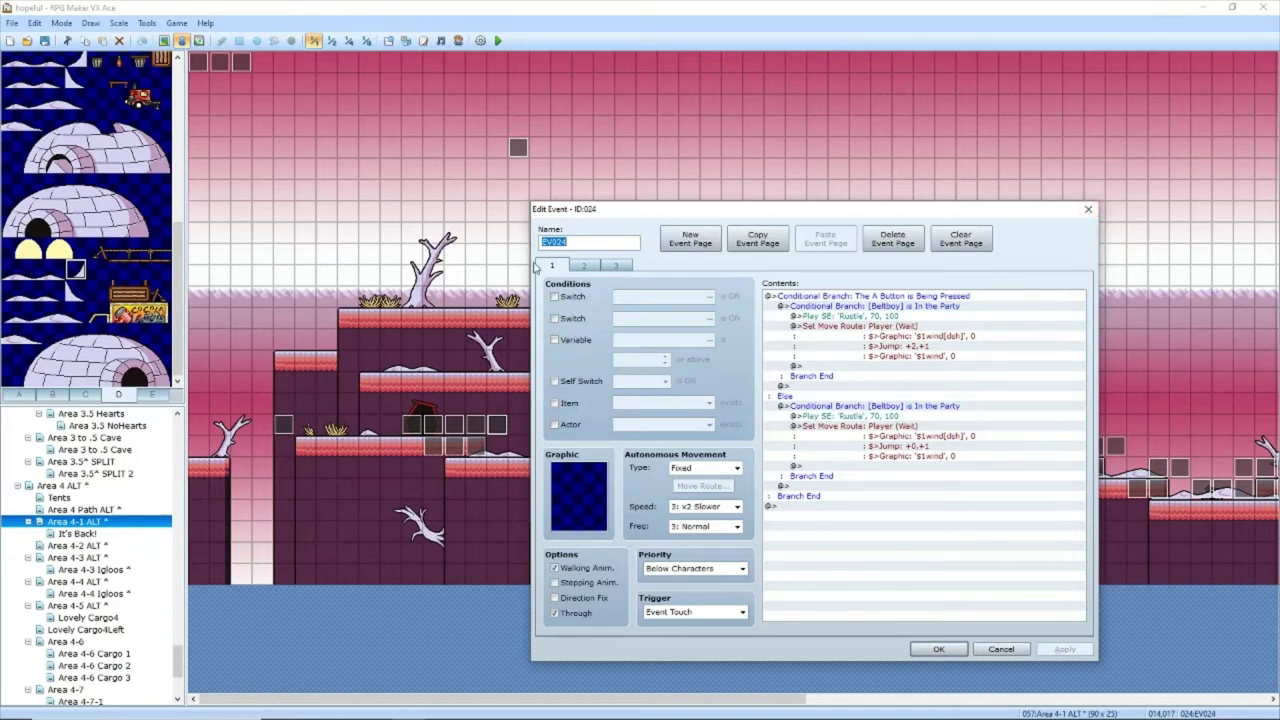
click(596, 264)
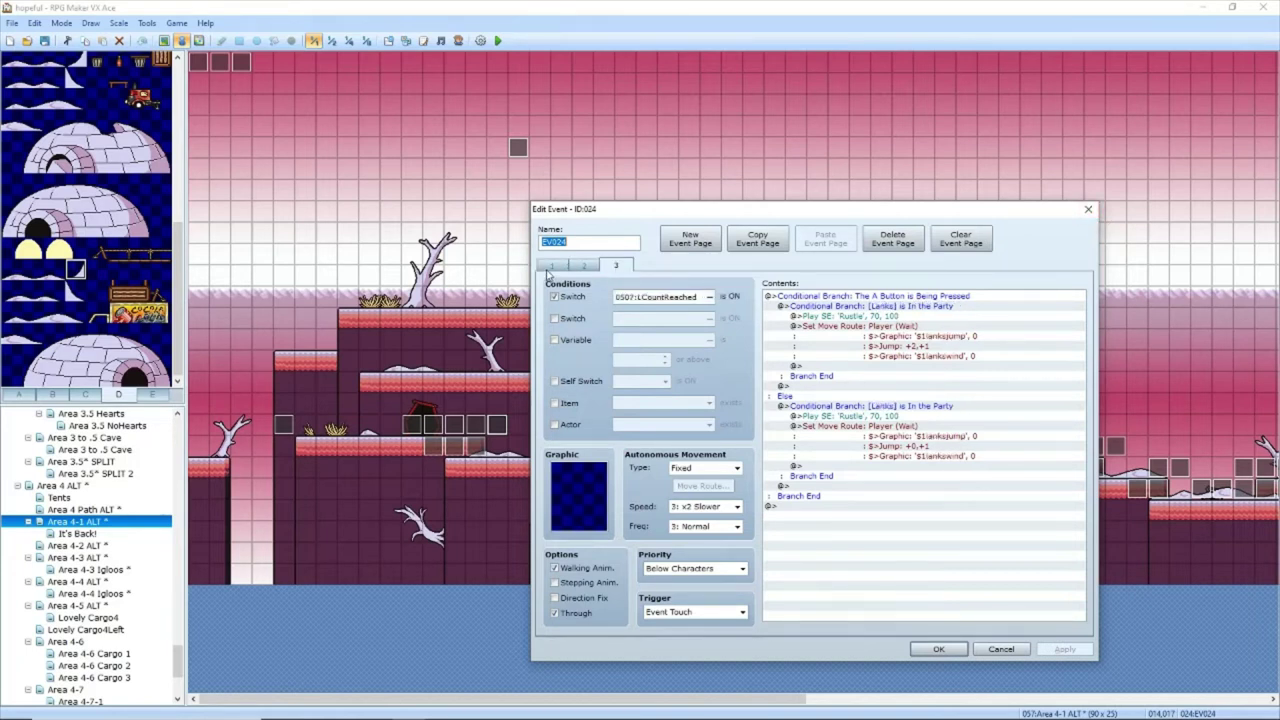
click(550, 266)
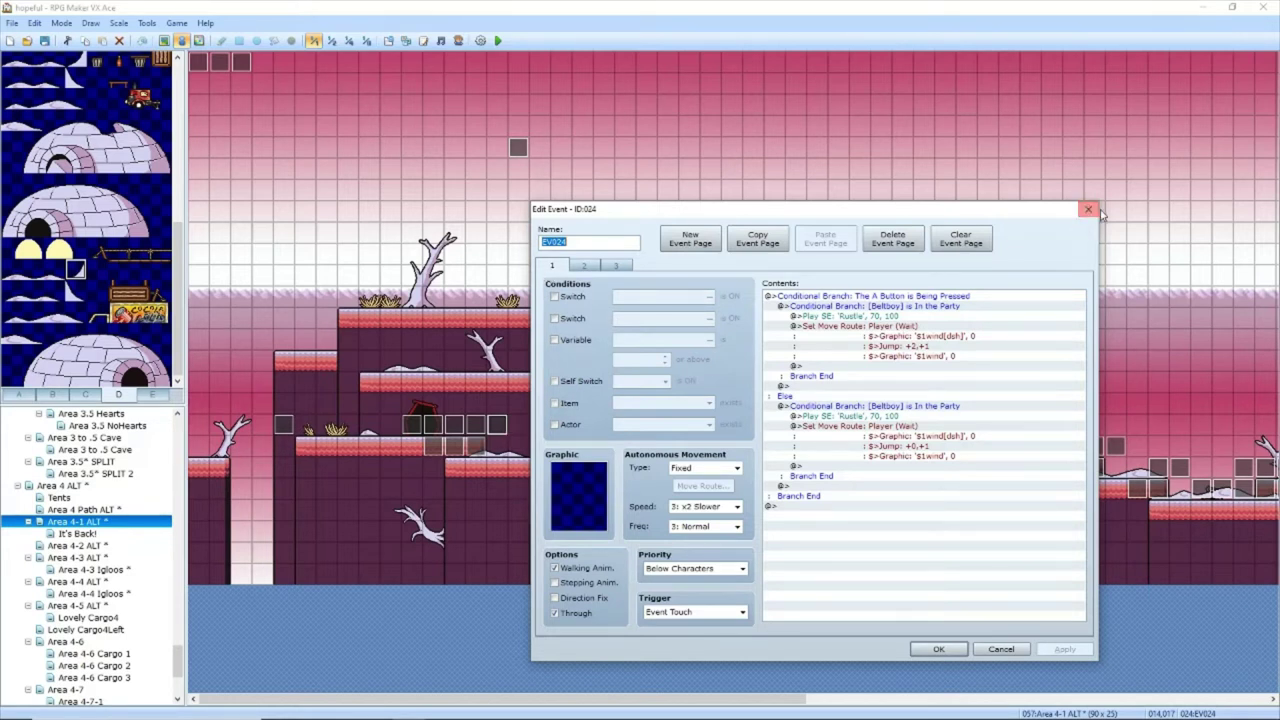
drag(835, 208, 938, 183)
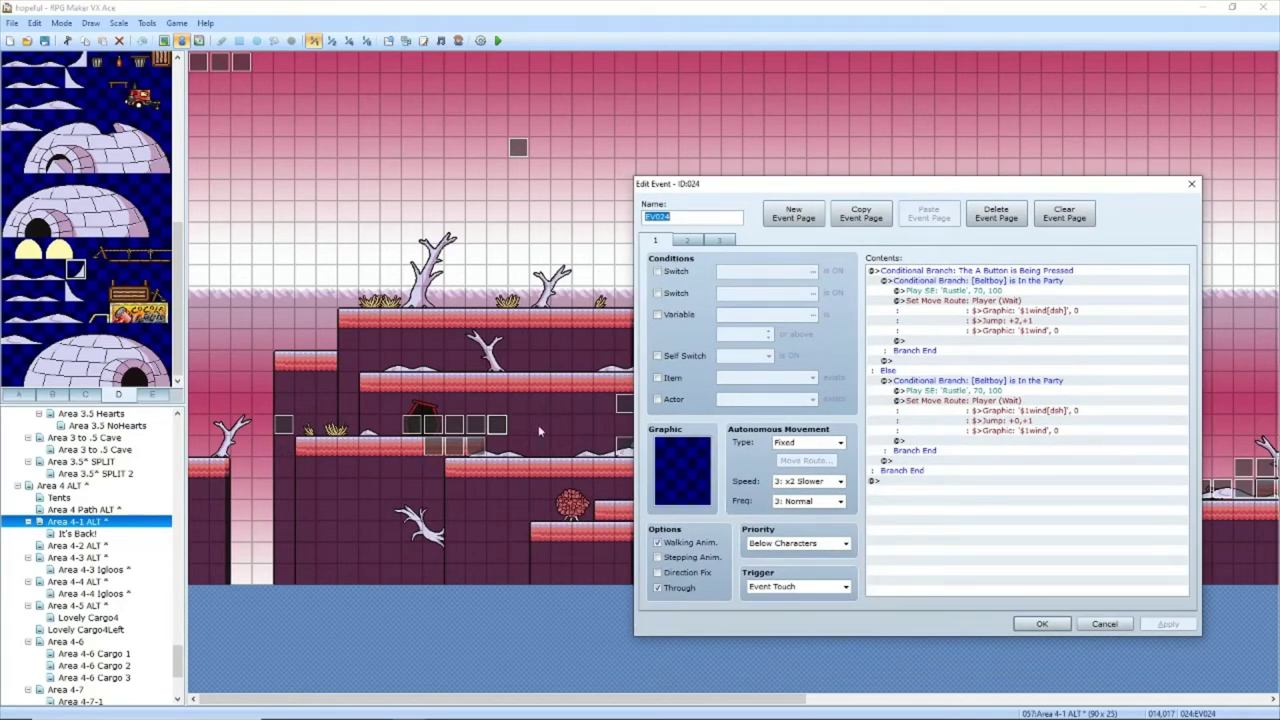
click(1010, 271)
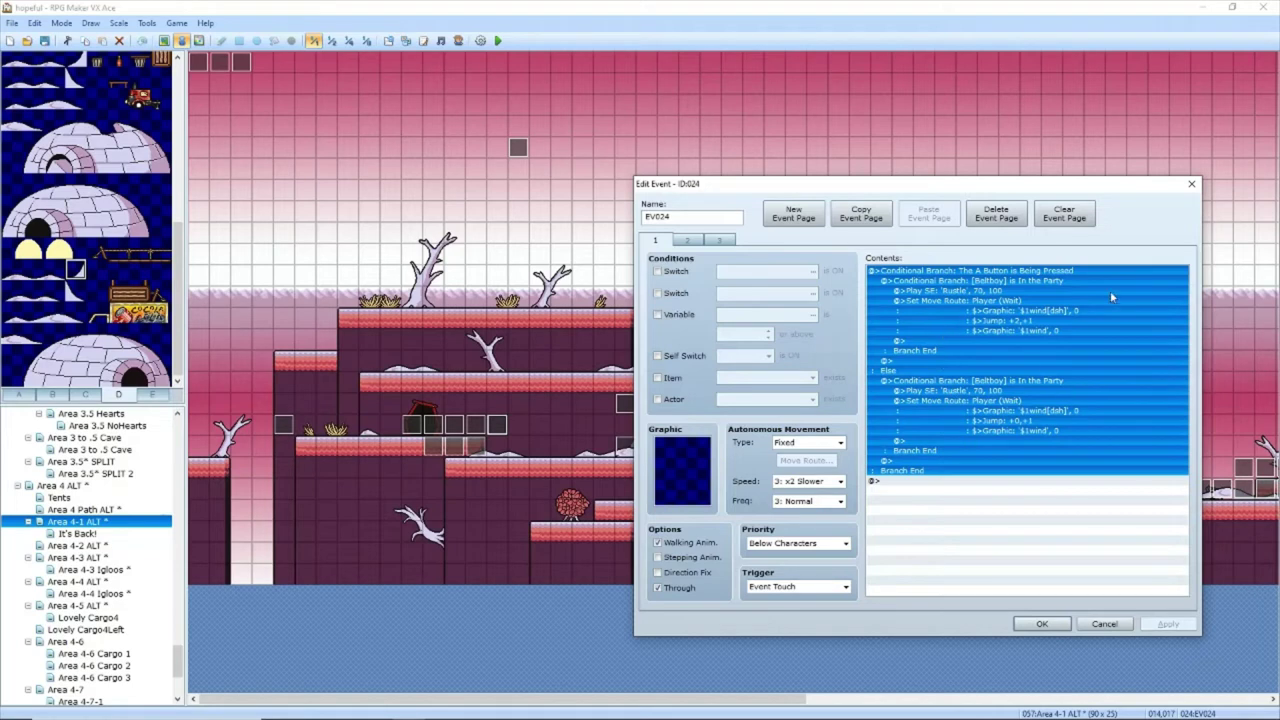
Step: Compare the player's jump routes in the A-button and Else branches on page 1 of event EV024
click(968, 432)
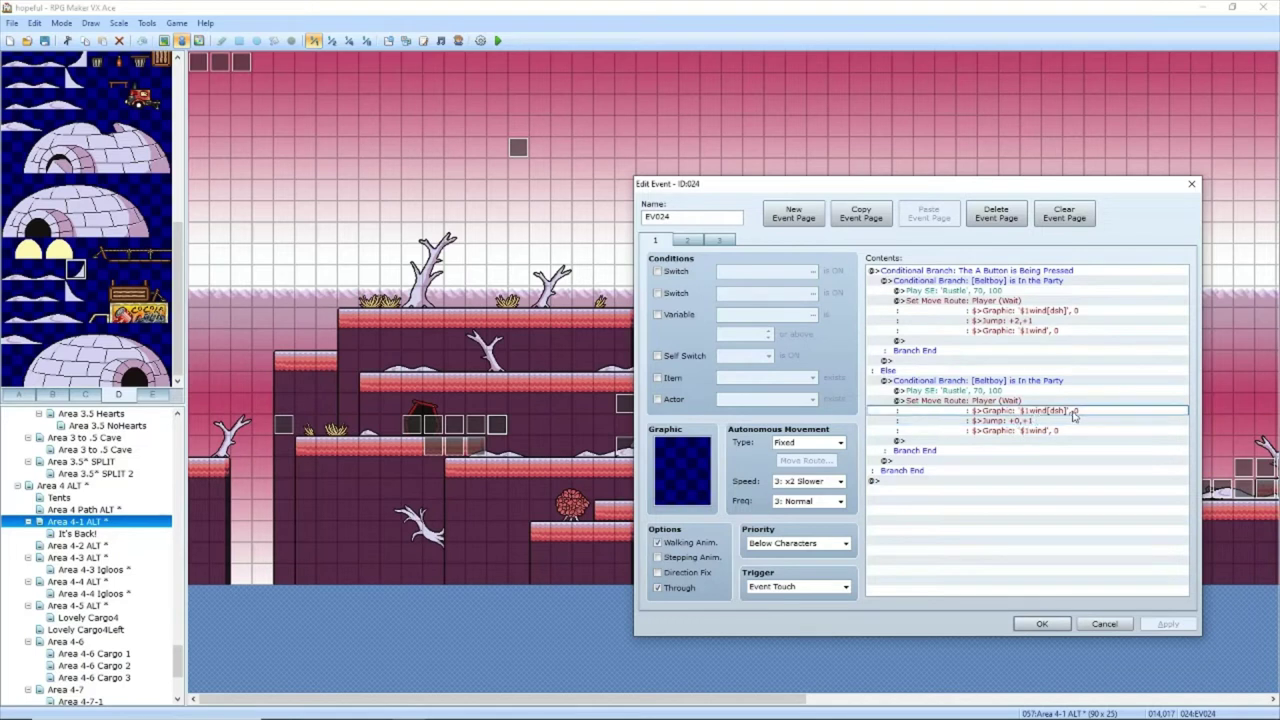
click(994, 421)
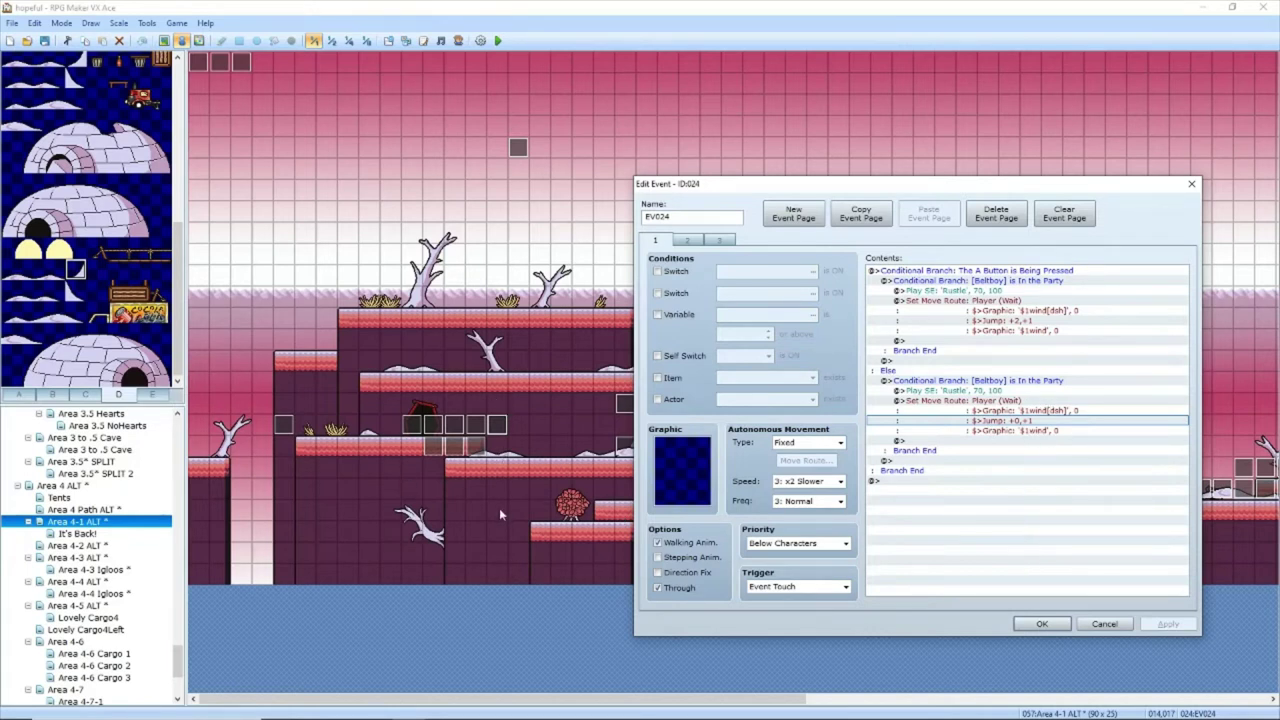
click(1005, 303)
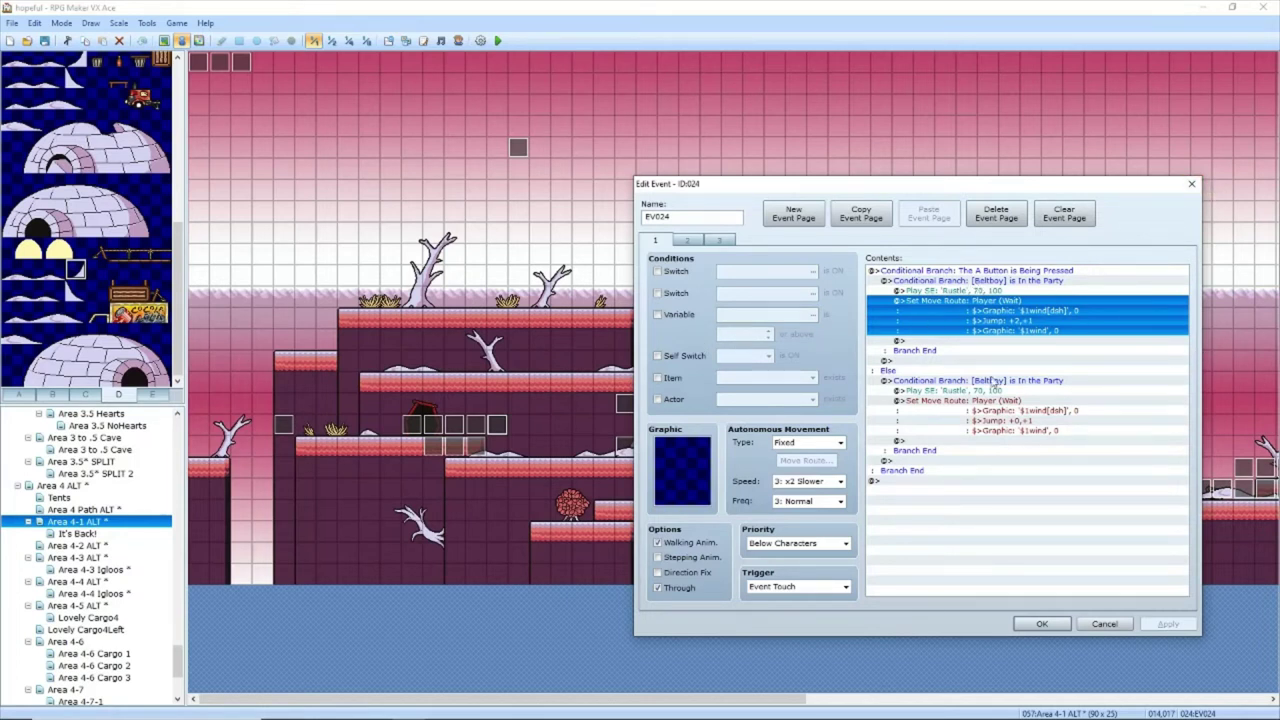
Step: Copy EV024's entire A-button conditional branch and name the empty common event 021 "Simple Cliff Fall (1 Tile)"
click(985, 272)
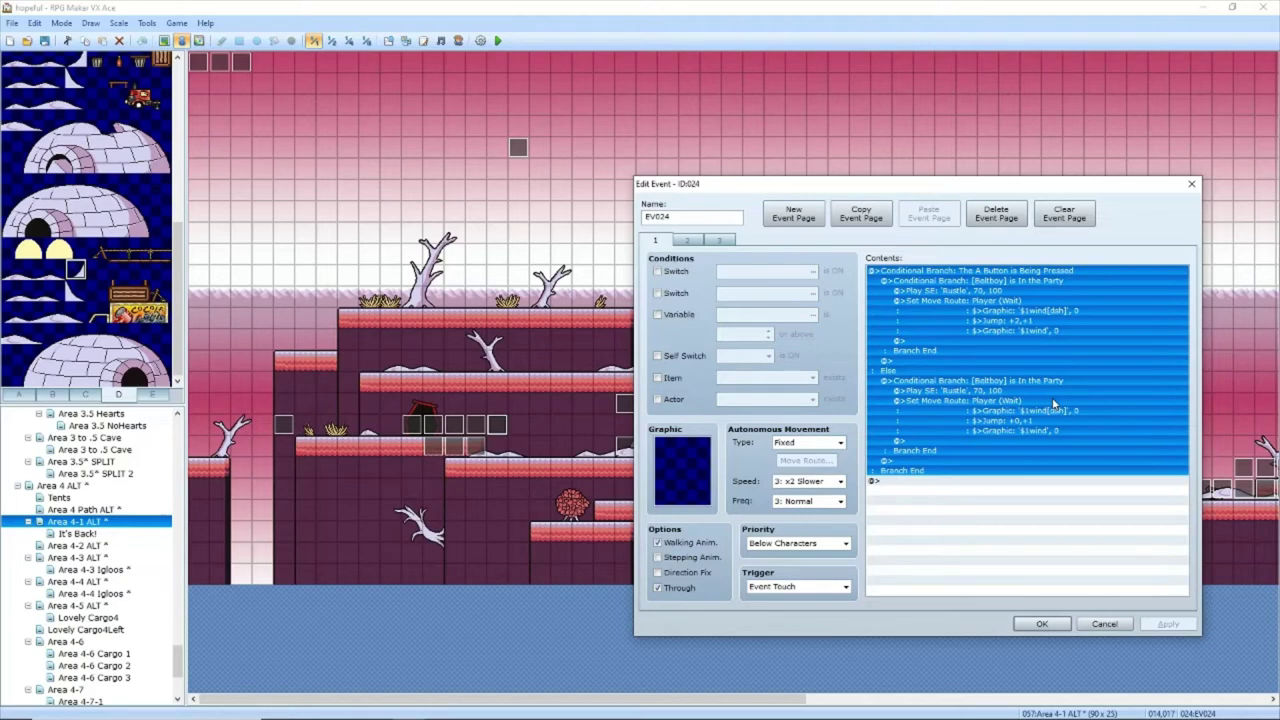
click(1191, 184)
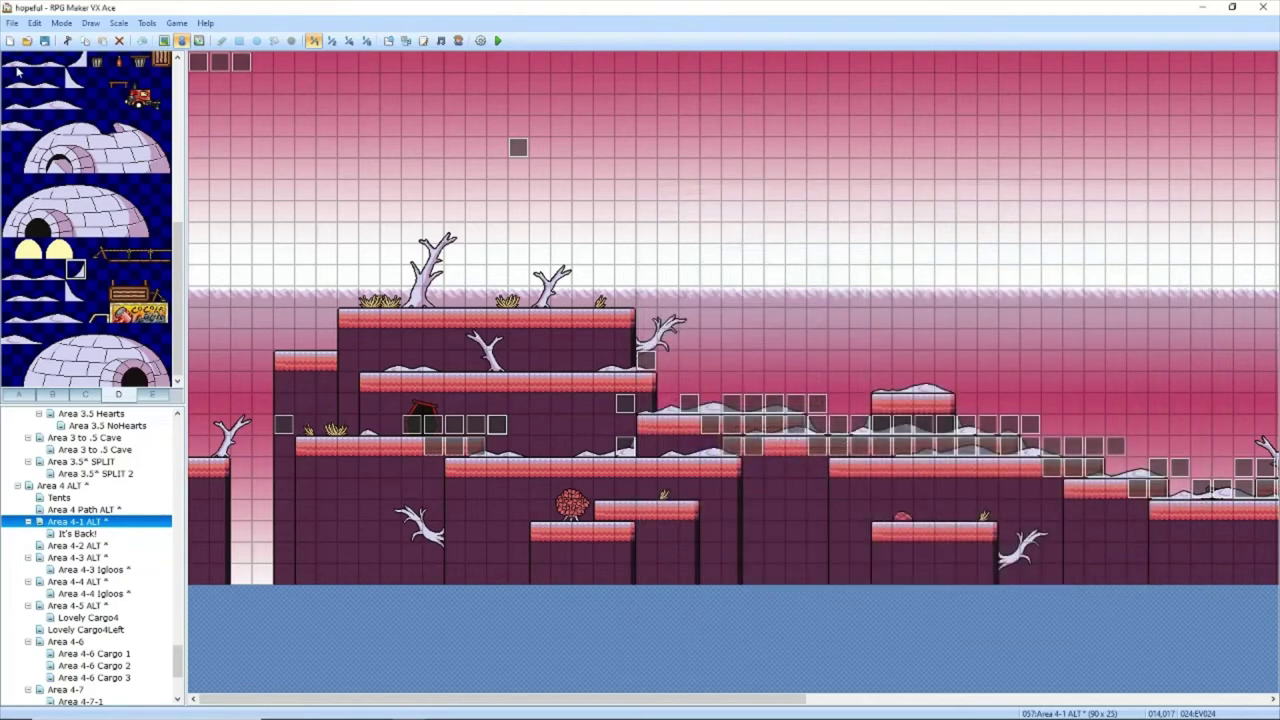
click(140, 23)
click(172, 40)
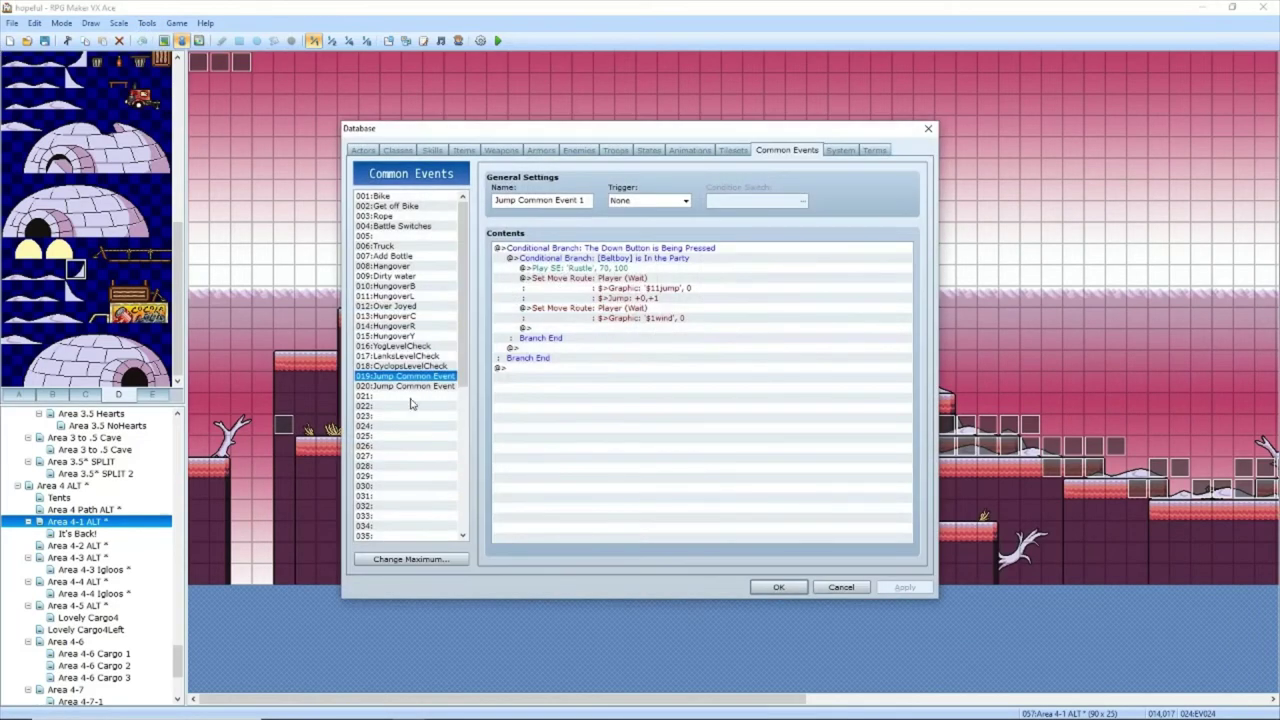
click(394, 387)
click(394, 396)
key(Tab)
text(Sim)
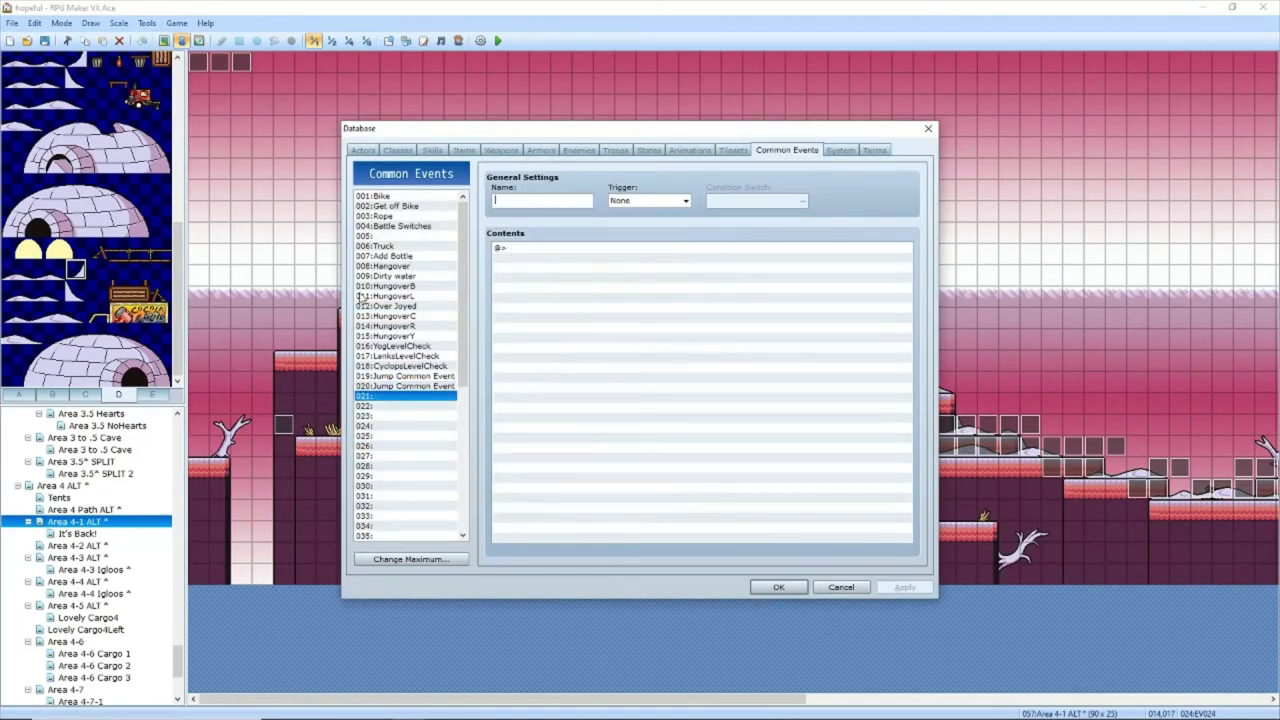
text(ple Cliff Fall ()
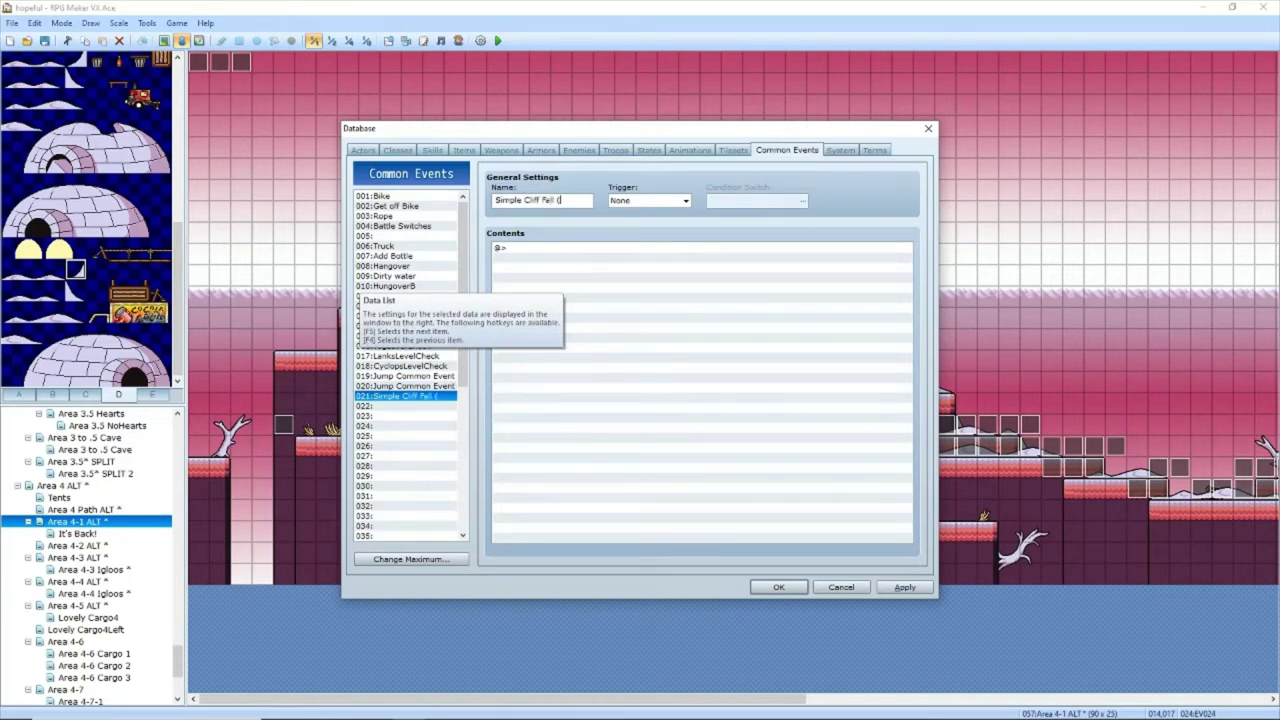
text(1 Tile)
Step: Paste the copied A-button branch into the contents of common event 021 and save the database changes
click(600, 248)
key(ctrl+v)
click(905, 587)
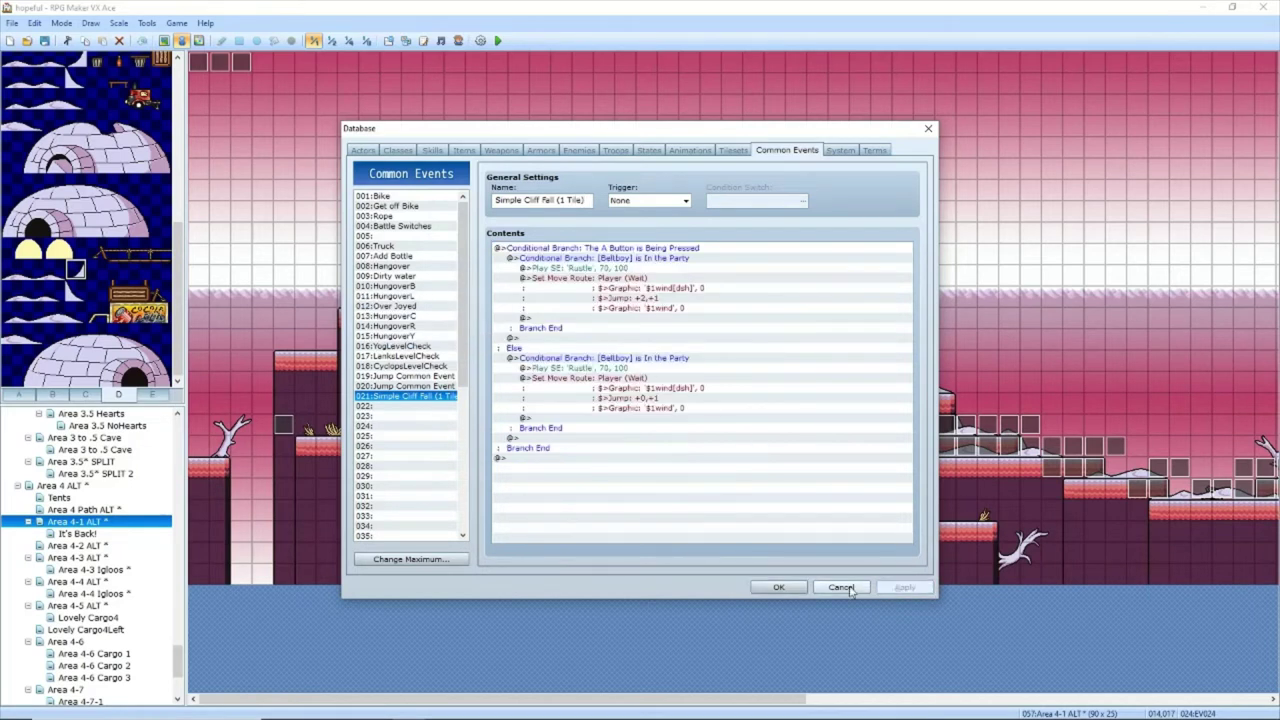
click(780, 587)
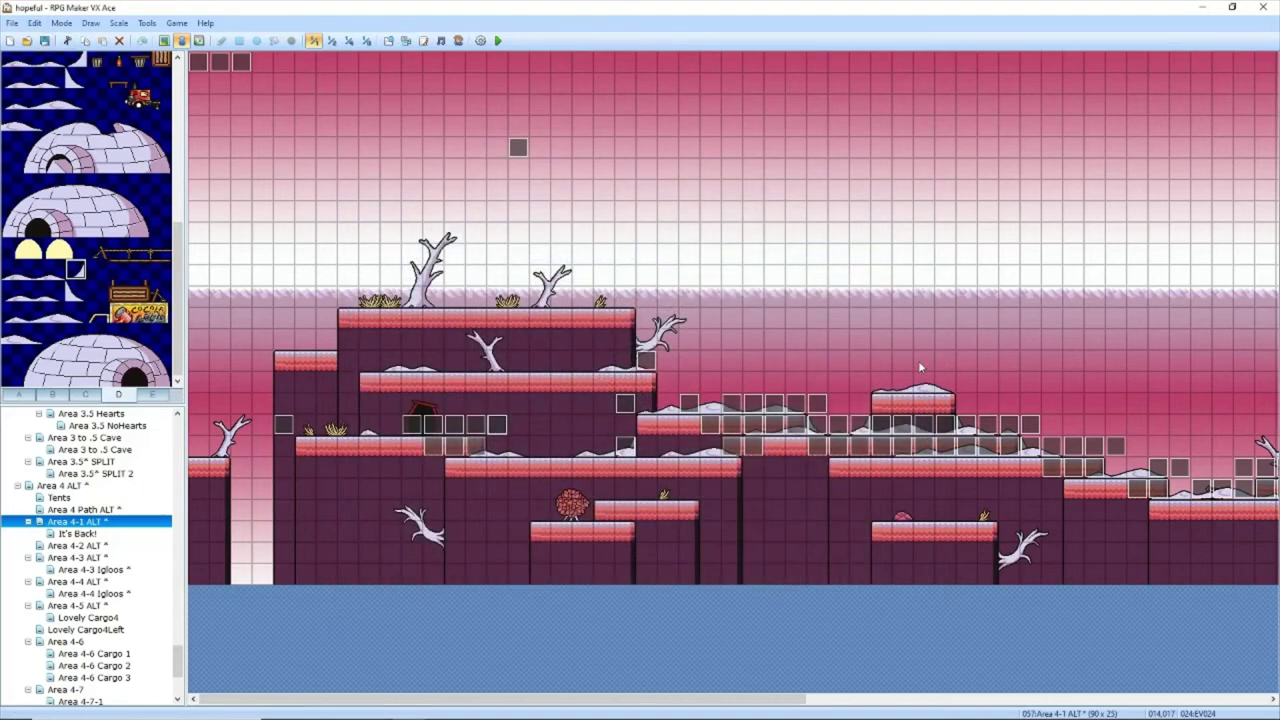
Step: On the It's Back! map, create an event at tile 013,004 calling common event 019 and duplicate it to tile 013,003
click(72, 534)
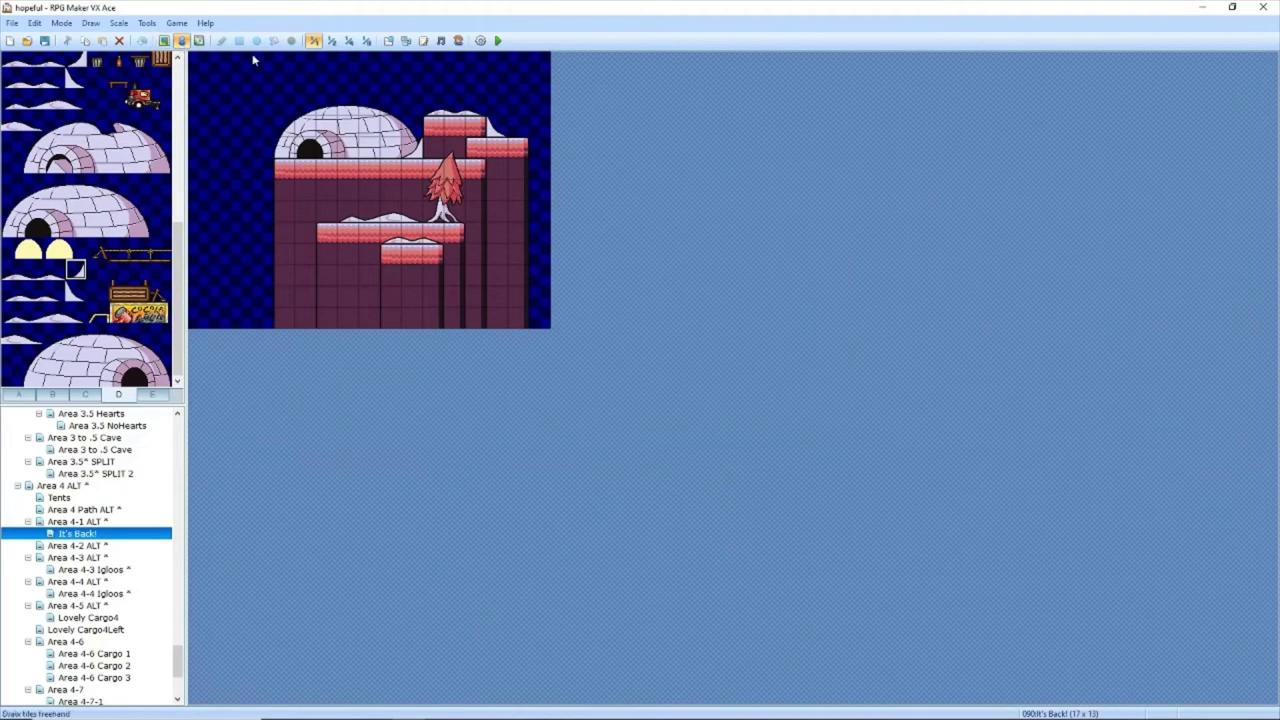
double_click(476, 148)
double_click(645, 224)
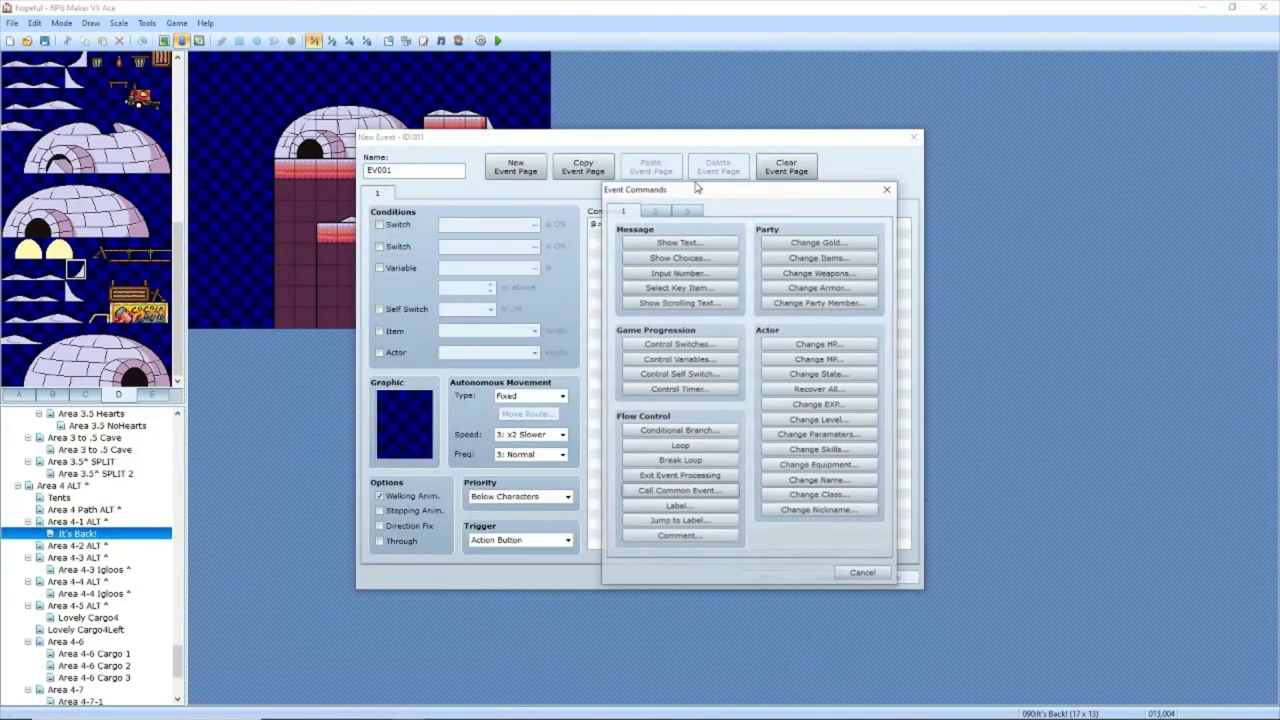
click(680, 491)
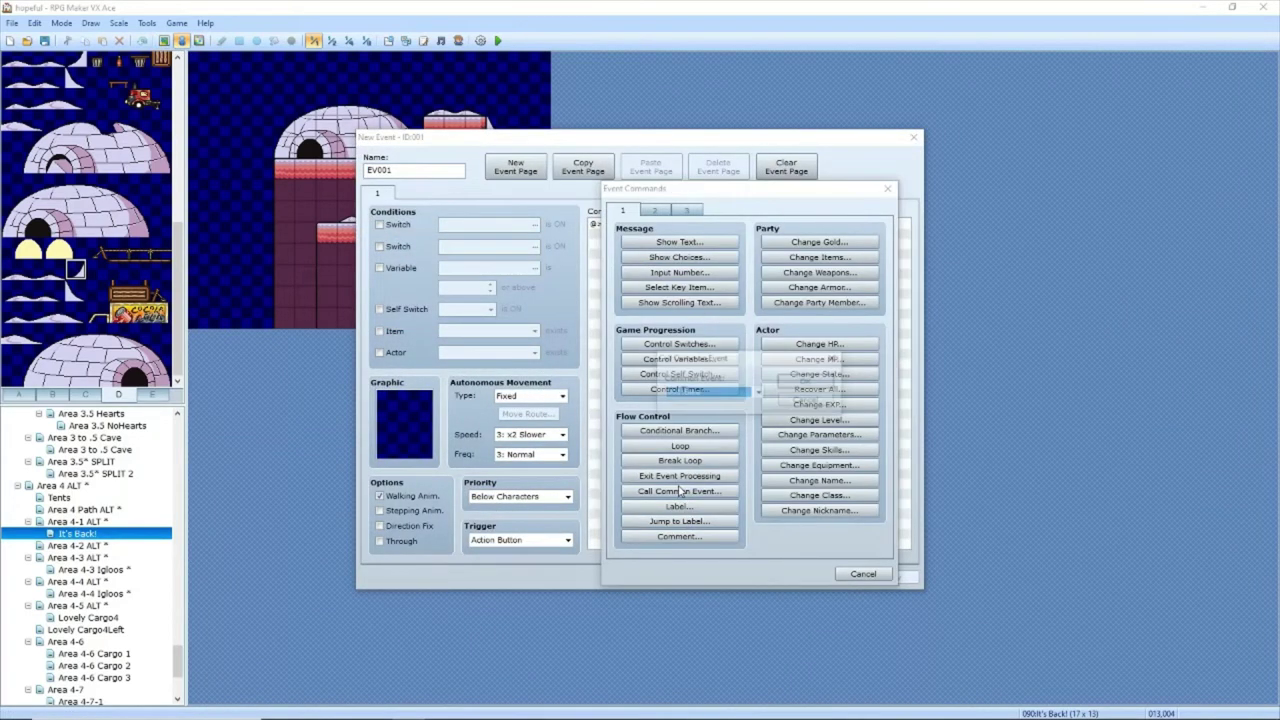
click(710, 392)
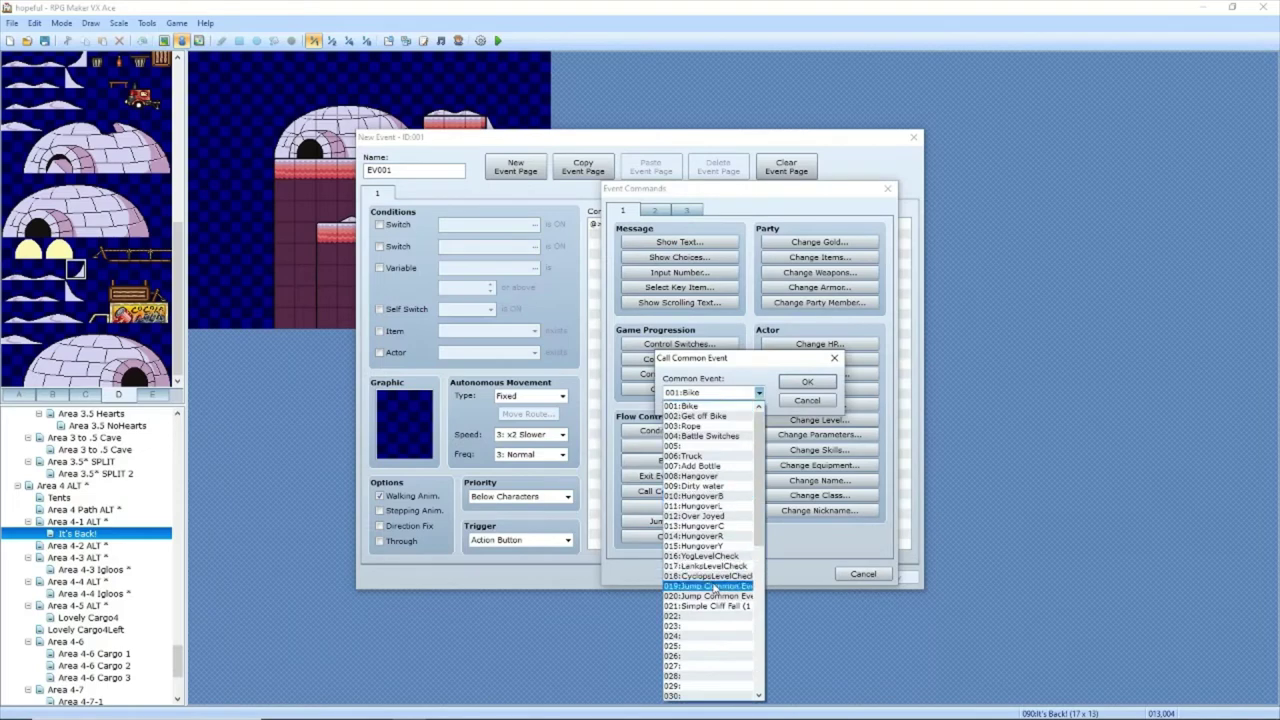
click(713, 586)
click(807, 381)
click(880, 578)
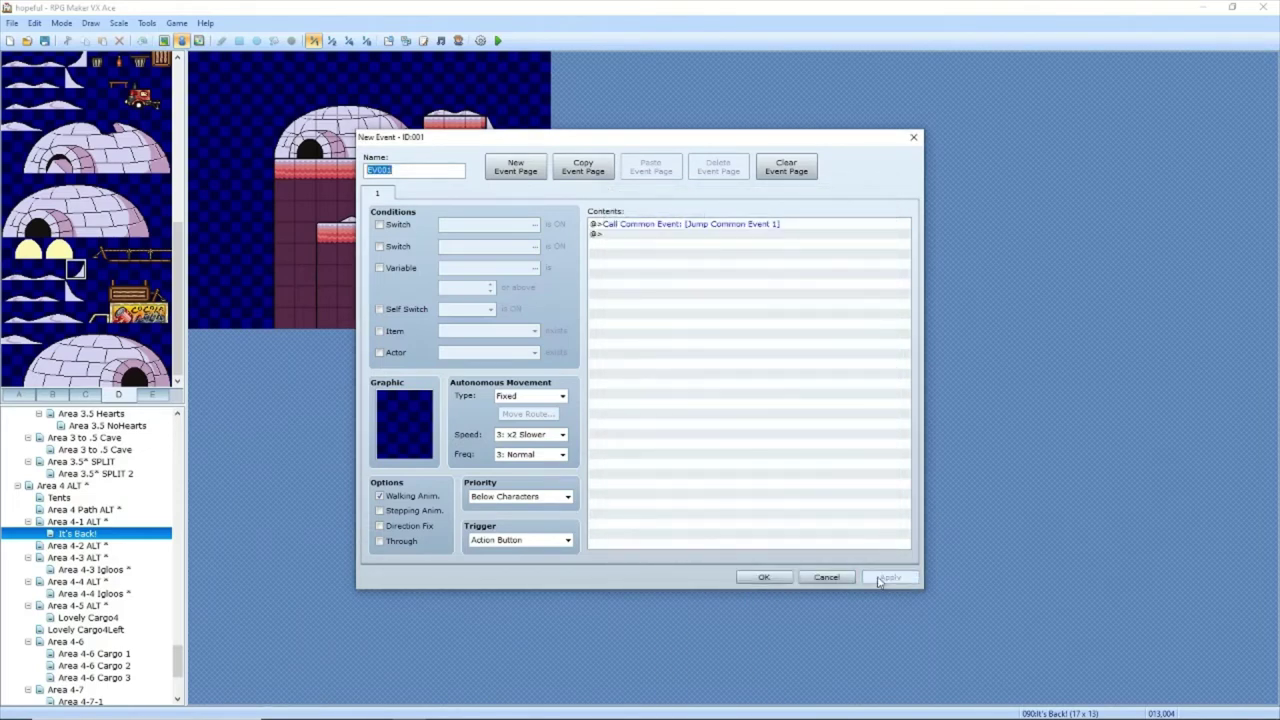
click(756, 577)
click(470, 127)
key(ctrl+v)
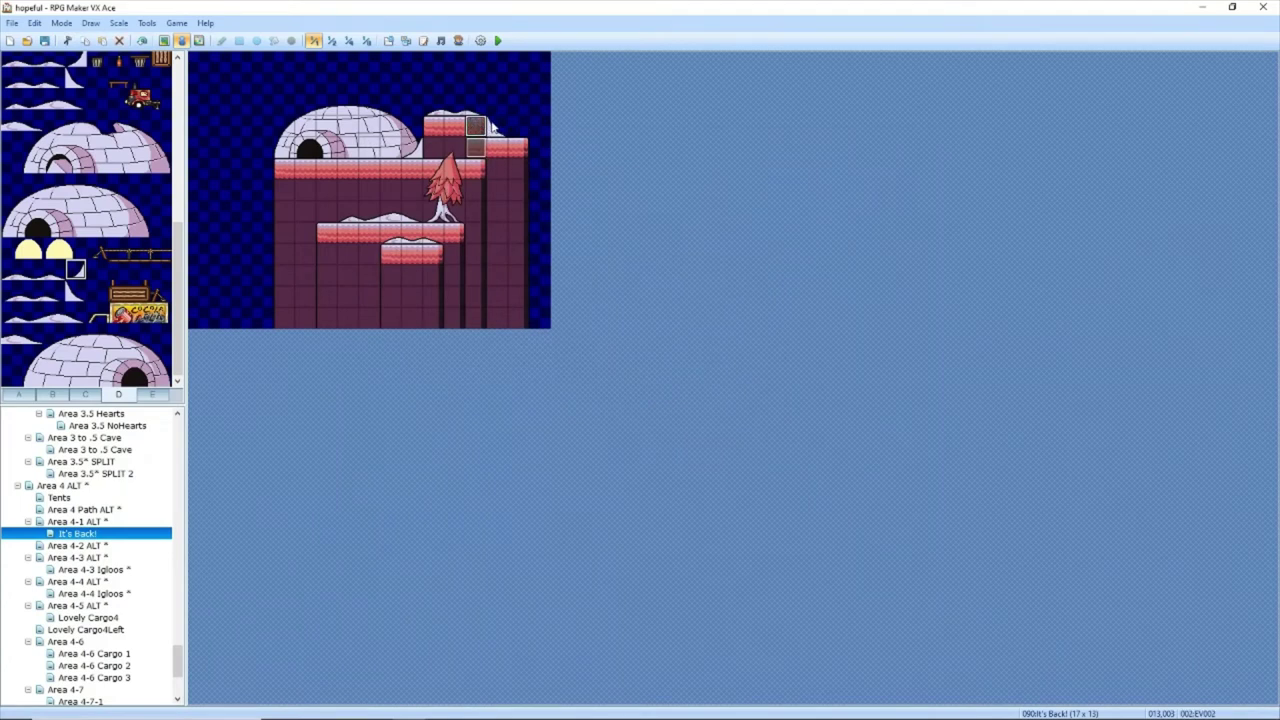
Step: Insert a conditional branch for the Down button being pressed, with Else handling, above the common event call in EV002
double_click(476, 126)
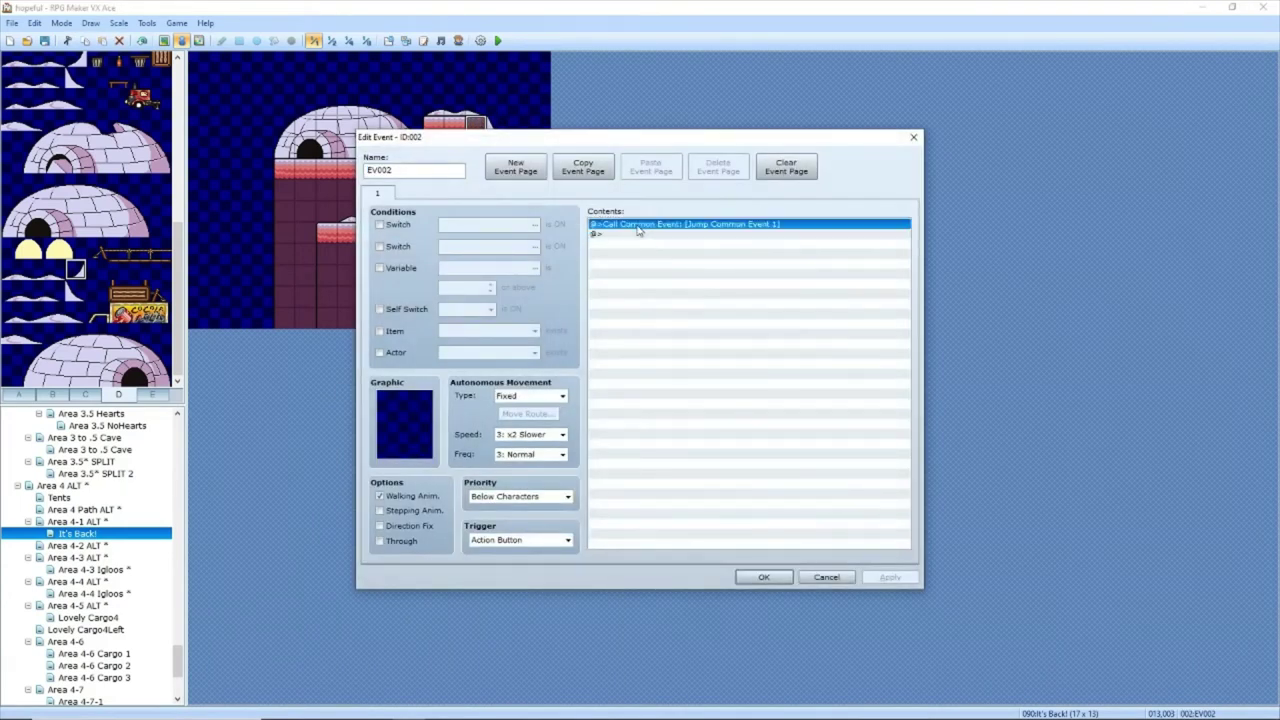
double_click(641, 234)
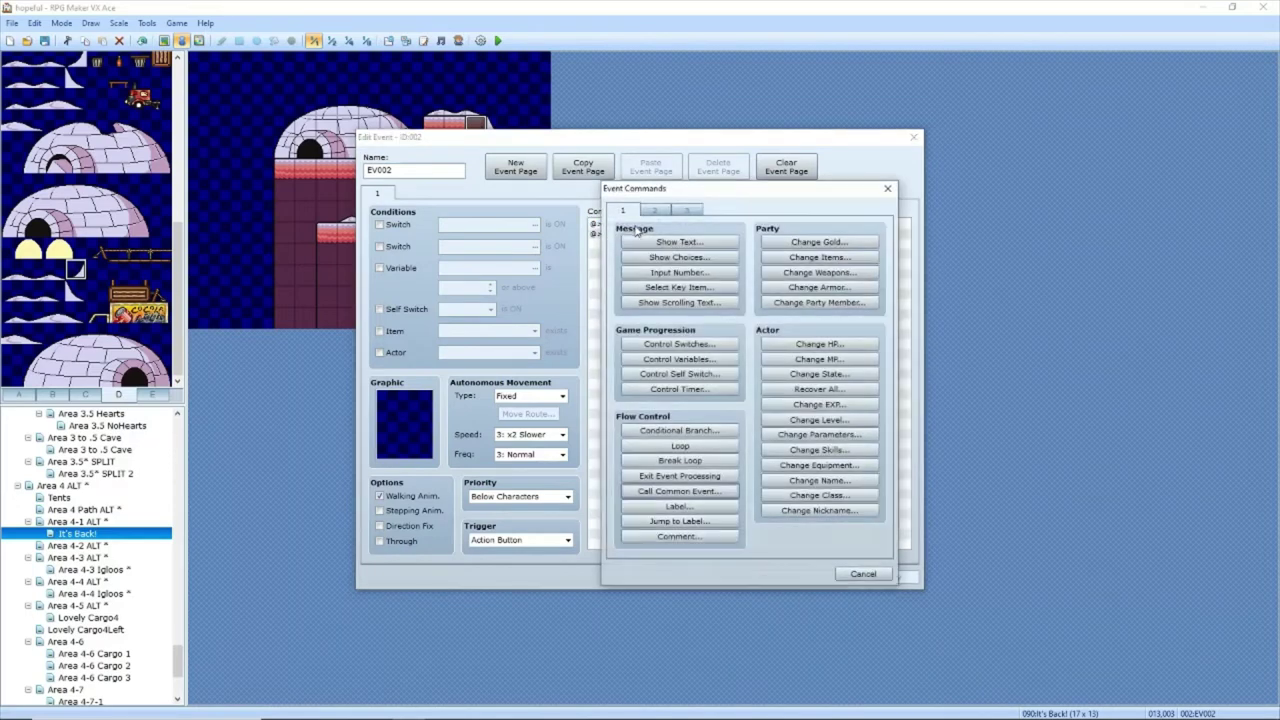
click(723, 436)
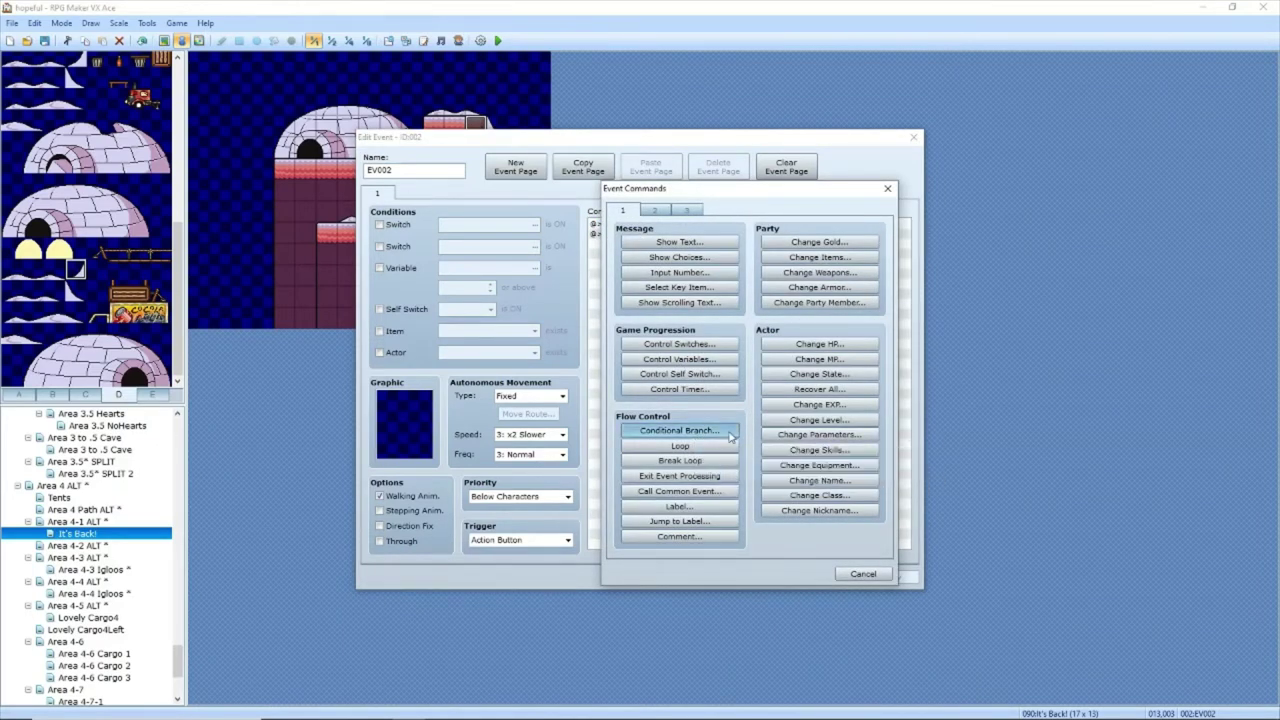
click(780, 312)
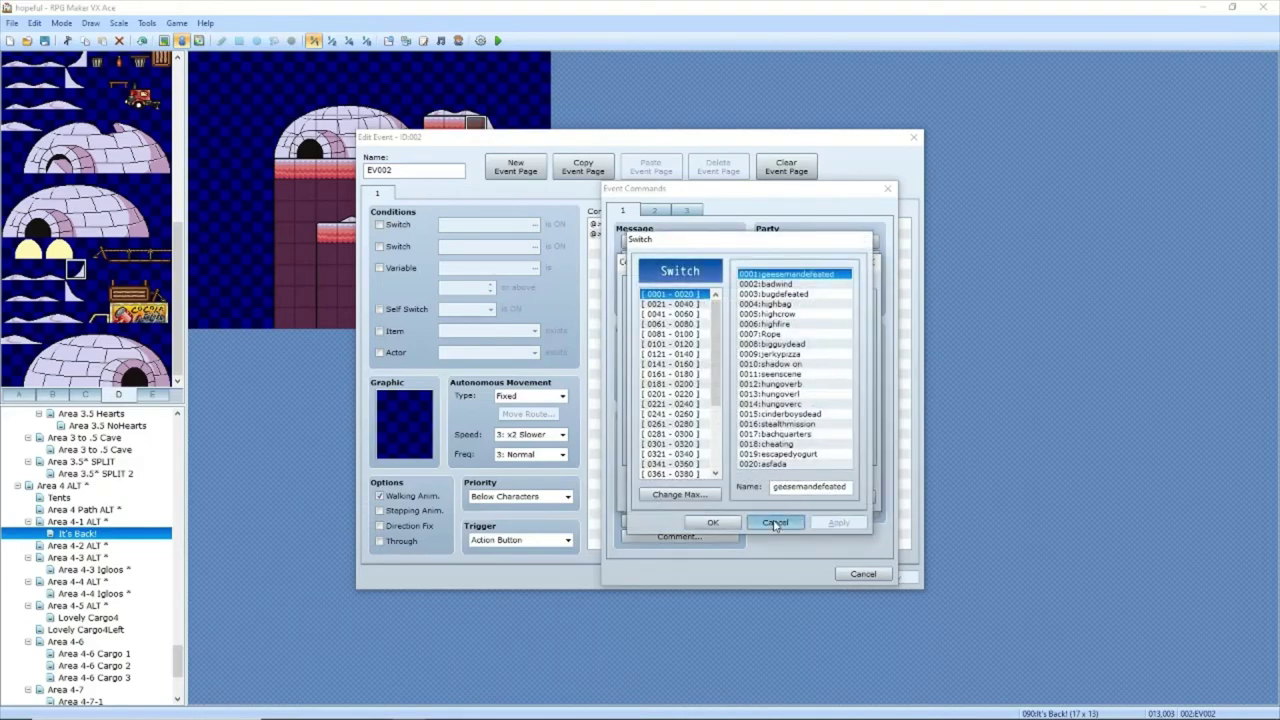
click(713, 522)
click(690, 286)
click(655, 288)
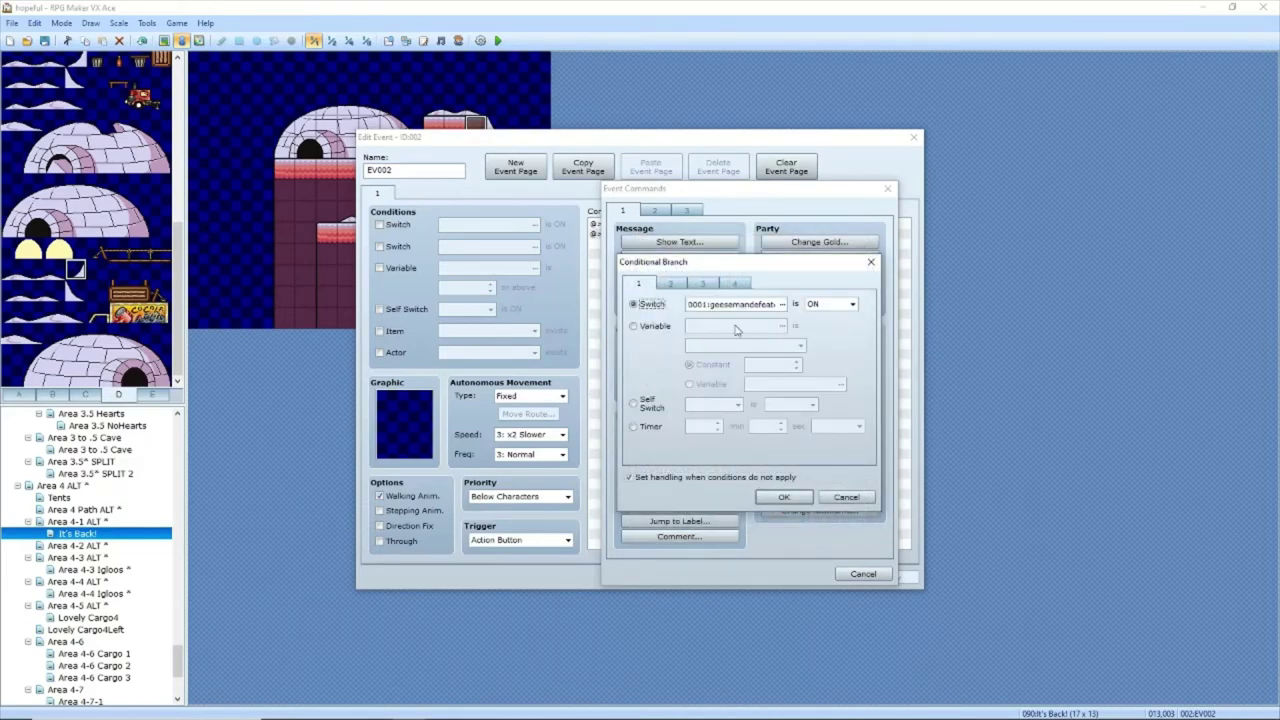
click(735, 287)
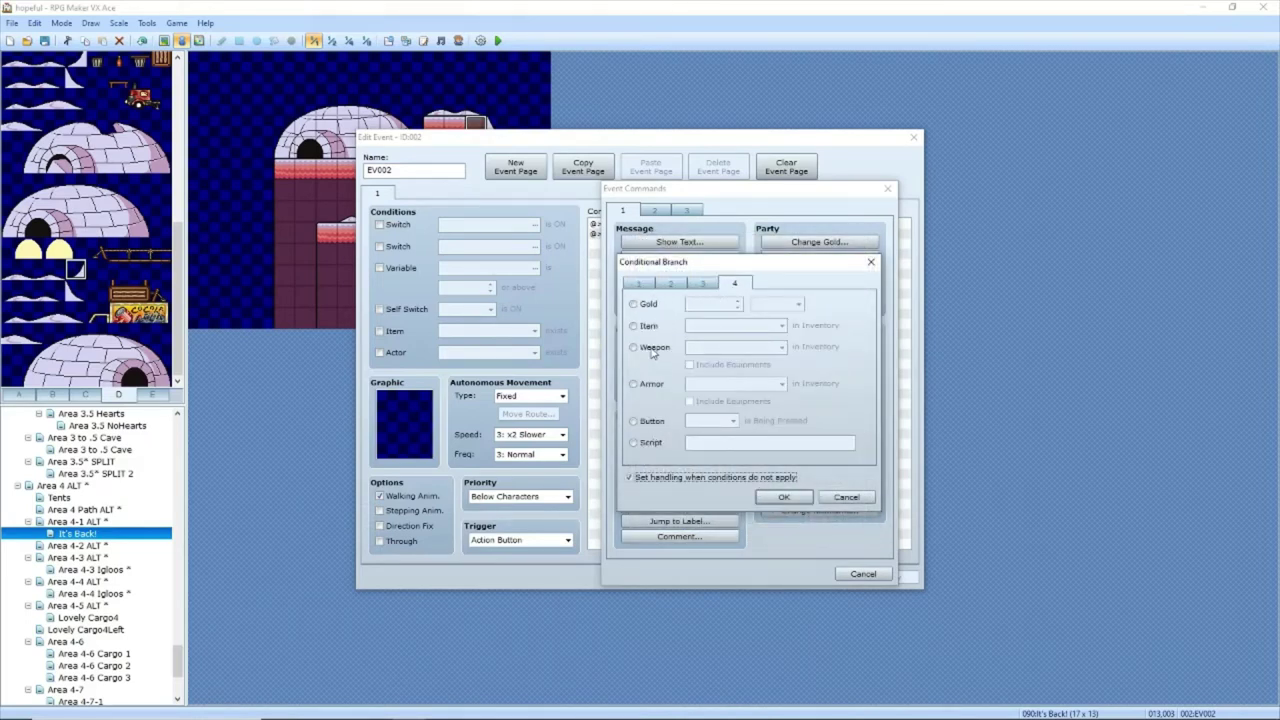
click(690, 284)
click(662, 288)
click(640, 284)
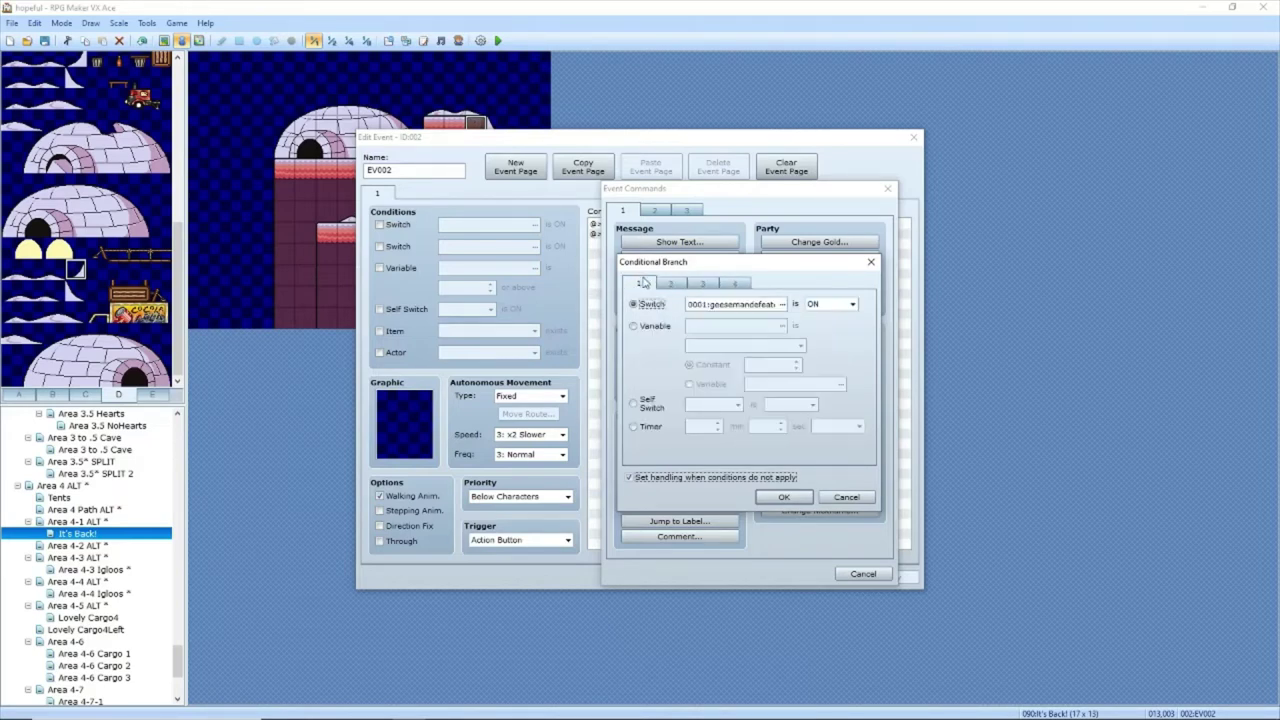
click(702, 285)
click(731, 286)
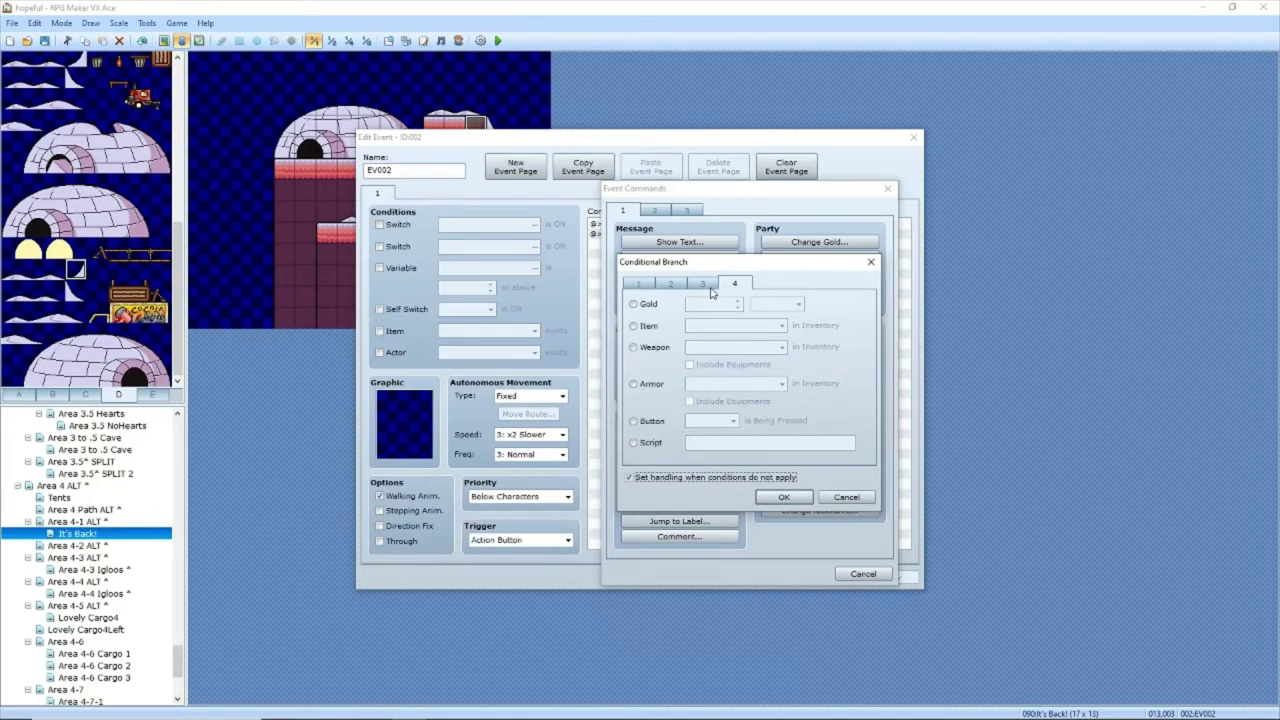
click(644, 420)
click(699, 421)
click(697, 433)
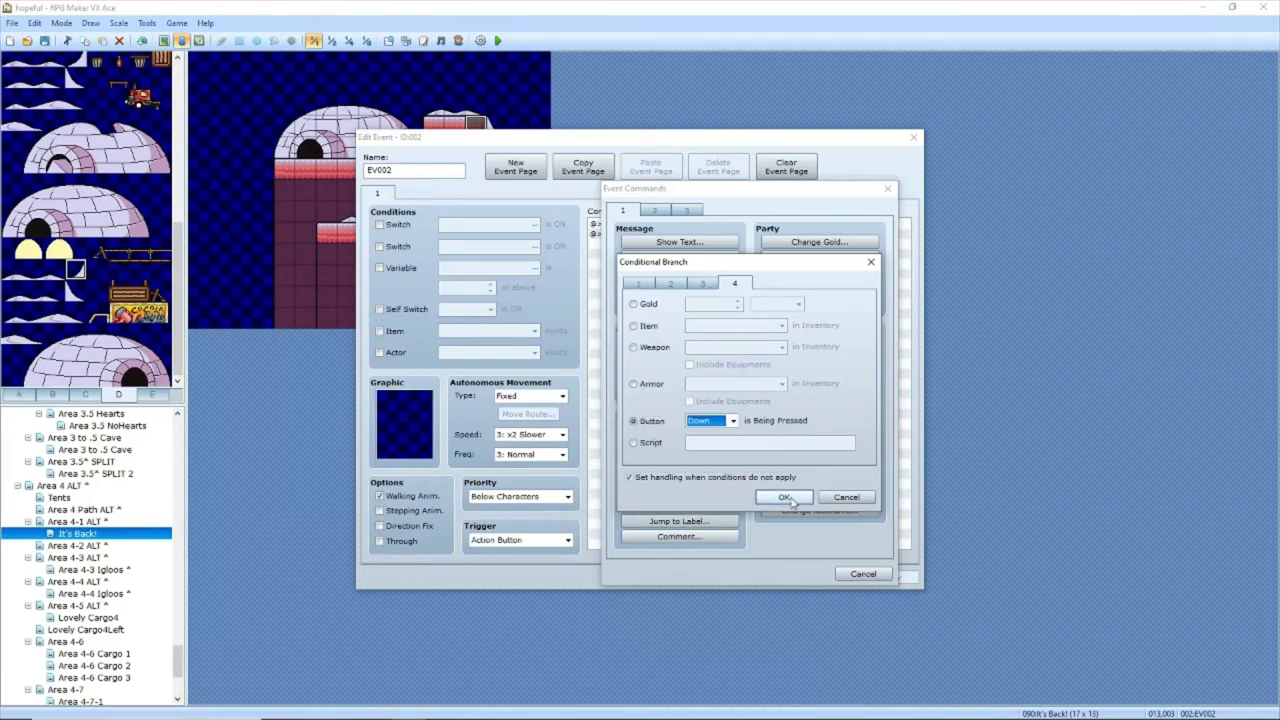
click(784, 497)
Step: Move the Jump Common Event 1 call inside the Down-button branch and remove that branch's Else handling
click(695, 274)
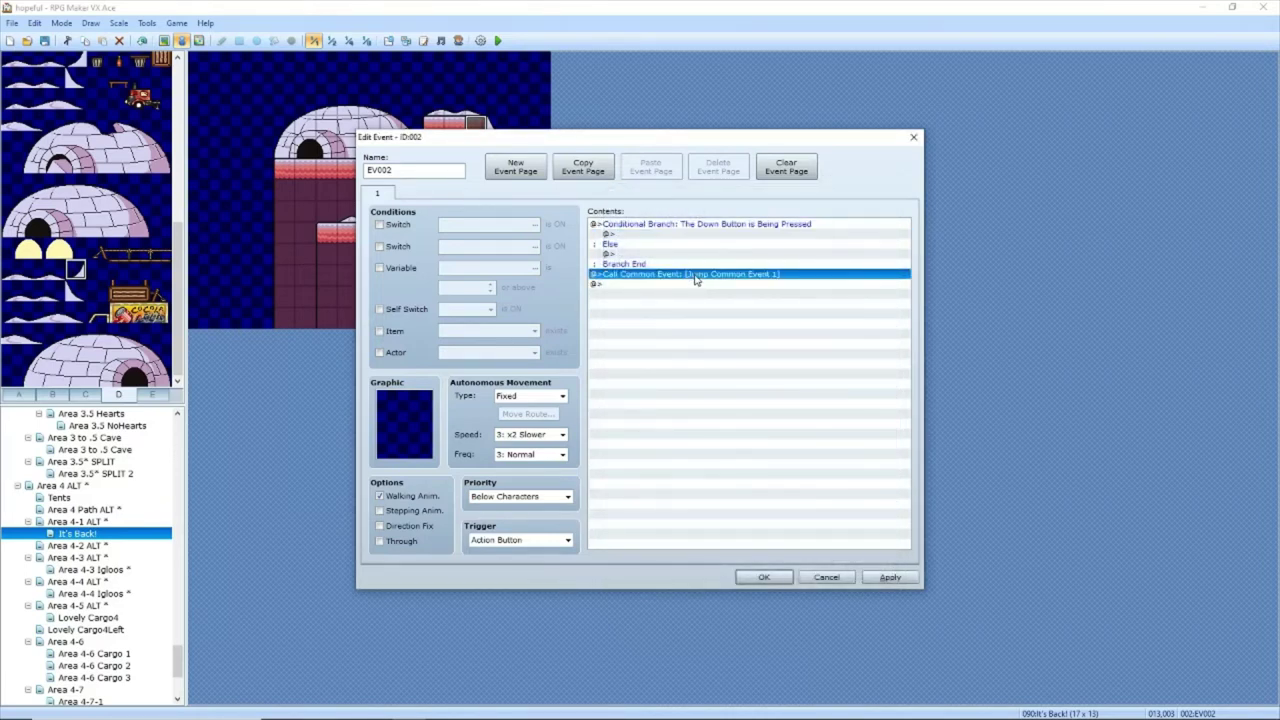
key(ctrl+x)
click(685, 234)
key(ctrl+v)
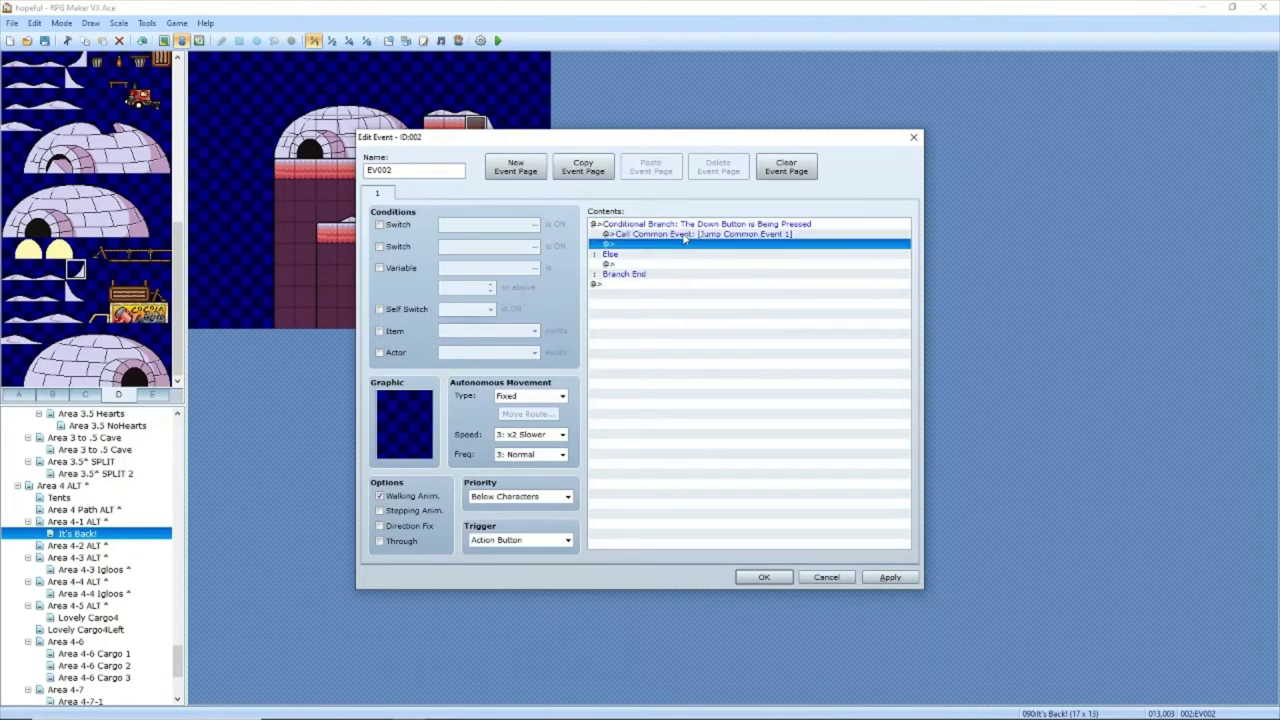
double_click(685, 226)
click(688, 478)
click(784, 497)
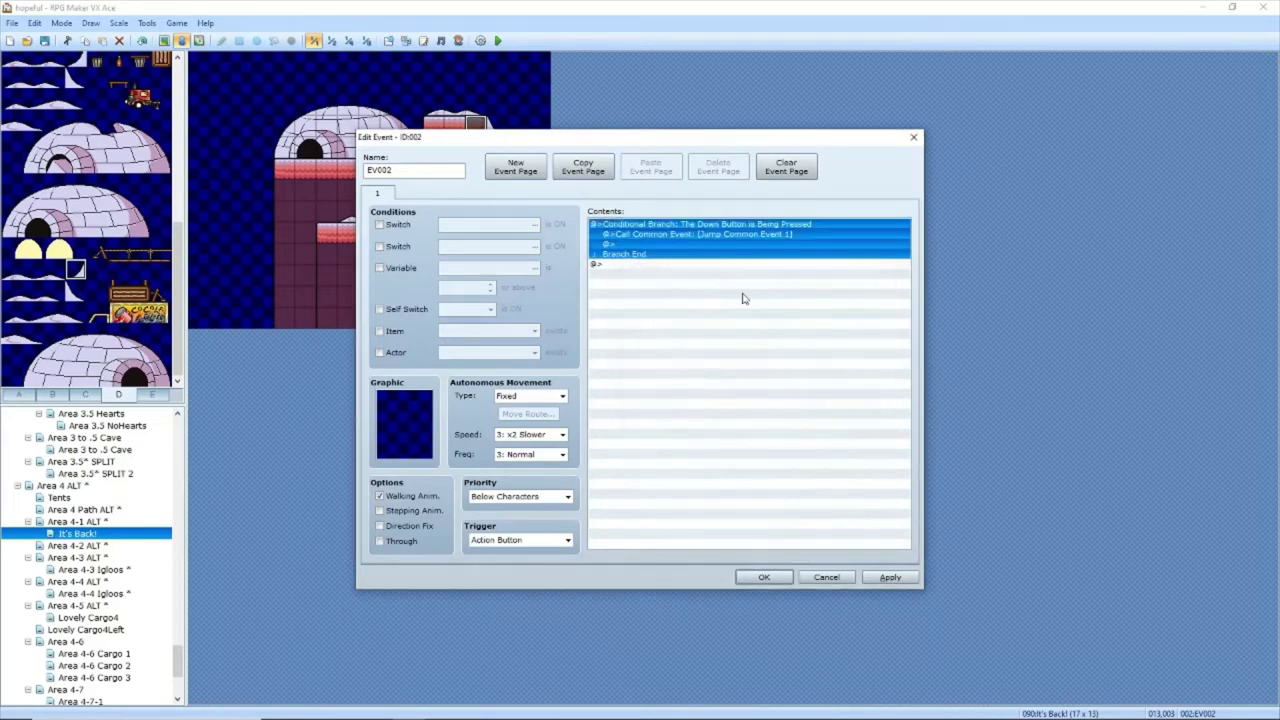
Step: Duplicate the Down-button branch with its common event call directly below the original and apply the change to EV002
key(ctrl+c)
key(ctrl+v)
double_click(702, 265)
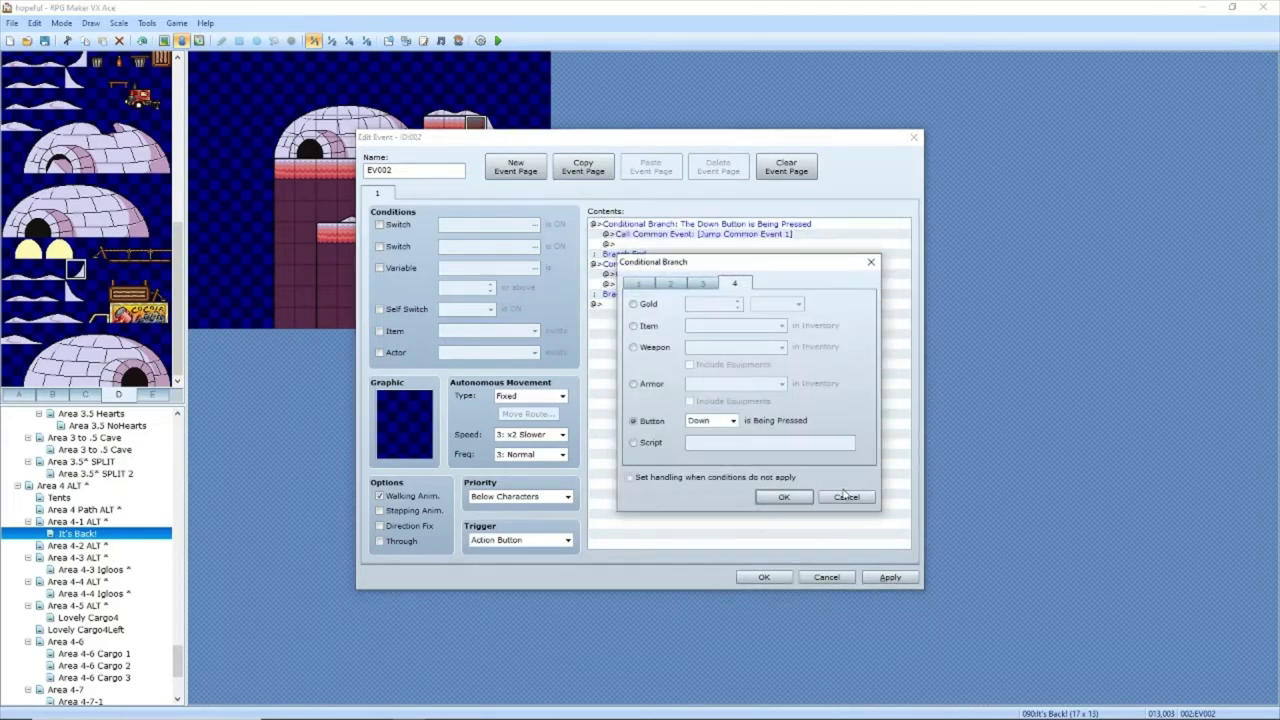
click(784, 497)
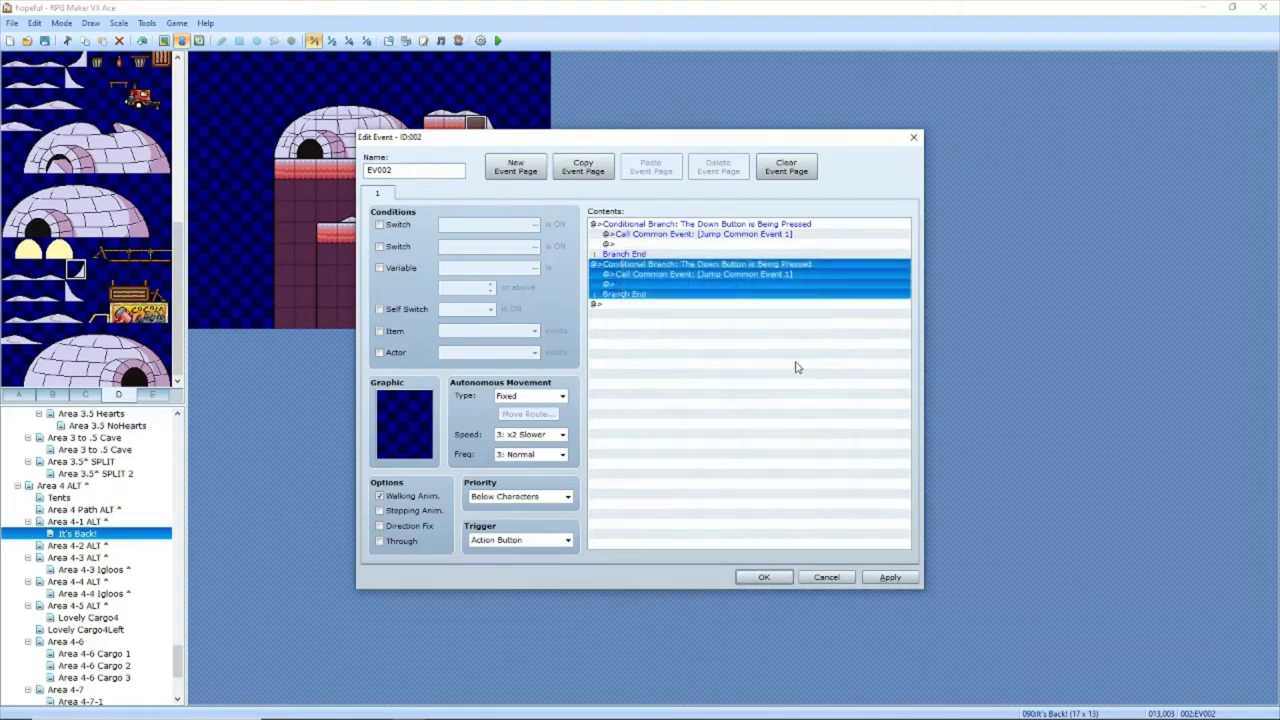
click(735, 235)
click(880, 577)
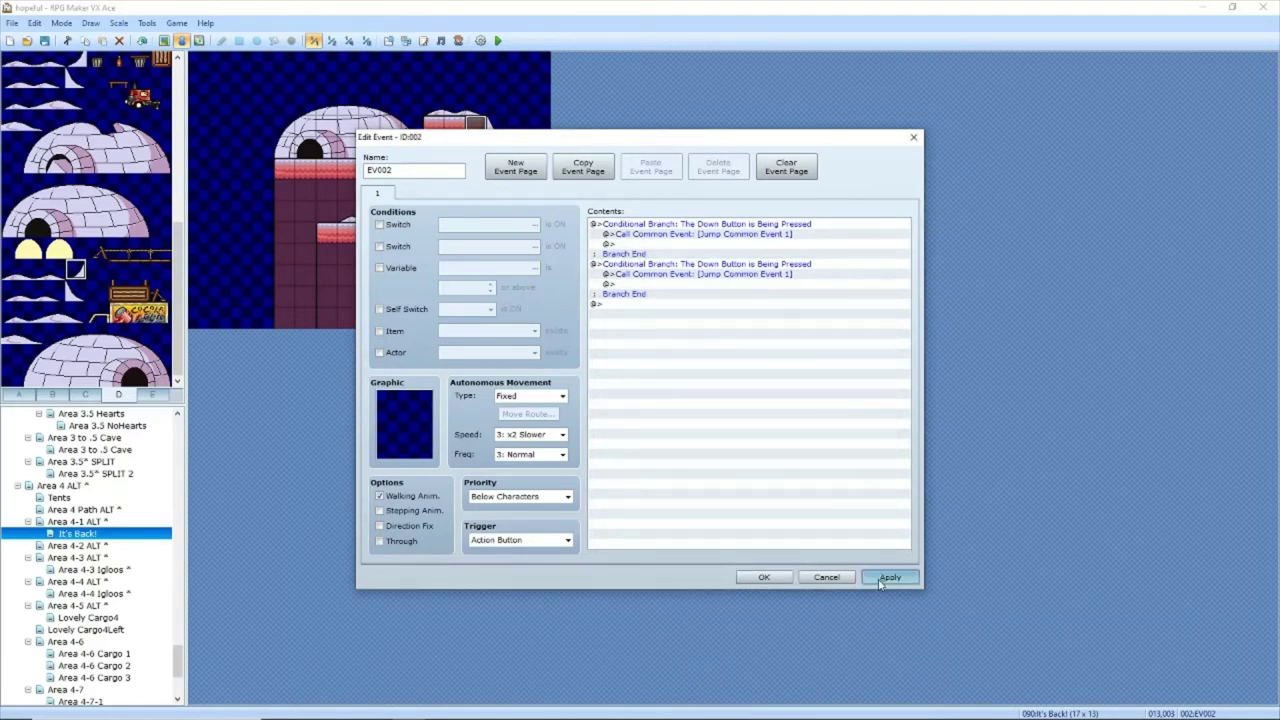
Step: Change the first branch's call in EV002 to common event 020, Jump Common Event 2, and save the event
click(741, 235)
click(758, 393)
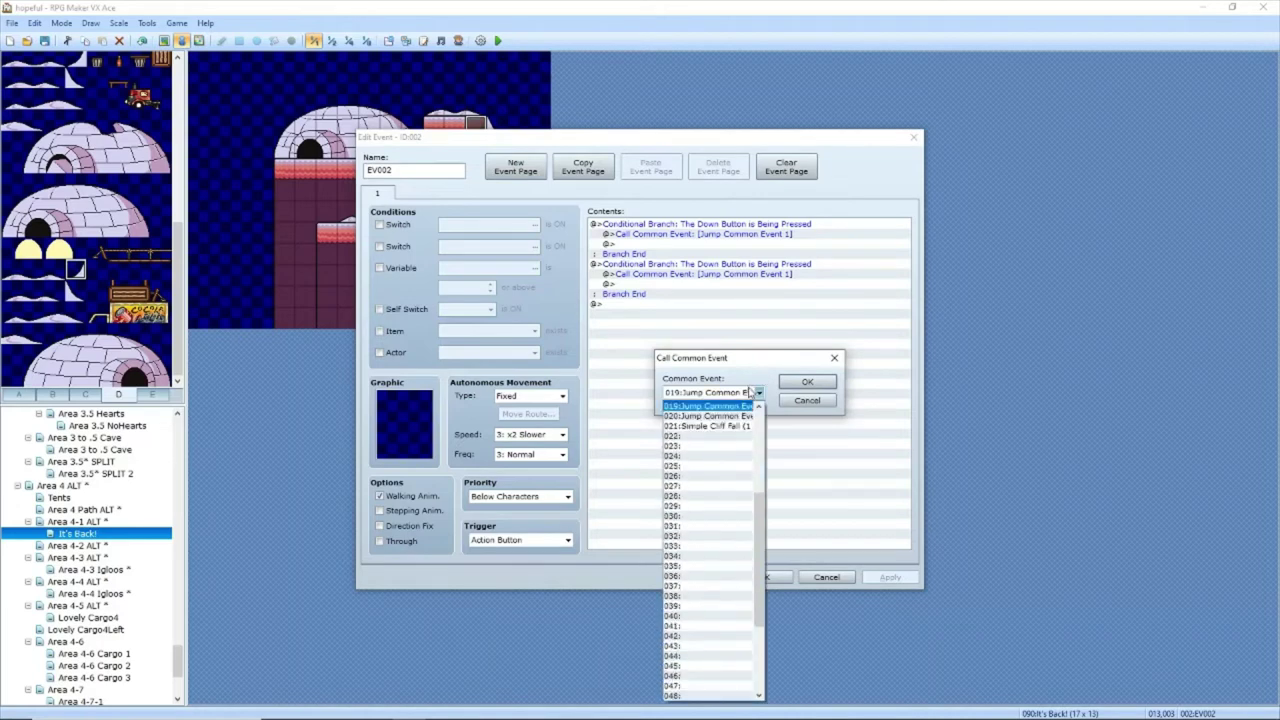
click(740, 416)
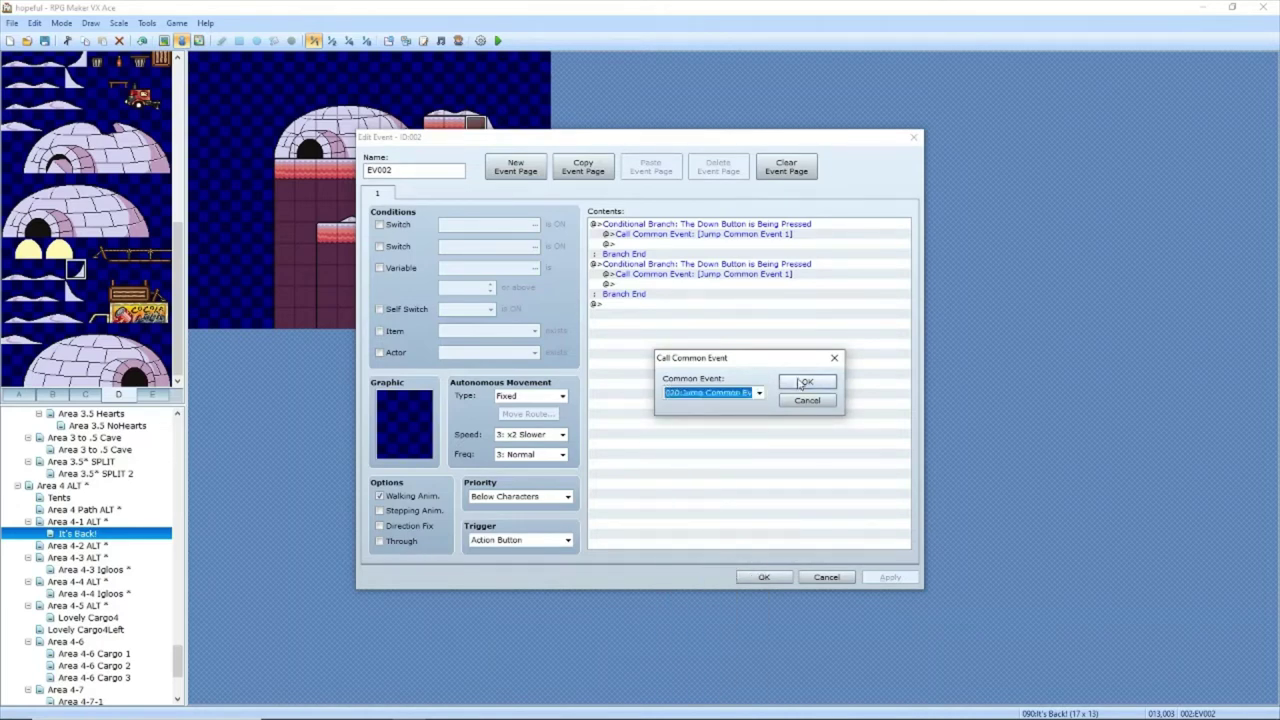
click(805, 383)
click(890, 577)
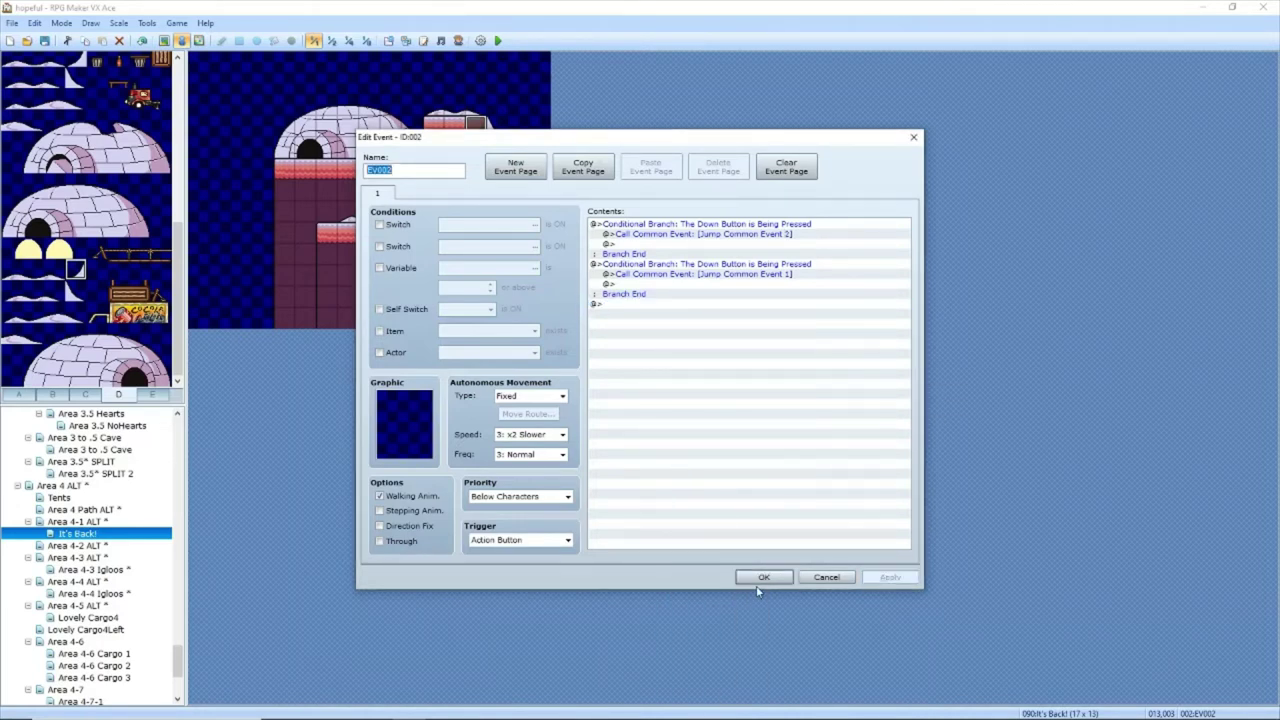
click(760, 579)
Step: Review the commands of common event 019, Jump Common Event 1, in the database
click(146, 23)
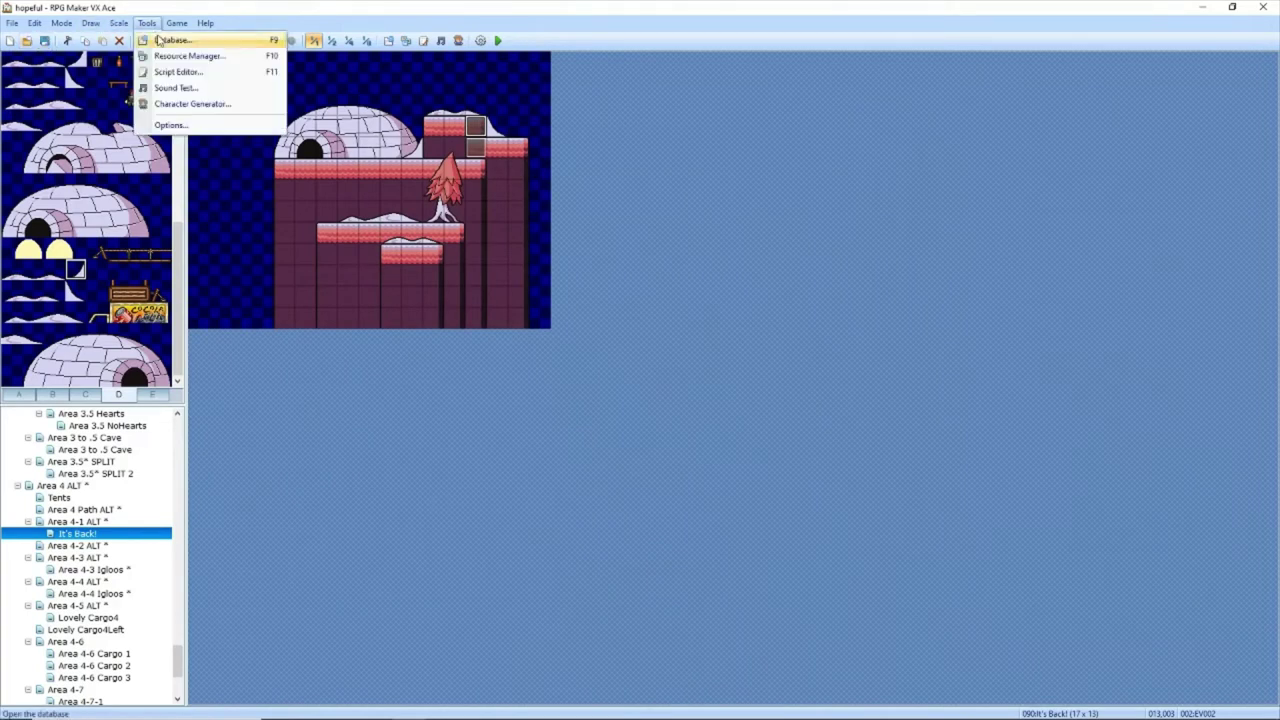
click(170, 40)
click(410, 376)
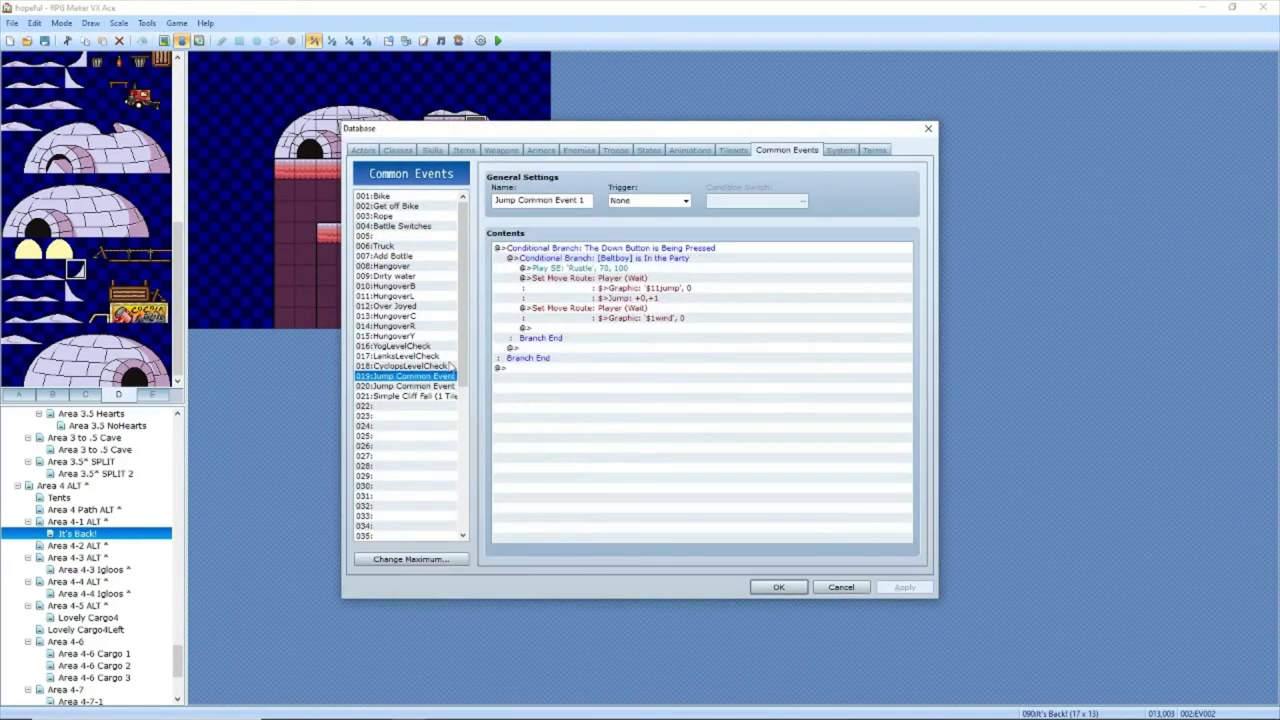
click(778, 587)
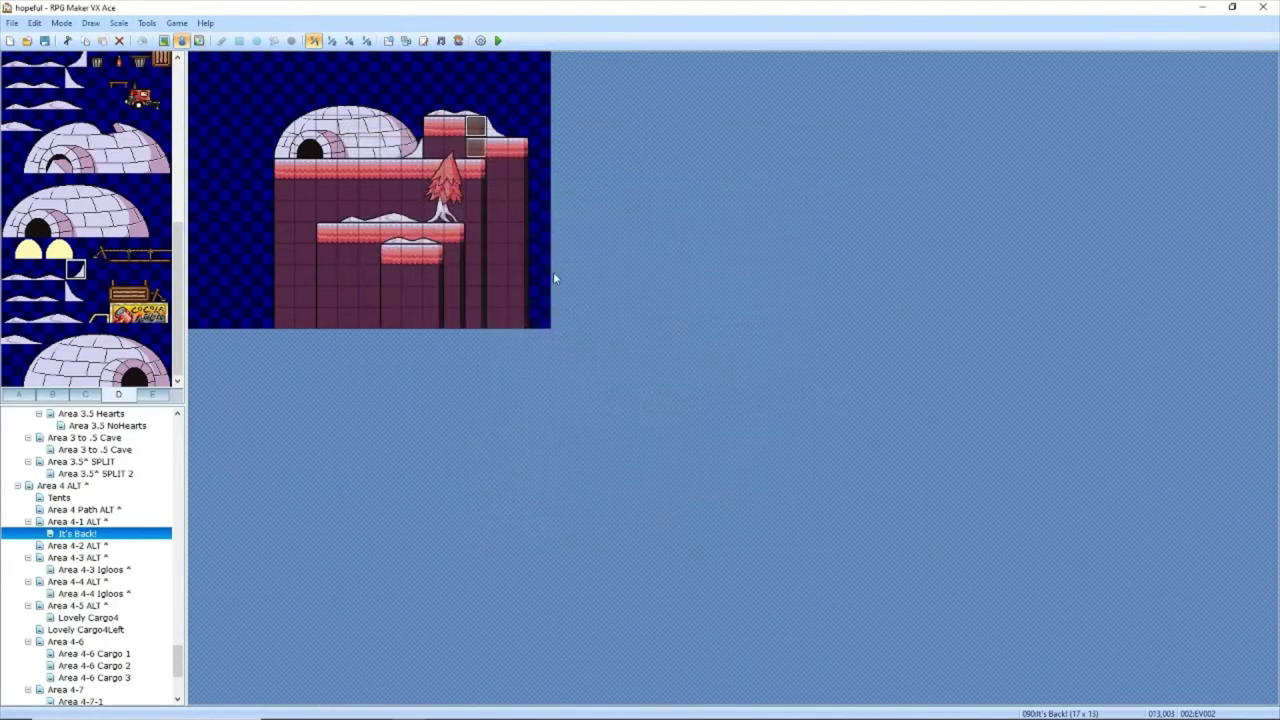
Step: Move the two stacked jump events, EV001 and EV002, up one tile each on the map
double_click(484, 156)
key(Escape)
drag(478, 148, 474, 113)
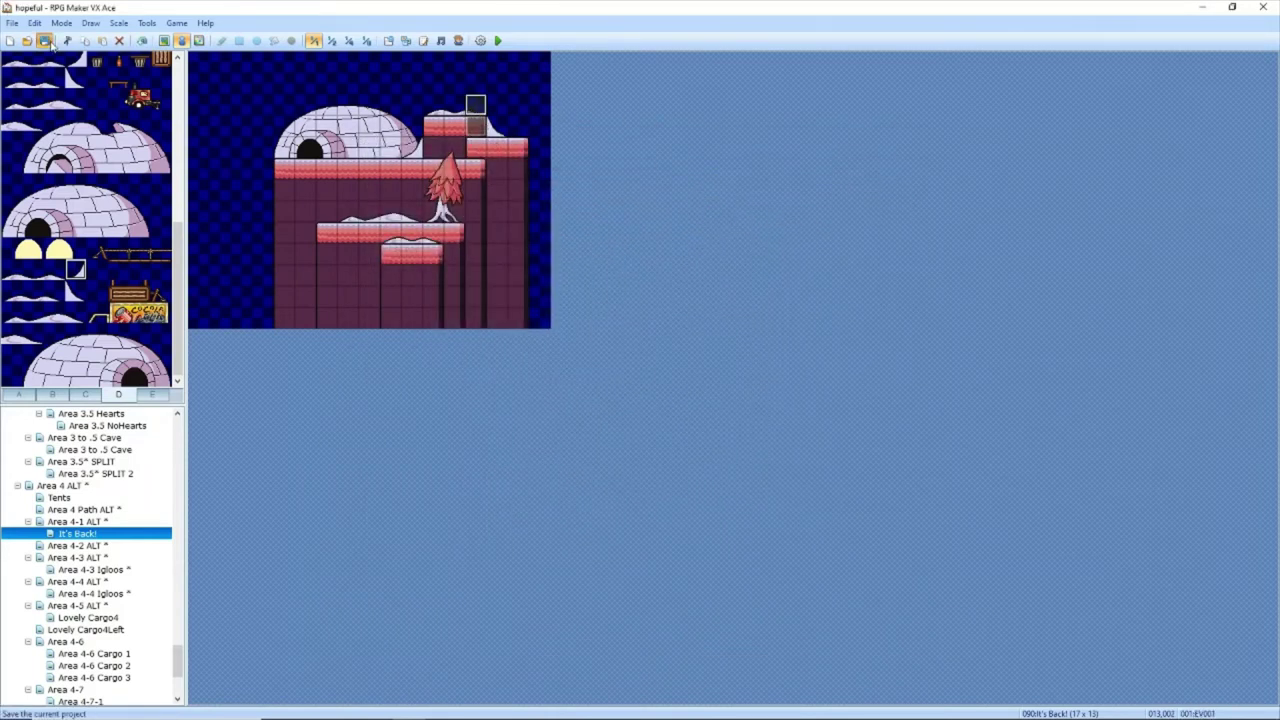
Step: Replace the first Down-button branch's call in EV002 with a copy of the Jump Common Event 1 call and apply it
double_click(476, 128)
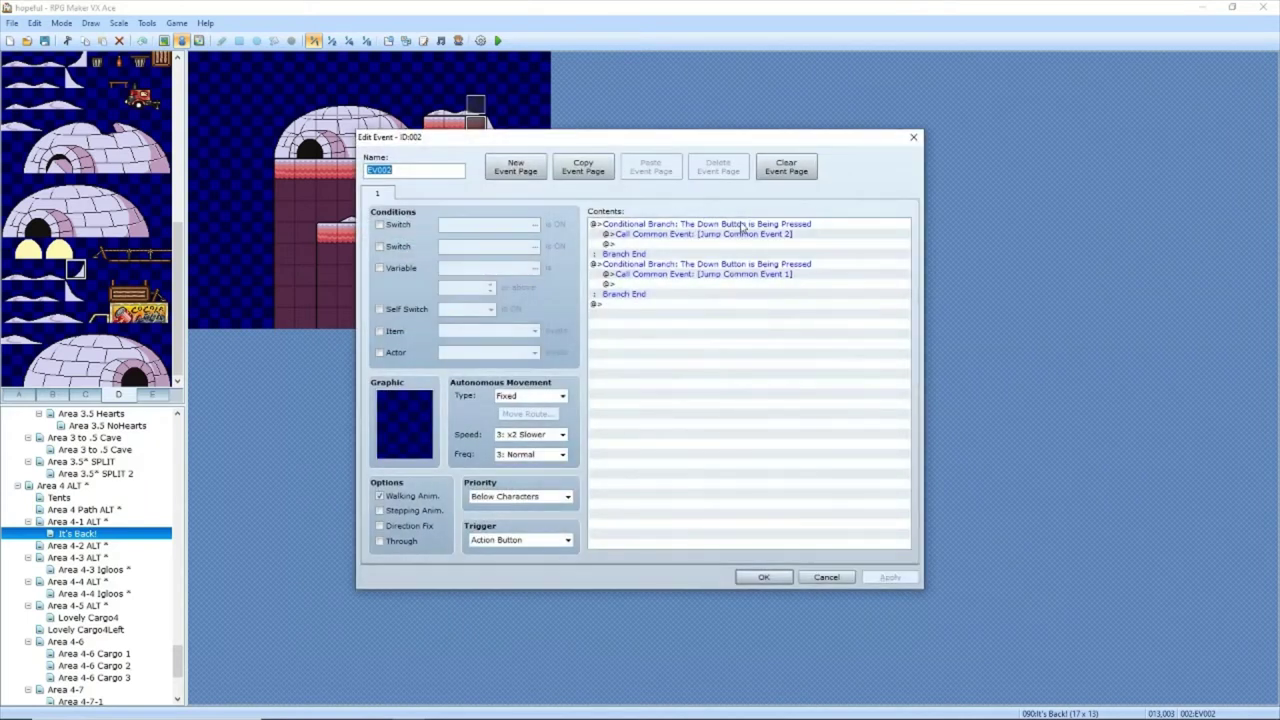
click(739, 236)
click(745, 277)
key(ctrl+c)
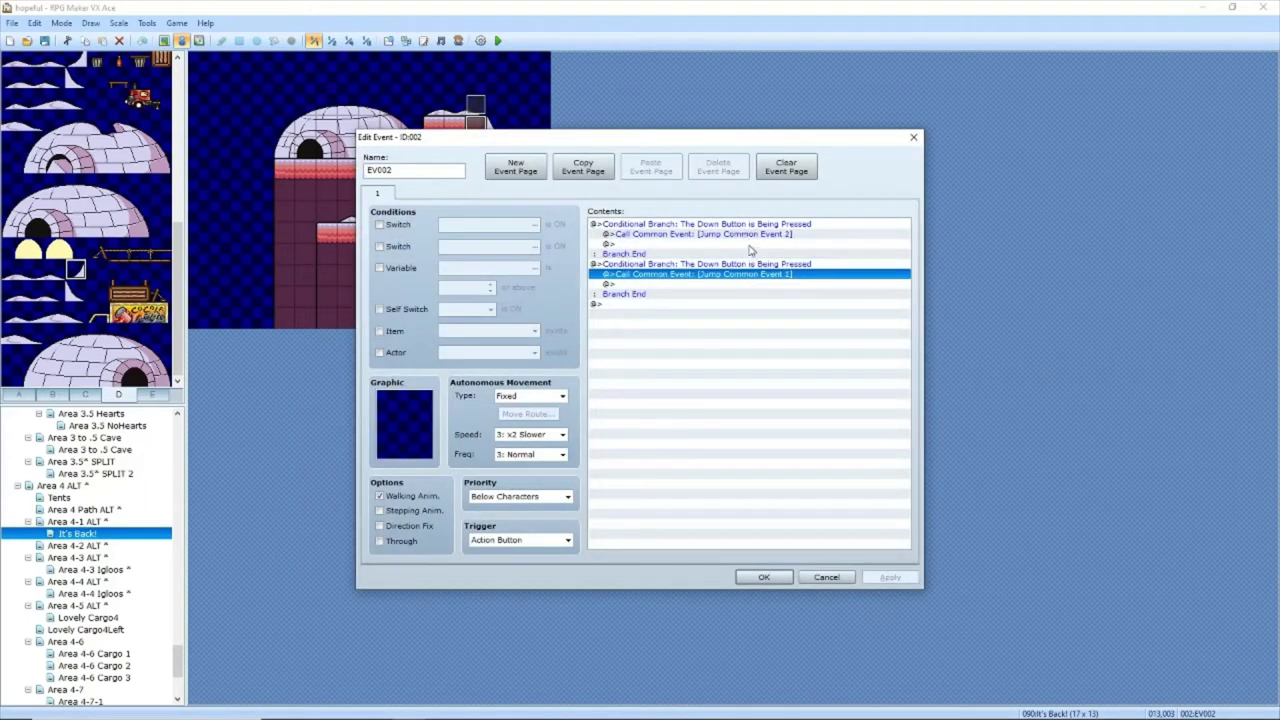
click(745, 237)
key(ctrl+v)
key(Delete)
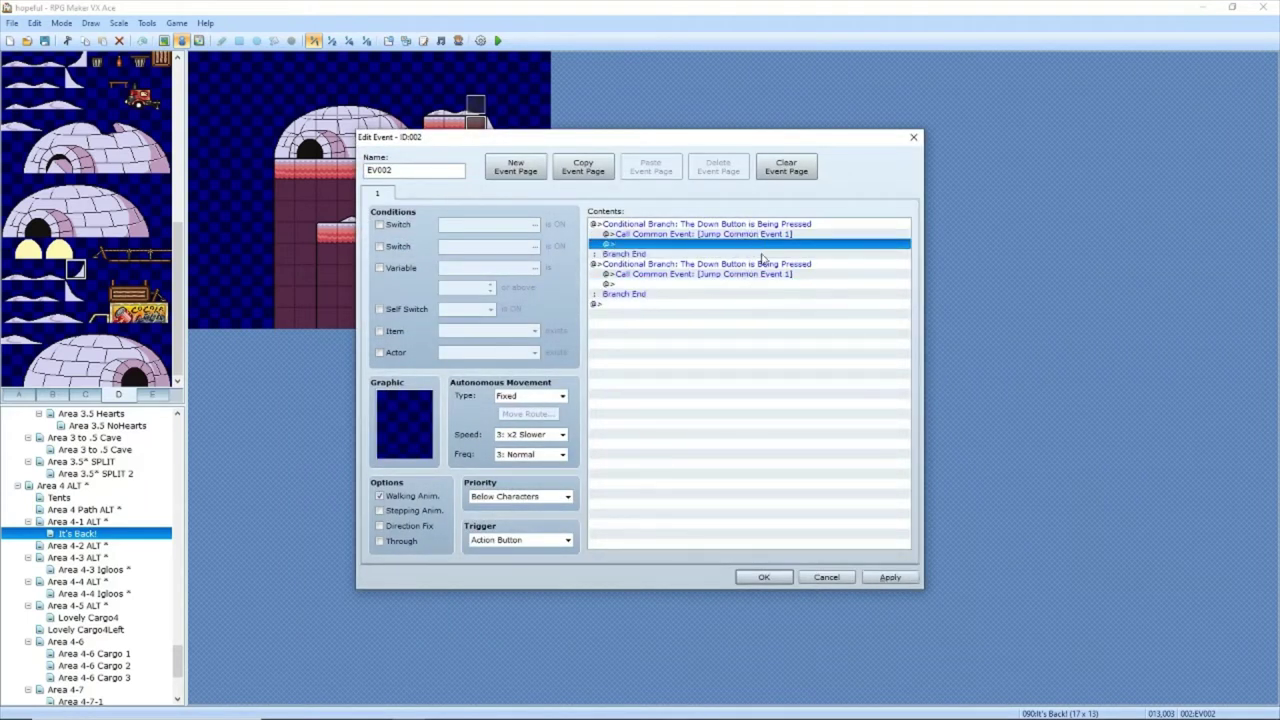
click(889, 576)
Step: Change the second conditional branch in EV002 to check for the Up button being pressed
click(758, 276)
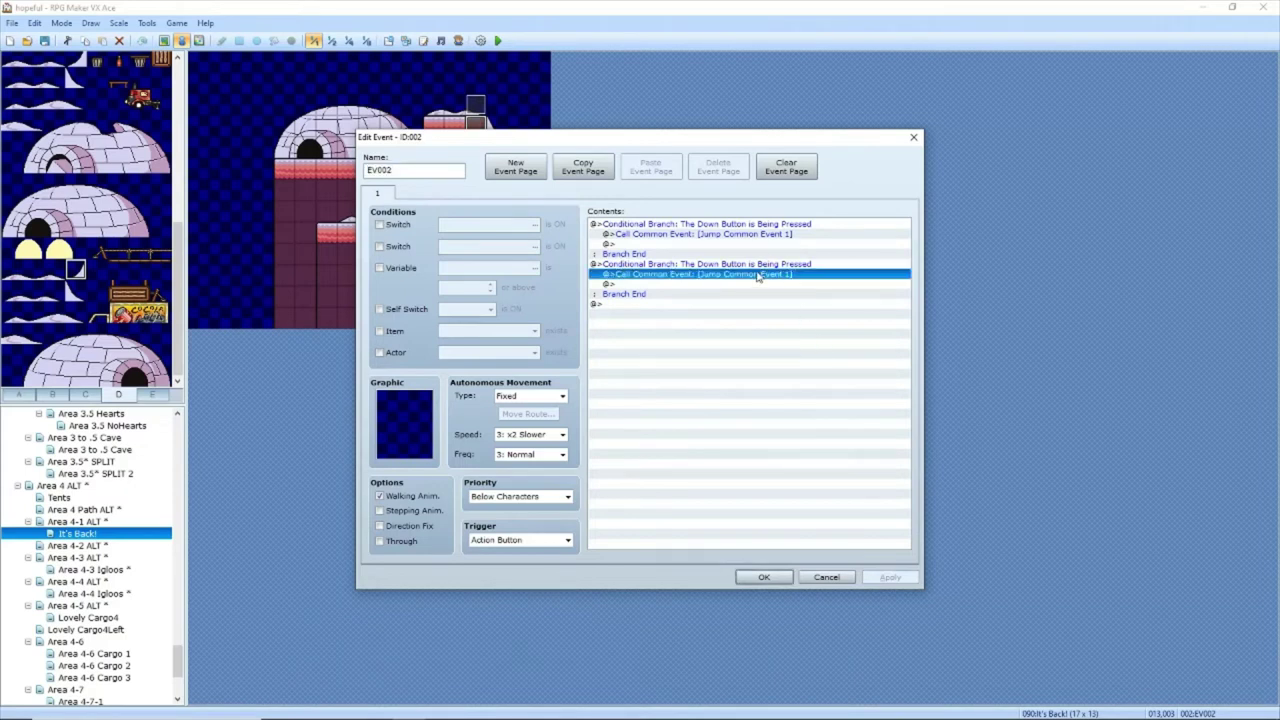
double_click(758, 265)
click(732, 421)
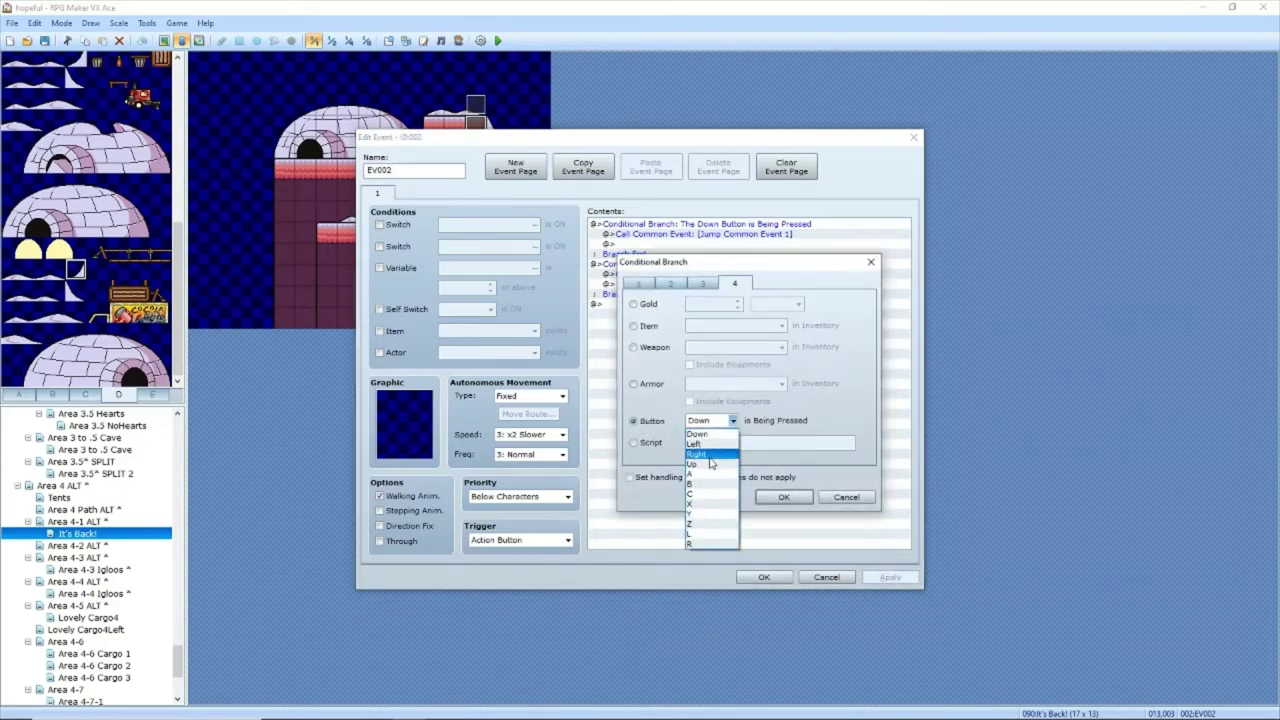
click(710, 463)
click(783, 497)
Step: Set the Up-button branch's call to Jump Common Event 2 and apply the change to EV002
double_click(715, 274)
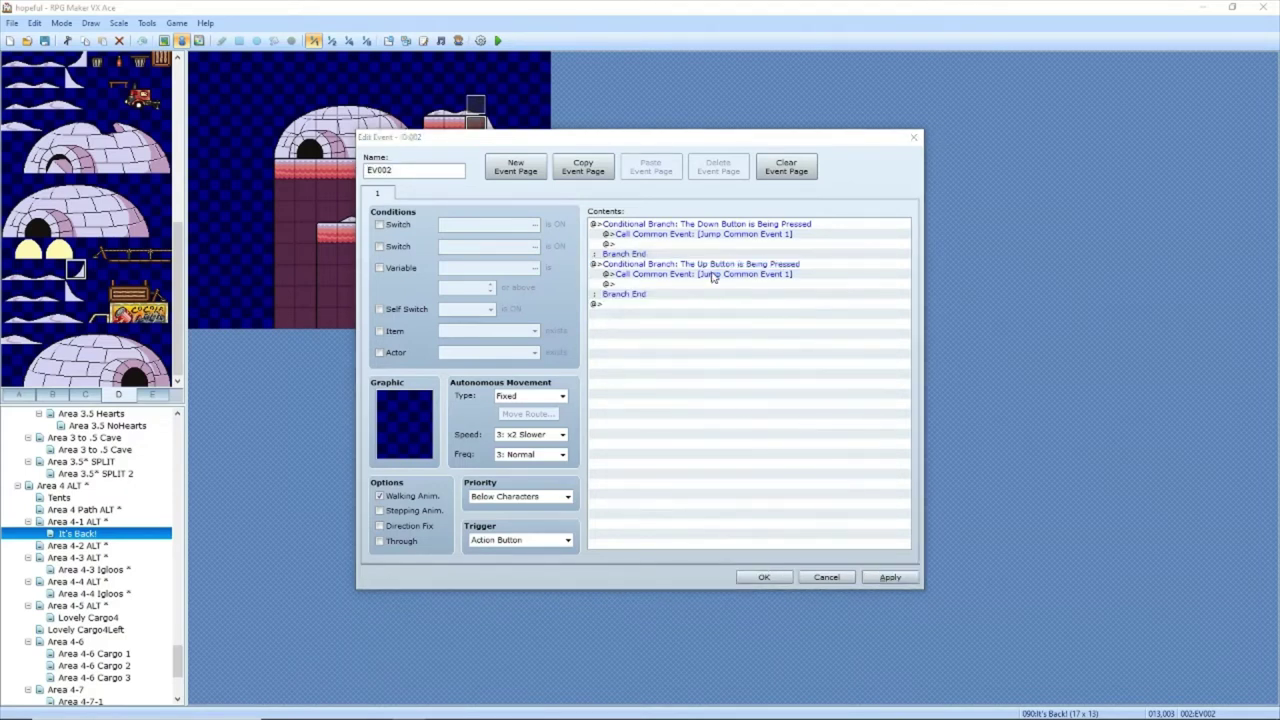
text(010:Jump Common Ev)
click(807, 382)
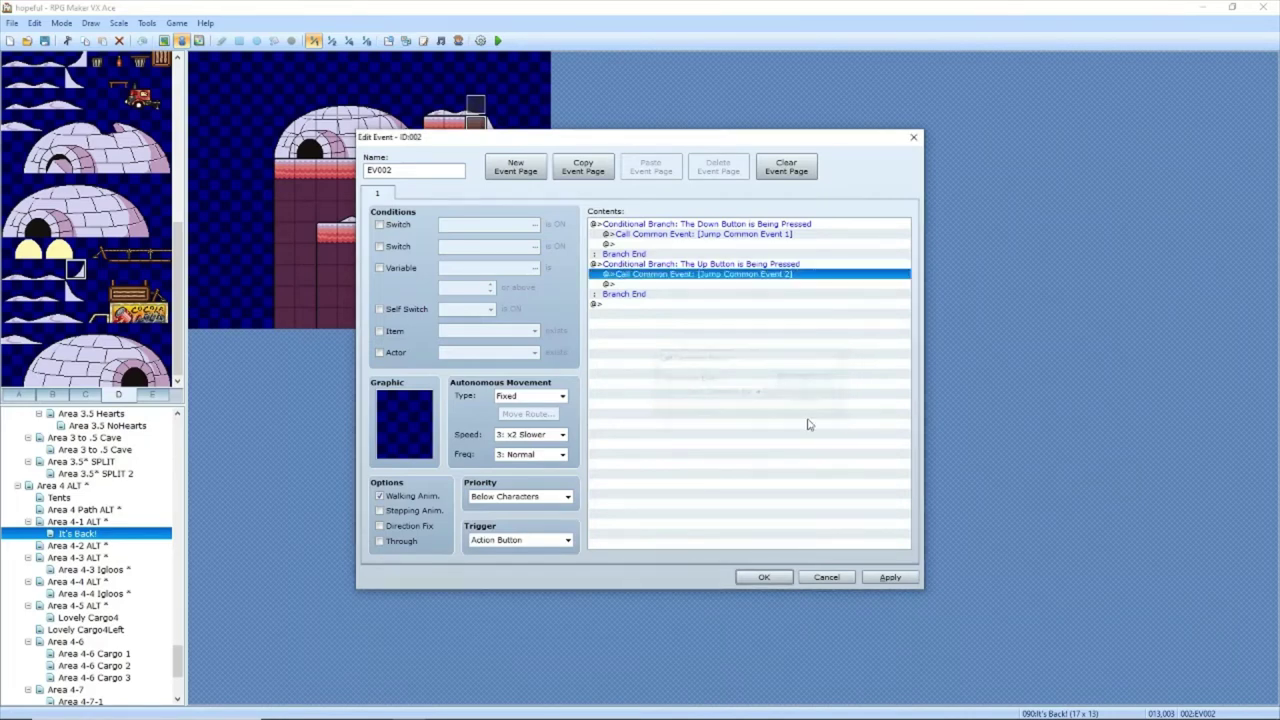
click(890, 577)
Step: Create a new event directly below EV002 containing EV002's Up-button branch with its Jump Common Event 2 call
click(689, 263)
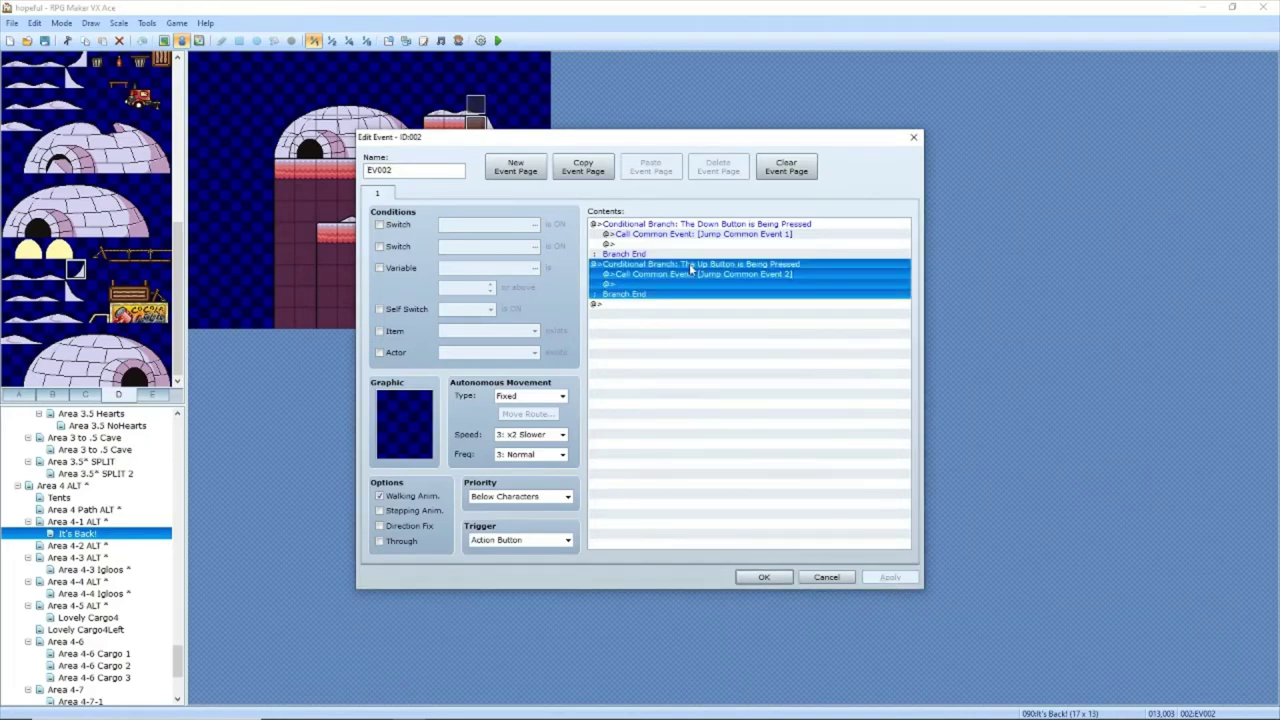
click(762, 576)
double_click(470, 163)
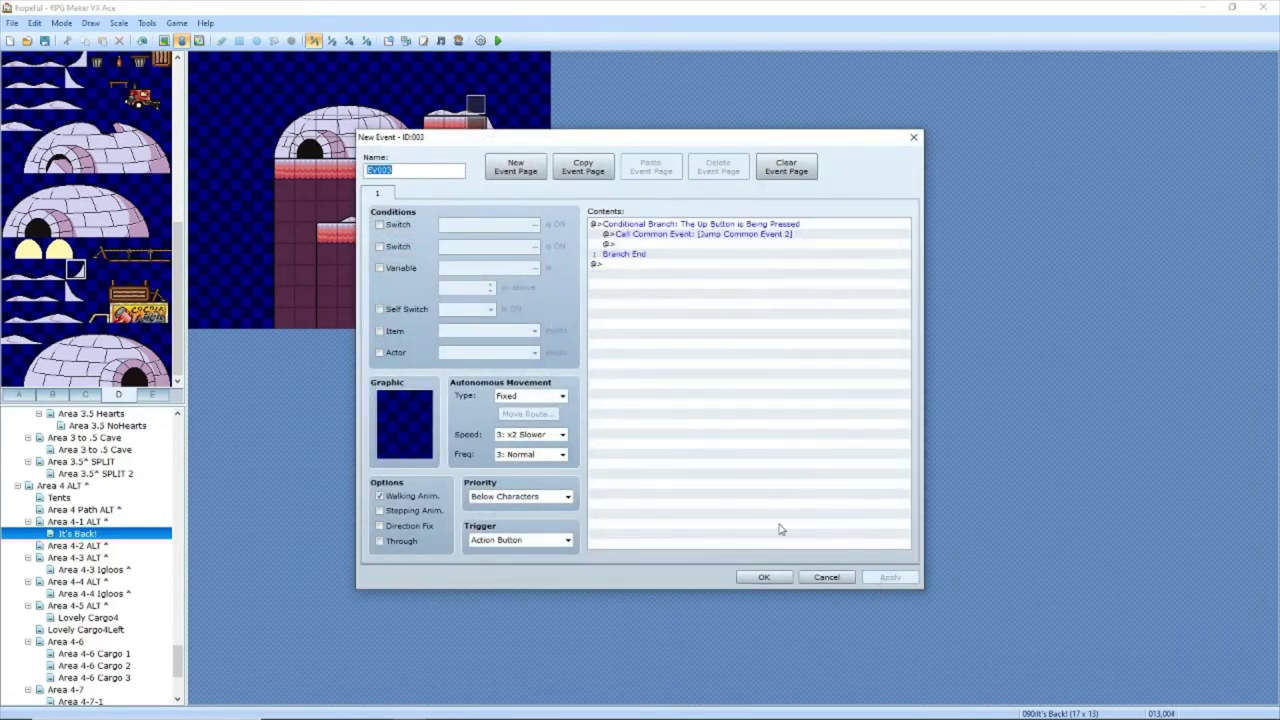
click(763, 577)
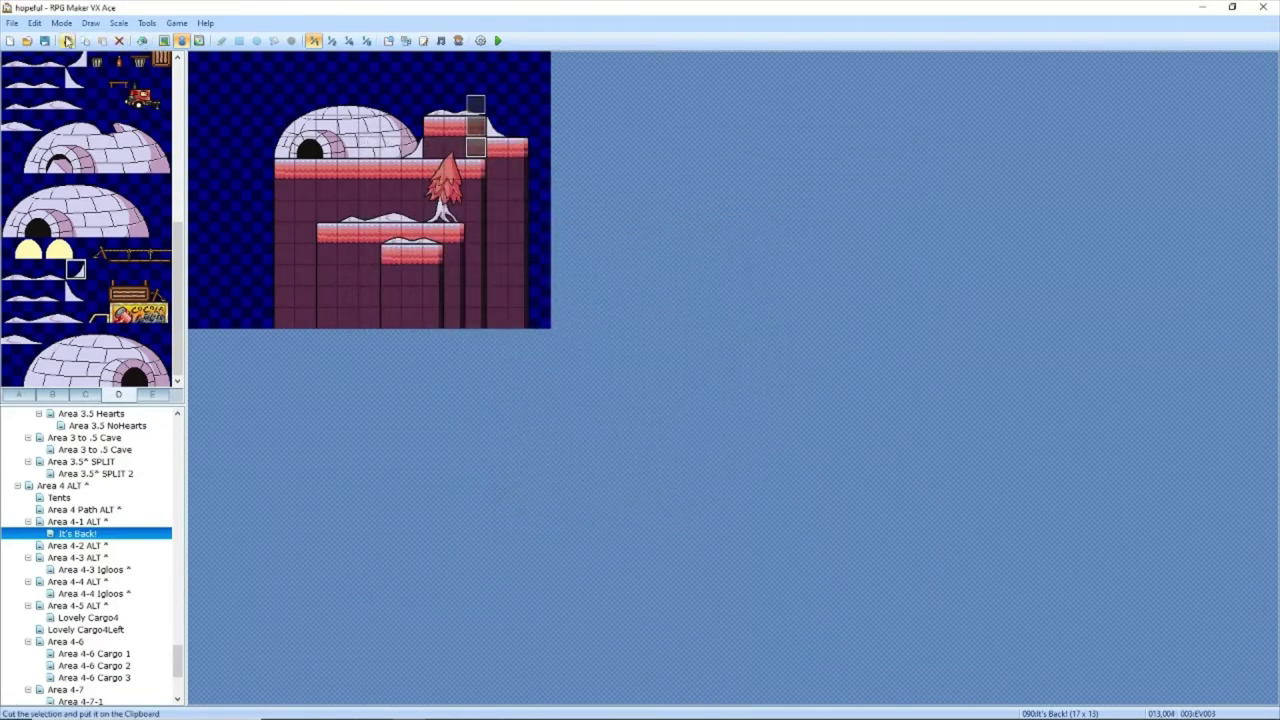
Step: Create a new event on the tile just right of EV001 and set its trigger to Event Touch
double_click(497, 105)
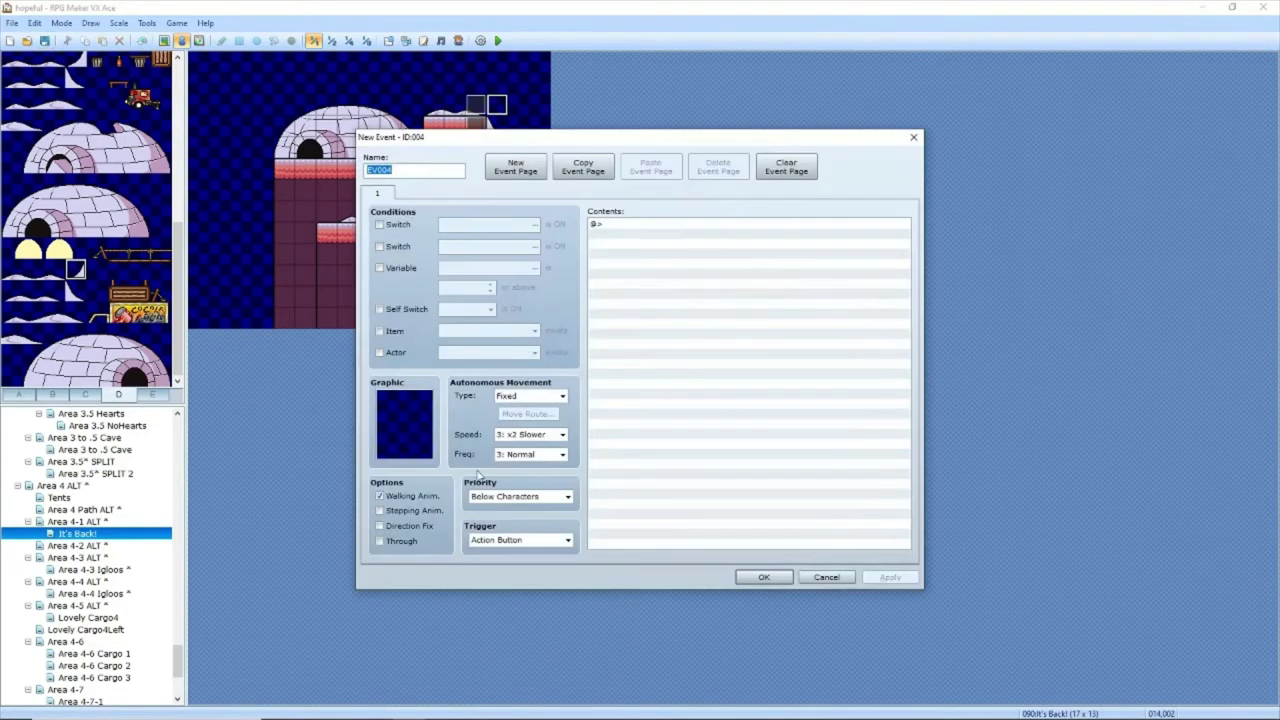
click(520, 540)
click(508, 566)
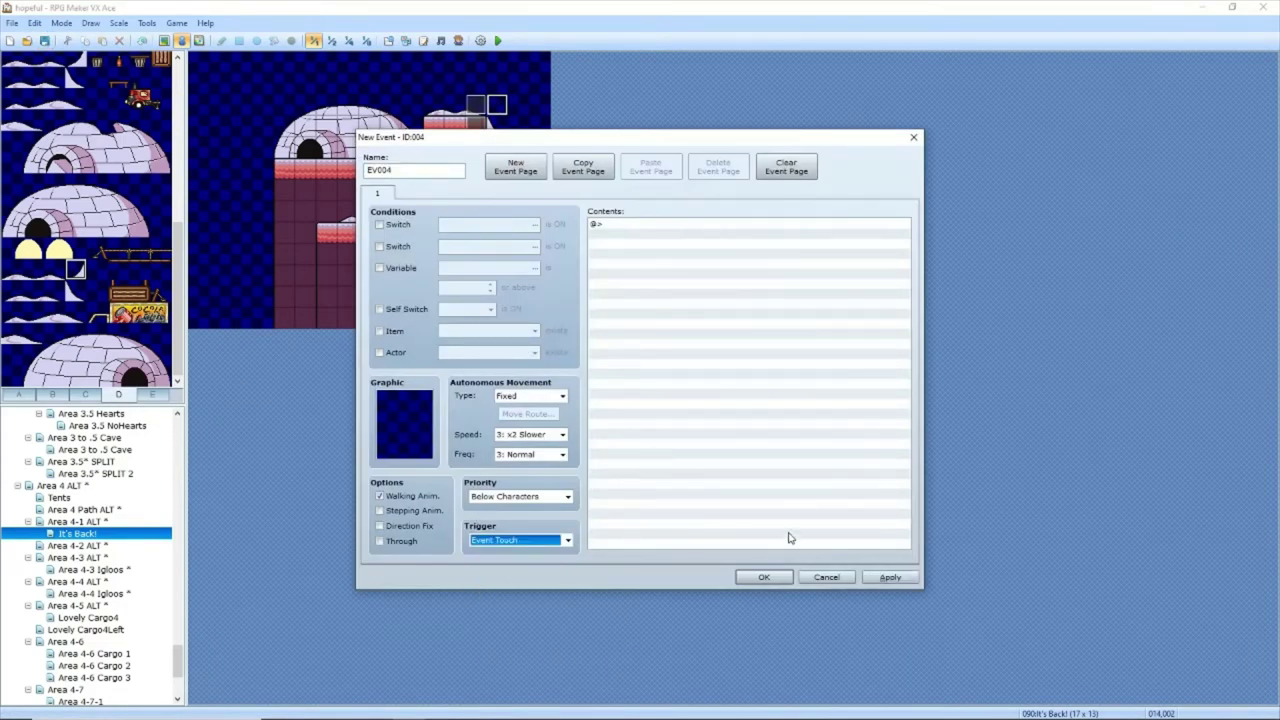
click(890, 577)
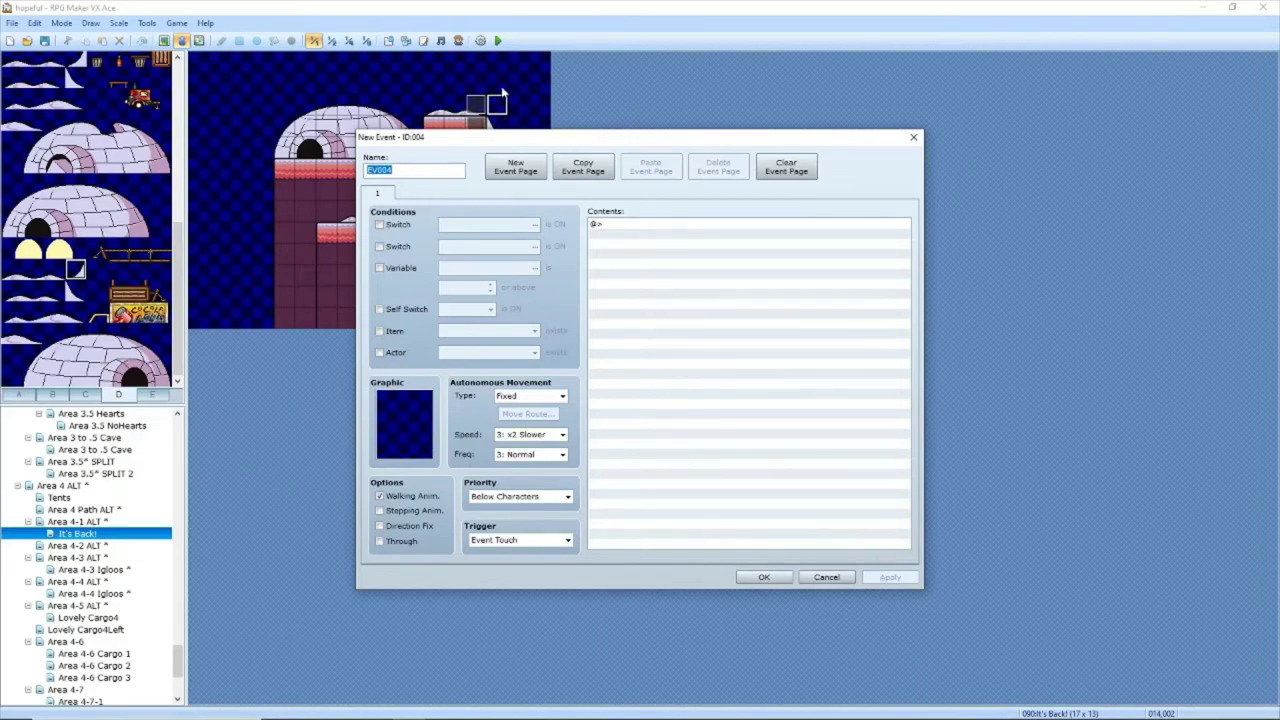
Step: Add a call to common event 021, Simple Cliff Fall (1 Tile), in EV004 and save the event
double_click(676, 310)
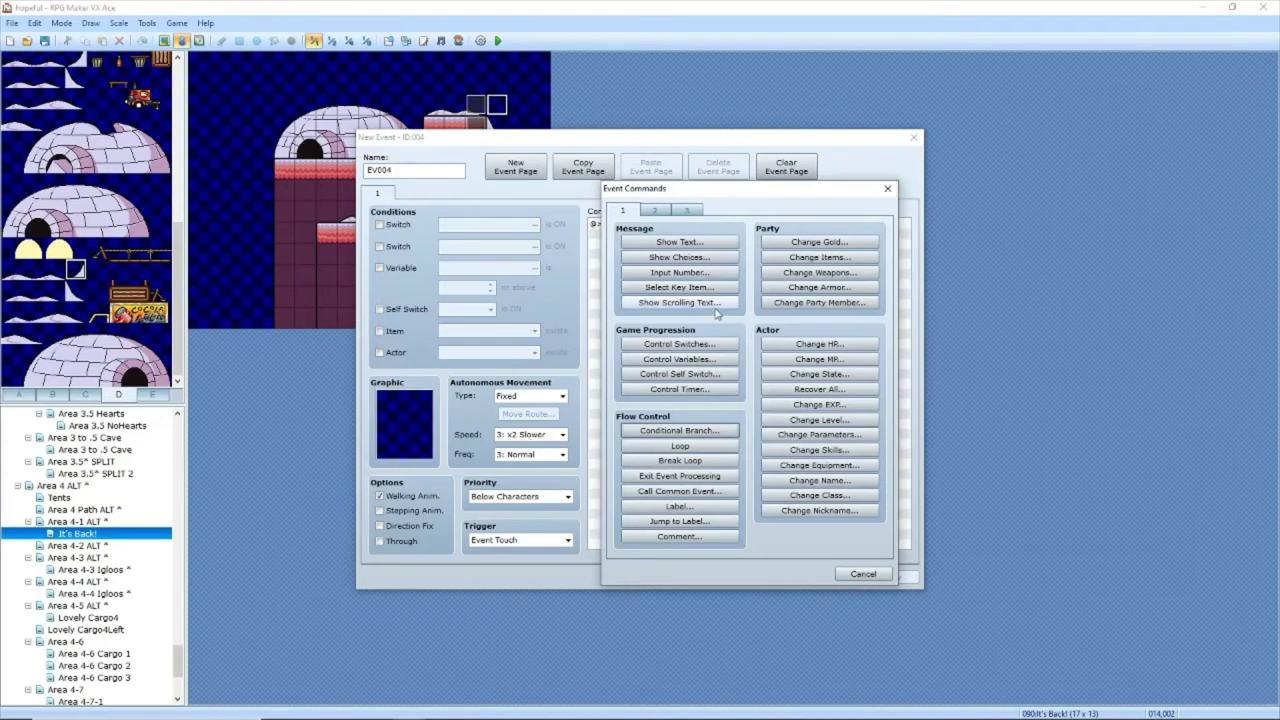
click(695, 431)
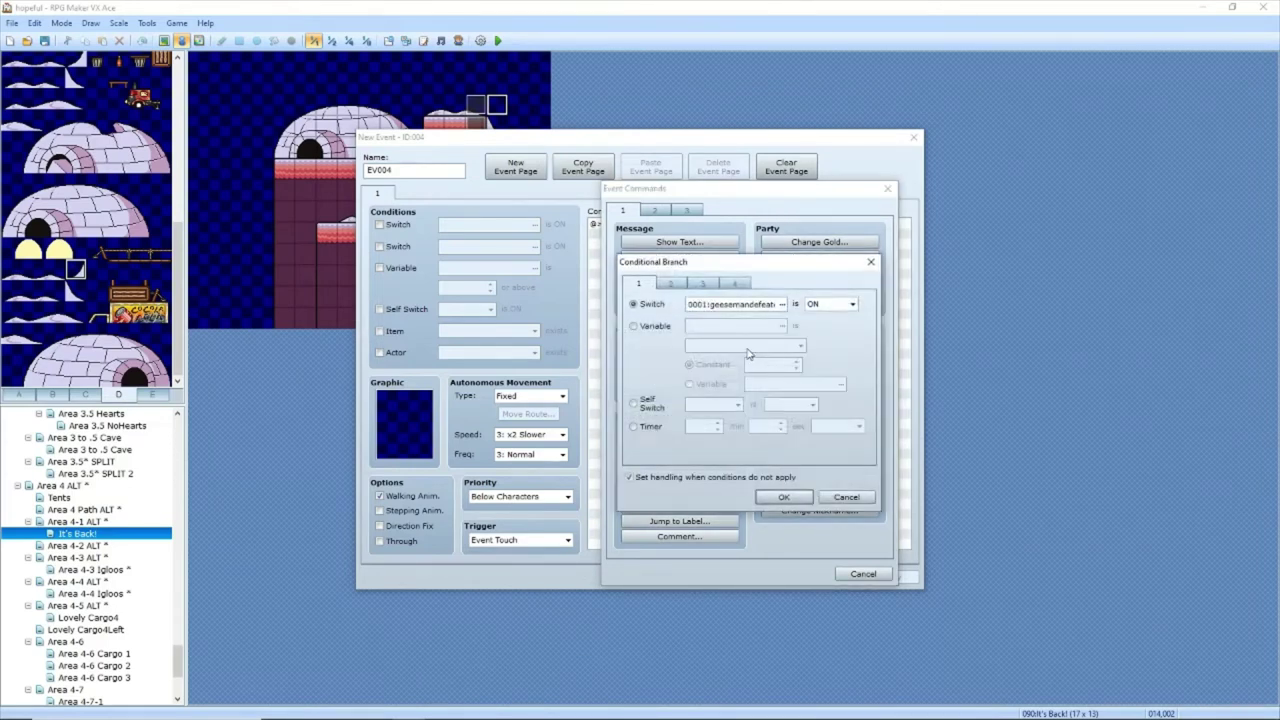
click(862, 264)
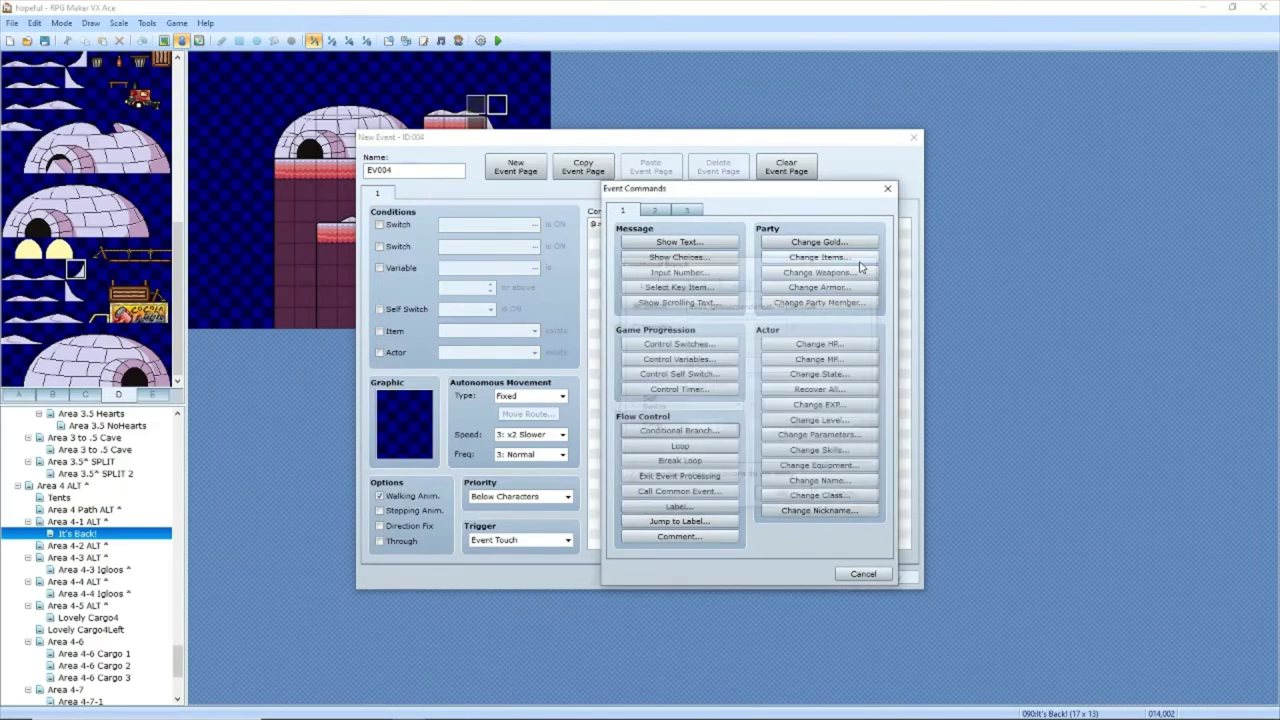
click(679, 491)
click(759, 393)
click(728, 607)
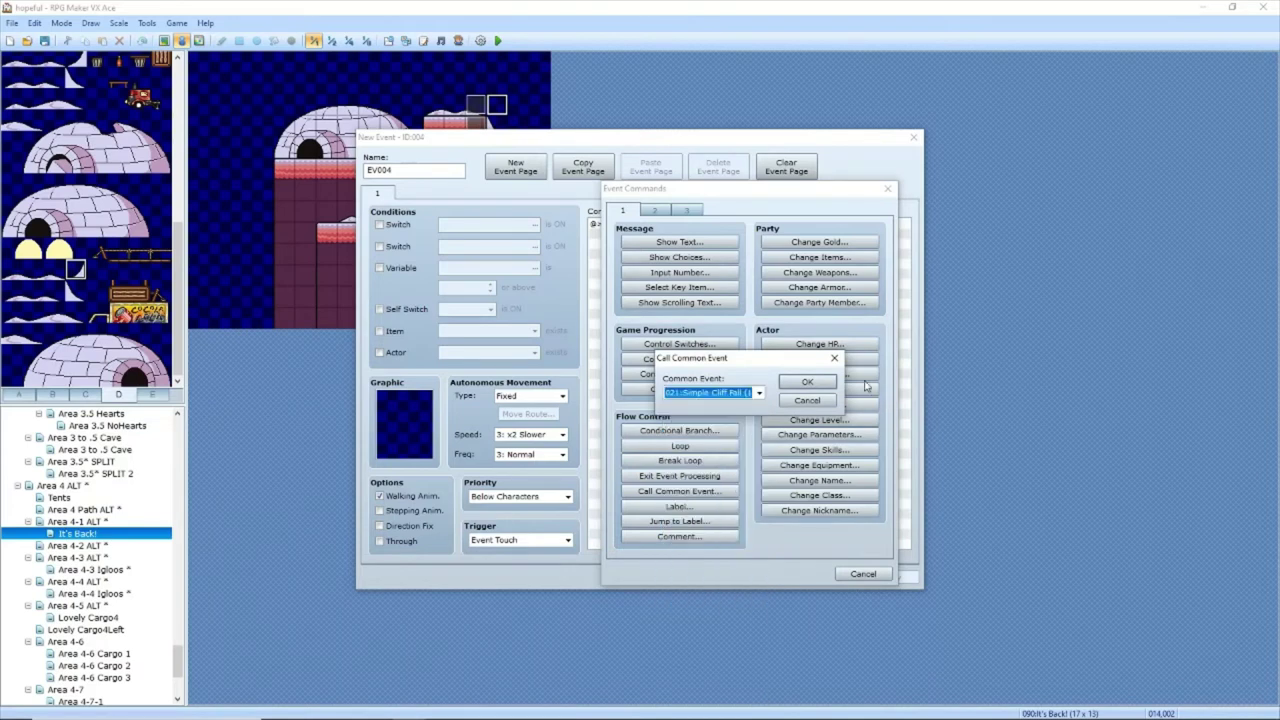
click(807, 381)
click(890, 577)
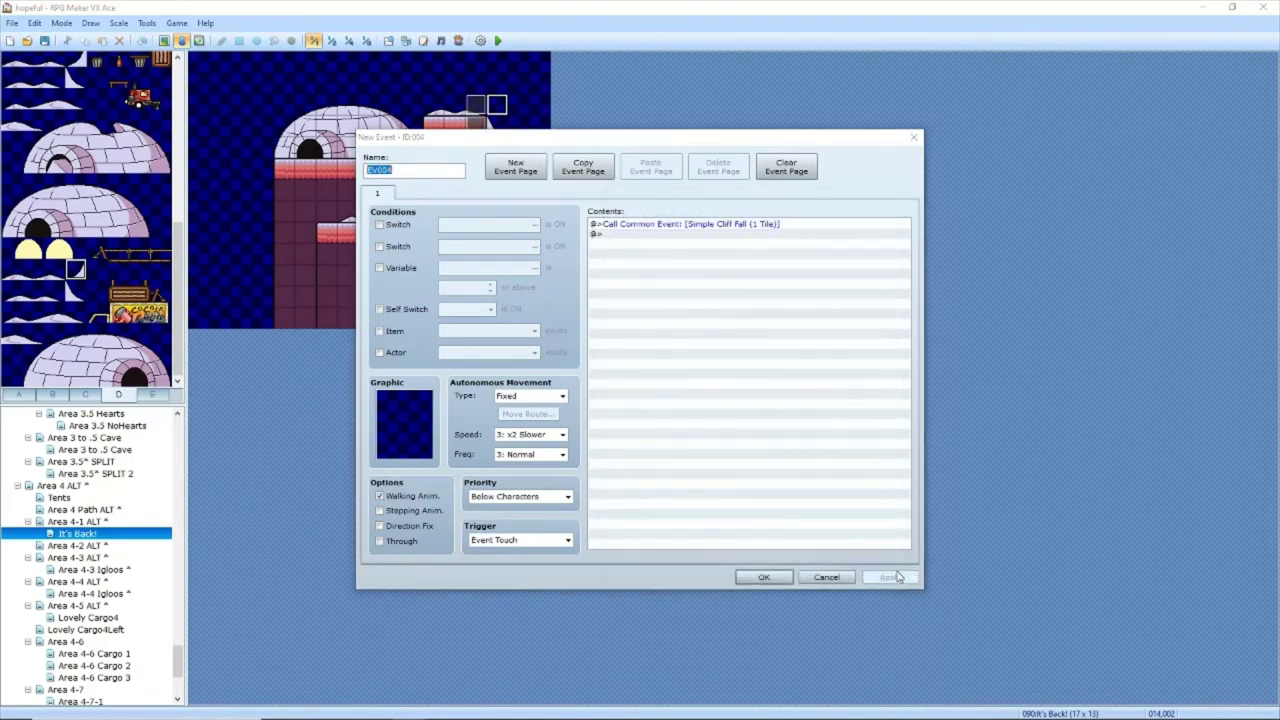
click(763, 577)
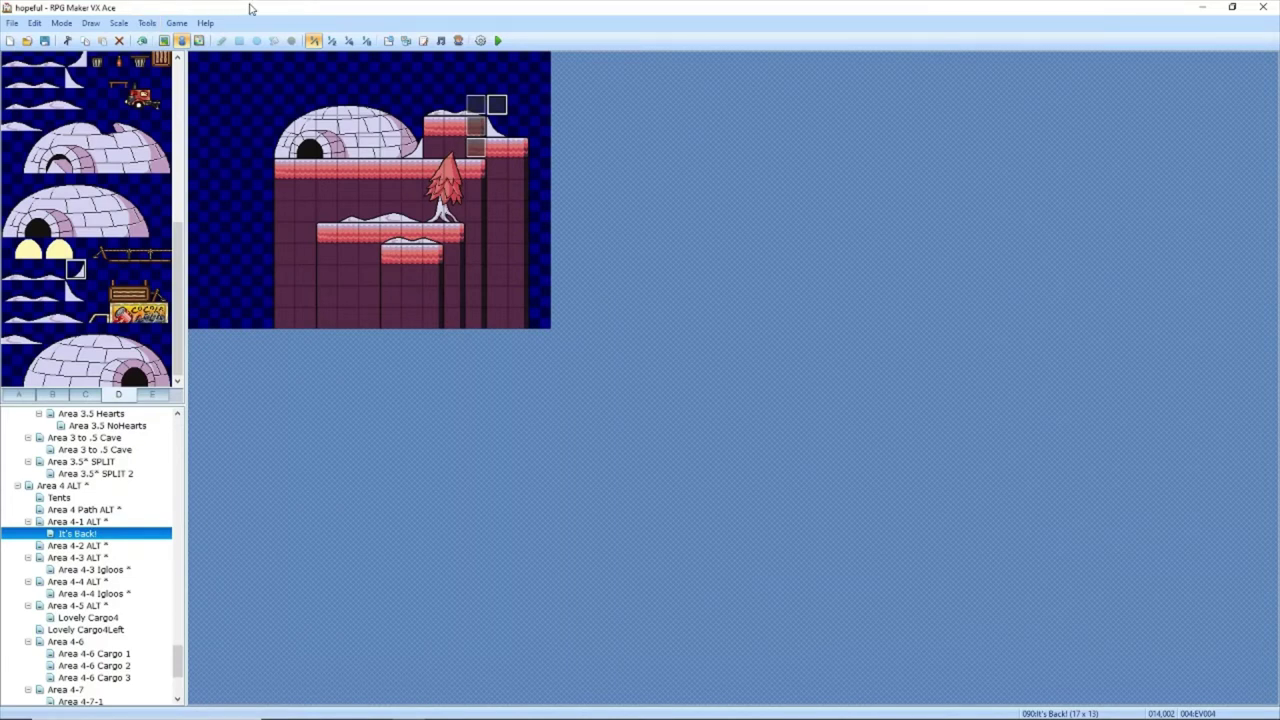
Step: Open the Simple Cliff Fall (1 Tile) common event in the database and move its window clear of the map
click(147, 24)
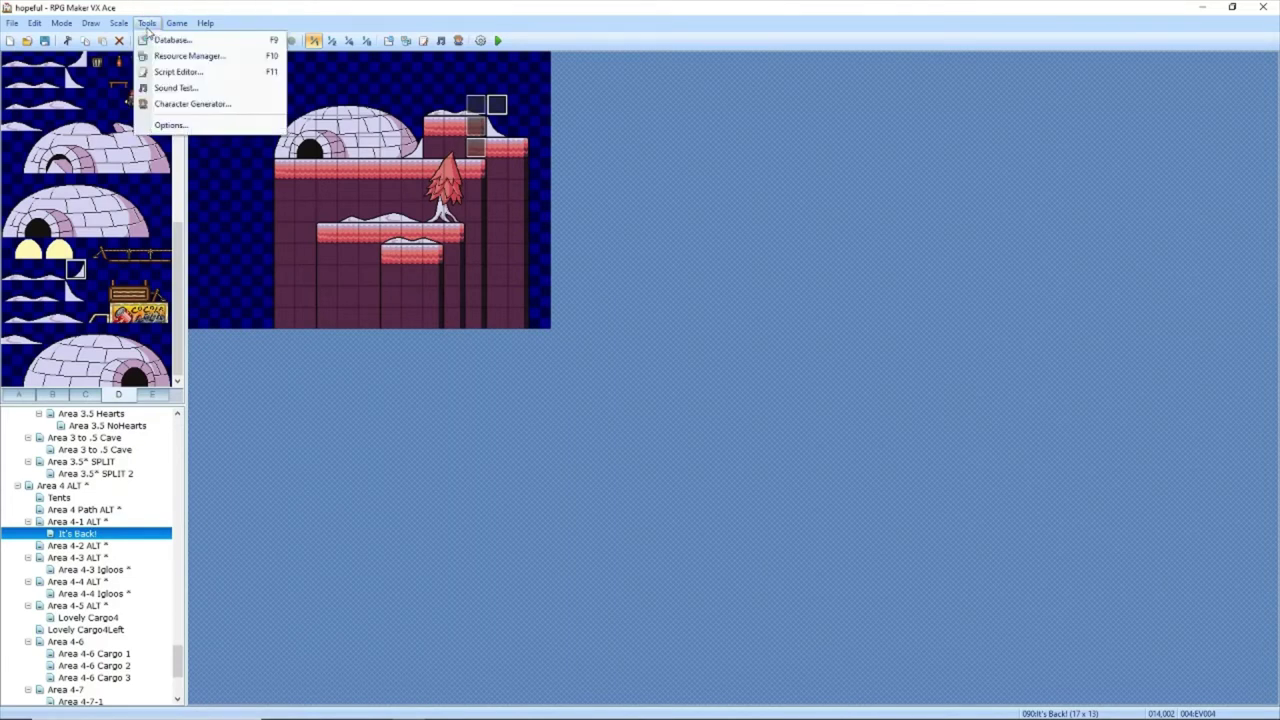
click(62, 12)
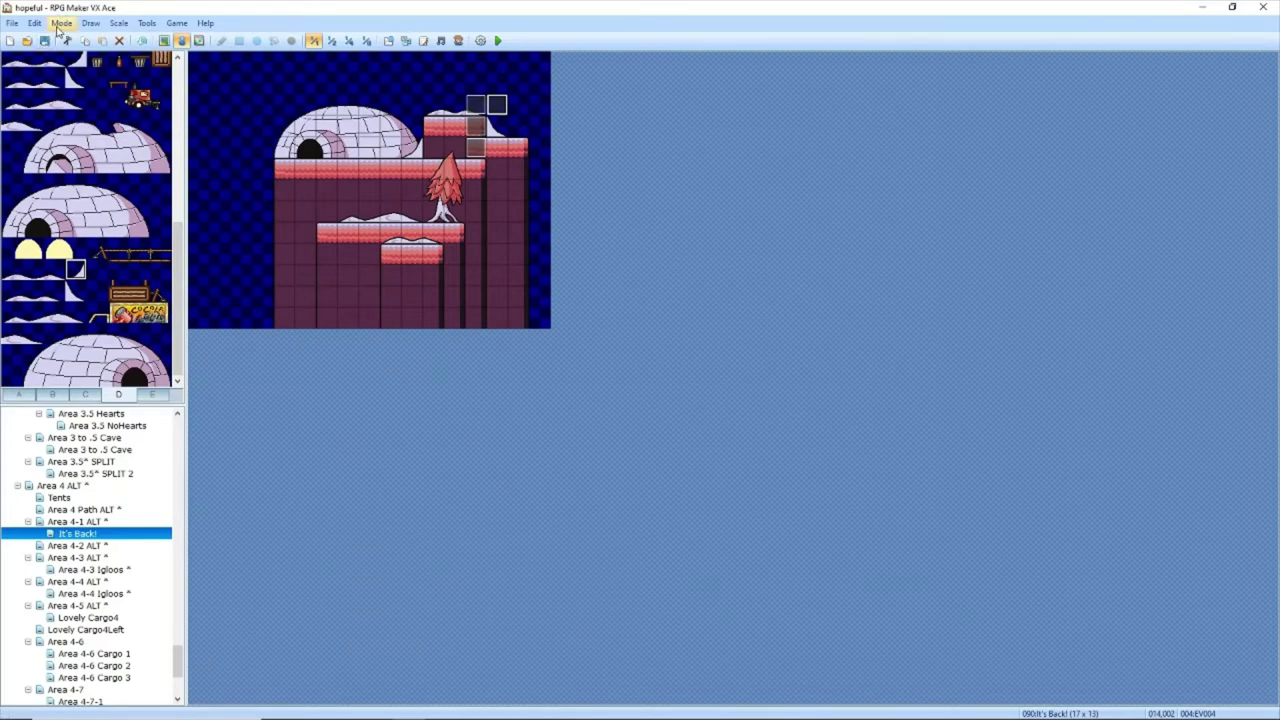
click(147, 23)
click(170, 40)
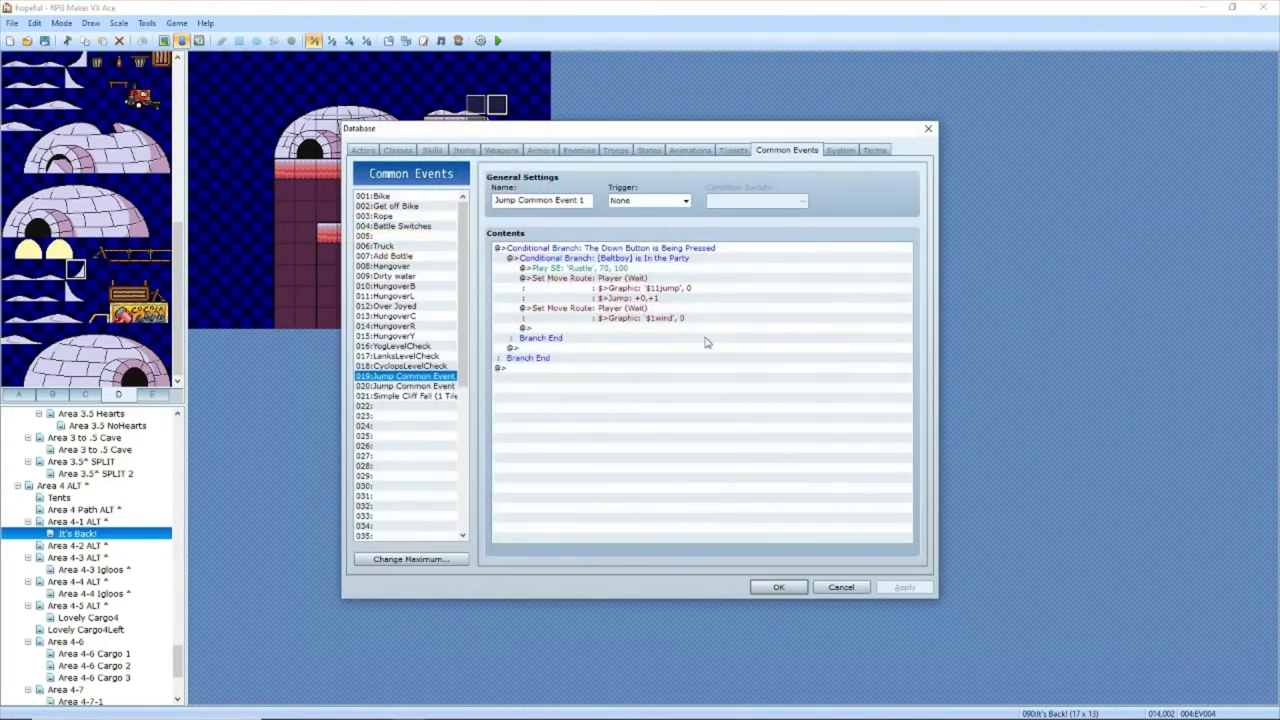
click(420, 396)
drag(674, 135, 954, 102)
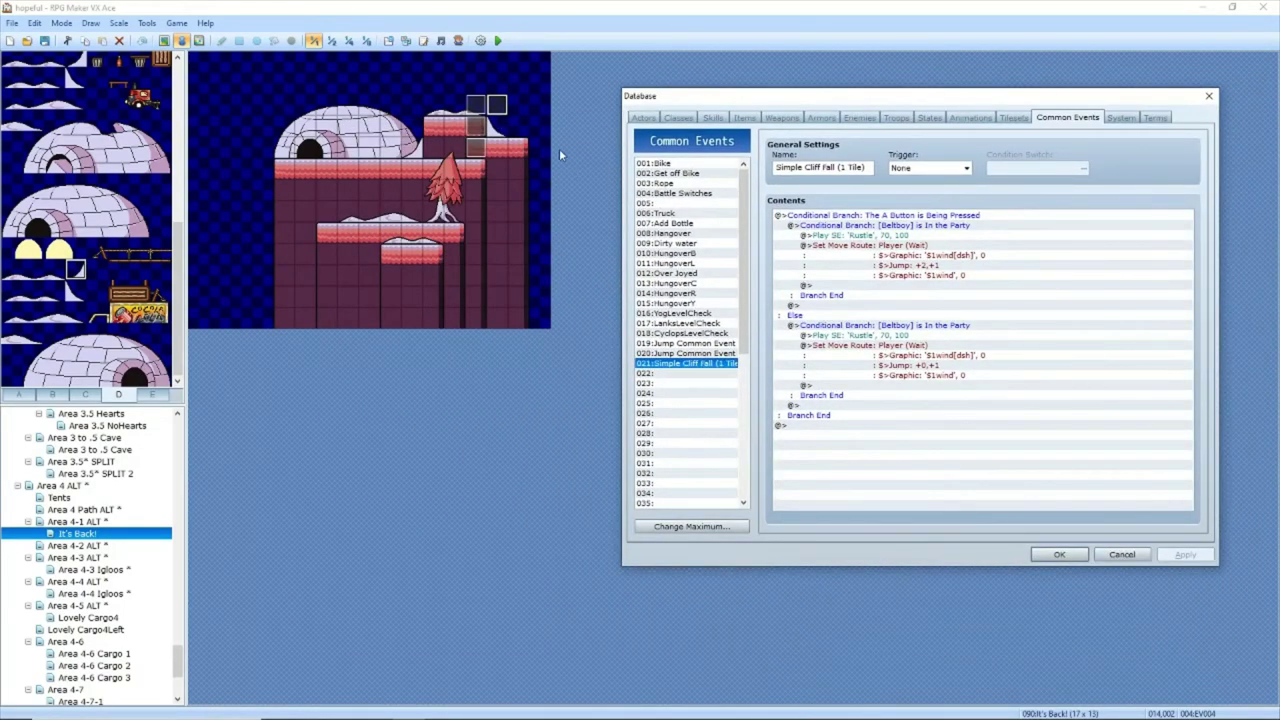
Step: Set the player's jump in the A-button branch of Simple Cliff Fall (1 Tile) to X+1, Y+1 and save the database
click(933, 243)
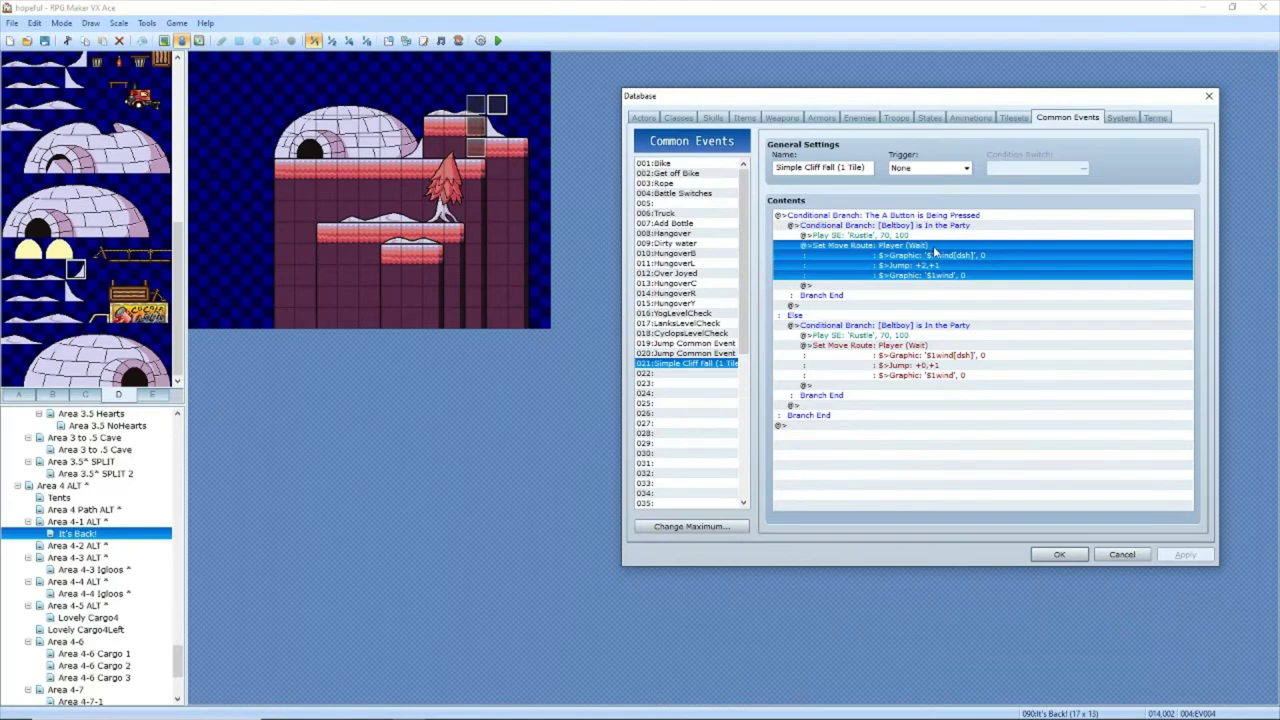
double_click(933, 246)
double_click(790, 268)
text(1)
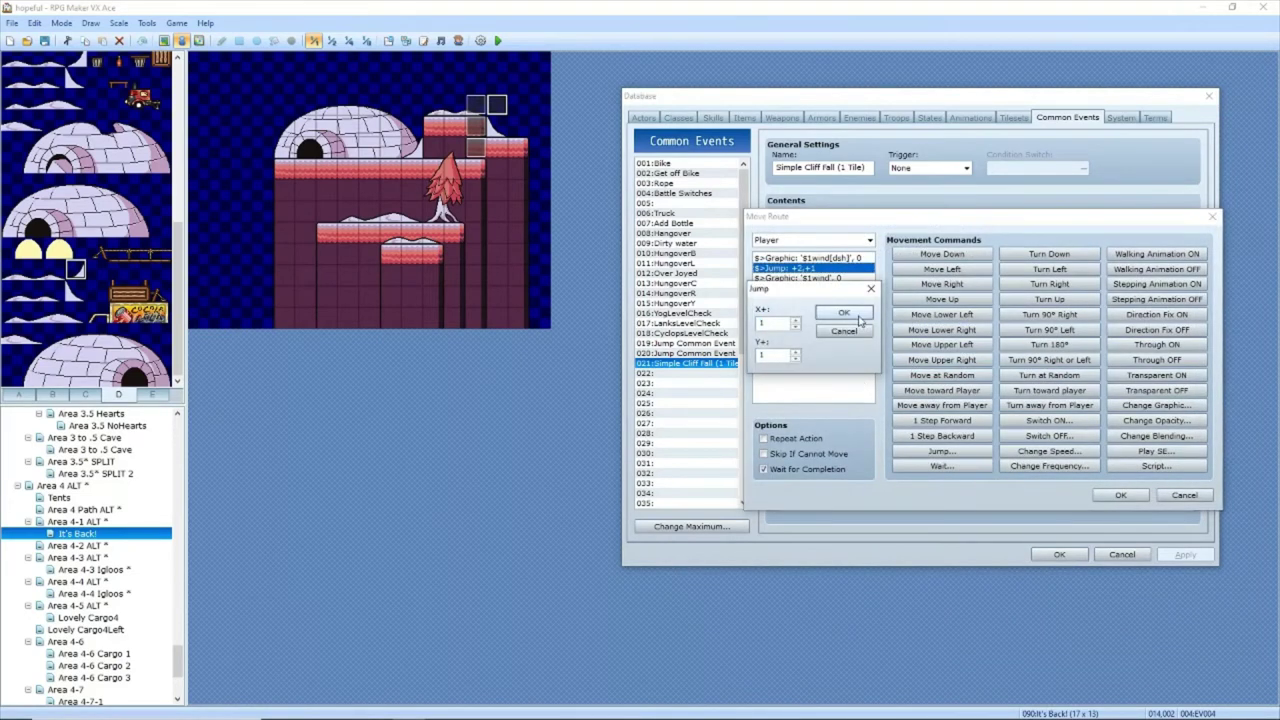
key(Return)
click(1121, 495)
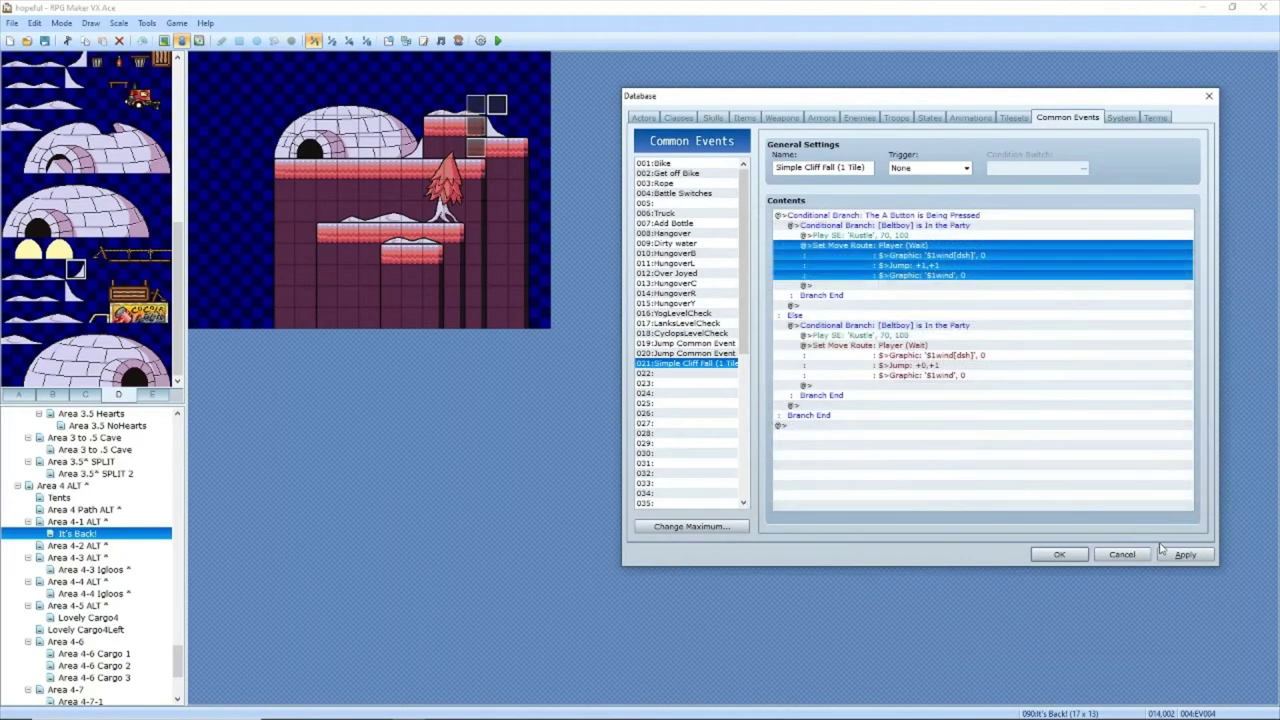
click(1062, 556)
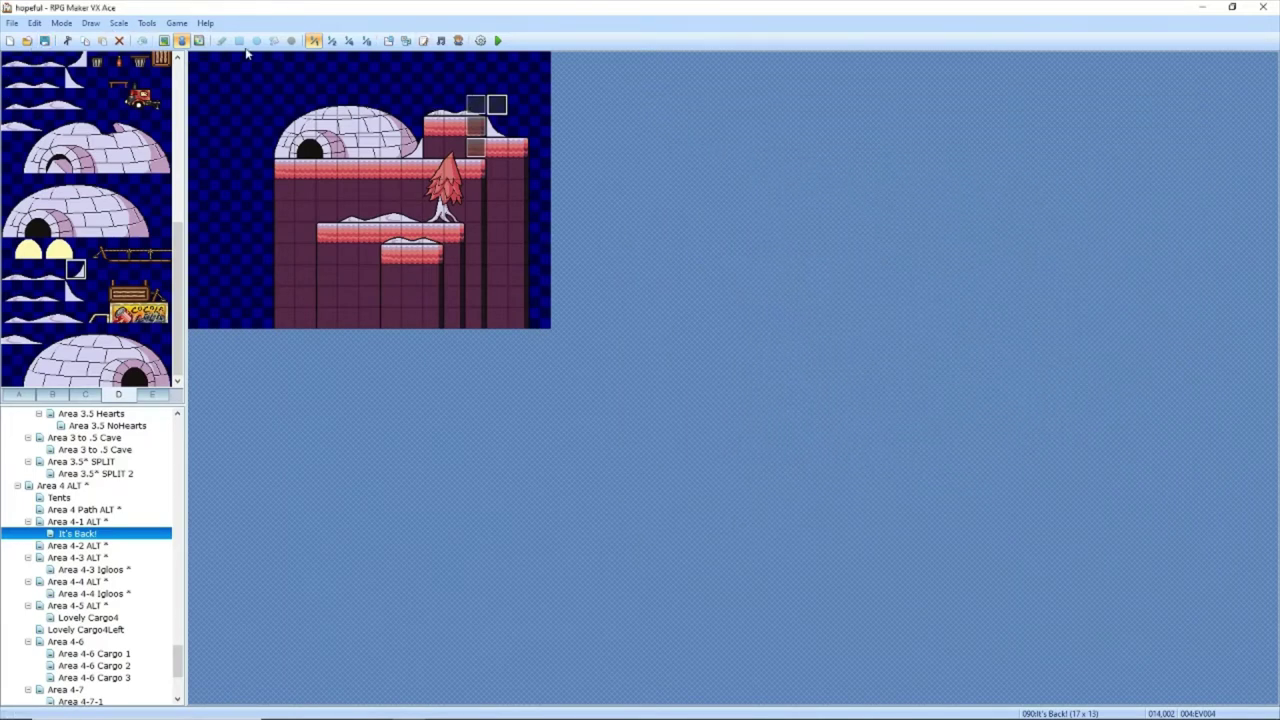
Step: Rename common event 021 to Simple Cliff Fall Right (1 Tile) and apply the change
click(146, 22)
click(160, 37)
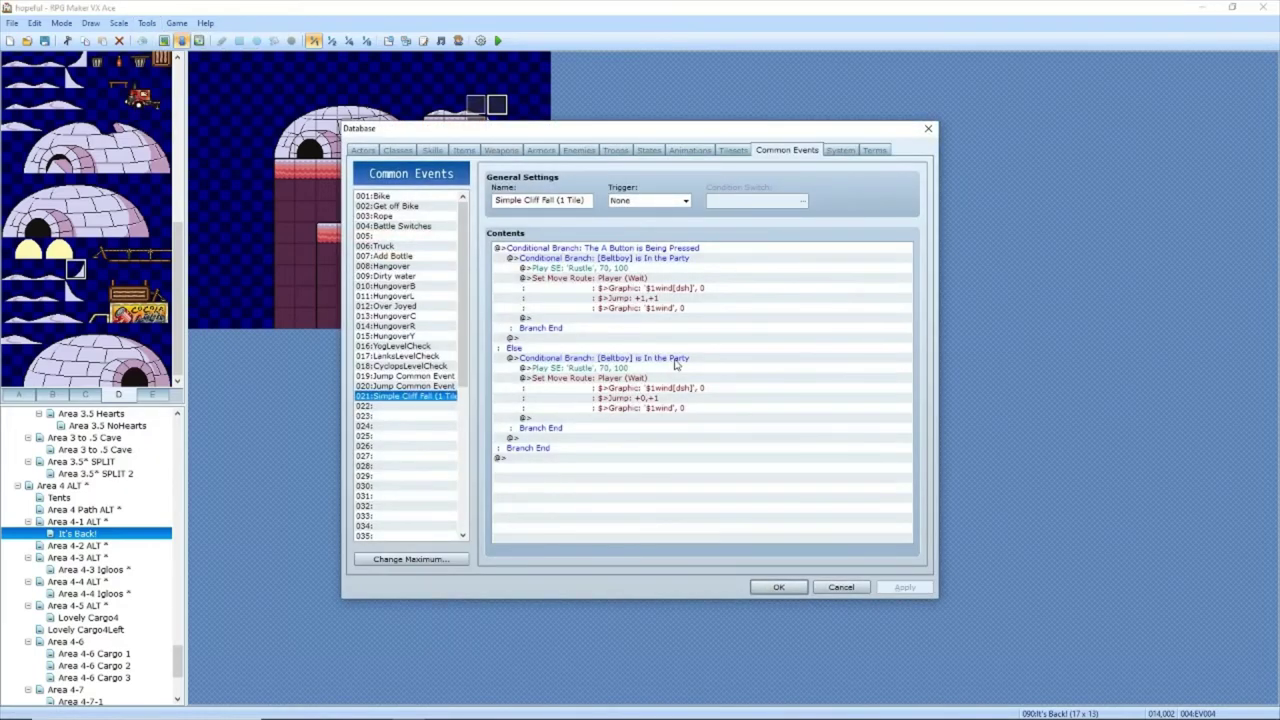
drag(585, 135, 689, 151)
click(663, 216)
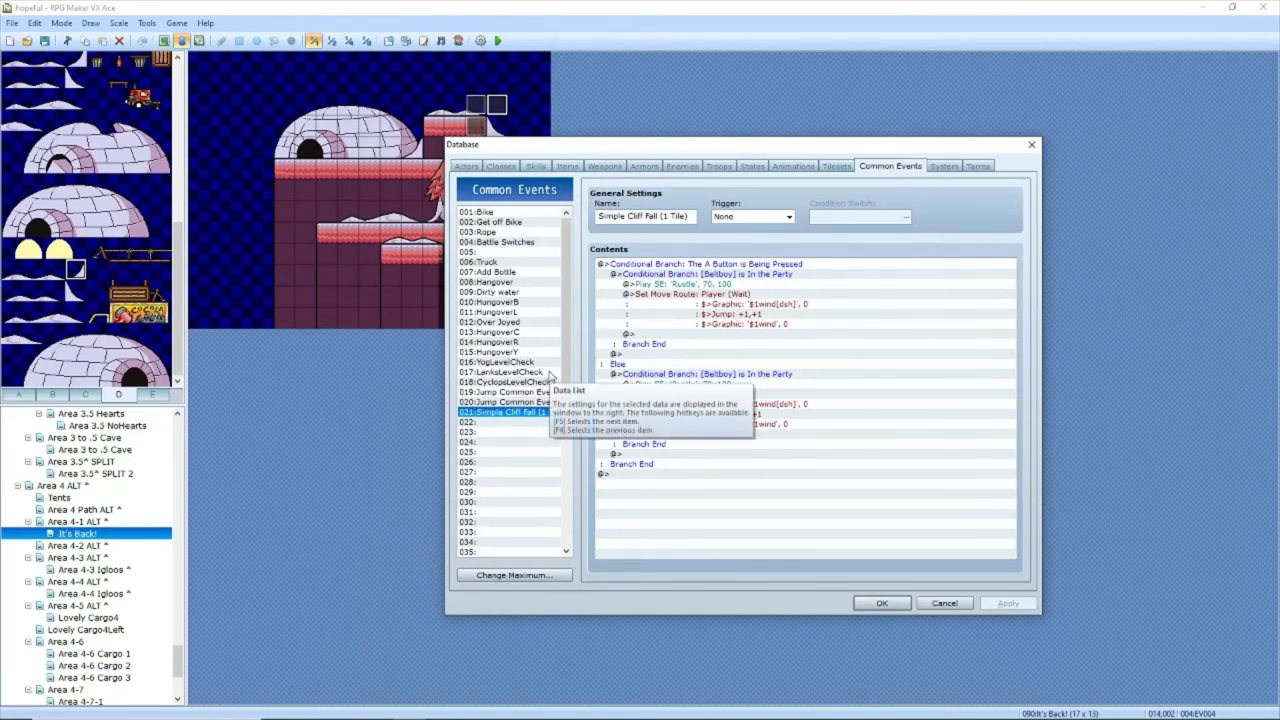
text(Right)
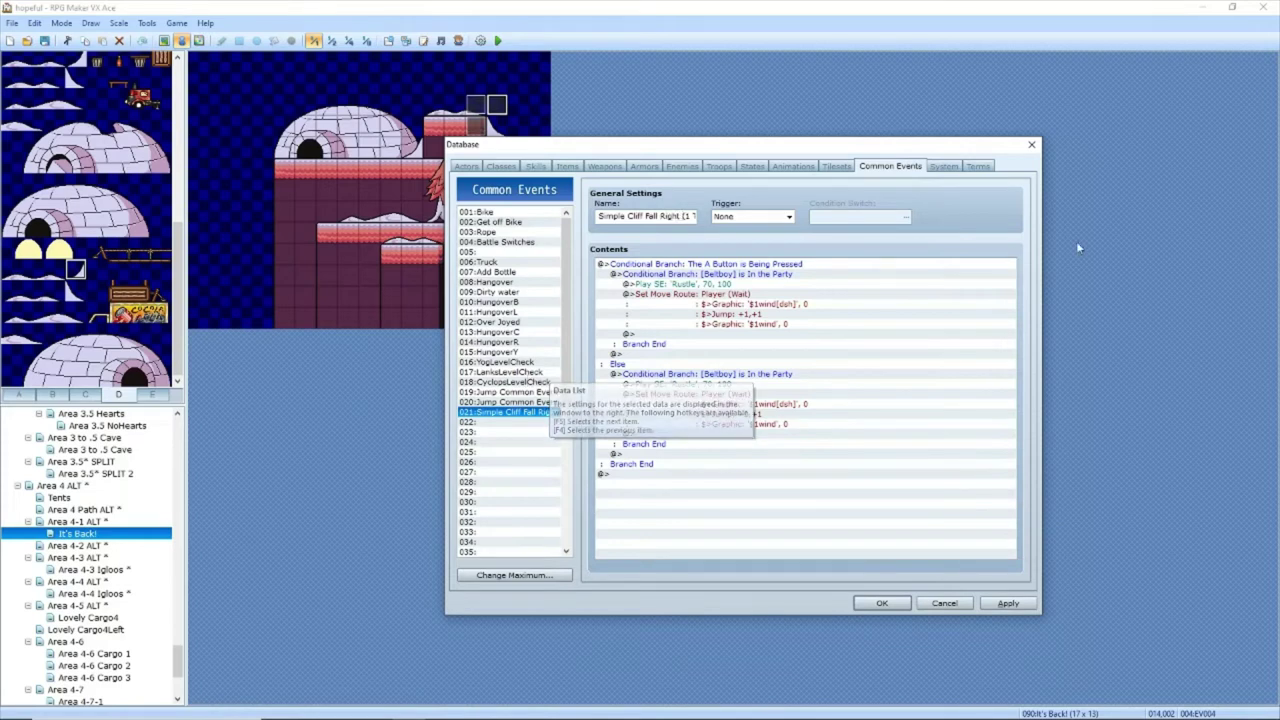
click(1000, 607)
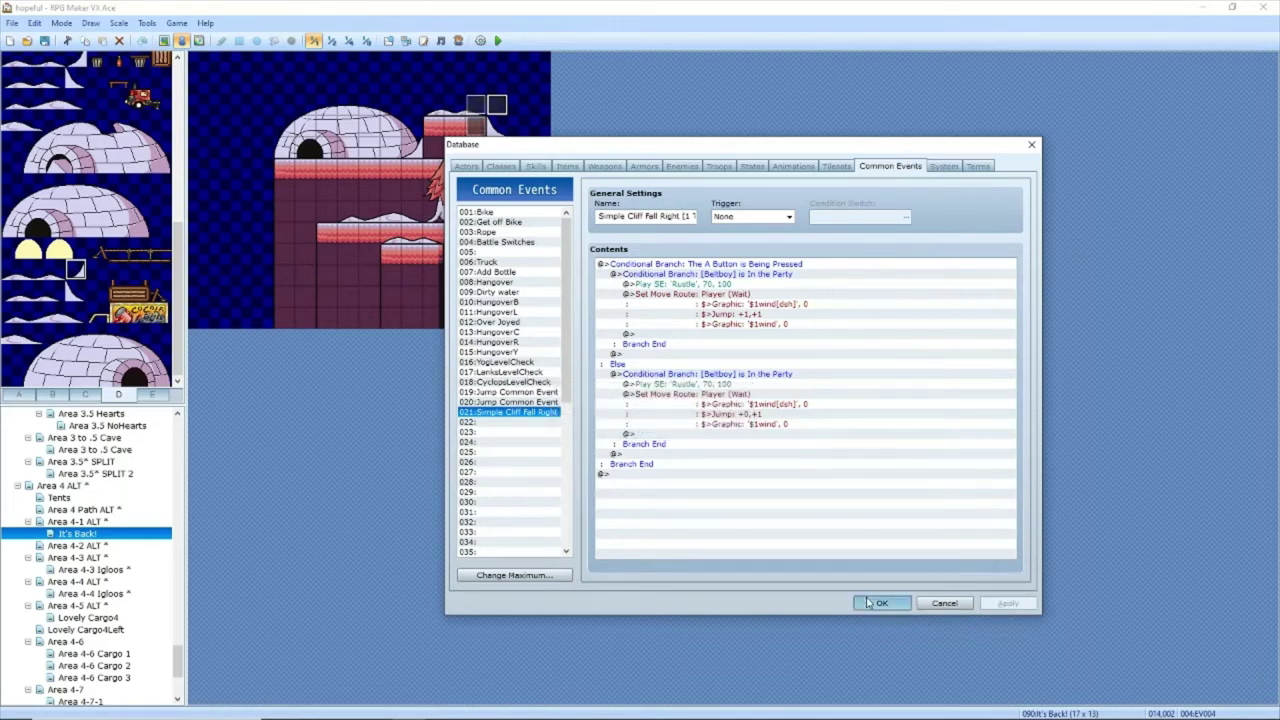
Step: Paste a copy of Simple Cliff Fall Right (1 Tile) into common event 022 and rename it Simple Cliff Fall Left (2 Tile)
click(512, 422)
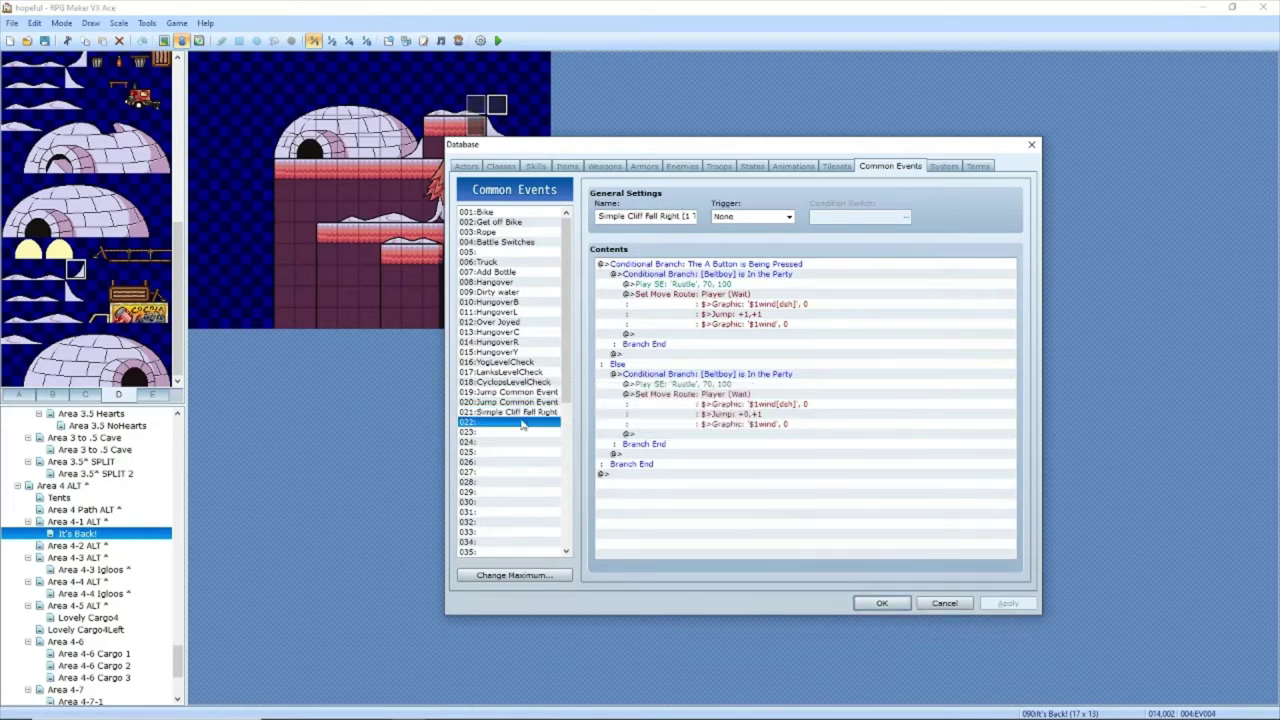
key(ctrl+v)
click(645, 217)
double_click(645, 217)
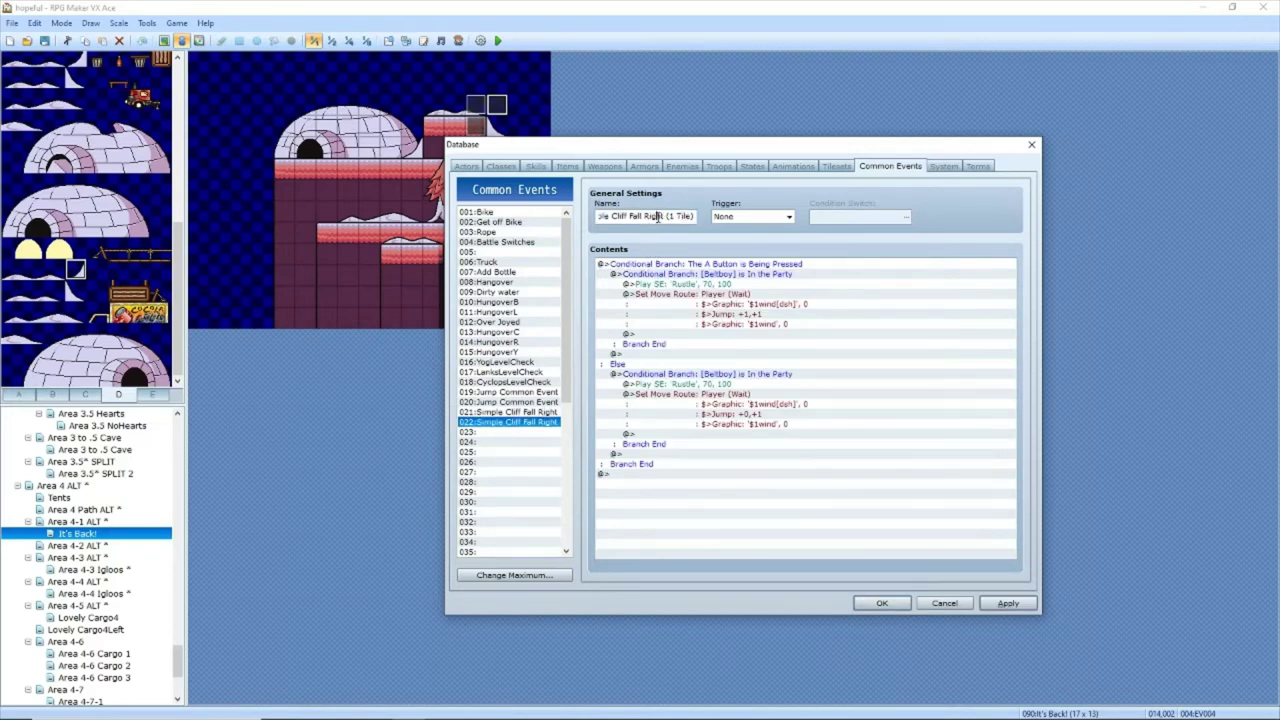
text(Left)
Step: Set the X+ value of the player's jump in the A-button branch of common event 022 to -2 and apply the change
double_click(739, 308)
click(650, 316)
double_click(650, 316)
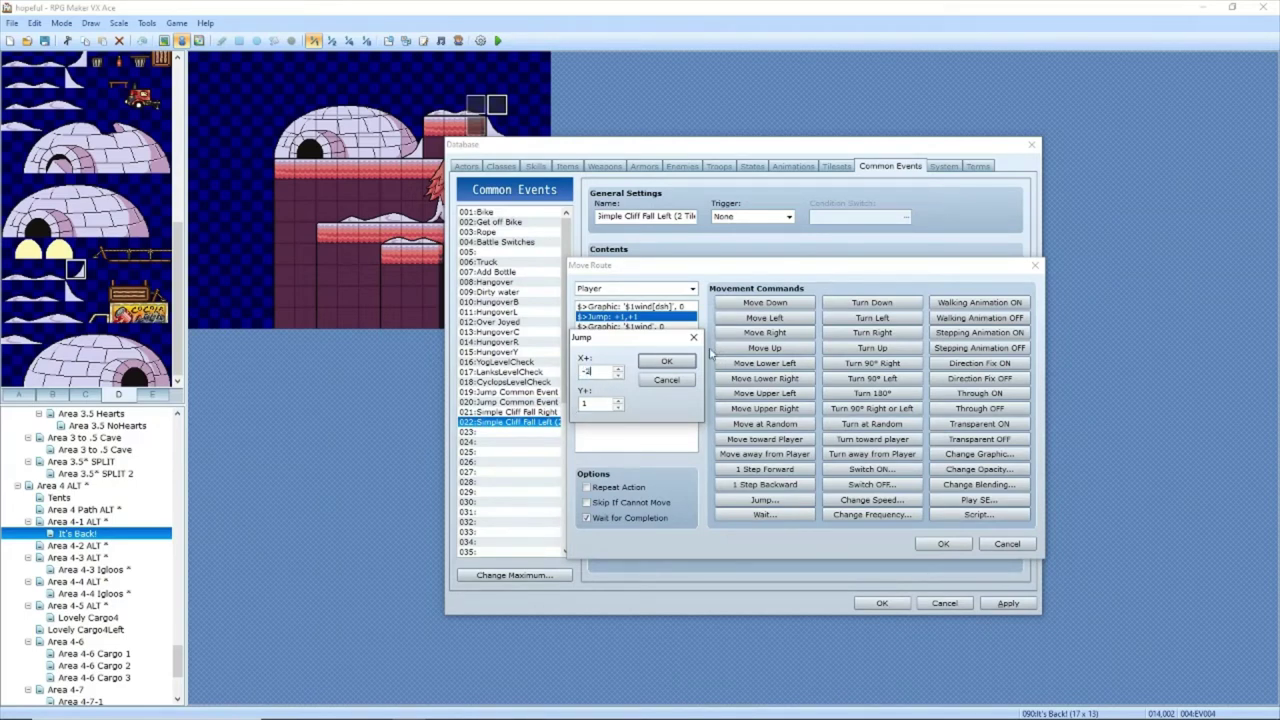
click(666, 361)
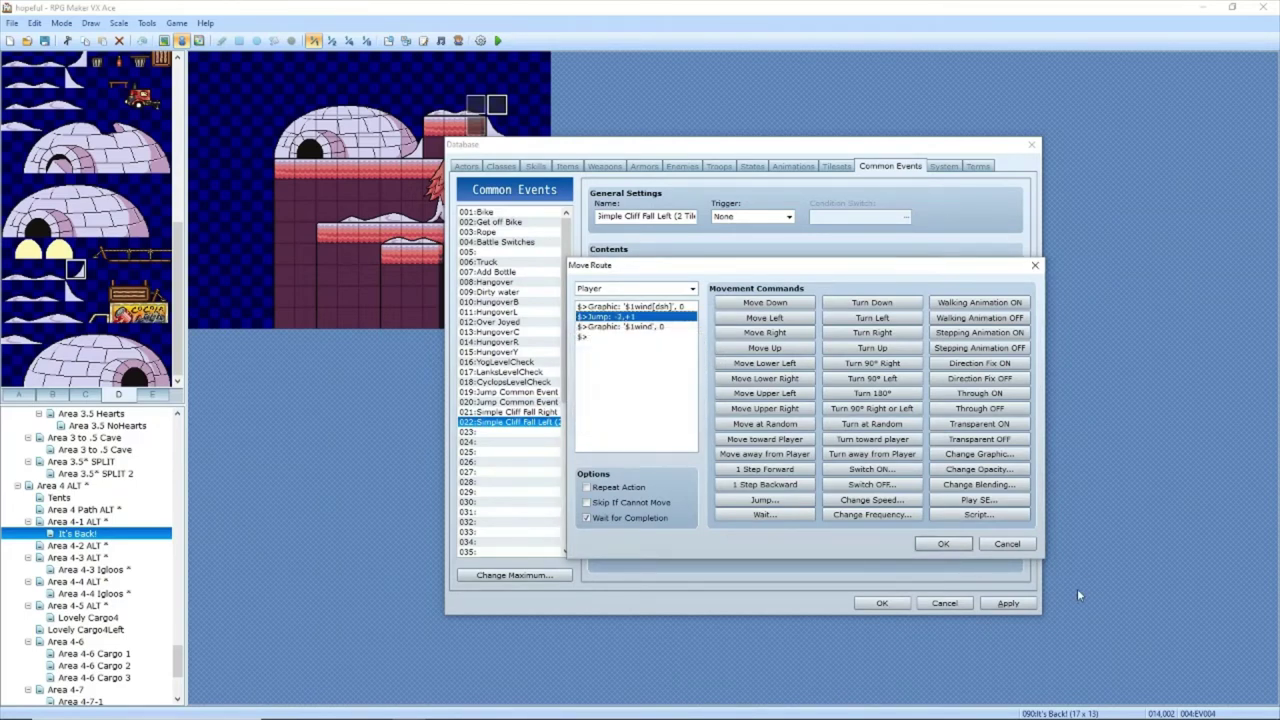
click(943, 543)
click(1010, 605)
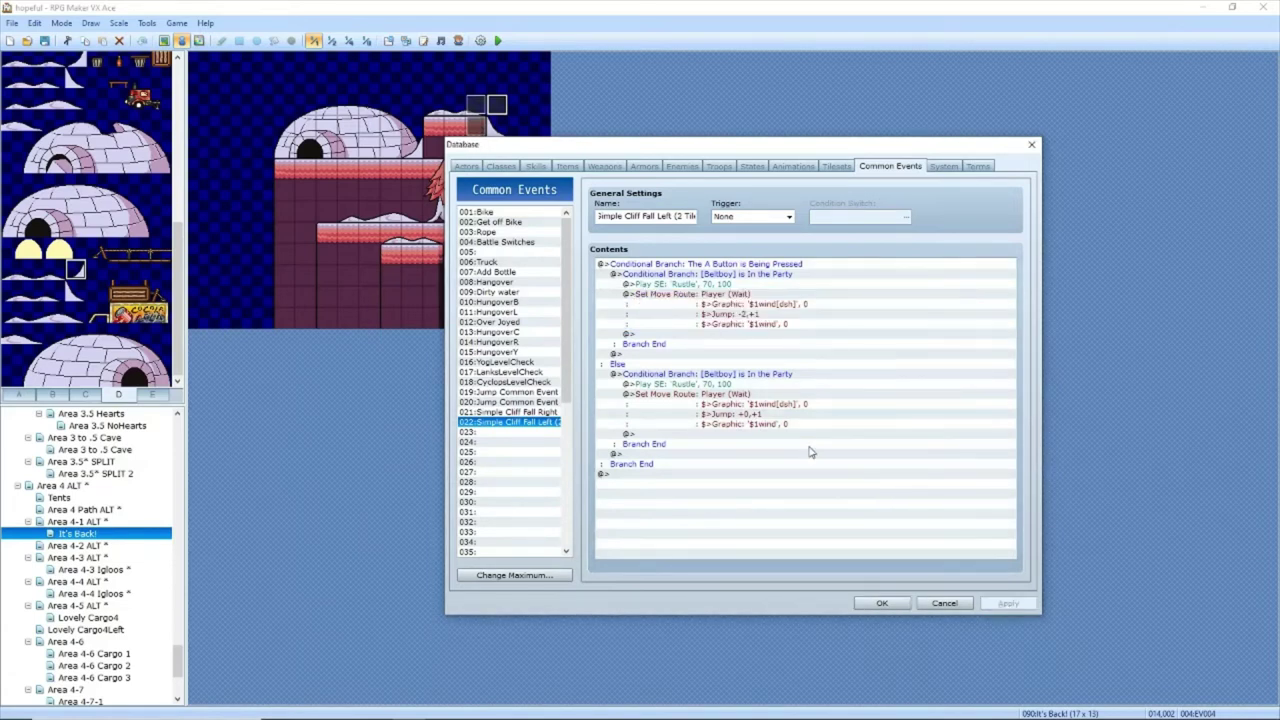
click(750, 404)
double_click(750, 404)
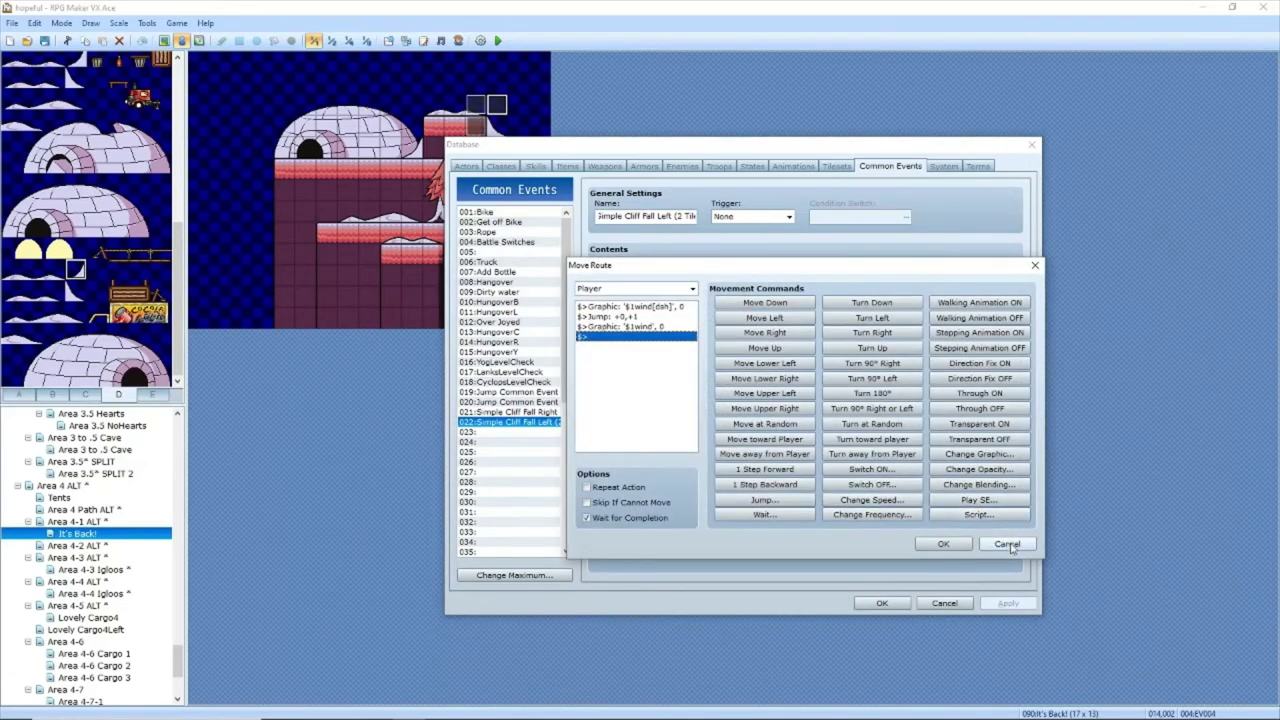
click(1005, 545)
Step: Set the Y+ value of the A-button branch jump in Simple Cliff Fall Left (2 Tile) to 2 and apply the change
click(745, 316)
double_click(745, 316)
click(640, 316)
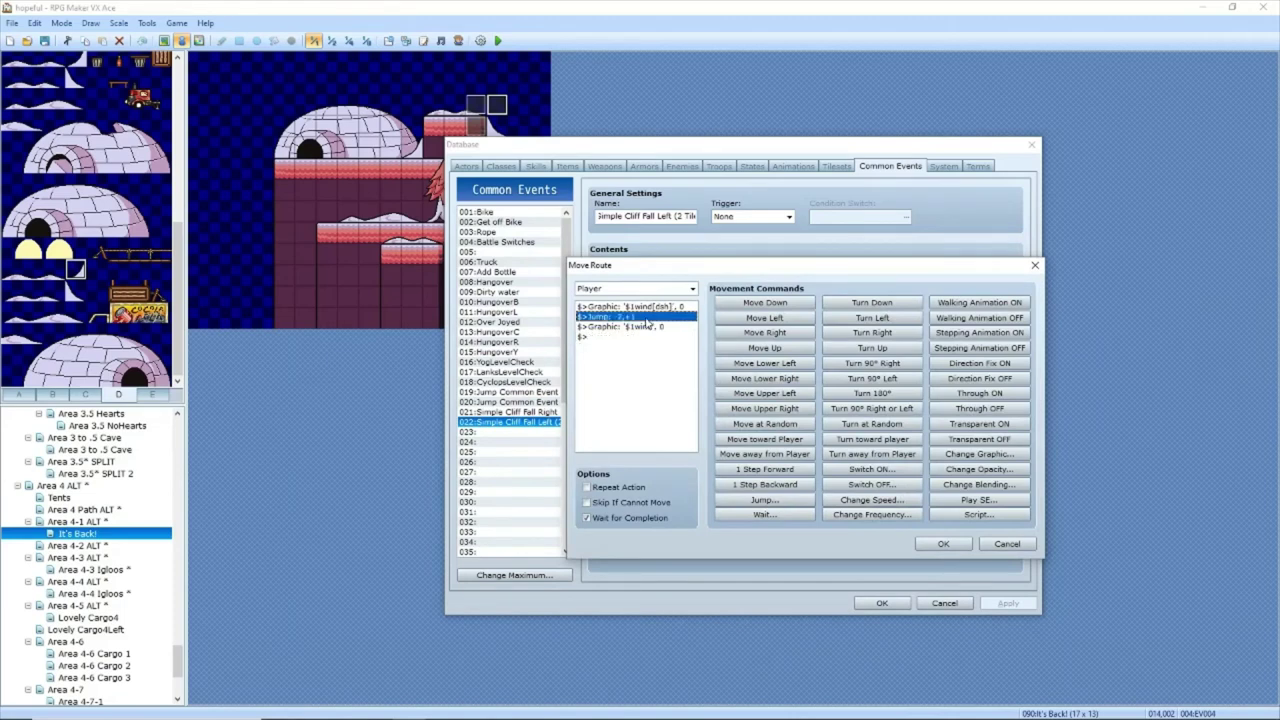
double_click(640, 316)
click(617, 399)
click(666, 361)
click(943, 543)
click(1006, 603)
Step: Set the Y+ value of the Else-branch jump in common event 022 to 2, and save the database and project
double_click(700, 394)
double_click(636, 316)
click(617, 400)
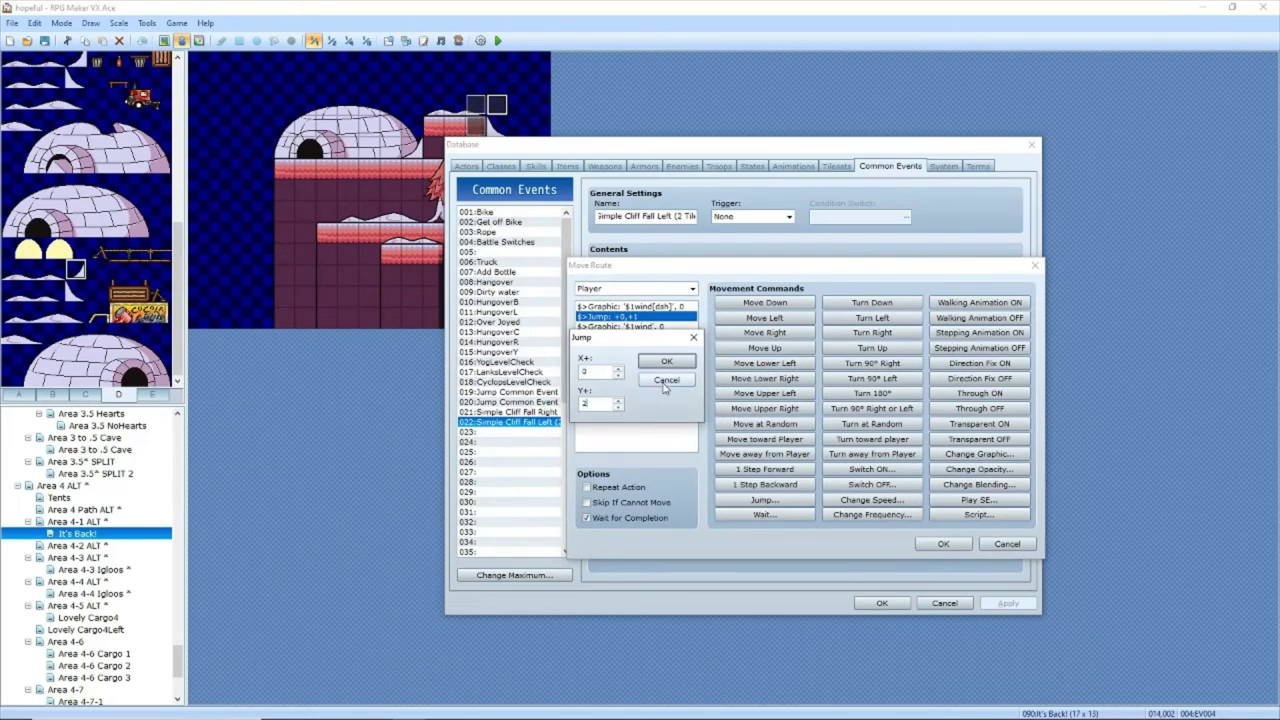
click(666, 361)
click(943, 543)
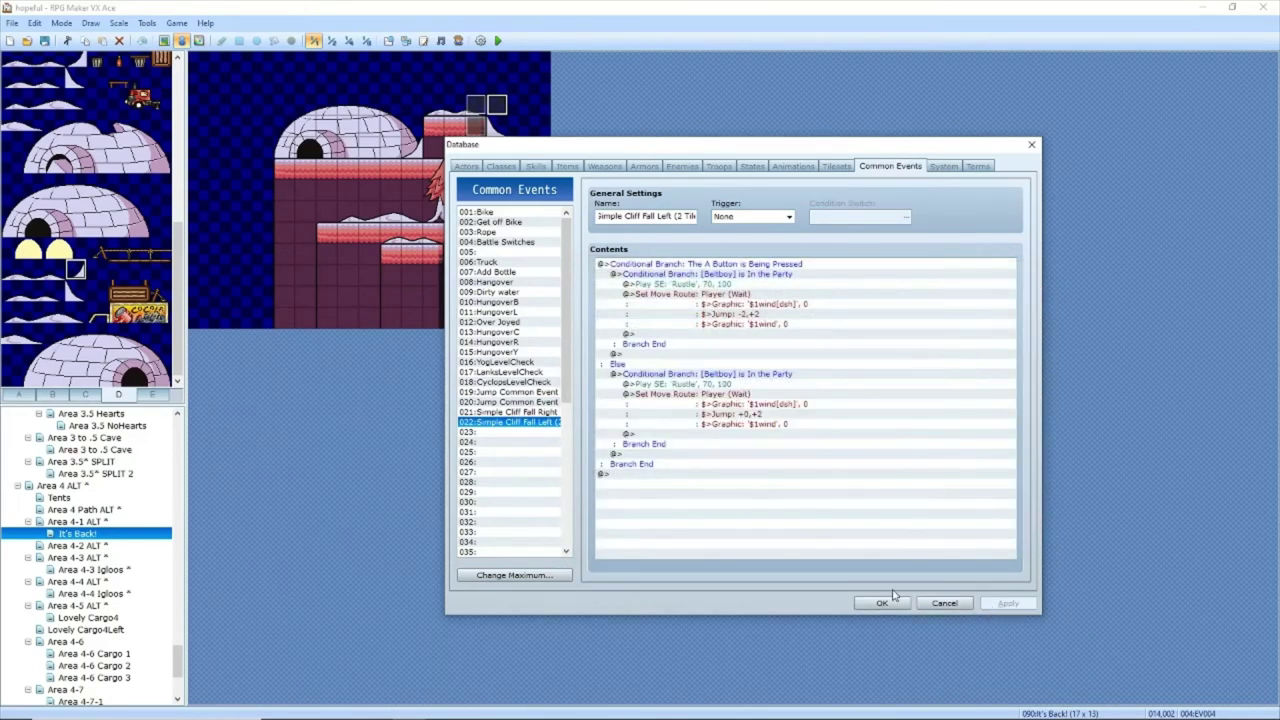
click(879, 603)
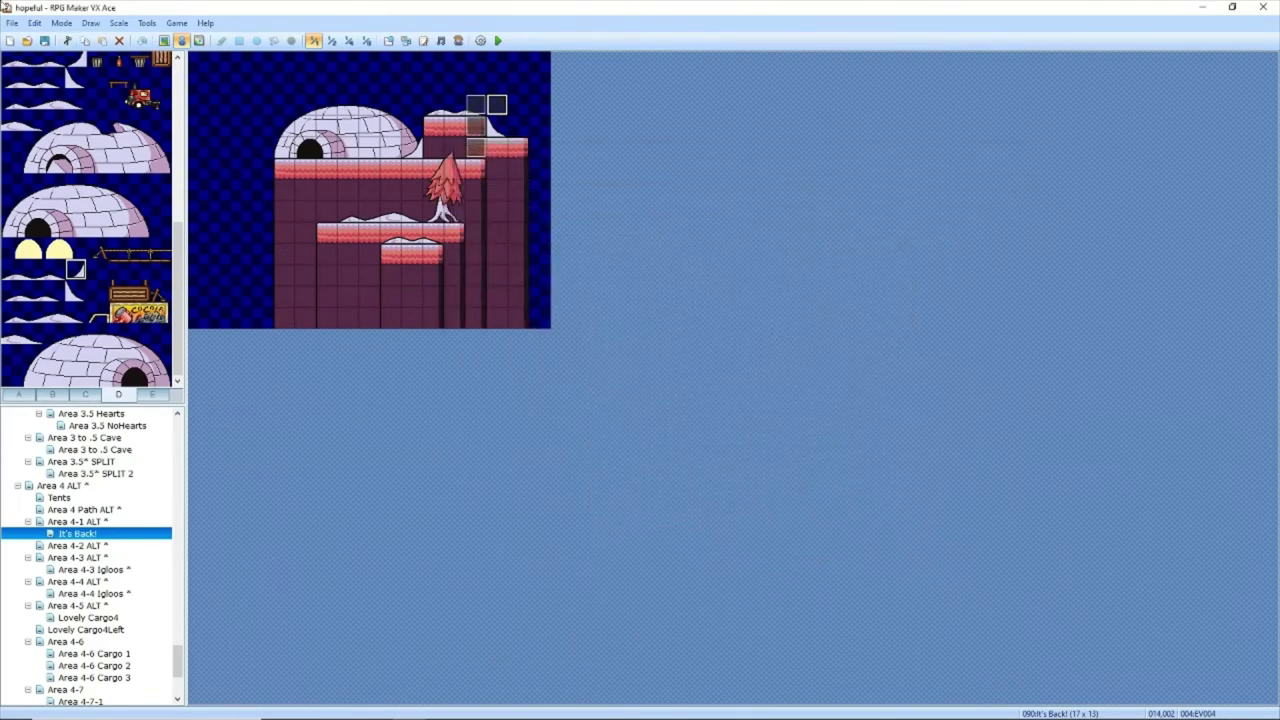
click(44, 41)
Step: Place a copy of the cliff-fall event at map tile 010,002 and make it call common event 022, Simple Cliff Fall Left (2 Tile)
double_click(412, 104)
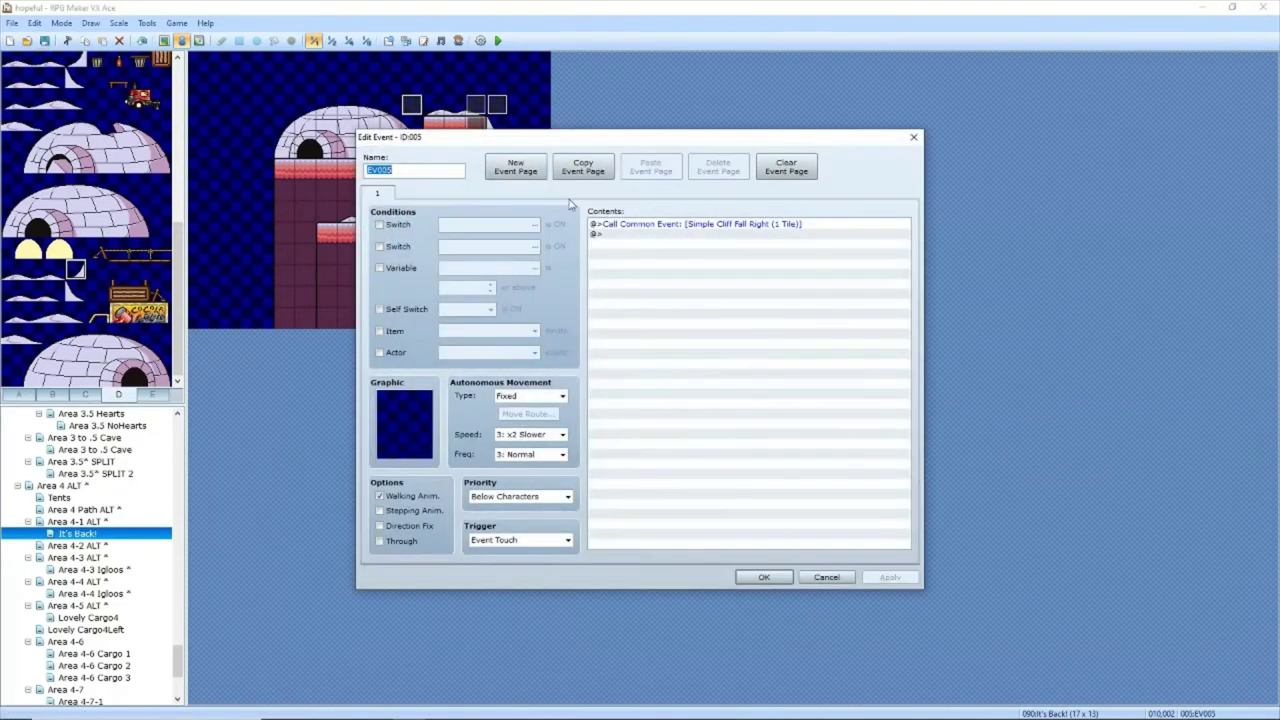
double_click(697, 226)
click(717, 394)
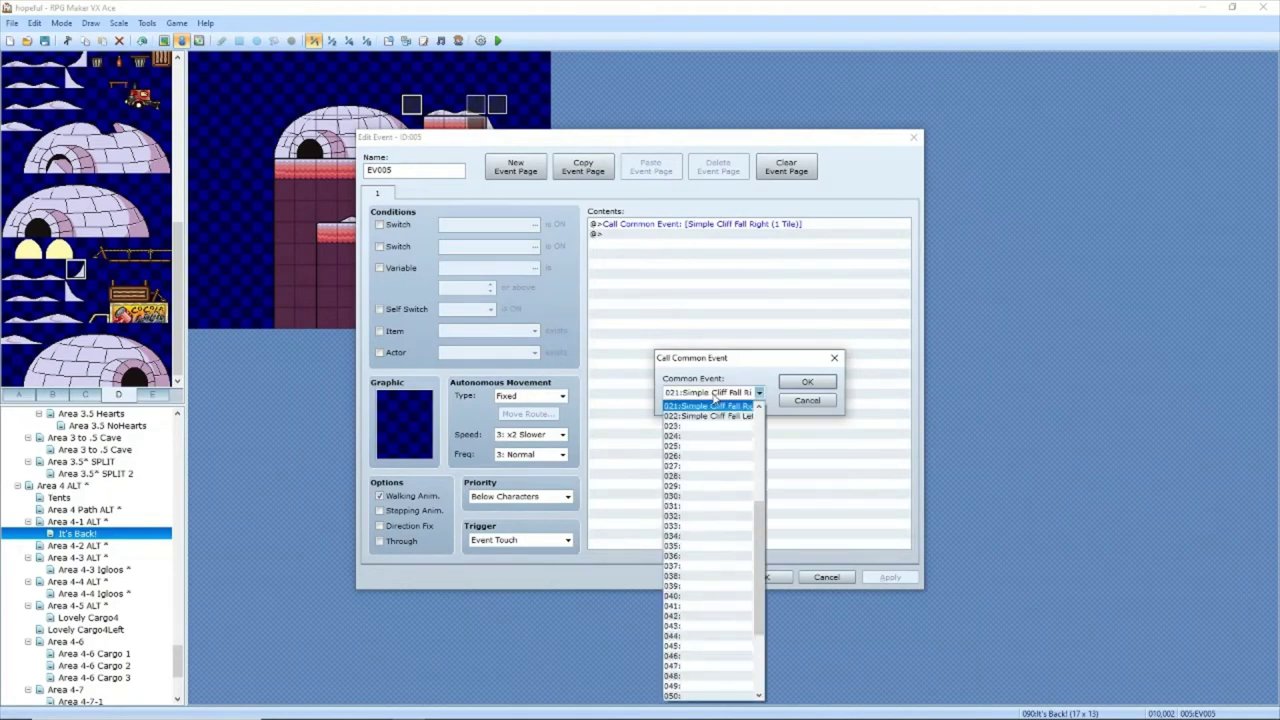
click(717, 416)
click(807, 382)
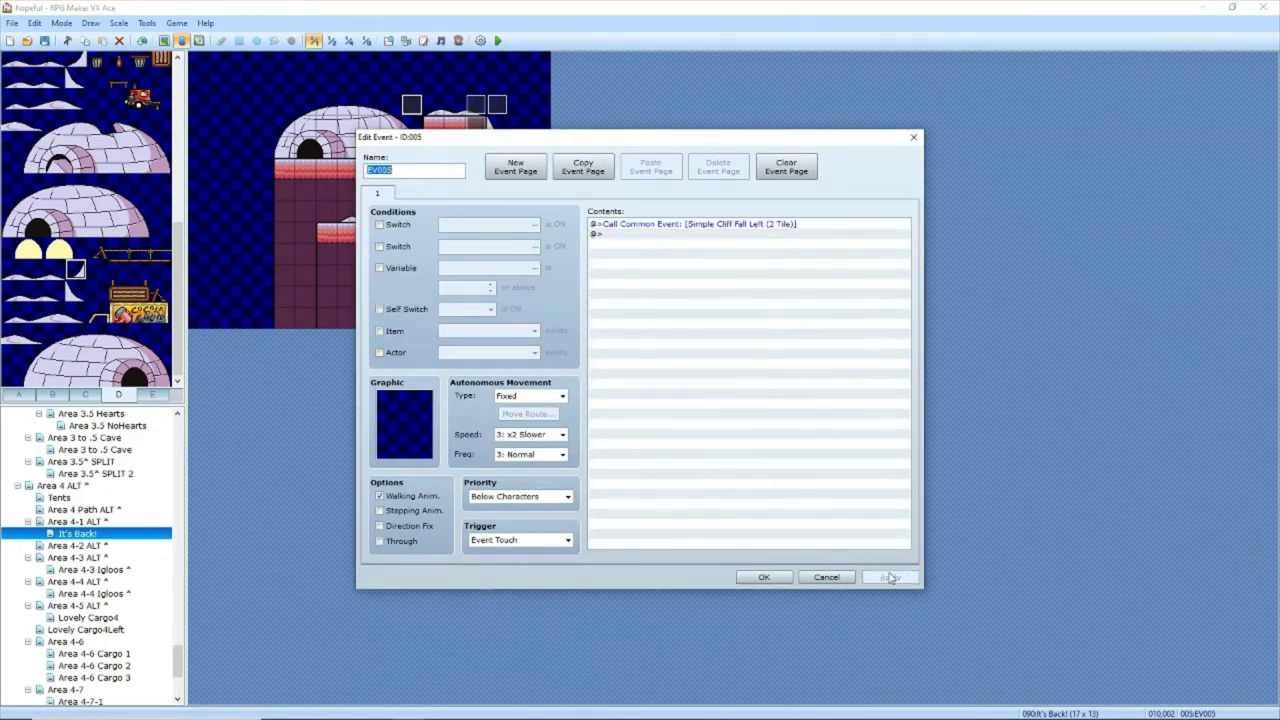
click(762, 577)
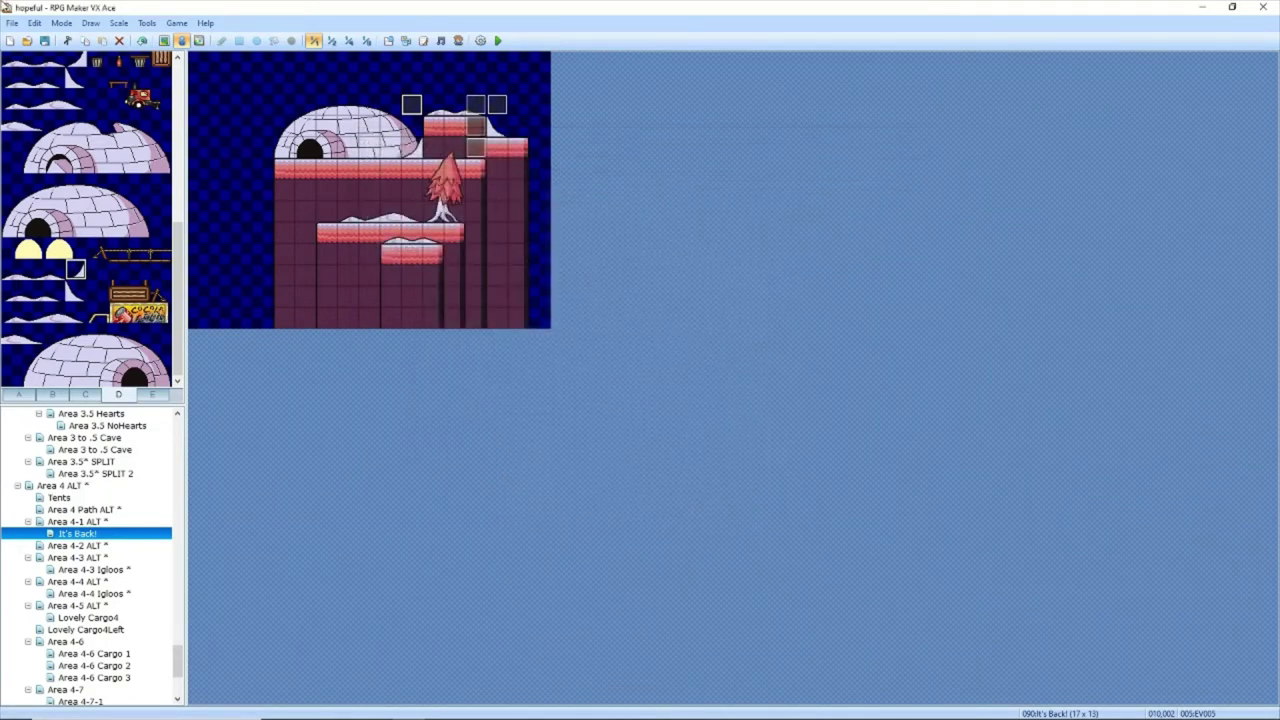
Step: Paste a copy of Simple Cliff Fall Left (2 Tile) into common event 023 in the database and rename it Simple Cliff Fall Left (1 Tile)
click(146, 22)
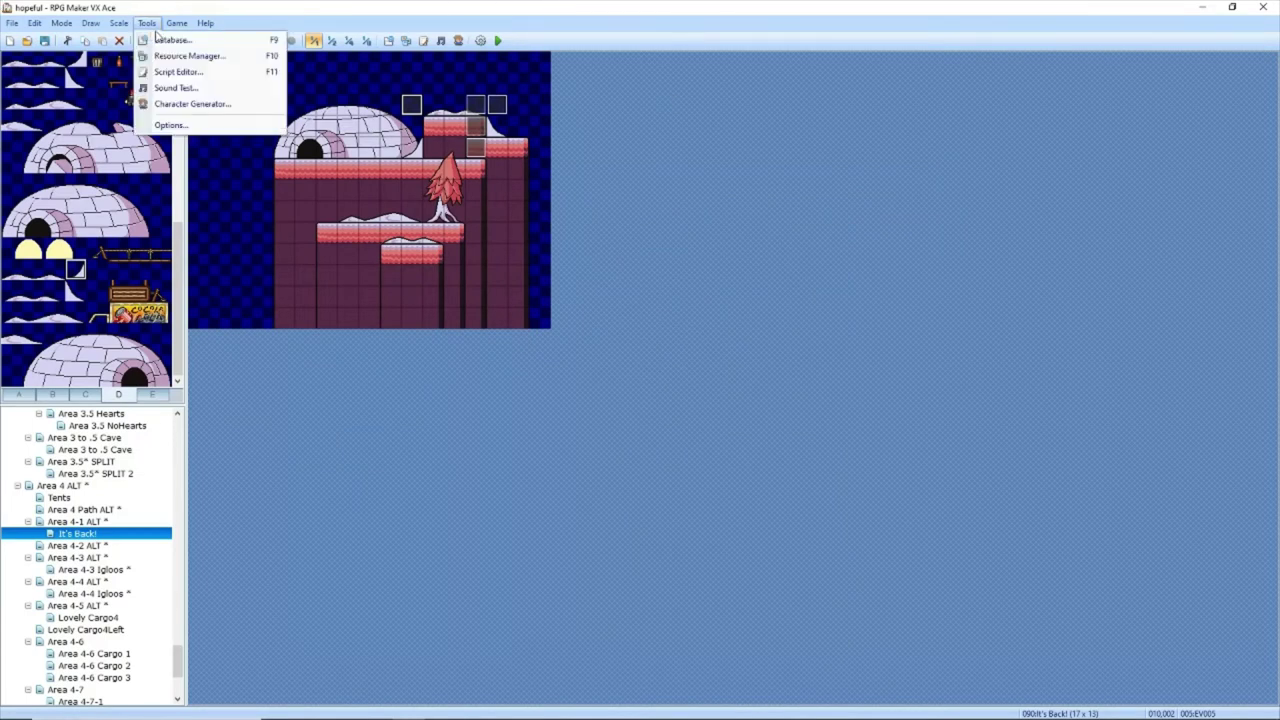
click(162, 40)
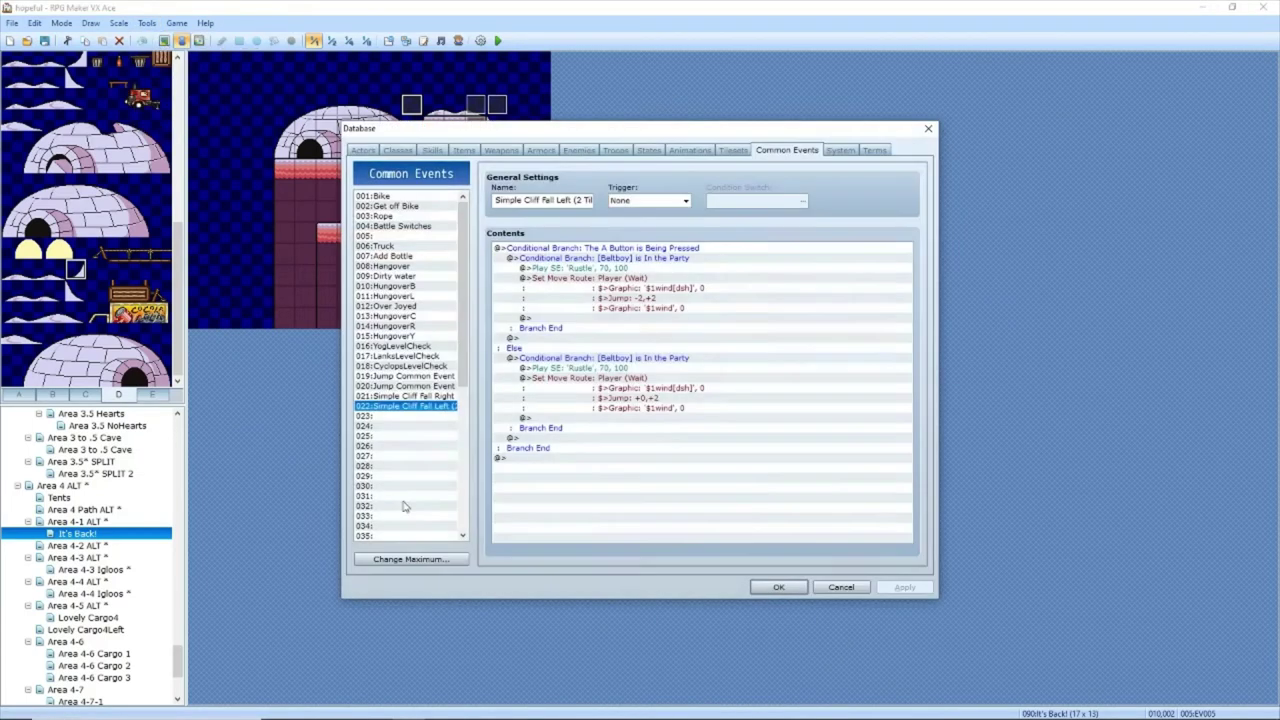
click(434, 416)
key(ctrl+v)
drag(496, 200, 590, 200)
click(572, 200)
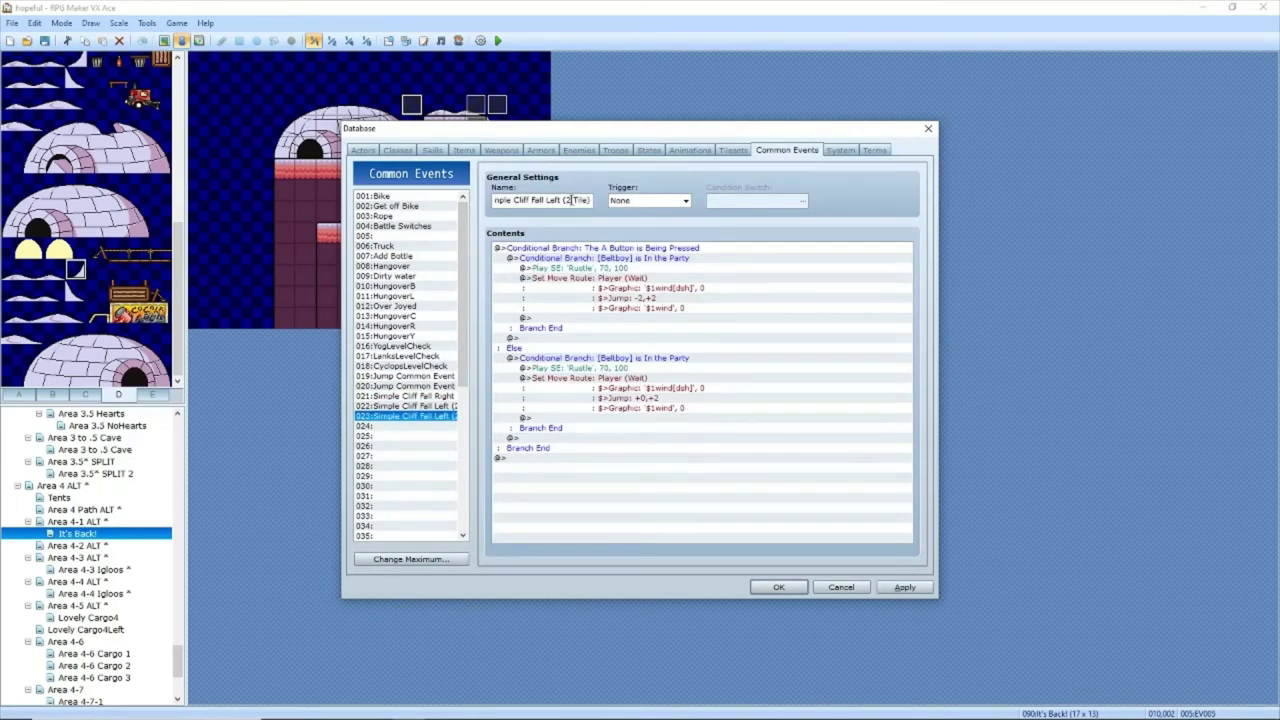
Step: Set the Y+ value of the player's jump in the A-button branch of Simple Cliff Fall Left (1 Tile) to 1
double_click(617, 281)
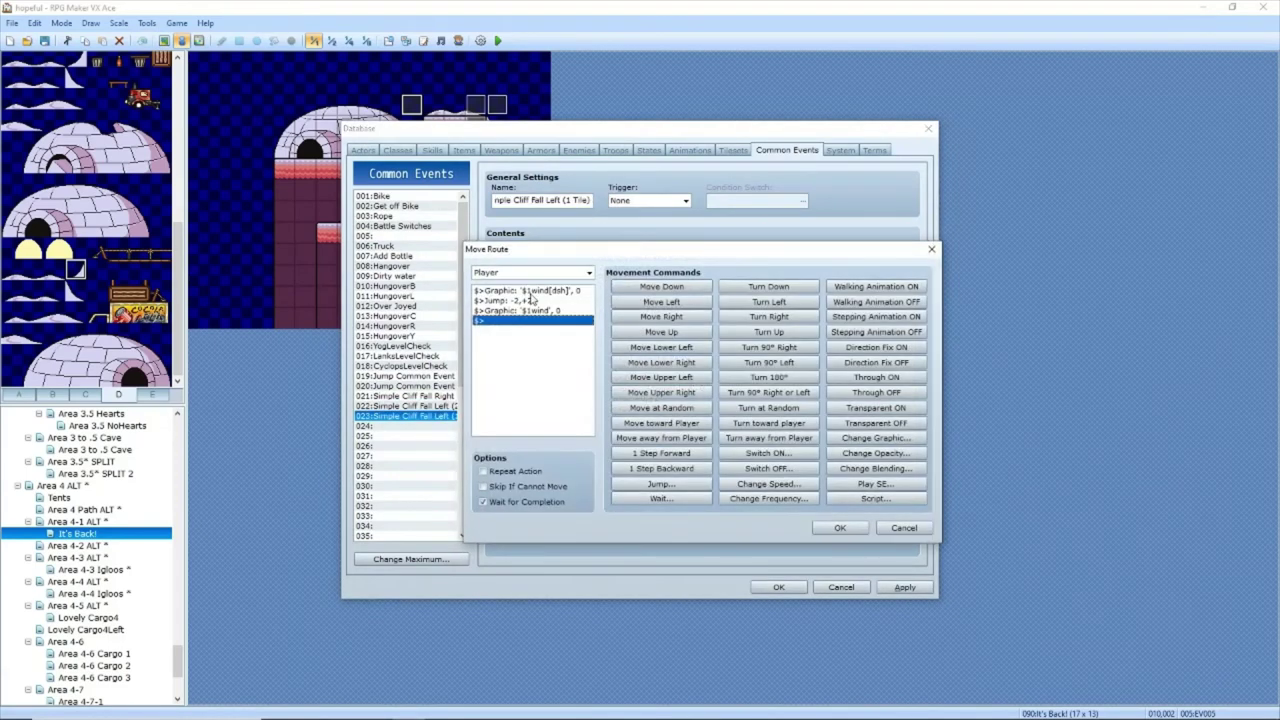
double_click(535, 300)
key(Tab)
text(1)
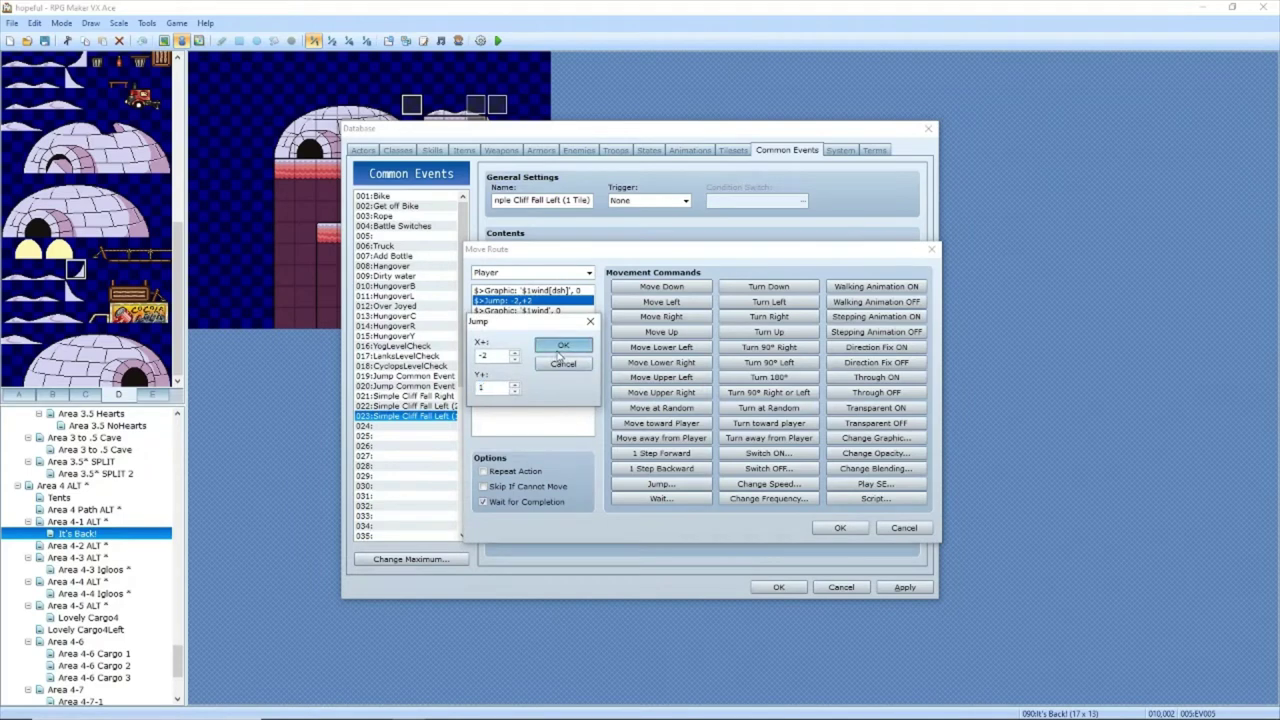
click(563, 345)
click(840, 528)
Step: Set the Y+ value of the Else-branch jump in Simple Cliff Fall Left (1 Tile) to 1 and save the database
click(752, 398)
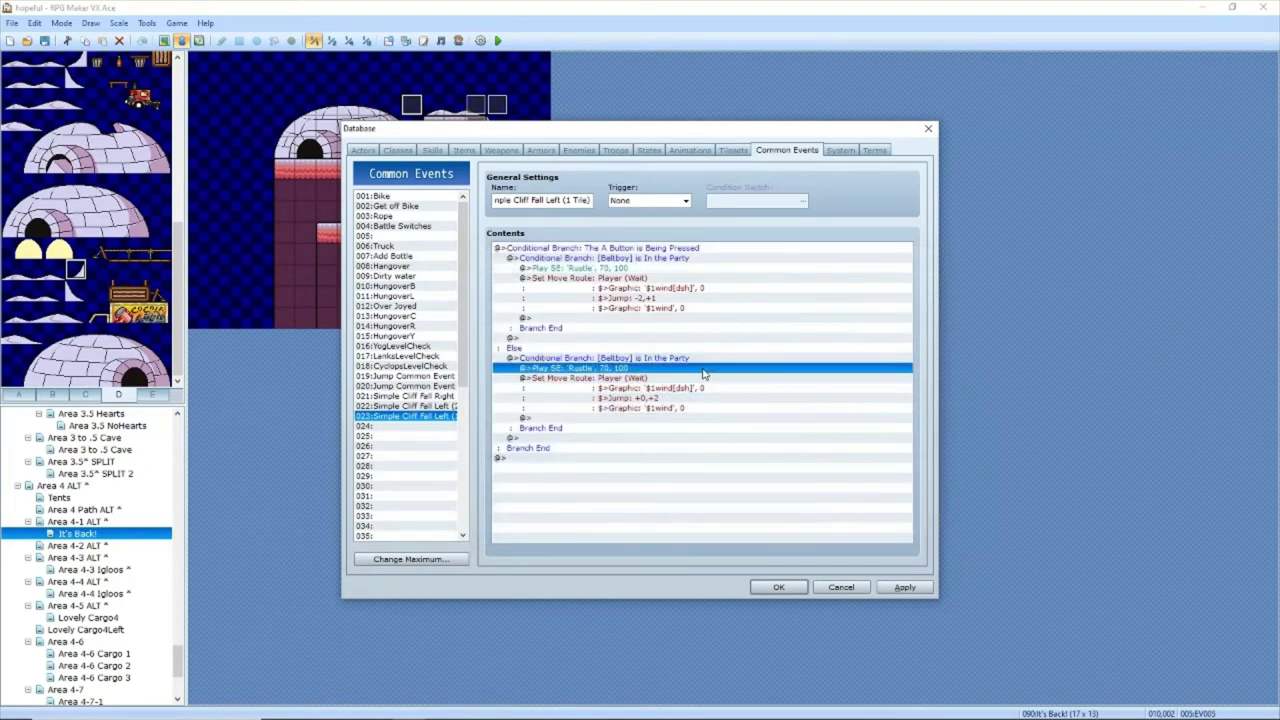
double_click(617, 378)
click(521, 300)
double_click(521, 300)
key(Tab)
text(1)
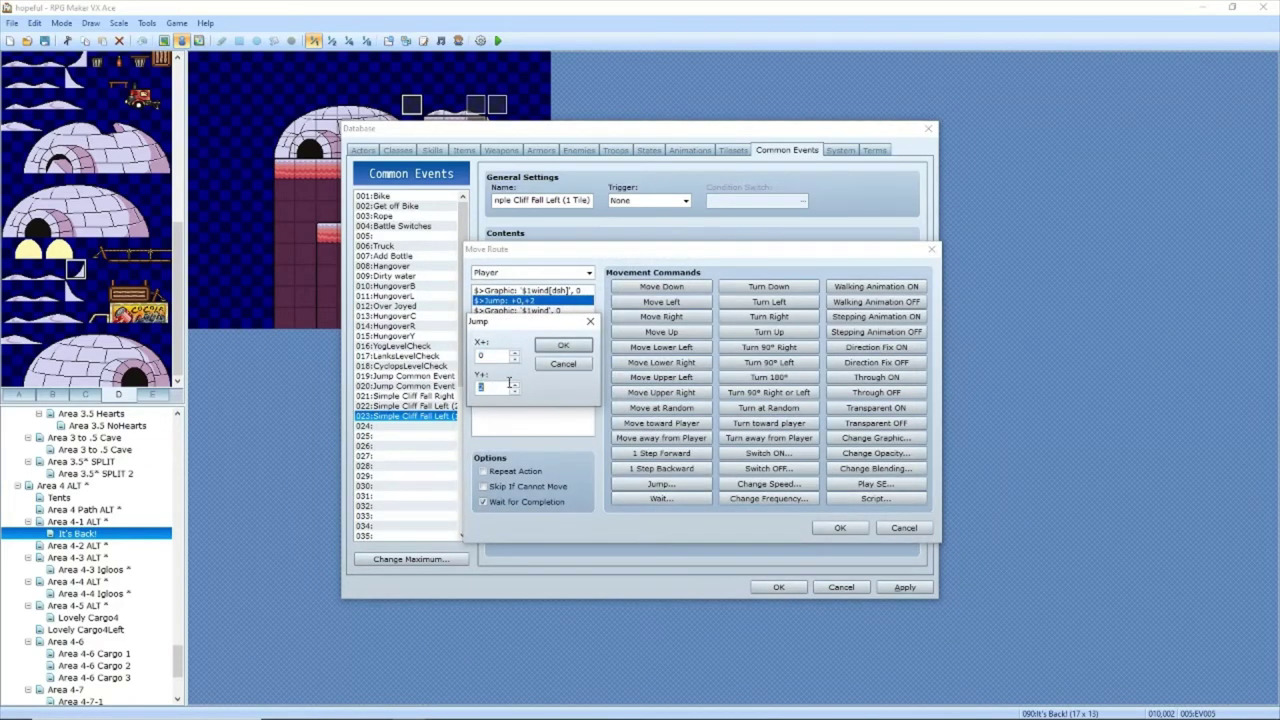
click(563, 347)
click(863, 528)
click(904, 587)
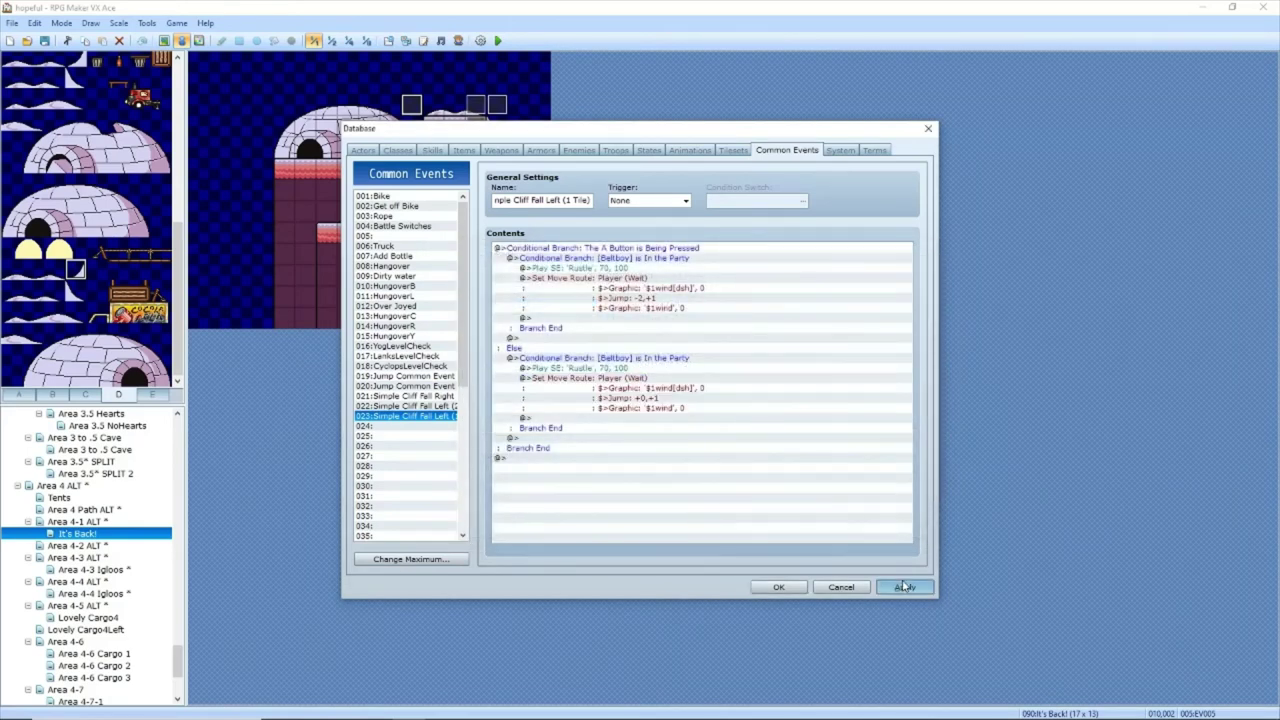
click(776, 587)
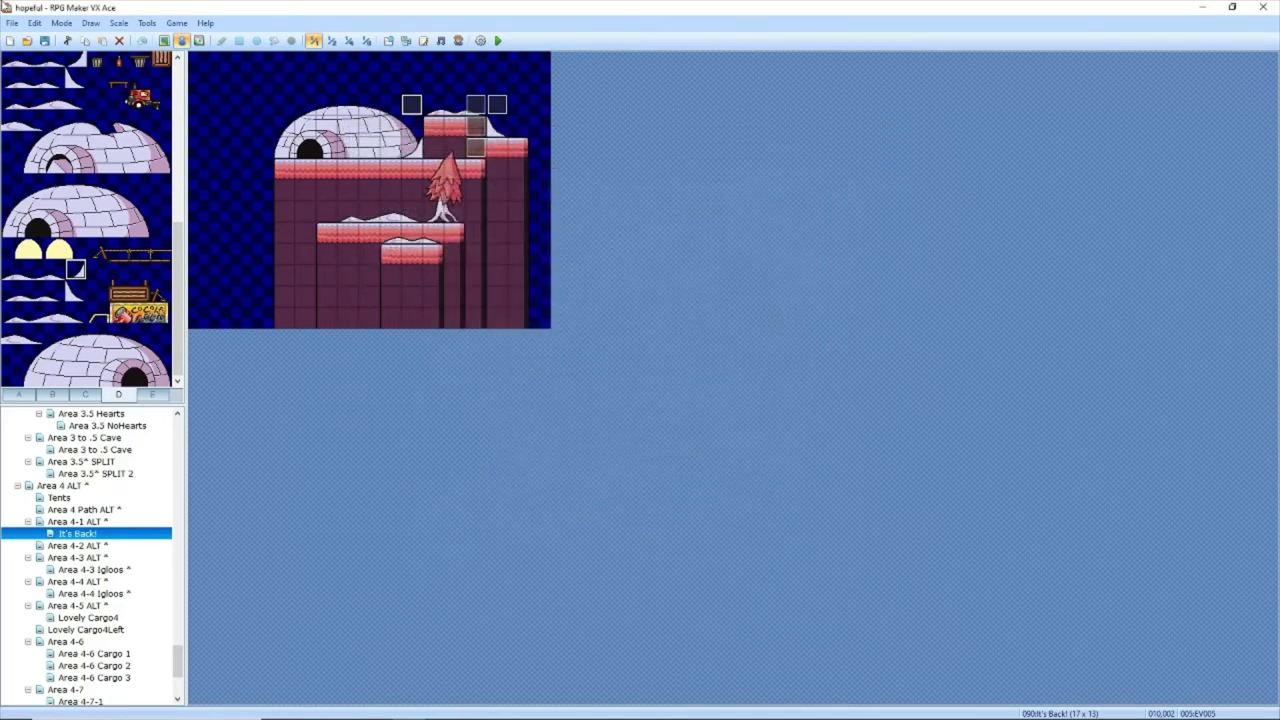
Step: Paste the cliff-fall event at map tile 012,003 and make it call common event 023, Simple Cliff Fall Left (1 Tile)
click(458, 127)
key(ctrl+v)
double_click(458, 127)
double_click(686, 226)
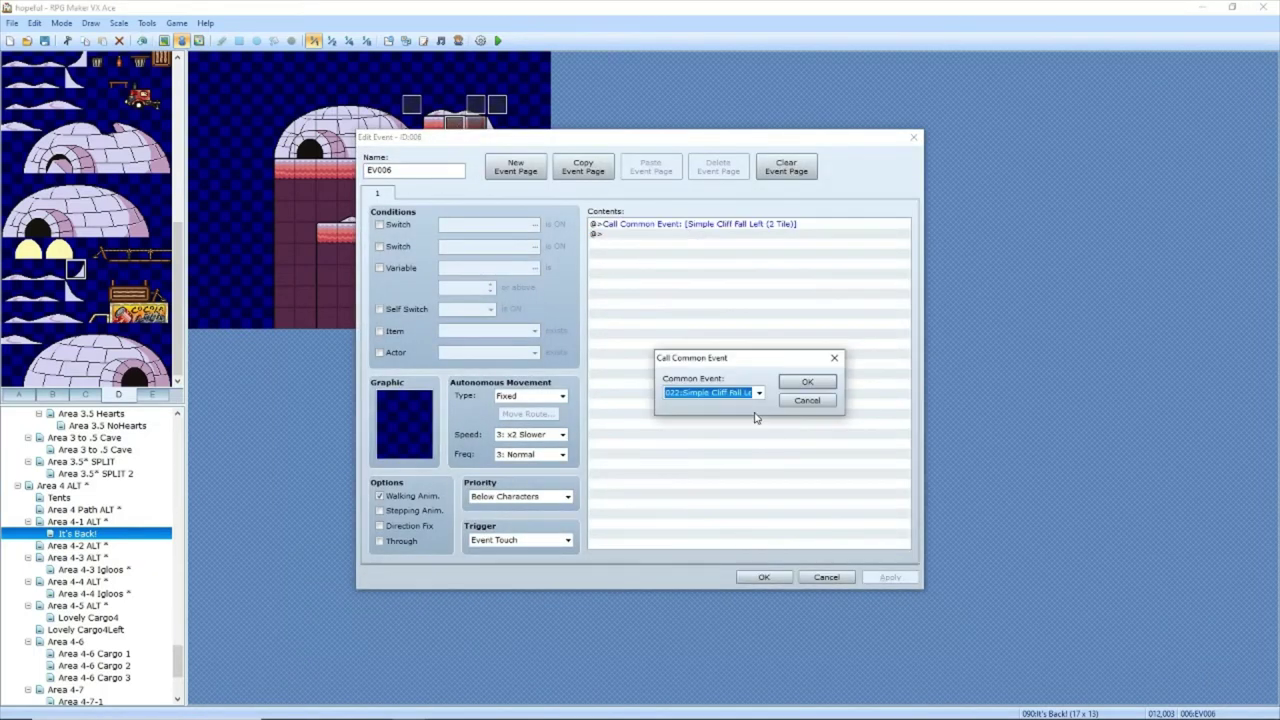
click(757, 393)
click(745, 408)
click(807, 382)
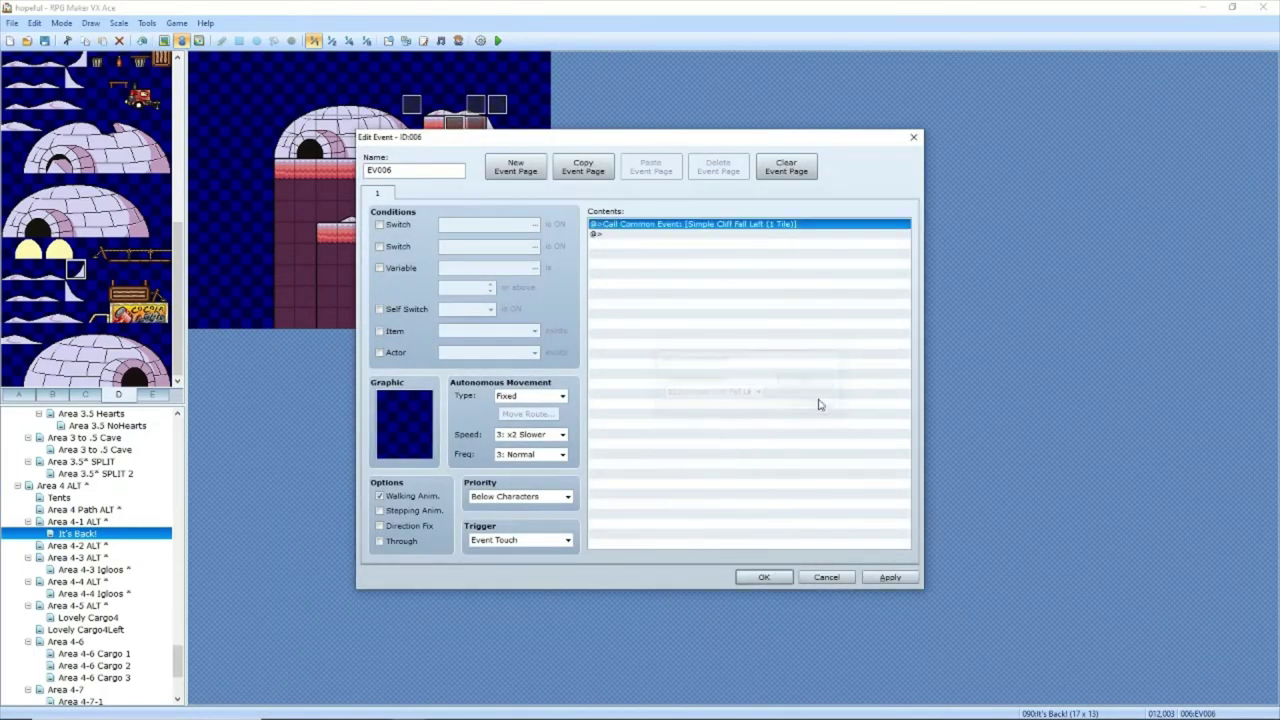
click(763, 577)
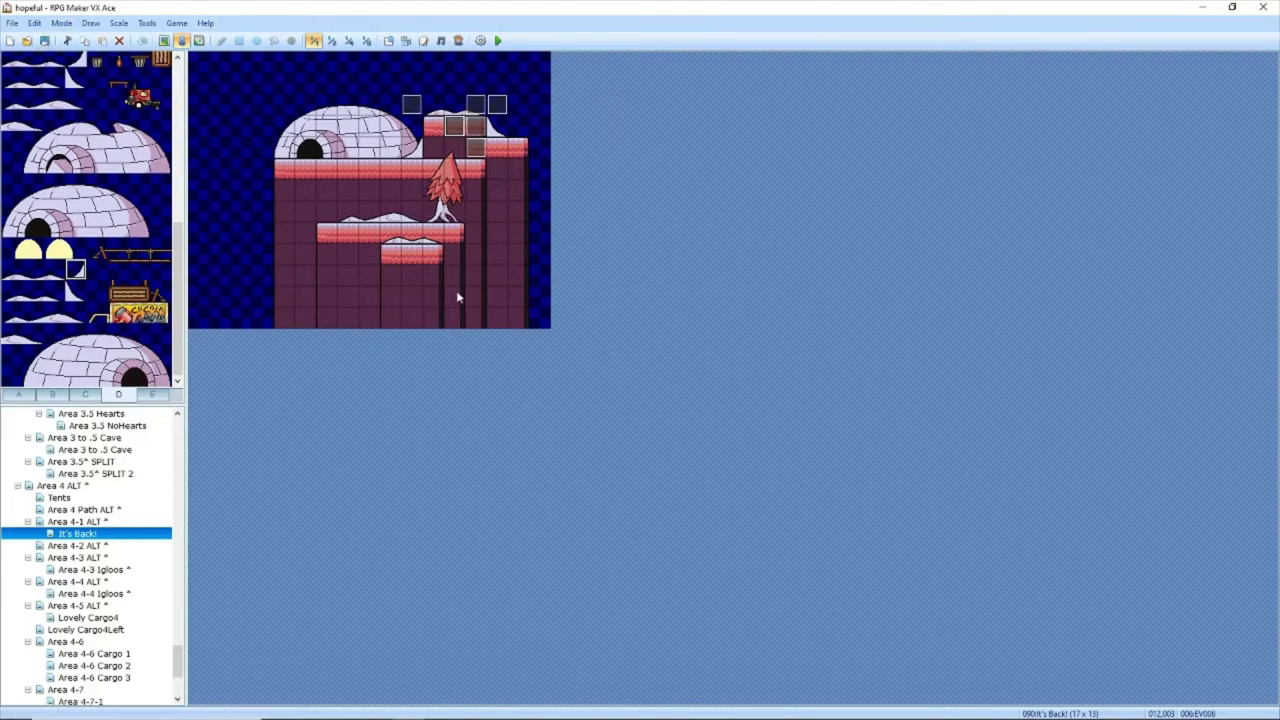
Step: Review the sound, graphic and jump commands of the three Simple Cliff Fall common events in the database and close it
click(146, 22)
click(165, 38)
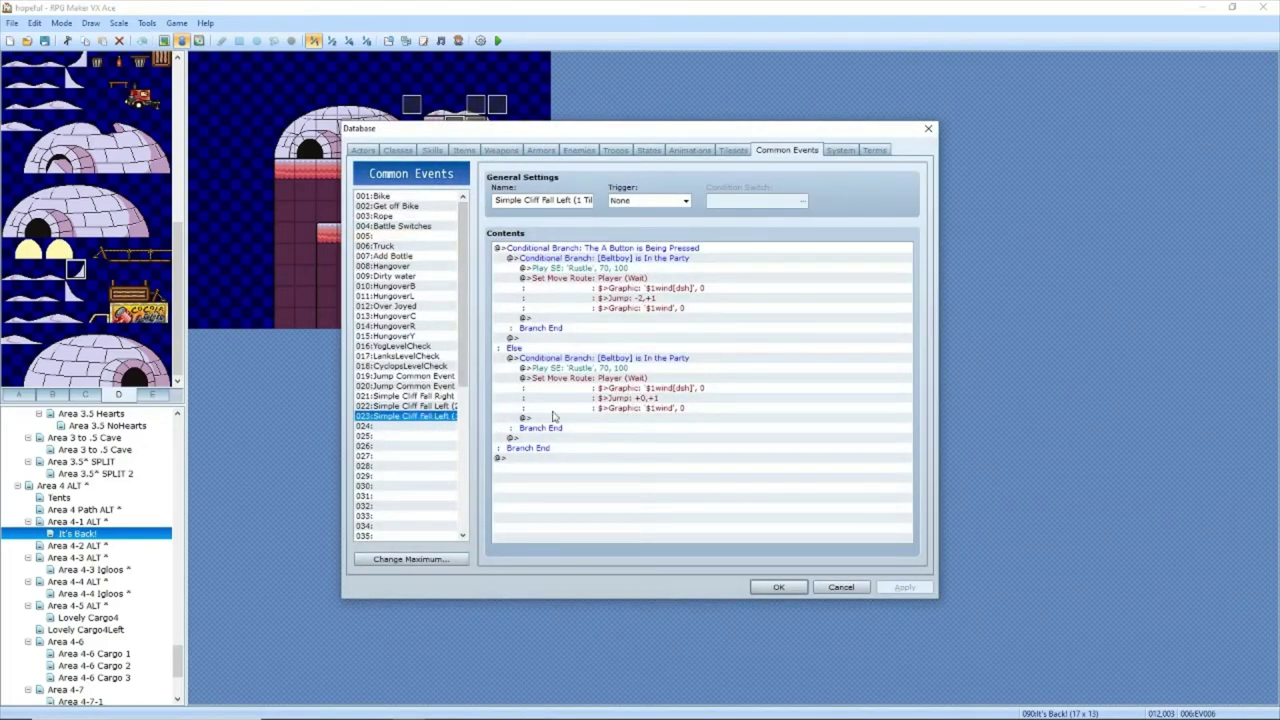
click(640, 287)
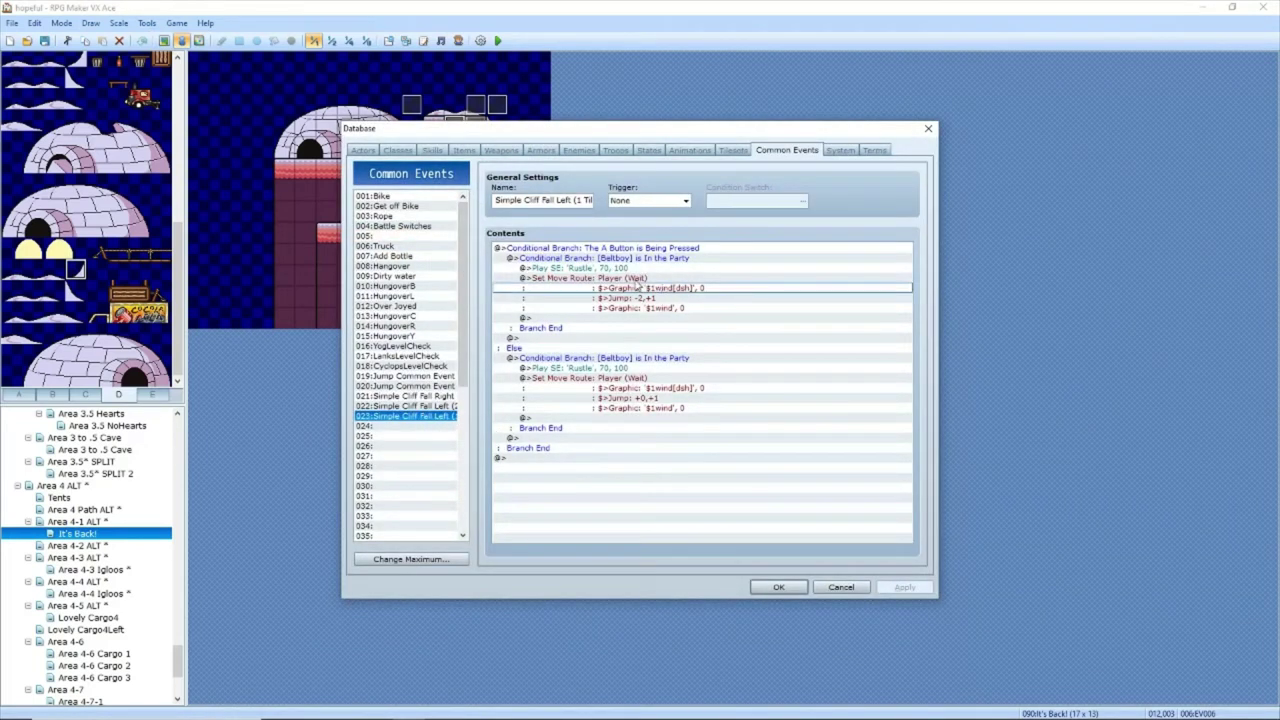
click(636, 285)
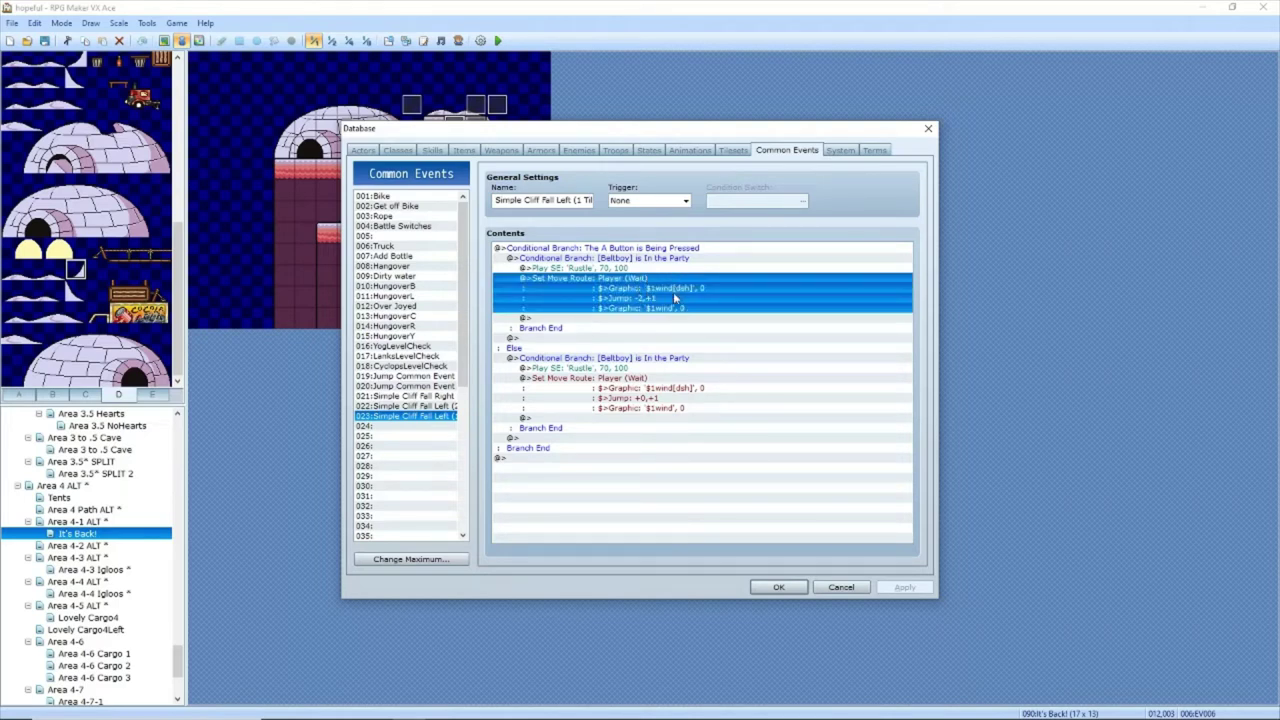
click(677, 292)
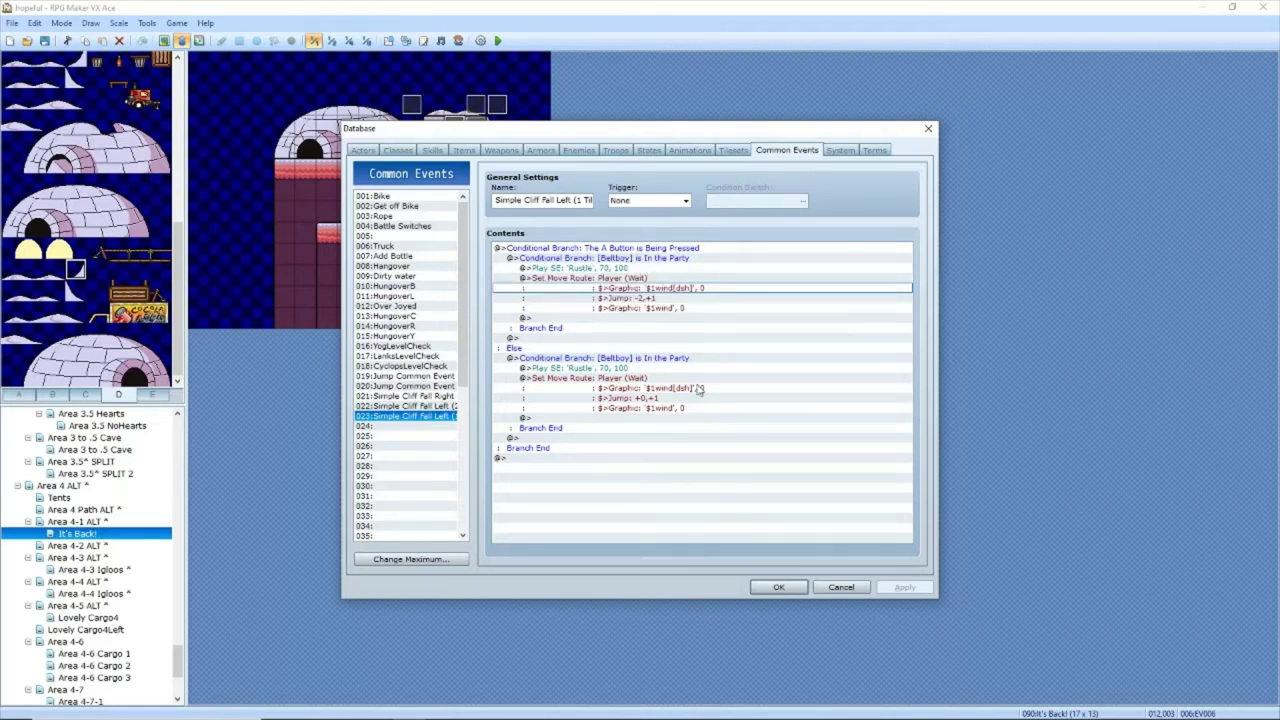
click(653, 298)
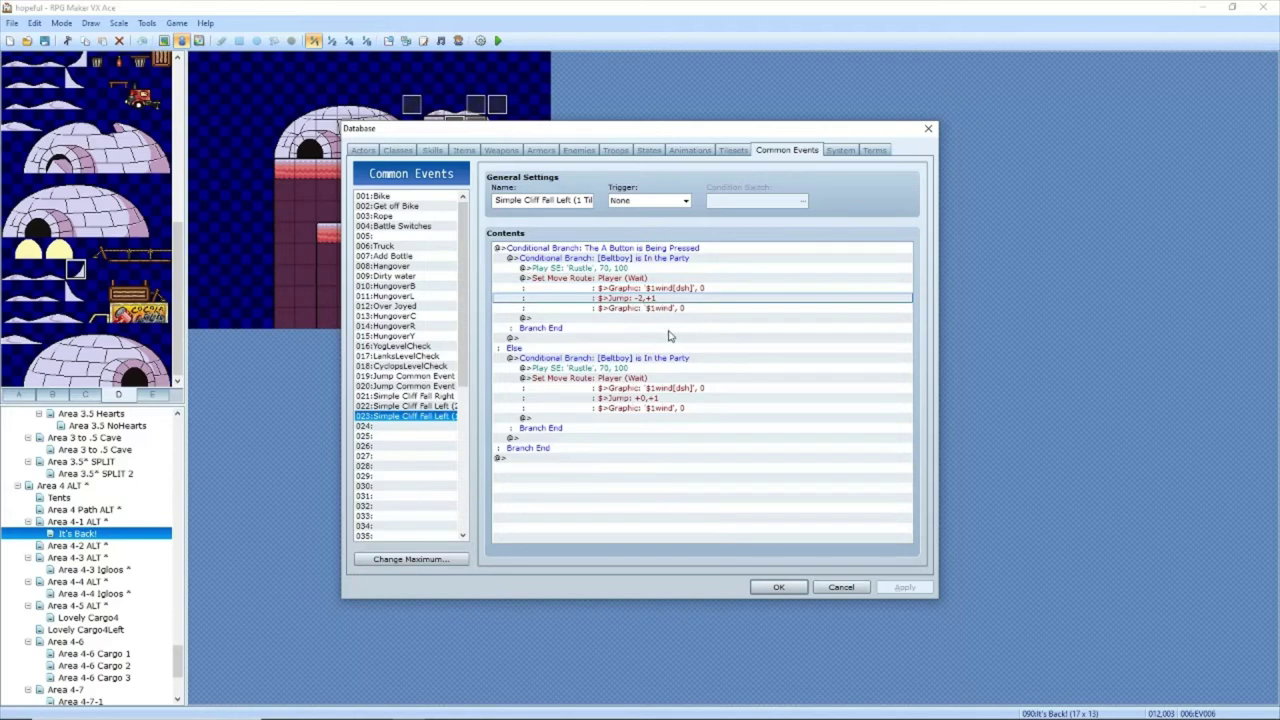
click(651, 309)
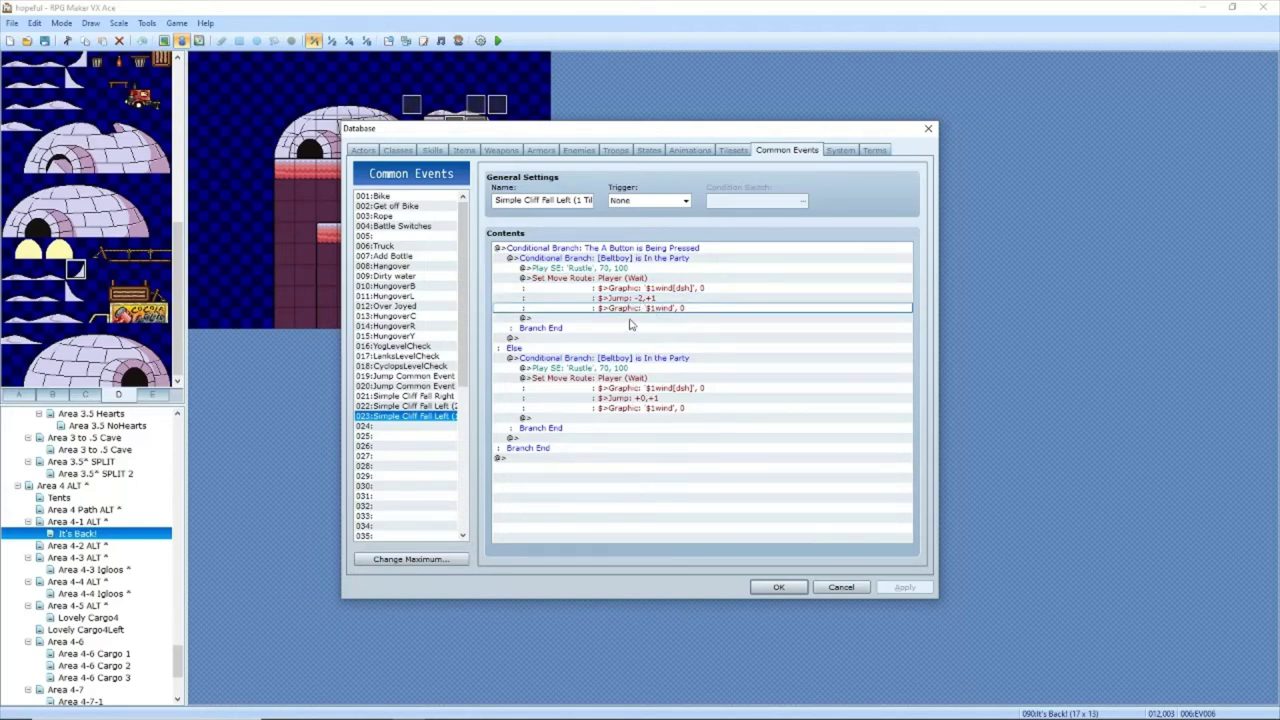
click(626, 268)
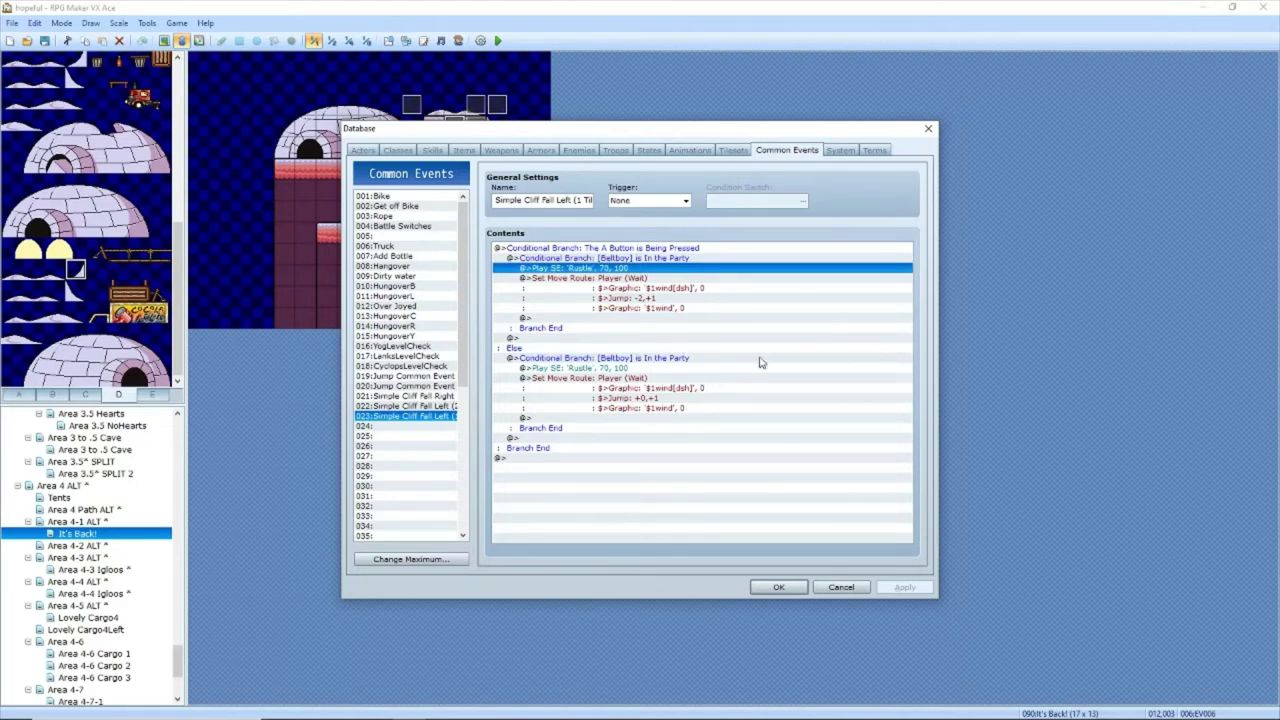
click(424, 407)
click(419, 397)
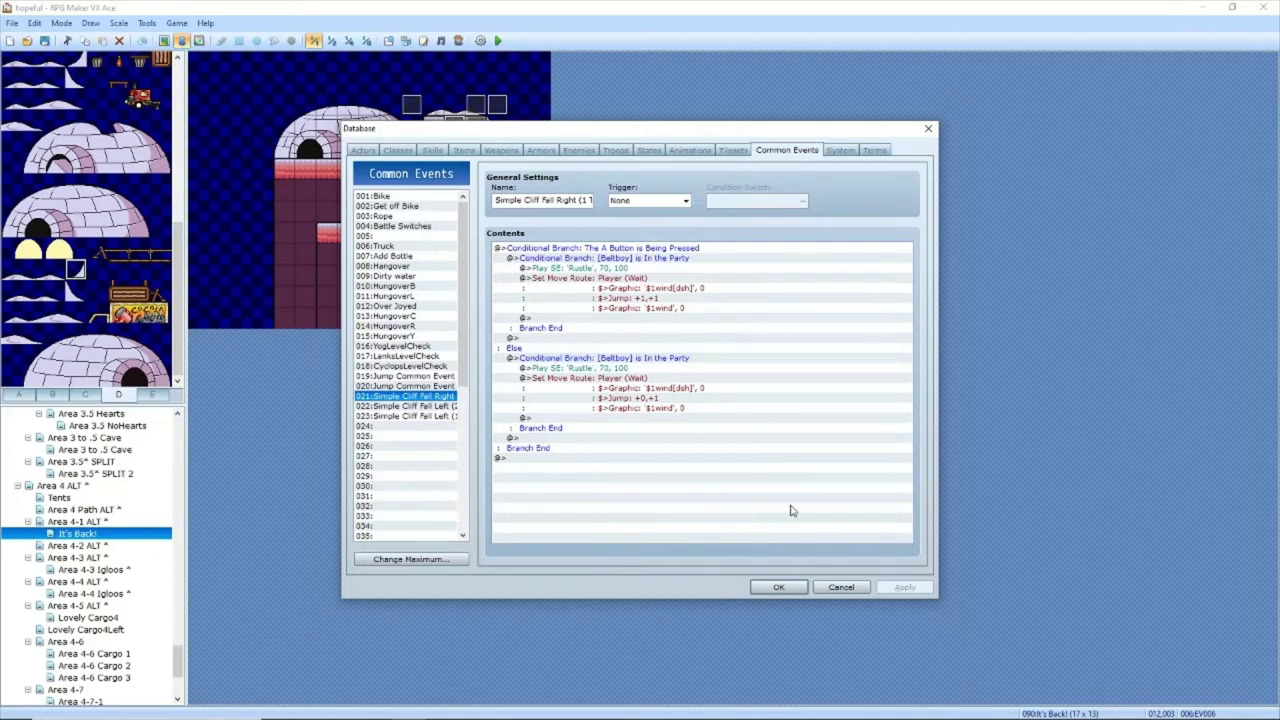
click(778, 586)
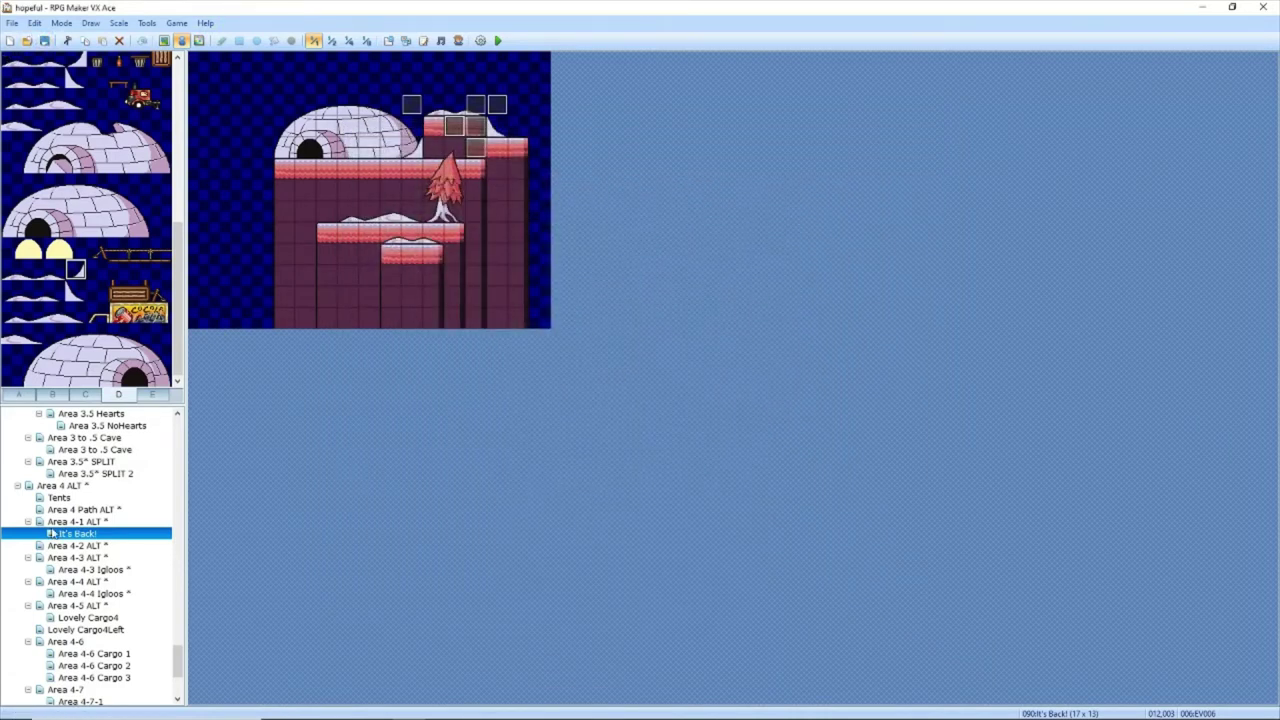
Step: Open the Area 4-1 ALT map and copy the death-fall commands from the event at tile 004,017
click(88, 521)
double_click(282, 430)
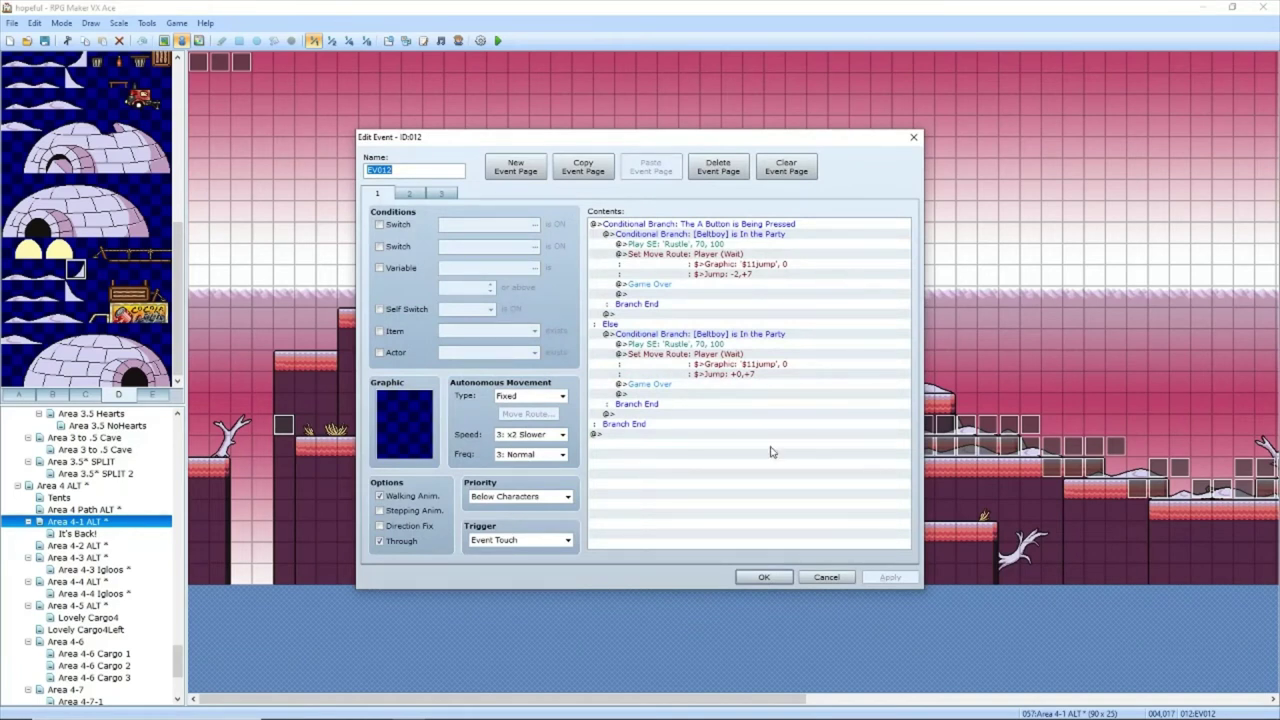
click(708, 224)
click(764, 577)
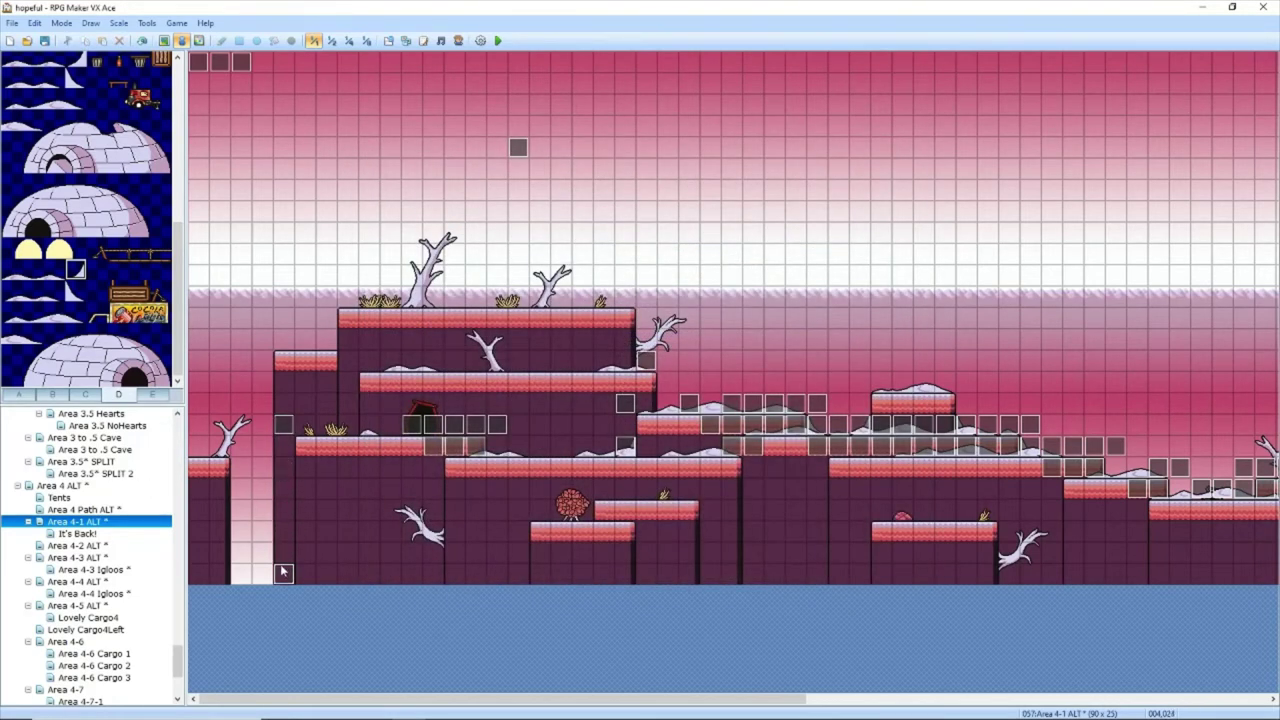
Step: Compare the jump and Game Over commands of the cliff-fall events across the Area 4-1 ALT map
double_click(443, 445)
key(Escape)
double_click(284, 424)
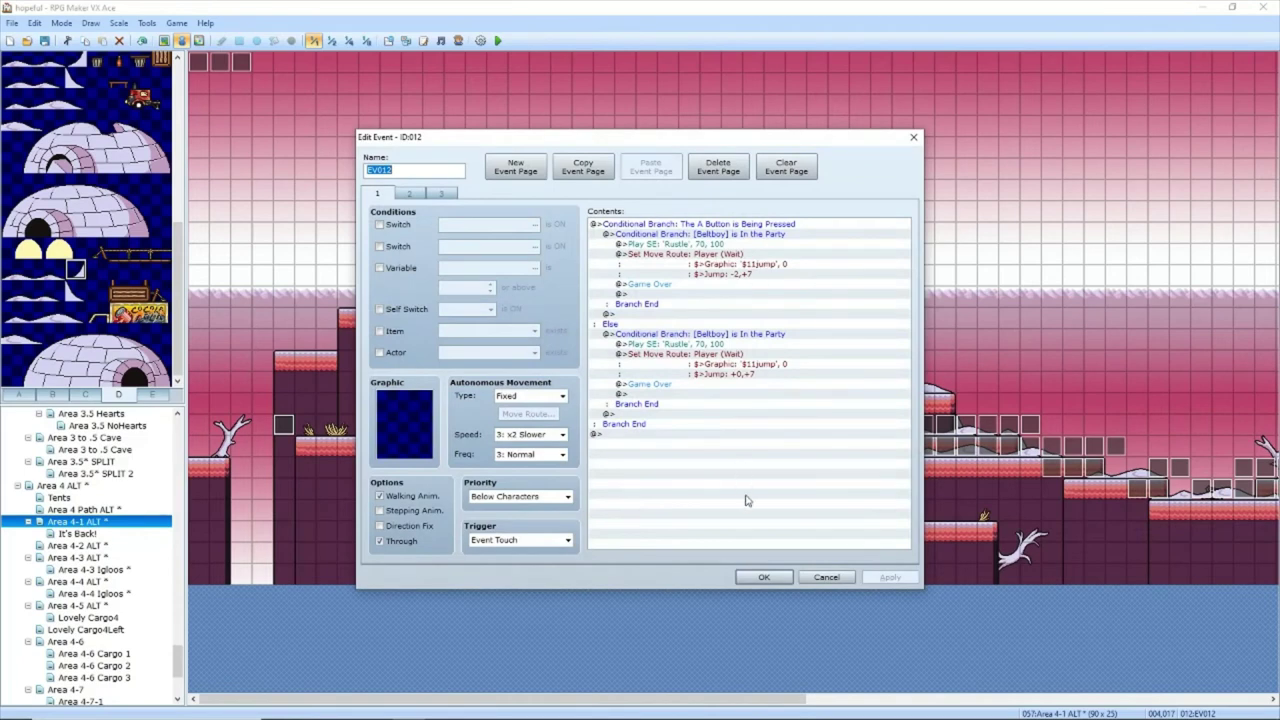
click(812, 577)
click(437, 455)
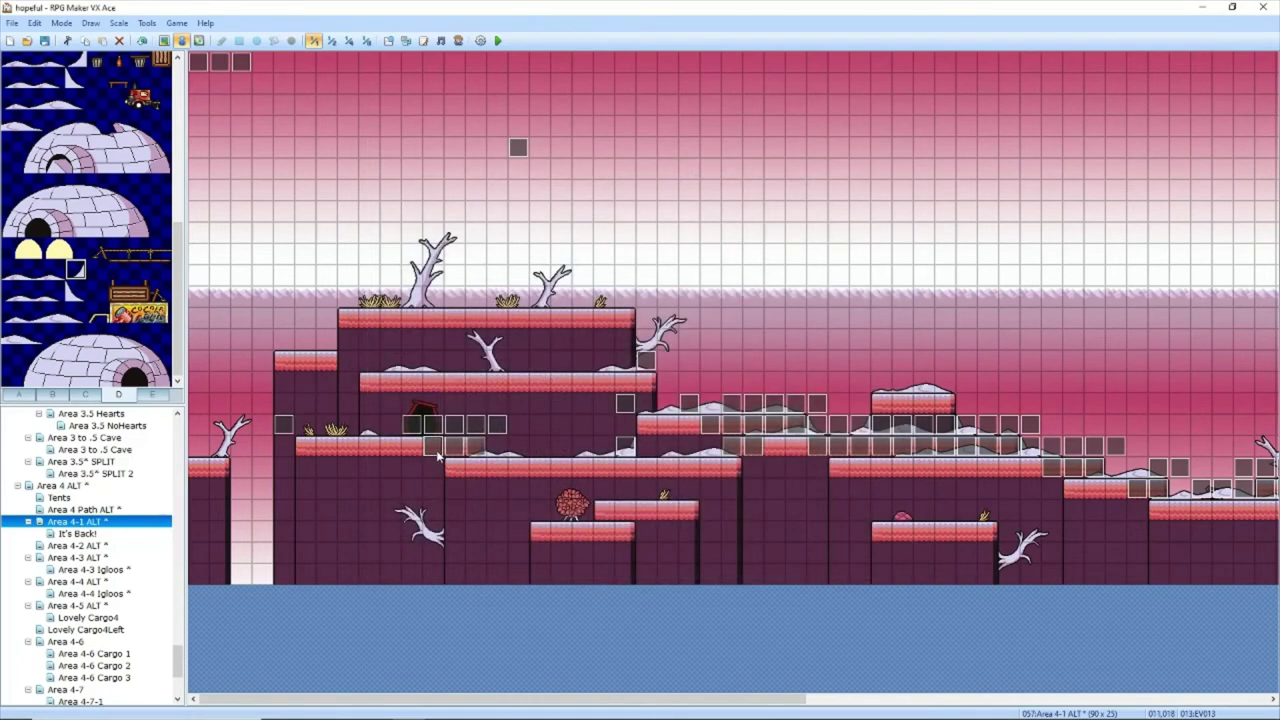
double_click(285, 425)
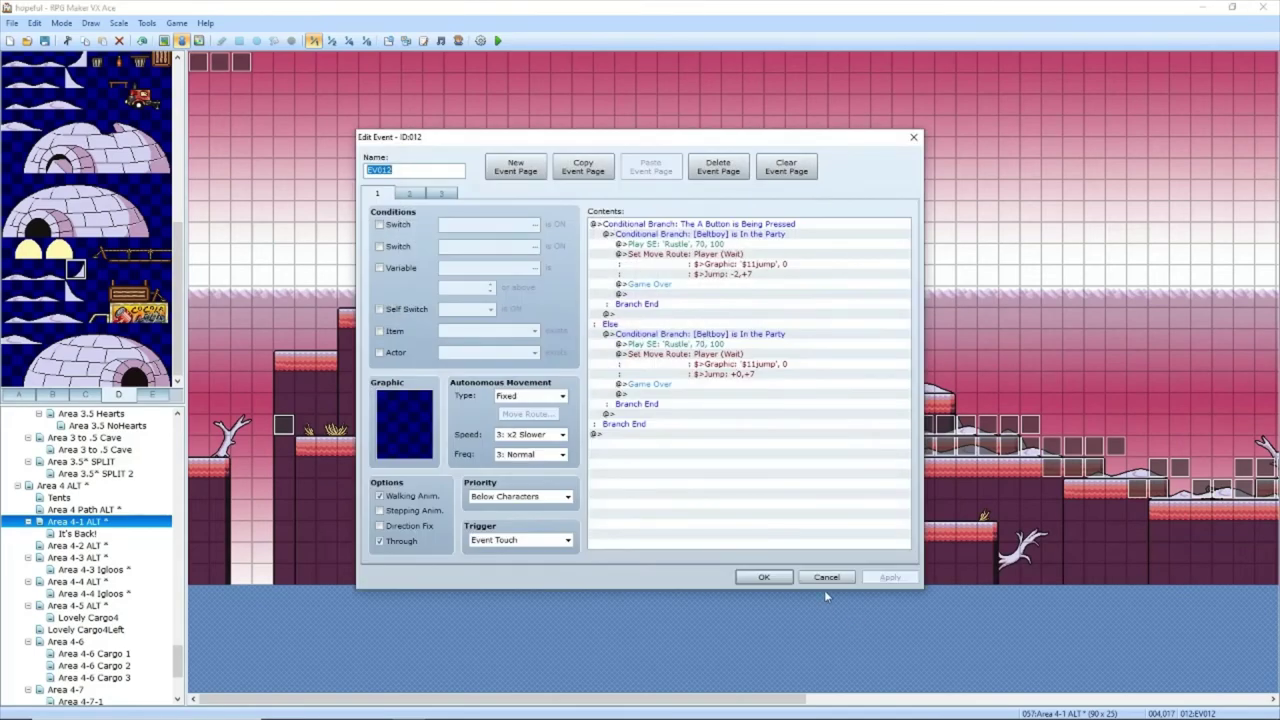
click(826, 578)
click(432, 448)
double_click(437, 455)
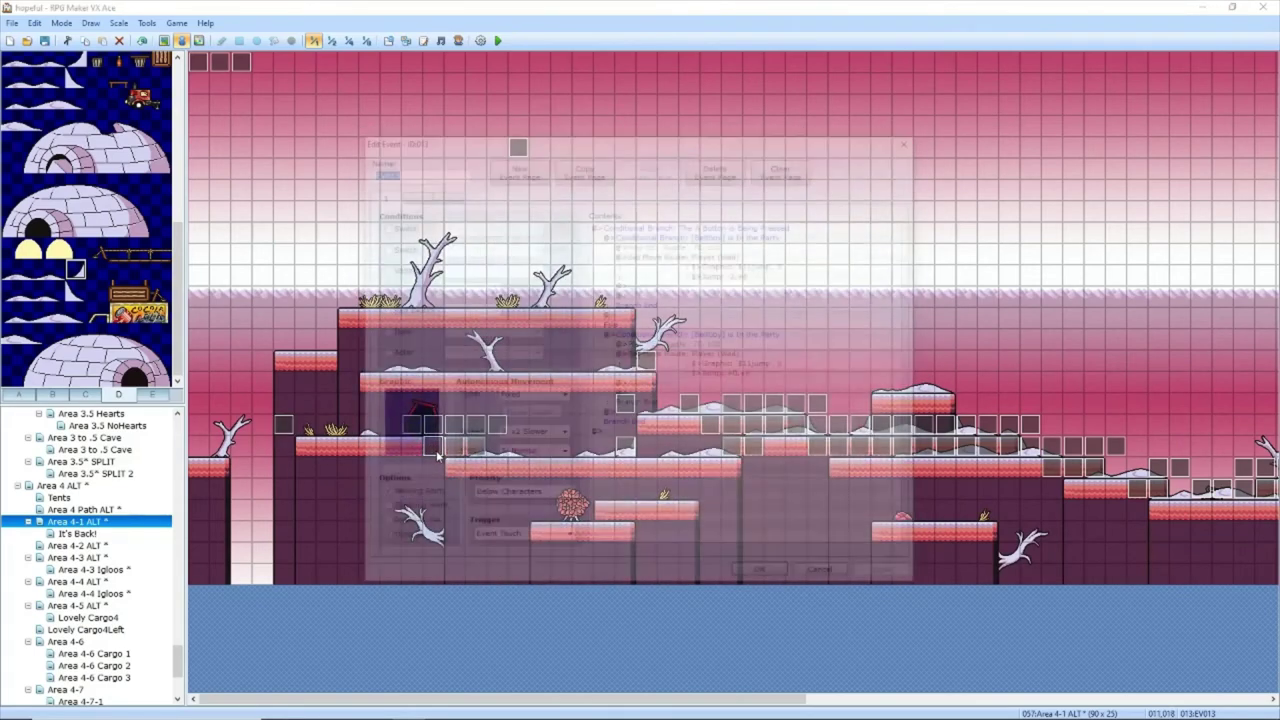
click(826, 578)
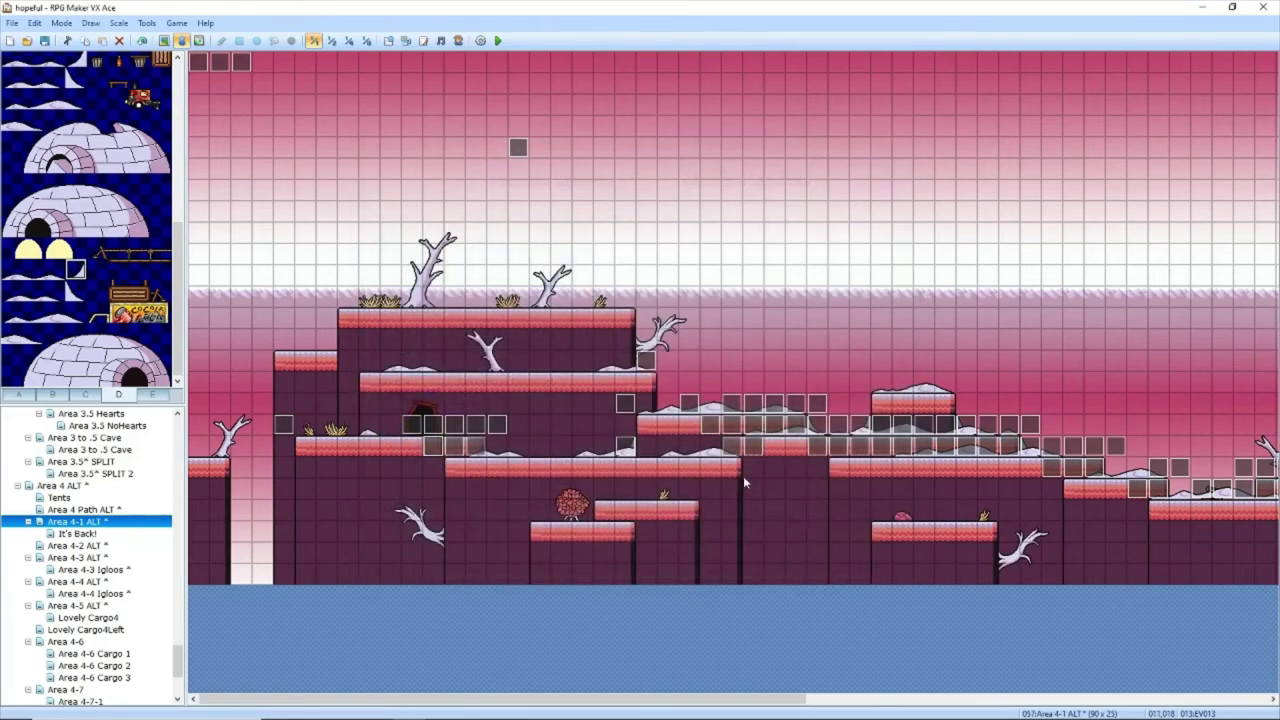
double_click(814, 448)
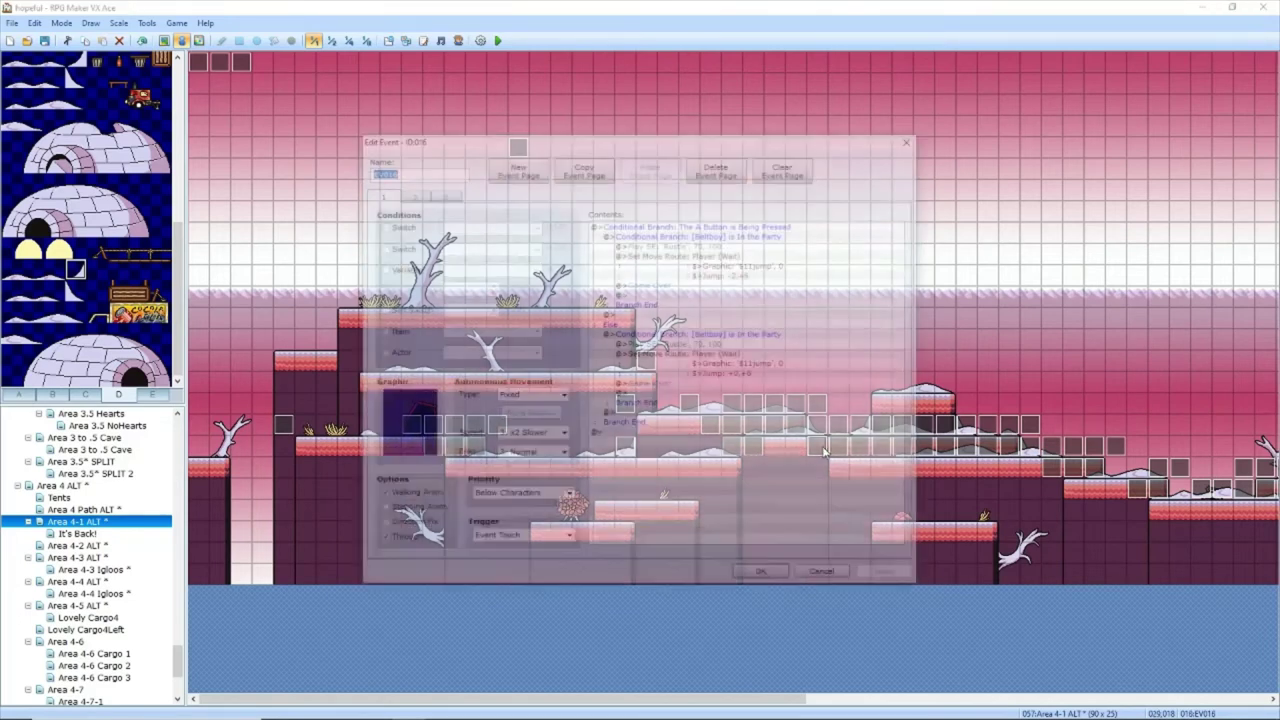
click(826, 577)
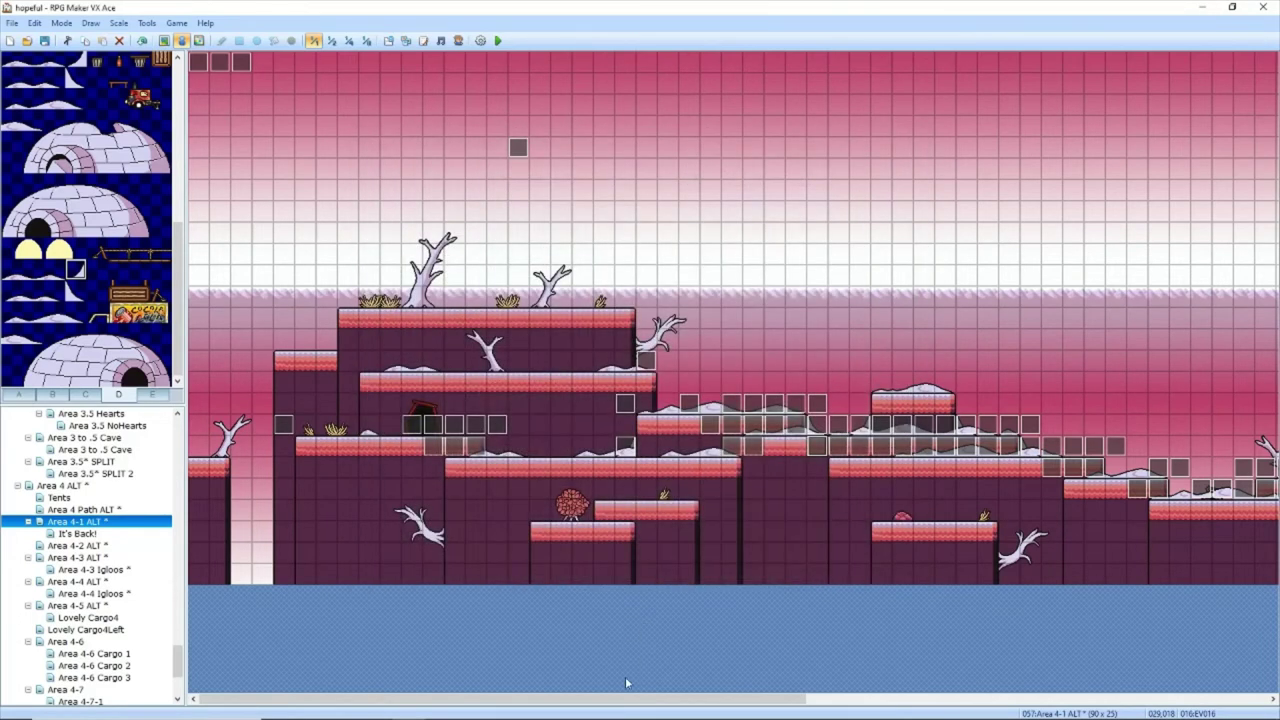
drag(622, 699, 702, 705)
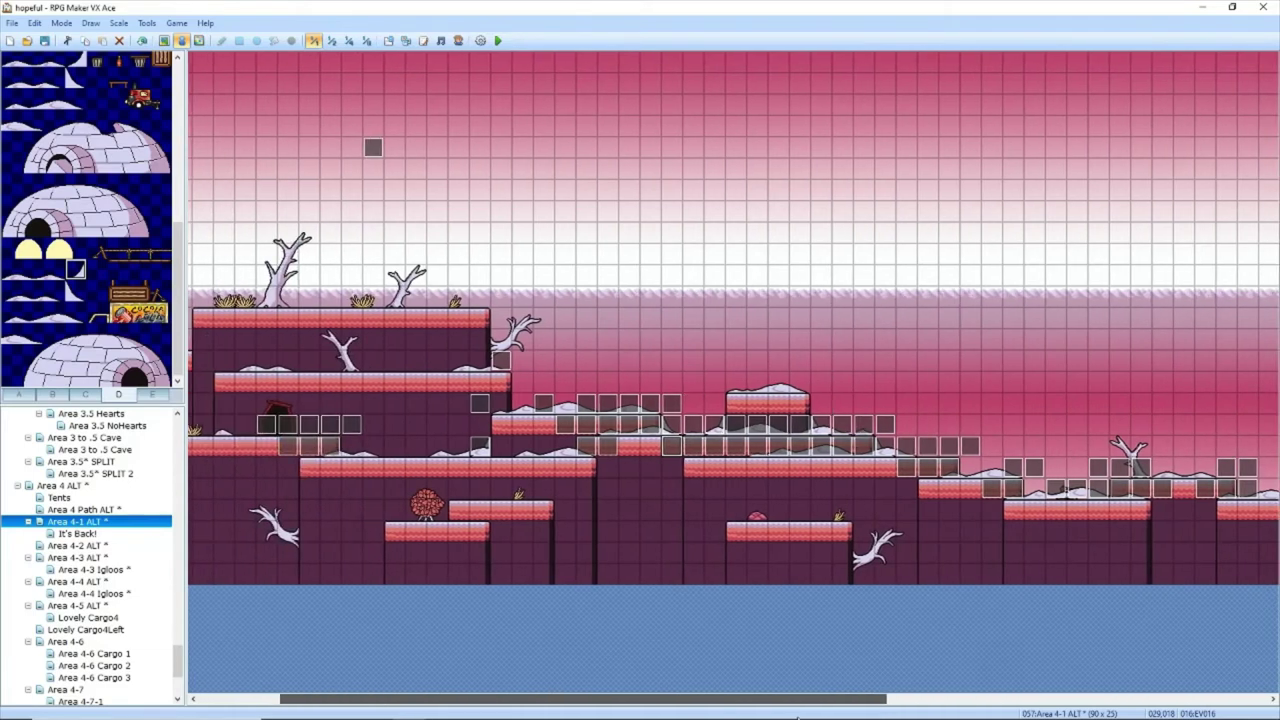
drag(815, 699, 1017, 699)
double_click(640, 488)
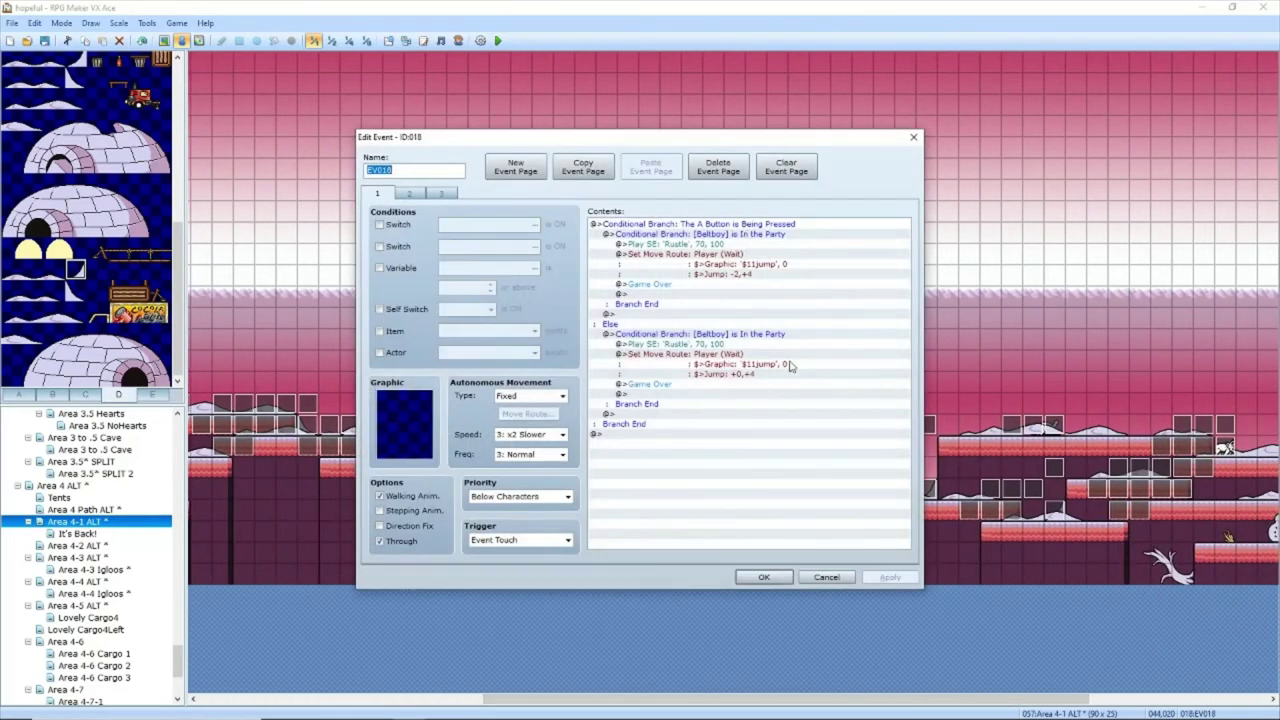
click(824, 577)
drag(820, 699, 998, 699)
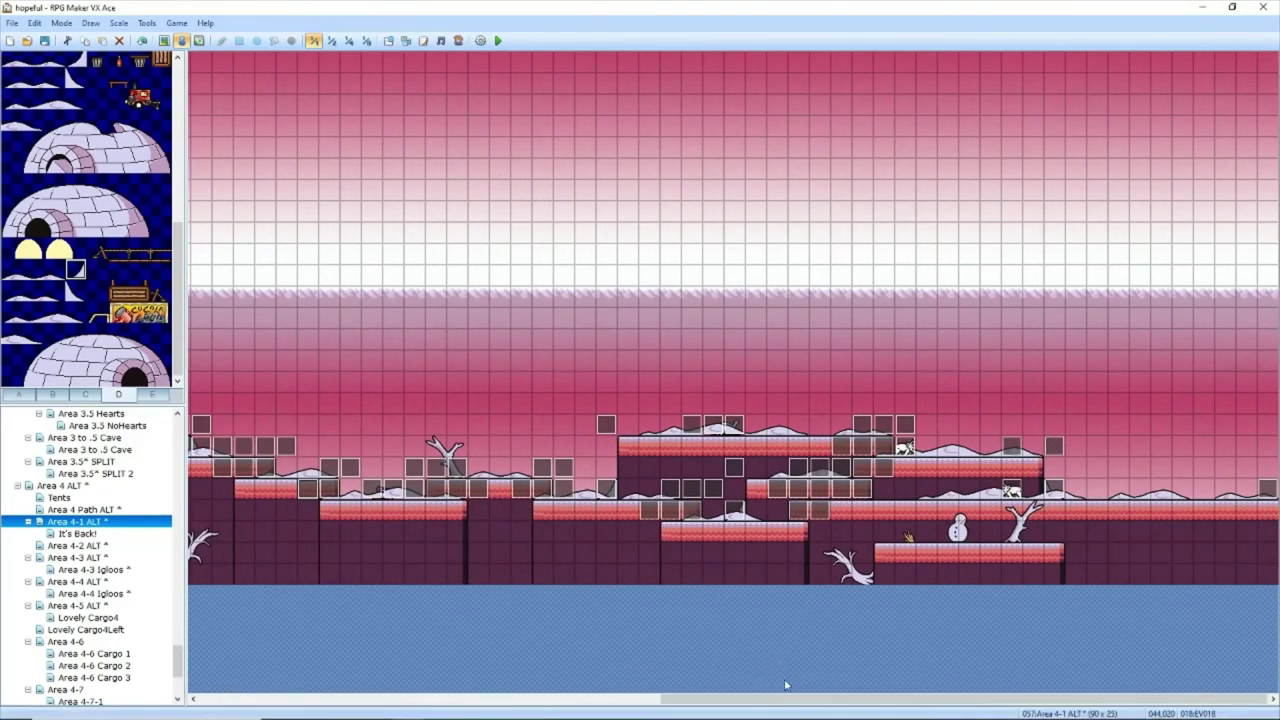
Step: Create an event at tile 003,004 of the It's Back! map and paste the copied death-fall commands into it
click(80, 535)
click(260, 150)
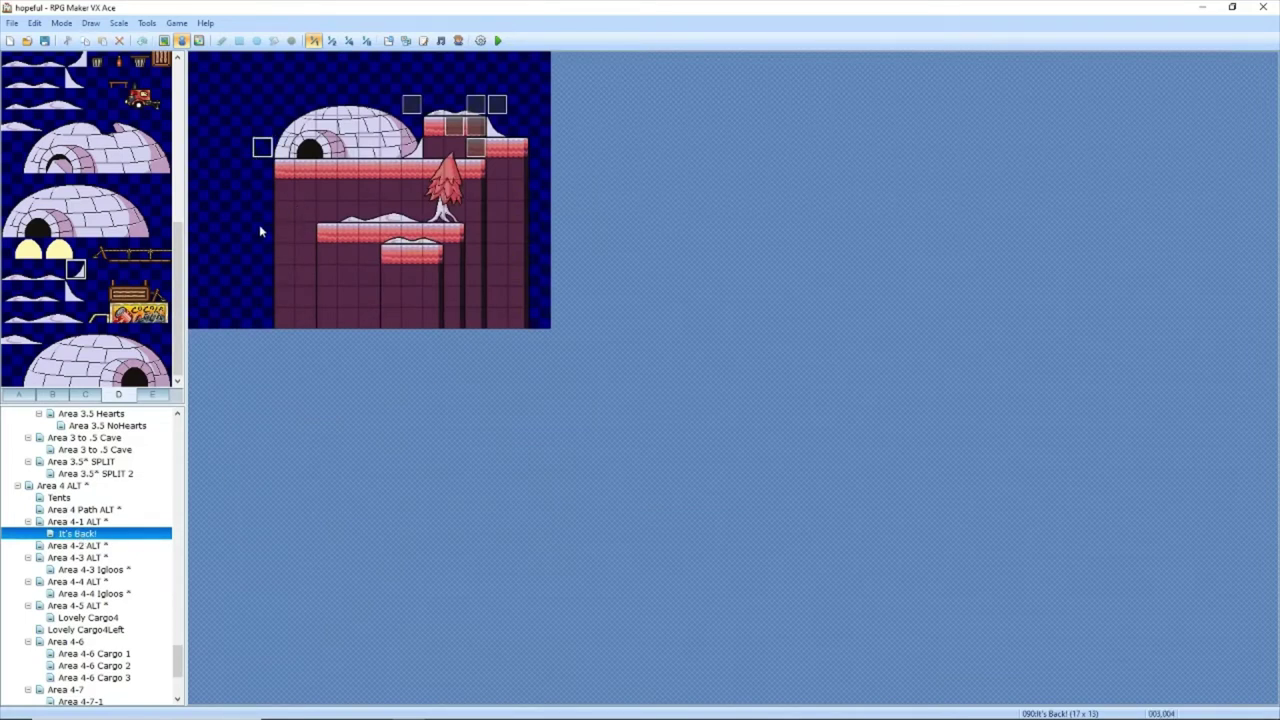
click(259, 322)
click(267, 155)
double_click(268, 153)
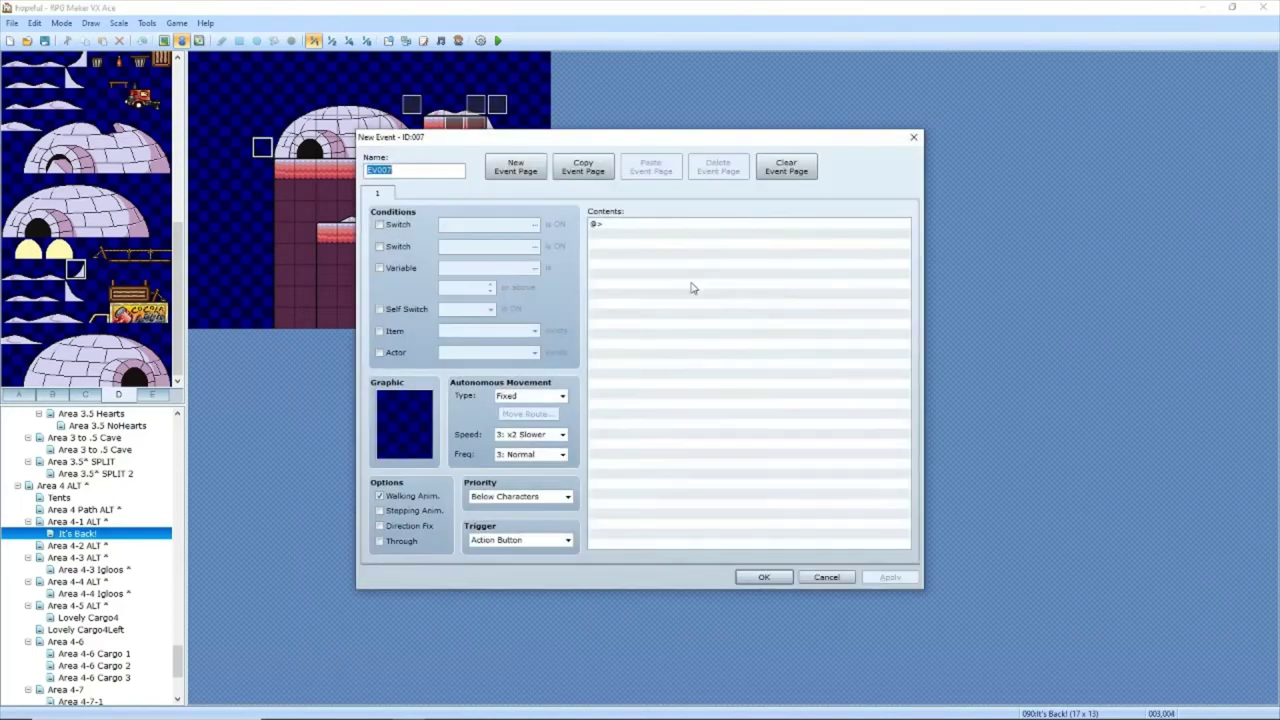
key(ctrl+v)
Step: Set the Y+ value of the player's jump in the A-button branch of the new event to 8
click(743, 264)
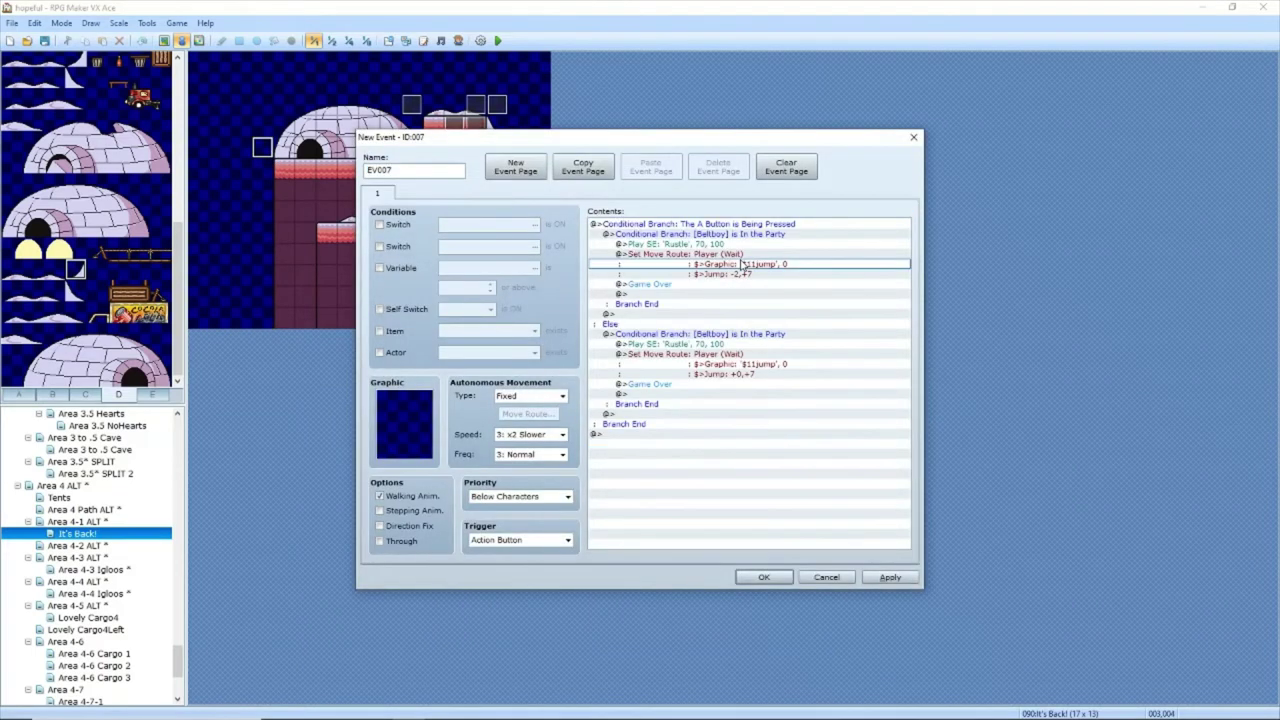
click(735, 259)
double_click(735, 259)
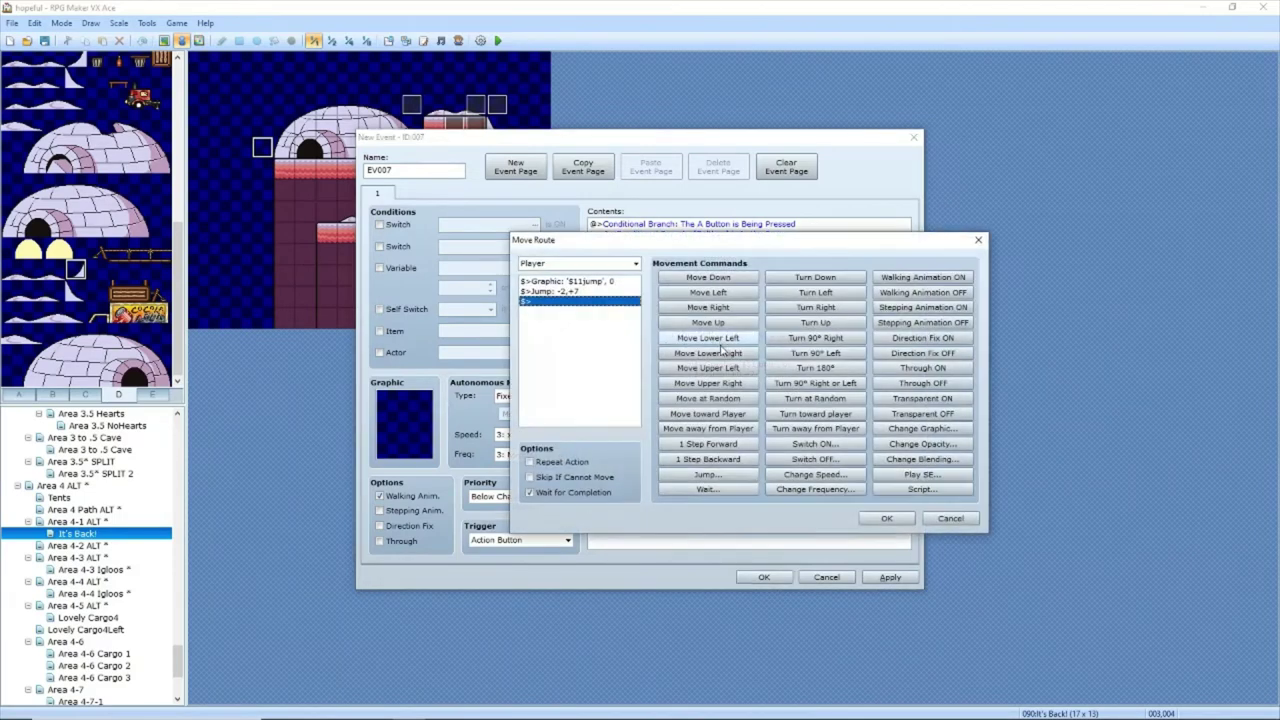
double_click(590, 291)
click(561, 373)
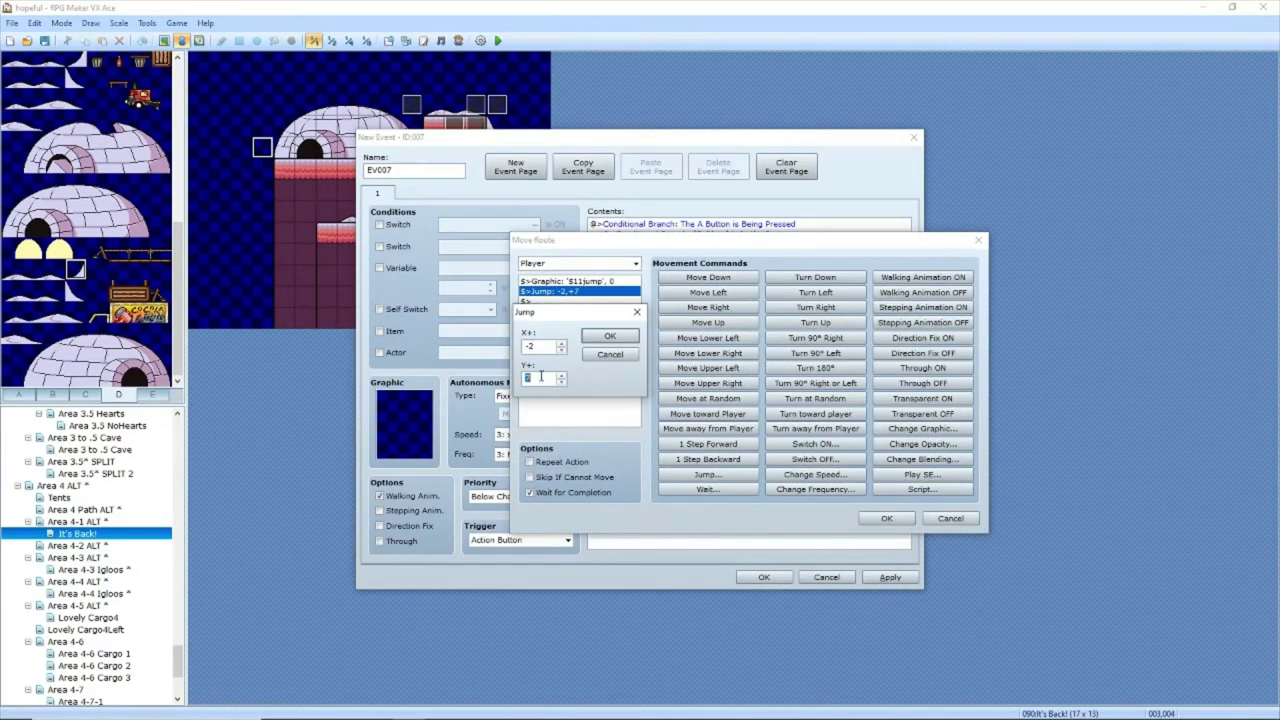
click(610, 336)
click(886, 518)
Step: Set the Y+ value of the Else-branch jump in the new event to 8 and apply the change
click(762, 371)
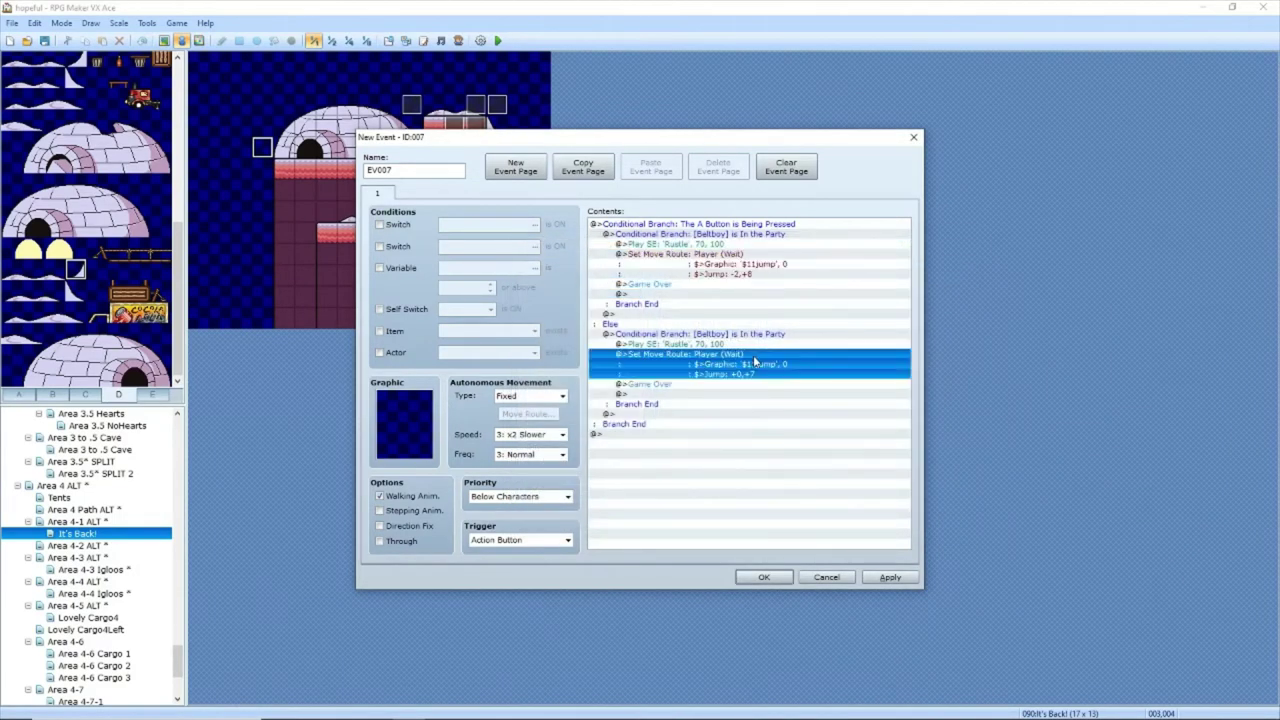
double_click(762, 371)
double_click(580, 291)
click(561, 373)
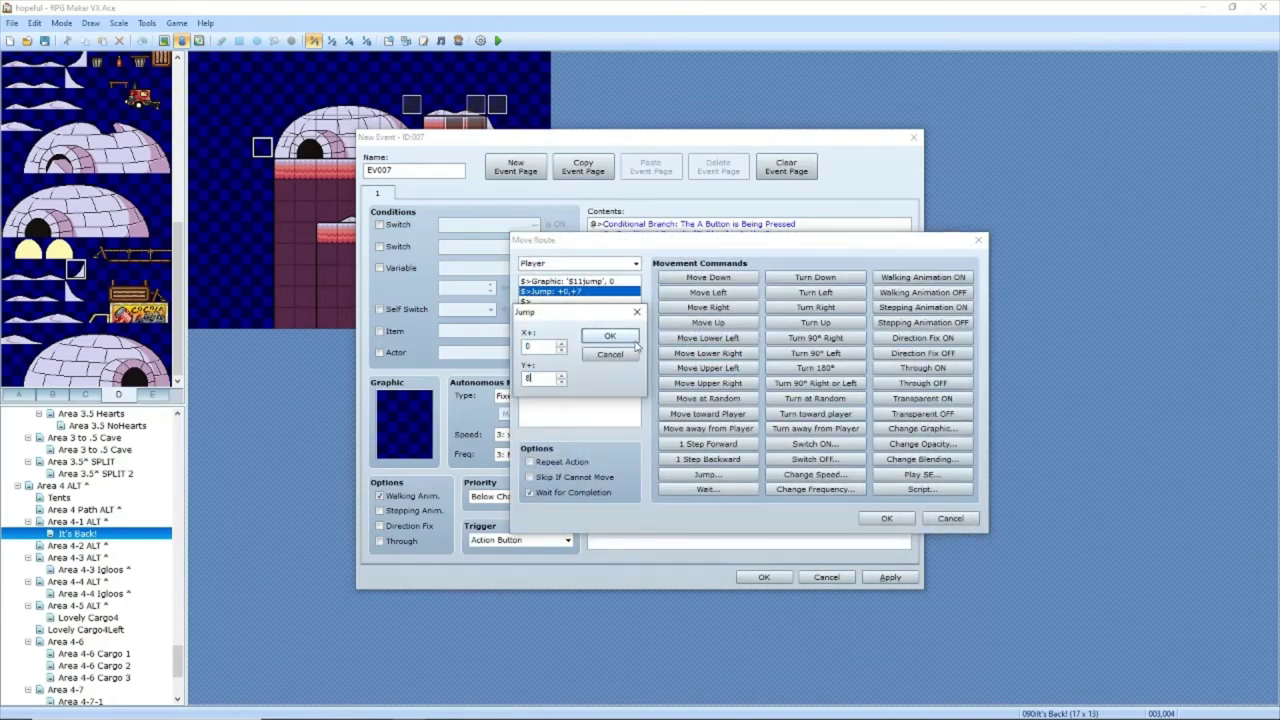
click(610, 336)
click(886, 518)
click(890, 578)
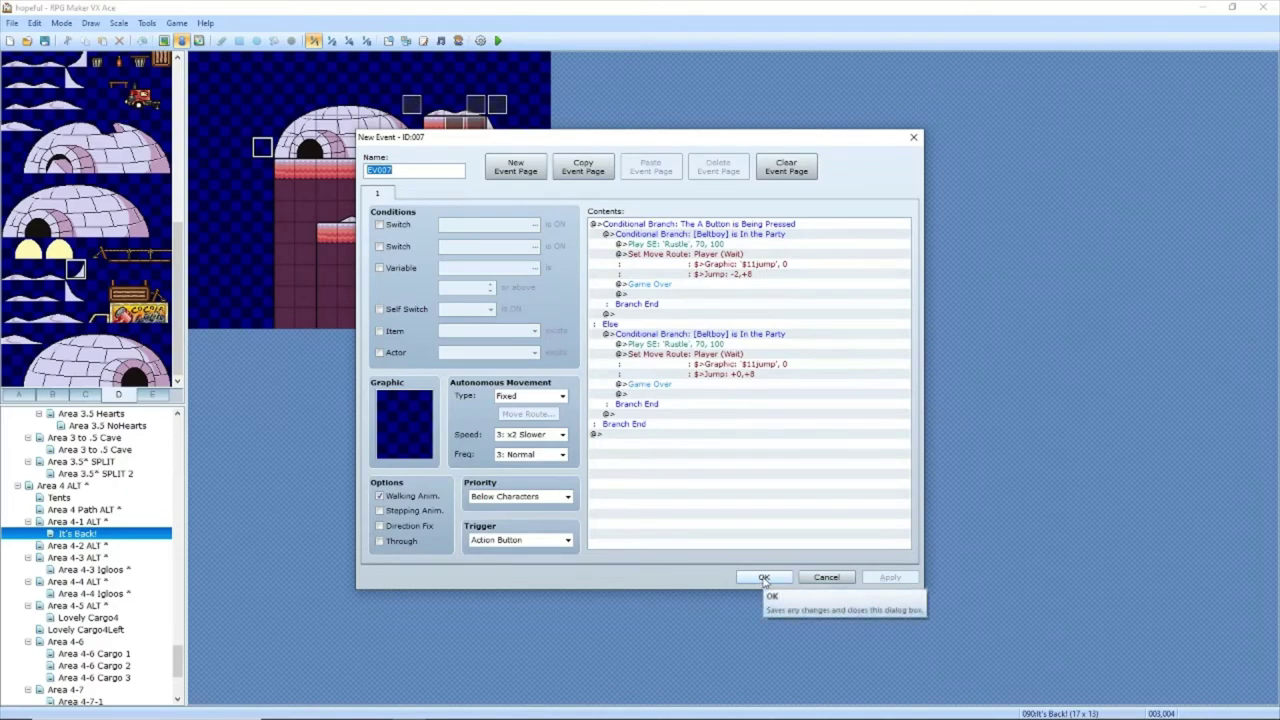
Step: Cut all the commands out of the new event at tile 003,004 and save it empty
click(905, 509)
key(ctrl+a)
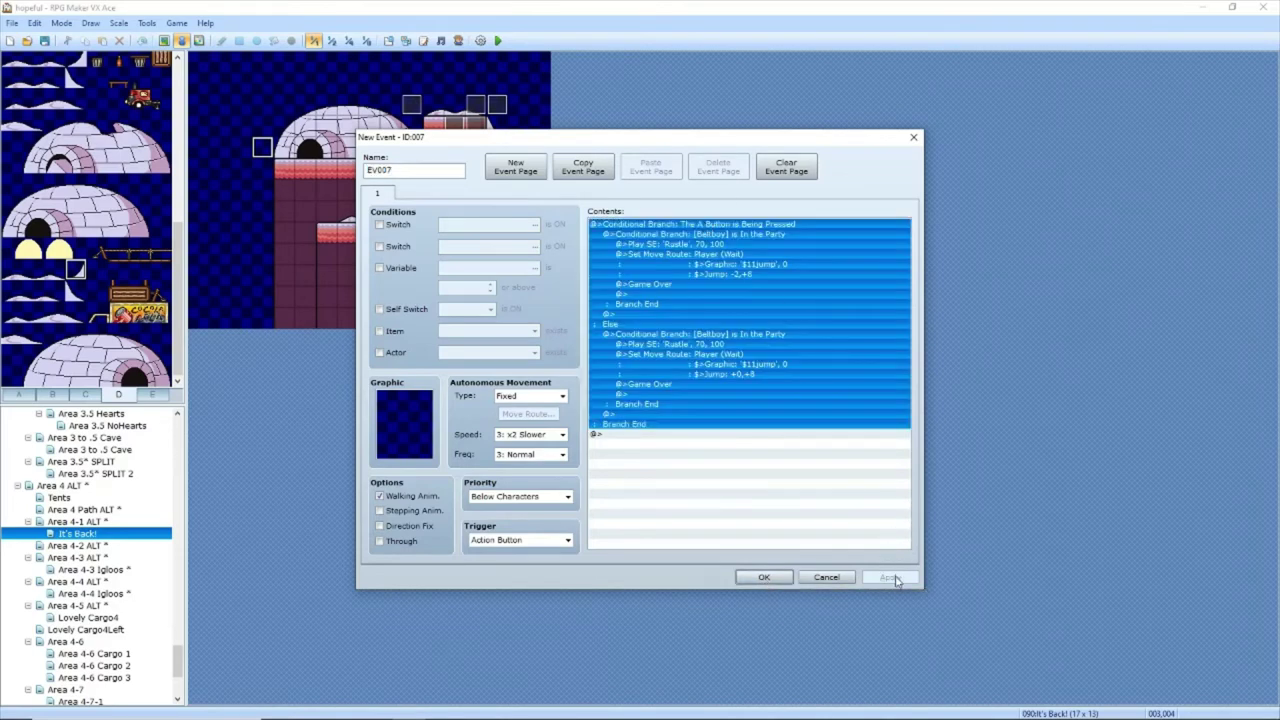
key(Delete)
click(766, 578)
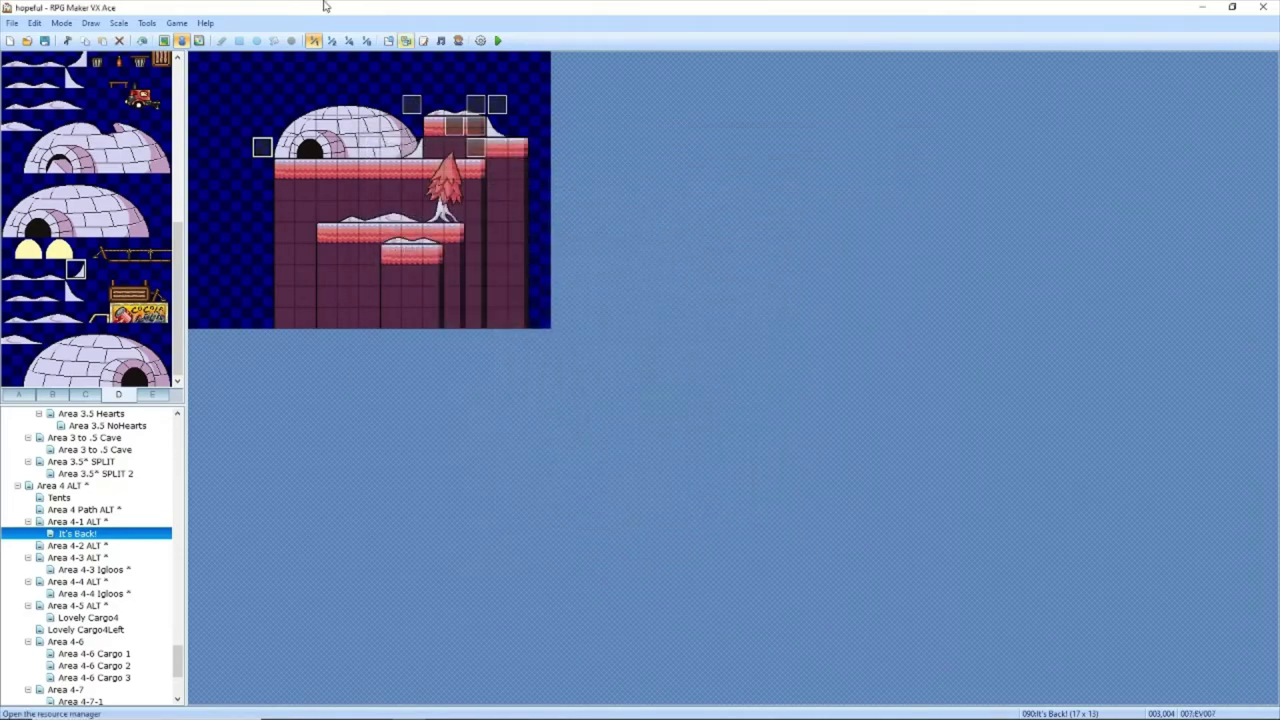
click(146, 22)
click(205, 74)
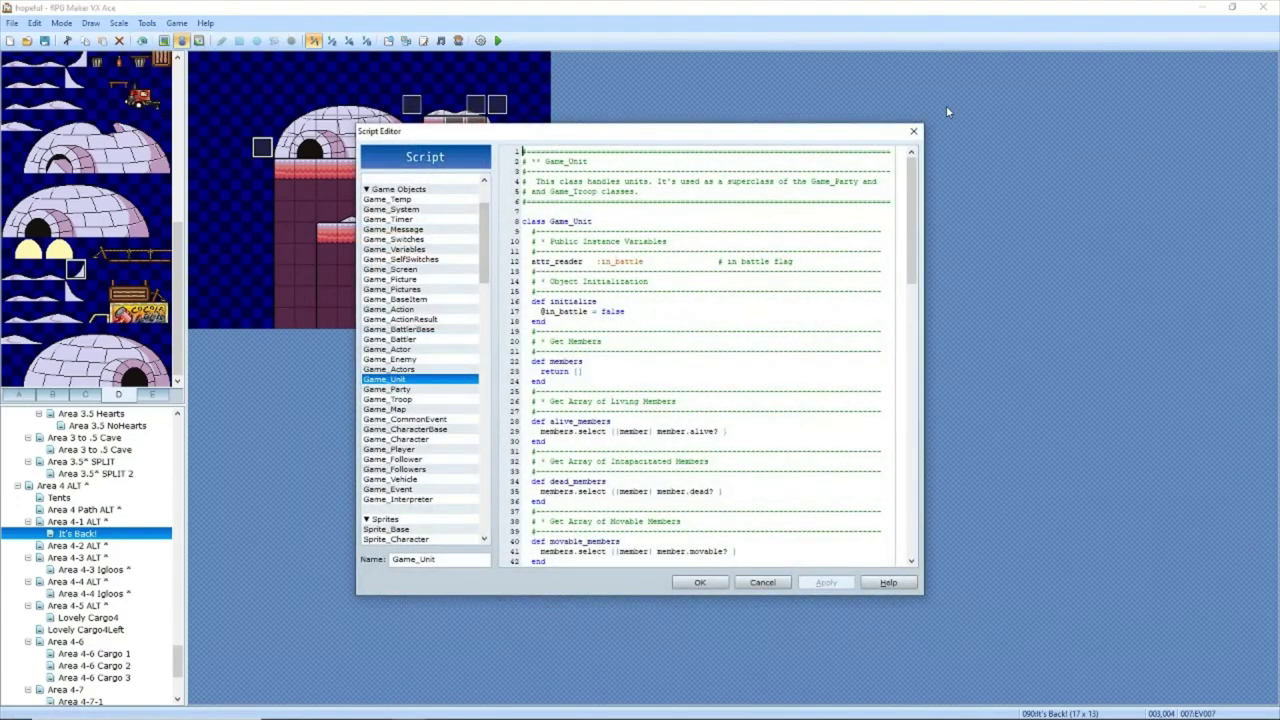
click(913, 131)
Step: Name common event 024 in the database "Death Cliff Fall Left (8 Tiles)"
click(146, 22)
click(170, 40)
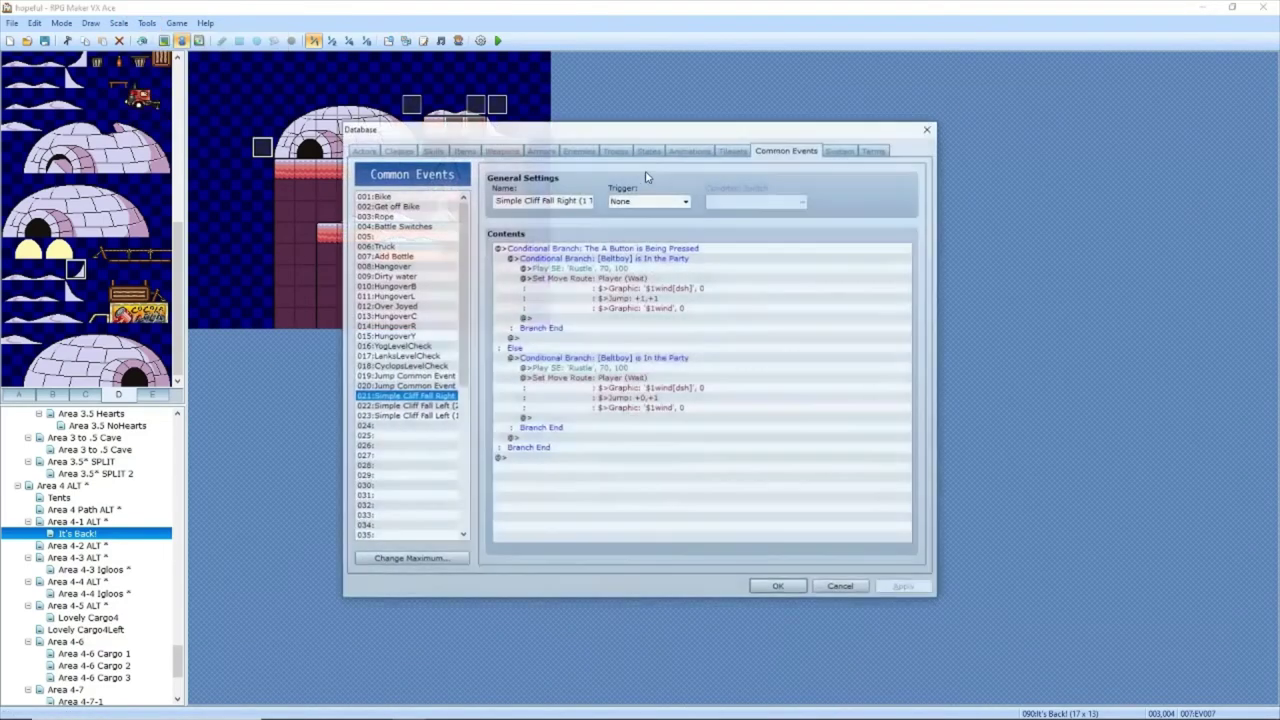
click(400, 426)
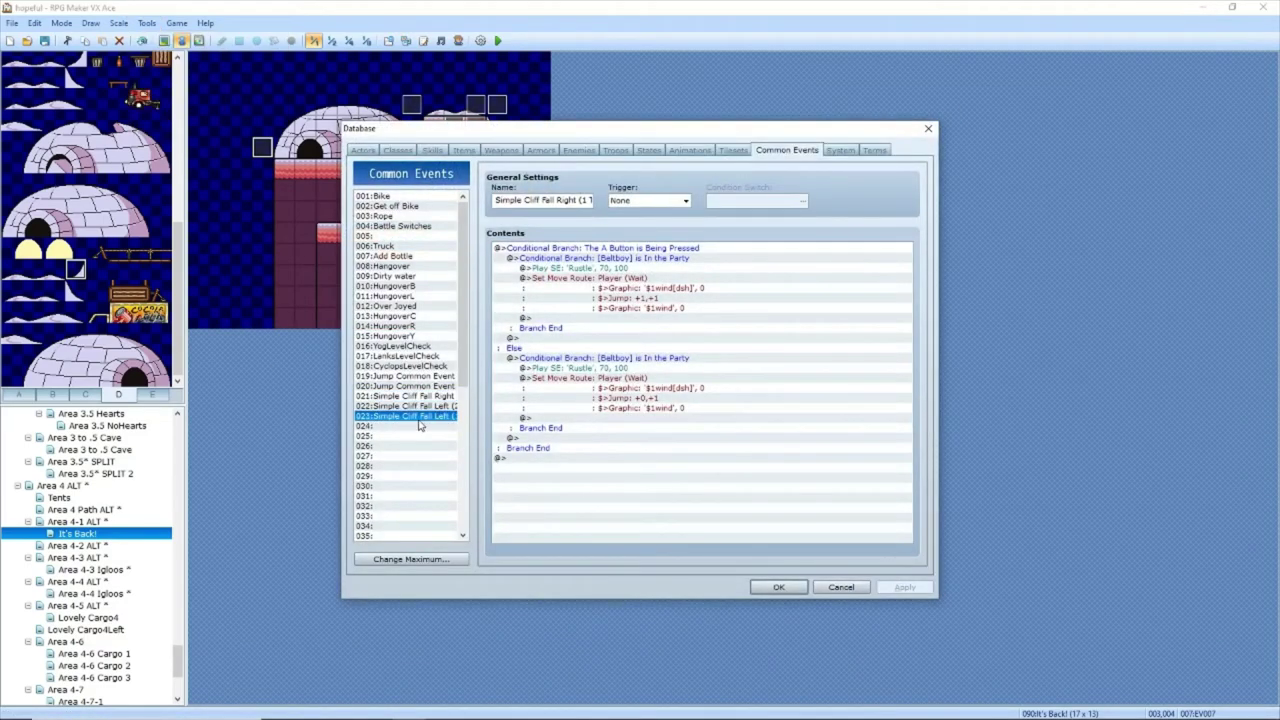
click(576, 200)
text(Death Cliff Fall Left (8)
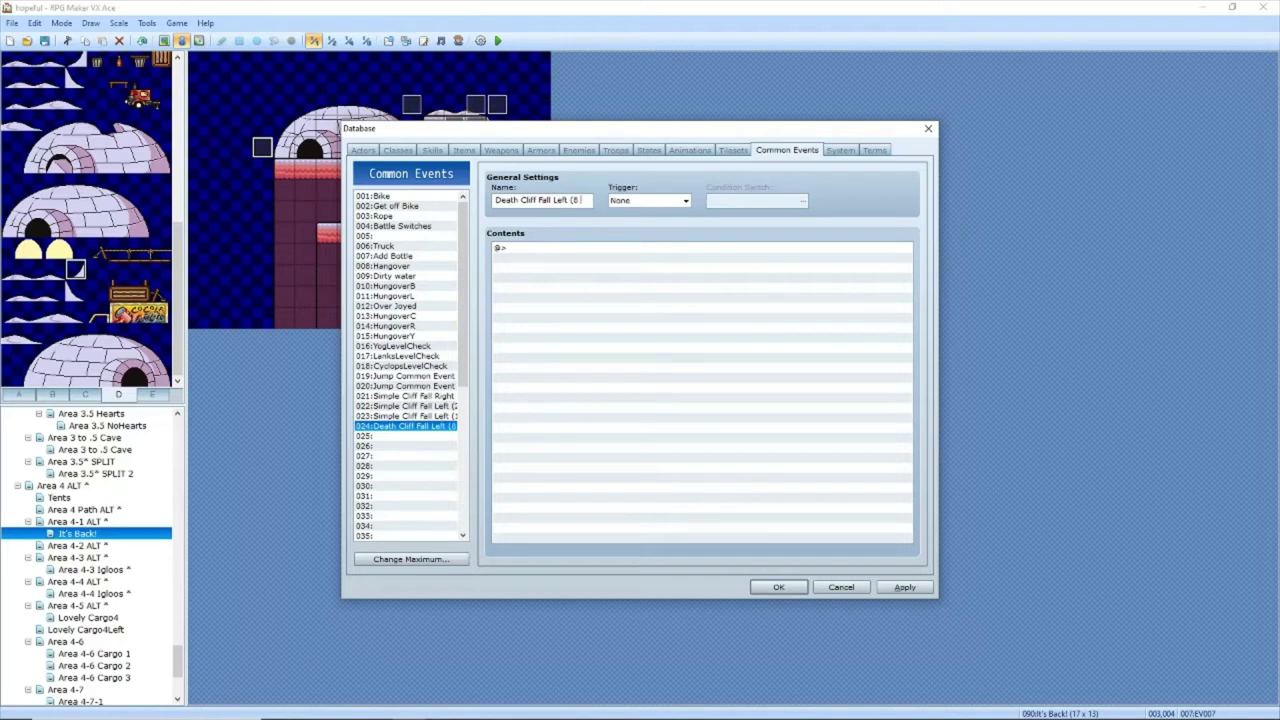
text( Tiles)
Step: Paste the death-fall commands into Death Cliff Fall Left (8 Tiles) and save the database
click(680, 331)
key(ctrl+v)
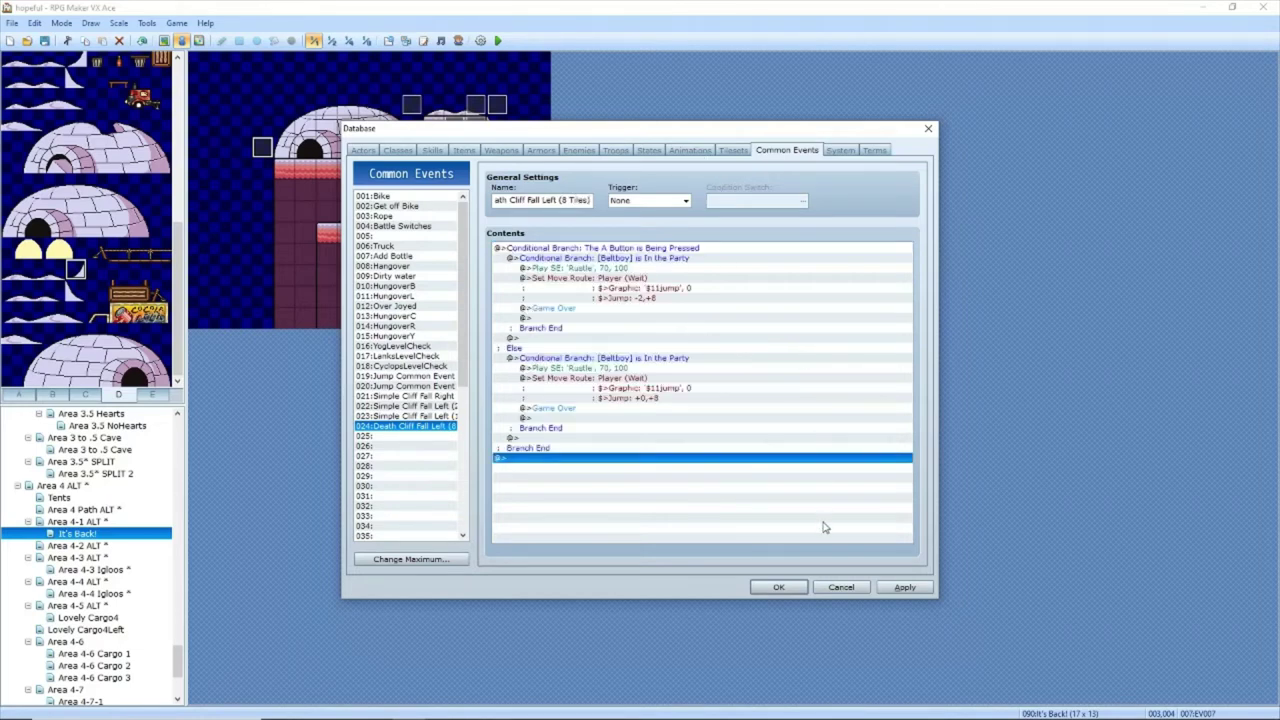
click(902, 589)
click(780, 588)
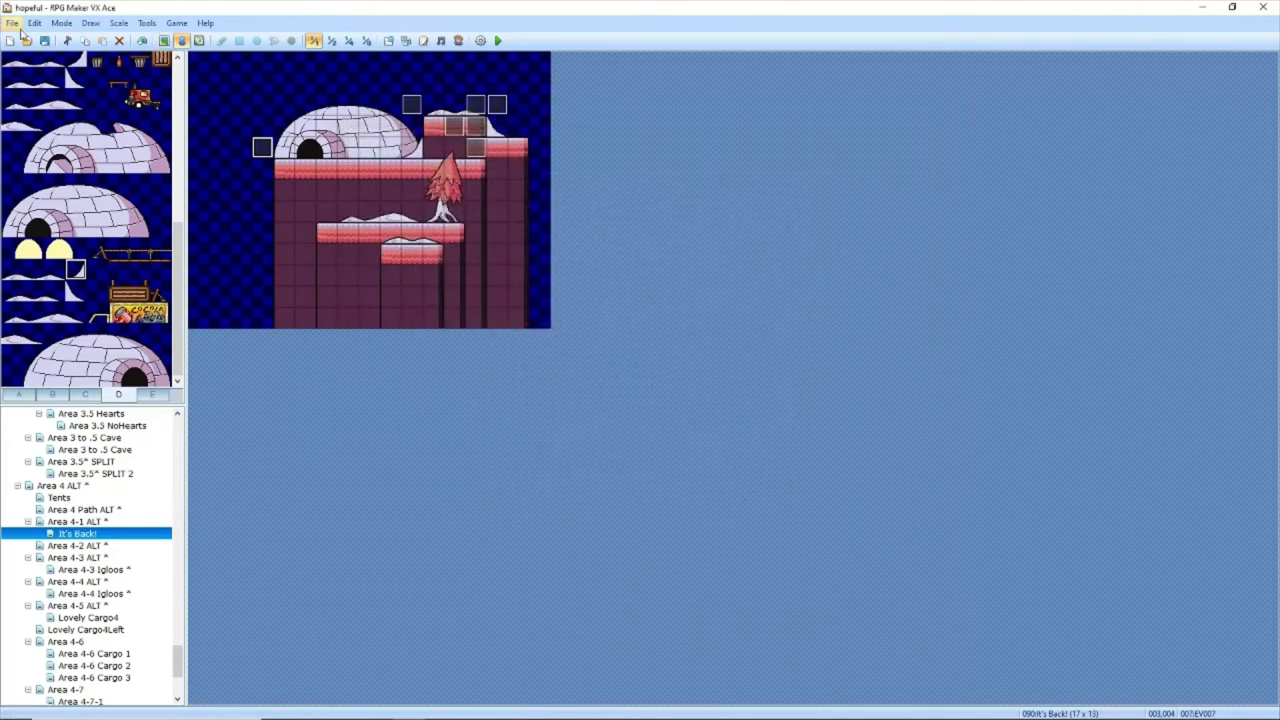
Step: Make the event at tile 003,004 call common event 024, Death Cliff Fall Left (8 Tiles)
double_click(262, 150)
double_click(625, 224)
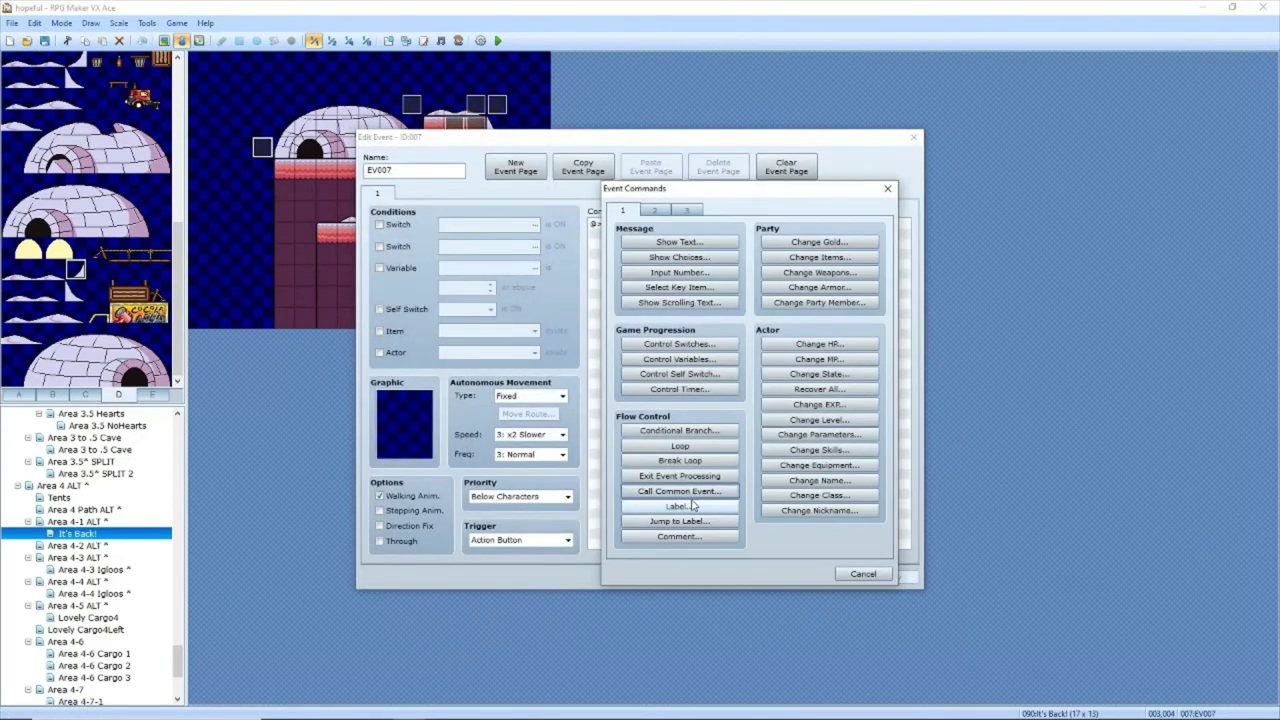
click(680, 494)
click(722, 397)
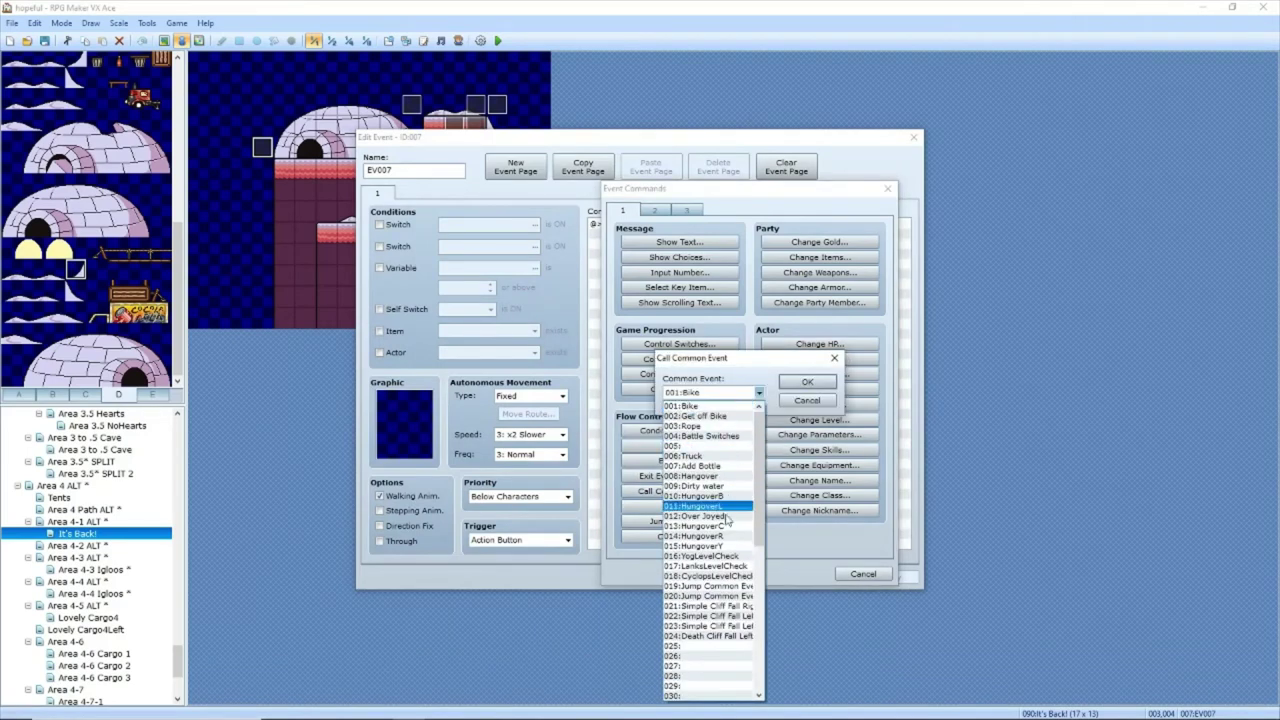
click(705, 630)
click(818, 387)
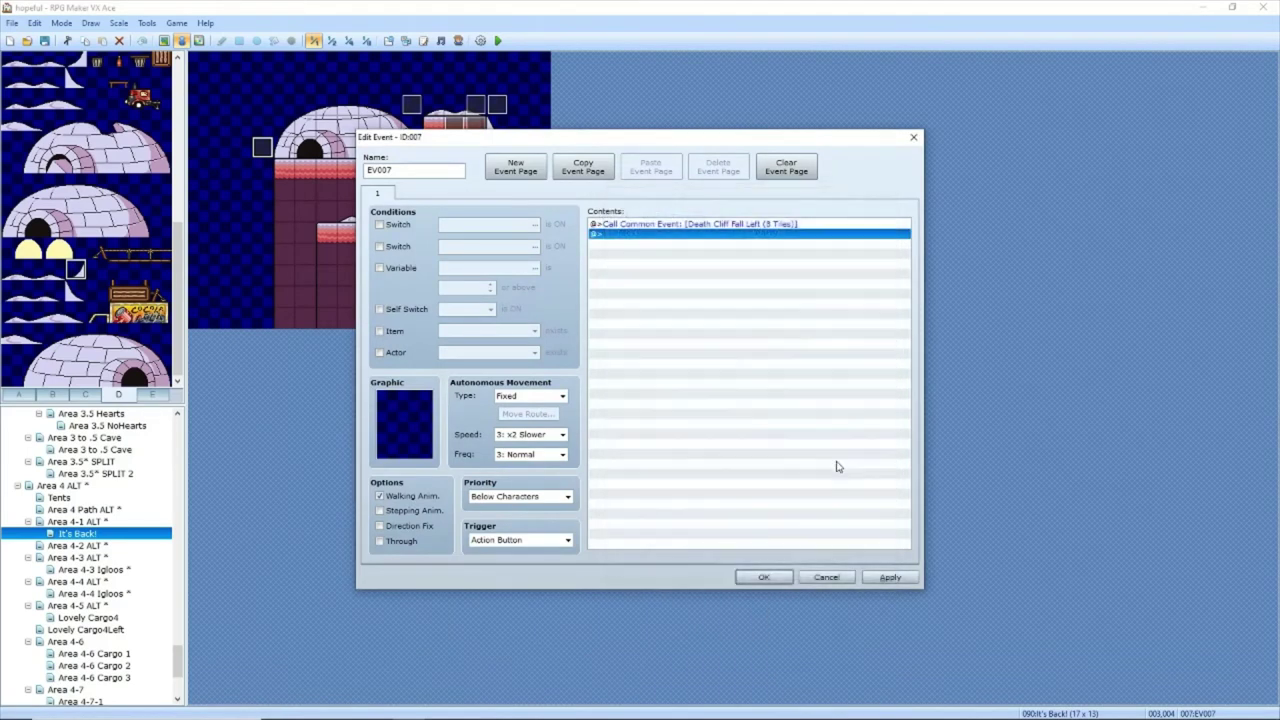
Step: Set the trigger of the event at tile 003,004 to Event Touch and save the event
click(516, 540)
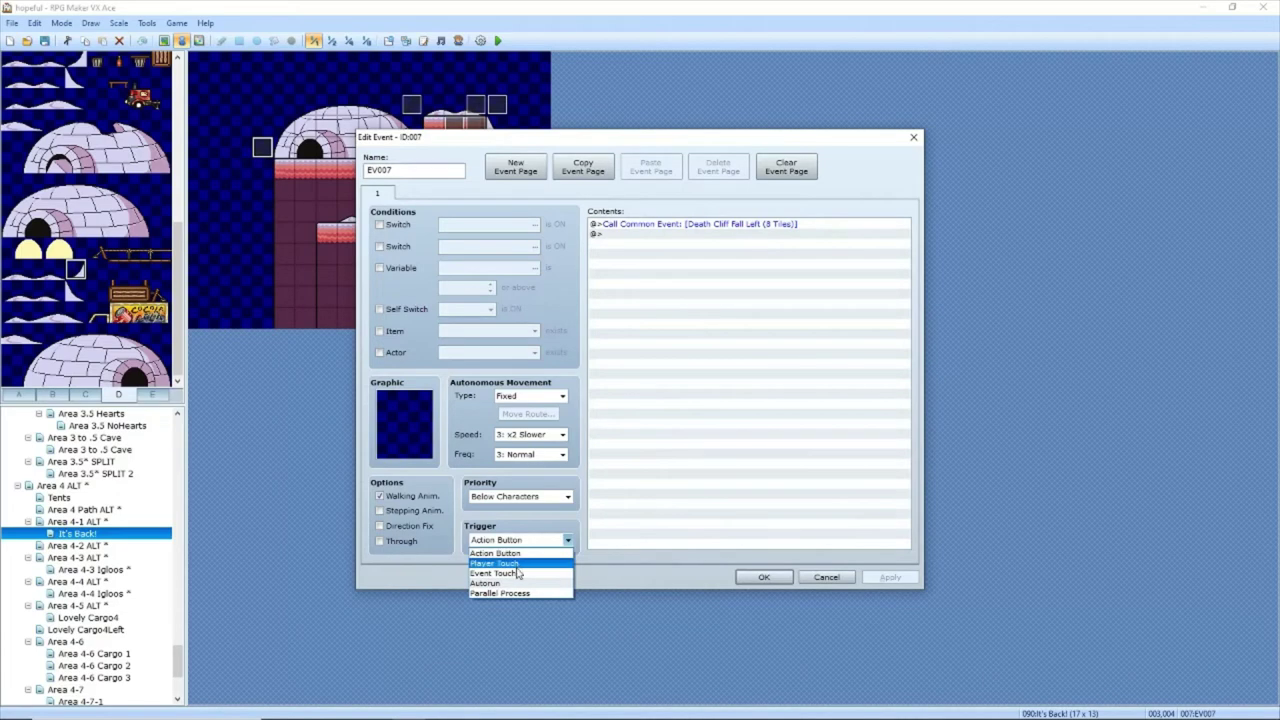
click(493, 573)
click(888, 577)
click(761, 578)
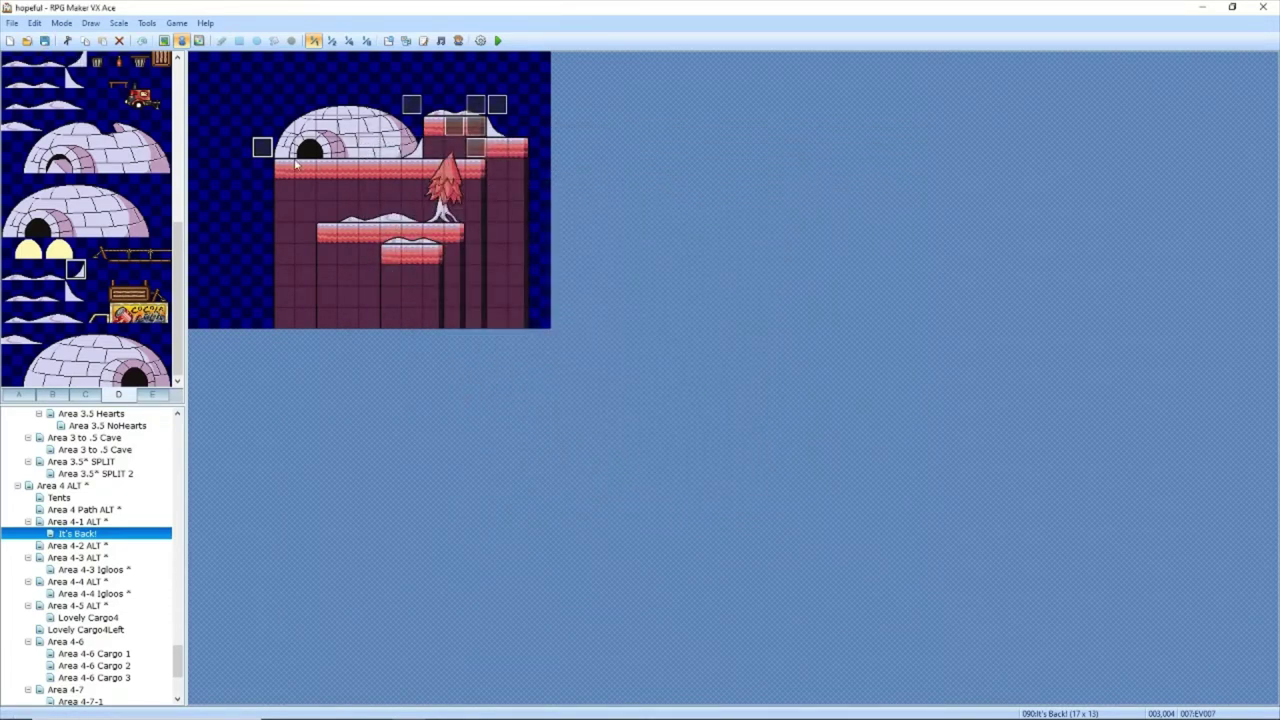
Step: Make the event at tile 014,004 call the still-unnamed common event 025 and save the event
click(499, 150)
double_click(499, 150)
double_click(669, 226)
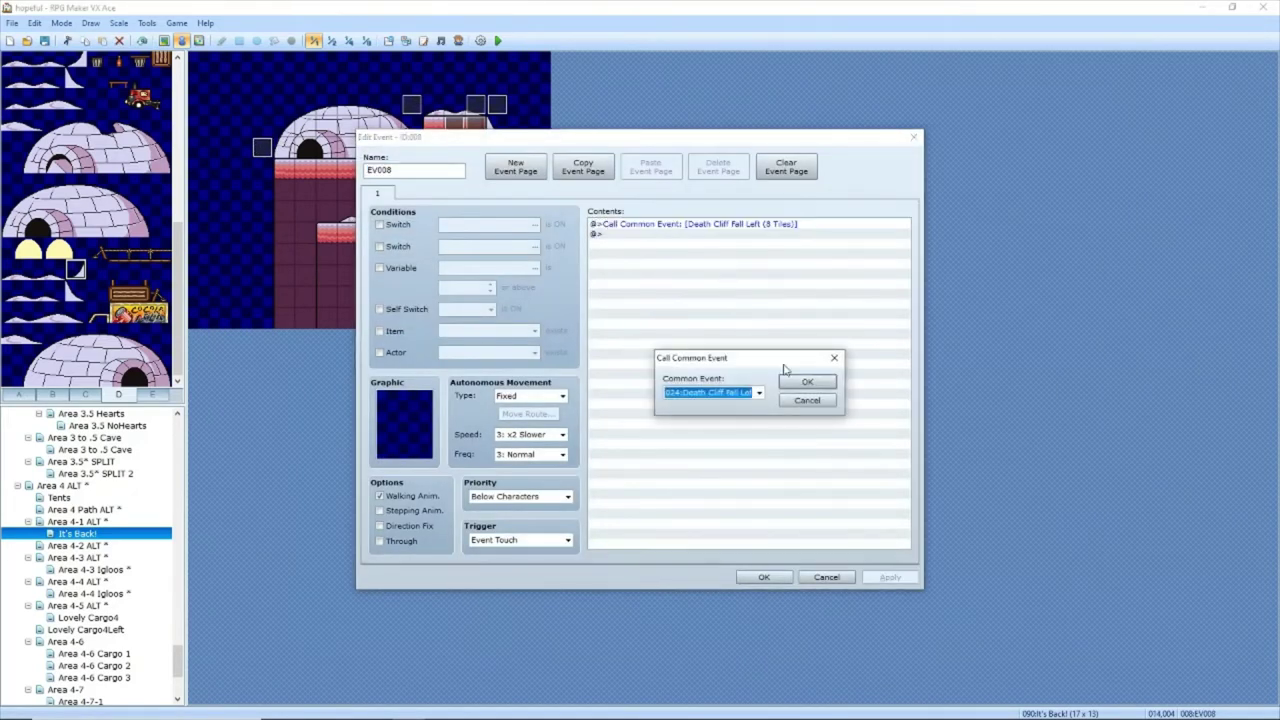
click(745, 393)
click(745, 410)
click(799, 386)
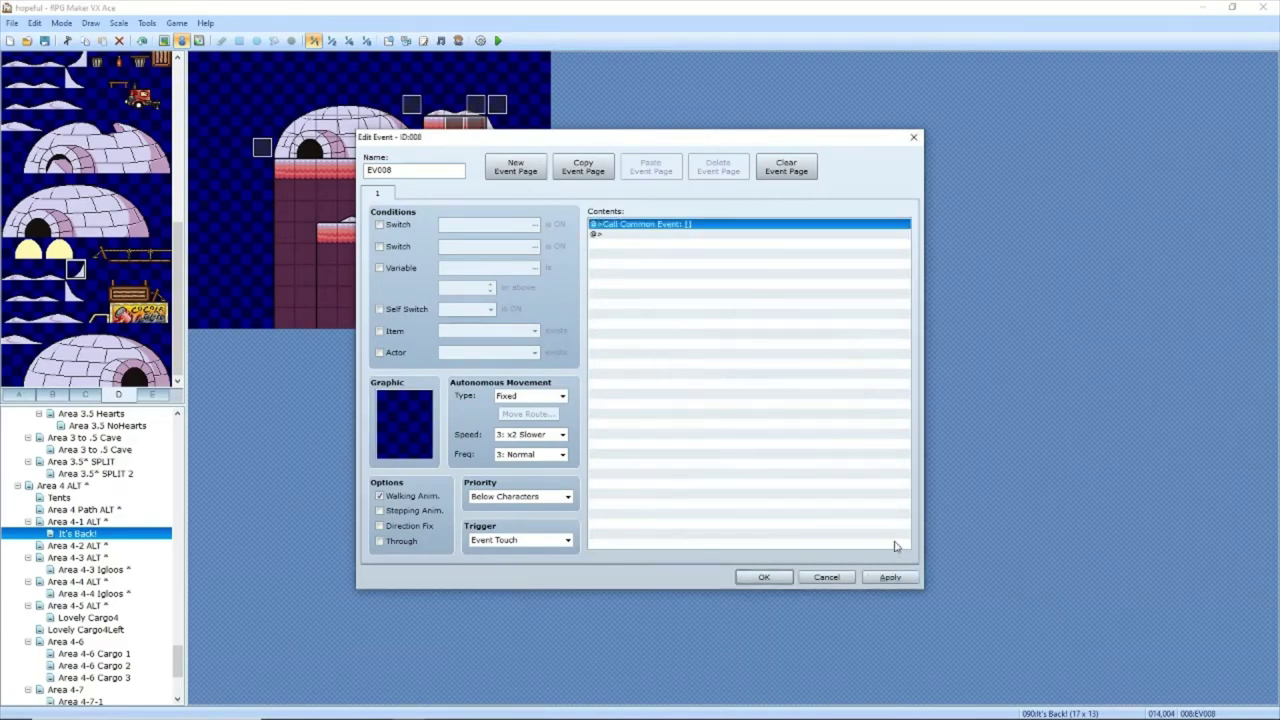
click(884, 577)
click(762, 578)
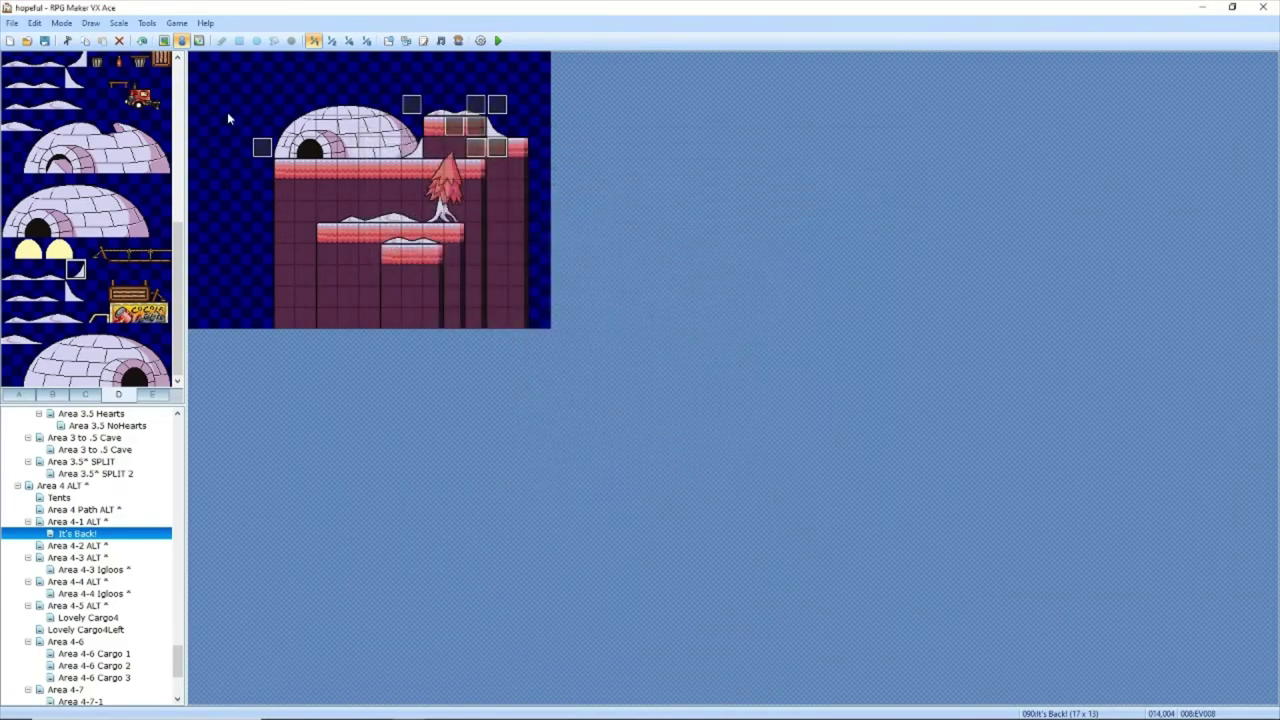
Step: Duplicate common event 024 into slot 025 of the database and rename it Death Cliff Fall Right (8 Tiles)
click(146, 22)
click(175, 36)
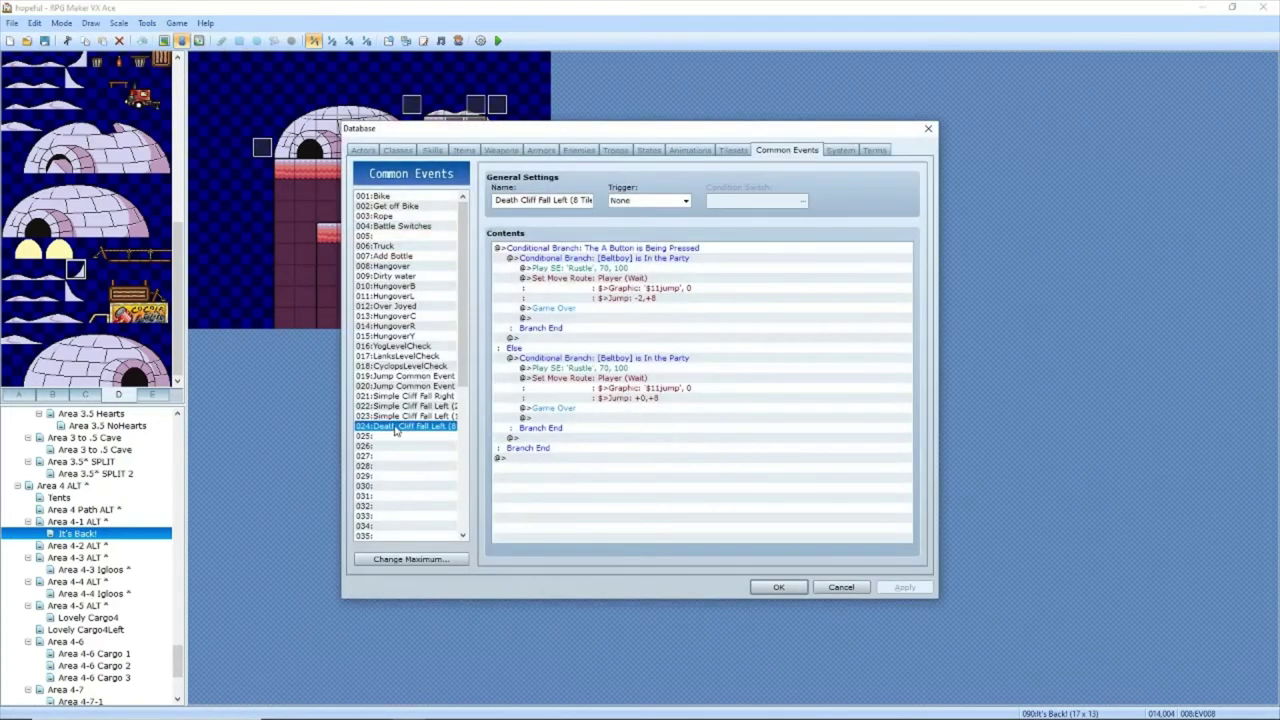
click(405, 436)
key(ctrl+v)
double_click(555, 200)
text(Right)
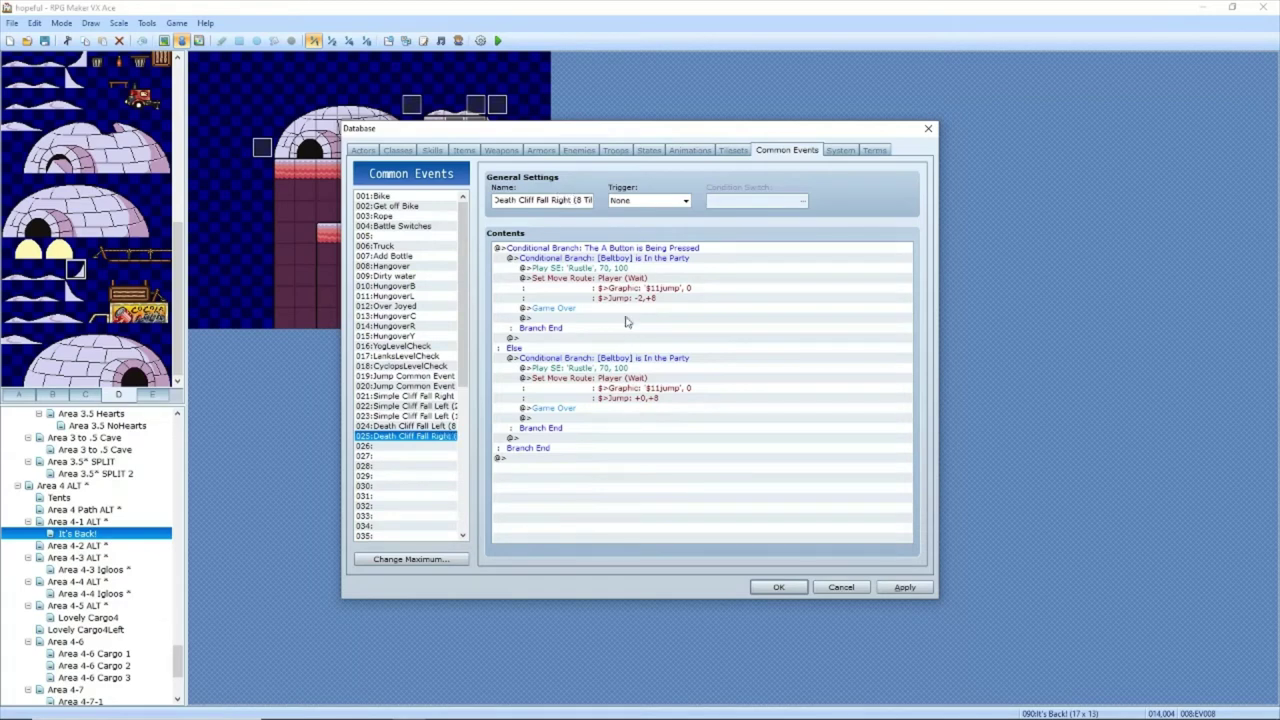
Step: Set the jump in the A-button branch of Death Cliff Fall Right (8 Tiles) to X +1, keeping Y +8
double_click(630, 280)
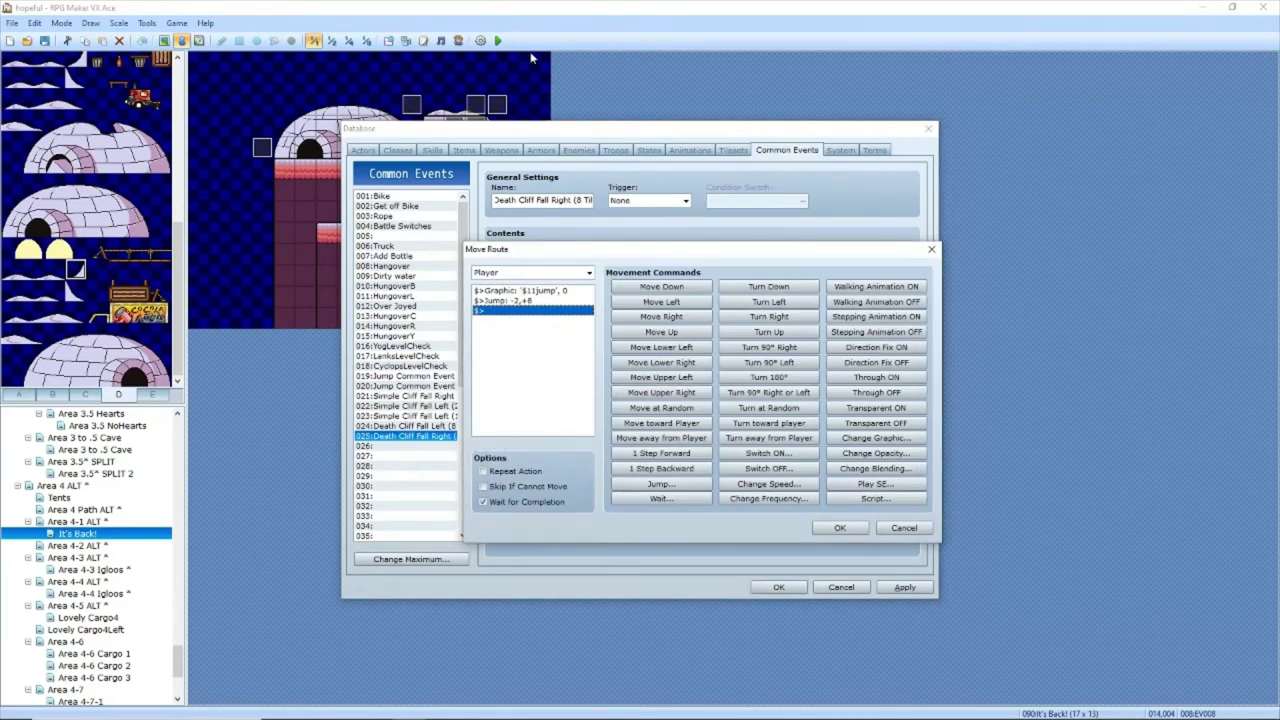
double_click(512, 301)
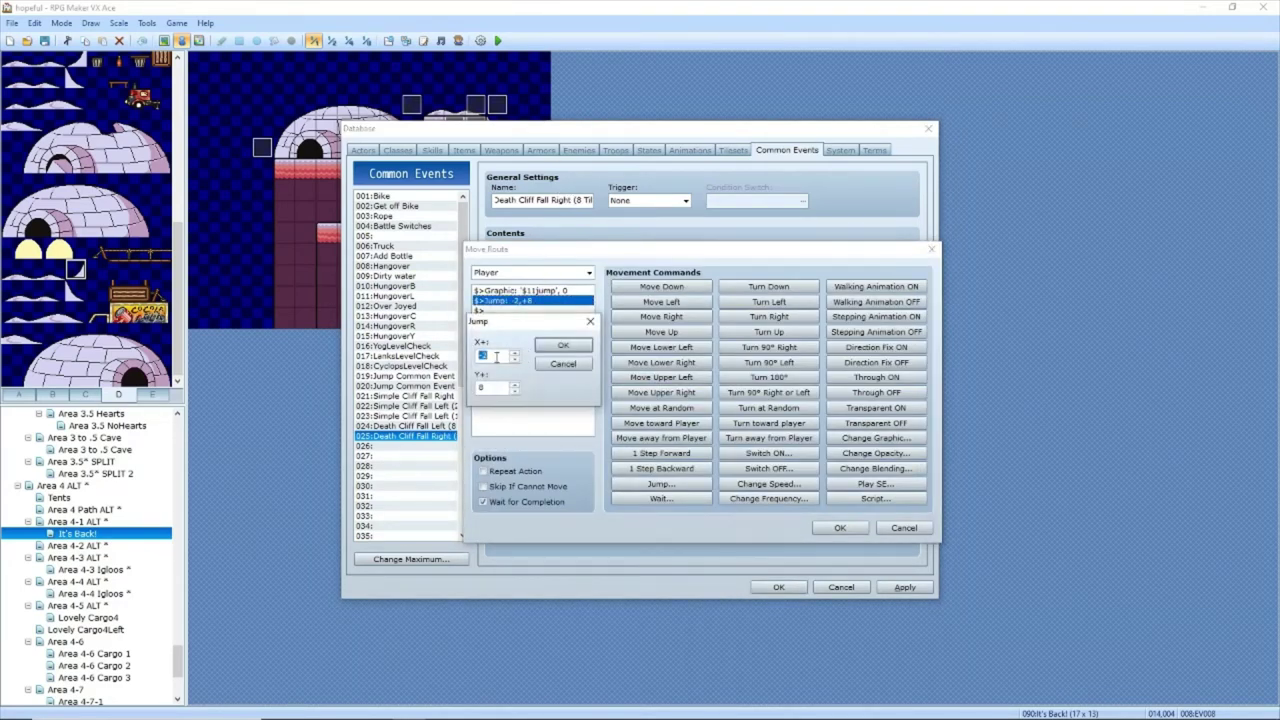
text(-)
key(BackSpace)
text(1)
key(Return)
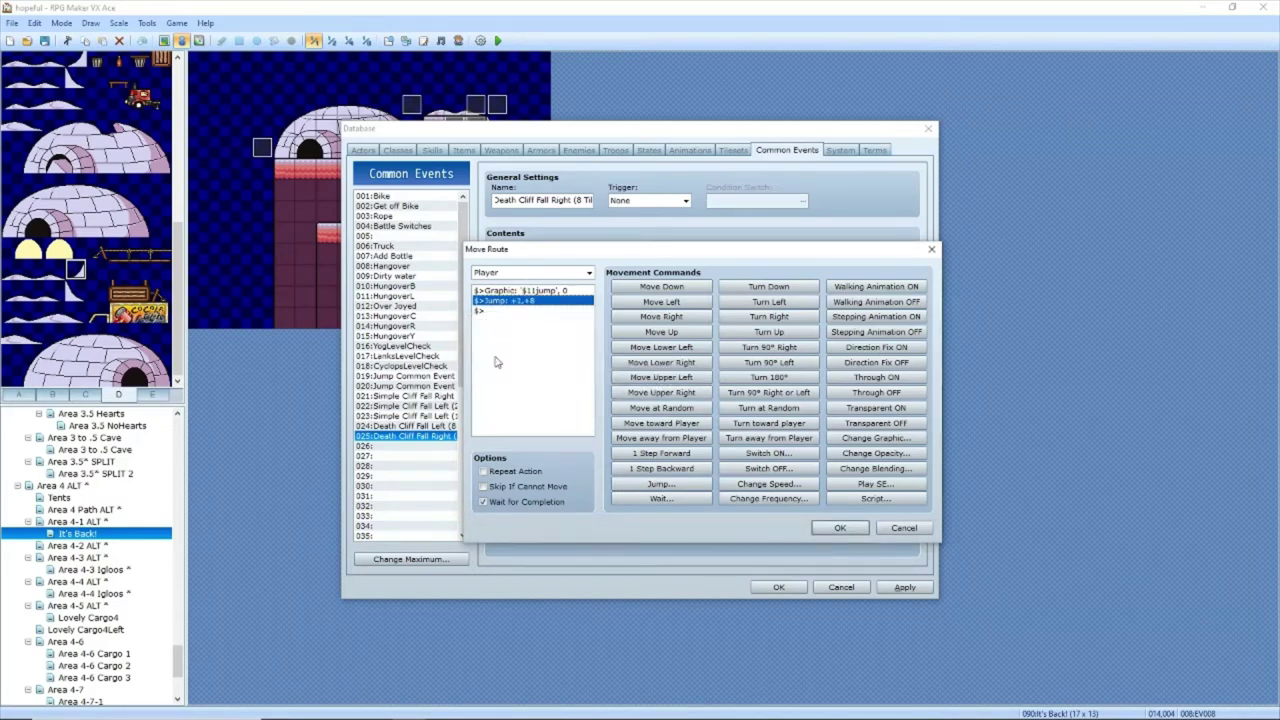
click(840, 527)
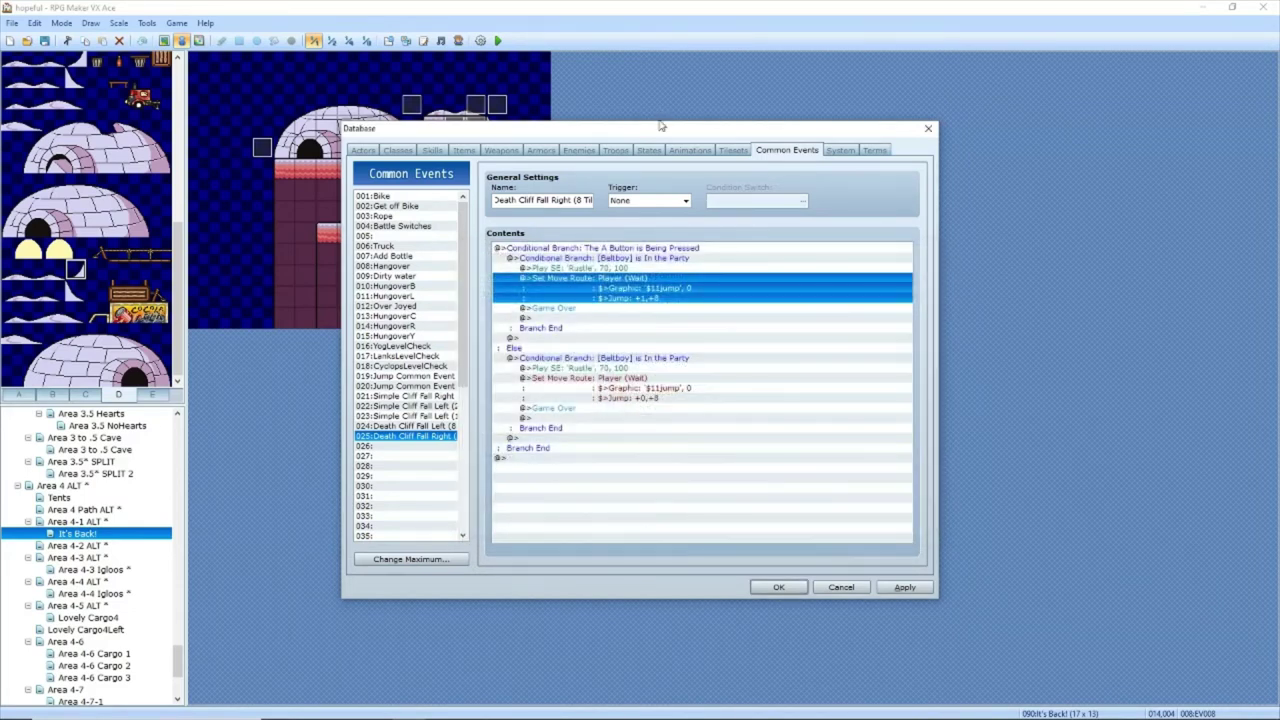
Step: Recheck the A-button branch's jump offsets in Death Cliff Fall Right (8 Tiles) and apply the database changes
drag(658, 130, 931, 125)
double_click(850, 290)
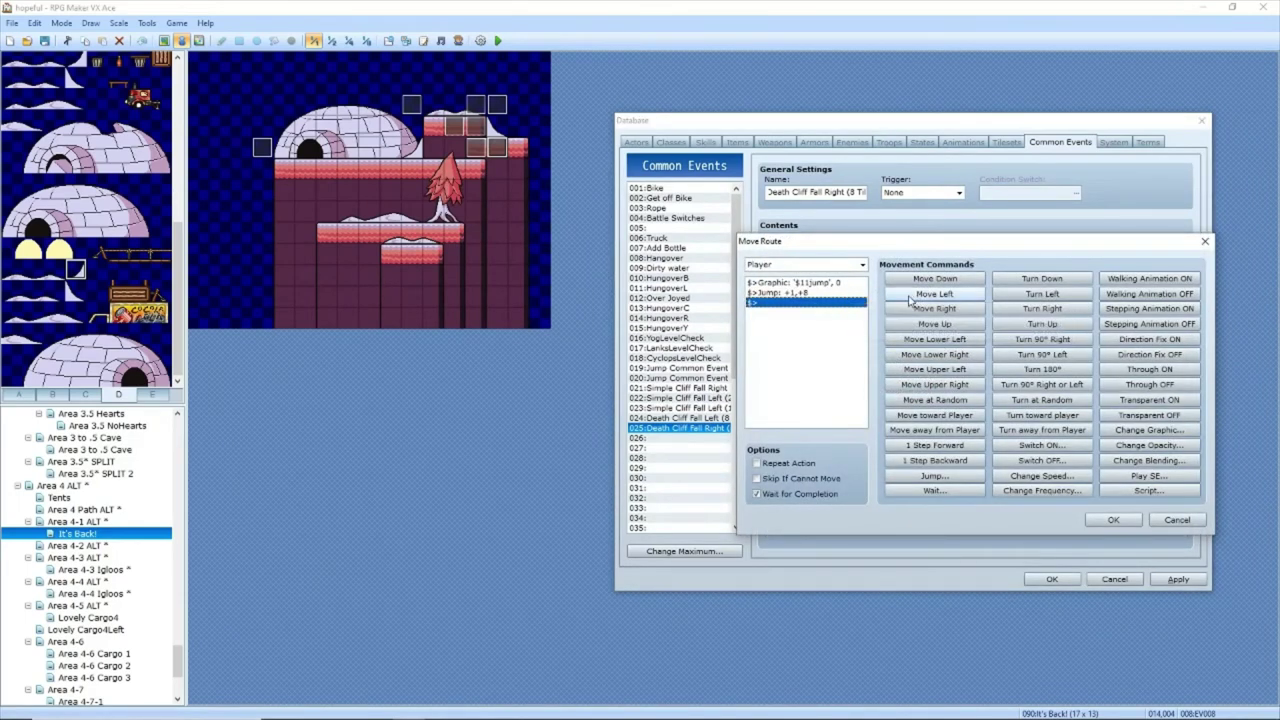
double_click(840, 293)
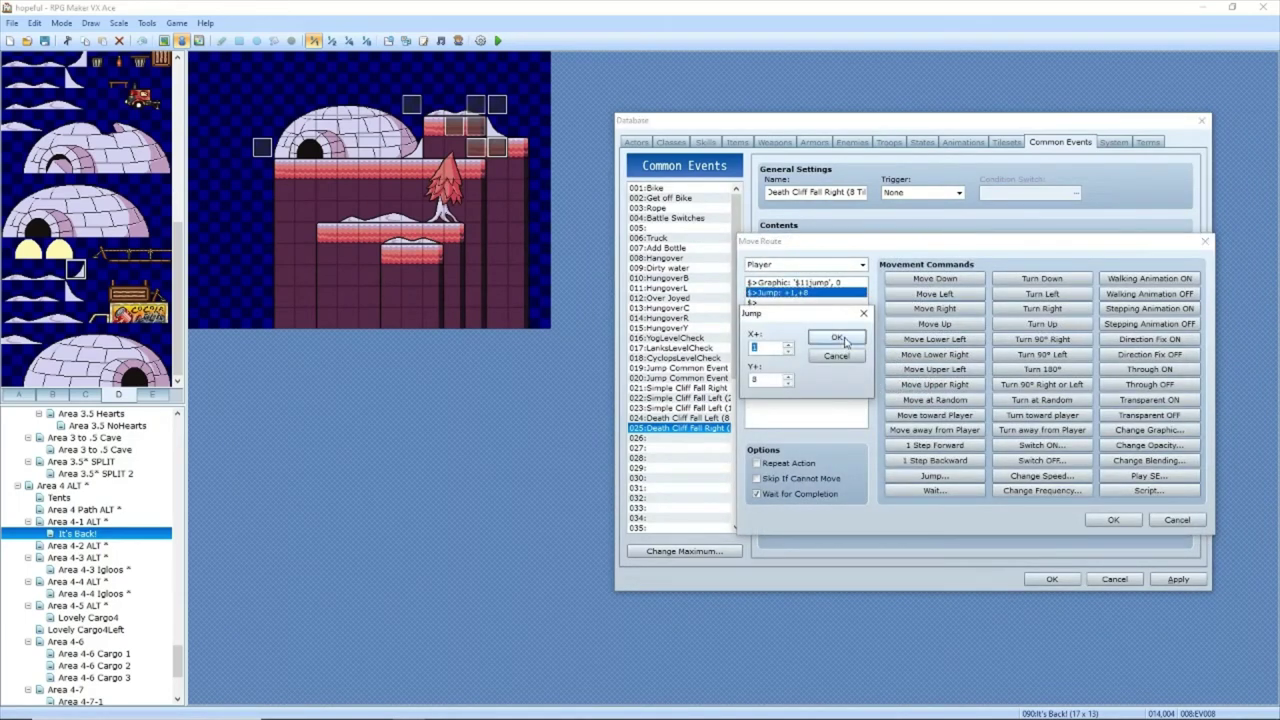
click(845, 341)
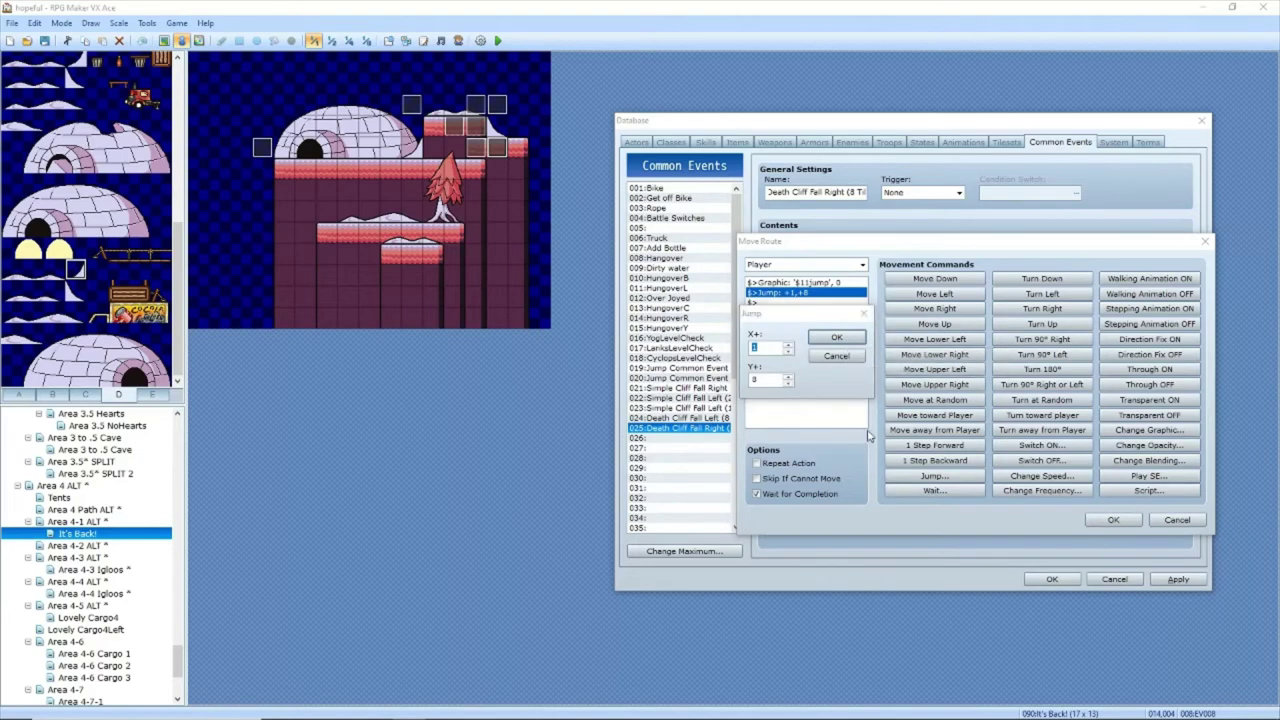
click(1113, 520)
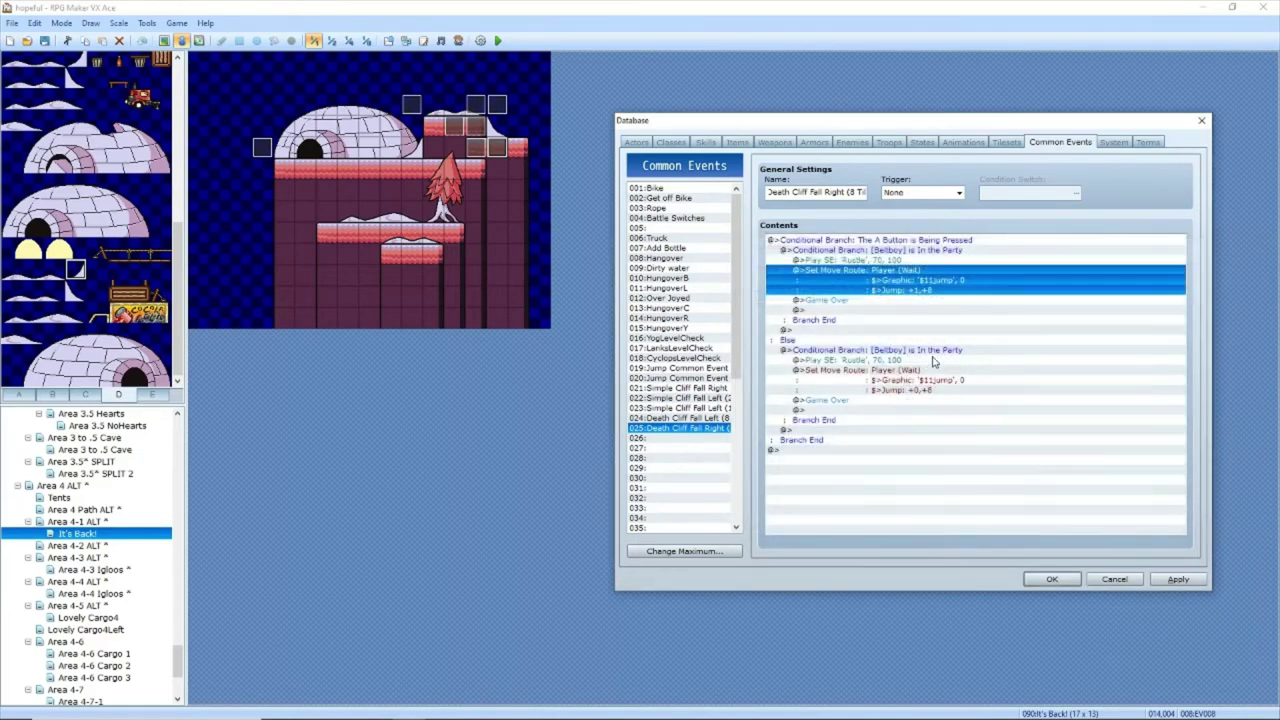
click(927, 371)
click(1178, 579)
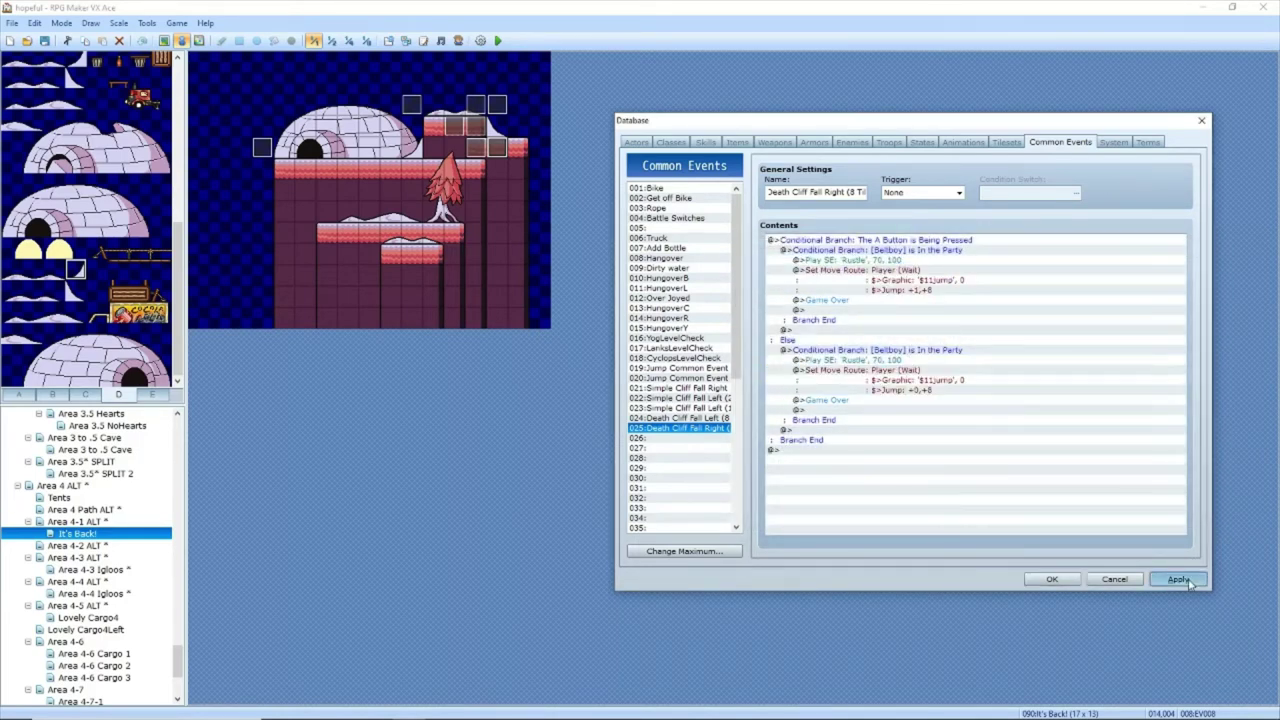
Step: Paste the copied death-fall common event into slot 026 and rename it Death Cliff Fall Right (9 Tiles)
click(677, 439)
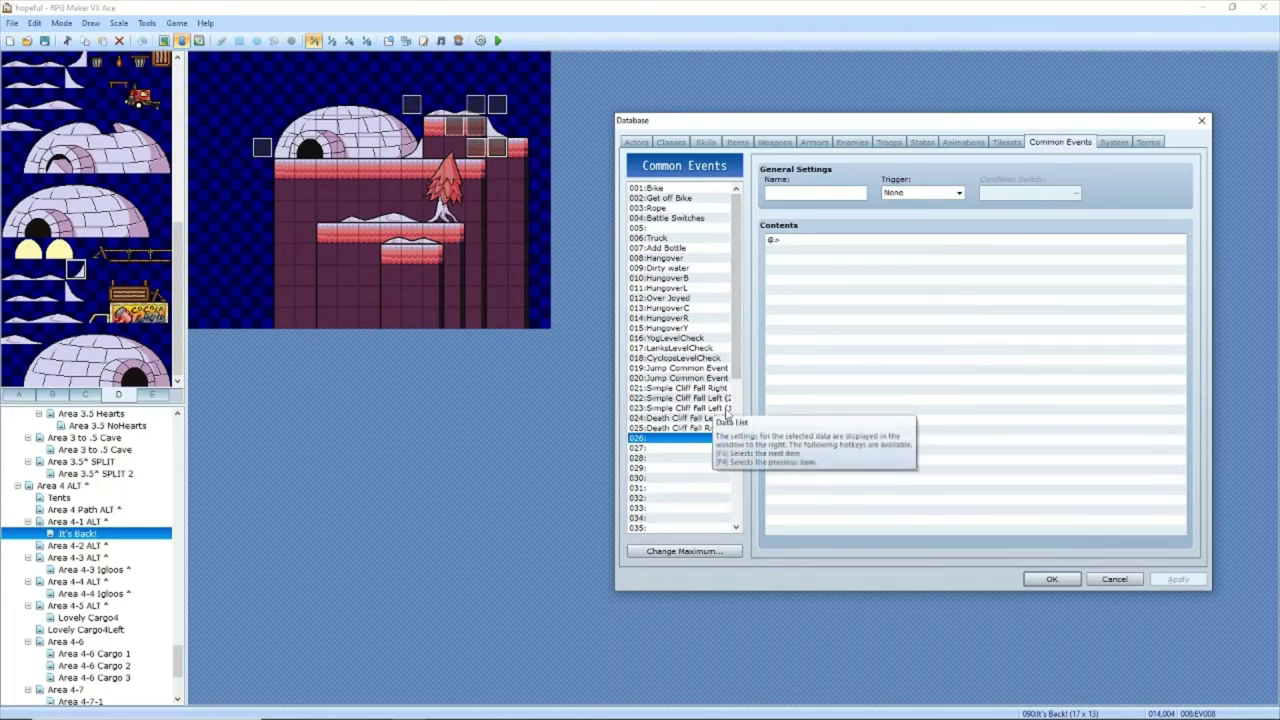
key(ctrl+v)
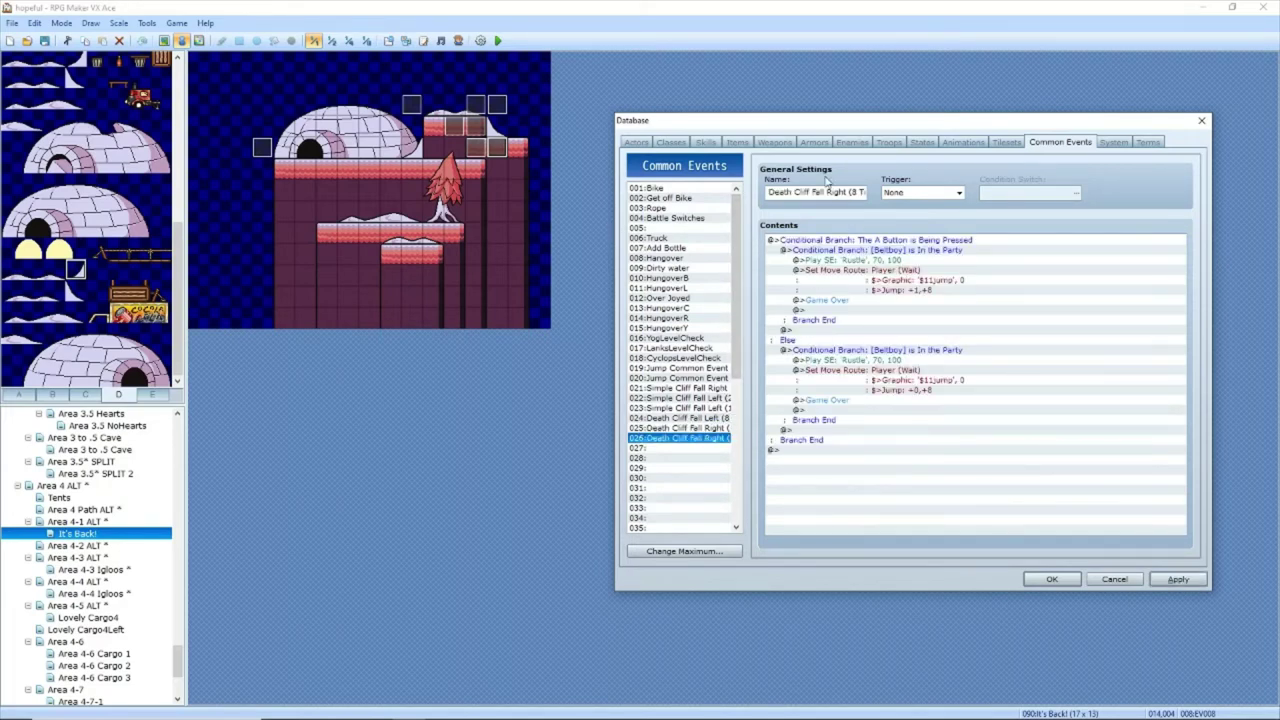
click(833, 191)
double_click(822, 192)
click(840, 192)
key(BackSpace)
Step: Set the X offset of the A-button branch's jump in Death Cliff Fall Right (9 Tiles) to 0
click(946, 262)
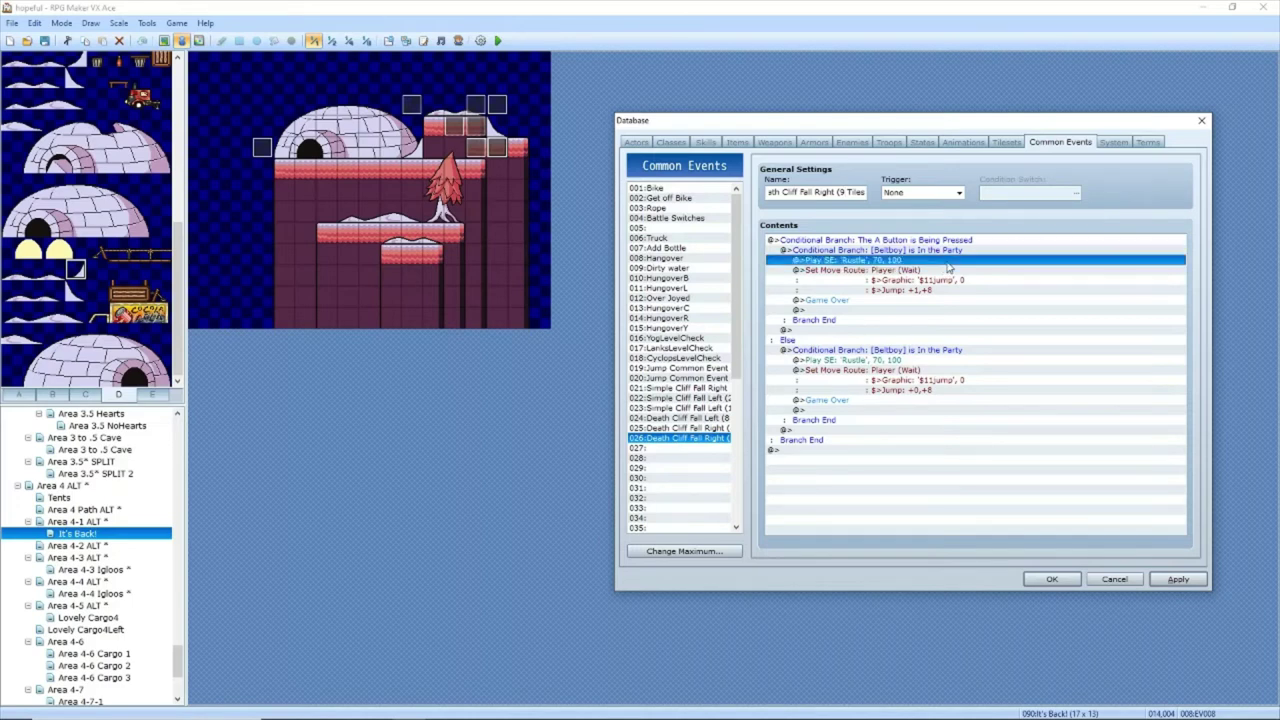
click(950, 274)
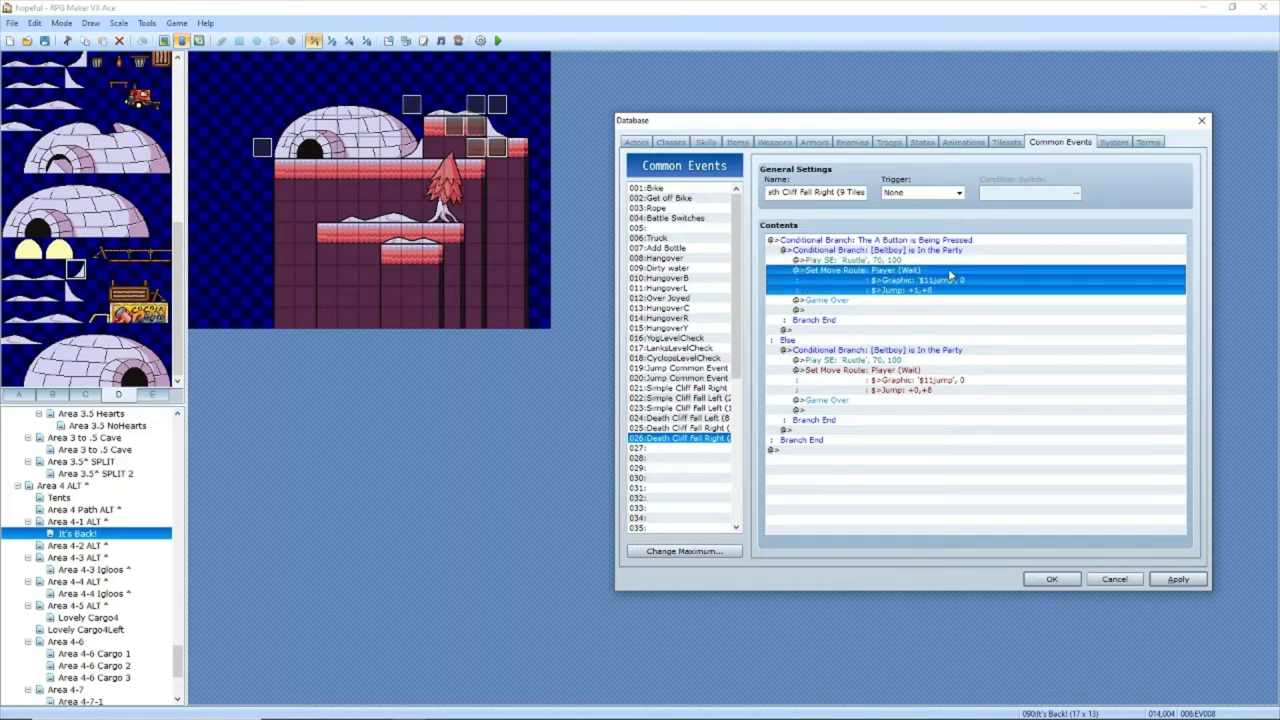
double_click(950, 275)
click(846, 293)
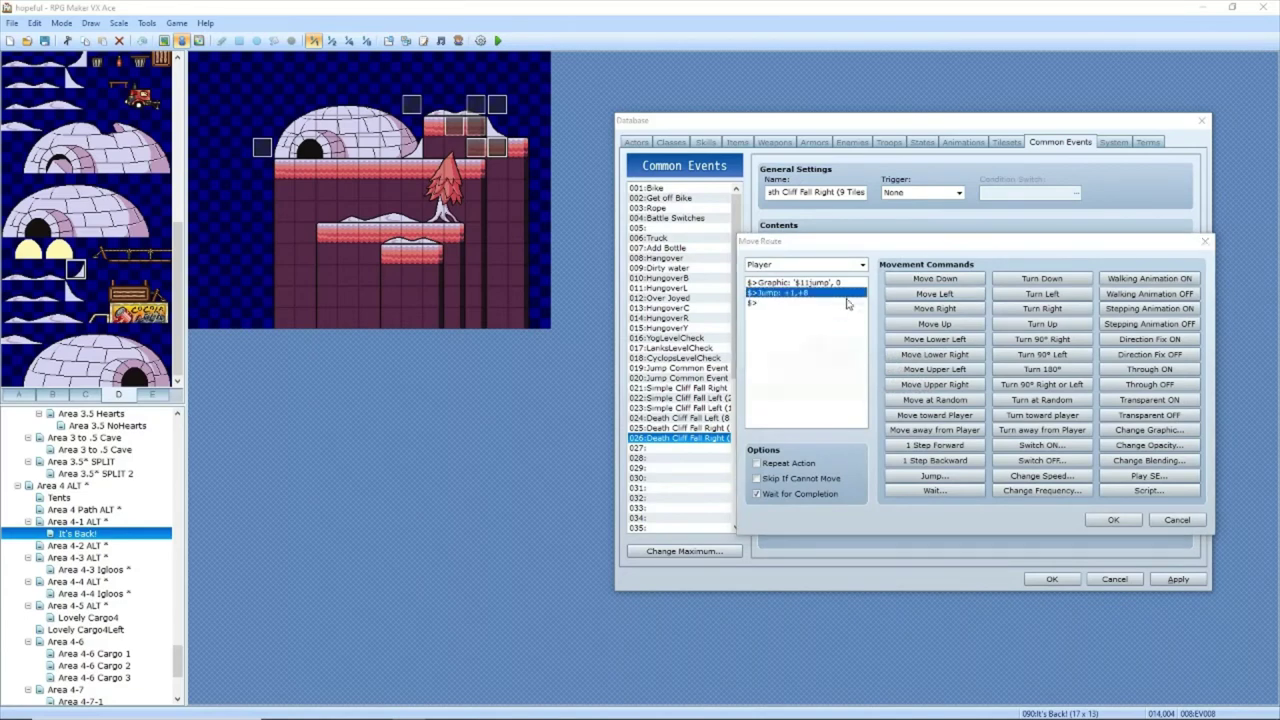
double_click(846, 293)
text(0)
click(836, 338)
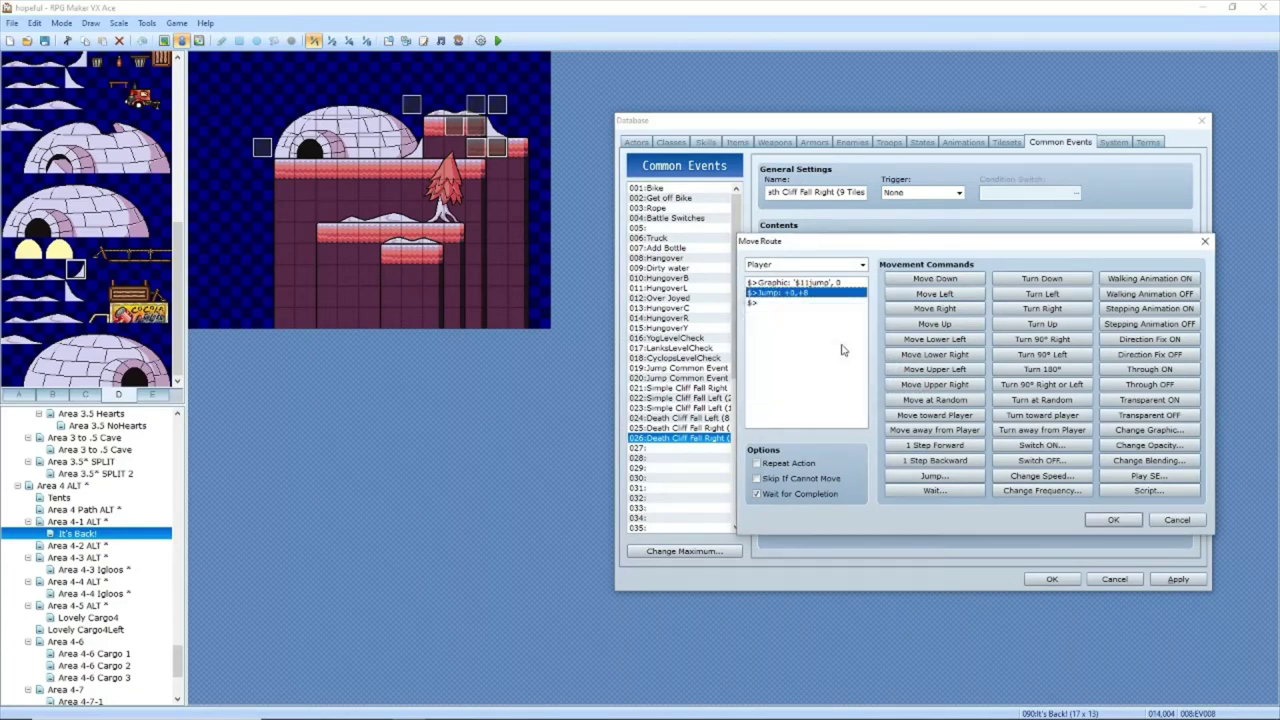
click(1113, 523)
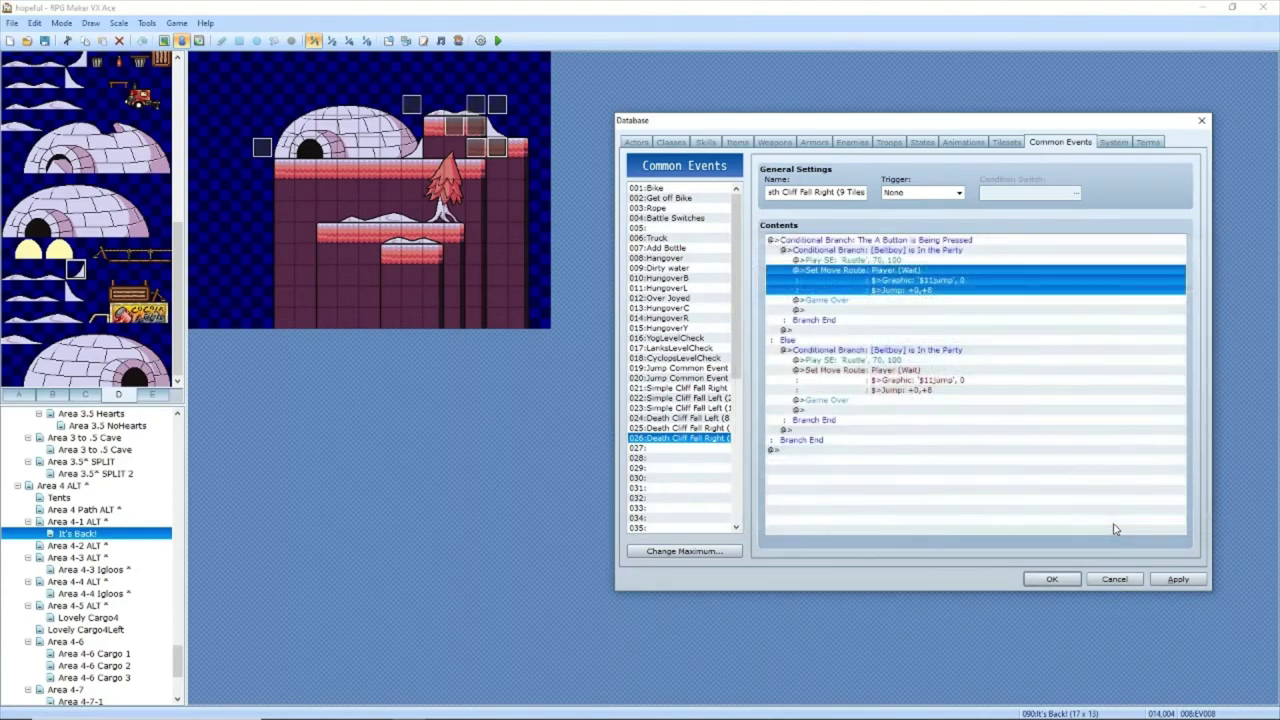
Step: Set the Y offset of the A-button branch's jump in Death Cliff Fall Right (9 Tiles) to 9
double_click(920, 380)
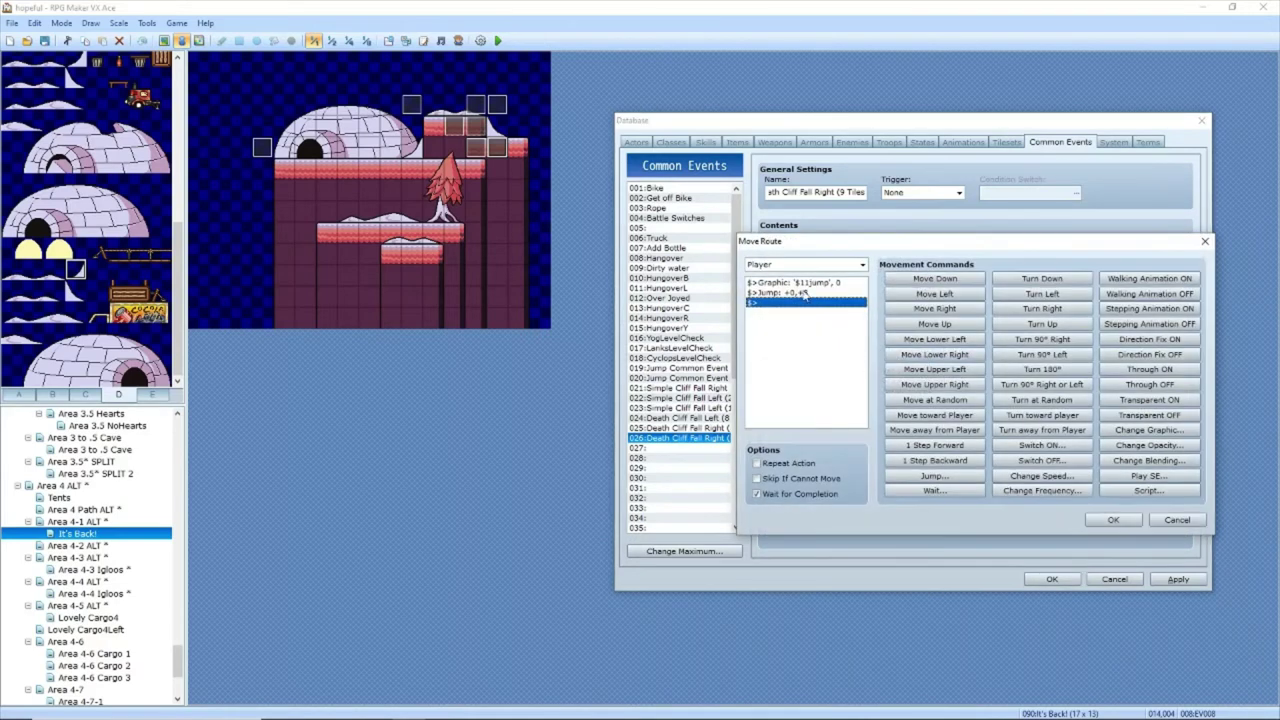
double_click(800, 292)
double_click(757, 380)
text(9)
click(836, 337)
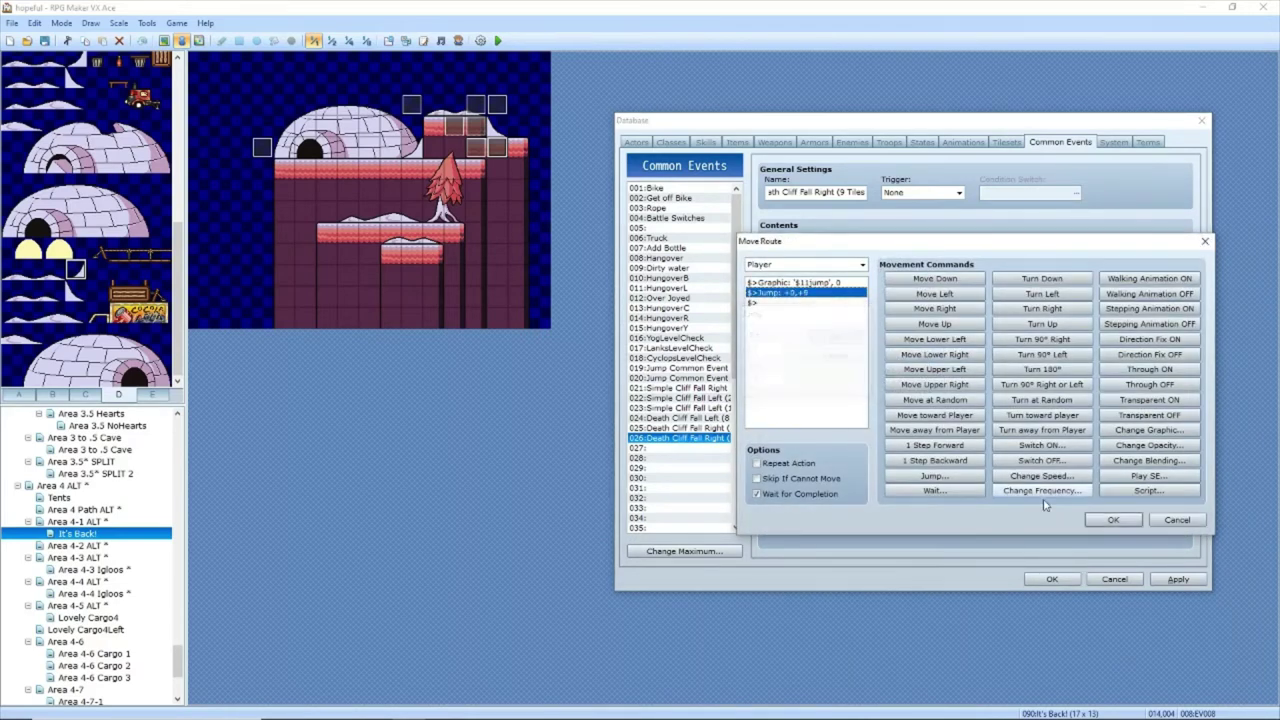
key(Return)
Step: Set the Else branch's jump Y offset in Death Cliff Fall Right (9 Tiles) to 9 and save the database
click(877, 361)
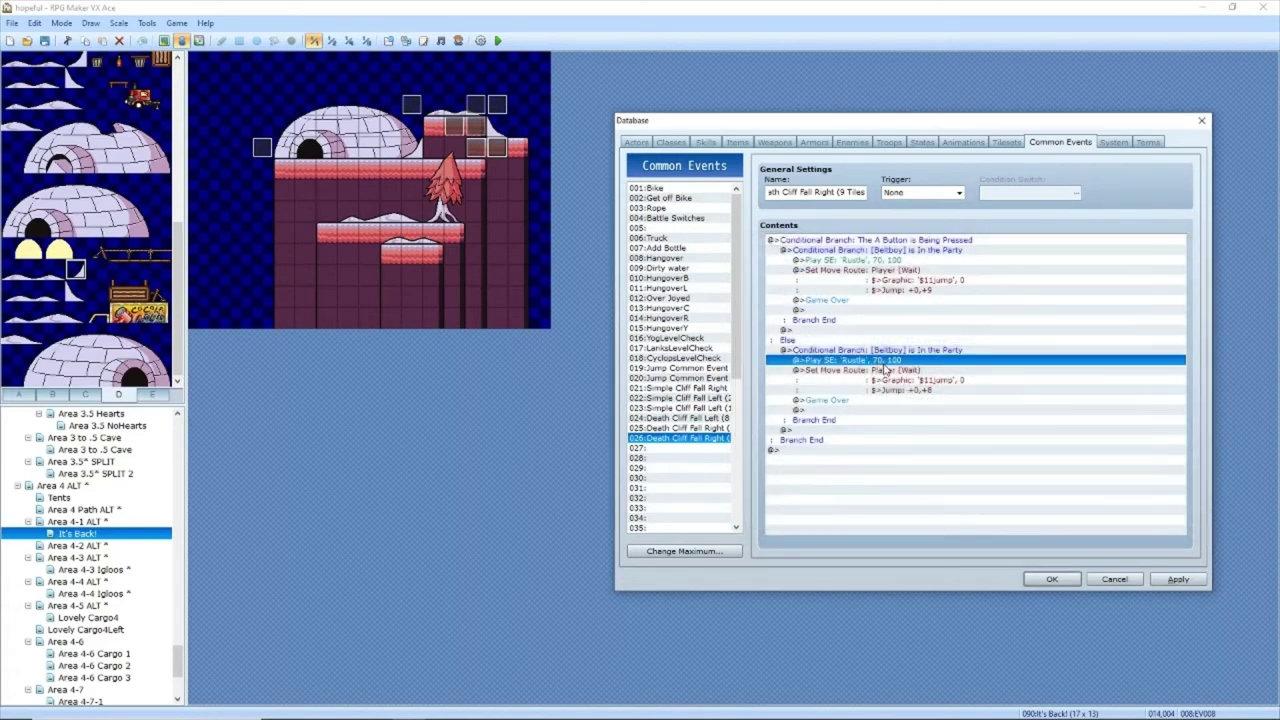
double_click(884, 370)
double_click(800, 292)
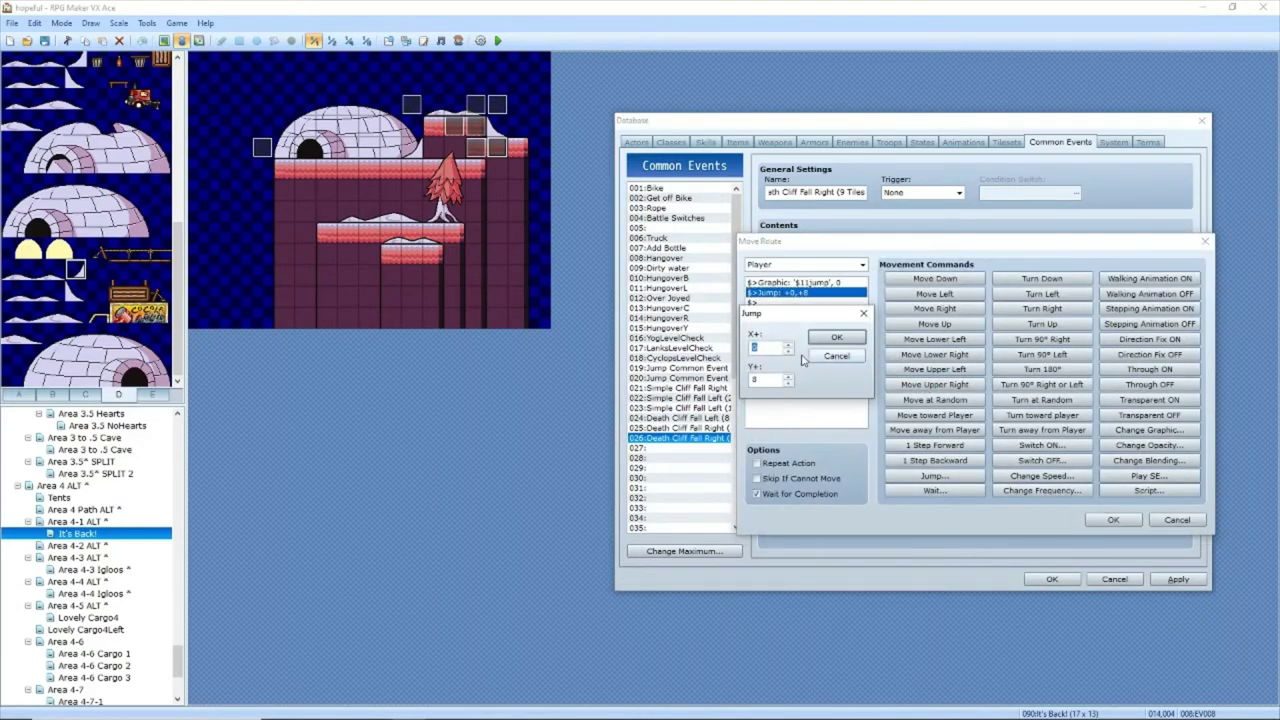
click(787, 375)
click(1113, 520)
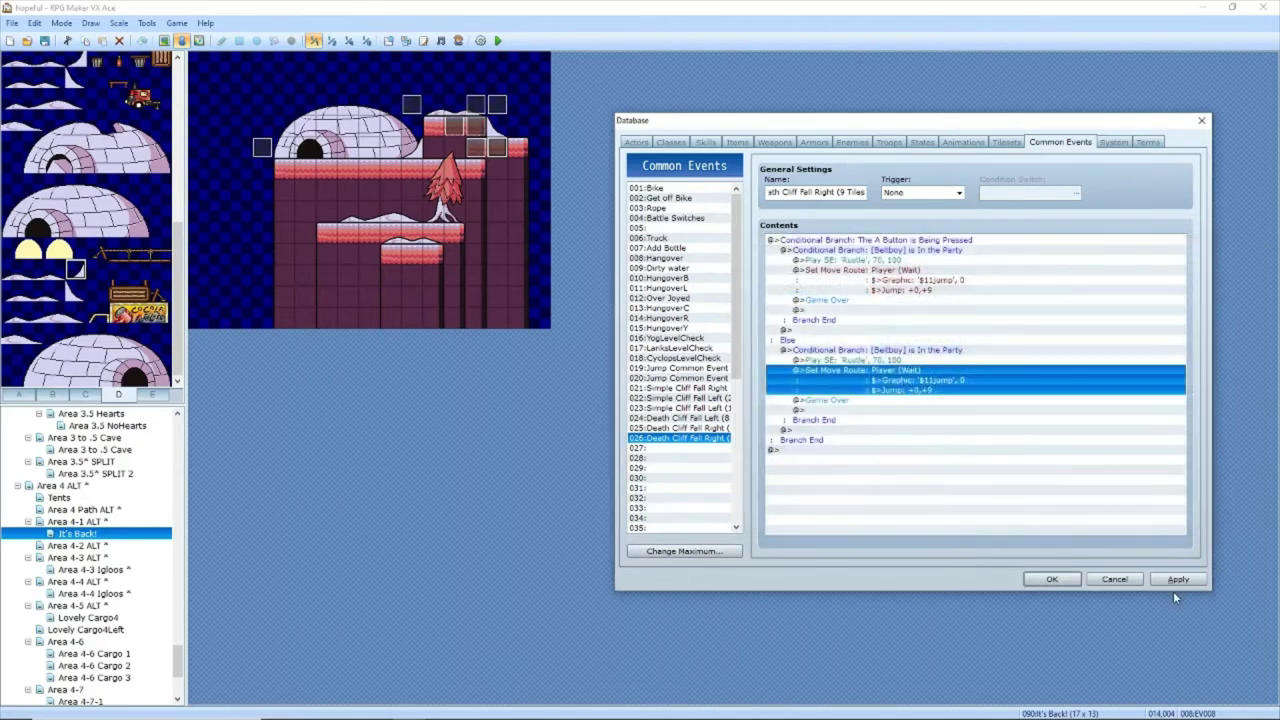
click(1176, 580)
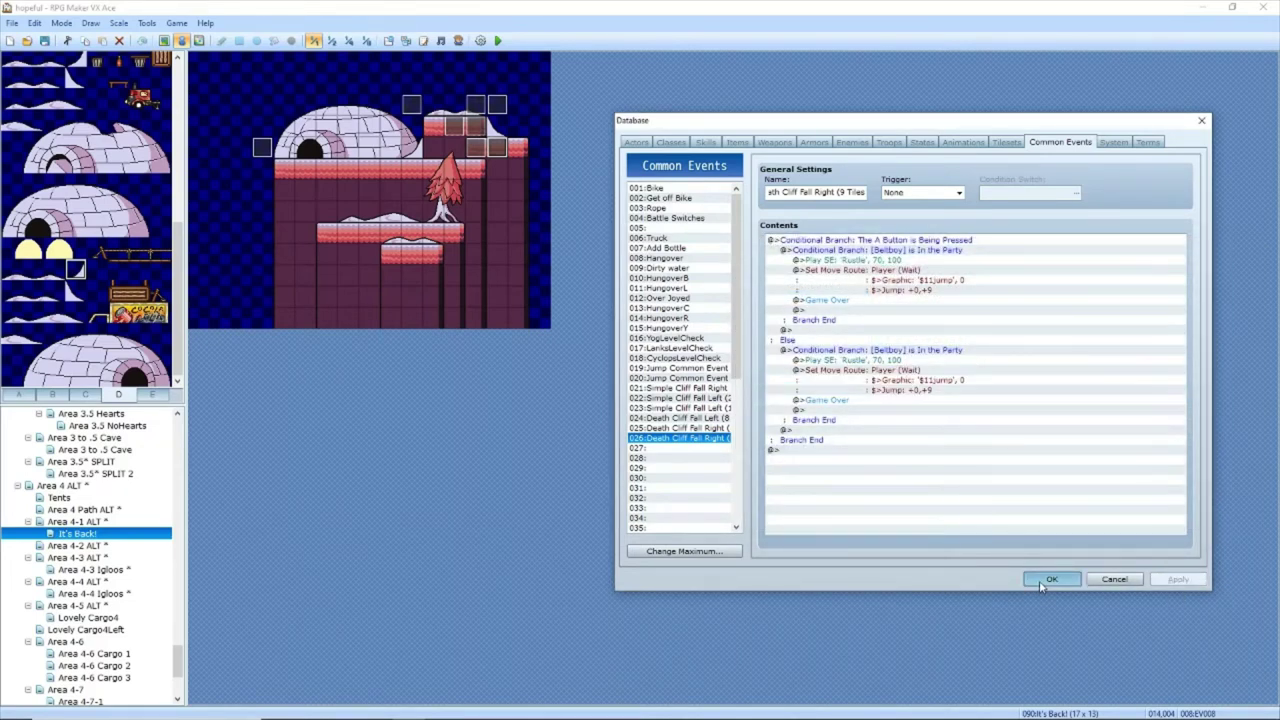
click(1050, 580)
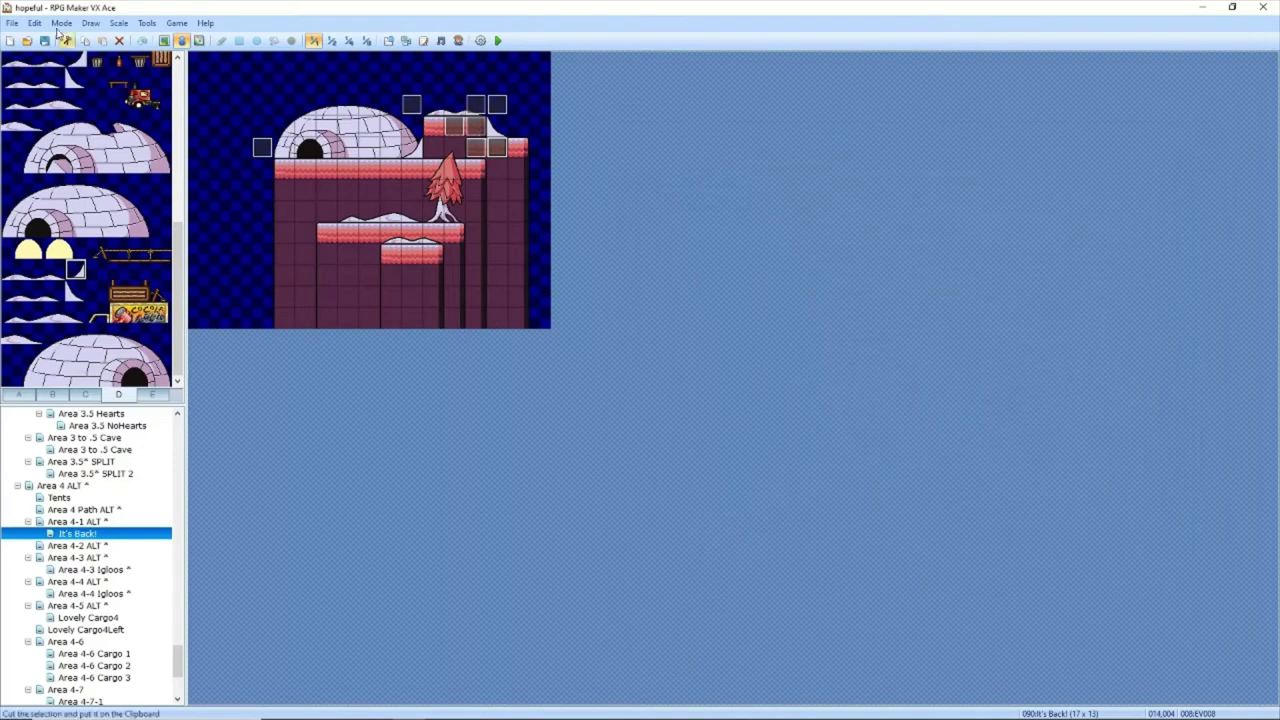
Step: Make the event at tile 016,003 call common event 026, Death Cliff Fall Right (9 Tiles), and save the project
double_click(538, 130)
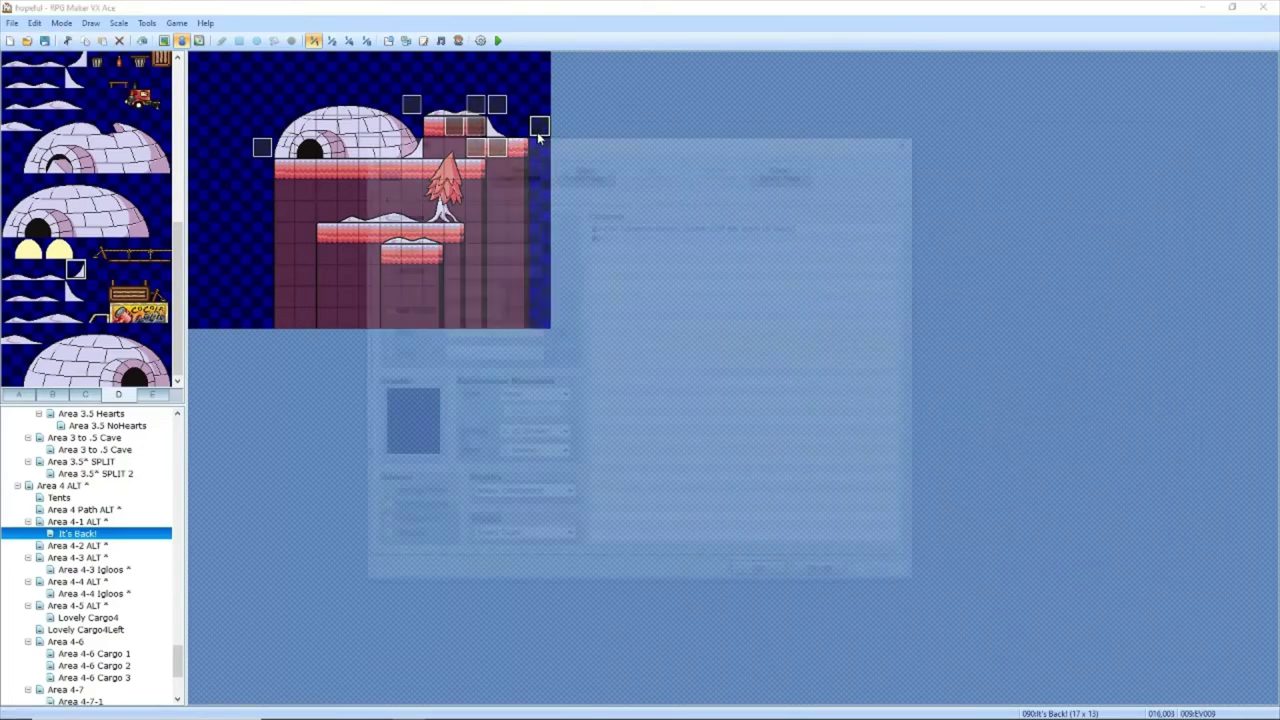
double_click(684, 228)
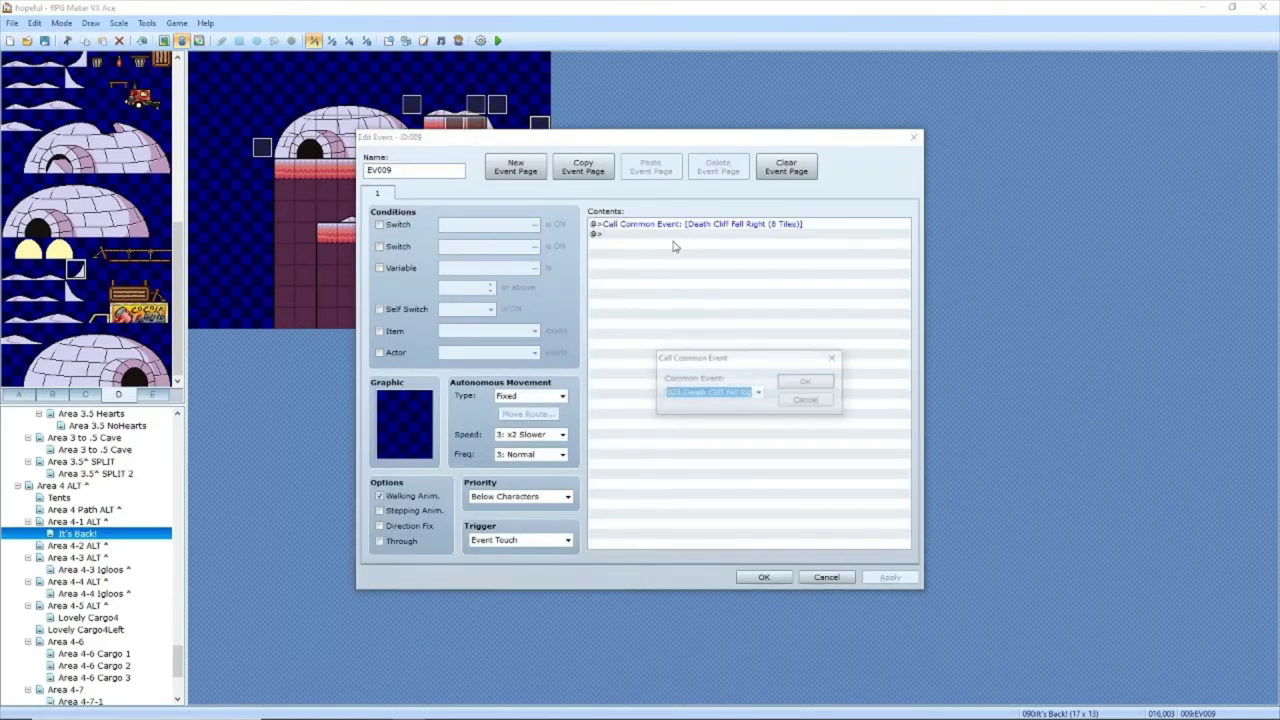
click(700, 393)
click(700, 409)
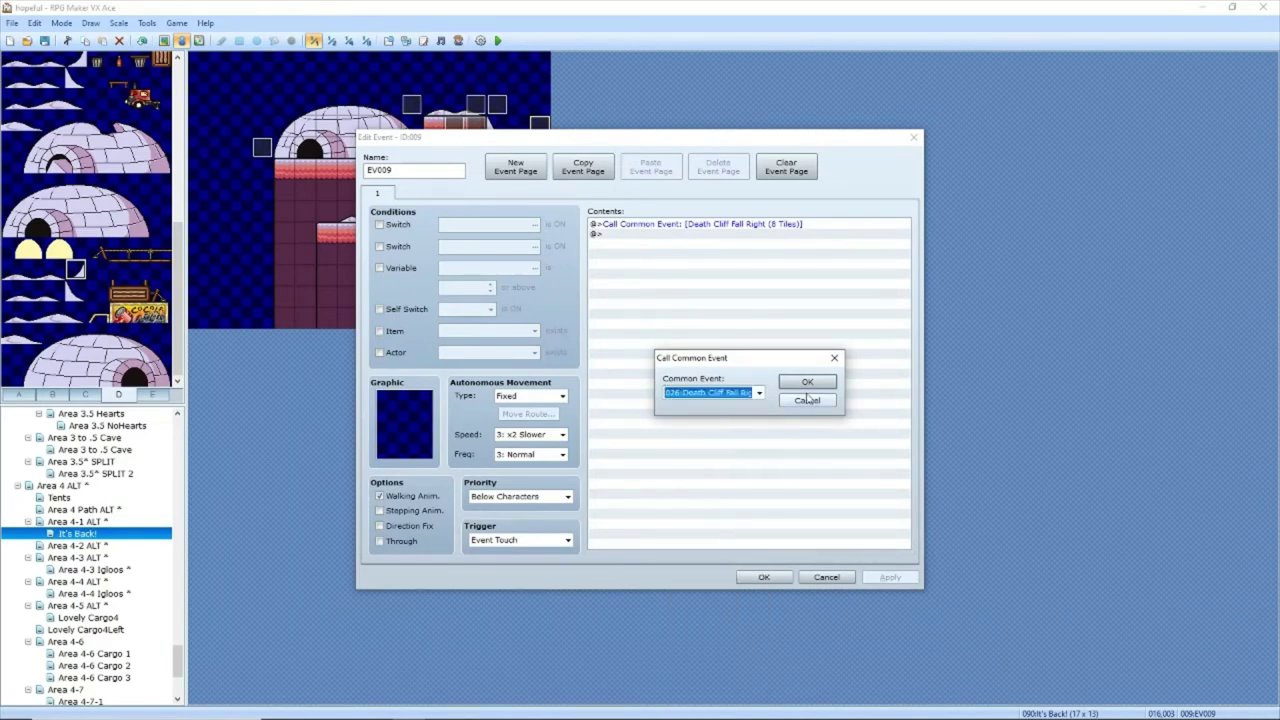
click(805, 386)
click(889, 577)
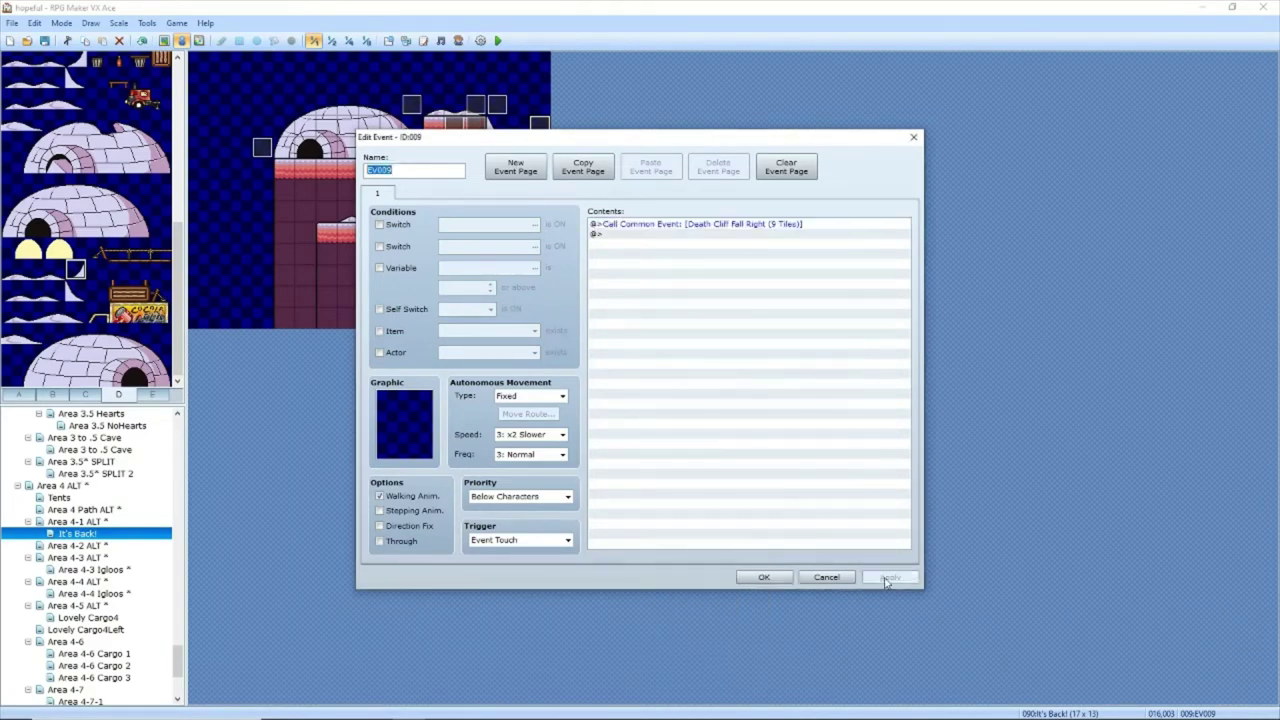
click(764, 577)
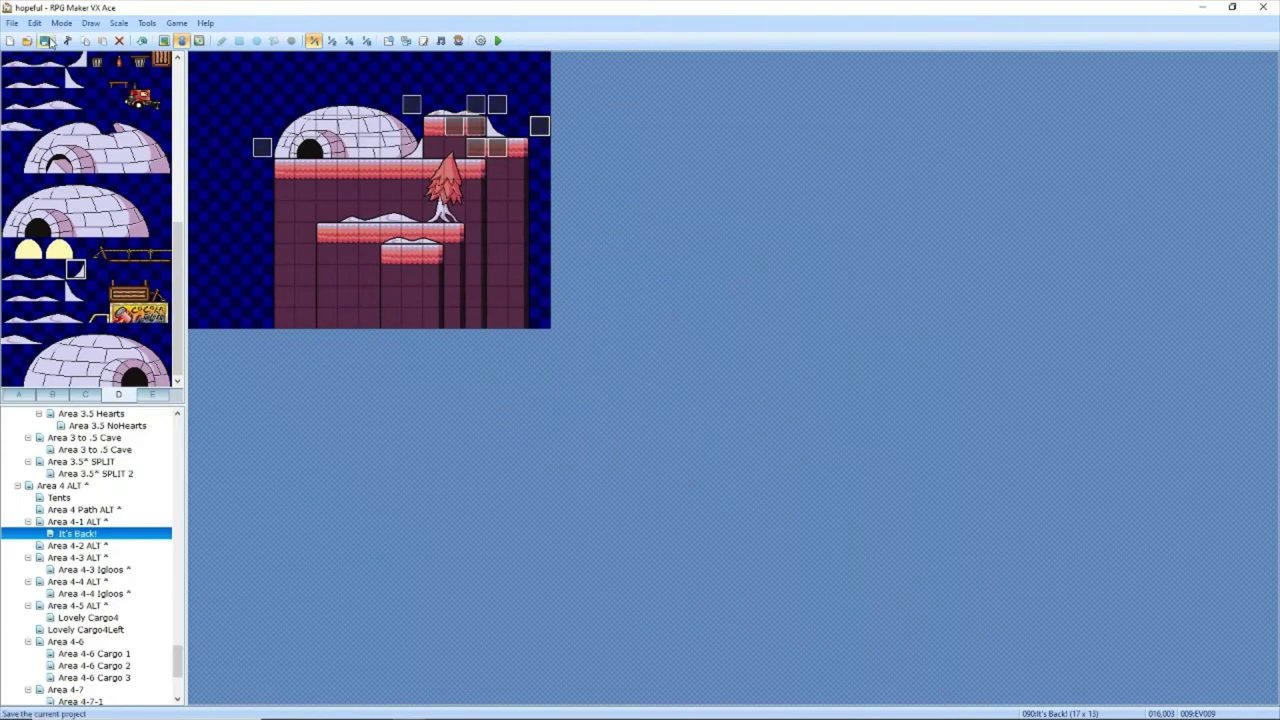
click(46, 41)
right_click(390, 146)
click(432, 149)
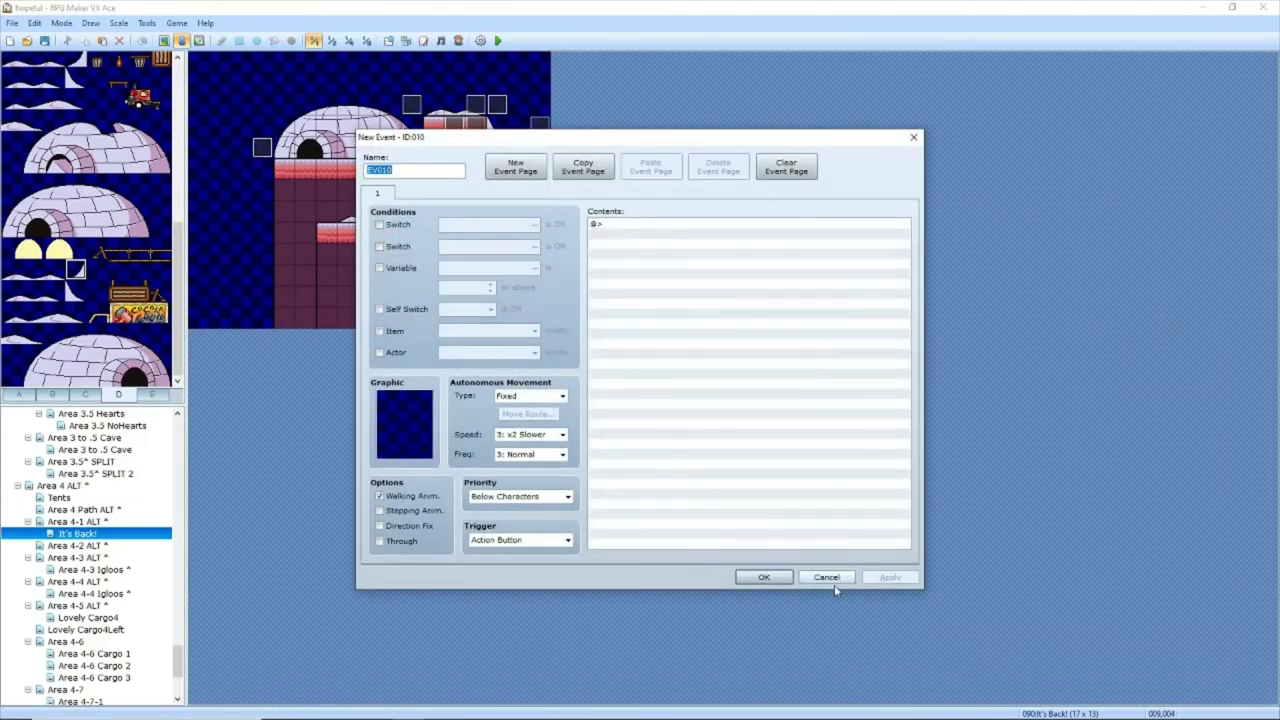
click(825, 582)
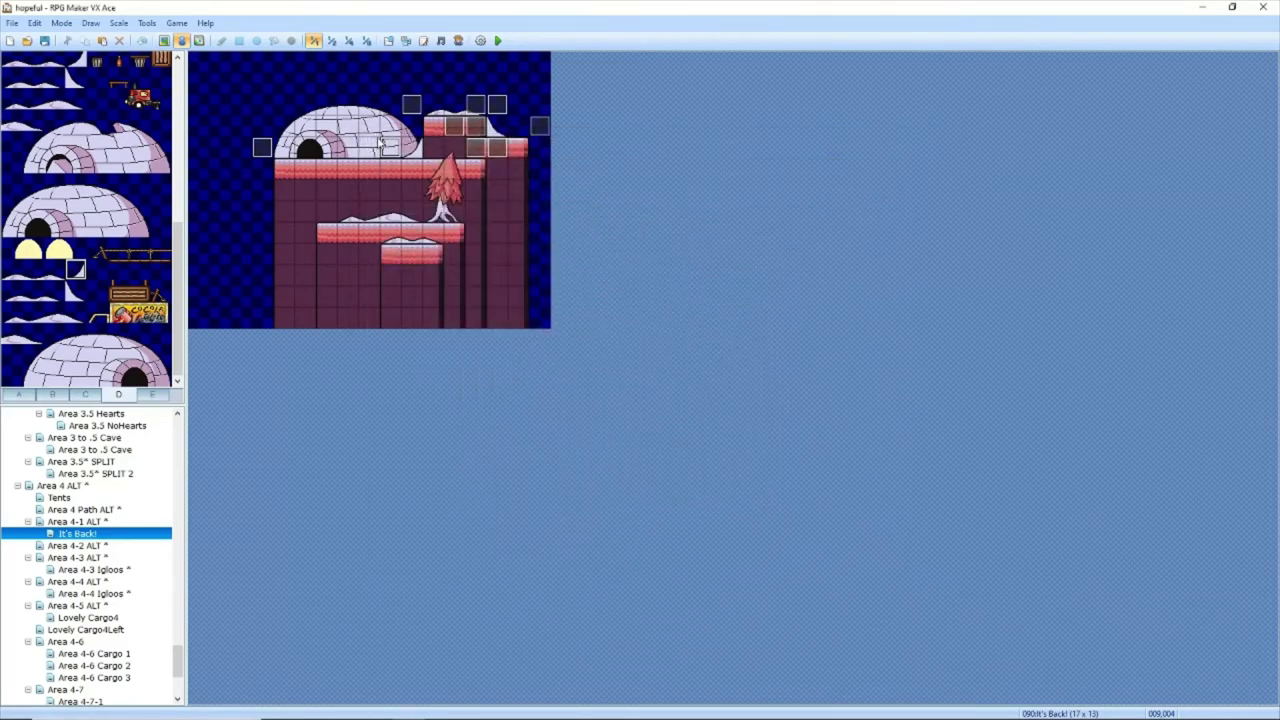
Step: Set the player's starting position at tile 009,004 in front of the igloo on the It's Back! map
right_click(381, 142)
mouse_move(443, 257)
click(531, 262)
Step: Assign the $1 sprite sheet as the character graphic of database actor 032 Beltboy and accept the database changes
click(146, 22)
click(155, 37)
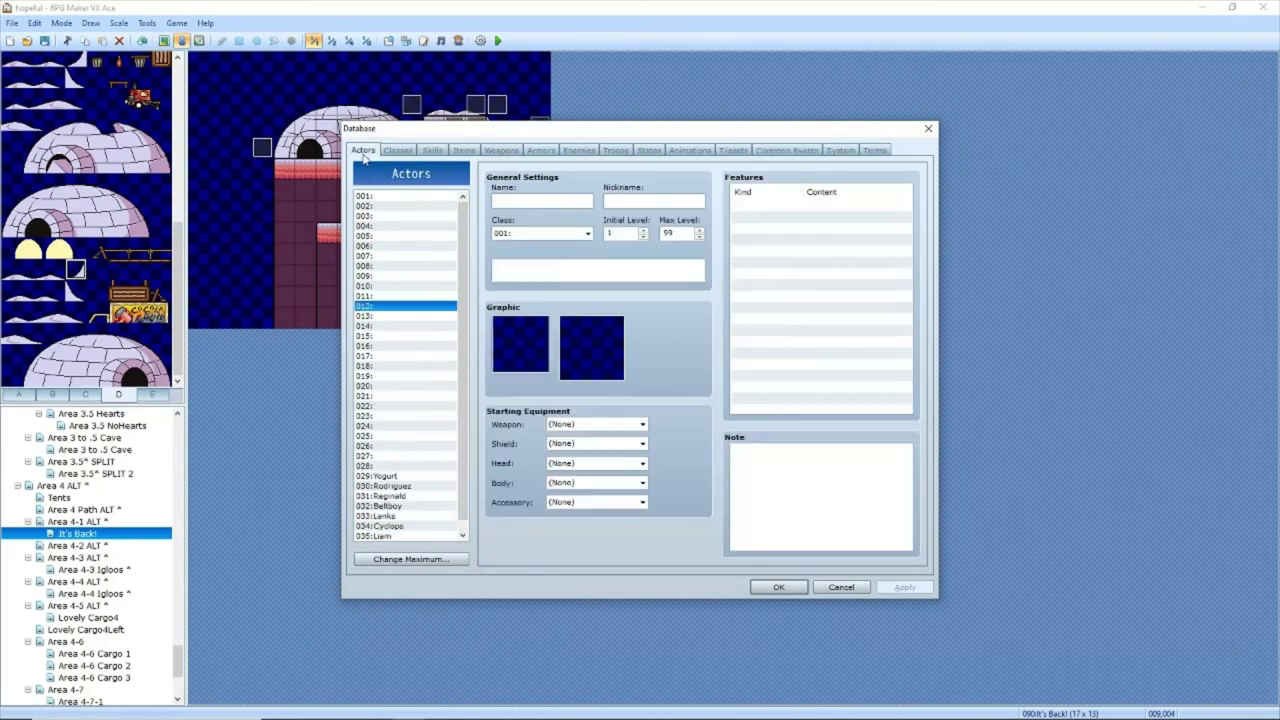
scroll(418, 484, down, 1)
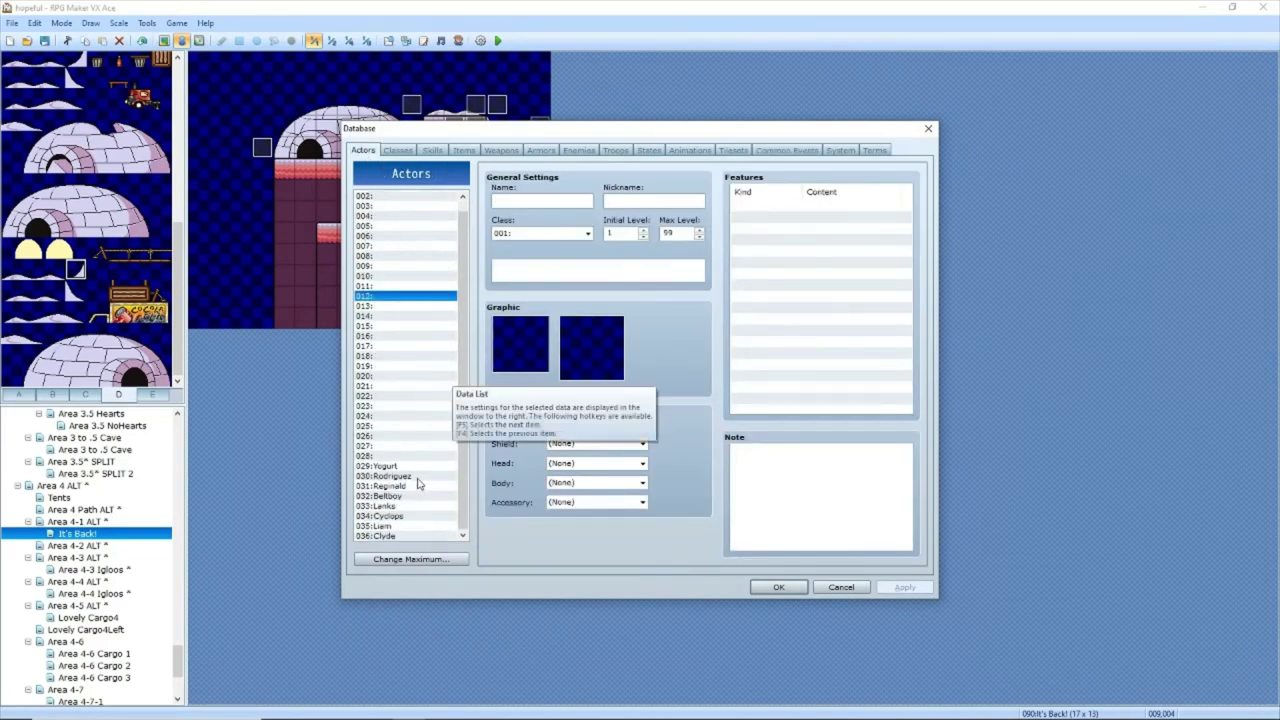
scroll(404, 488, up, 1)
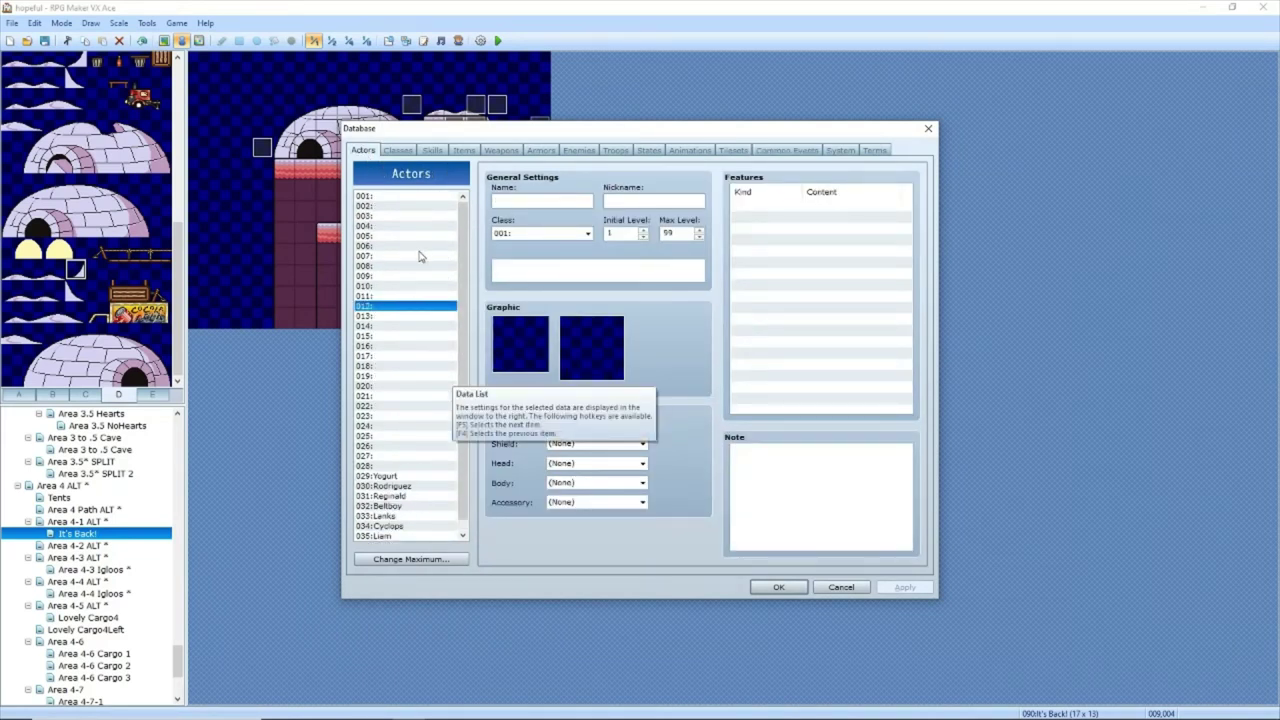
scroll(431, 457, down, 1)
click(404, 497)
double_click(514, 350)
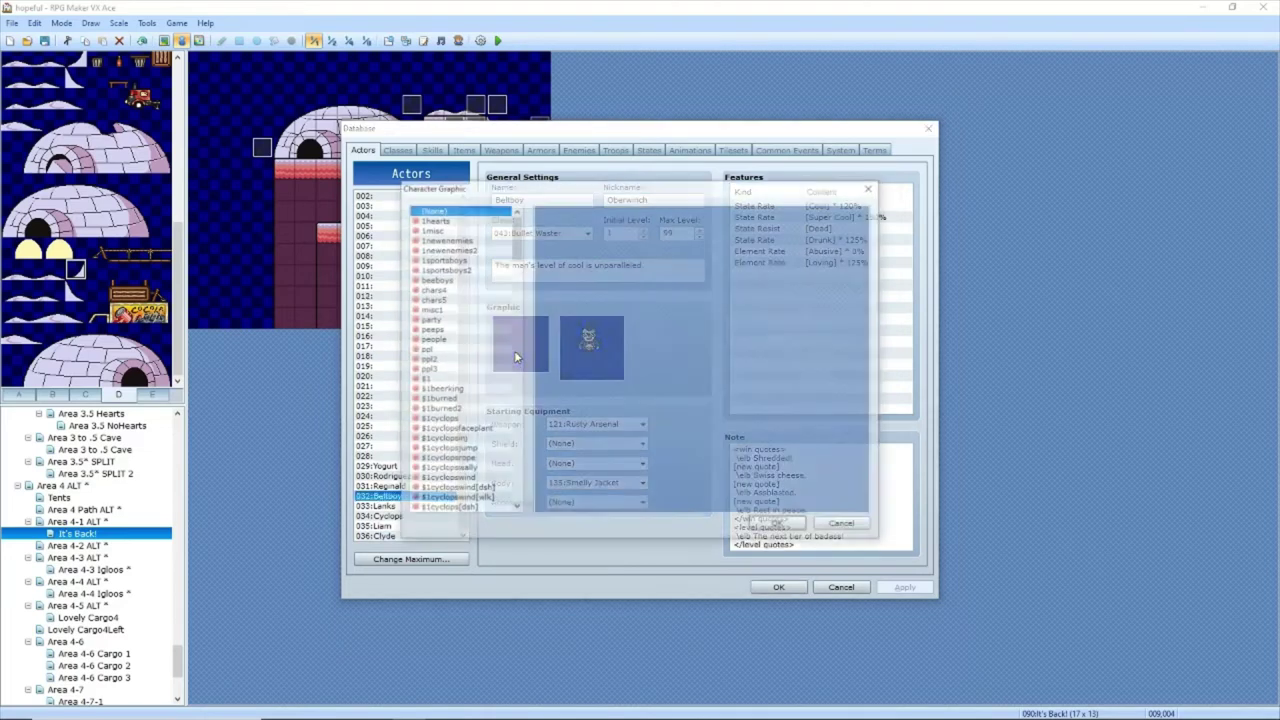
click(461, 240)
click(461, 259)
click(462, 289)
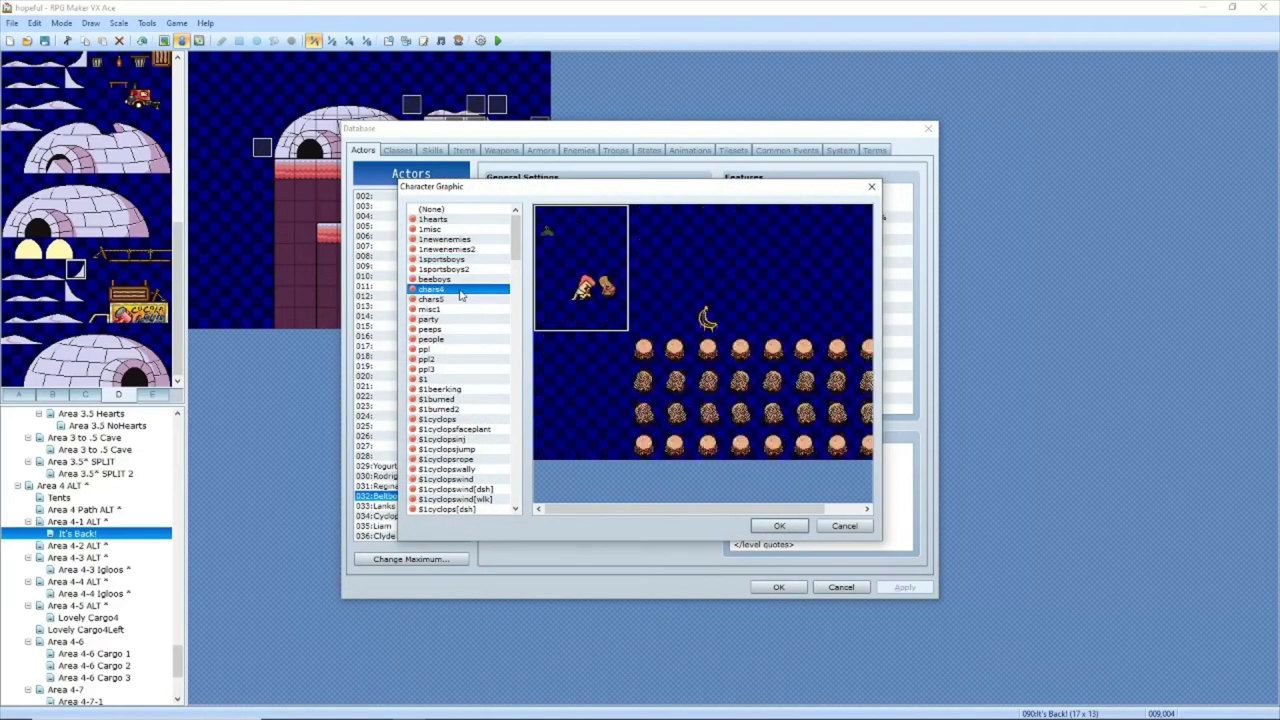
click(462, 299)
click(463, 309)
scroll(480, 350, down, 6)
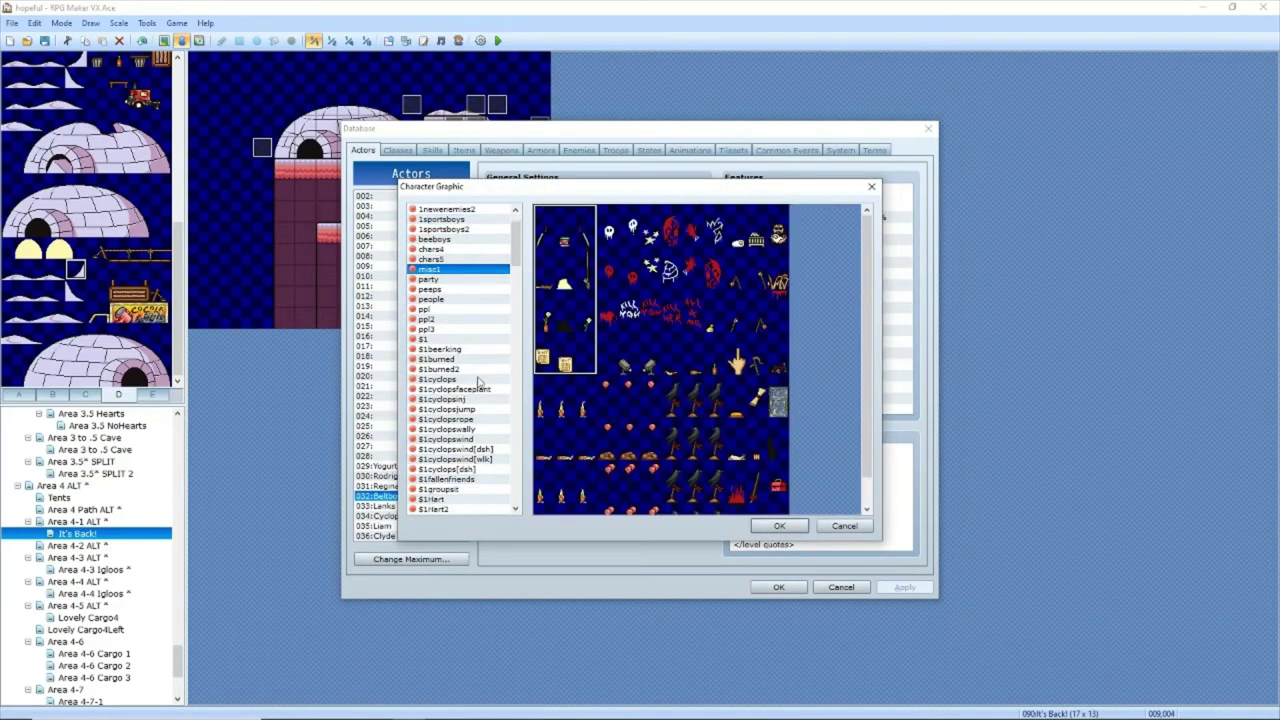
scroll(493, 390, down, 6)
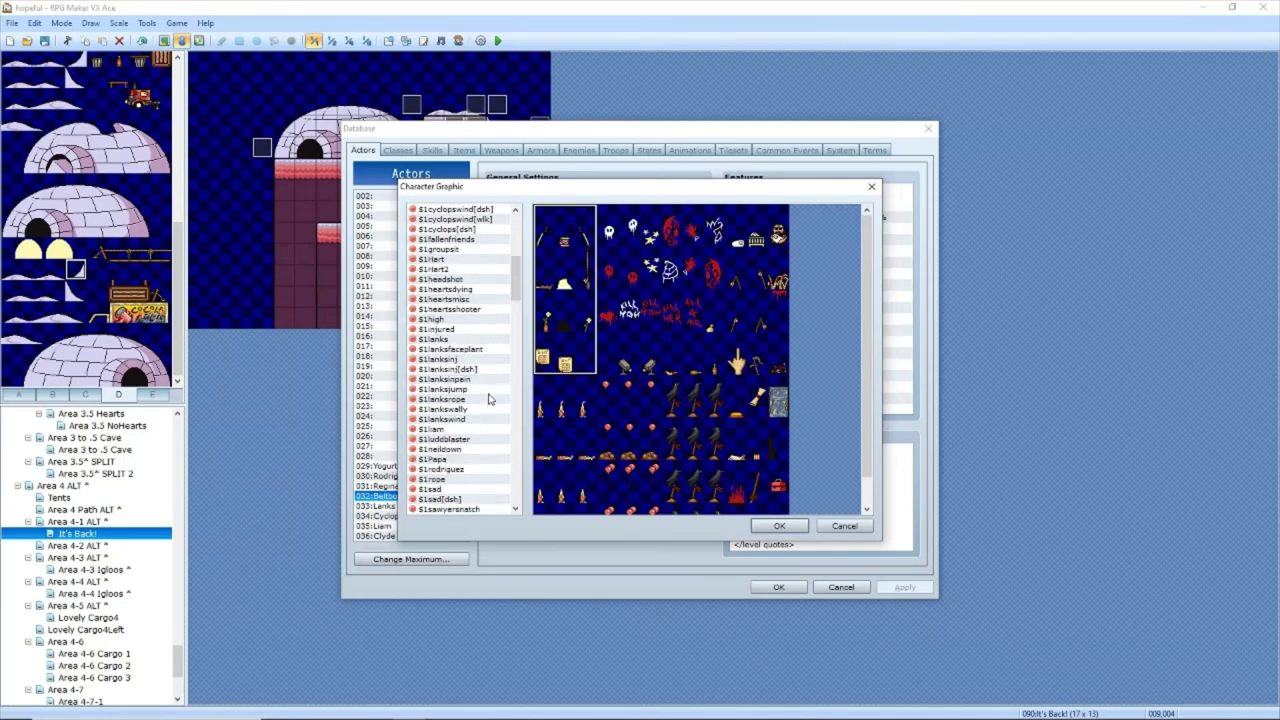
scroll(485, 400, down, 5)
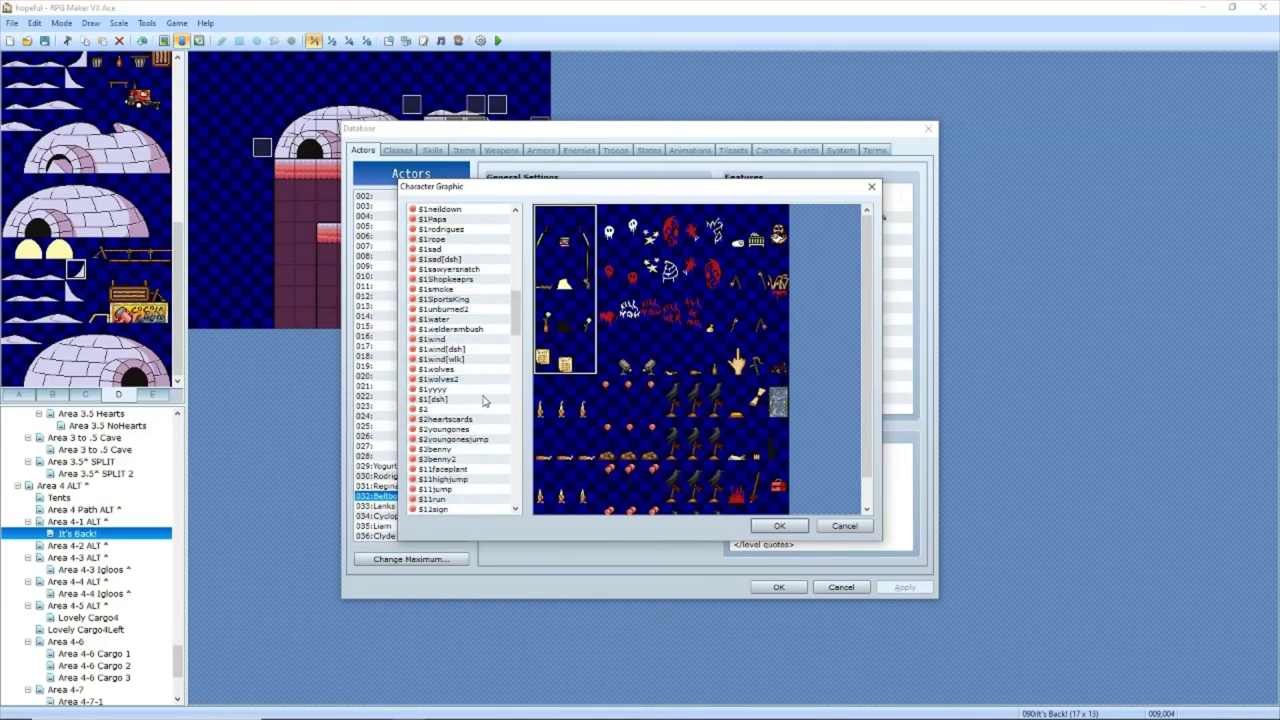
scroll(465, 435, up, 2)
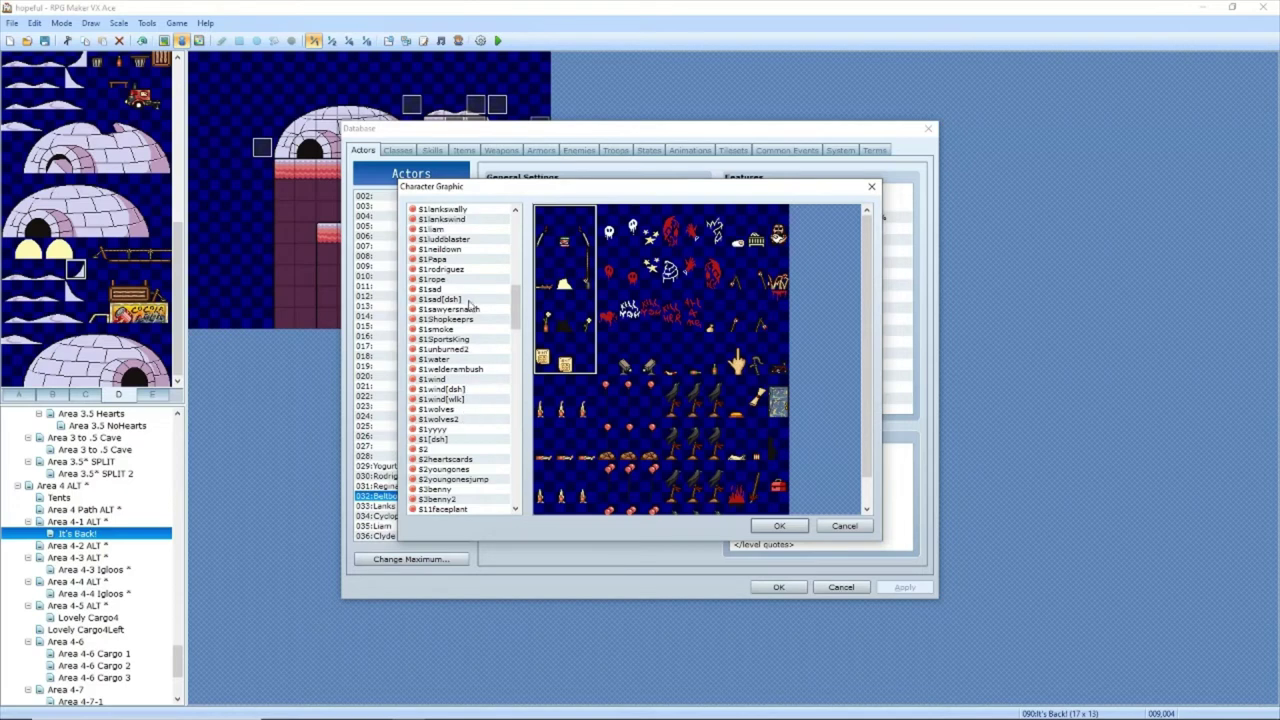
scroll(456, 425, up, 3)
click(455, 429)
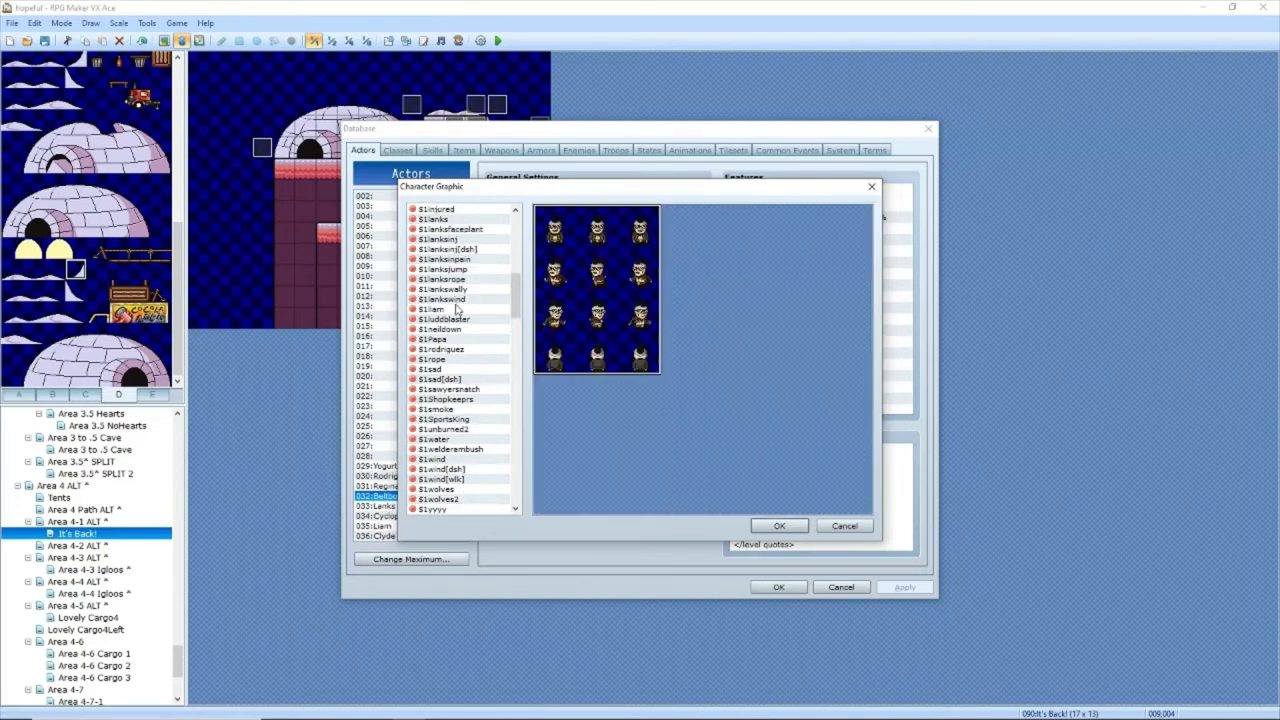
click(452, 380)
scroll(460, 340, up, 4)
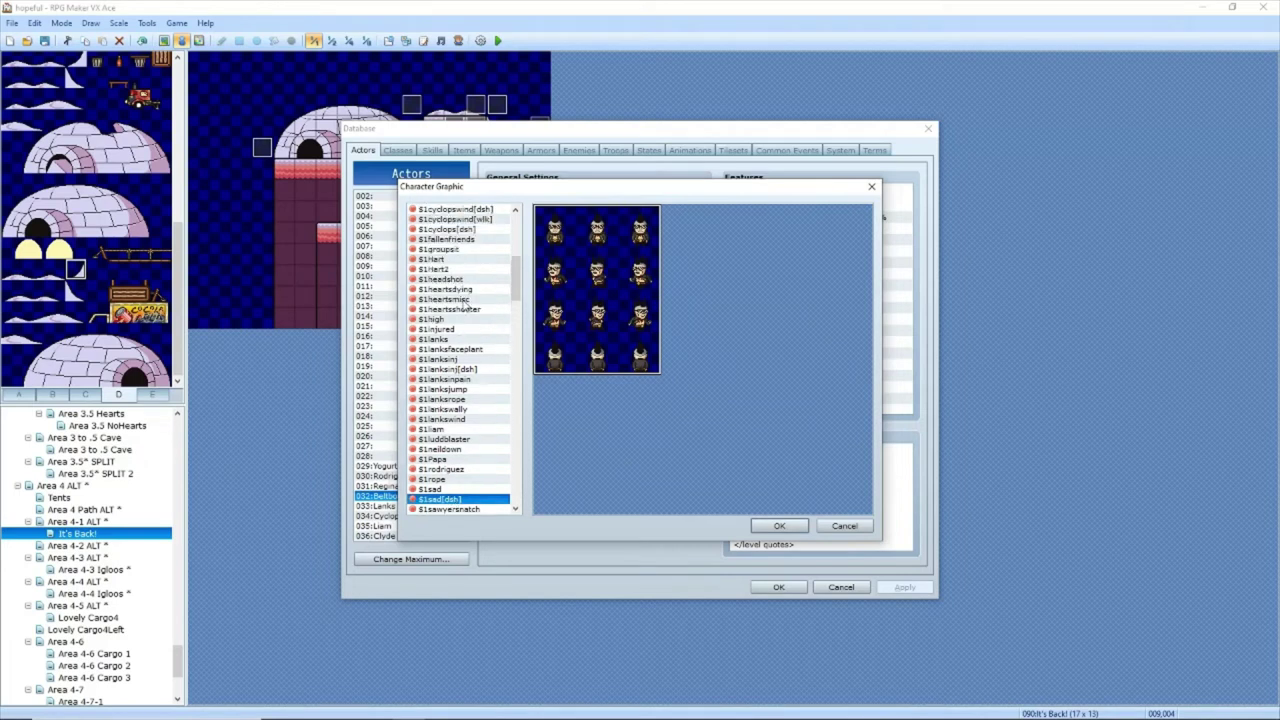
scroll(465, 285, up, 5)
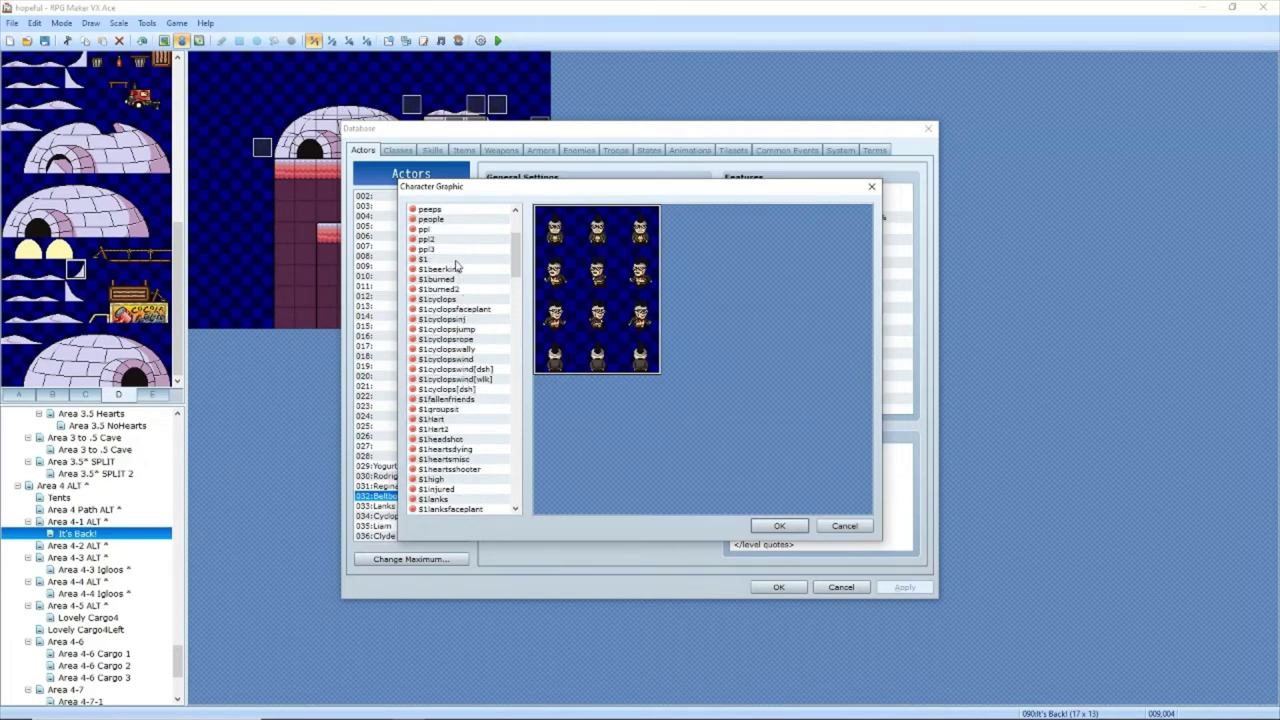
click(455, 260)
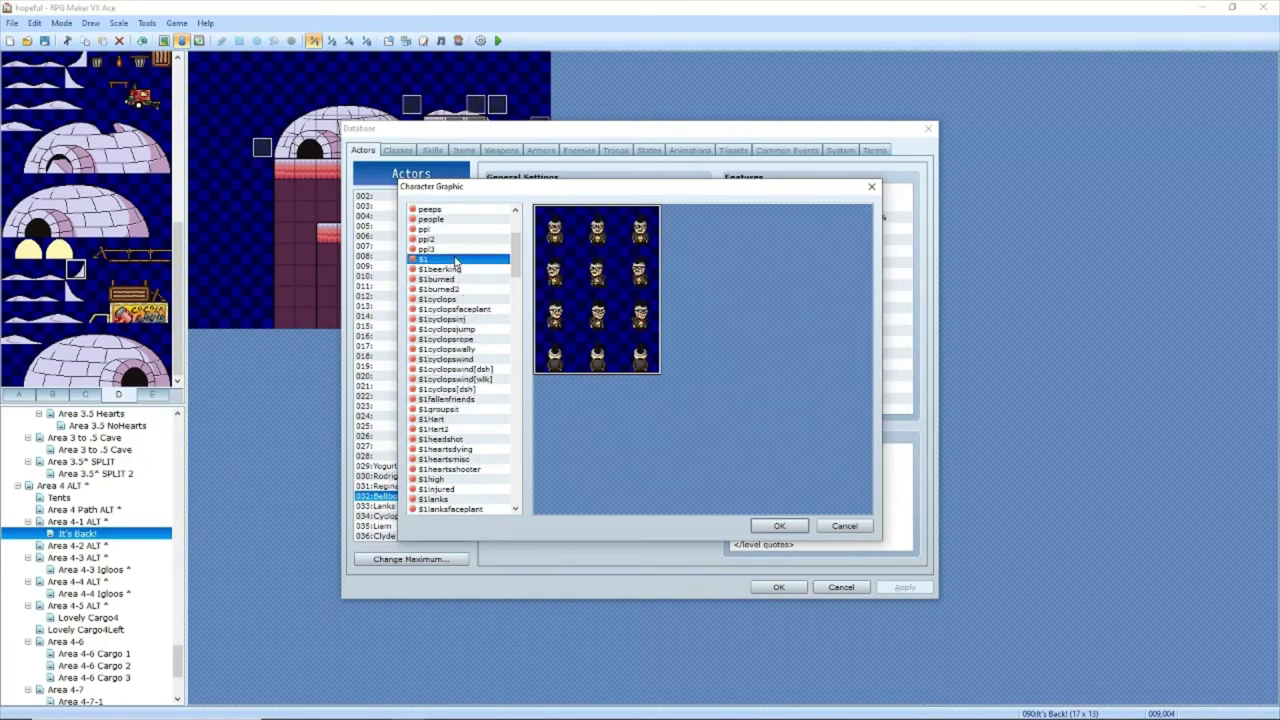
click(779, 525)
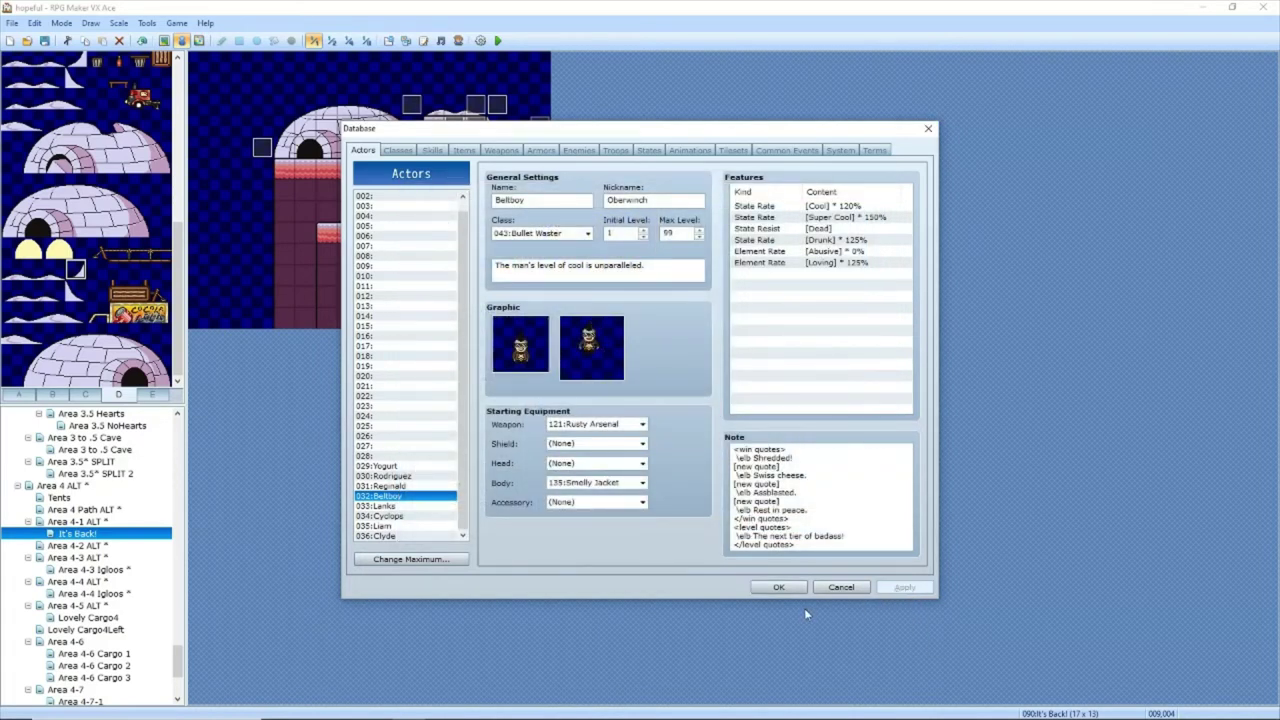
click(779, 587)
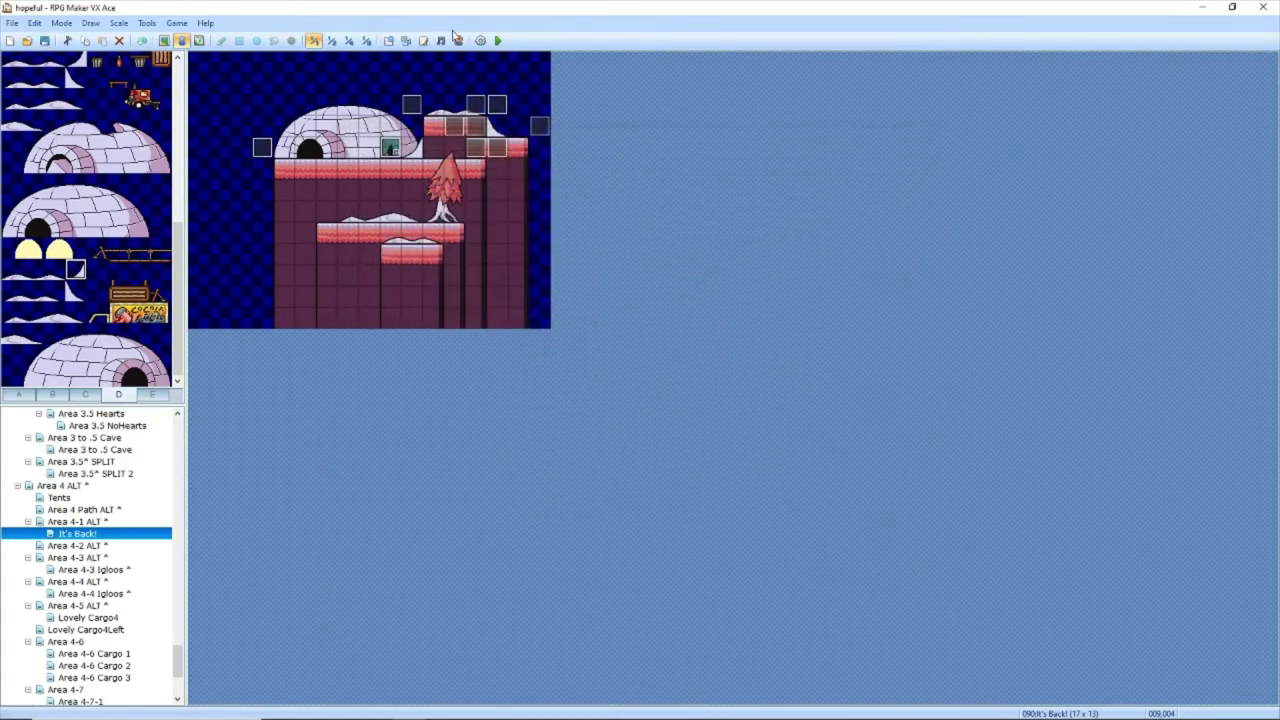
Step: Enable automatic background music in the It's Back! map's properties, using the track Garbage Day
right_click(92, 538)
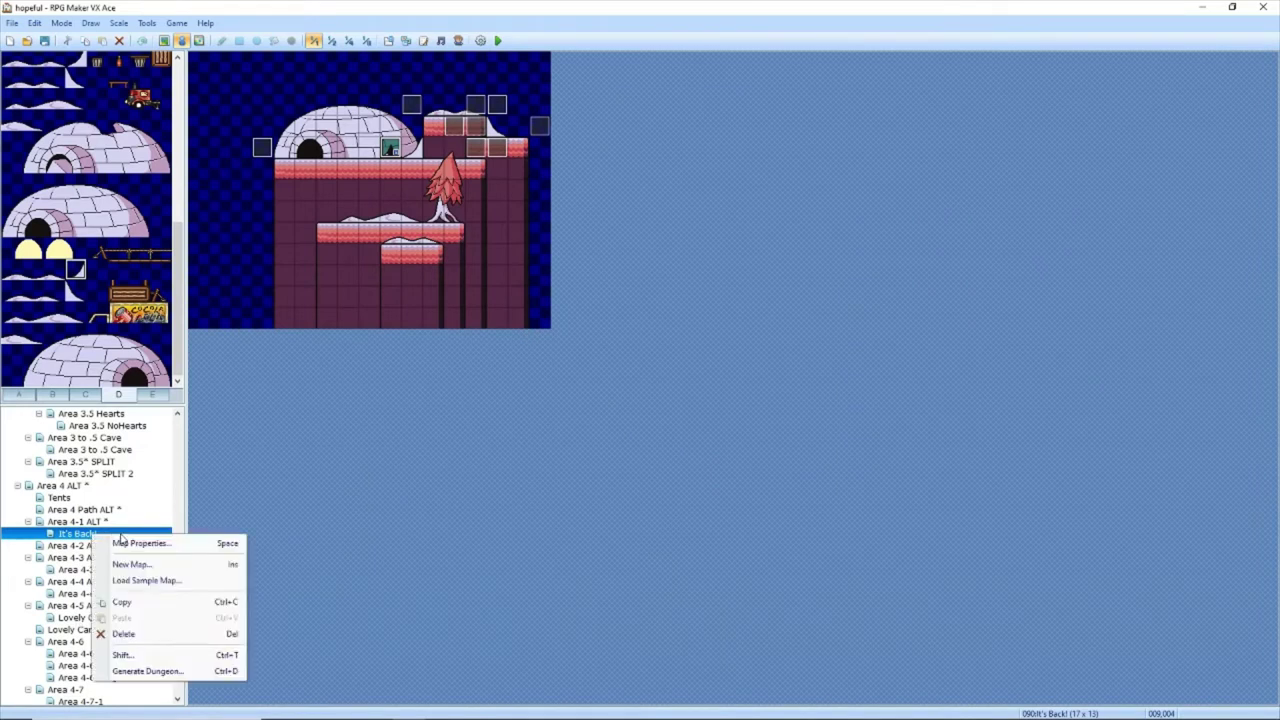
click(120, 542)
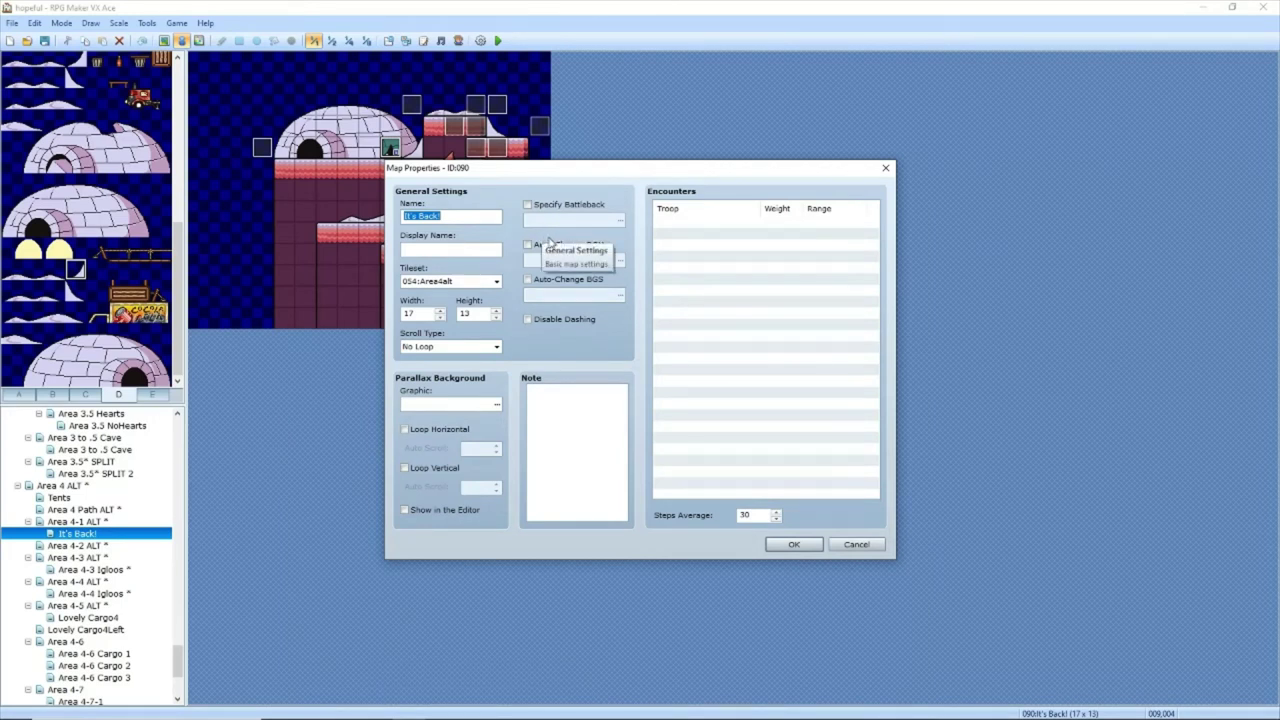
click(560, 245)
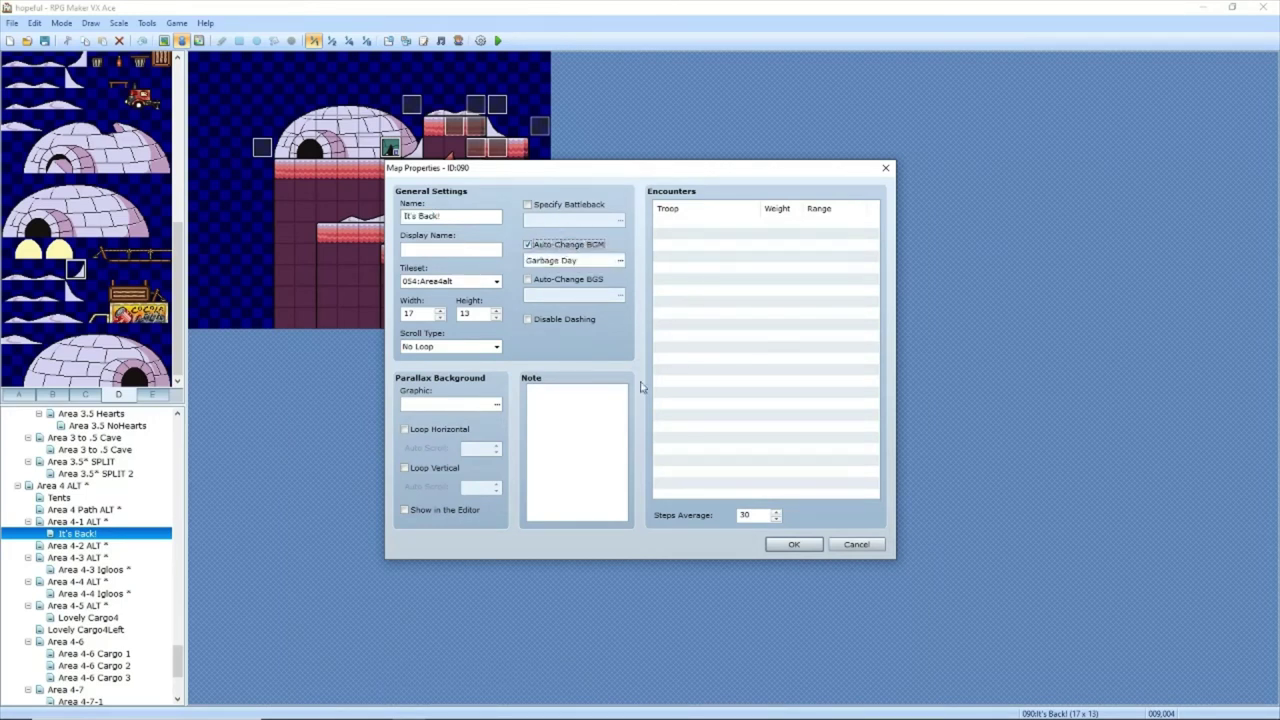
click(620, 261)
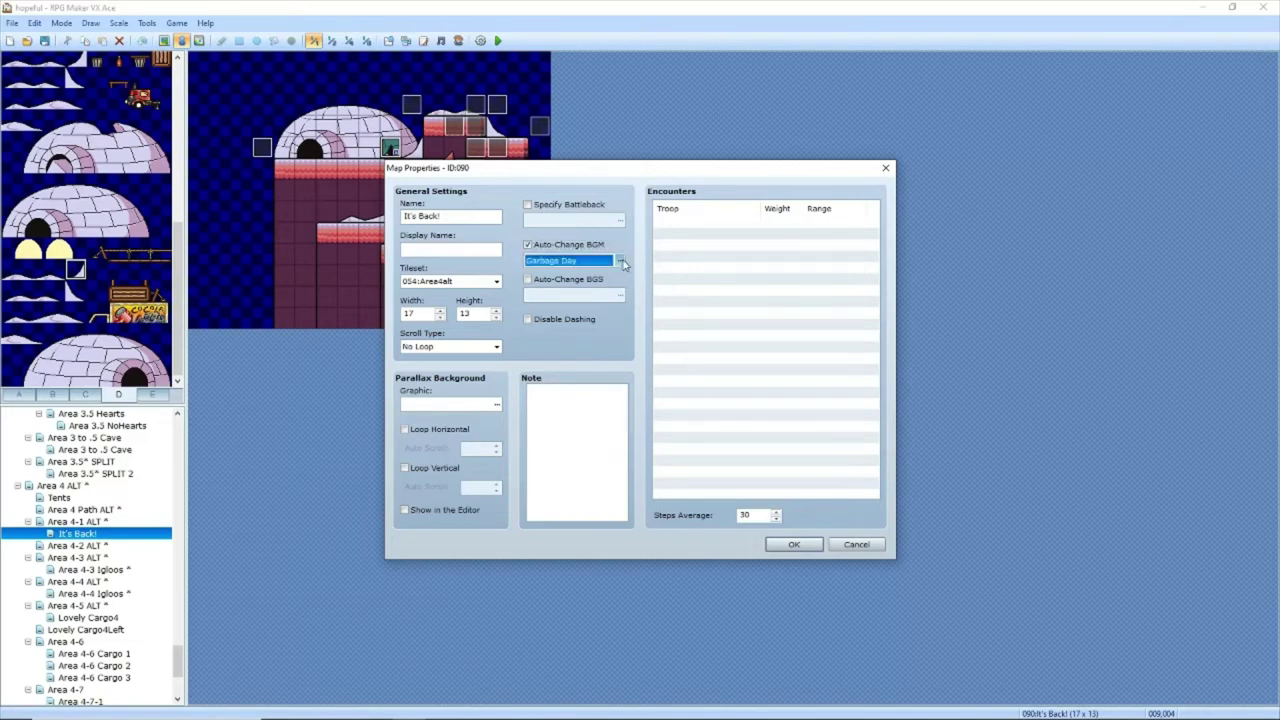
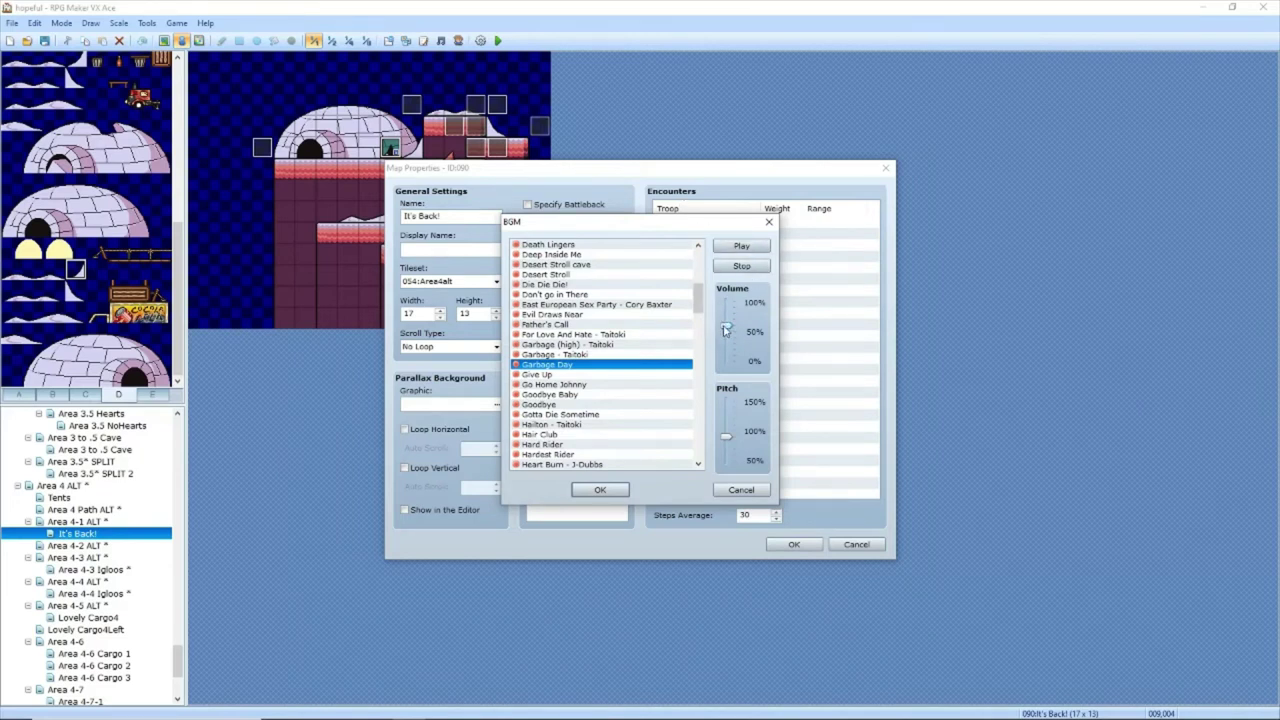
click(754, 265)
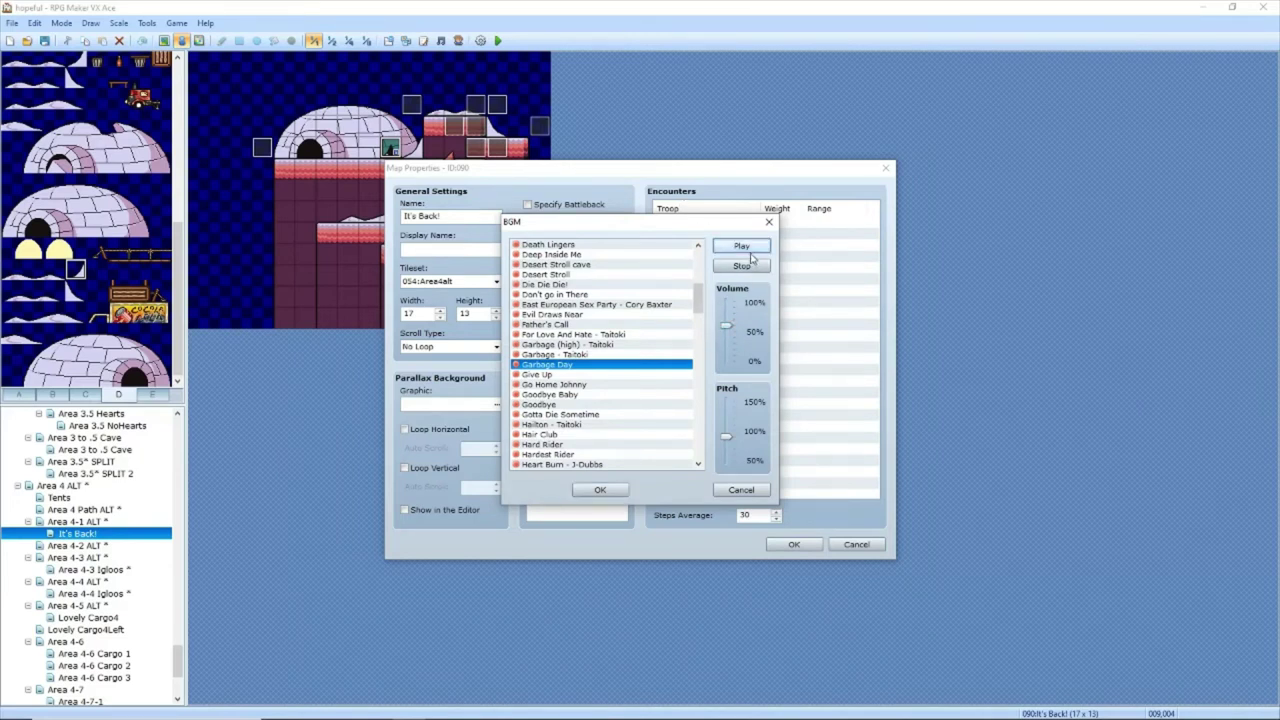
click(600, 490)
click(792, 545)
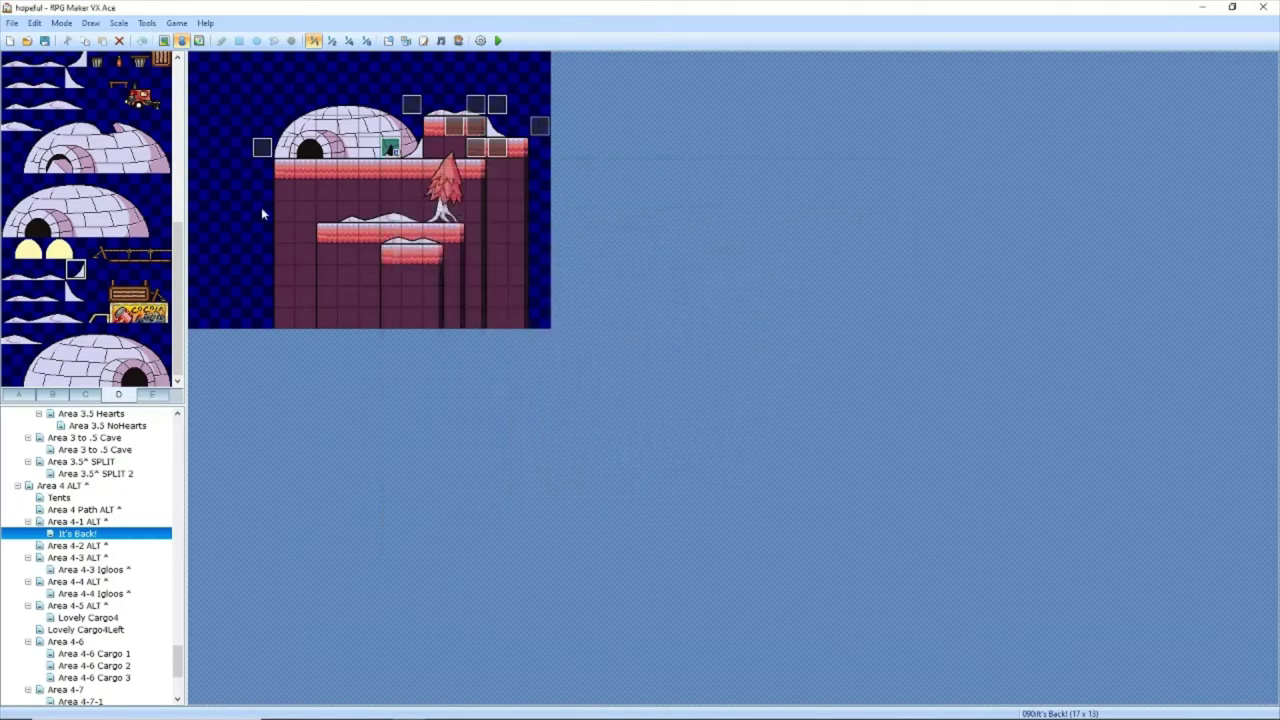
Step: Playtest the map from a new game, walk the character left and right beside the igloo, and close the game
click(498, 41)
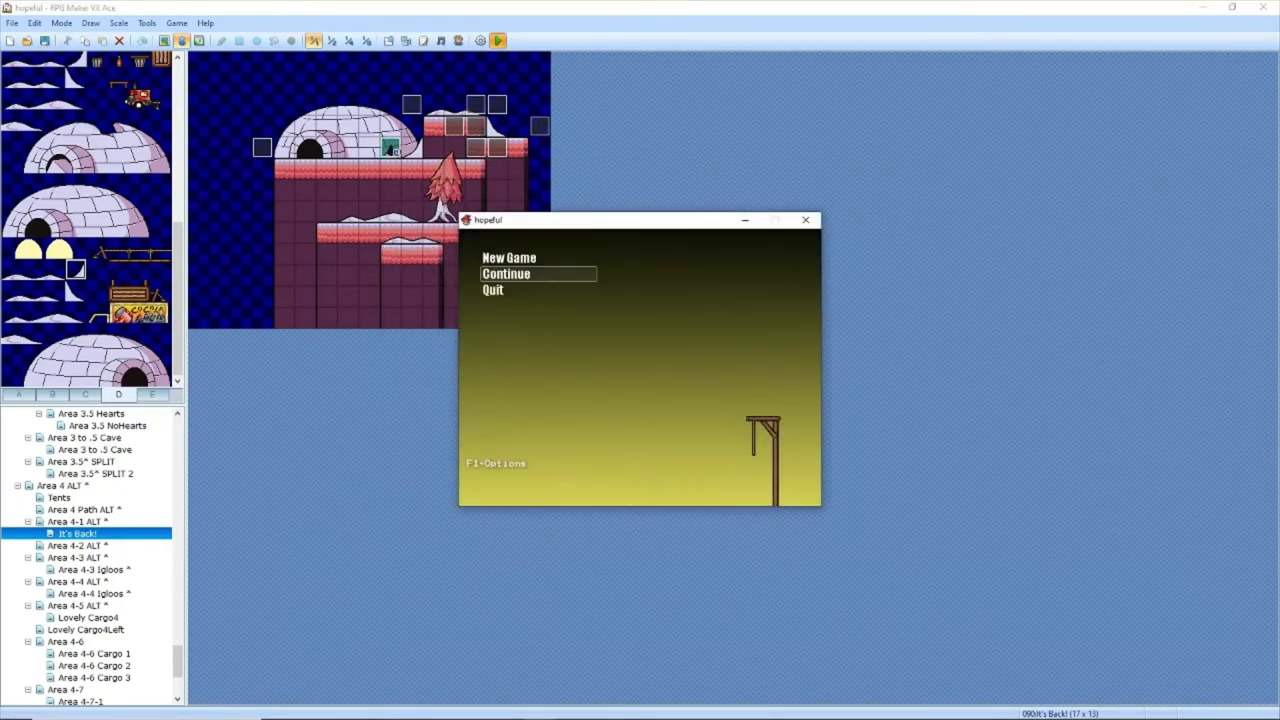
key(Return)
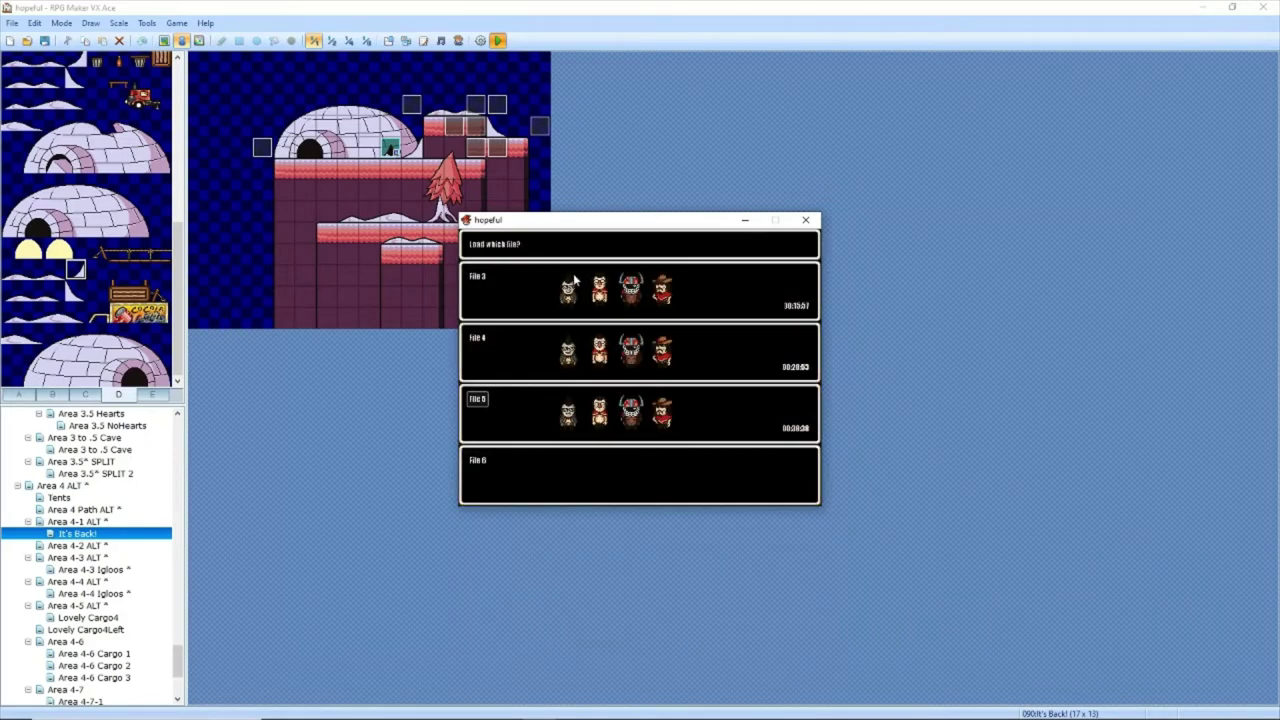
key(Escape)
key(Return)
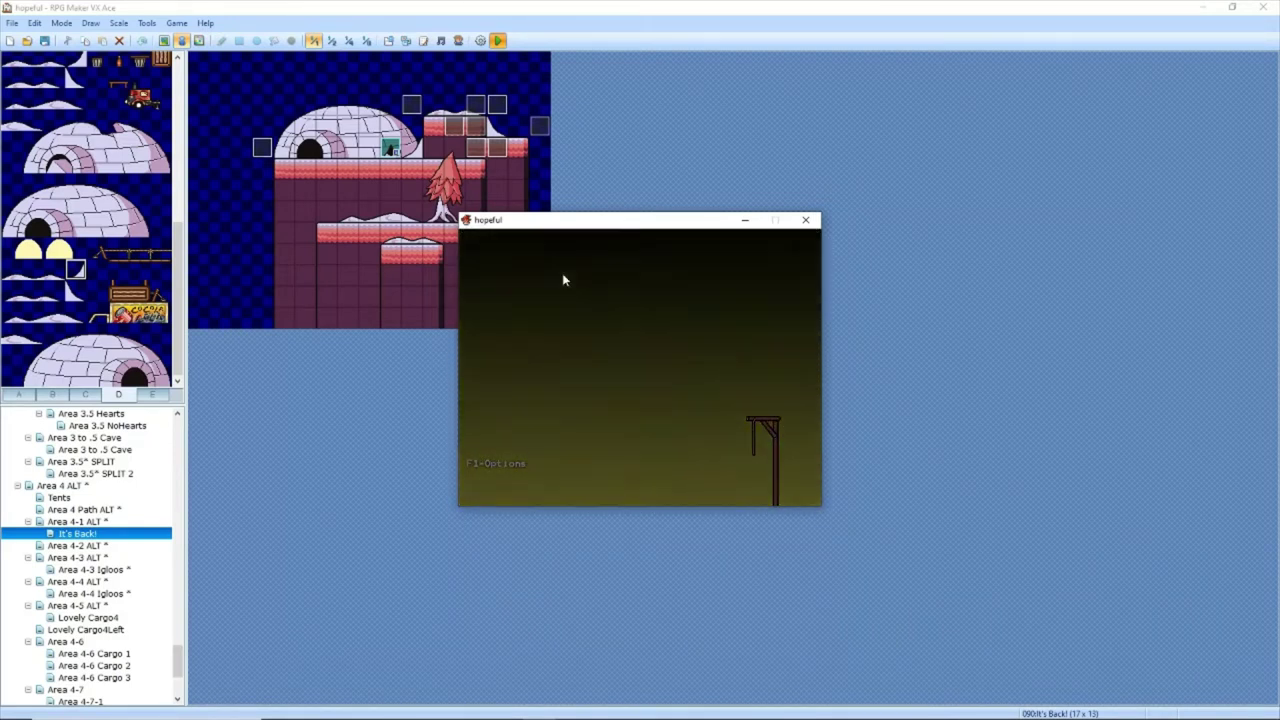
key(Left)
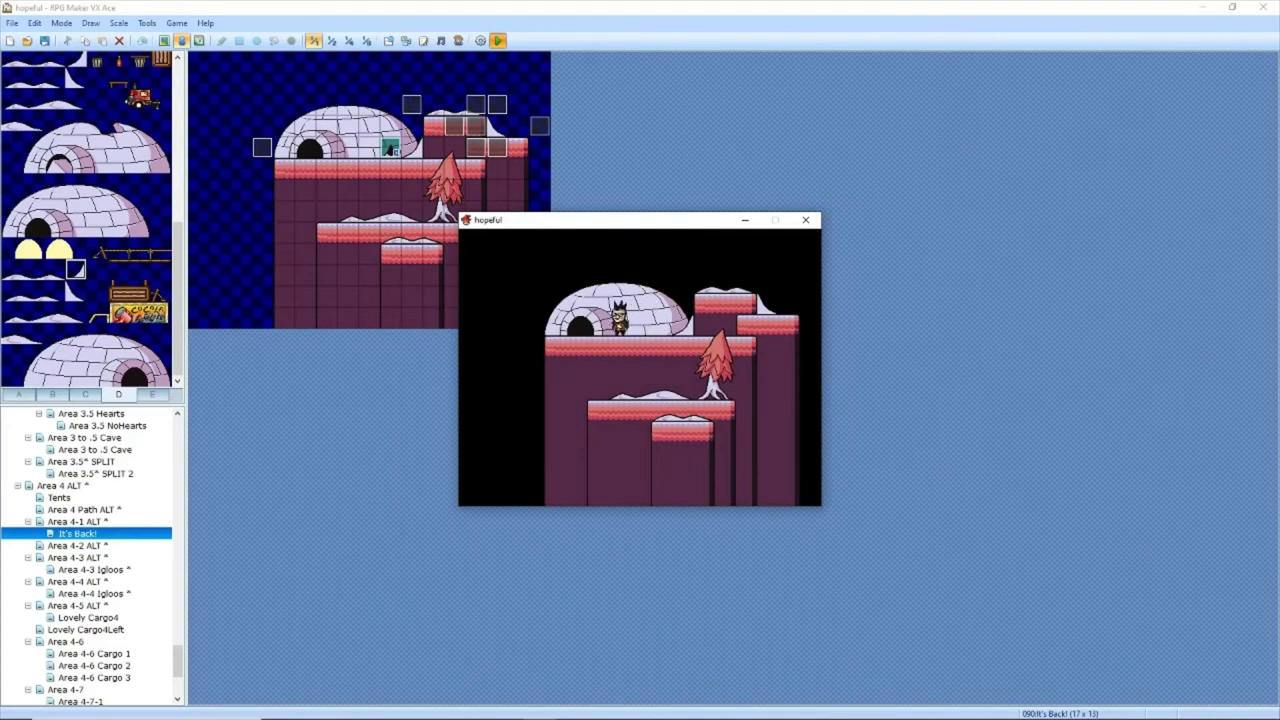
key(Right)
key(Right)
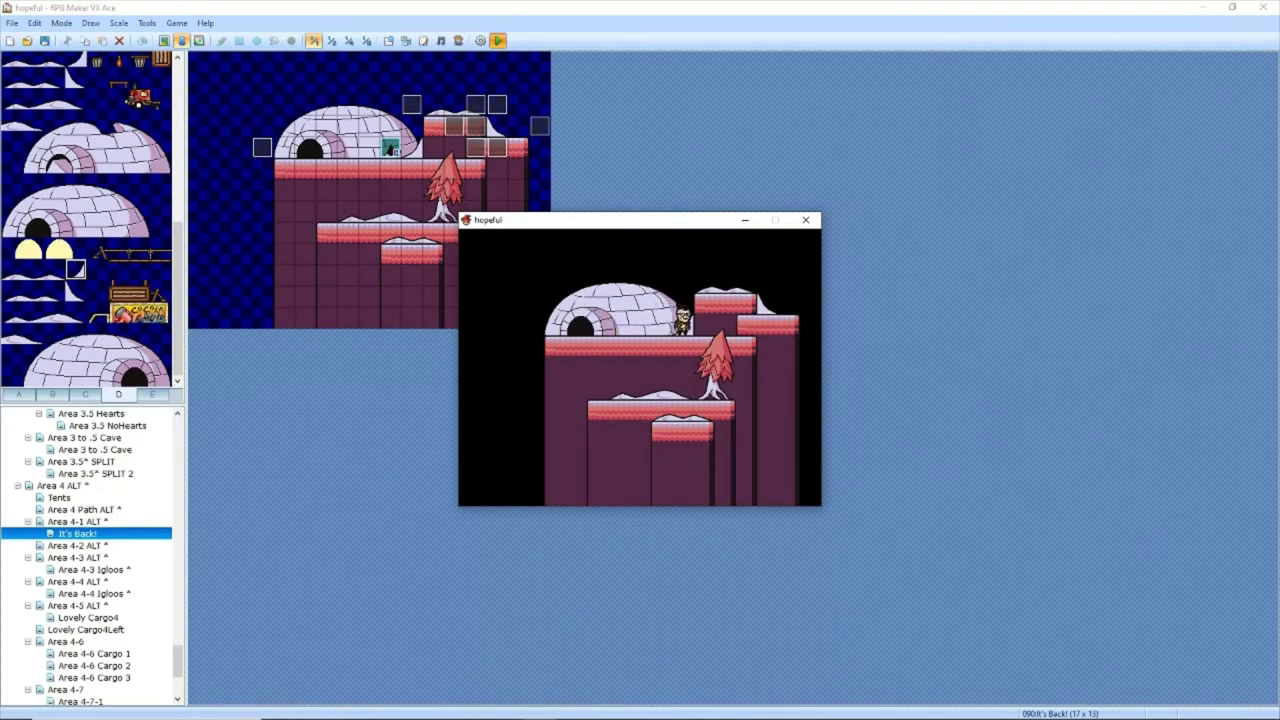
click(806, 221)
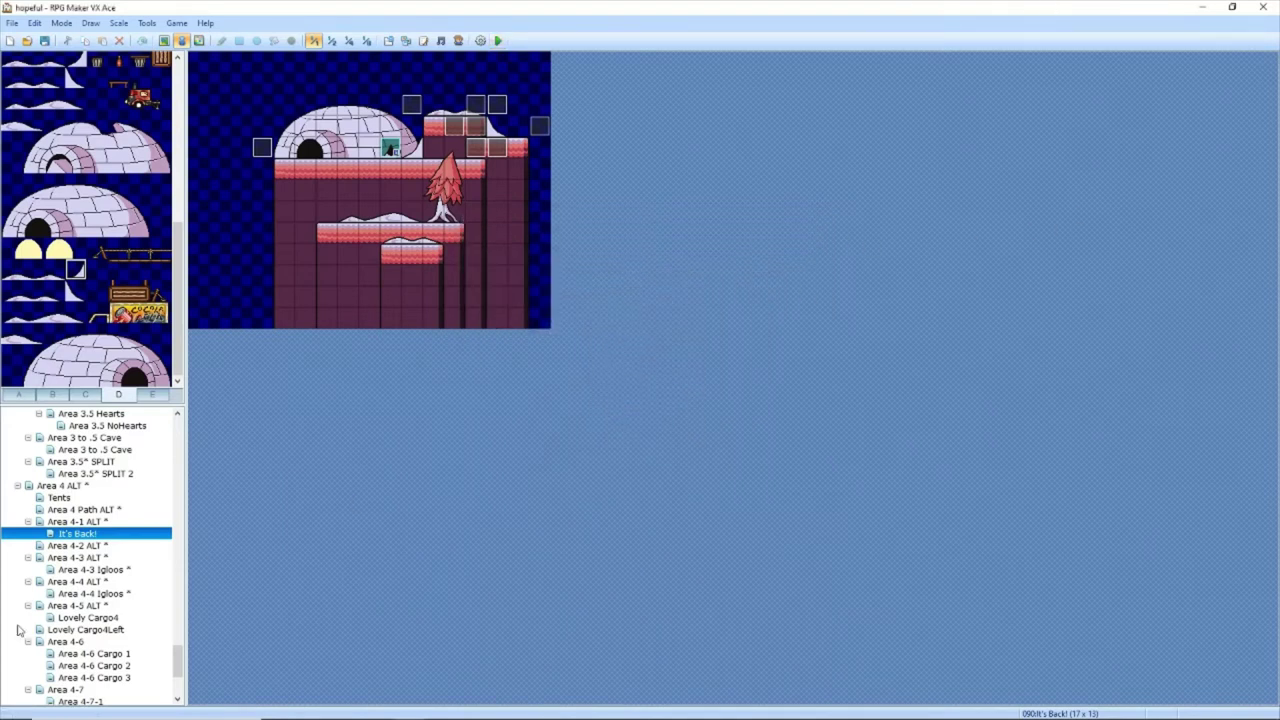
Step: Set the It's Back! map's parallax background graphic to area4altnomoon
right_click(76, 535)
click(110, 537)
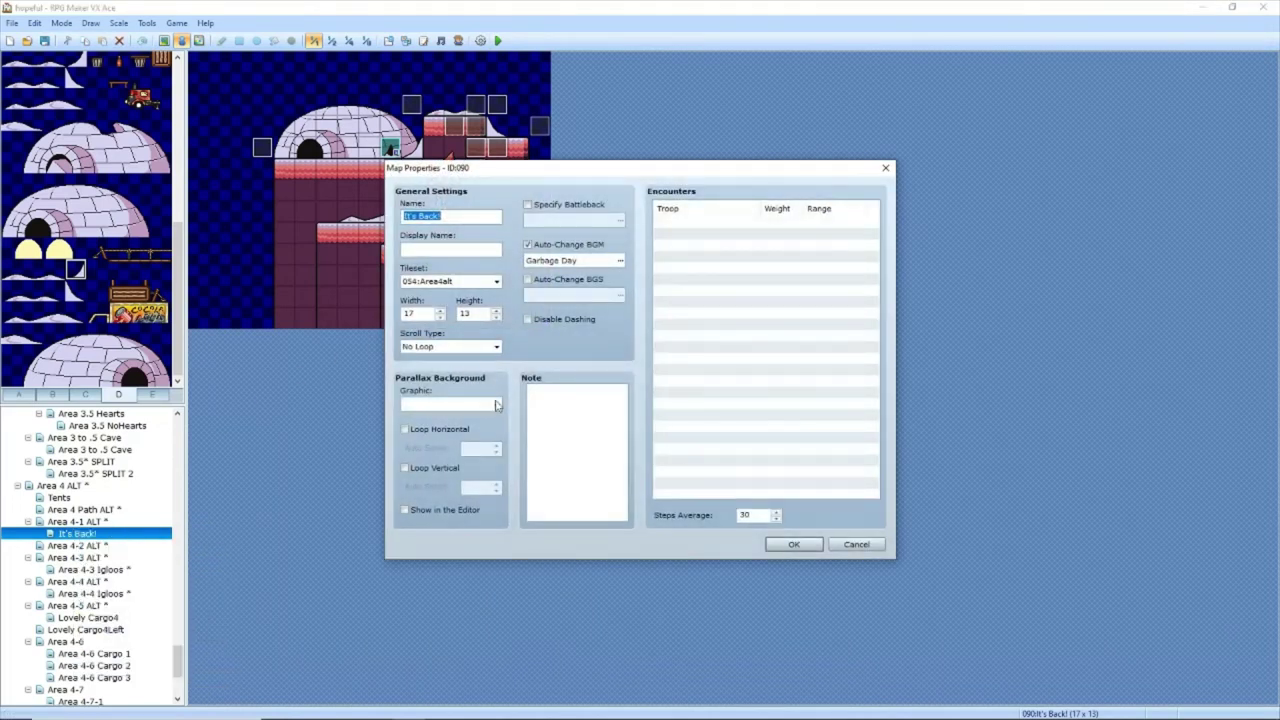
click(497, 407)
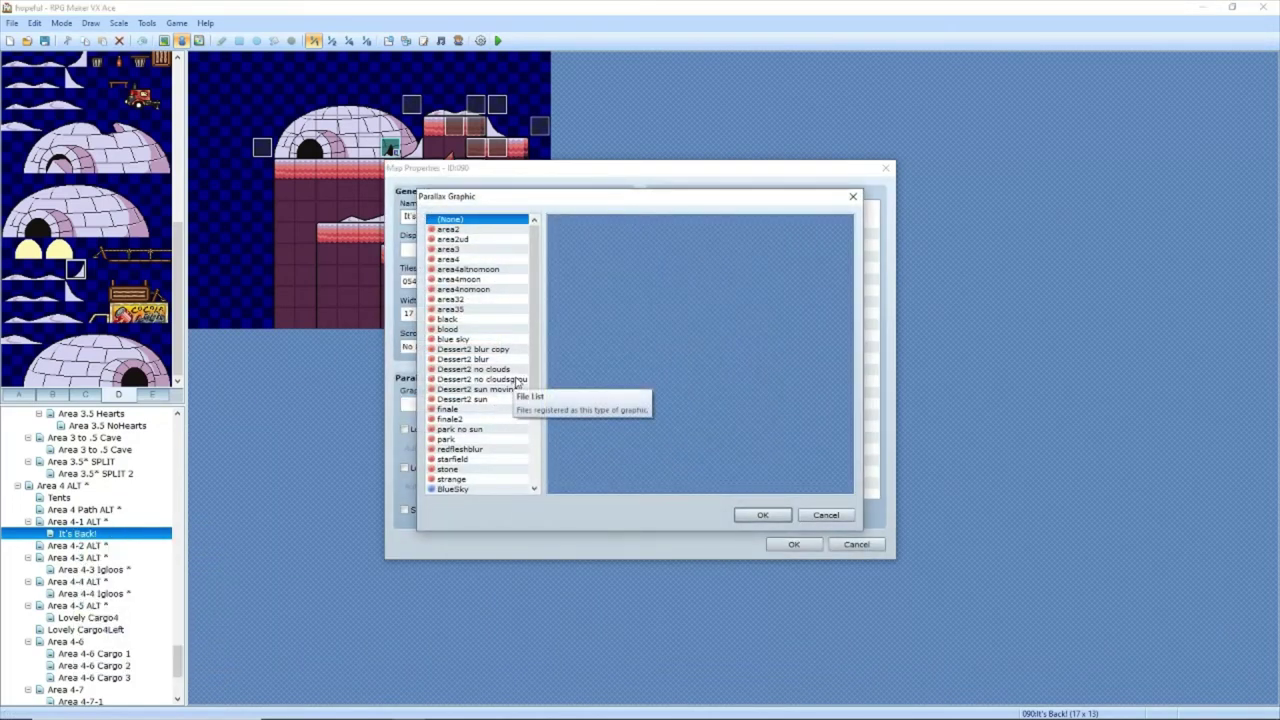
scroll(476, 440, down, 2)
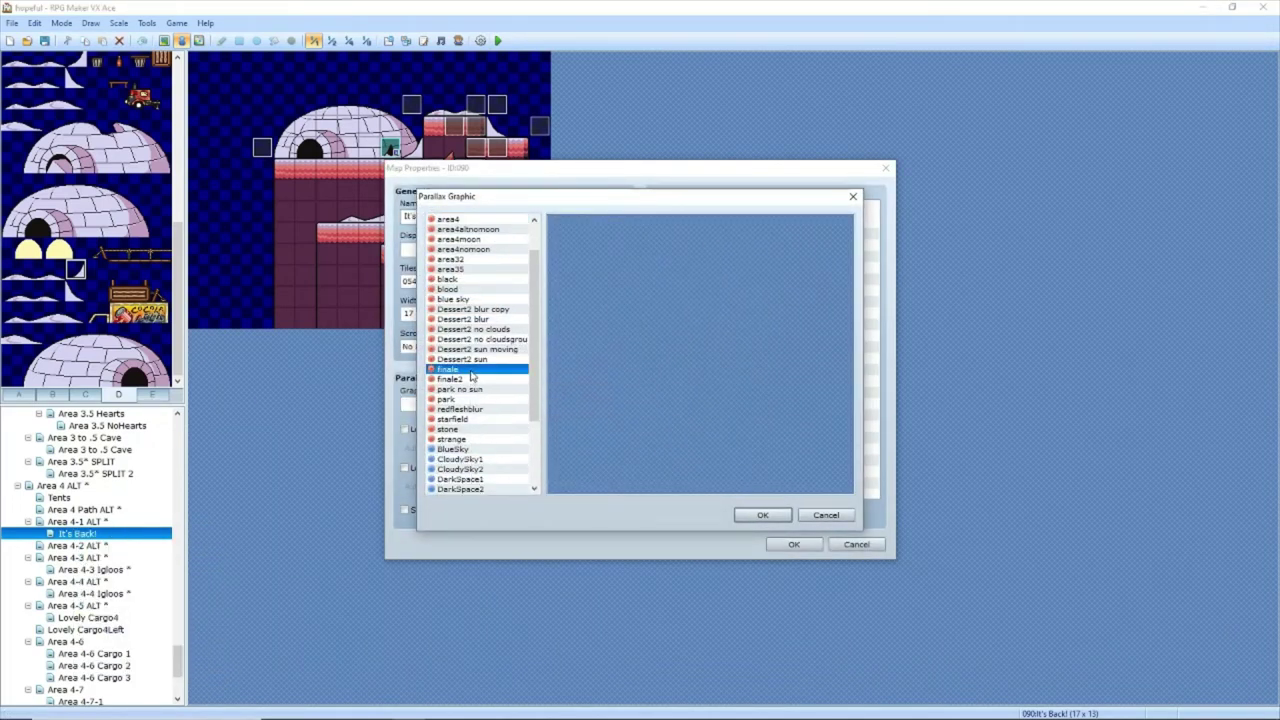
click(474, 351)
click(476, 329)
click(476, 309)
click(476, 270)
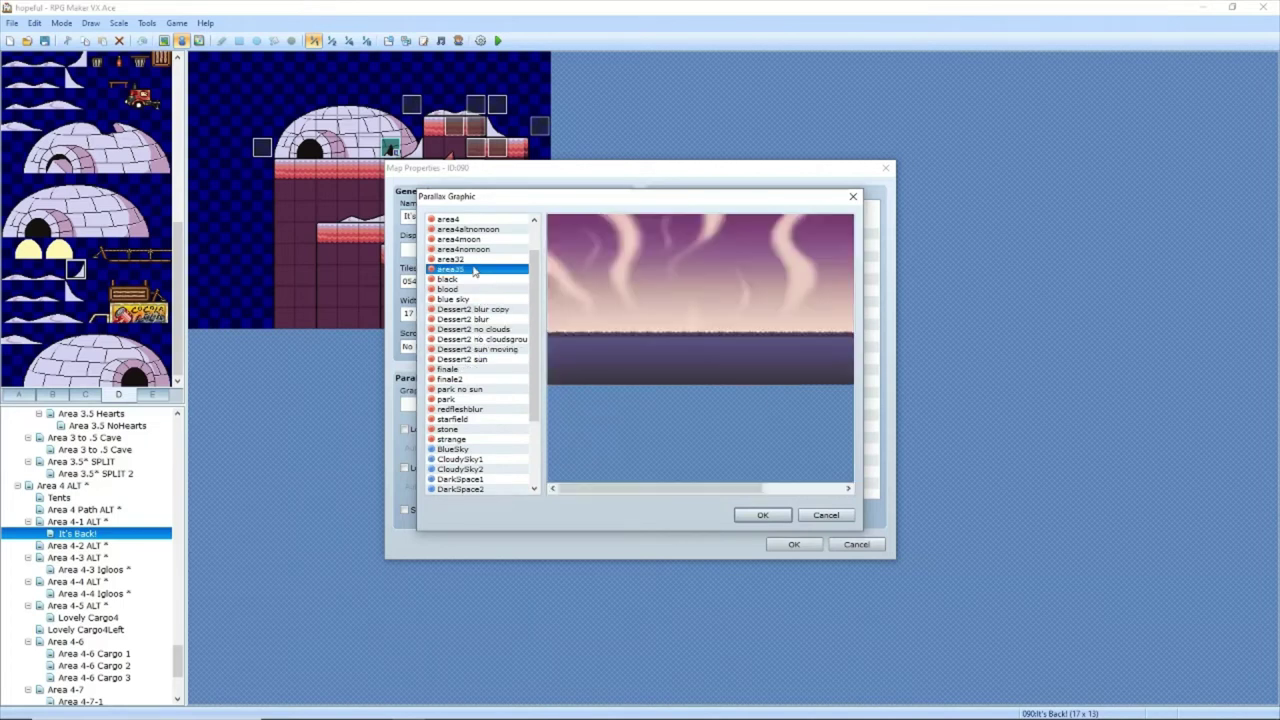
click(474, 241)
click(482, 249)
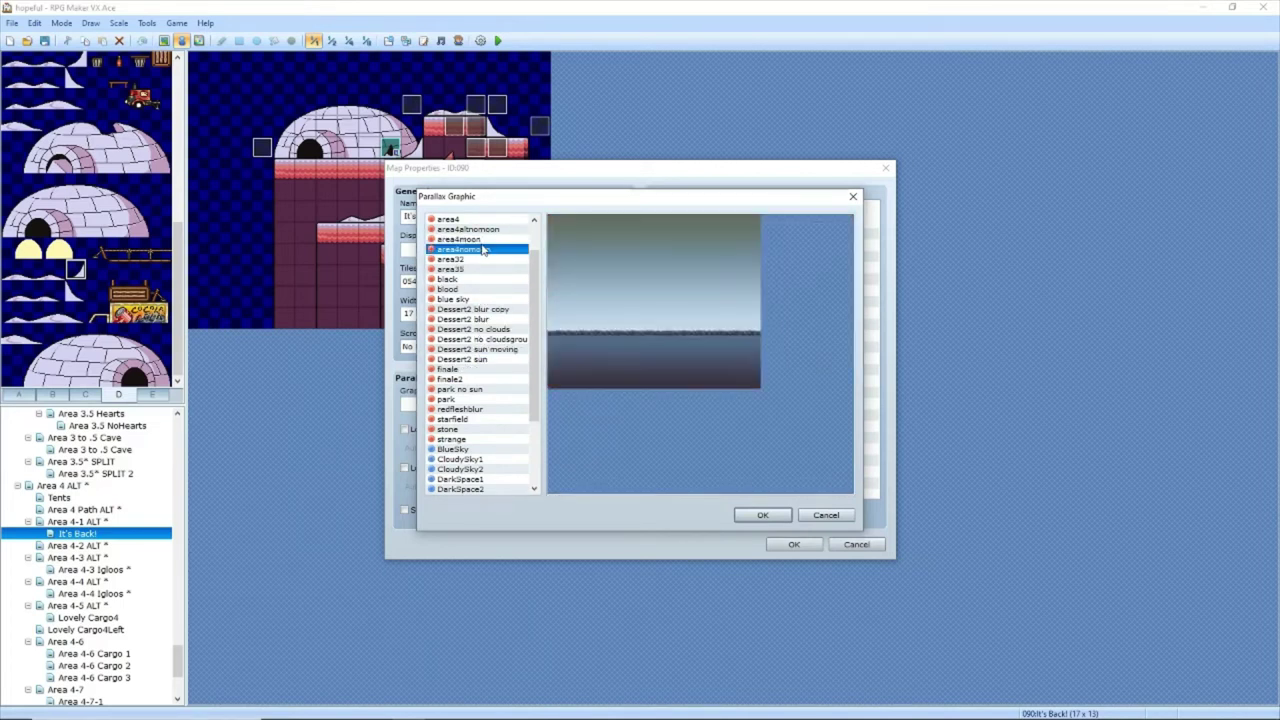
click(489, 230)
scroll(488, 240, up, 2)
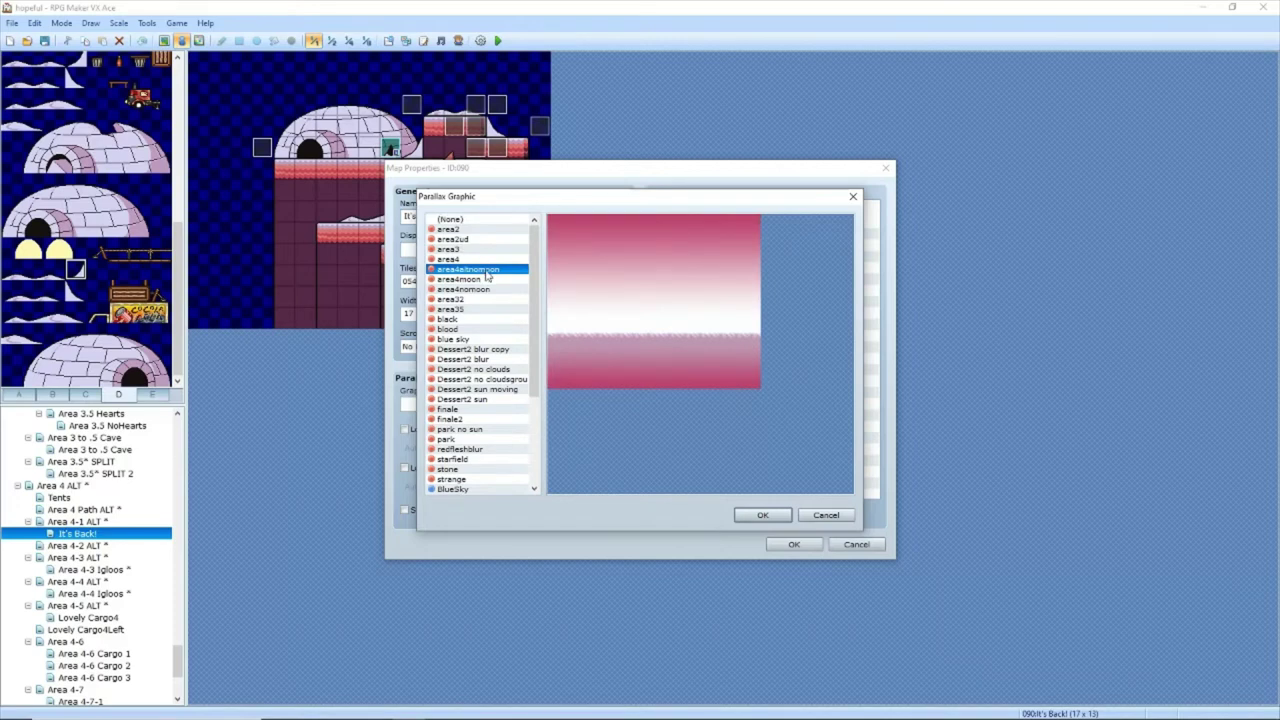
double_click(487, 271)
click(790, 545)
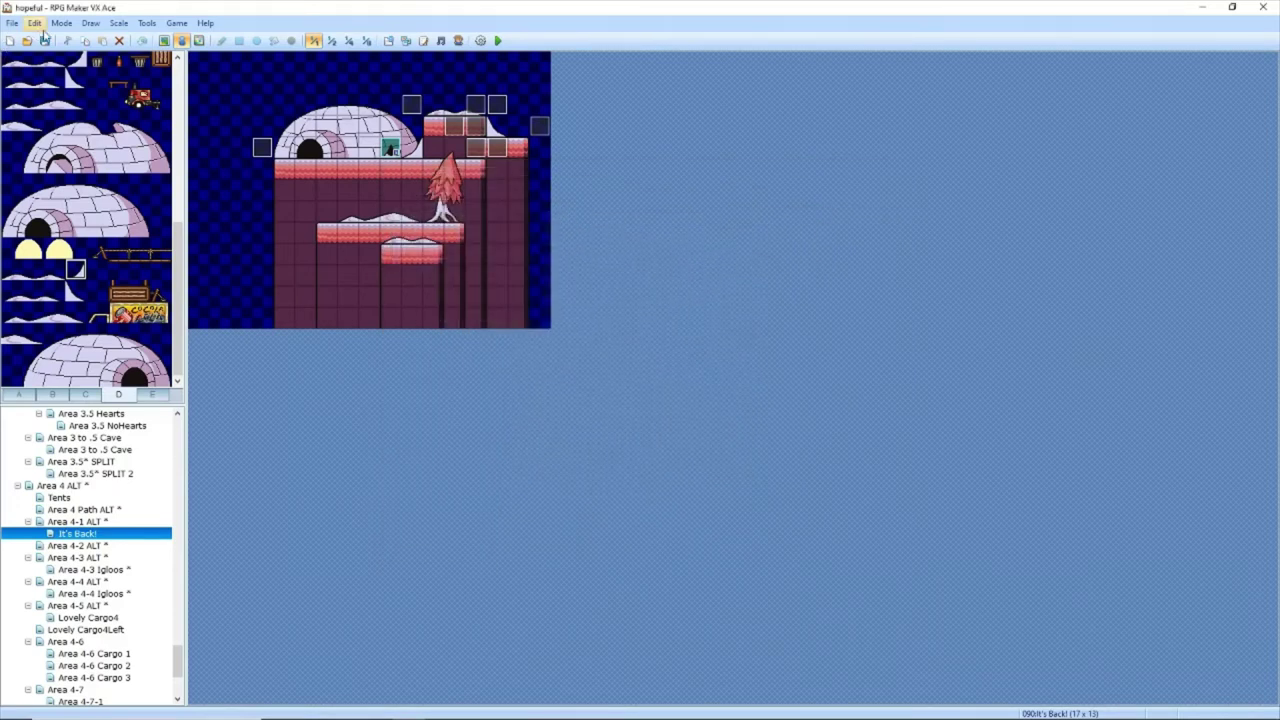
Step: Playtest the It's Back! map from a new game, walking beside the igloo and repeatedly jumping onto and off the snowy upper ledge
click(497, 40)
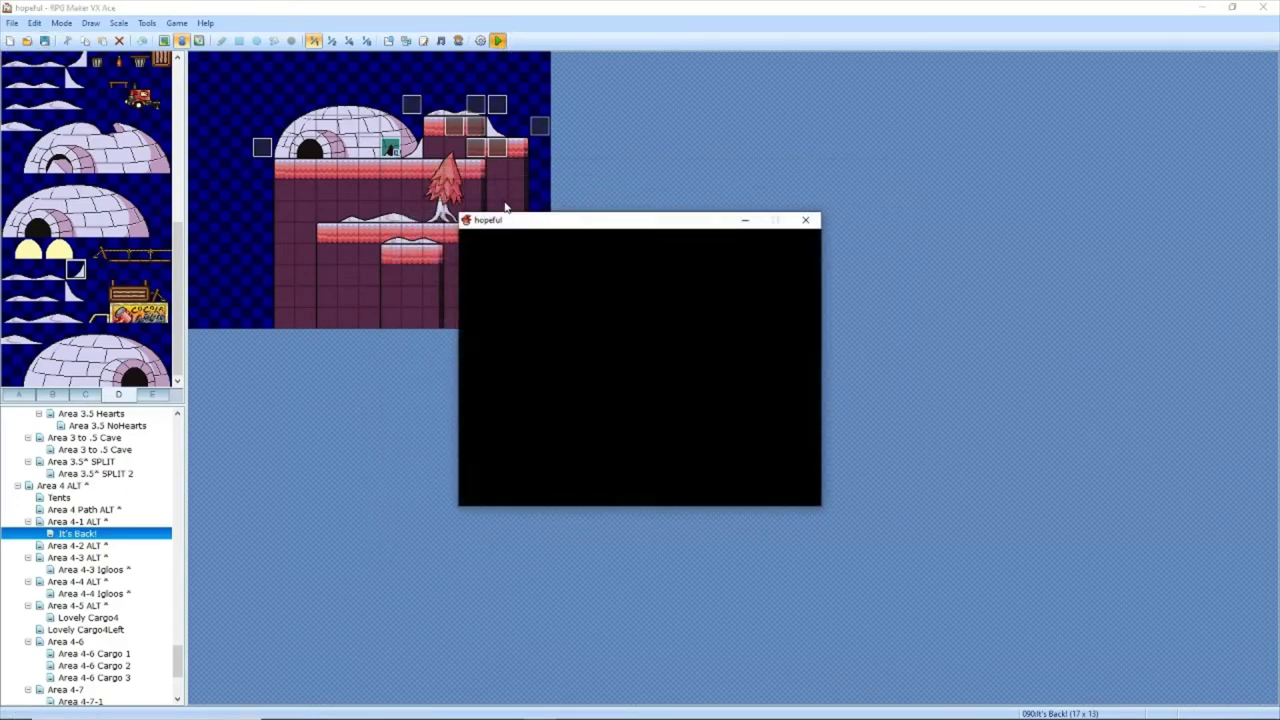
key(Return)
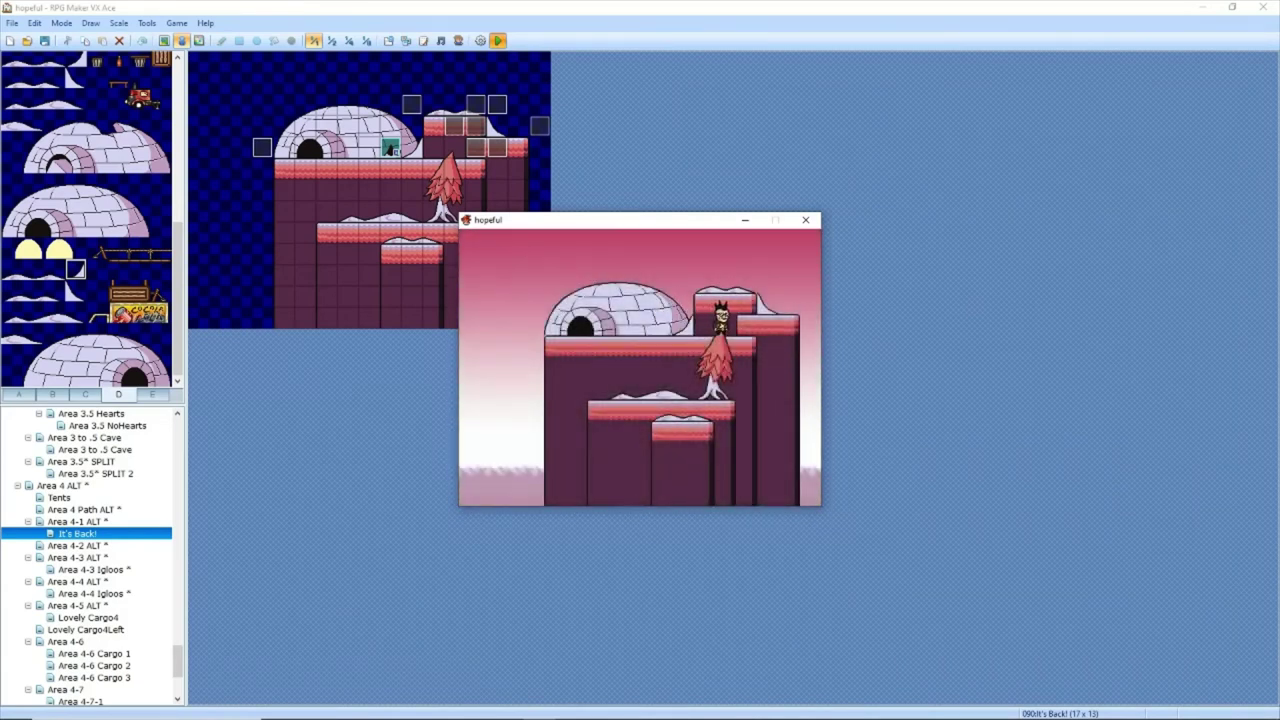
key(Left)
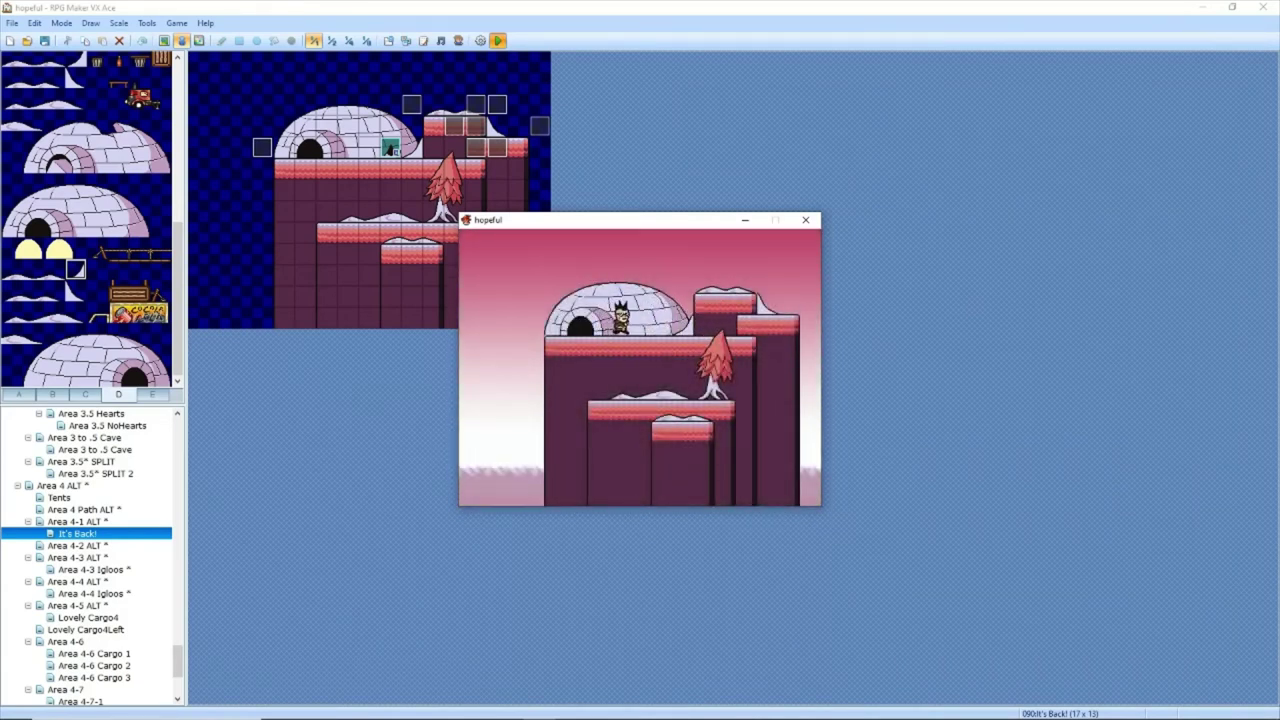
key(Right)
key(Left)
key(Right)
key(Right)
key(Up)
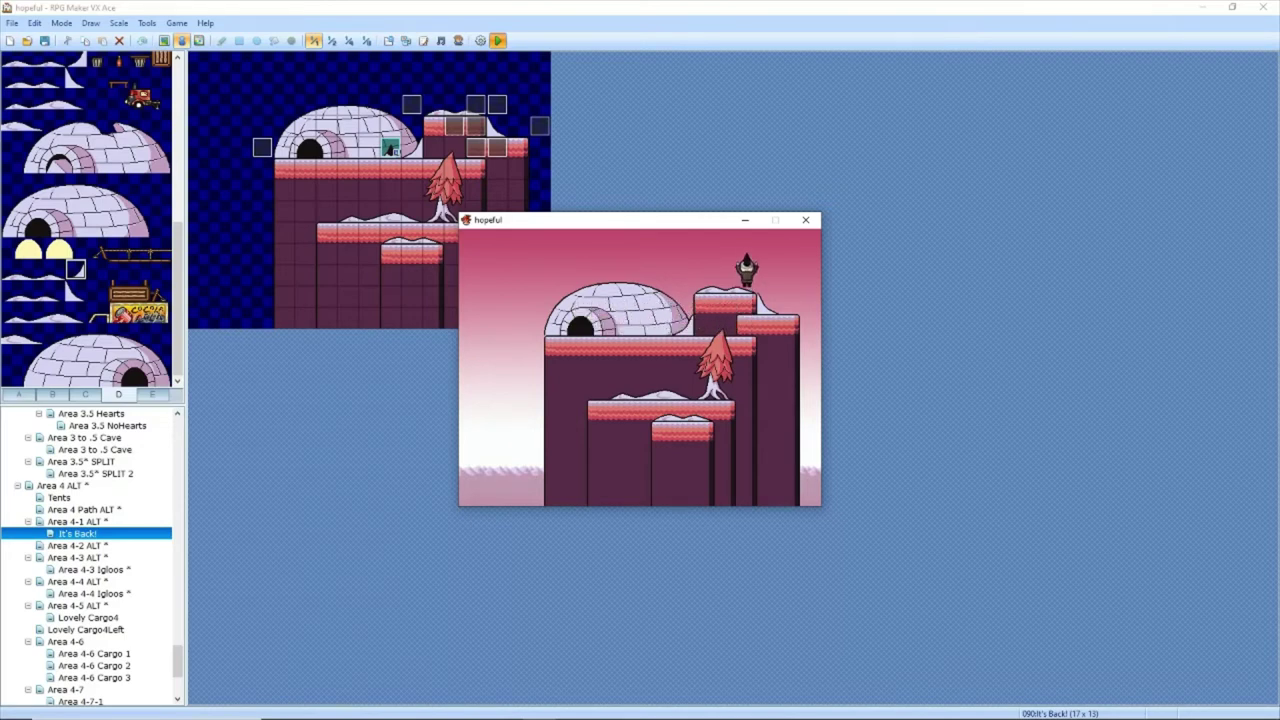
key(Left)
key(Right)
key(Left)
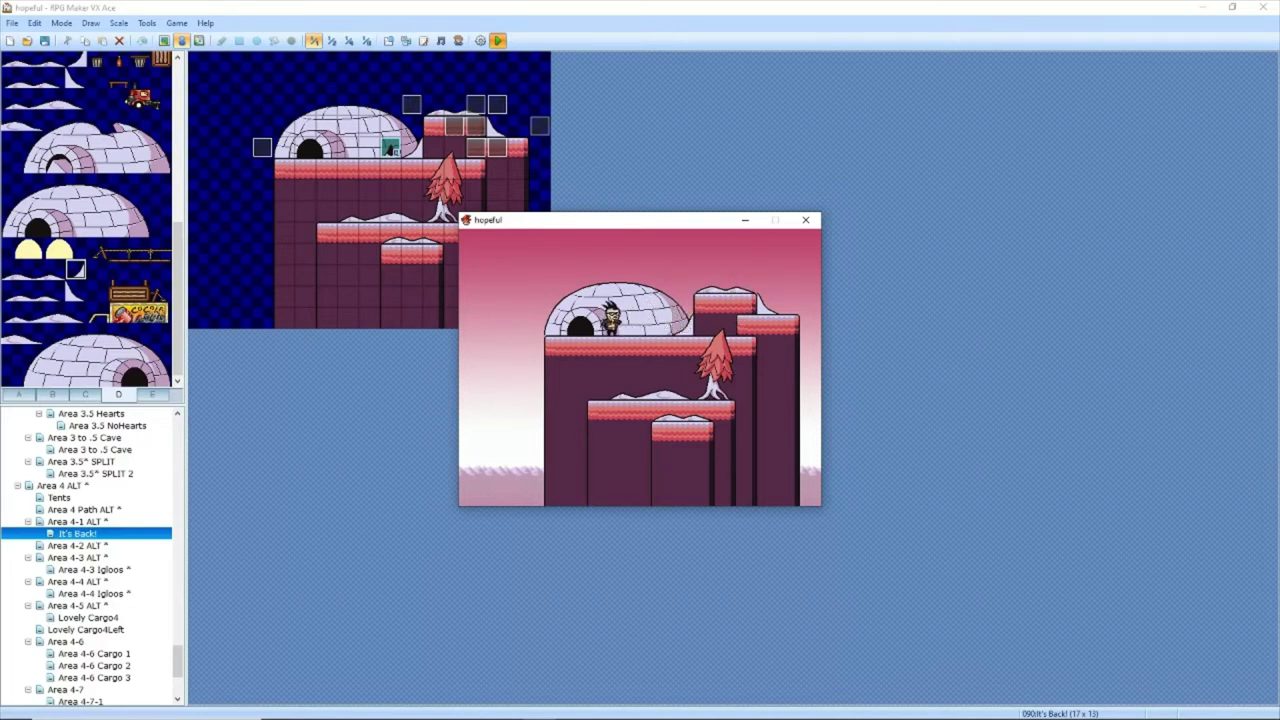
key(Right)
key(Right)
key(space)
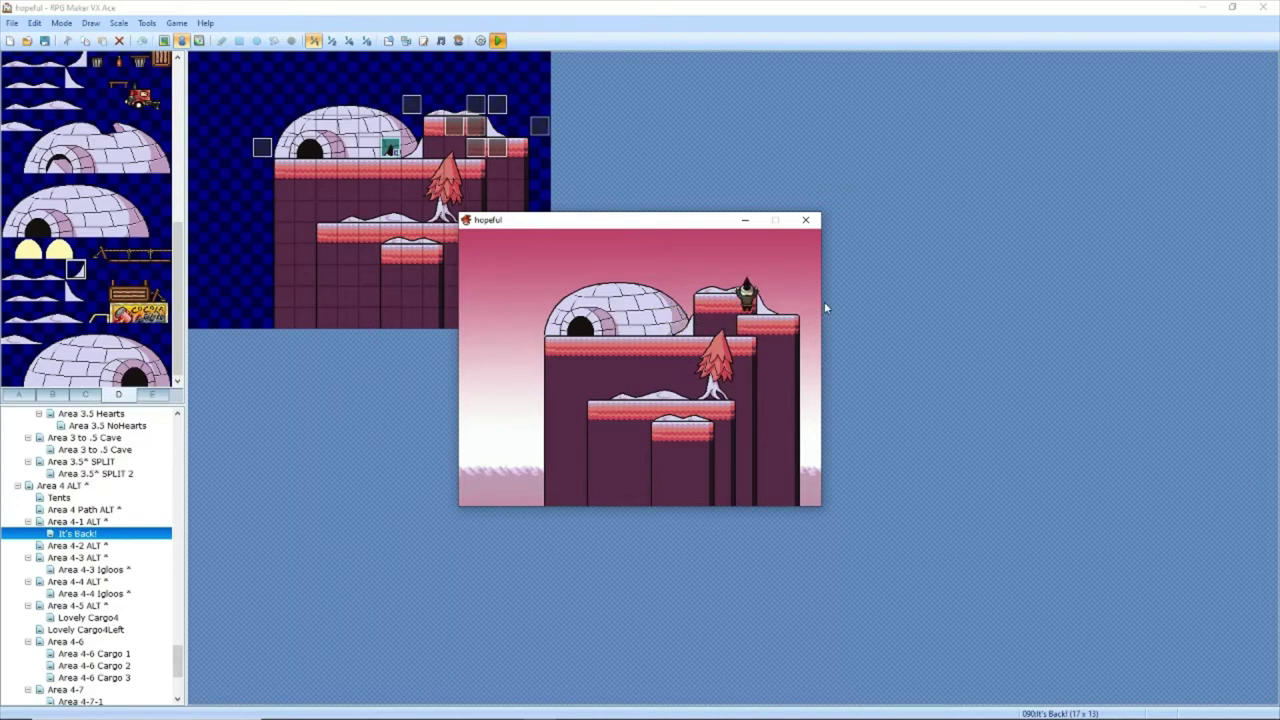
key(space)
key(Left)
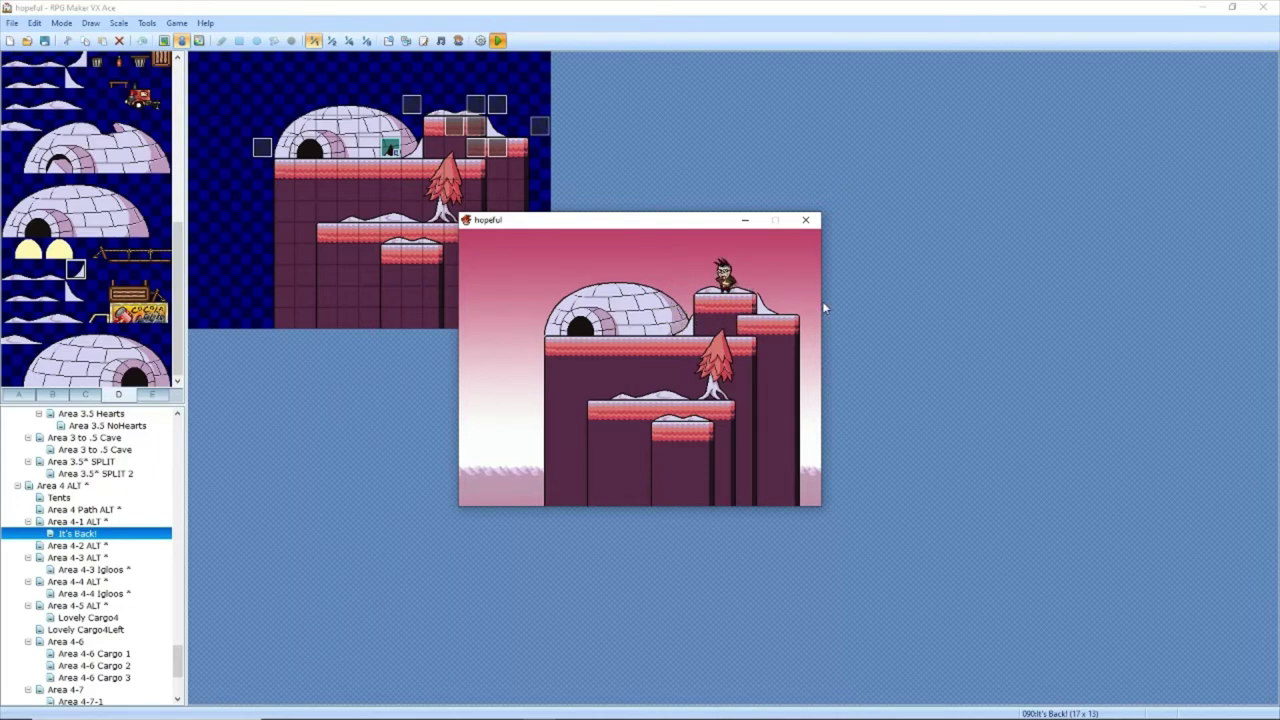
key(Left)
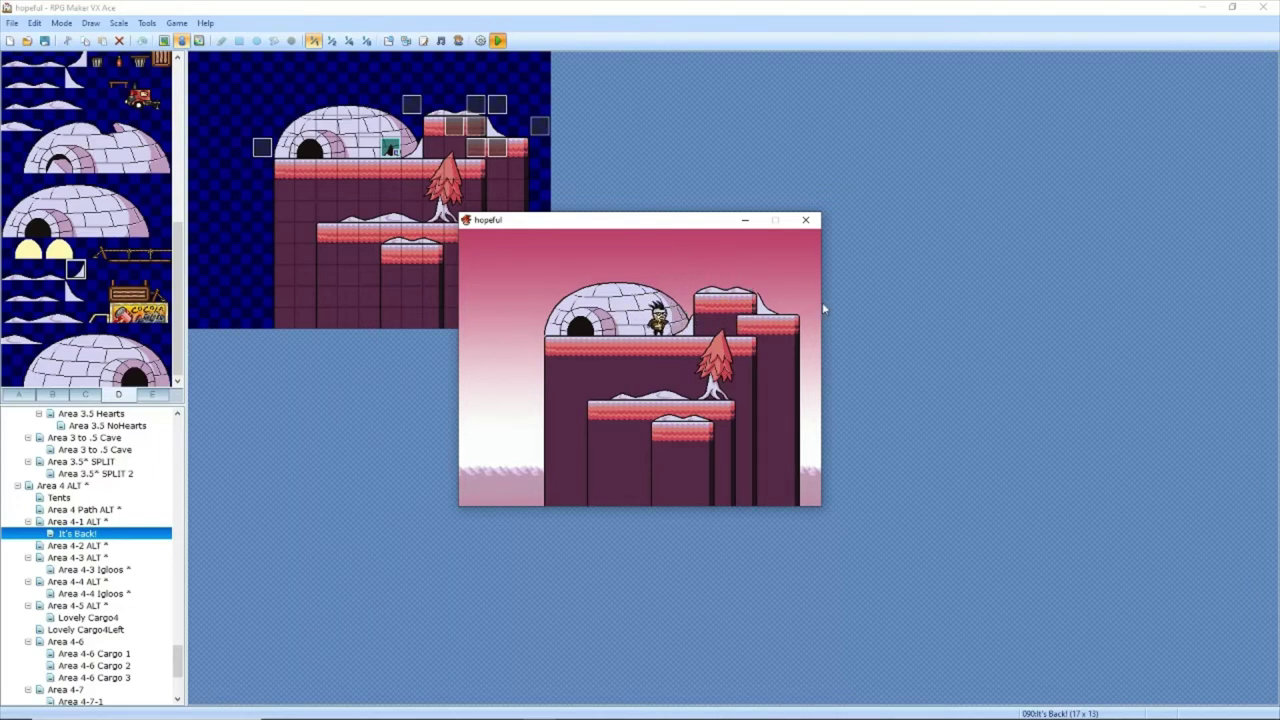
key(Right)
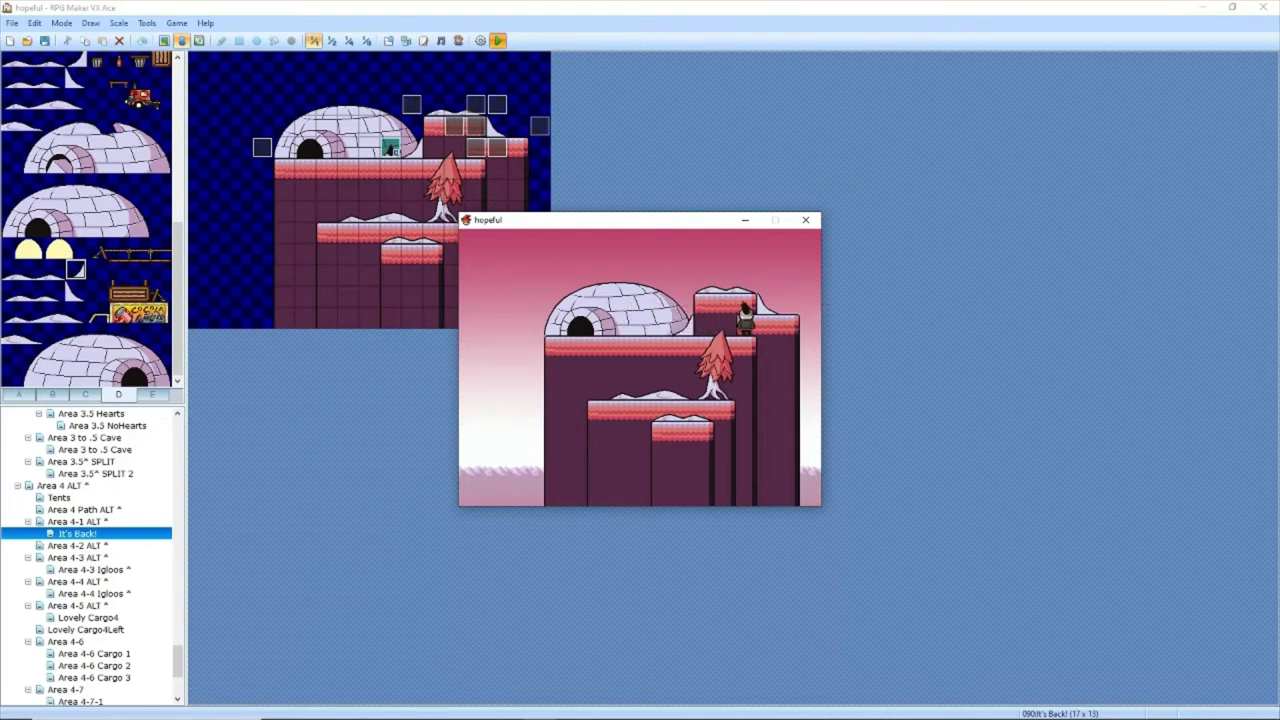
key(space)
key(Left)
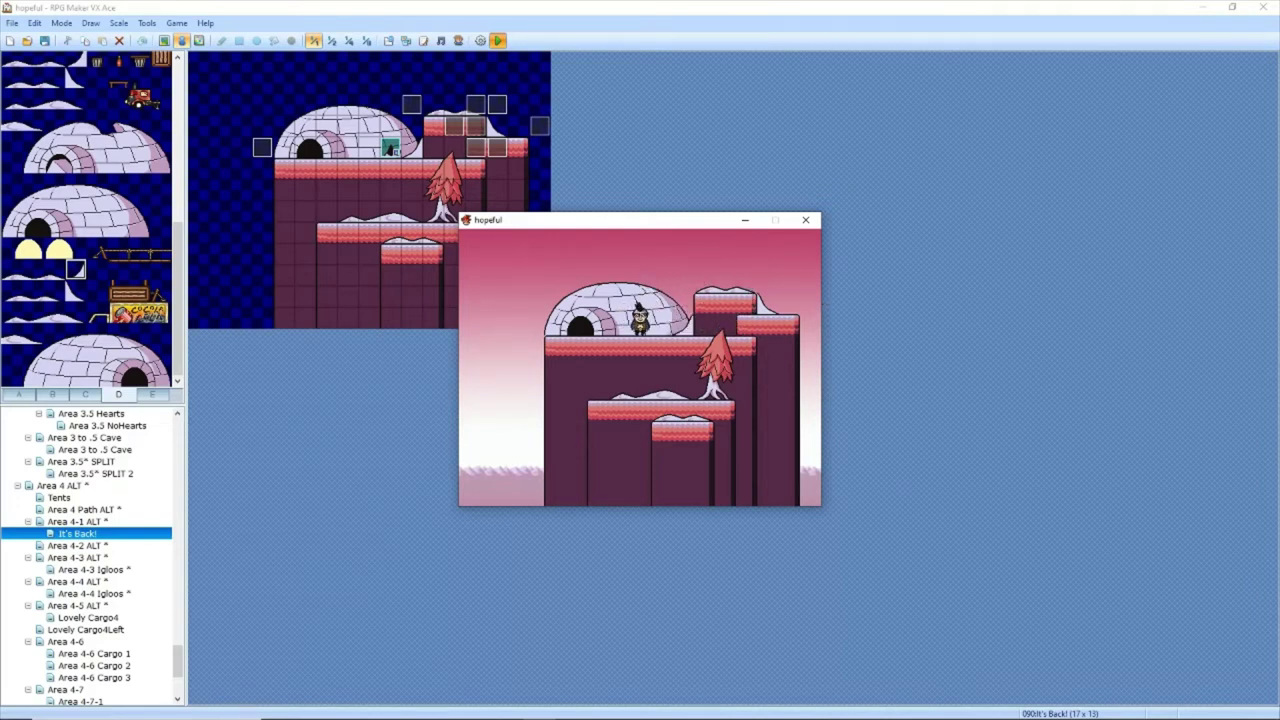
key(Right)
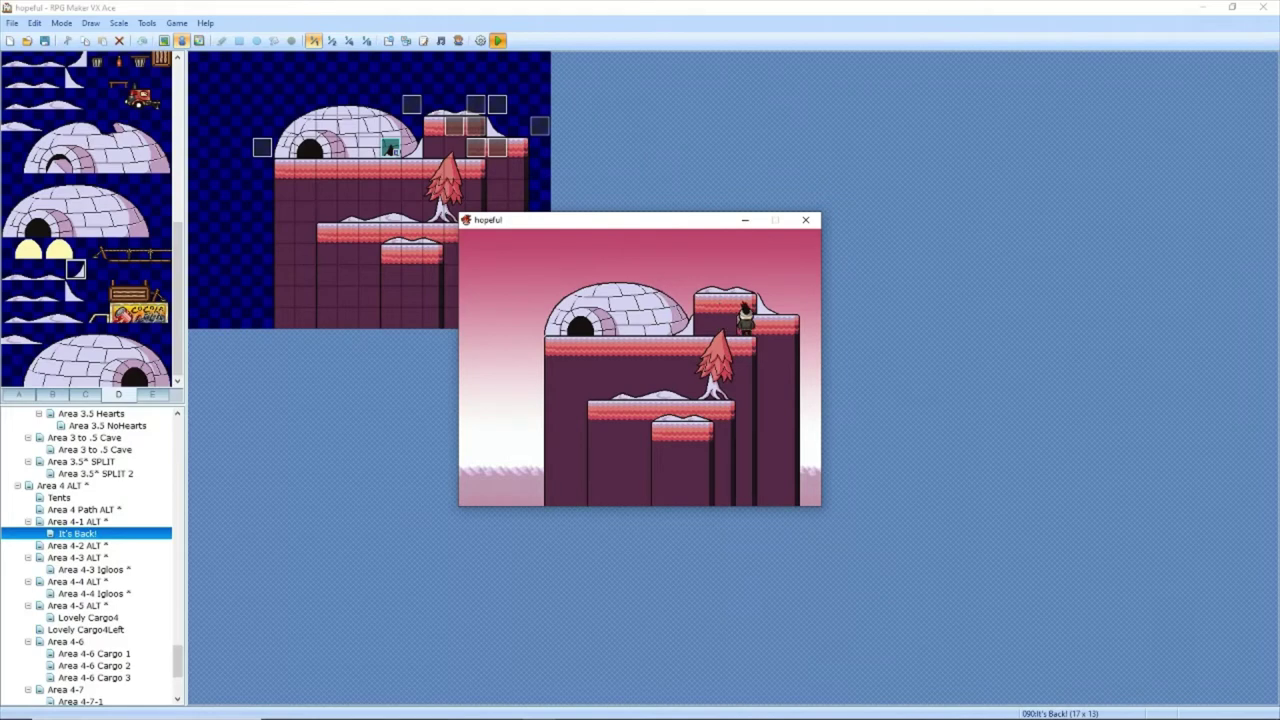
key(space)
key(space)
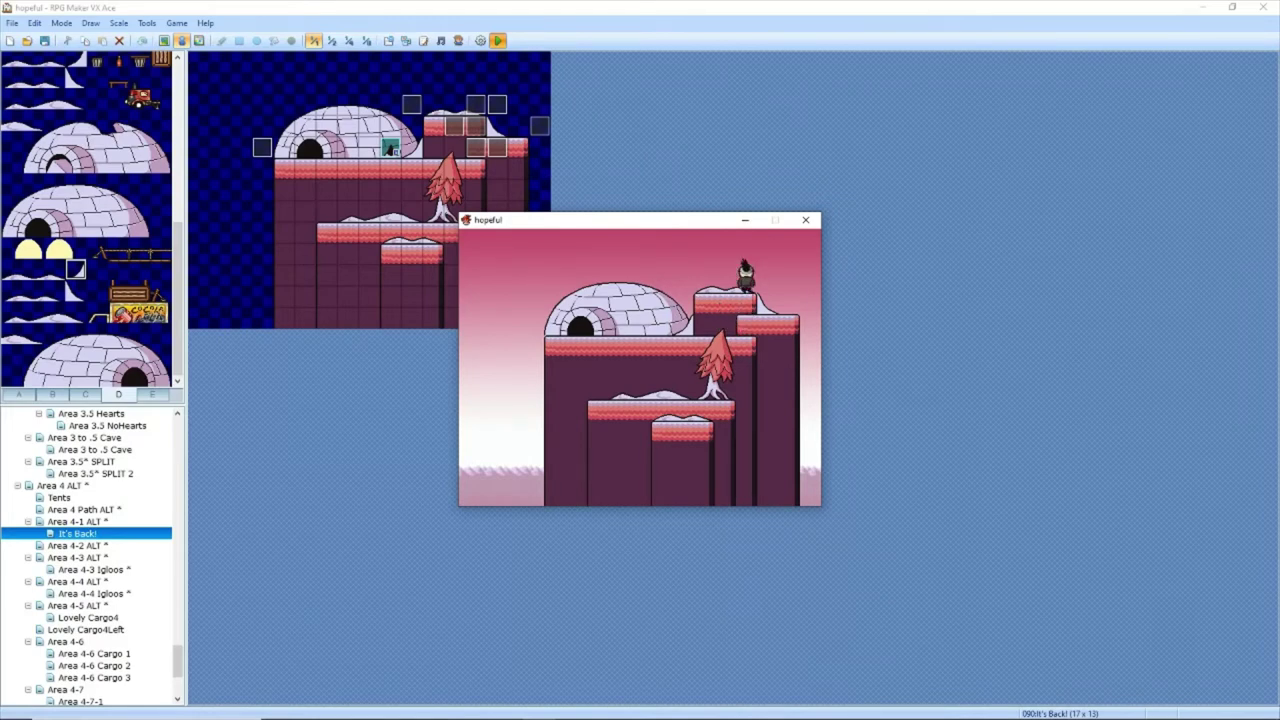
Step: Close the playtest, check the region IDs painted on the map, and return to map editing mode
key(alt+F4)
key(F7)
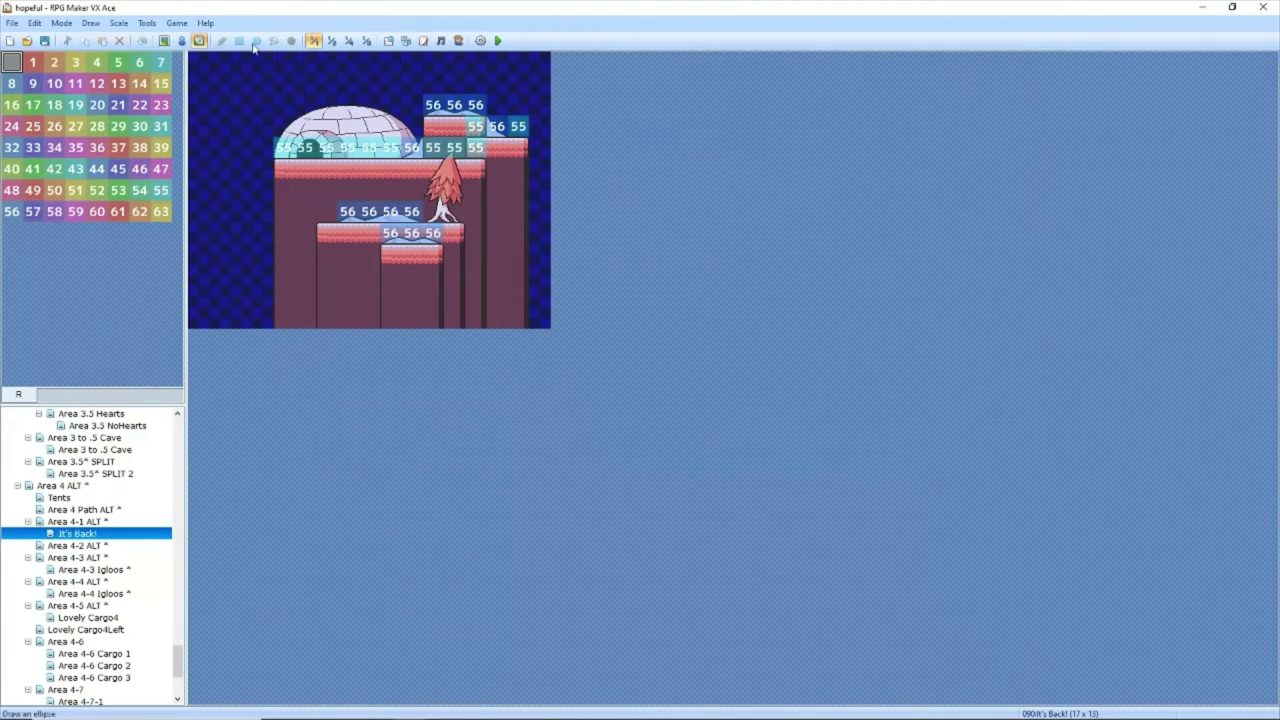
key(F5)
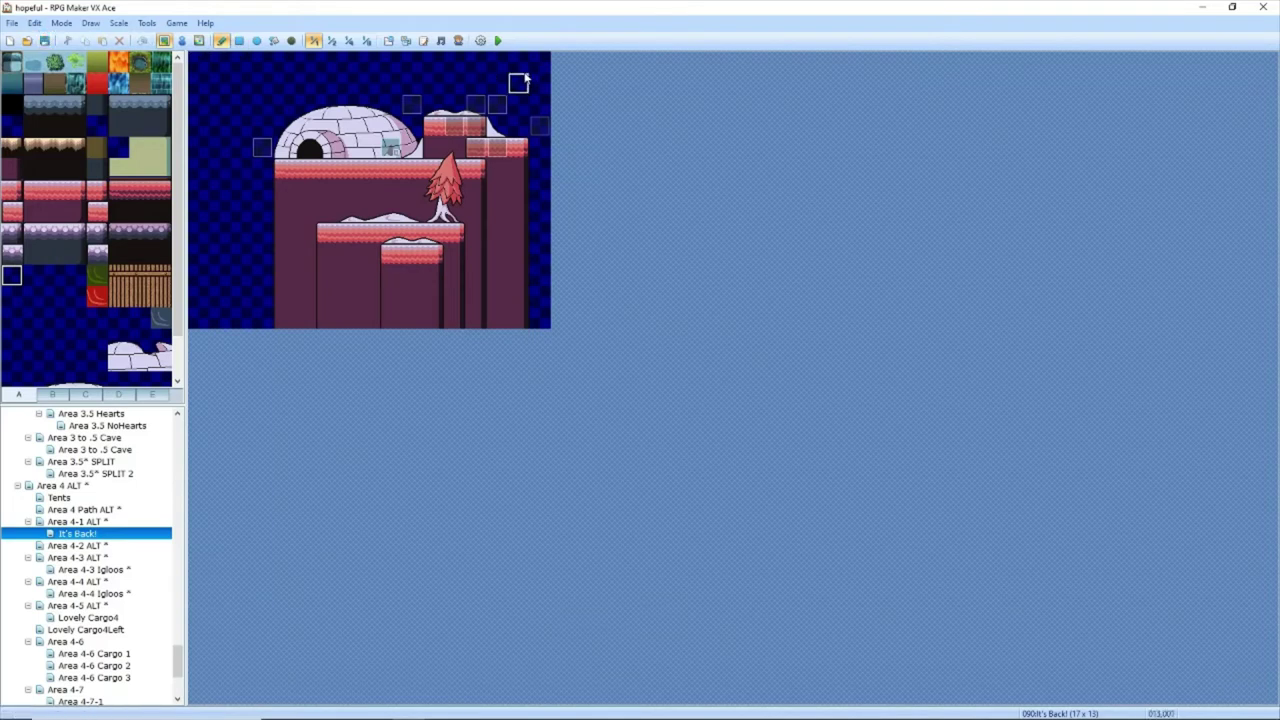
Step: Start another new-game playtest and test the jumps between the igloo ground and the ledge from both directions
click(498, 40)
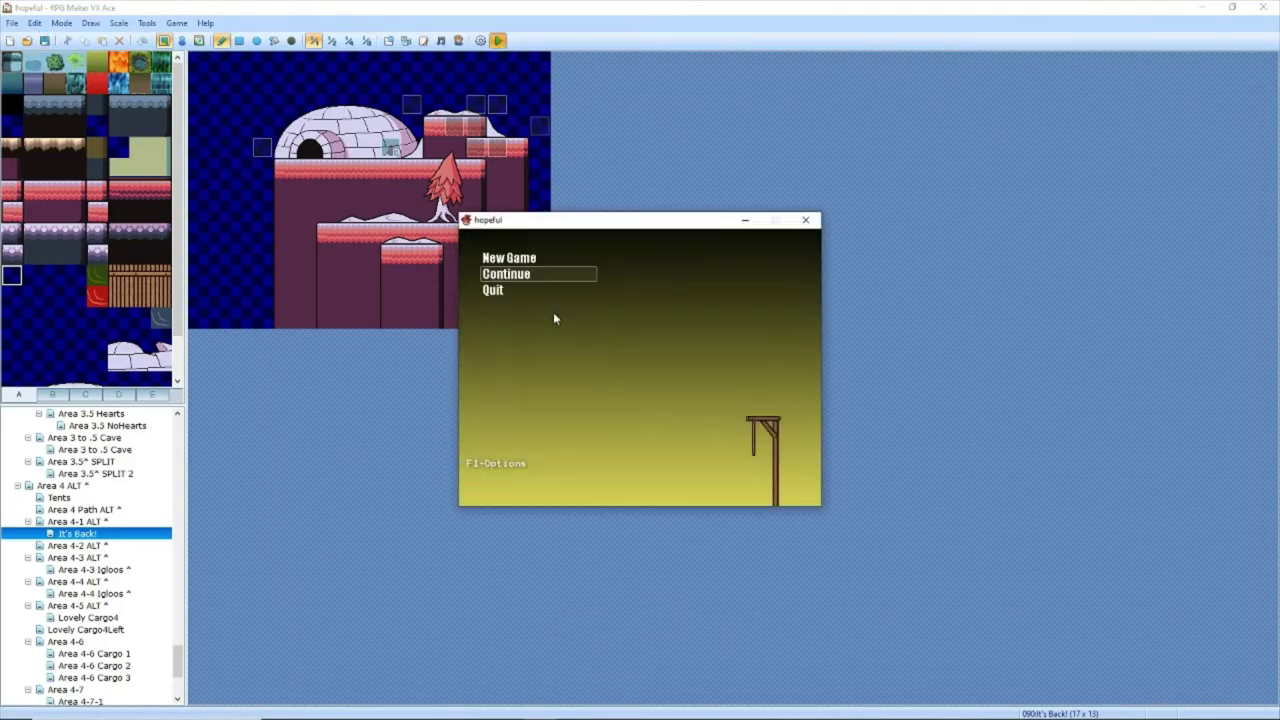
key(Up)
key(Return)
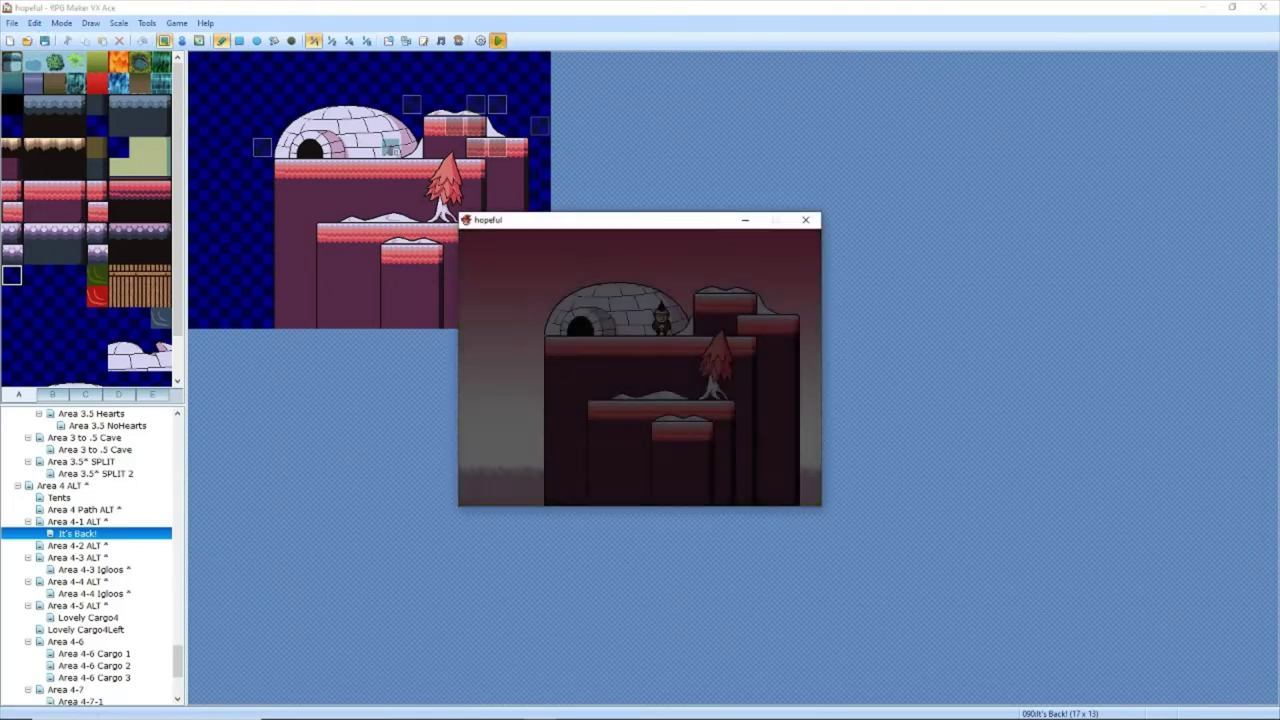
key(Right)
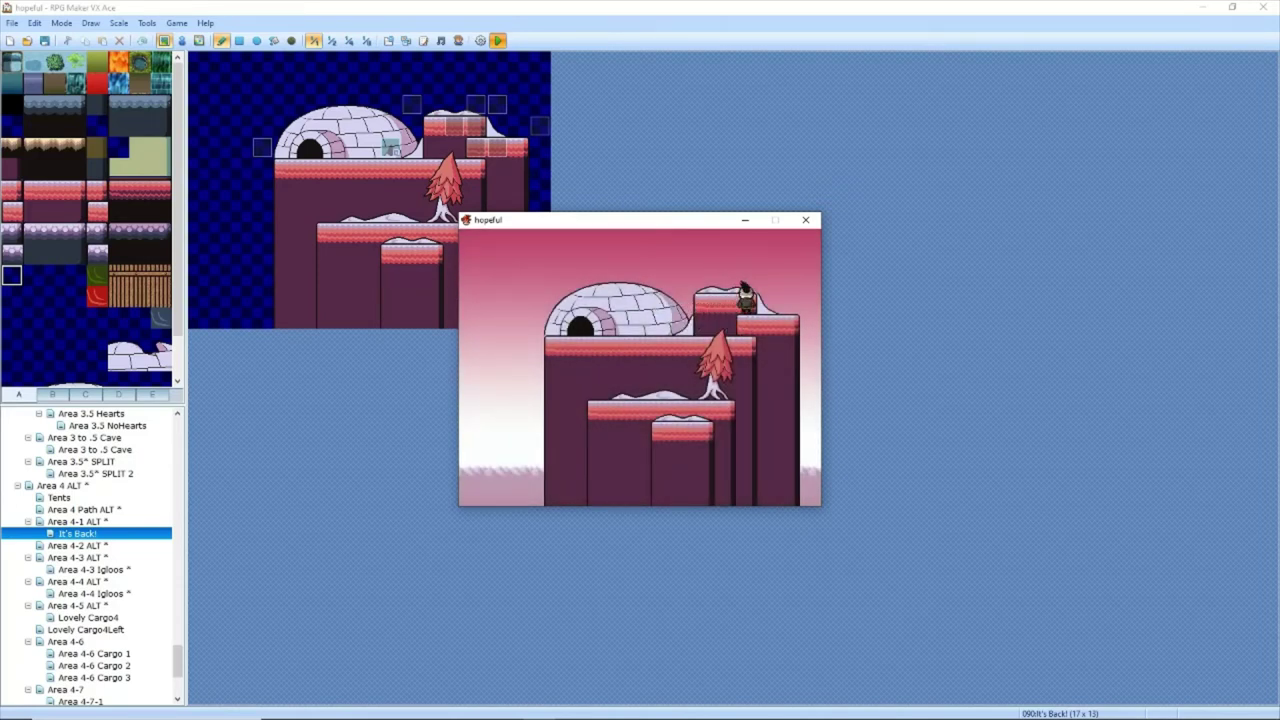
key(space)
key(Right)
key(Left)
key(Left)
key(Right)
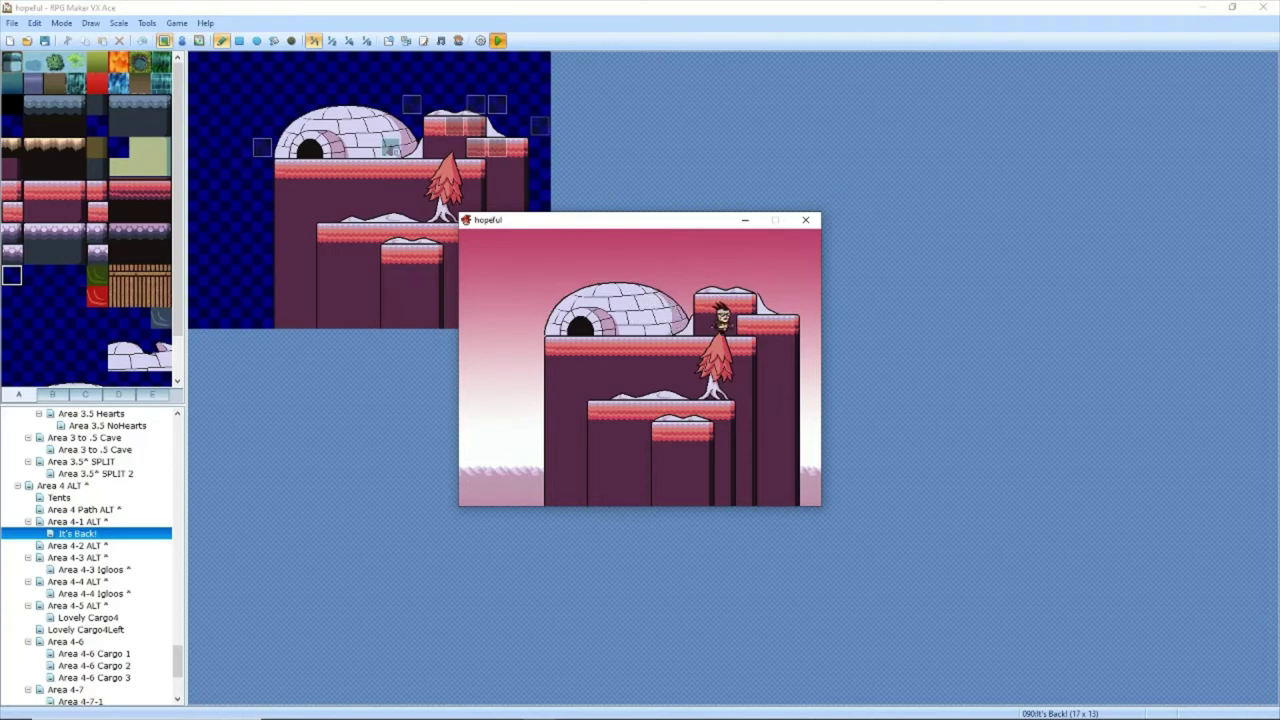
key(Right)
key(space)
key(Left)
key(Right)
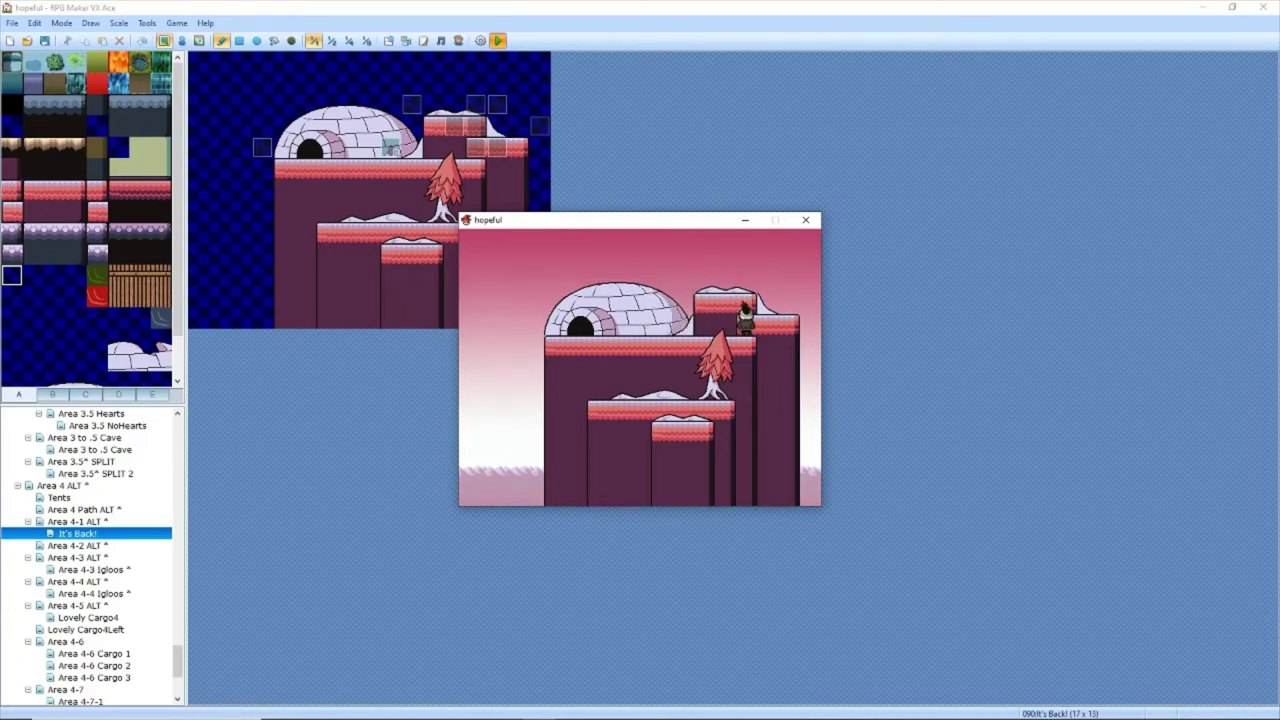
key(space)
key(Right)
key(Left)
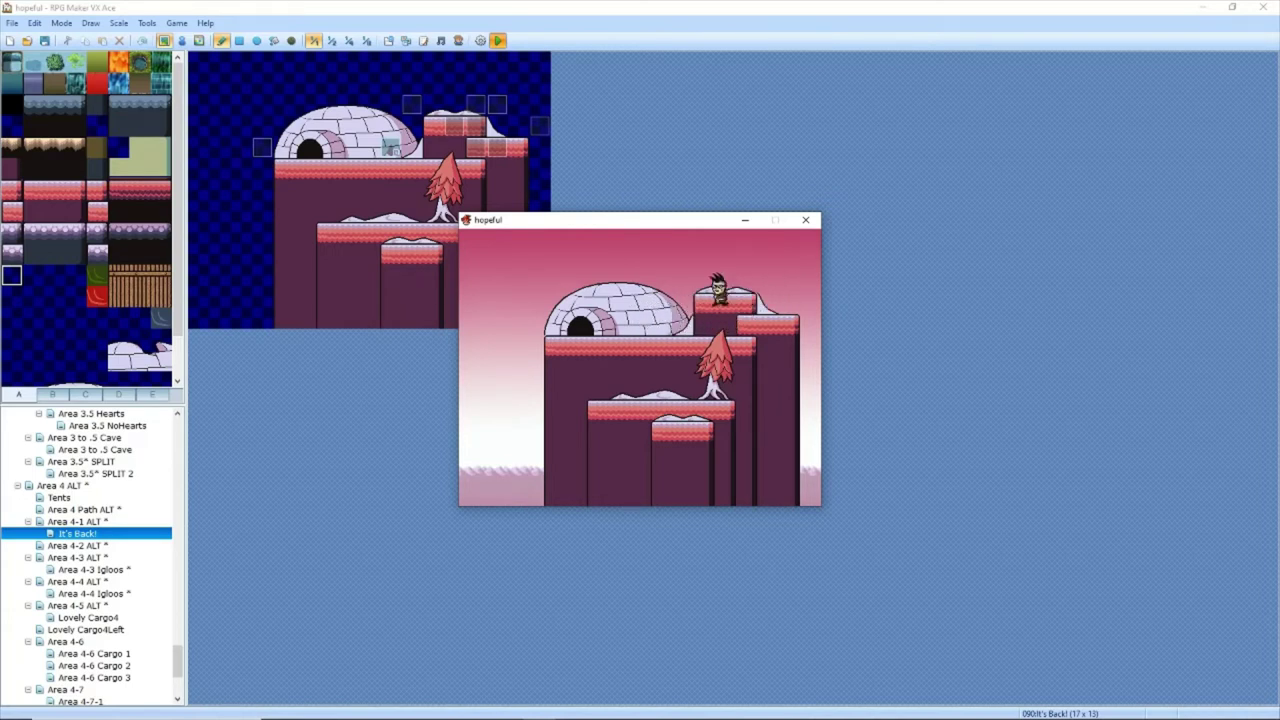
key(Left)
key(Right)
key(Right)
key(space)
Step: Walk the character past the igloo off the left cliff edge, dismiss the Game Over screen, and close the game
key(Left)
key(Left)
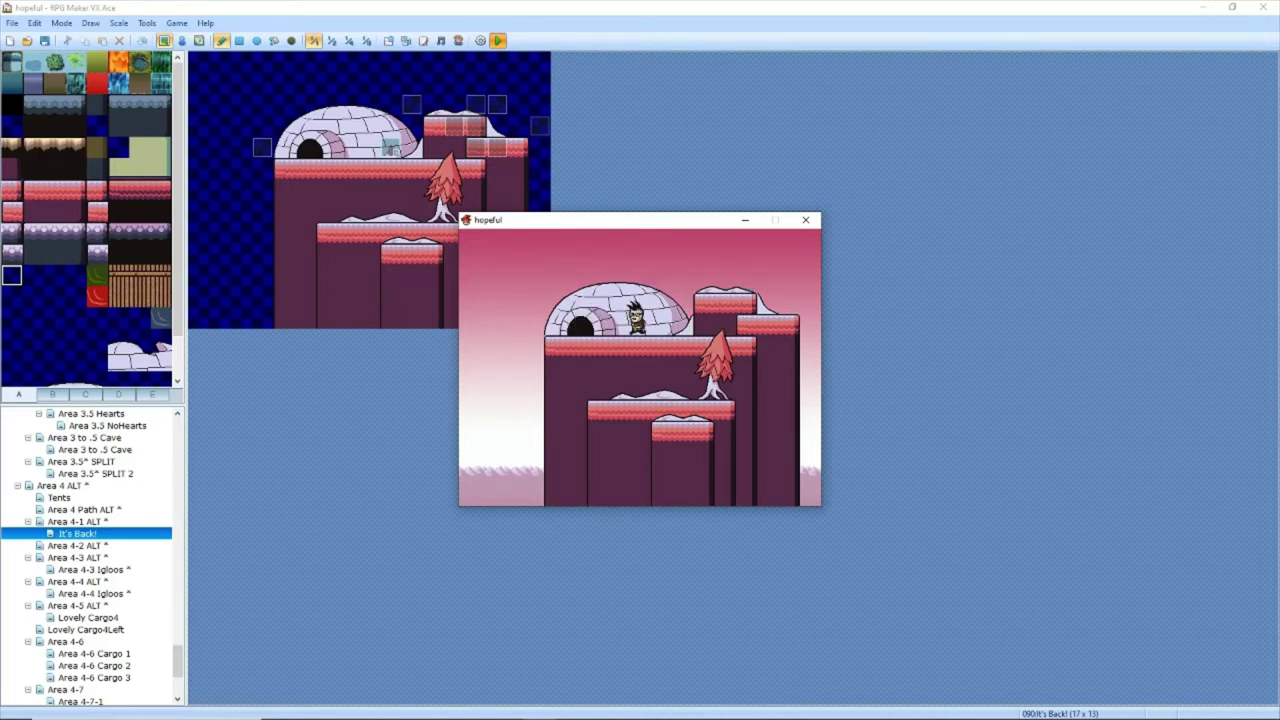
key(Left)
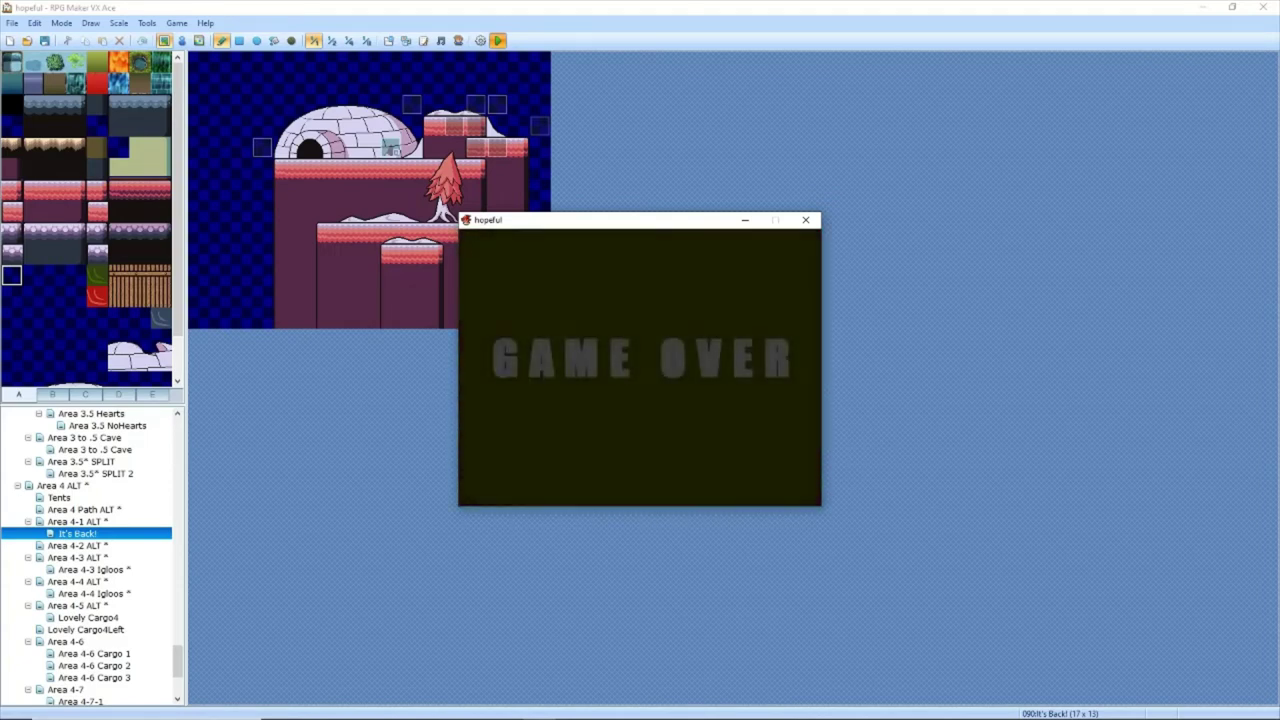
key(Return)
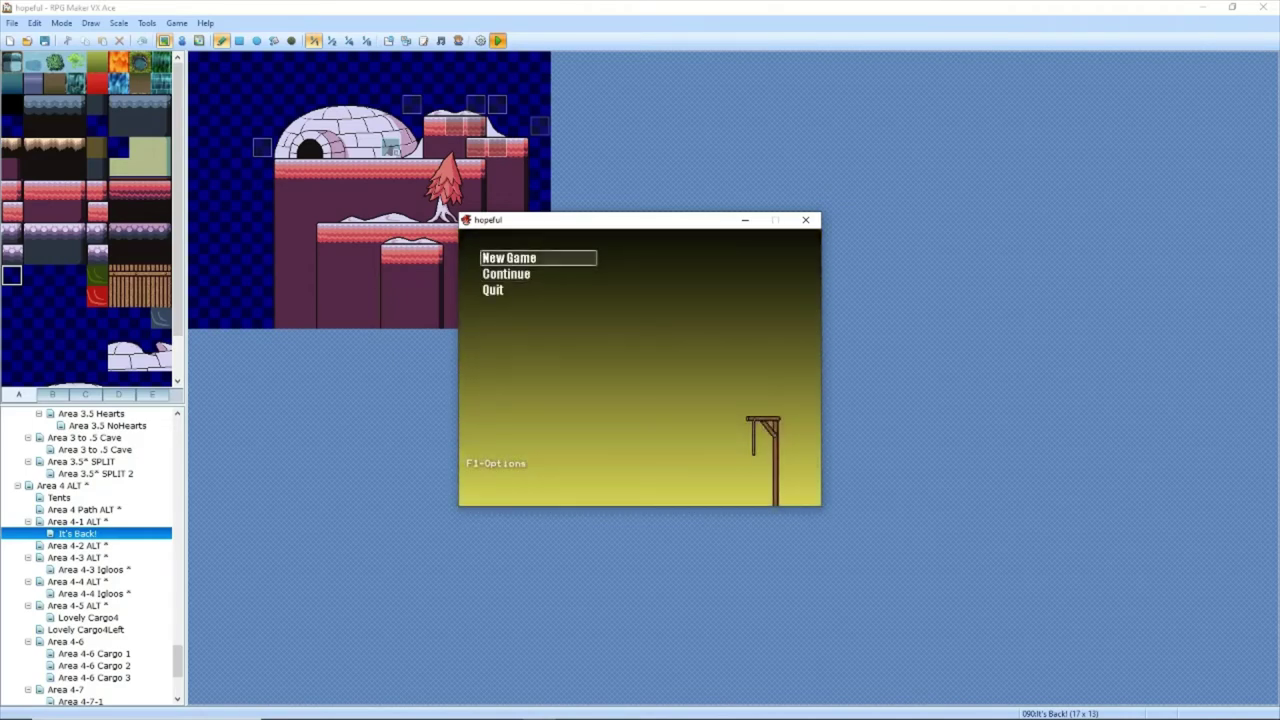
click(806, 222)
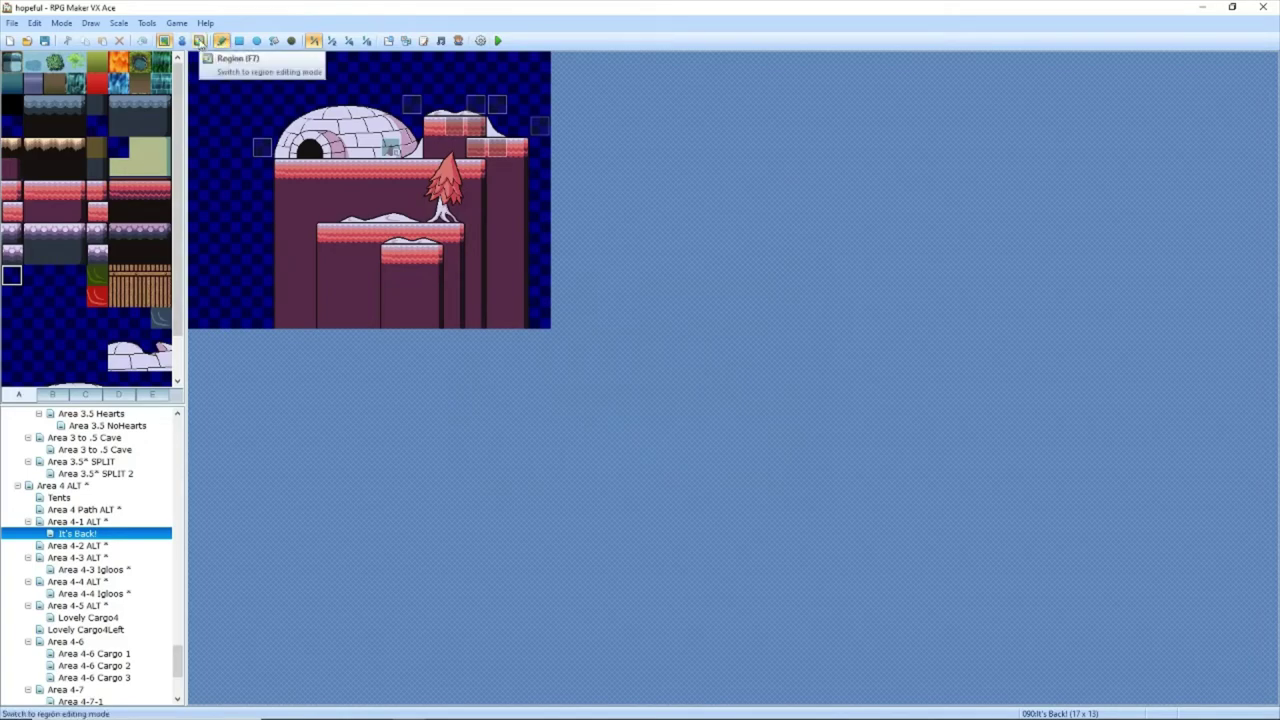
Step: Display the map's region IDs and view the passage settings of tileset 054 Area4alt in the database
click(200, 43)
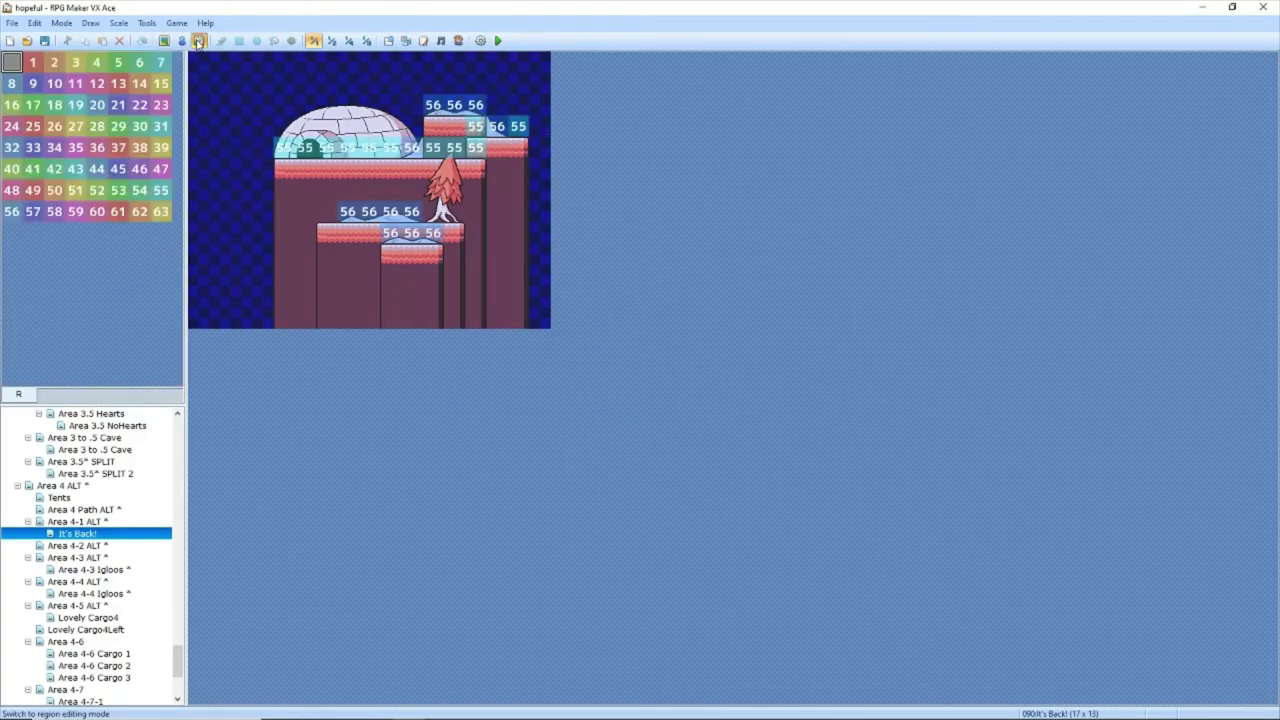
click(146, 22)
click(172, 40)
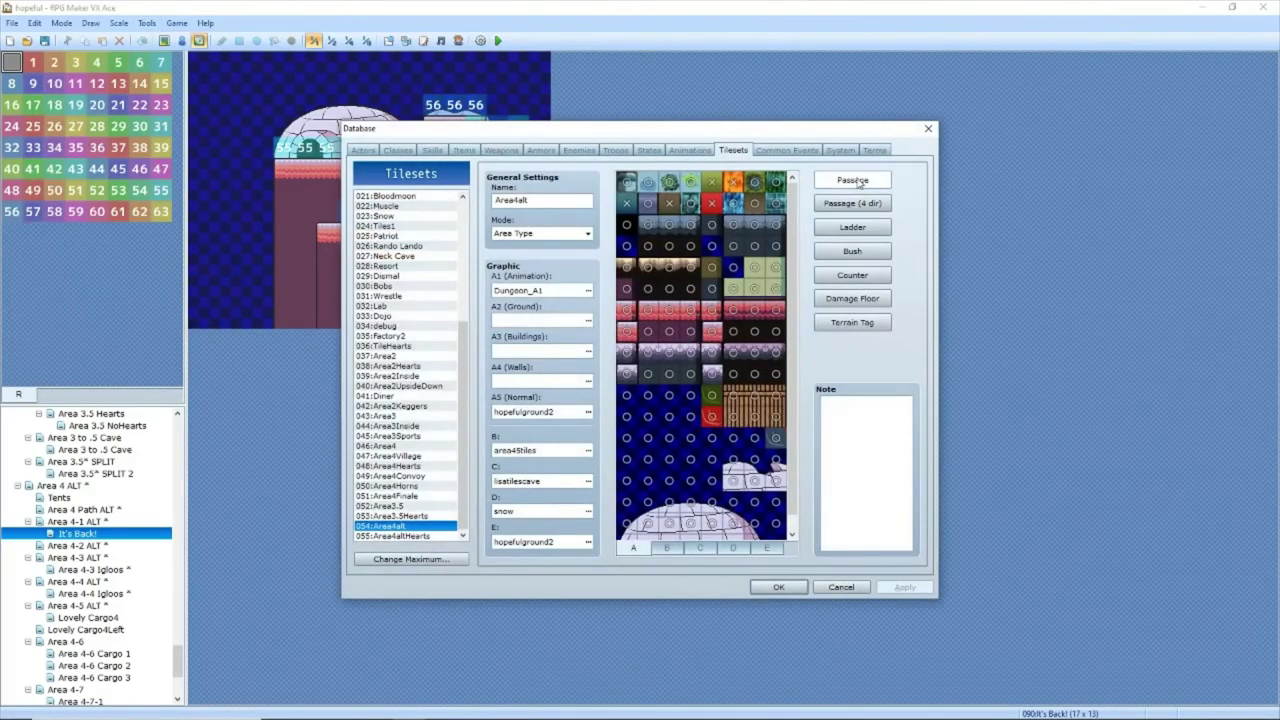
click(928, 131)
Step: Examine the instructions and setup options of the Galv's Region Effects script, and close the script editor
click(146, 22)
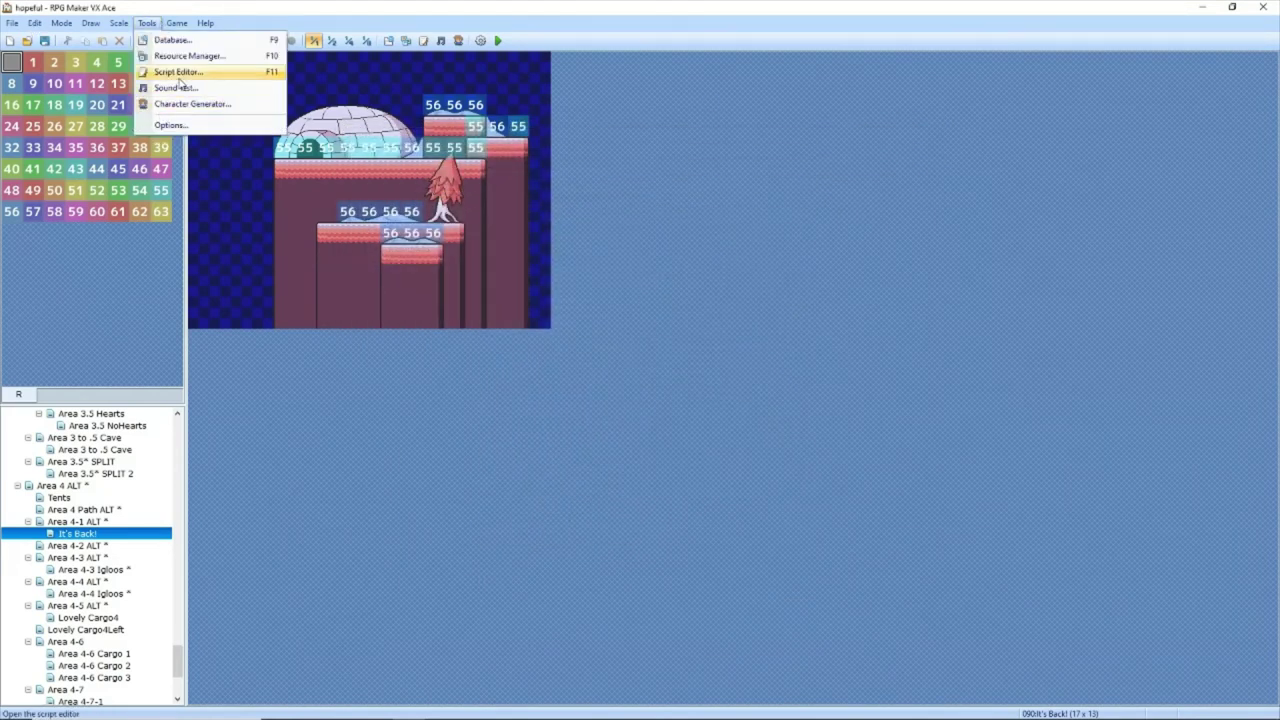
click(180, 74)
drag(482, 238, 482, 490)
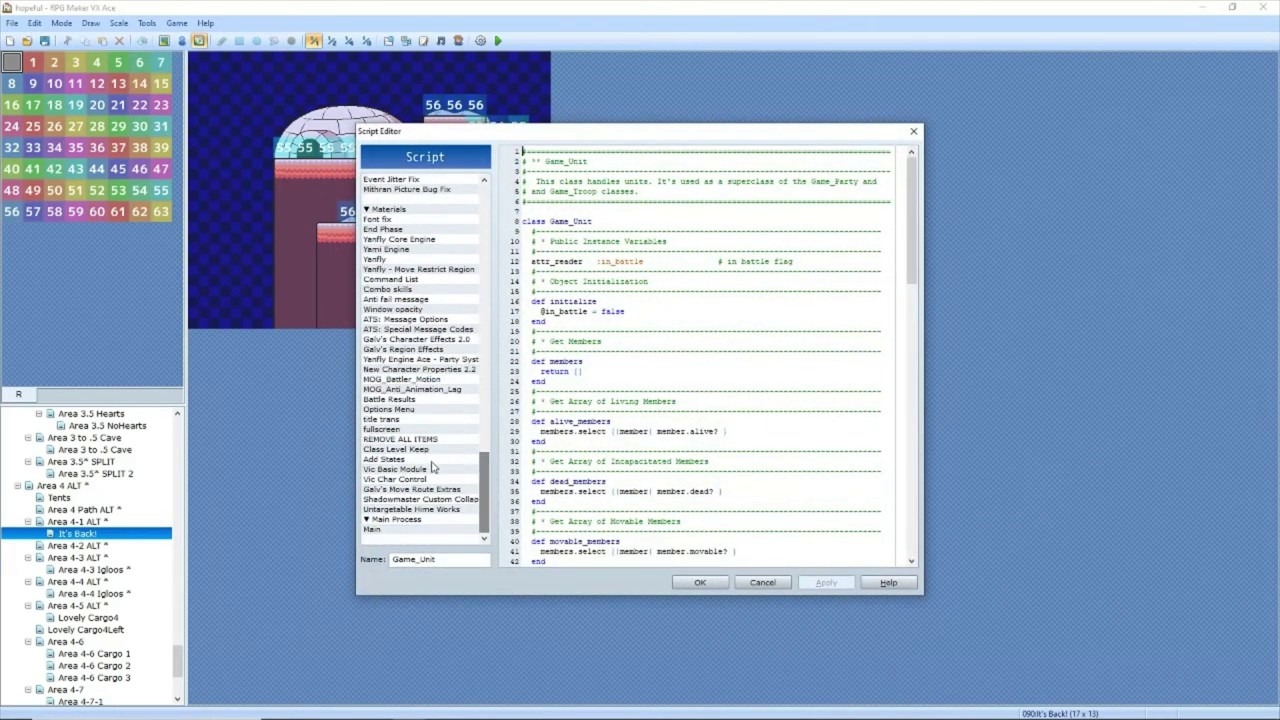
click(425, 489)
click(424, 351)
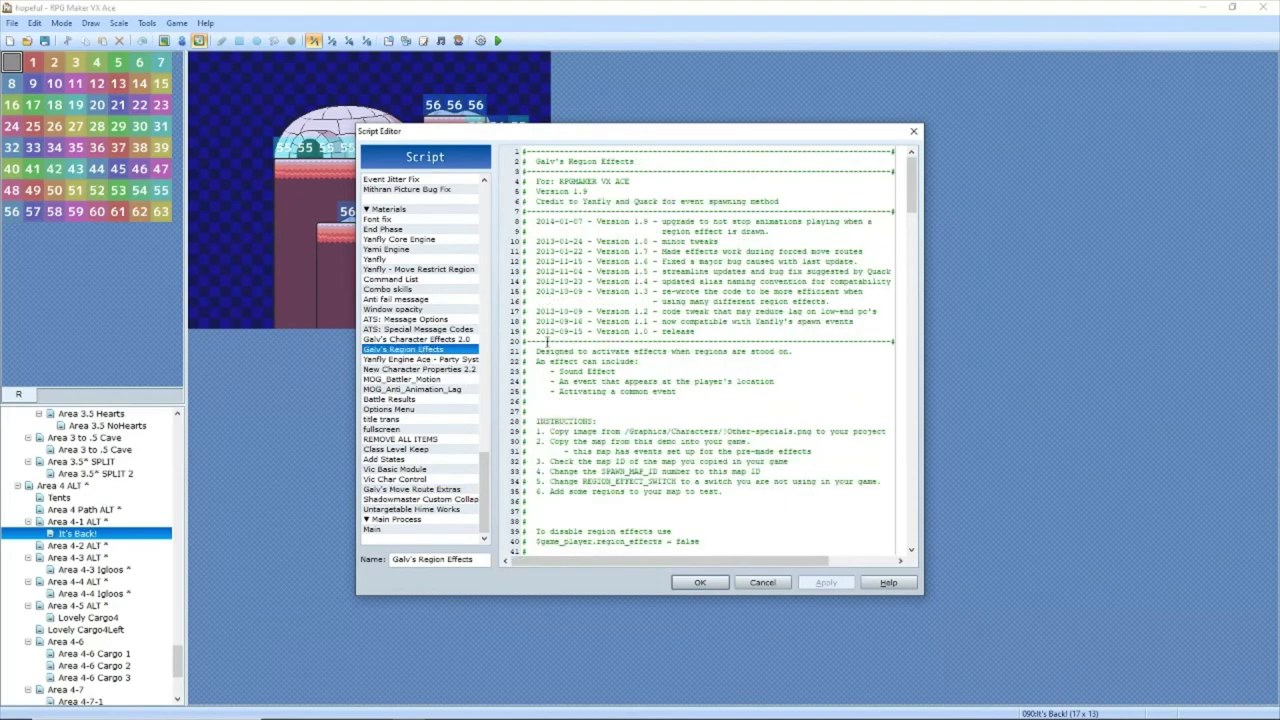
scroll(667, 260, down, 15)
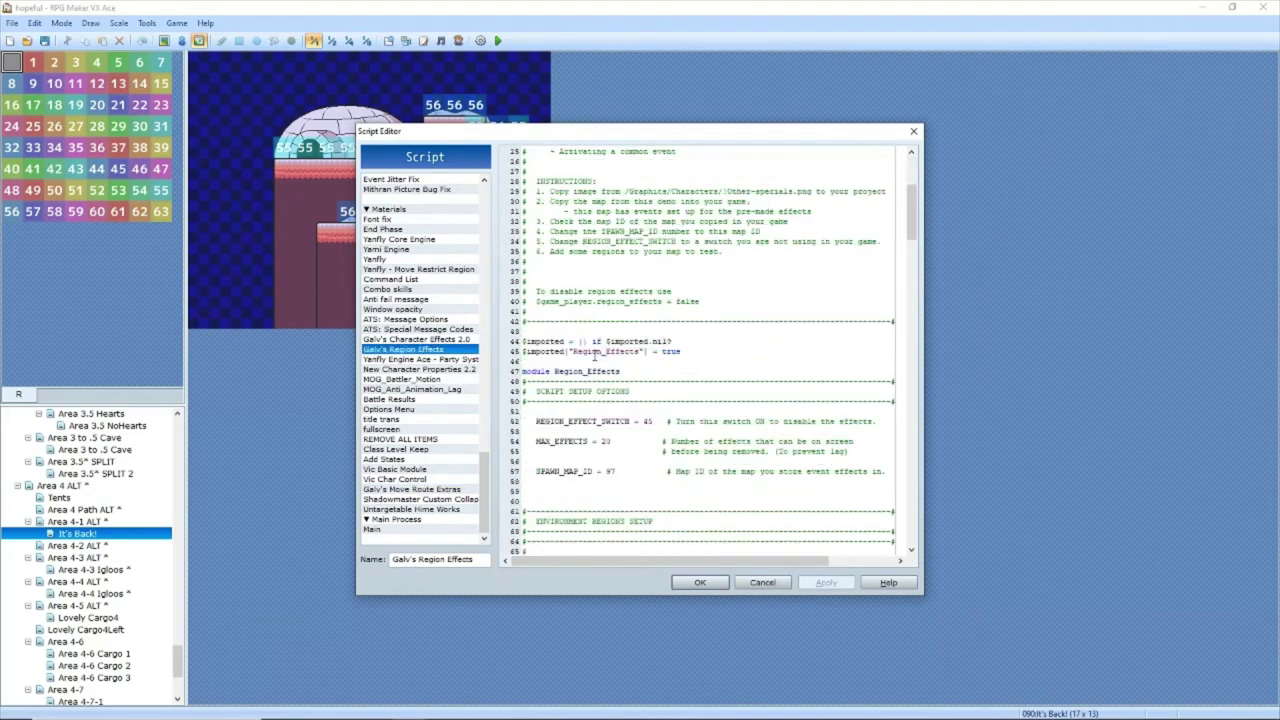
click(913, 131)
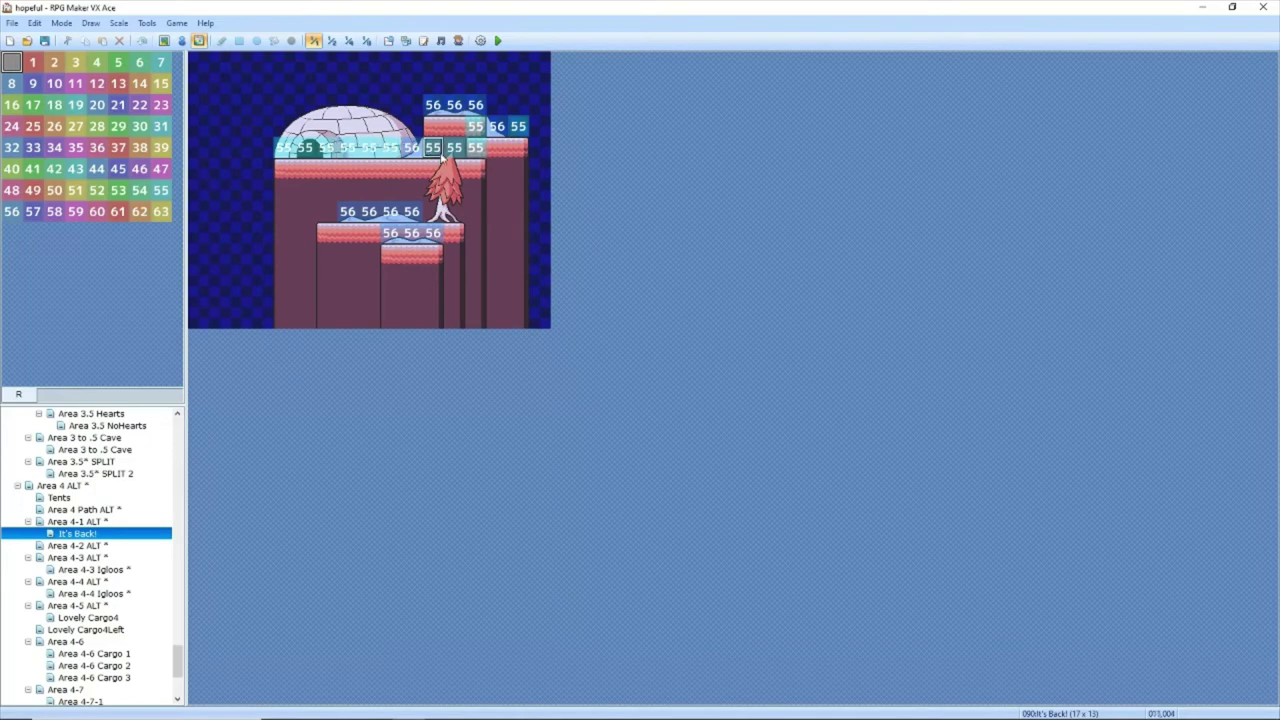
Step: Return to map editing mode and review the Area4alt tileset in the database again without changing it
click(164, 41)
click(146, 22)
click(172, 42)
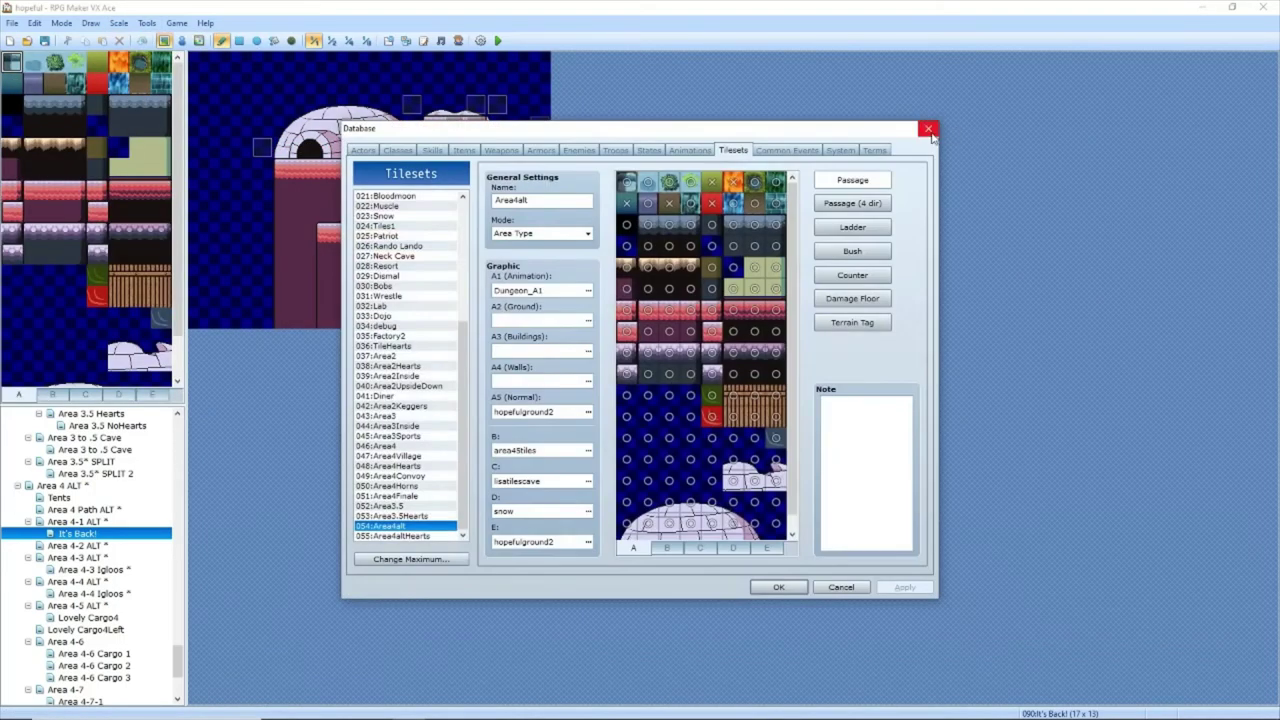
click(928, 130)
Step: Reopen the script editor on the Galv's Region Effects script
click(146, 22)
click(172, 72)
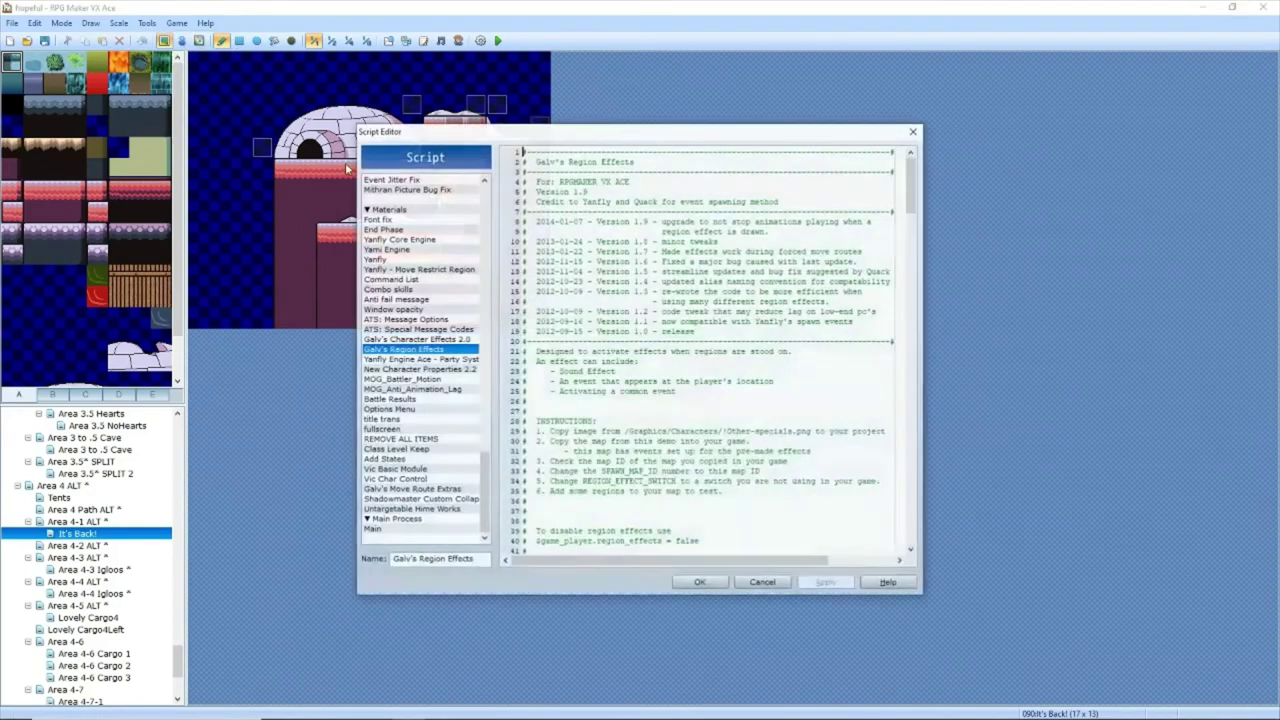
Step: Review the Galv's Region Effects script's instructions, setup options and region effect list, and close the script editor
scroll(695, 395, down, 13)
scroll(695, 395, down, 9)
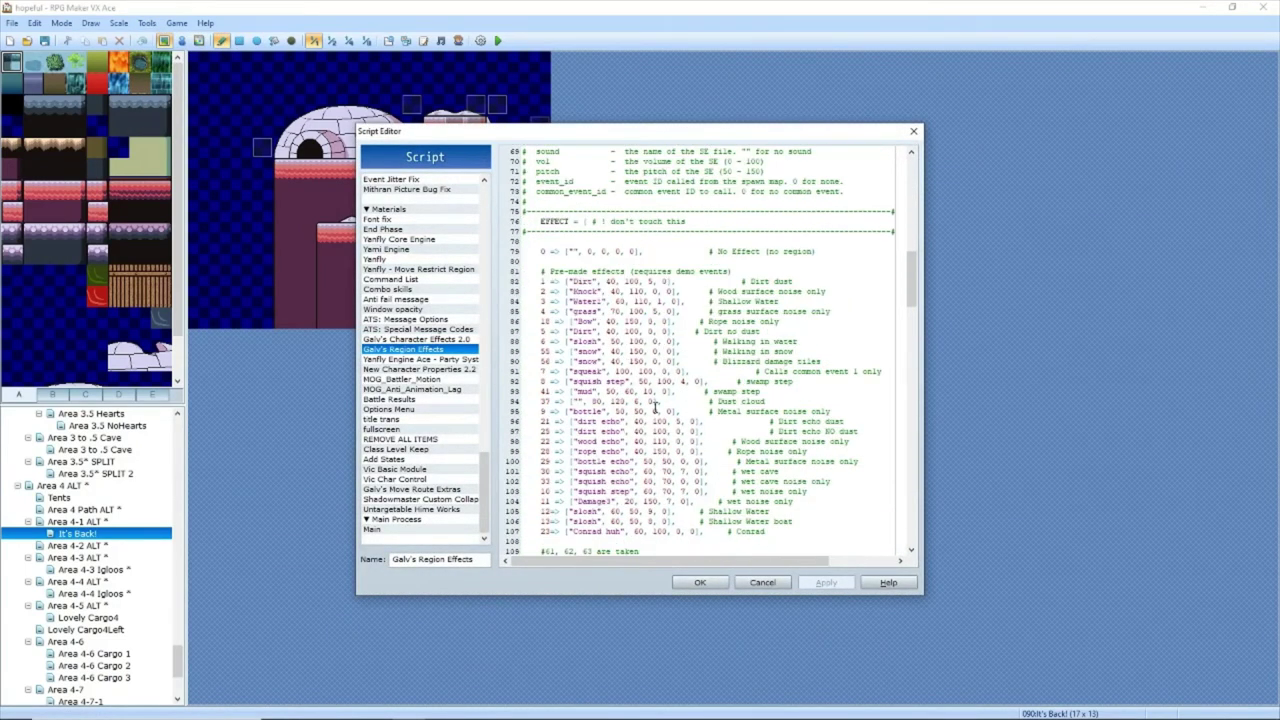
scroll(689, 381, up, 9)
scroll(689, 381, up, 9)
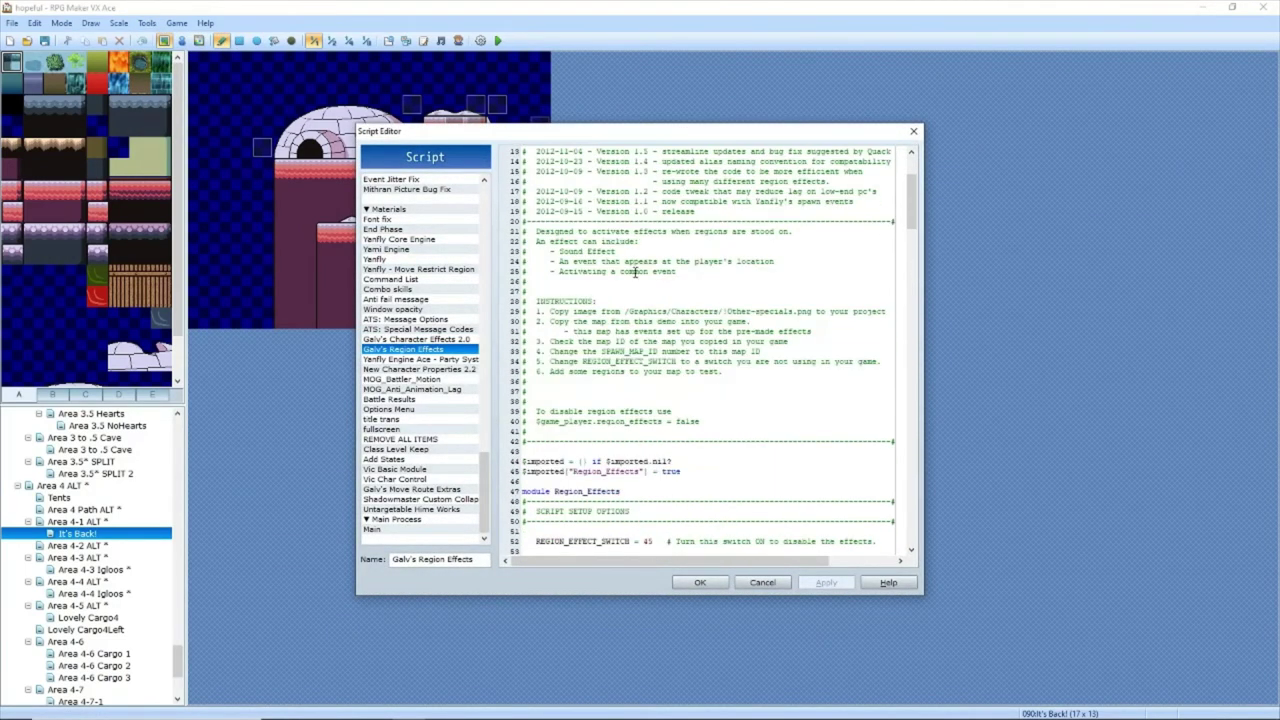
scroll(760, 378, down, 5)
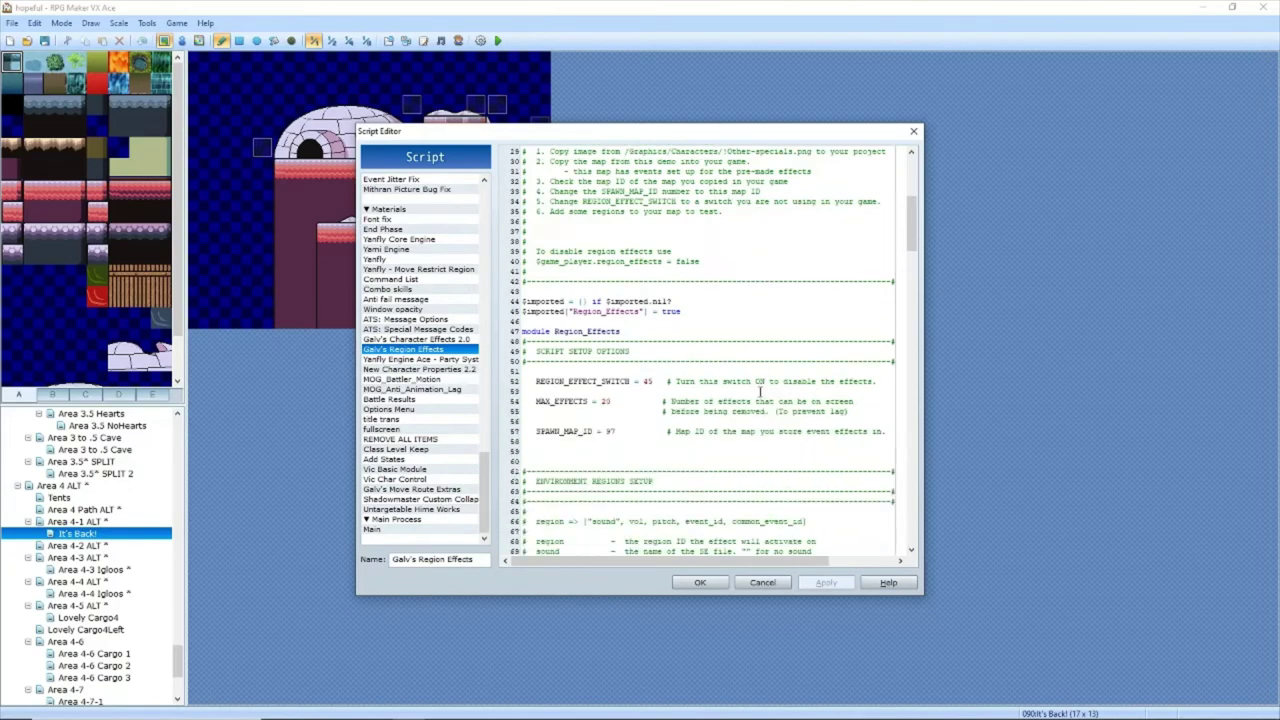
scroll(783, 388, down, 1)
scroll(780, 390, down, 20)
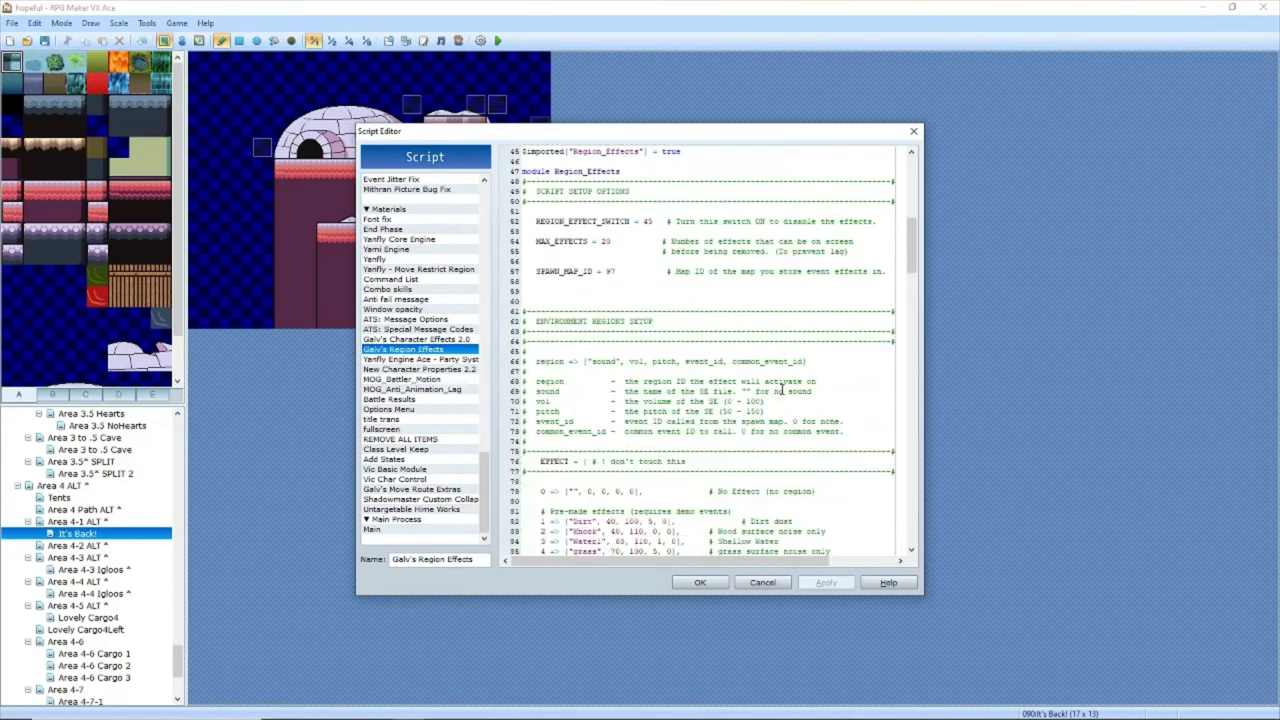
scroll(770, 390, up, 20)
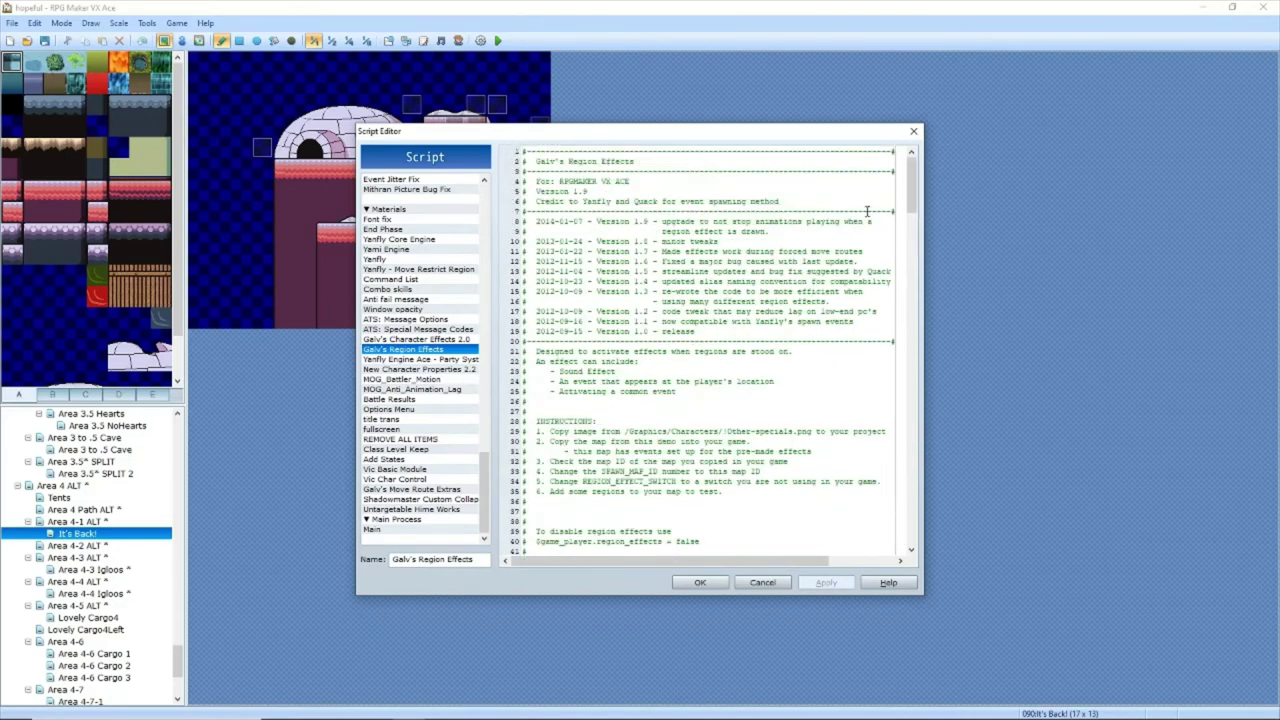
click(915, 131)
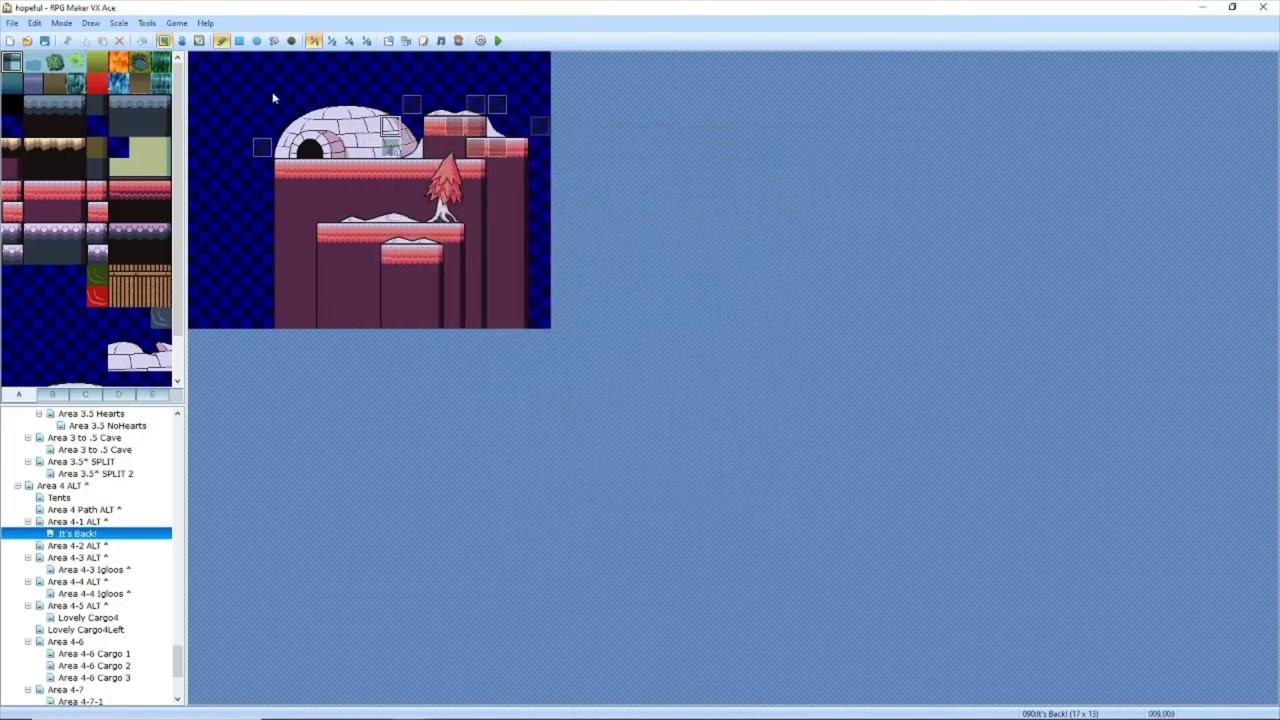
click(146, 22)
mouse_move(176, 22)
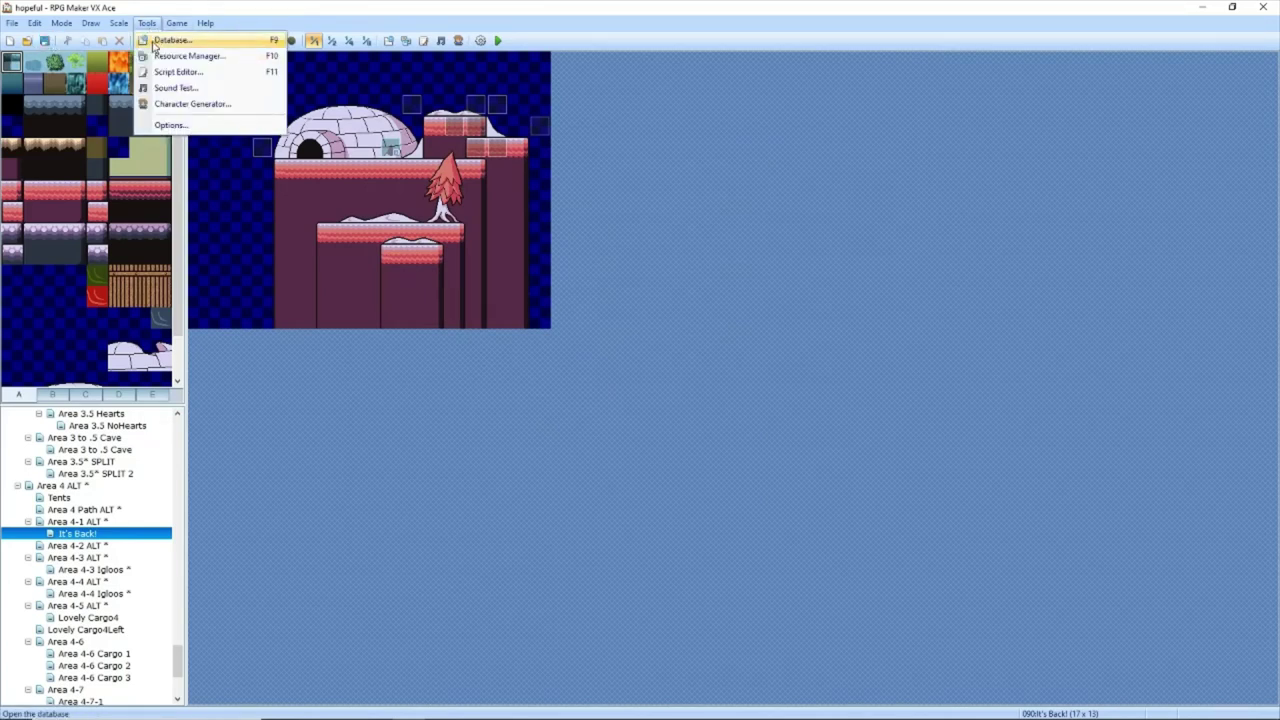
click(170, 40)
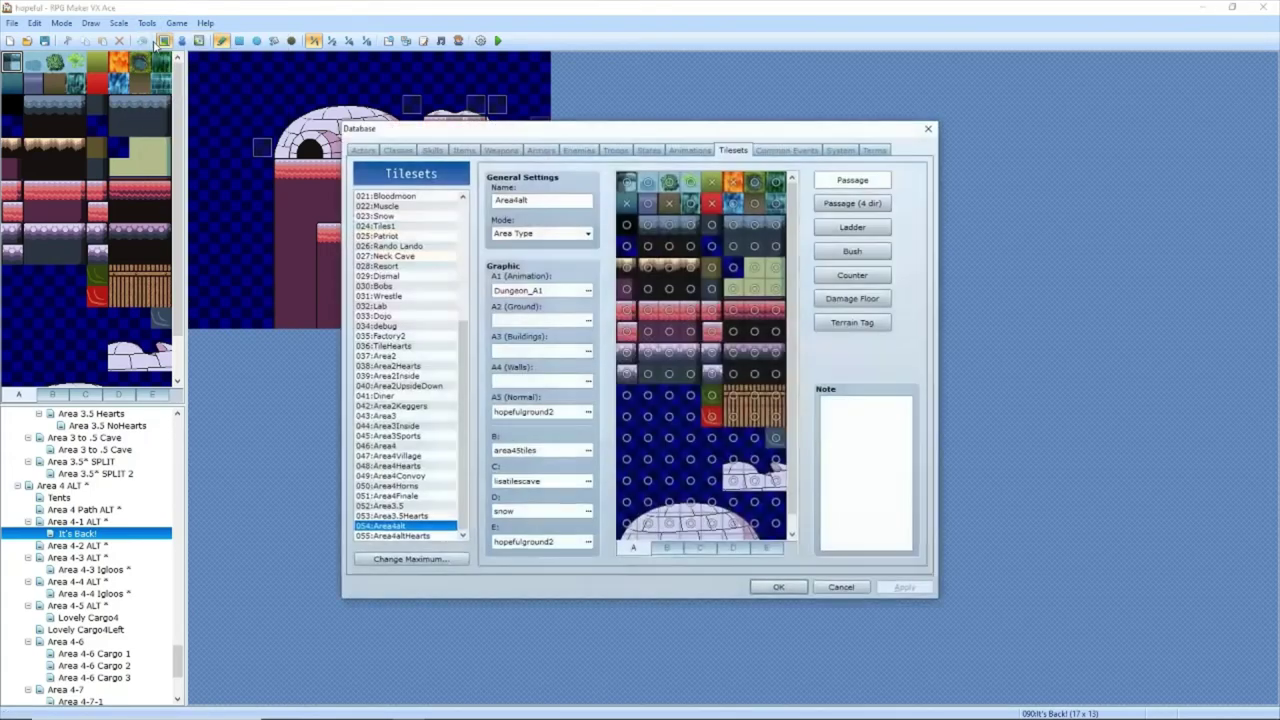
key(Escape)
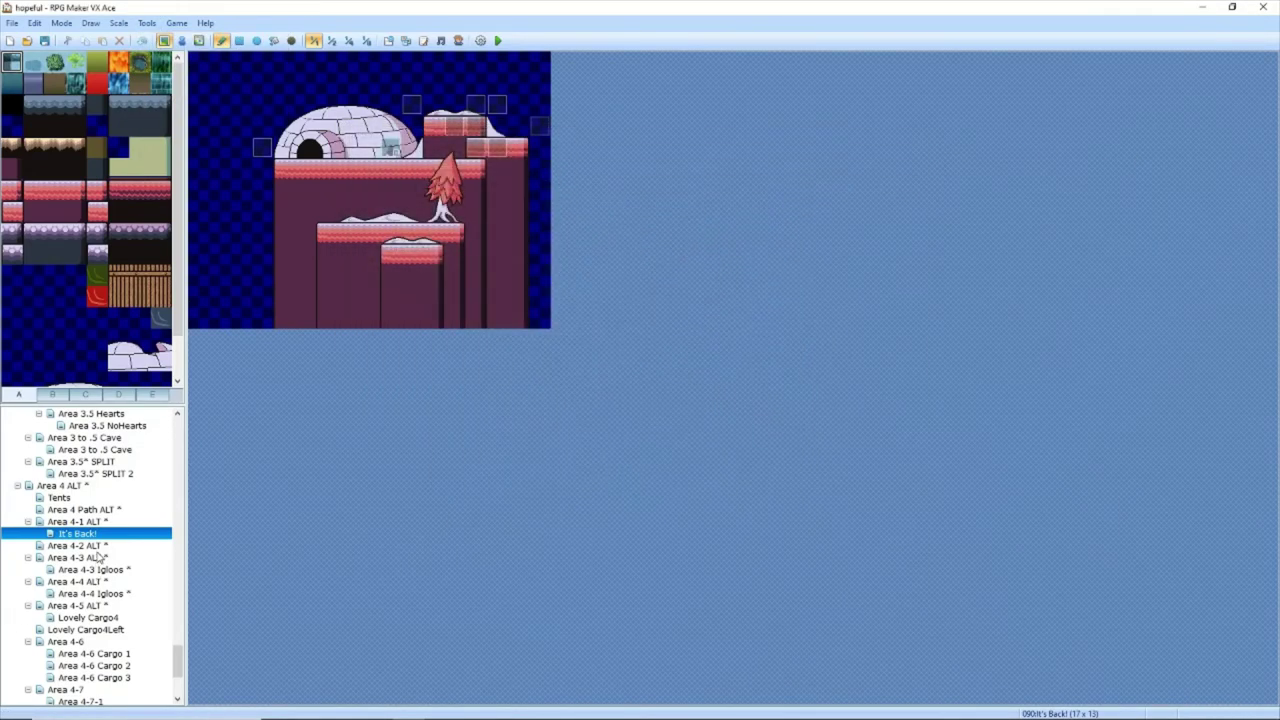
Step: Duplicate the It's Back! map as a child of itself and name the copy "It's Back! *Inside"
right_click(115, 543)
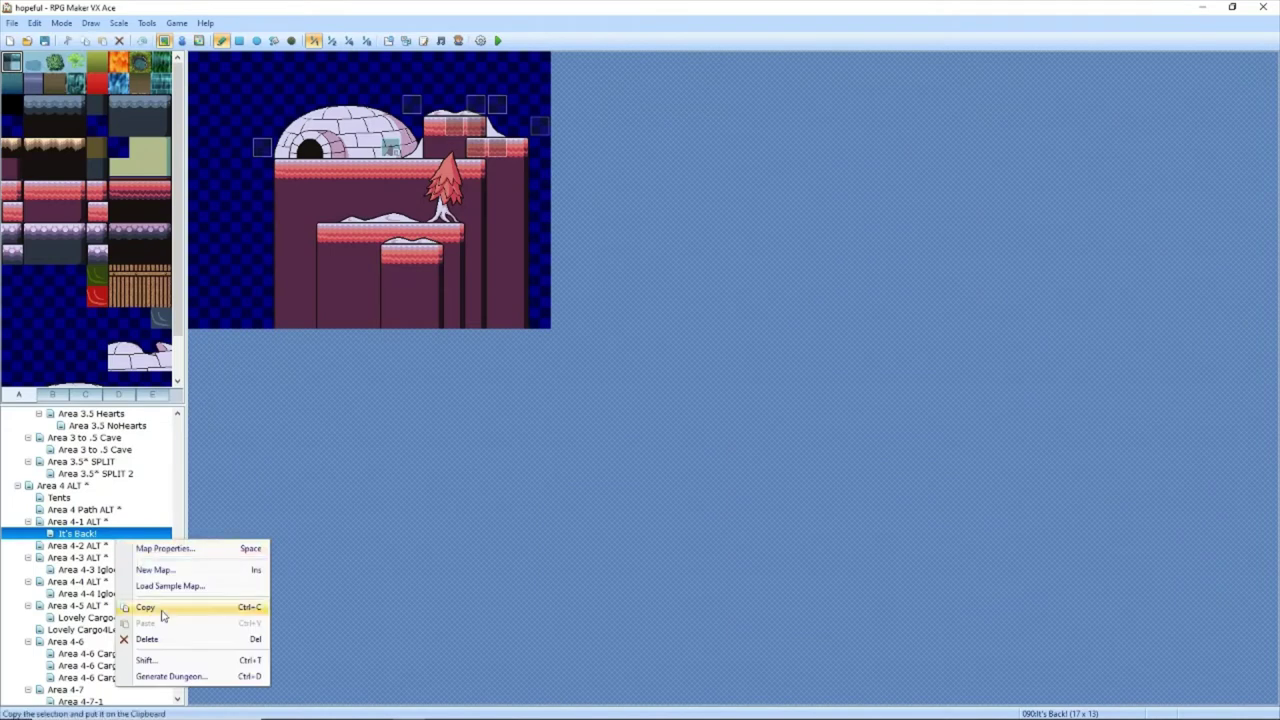
click(163, 618)
right_click(104, 546)
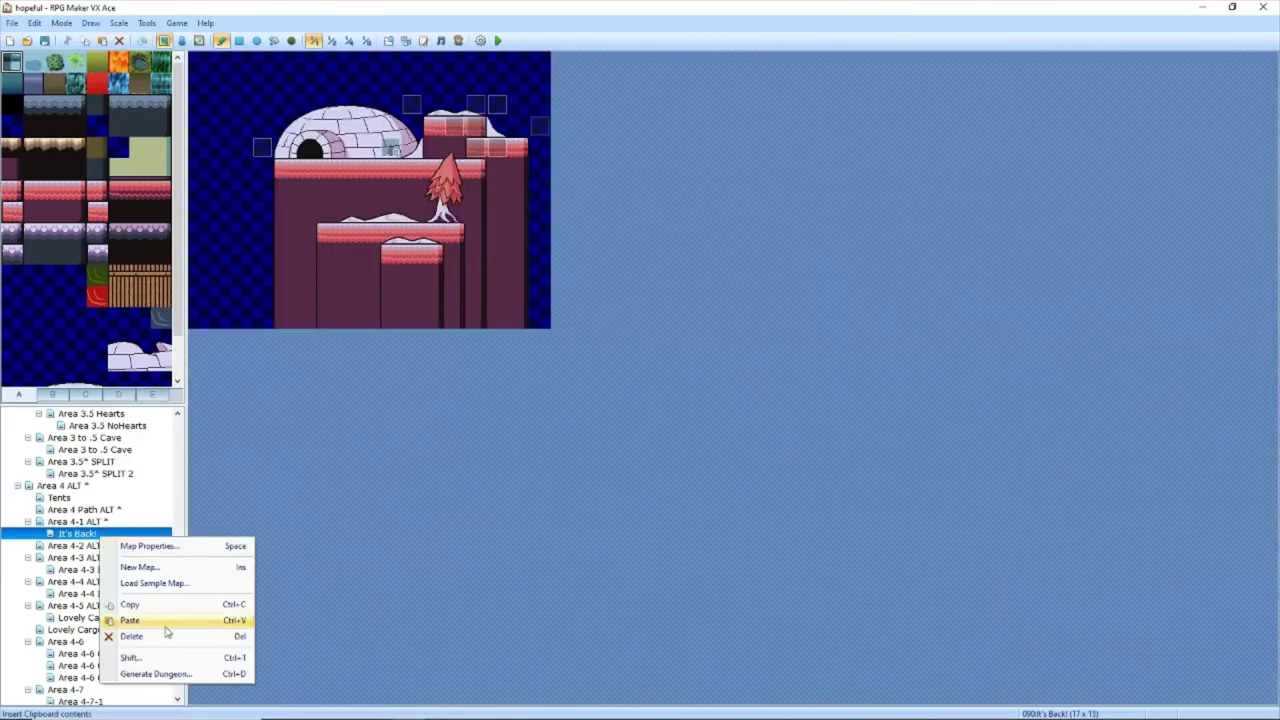
click(165, 626)
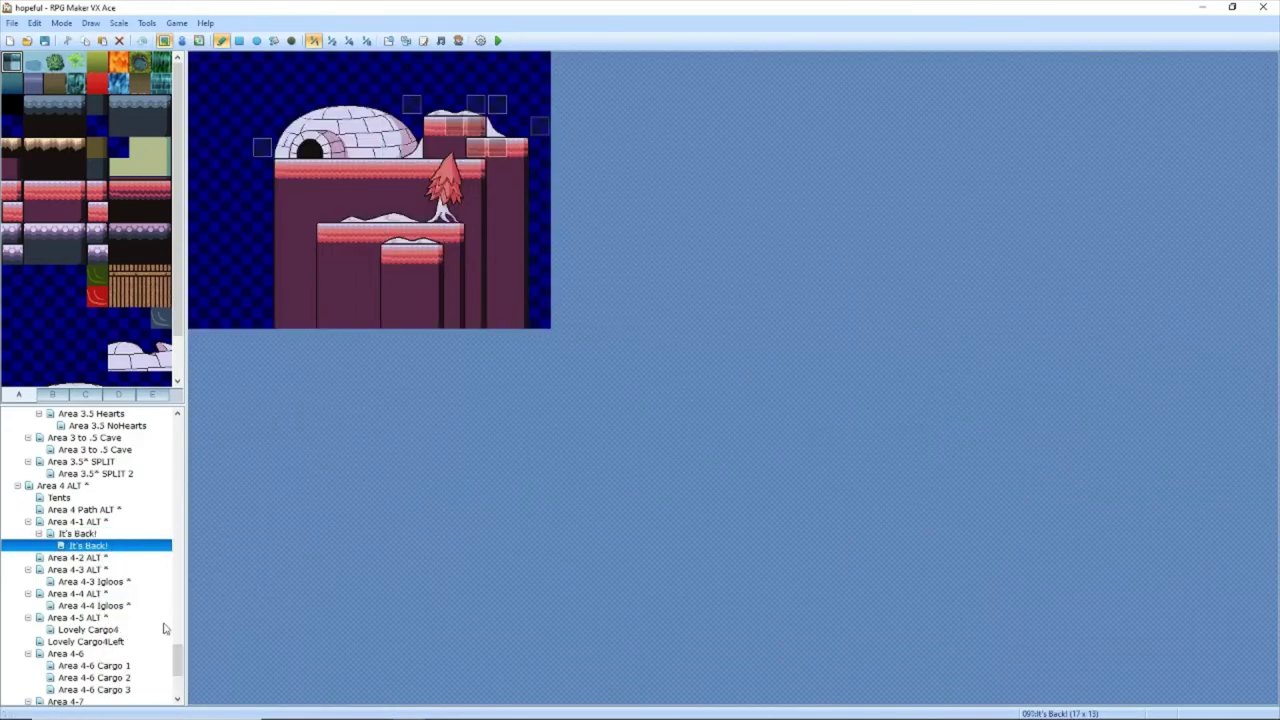
right_click(131, 556)
click(165, 561)
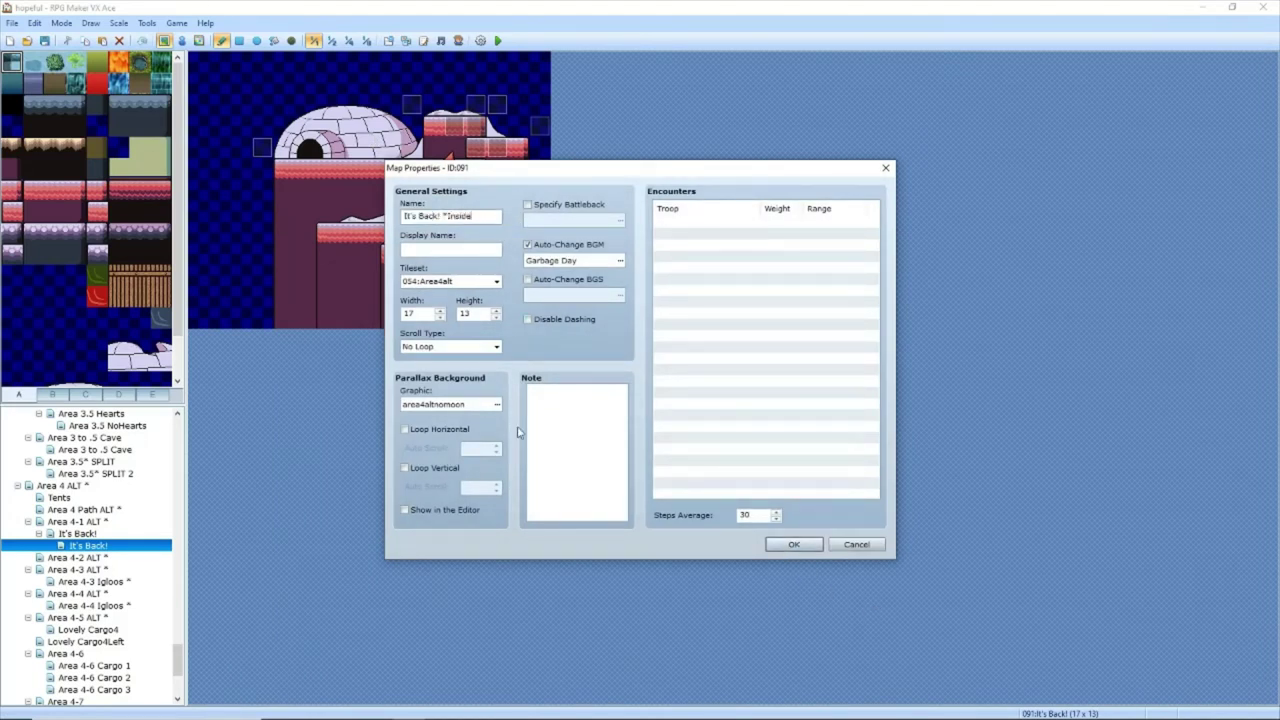
Step: Set the It's Back! *Inside map's parallax background graphic to black and apply the map properties
click(496, 404)
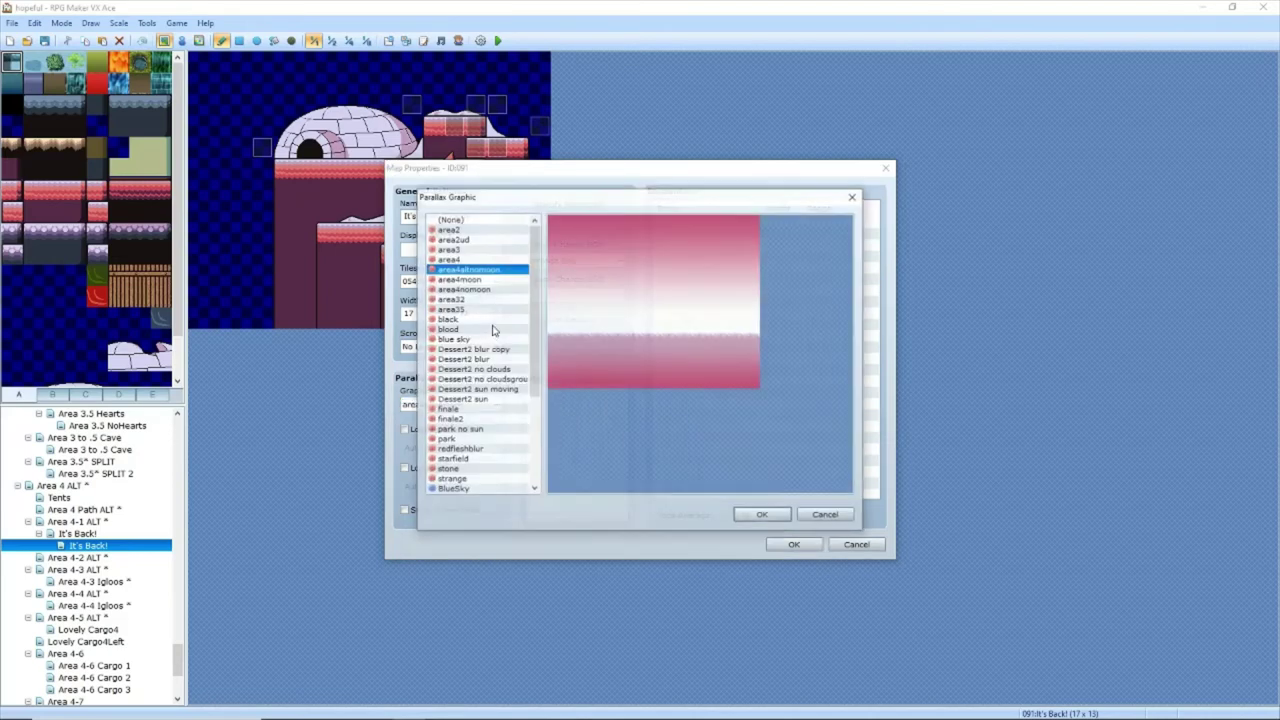
click(464, 230)
click(463, 220)
click(478, 369)
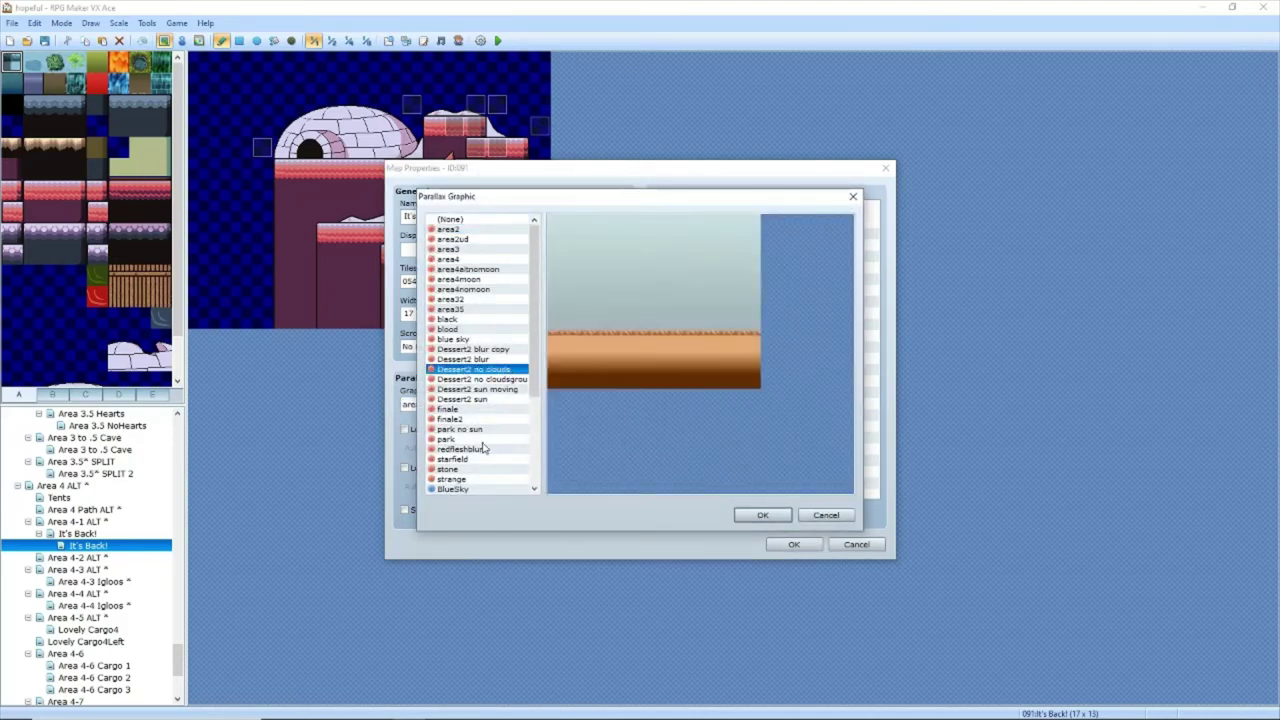
click(446, 439)
click(476, 459)
click(480, 430)
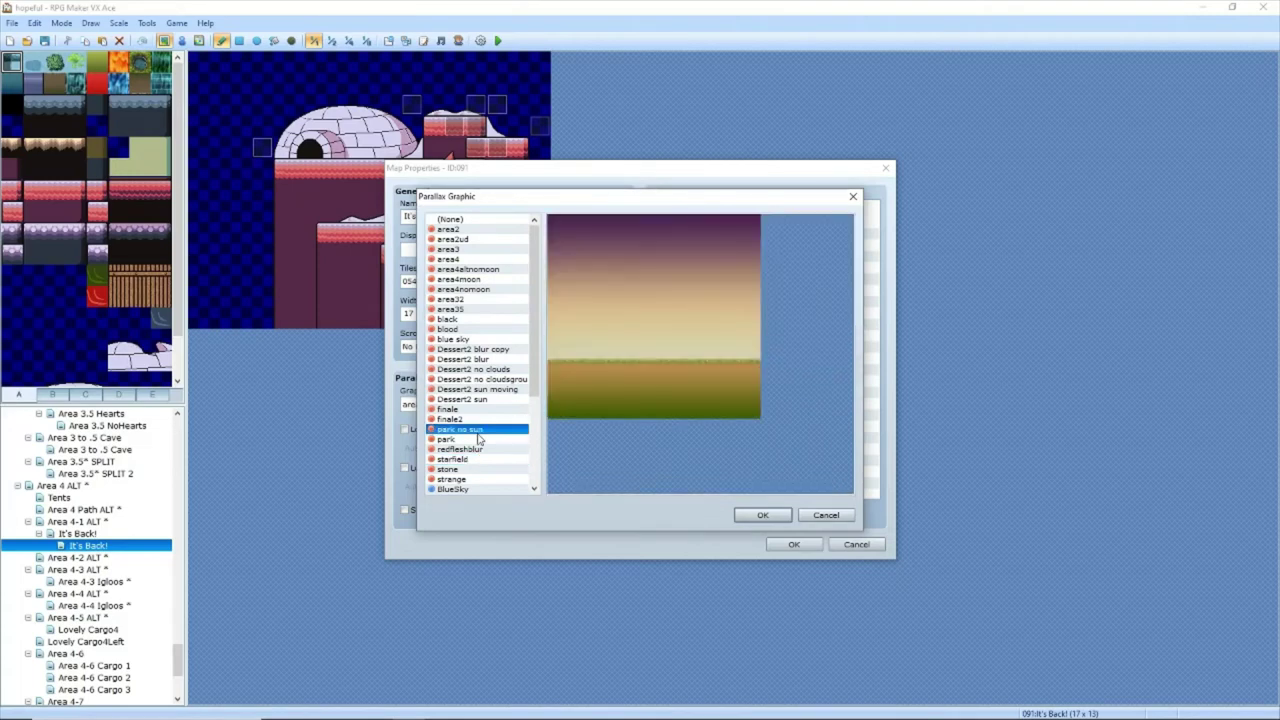
click(486, 400)
click(486, 359)
click(486, 329)
click(484, 319)
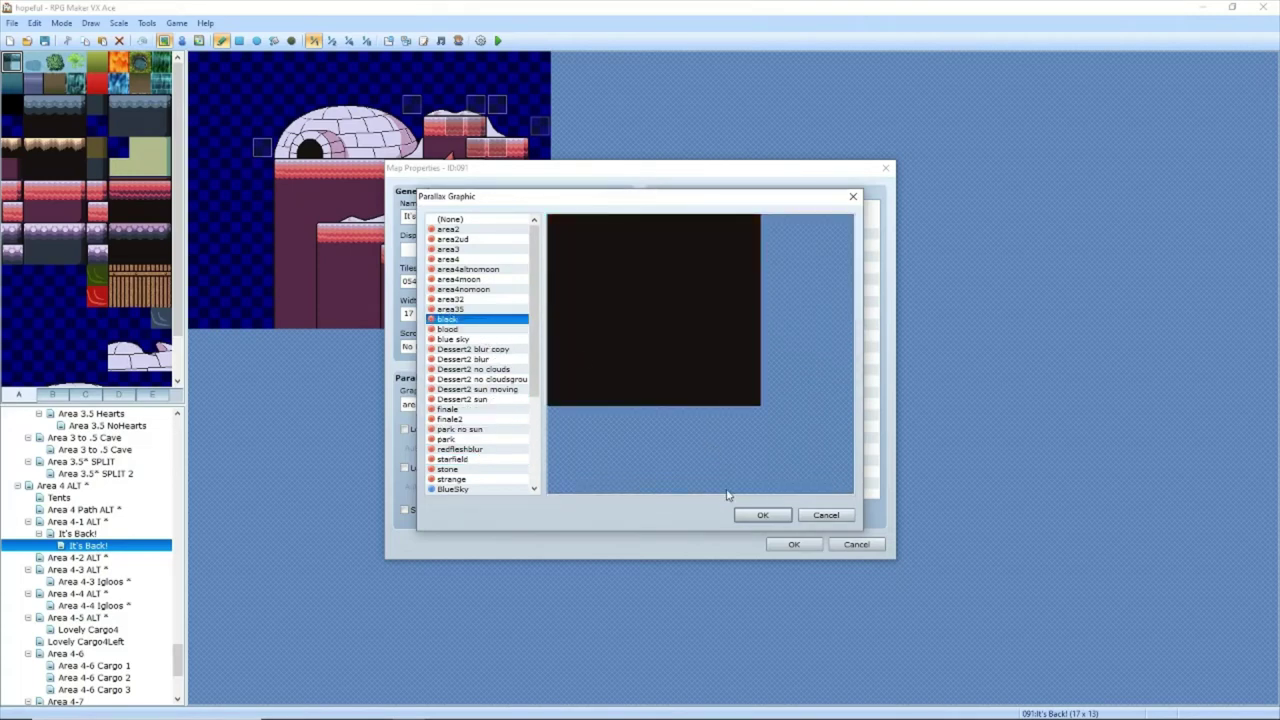
click(762, 516)
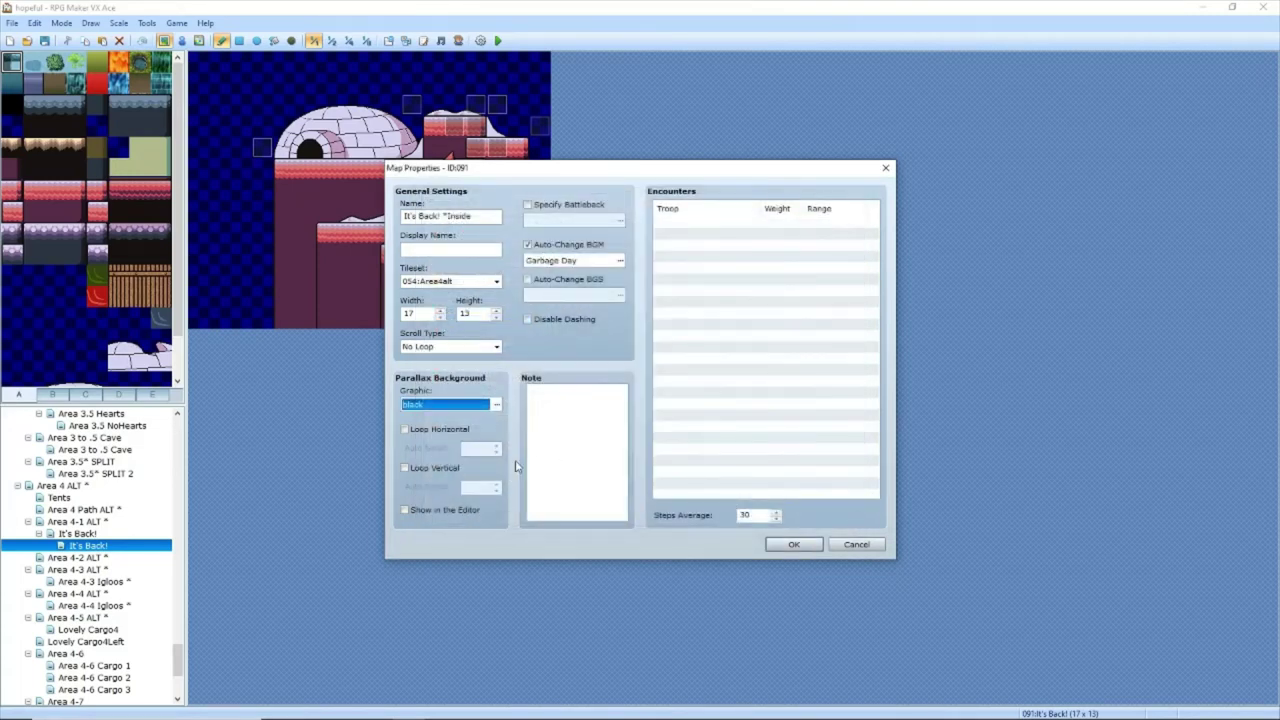
click(780, 545)
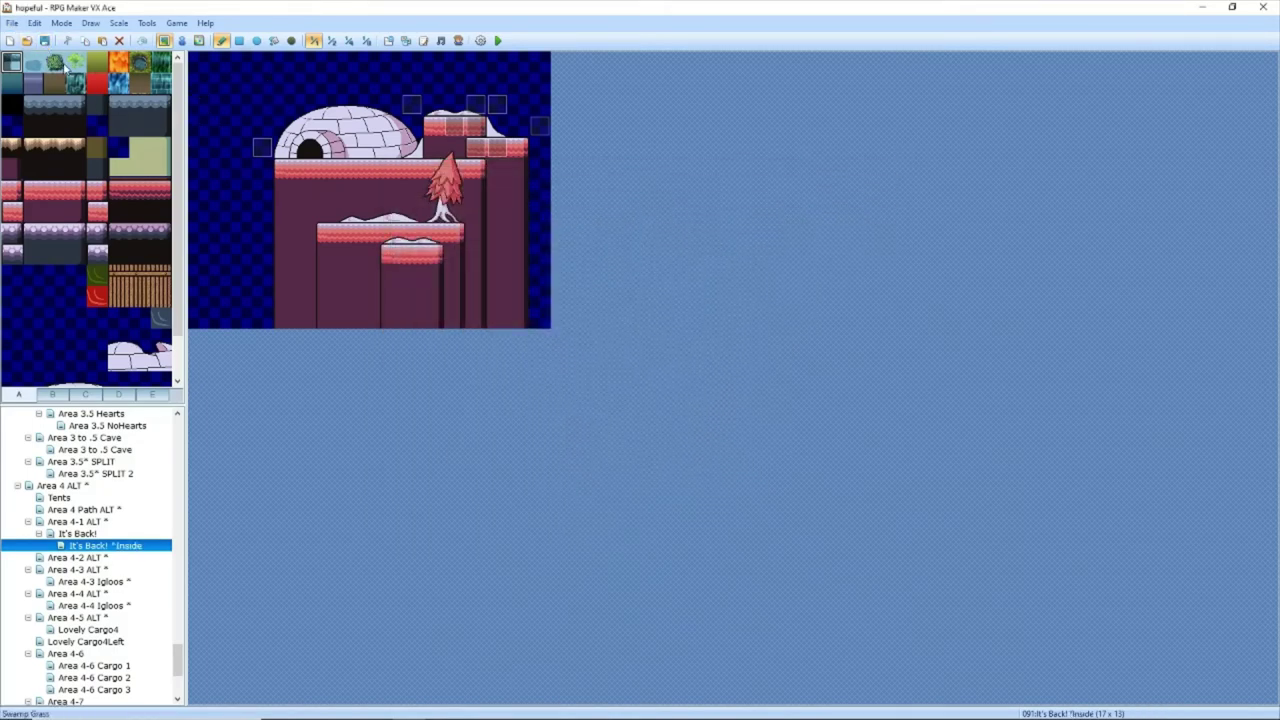
Step: Look through tileset pages A to E for tiles suited to an igloo interior
scroll(110, 265, down, 2)
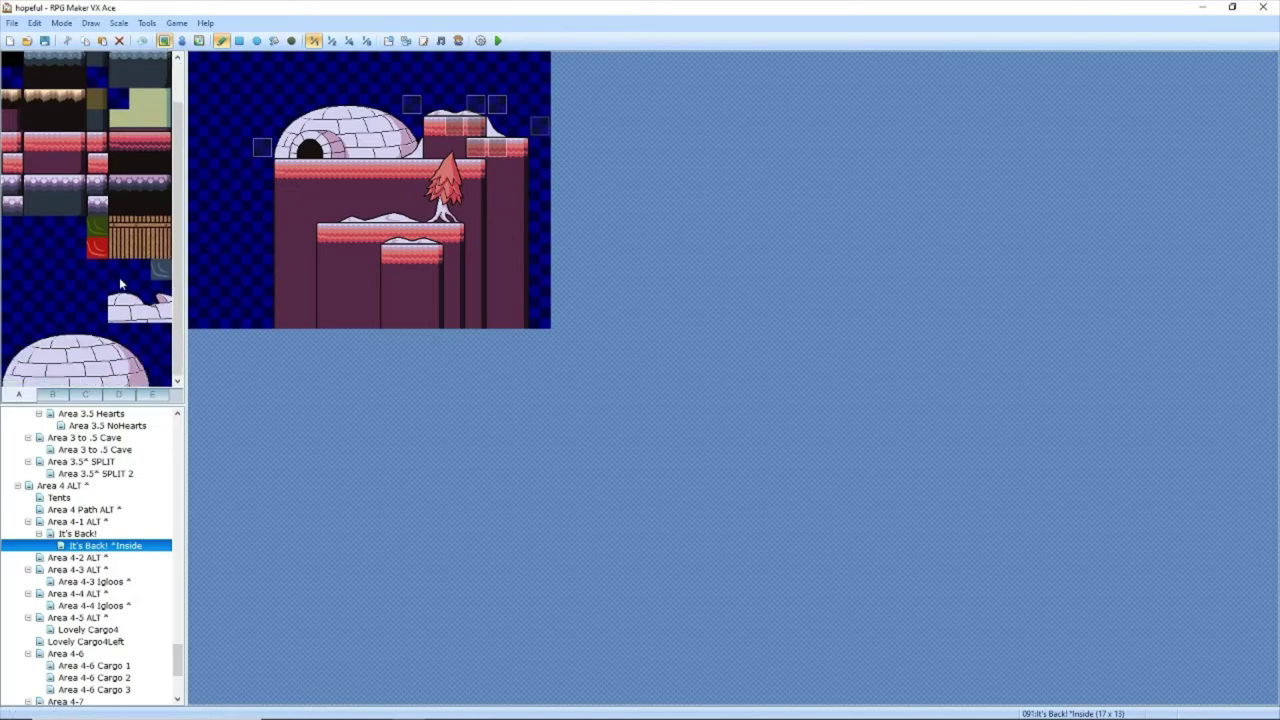
click(53, 395)
scroll(147, 143, down, 3)
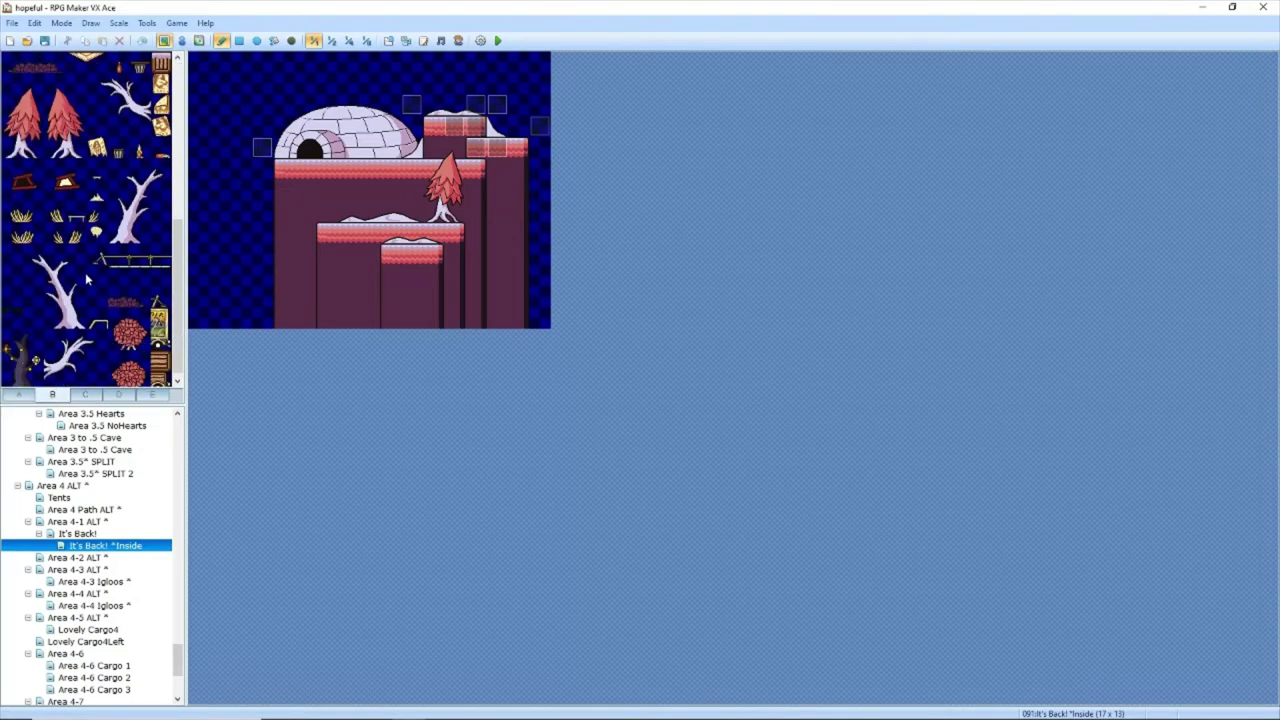
click(87, 395)
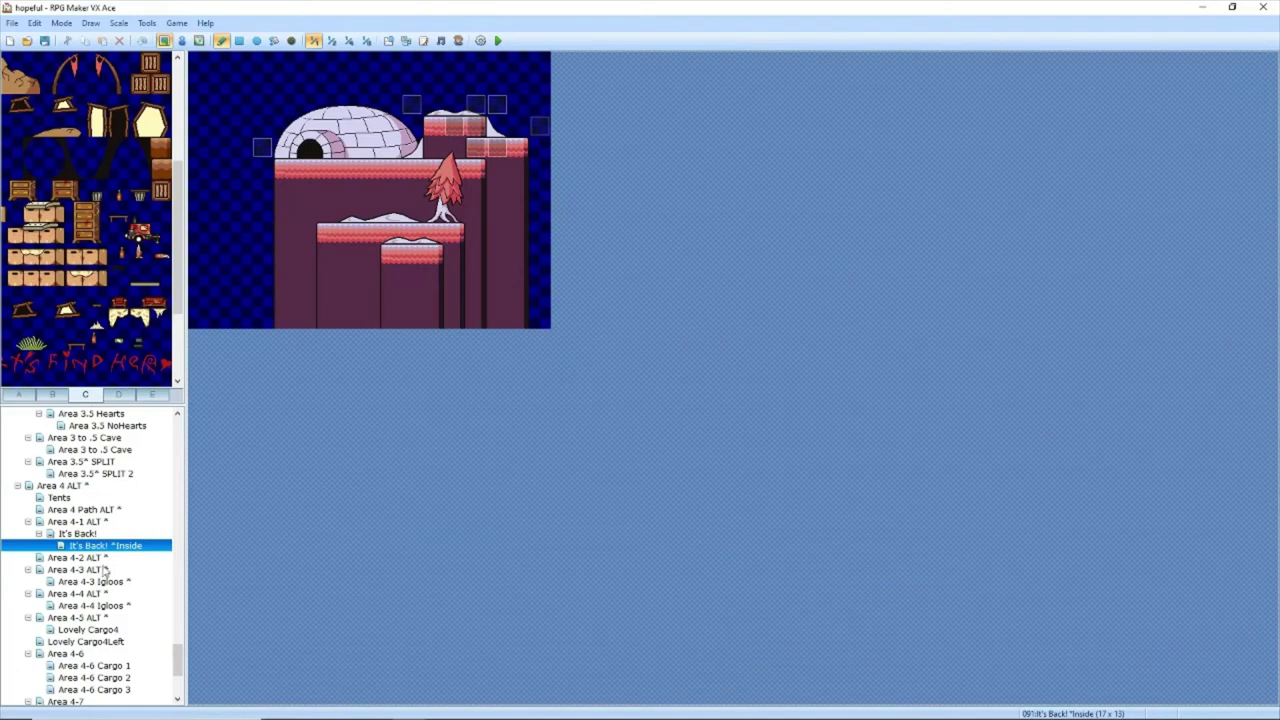
click(120, 395)
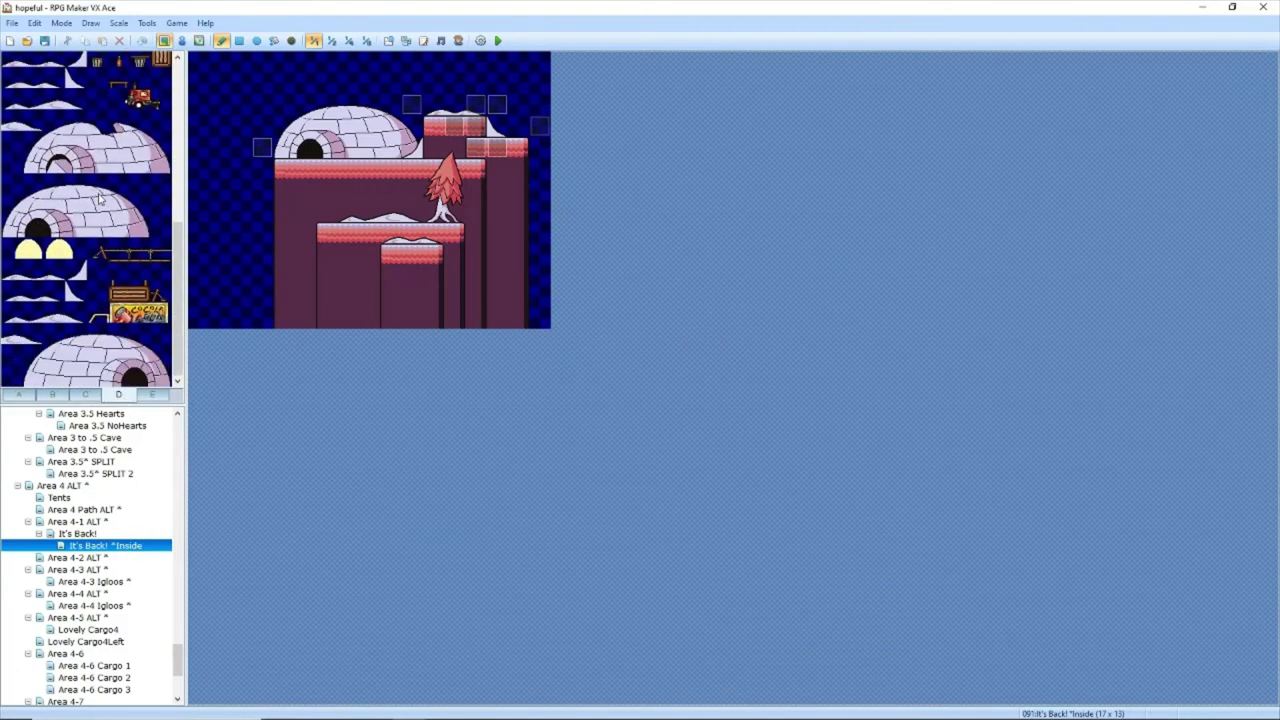
scroll(101, 203, up, 1)
scroll(110, 250, down, 1)
click(152, 395)
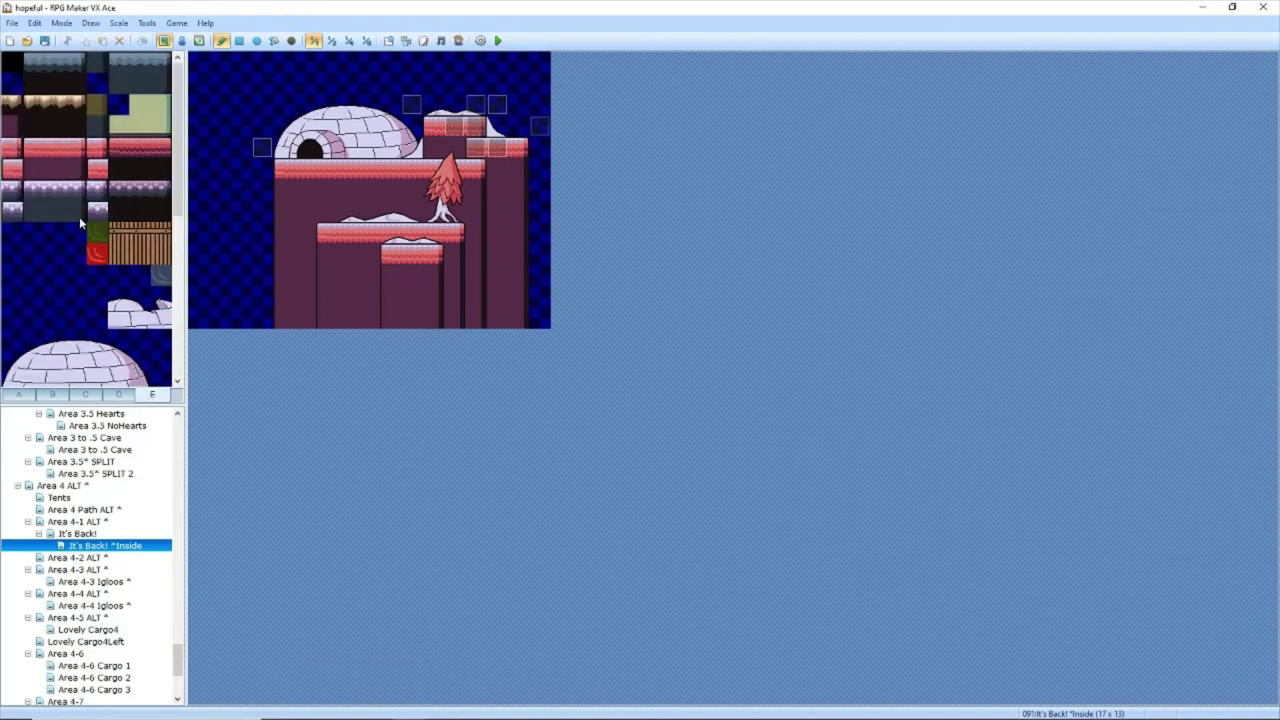
scroll(80, 224, down, 2)
scroll(99, 224, up, 2)
scroll(148, 255, down, 2)
scroll(36, 381, up, 2)
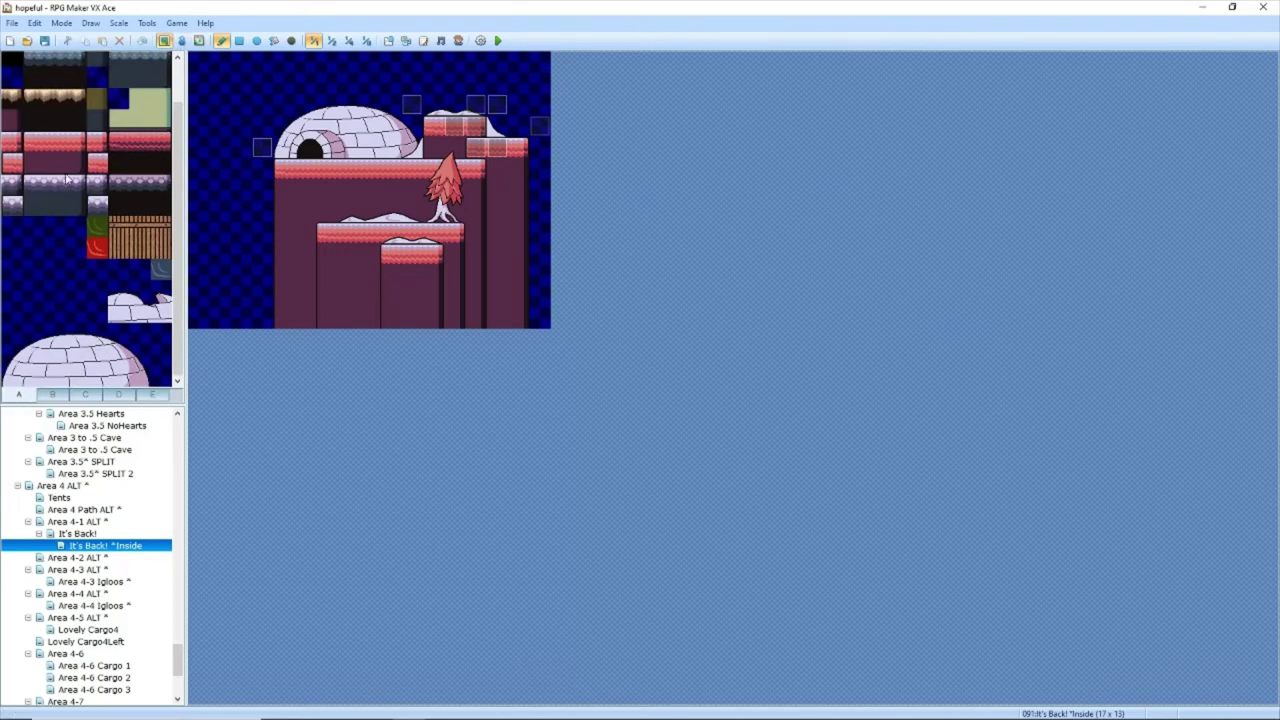
Step: Using the Area 4-3 Igloos map as reference, cover the igloo in It's Back! *Inside with the doorless igloo dome tiles
click(14, 335)
drag(14, 335, 146, 382)
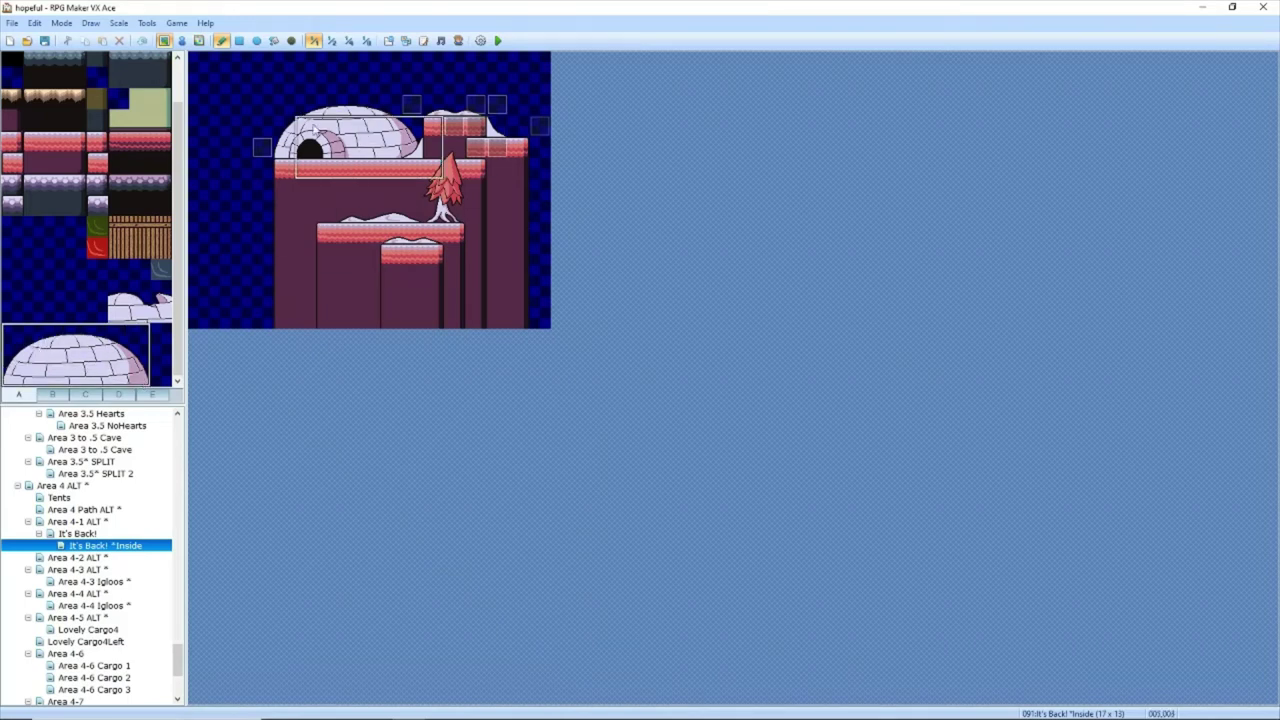
click(91, 581)
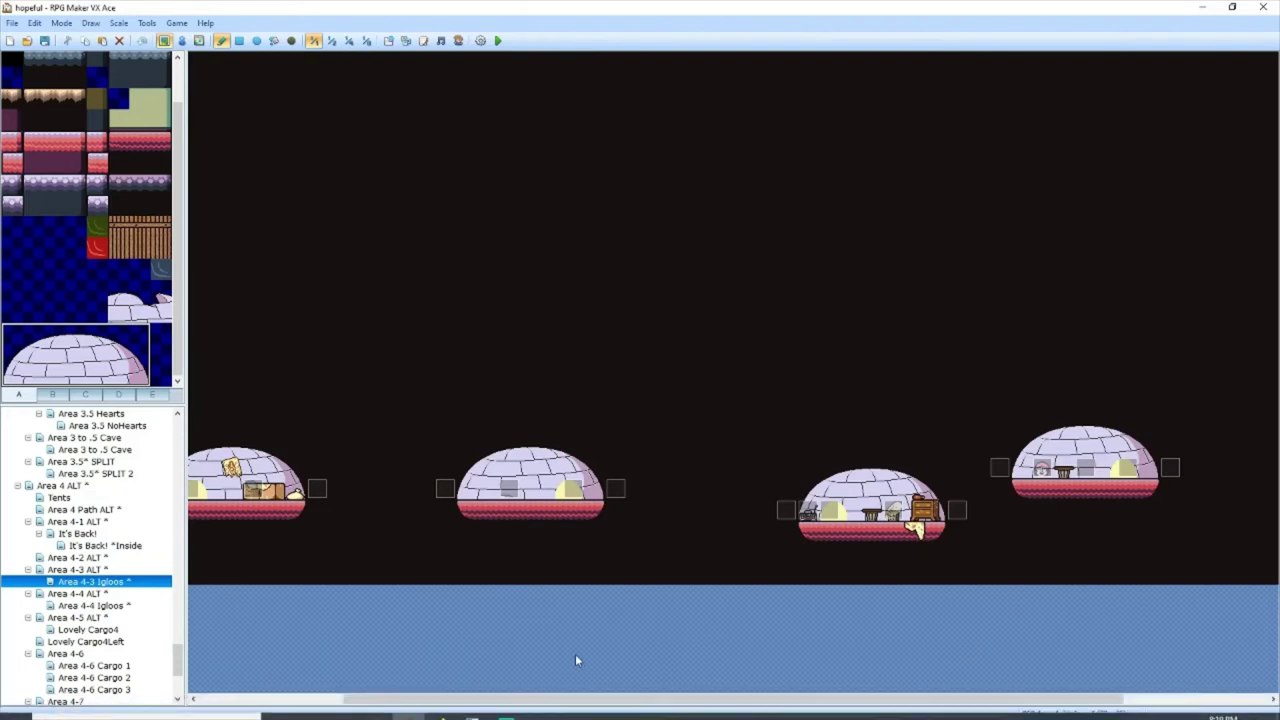
drag(577, 708, 403, 704)
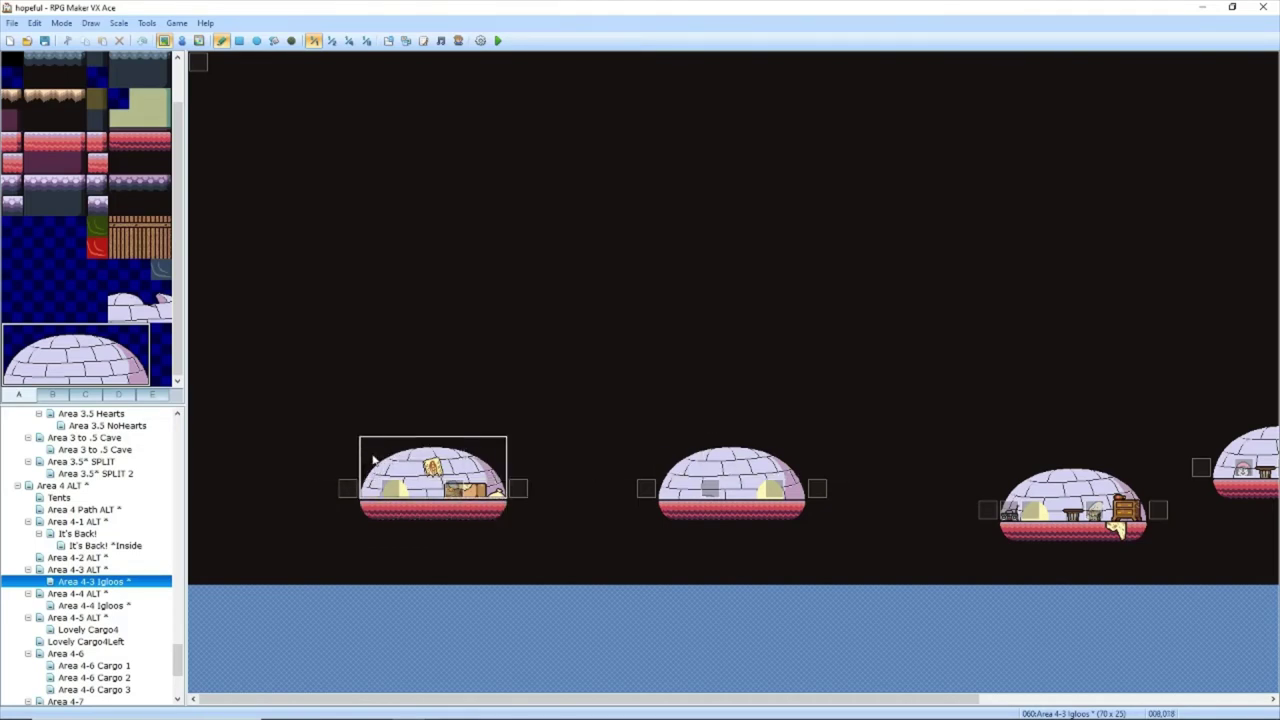
click(72, 569)
click(88, 581)
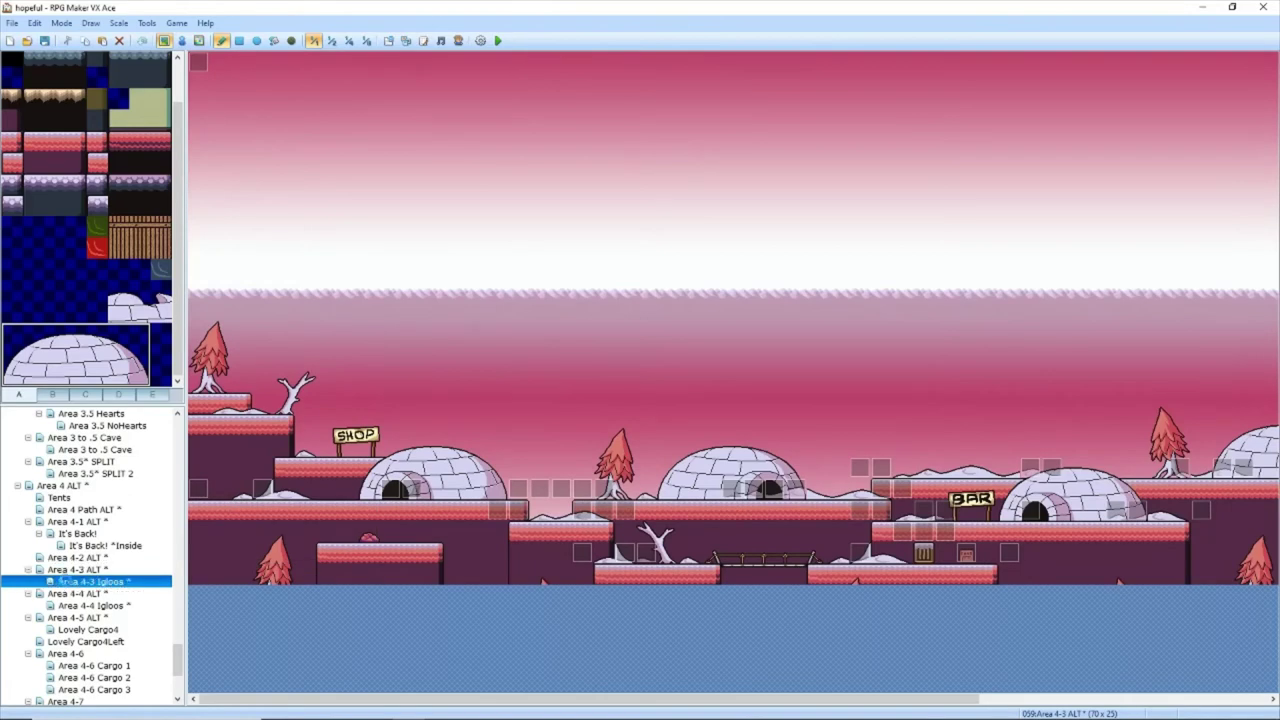
click(80, 557)
click(92, 546)
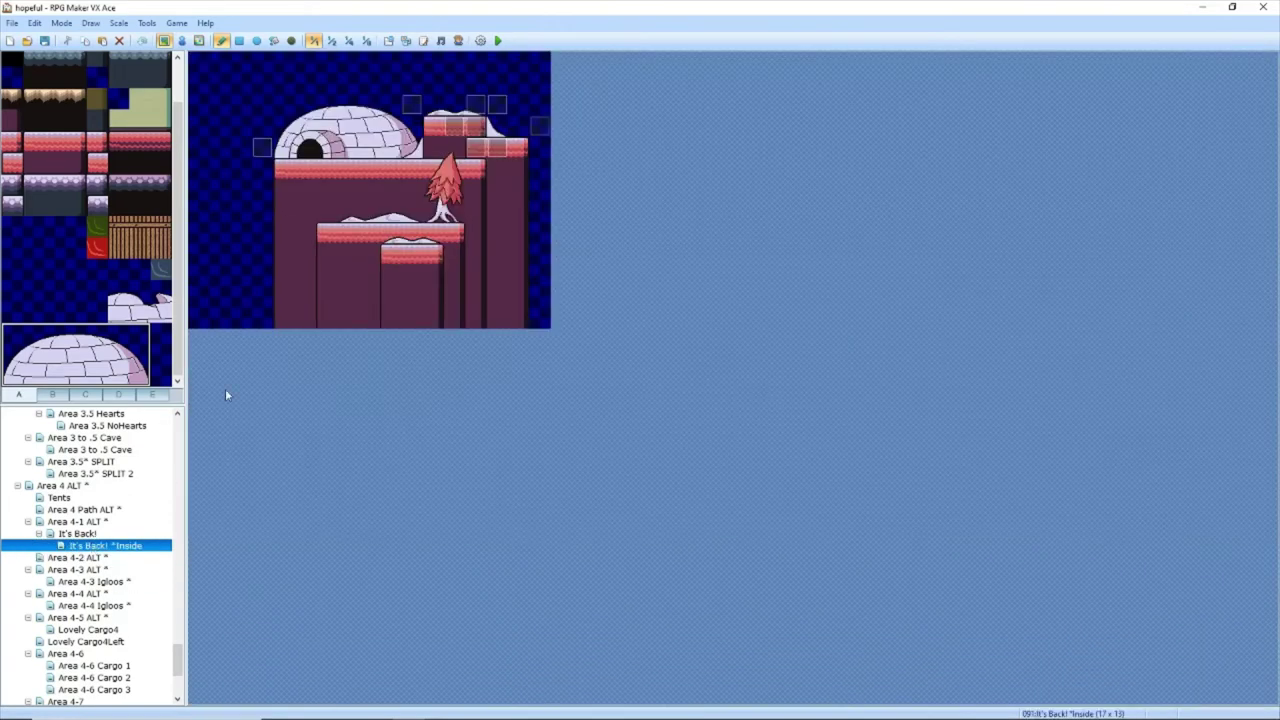
click(280, 108)
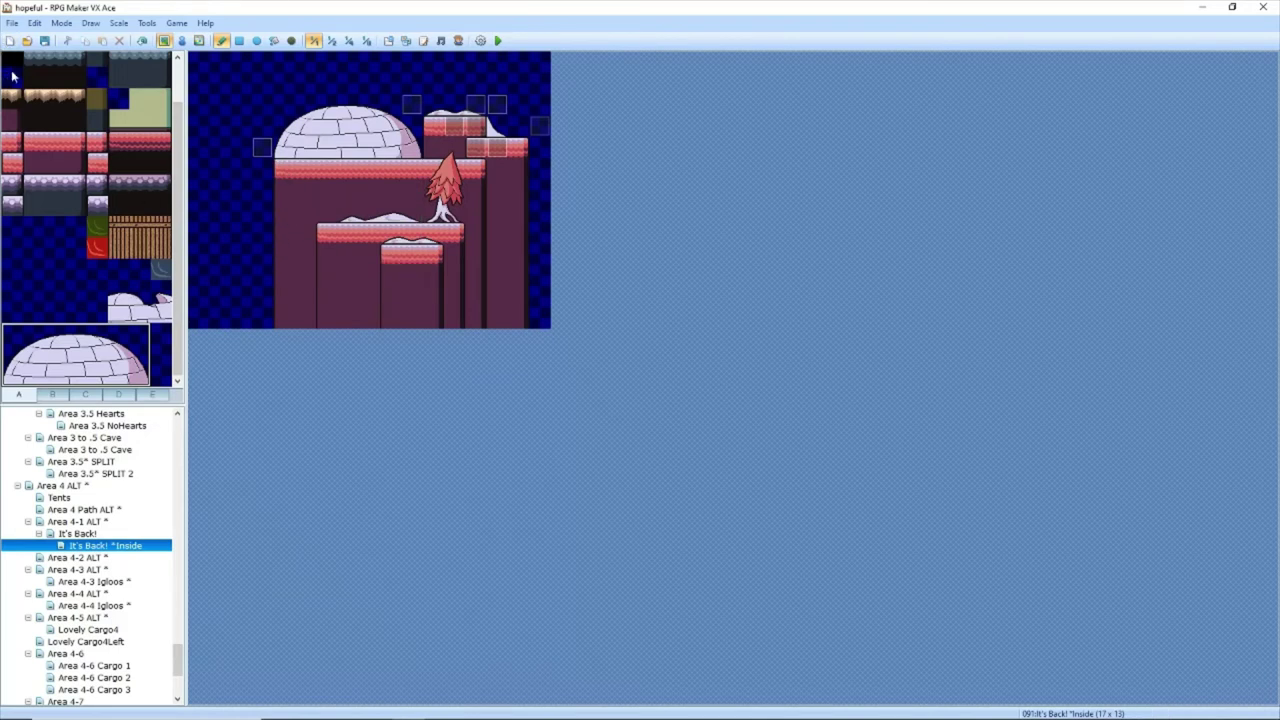
Step: Paint plain dark purple ground over the lower ledges, snow and tree trunk beneath the igloo's platform
click(57, 161)
mouse_move(370, 222)
mouse_down()
mouse_move(414, 249)
mouse_move(440, 312)
mouse_up()
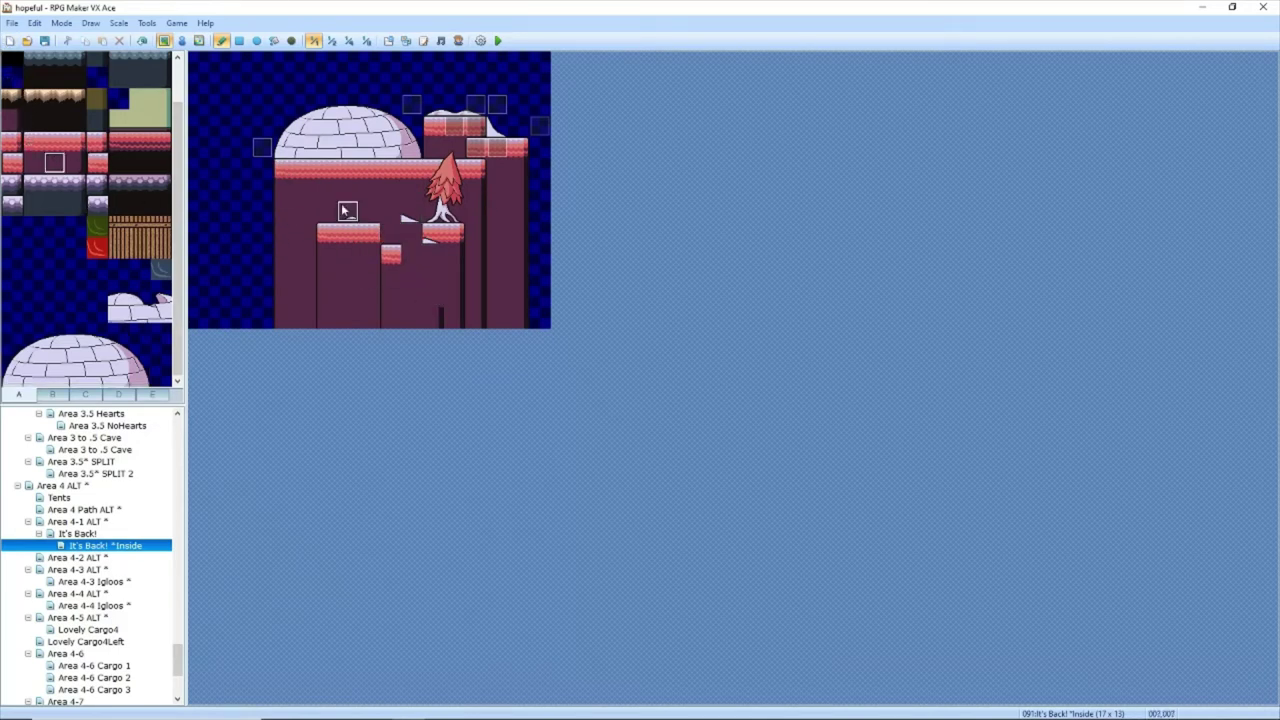
mouse_move(326, 190)
right_down()
mouse_move(350, 211)
mouse_move(398, 200)
right_up()
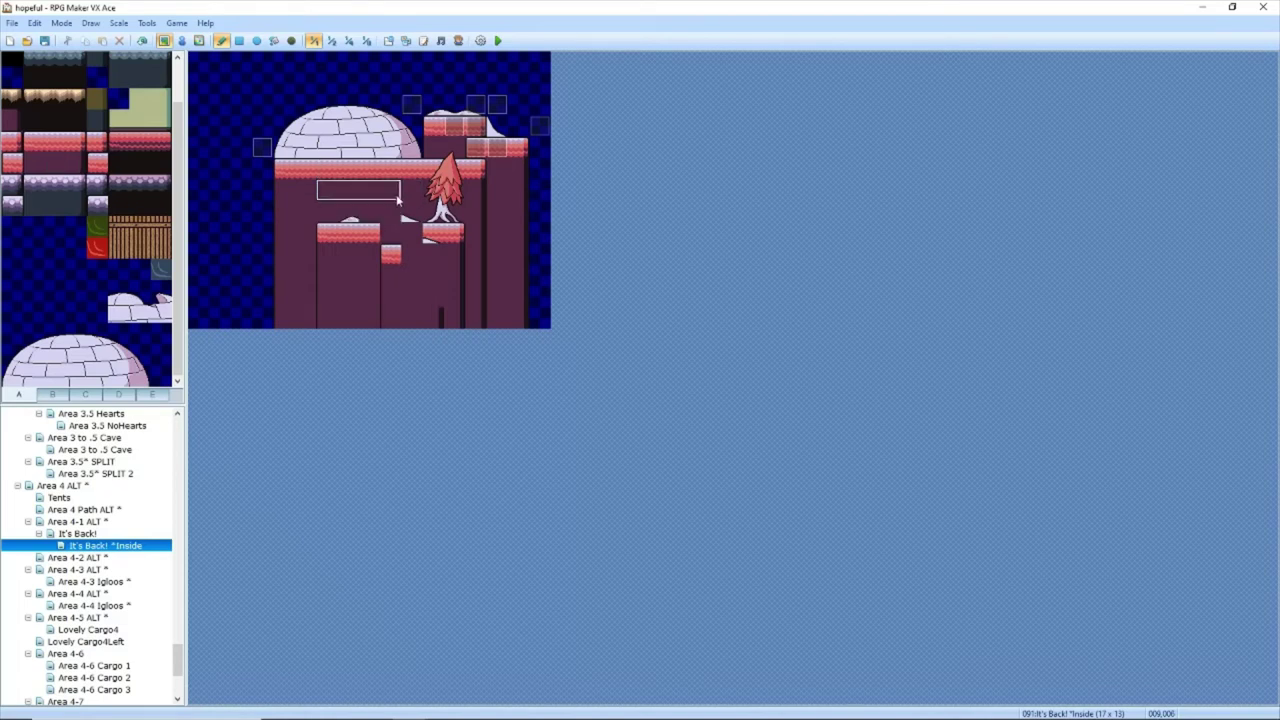
mouse_move(398, 200)
mouse_down()
mouse_move(391, 350)
mouse_move(455, 238)
mouse_move(462, 192)
mouse_move(452, 335)
mouse_up()
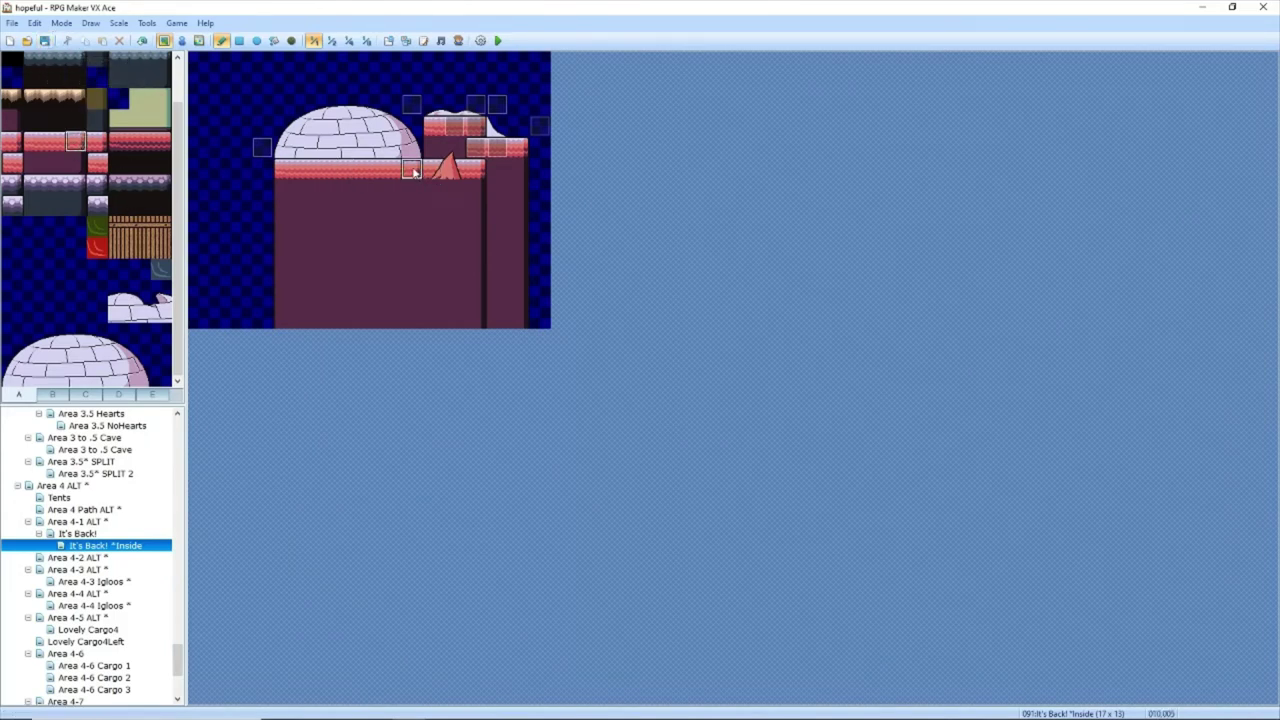
Step: Give the ground column beneath the igloo a dark shaded edge along its right side
drag(410, 190, 396, 341)
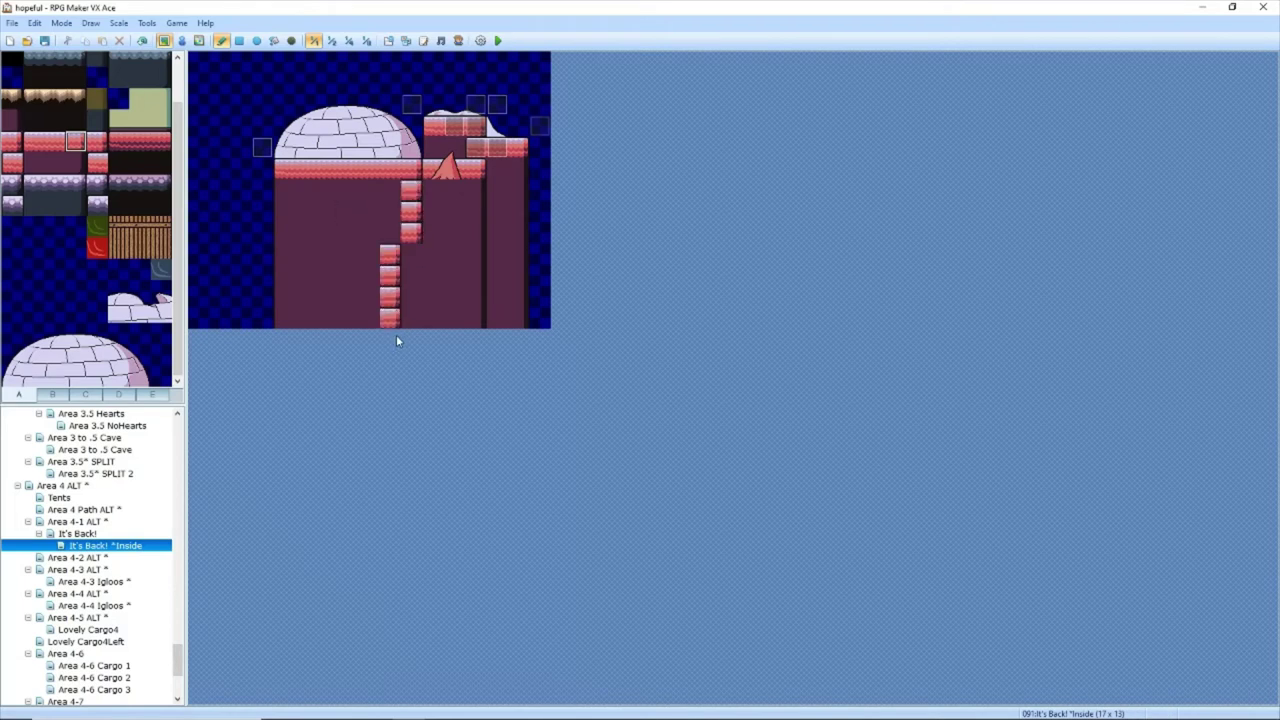
click(12, 121)
mouse_move(411, 186)
mouse_down()
mouse_move(407, 344)
mouse_move(389, 245)
mouse_move(392, 328)
mouse_up()
Step: Clear the ledges and columns right of the igloo with empty tiles, and start clearing the ground beneath it
click(11, 77)
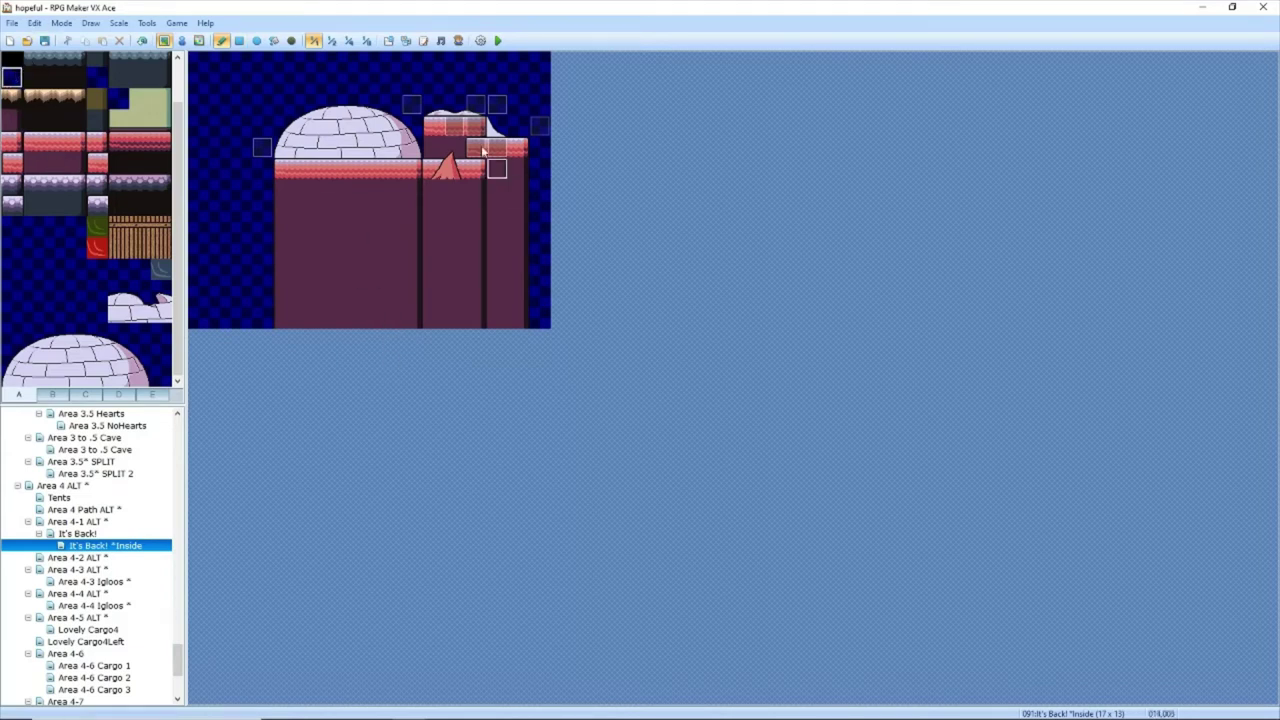
mouse_move(441, 89)
mouse_down()
mouse_move(490, 152)
mouse_move(498, 213)
mouse_move(446, 113)
mouse_move(434, 209)
mouse_up()
mouse_move(449, 344)
mouse_down()
mouse_move(464, 190)
mouse_move(485, 316)
mouse_move(506, 94)
mouse_move(523, 211)
mouse_move(497, 380)
mouse_move(497, 296)
mouse_up()
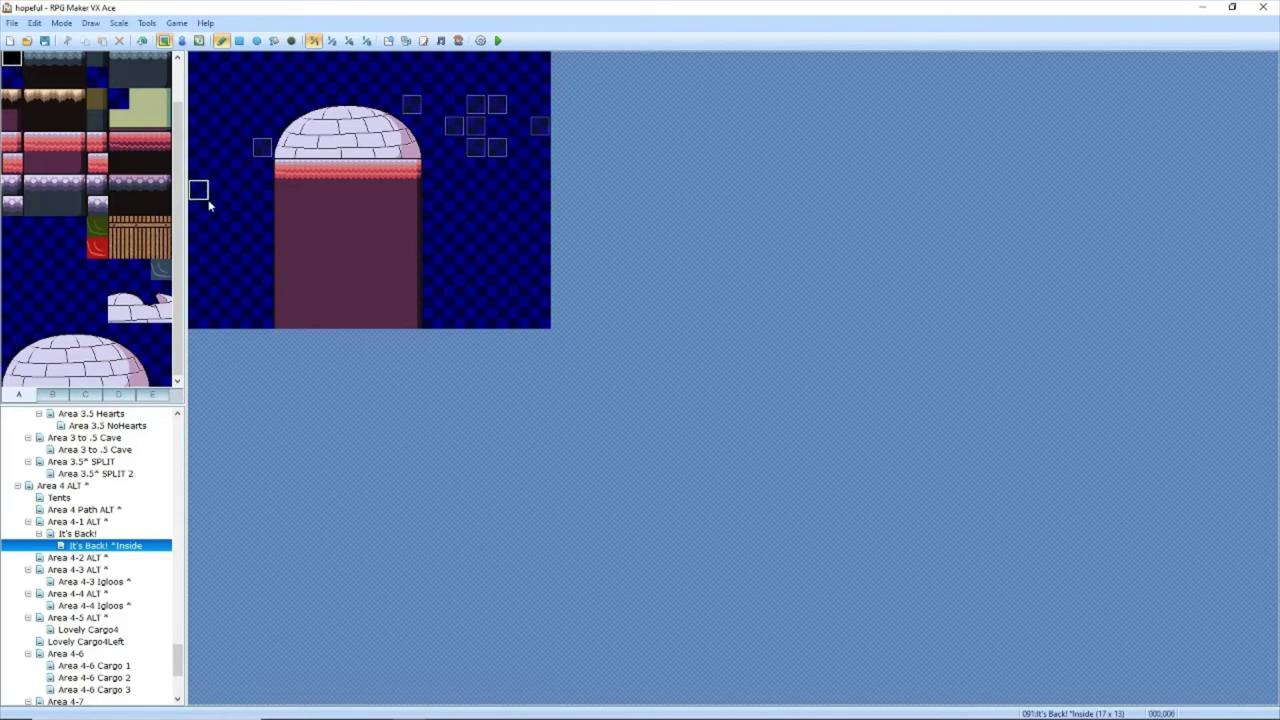
right_drag(200, 190, 258, 327)
click(292, 326)
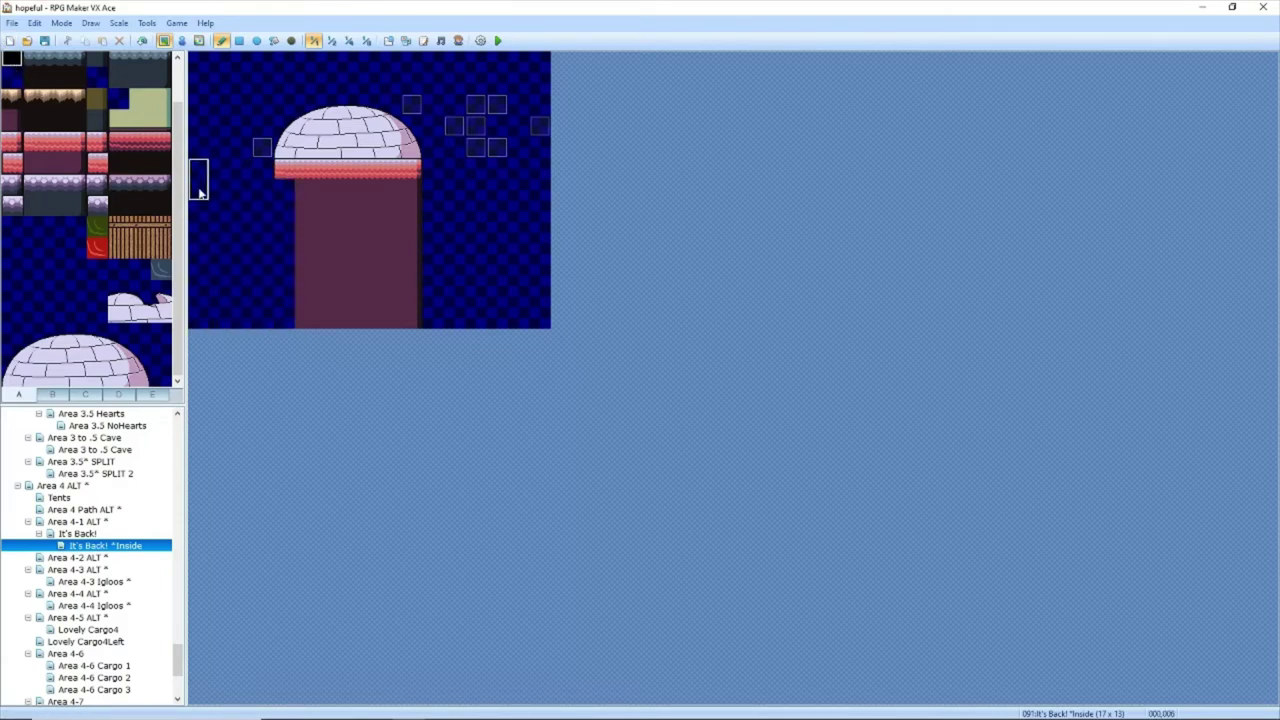
mouse_move(199, 192)
right_down()
mouse_move(252, 336)
mouse_move(197, 200)
right_up()
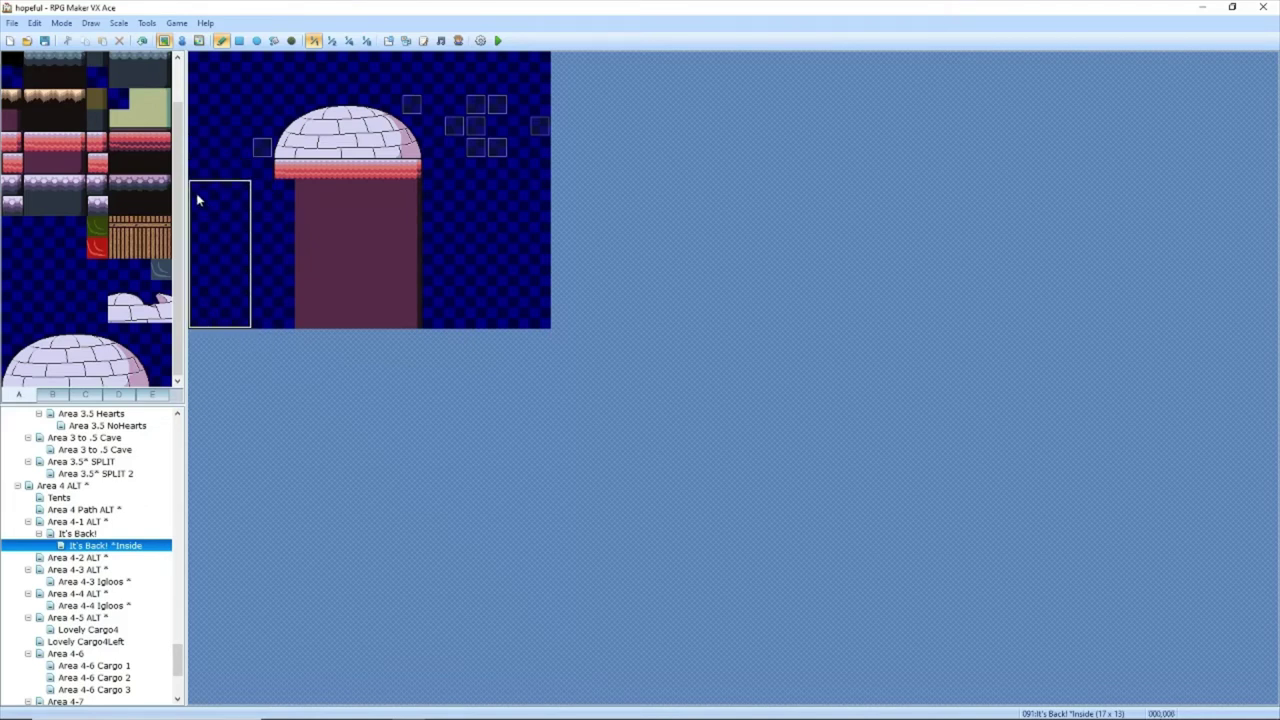
Step: Fill the areas below, beside and above the igloo with rectangles of the pure black tile
click(240, 40)
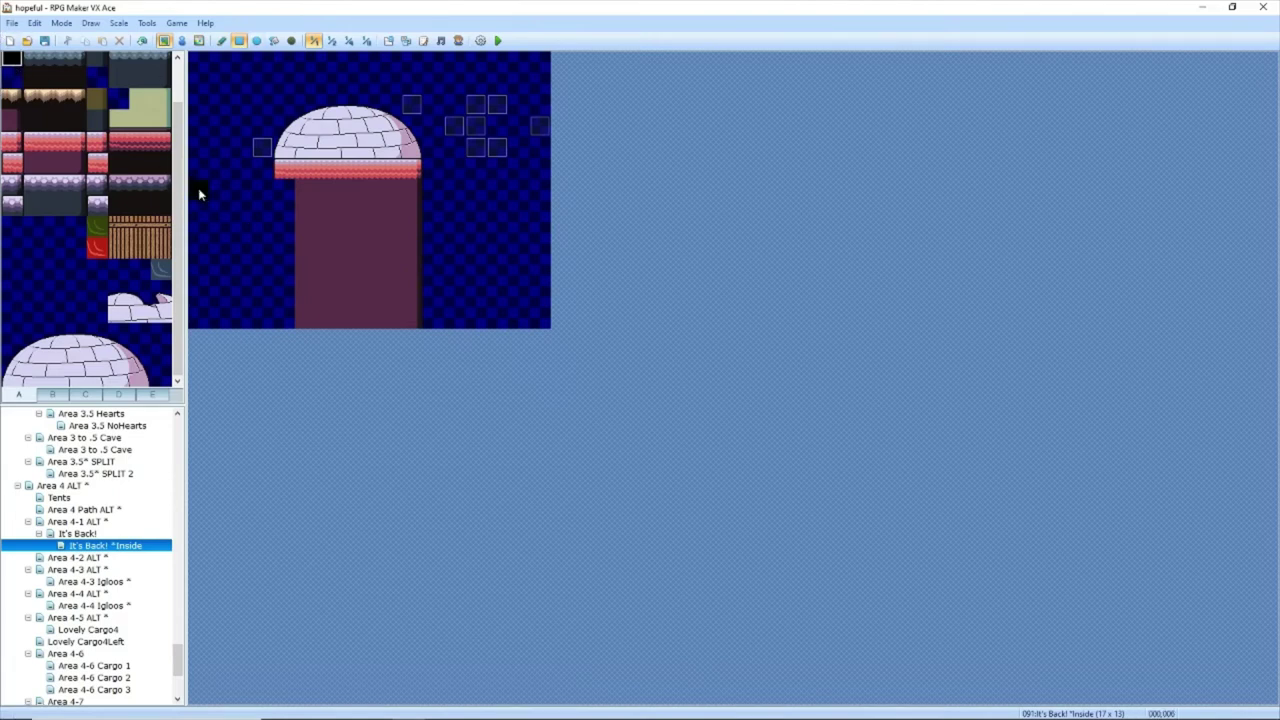
drag(198, 190, 694, 460)
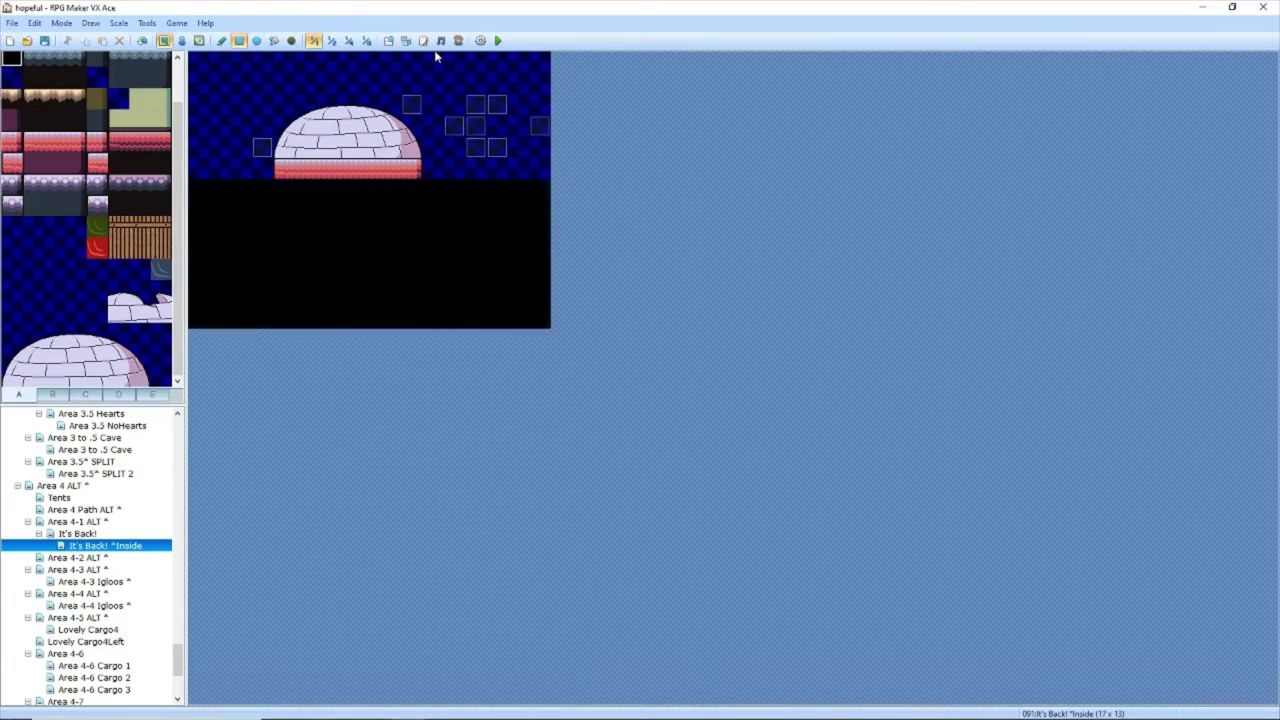
drag(434, 62, 578, 186)
drag(194, 58, 269, 181)
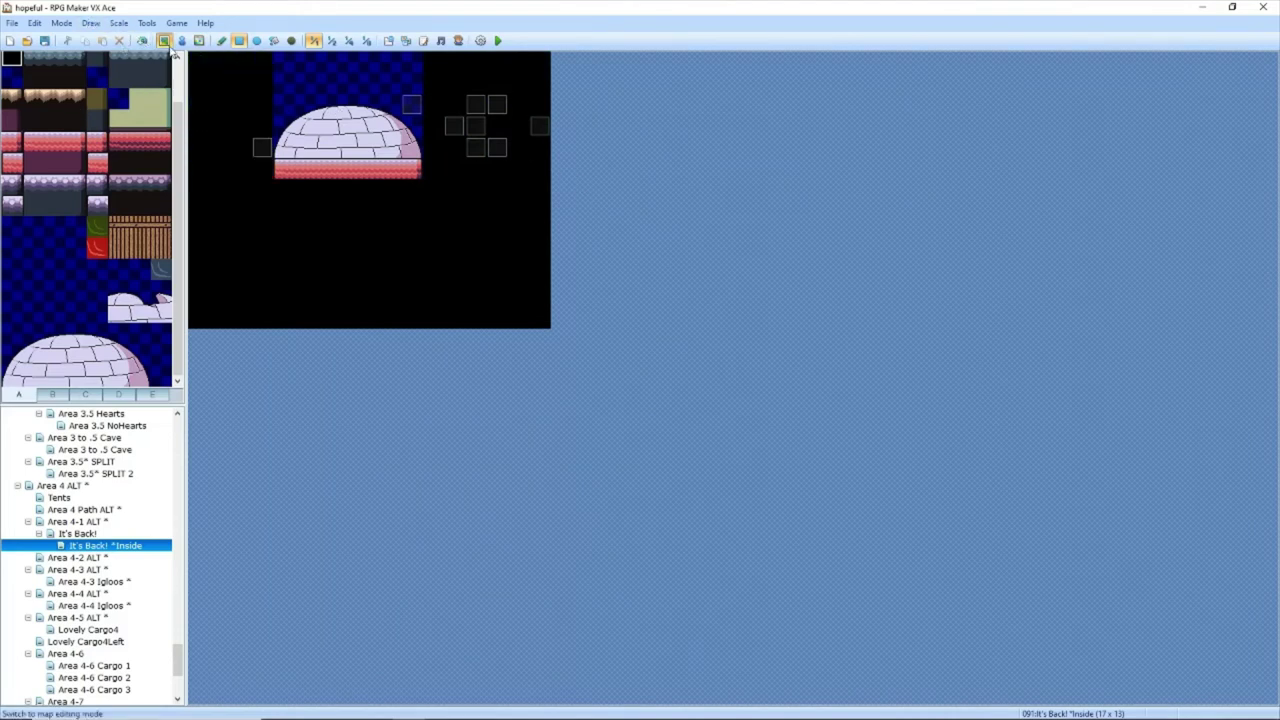
drag(294, 68, 398, 86)
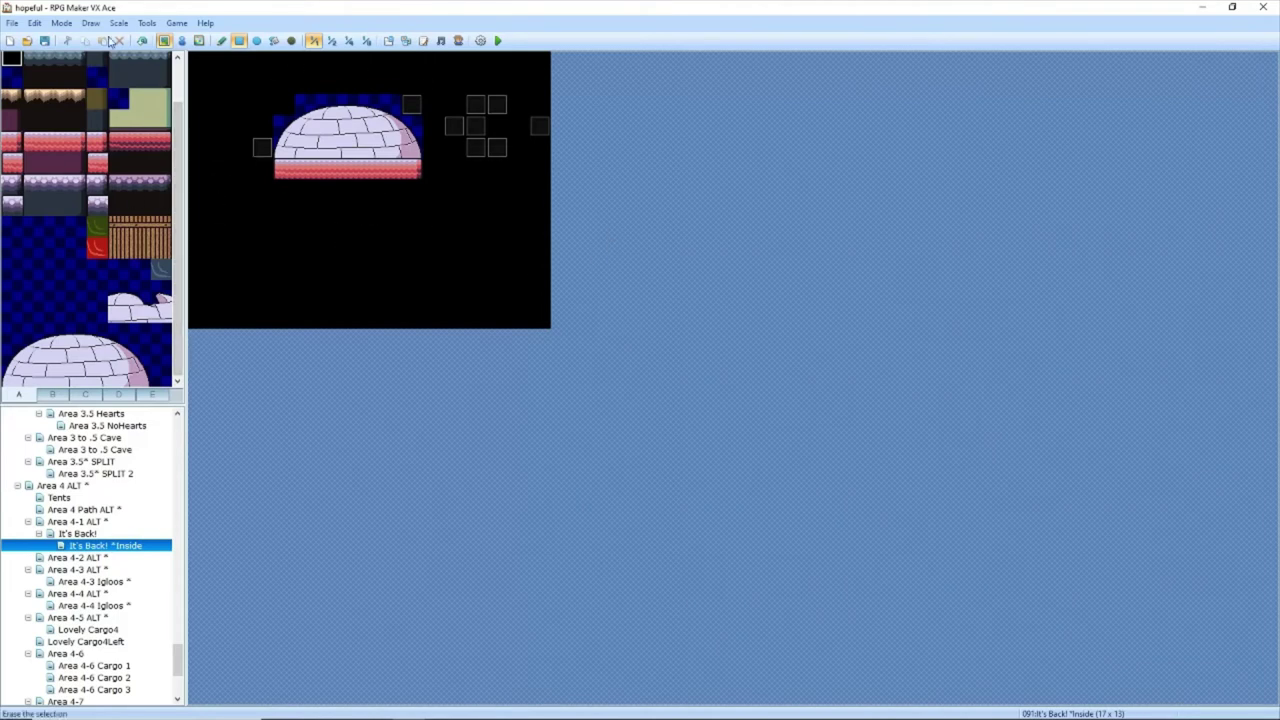
Step: Turn on Show in the Editor for the It's Back! *Inside map's black parallax background and apply the map properties
right_click(92, 548)
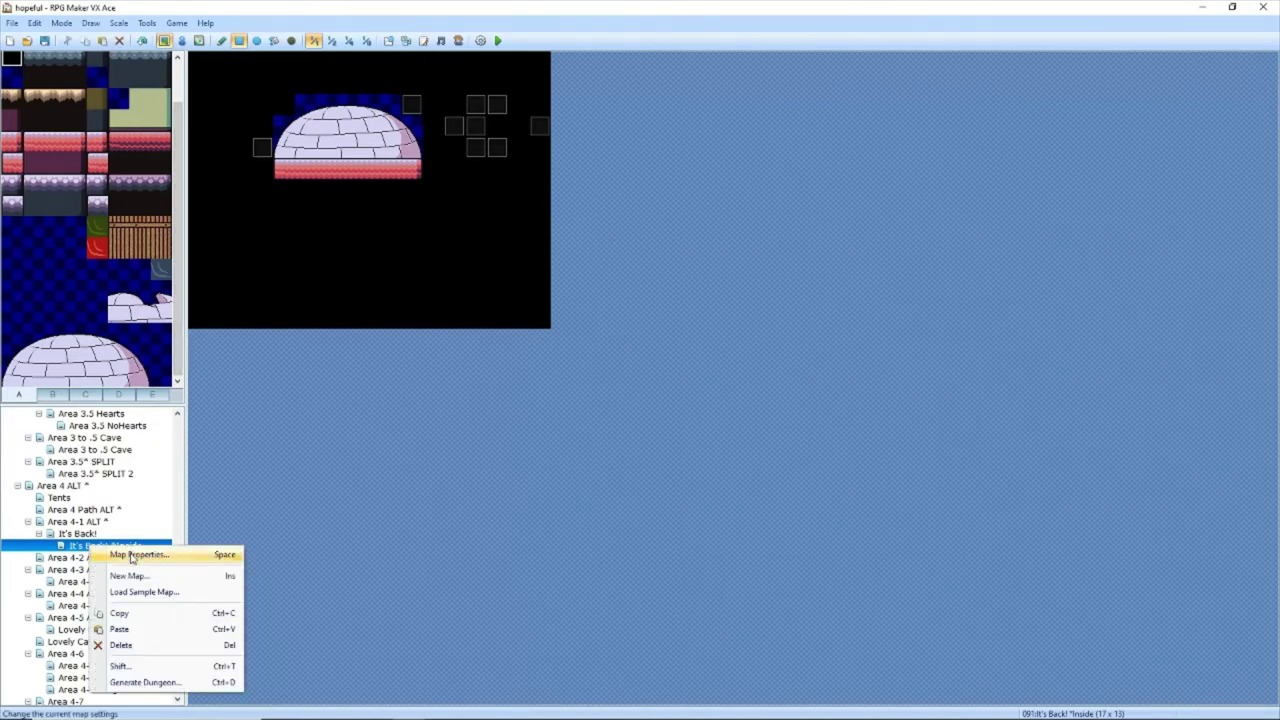
click(130, 556)
click(431, 511)
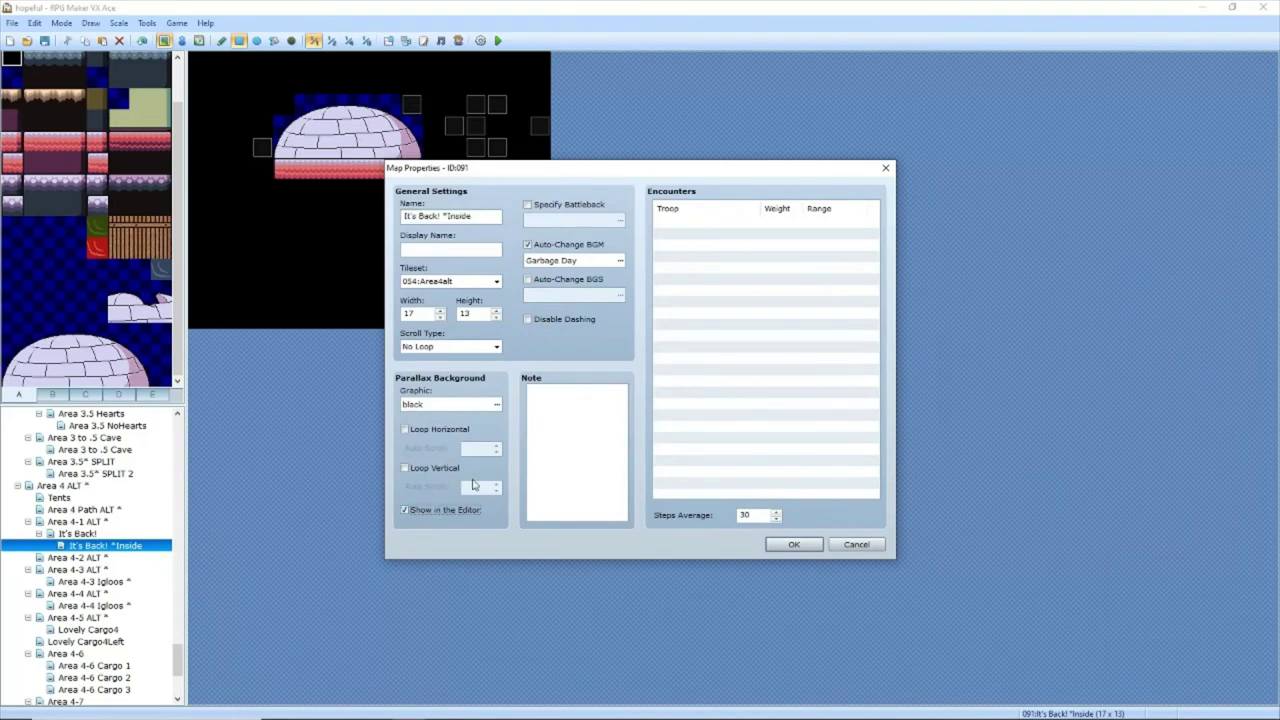
click(794, 544)
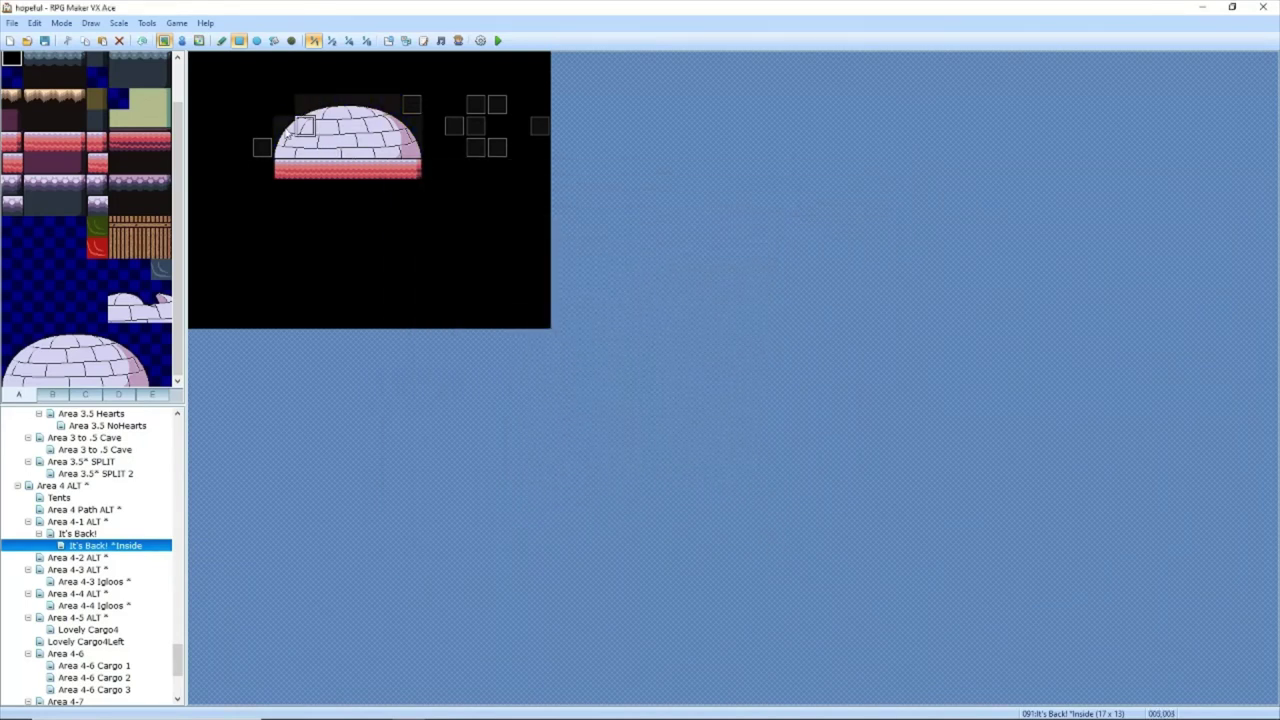
Step: Fill everything around the igloo and its red ledge with rectangles of the very dark brown tile
click(54, 77)
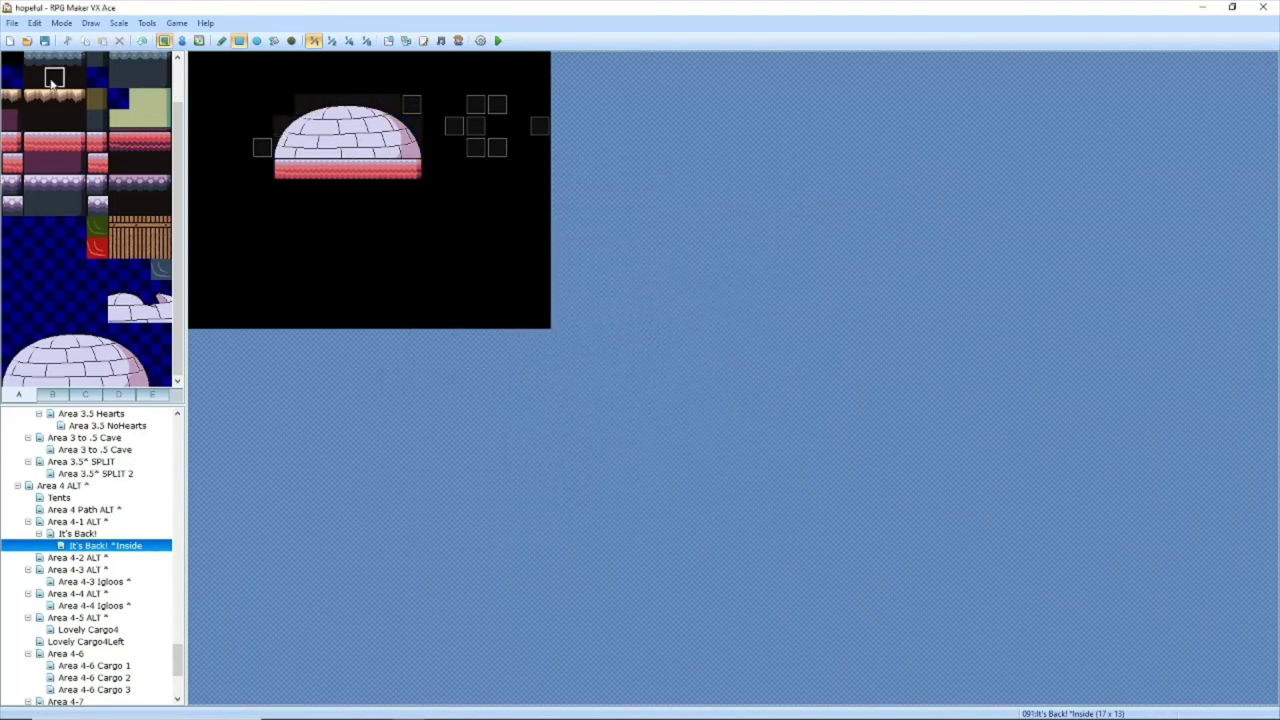
drag(198, 62, 260, 354)
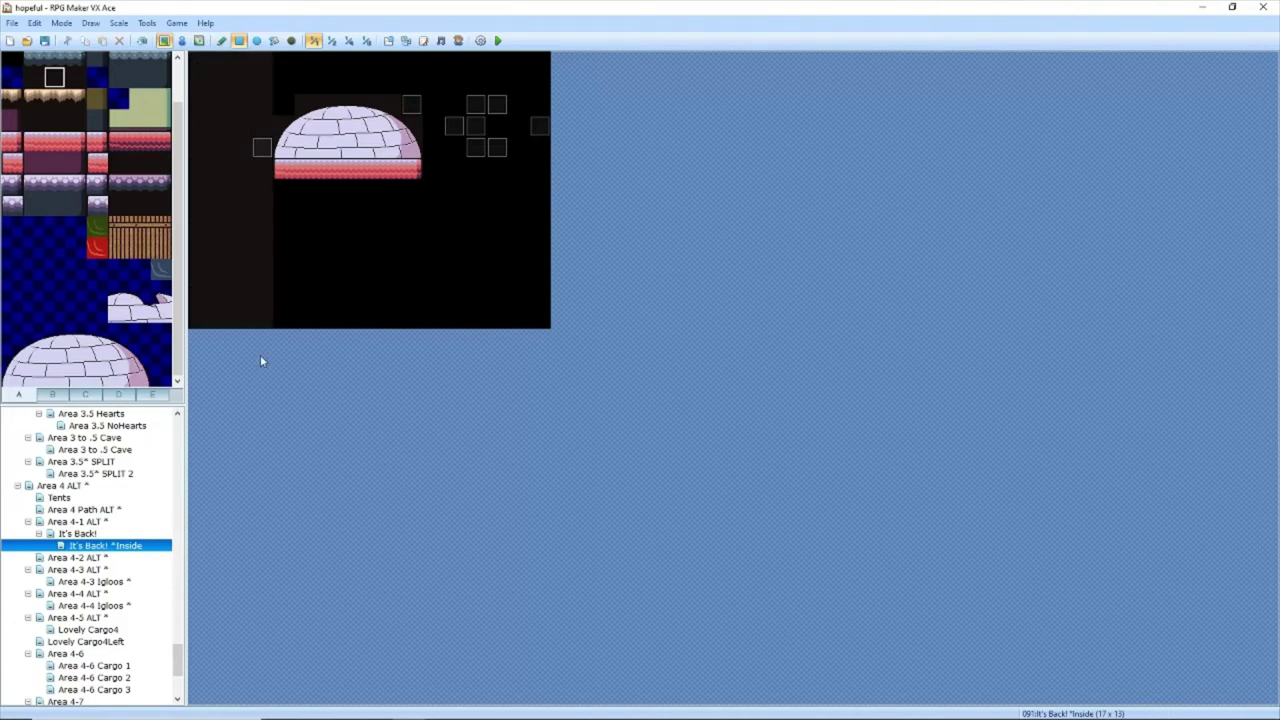
drag(287, 197, 666, 460)
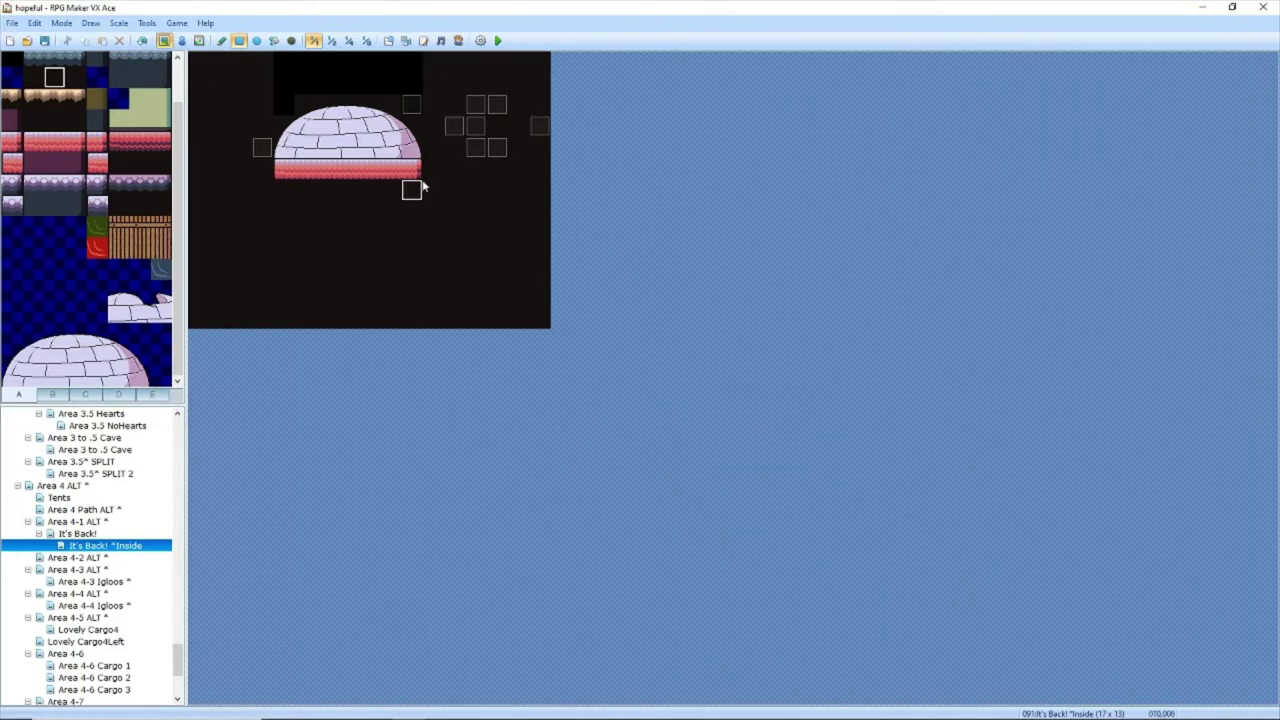
drag(263, 57, 405, 94)
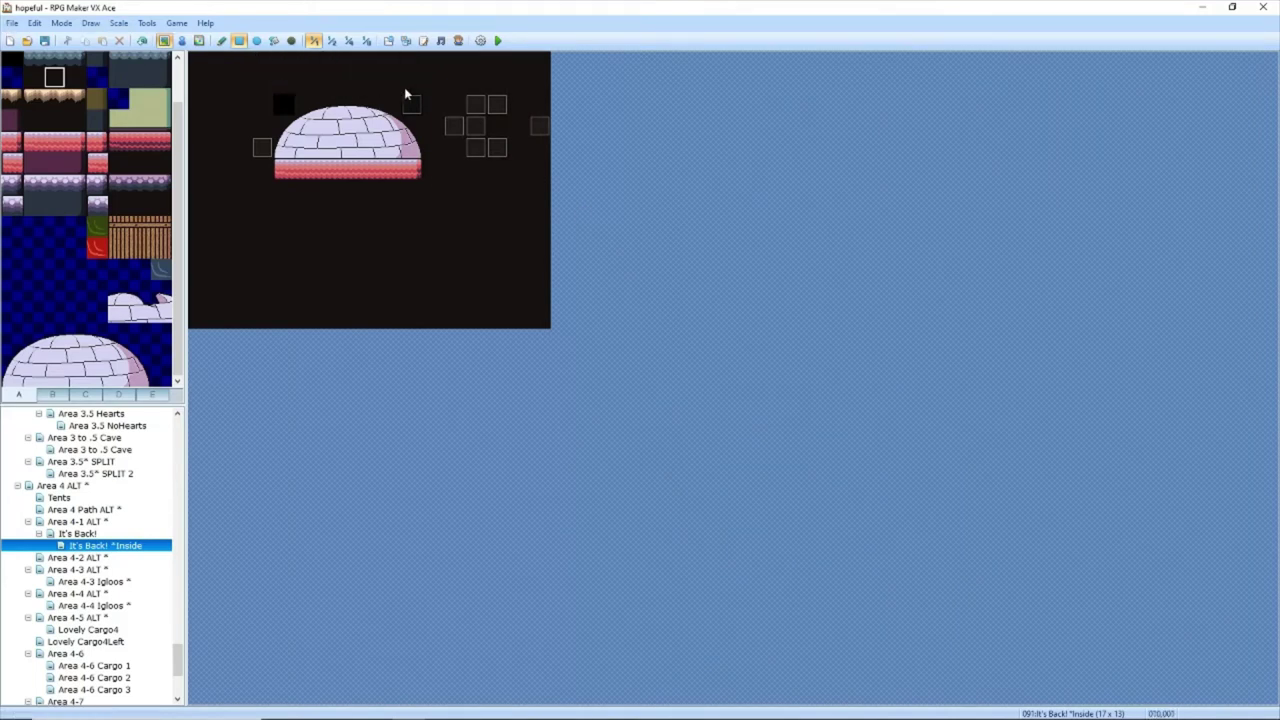
click(283, 103)
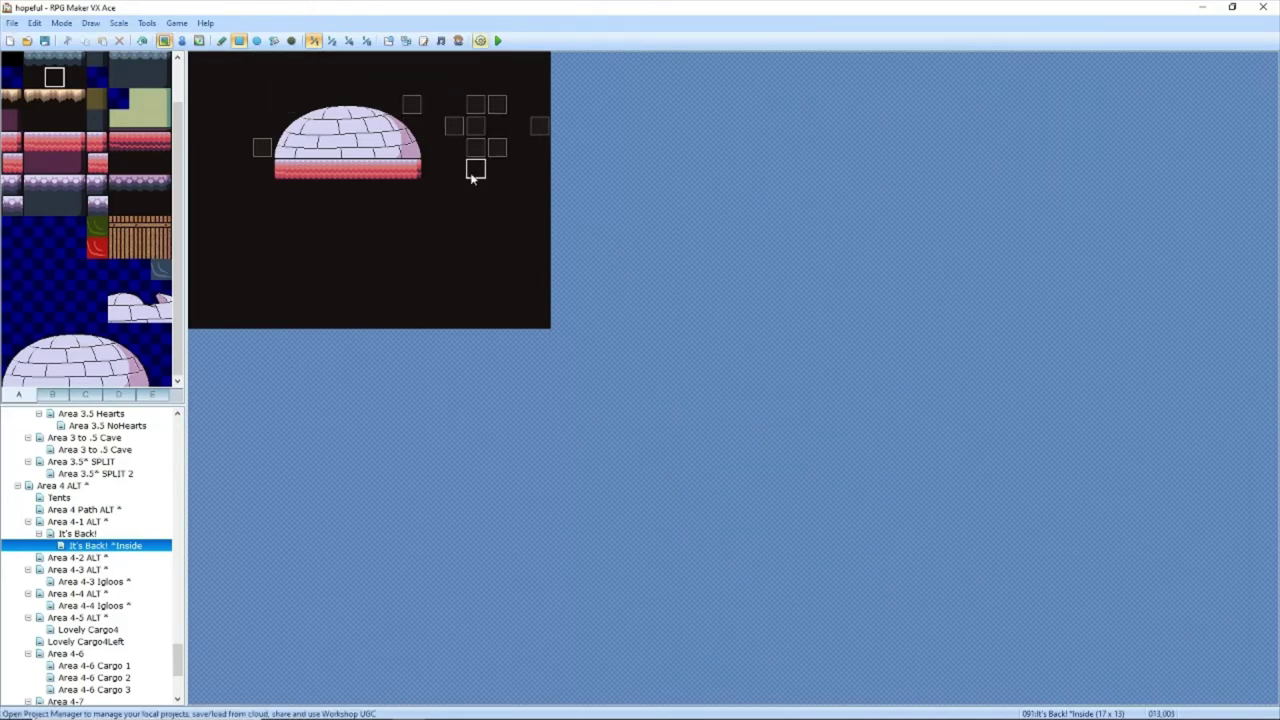
Step: Delete all the events carried over from the exterior map in It's Back! *Inside
click(186, 40)
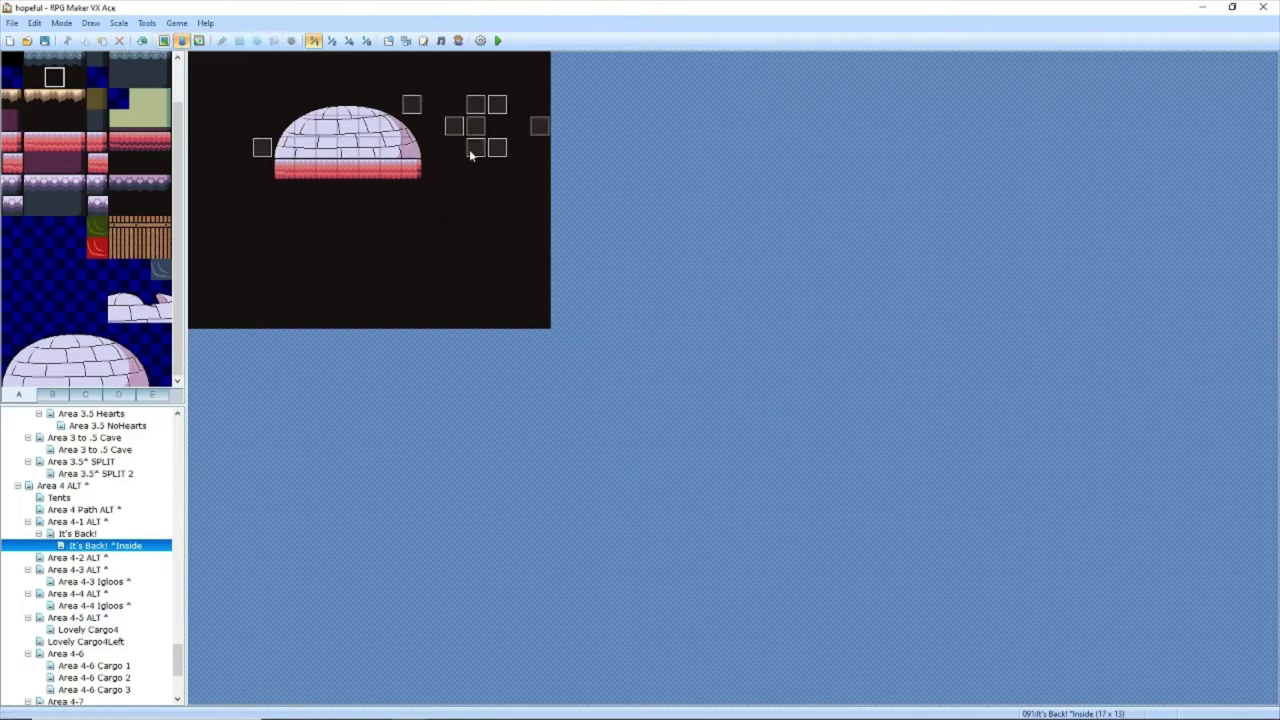
key(Delete)
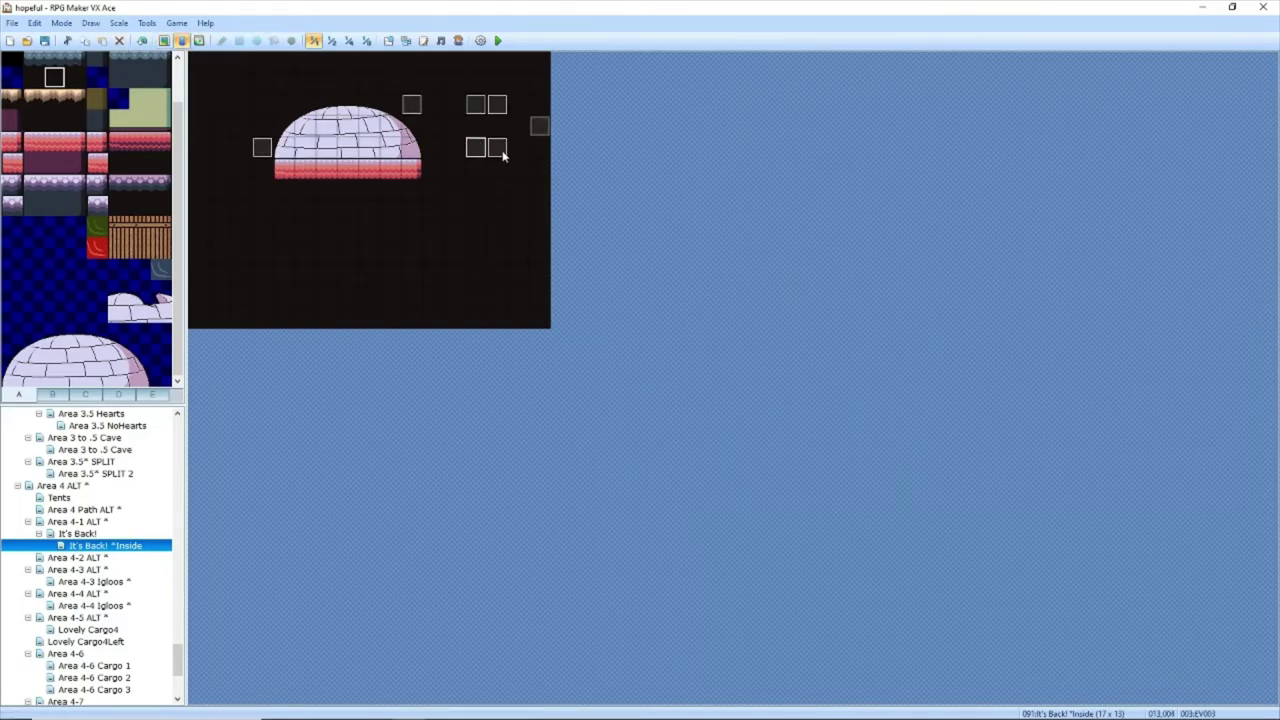
click(475, 147)
key(Delete)
click(497, 147)
key(Delete)
click(475, 104)
key(Delete)
click(497, 104)
key(Delete)
click(539, 126)
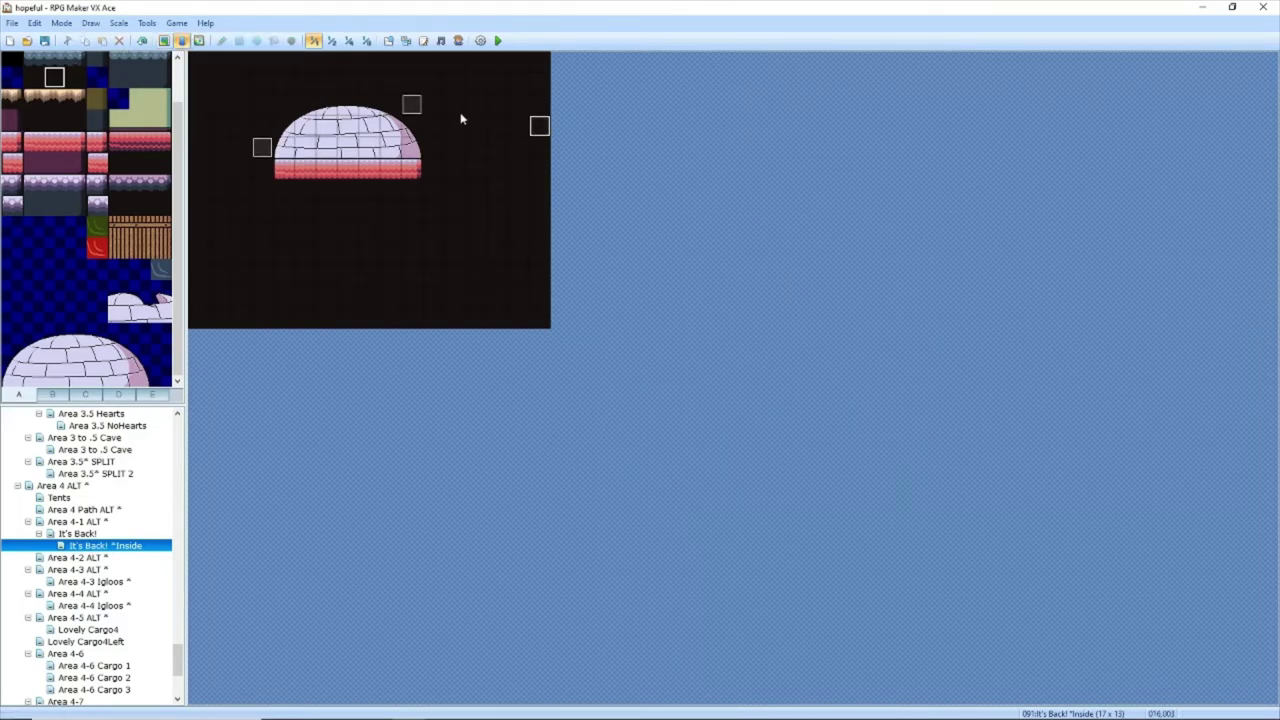
key(Delete)
click(411, 104)
key(Delete)
click(262, 147)
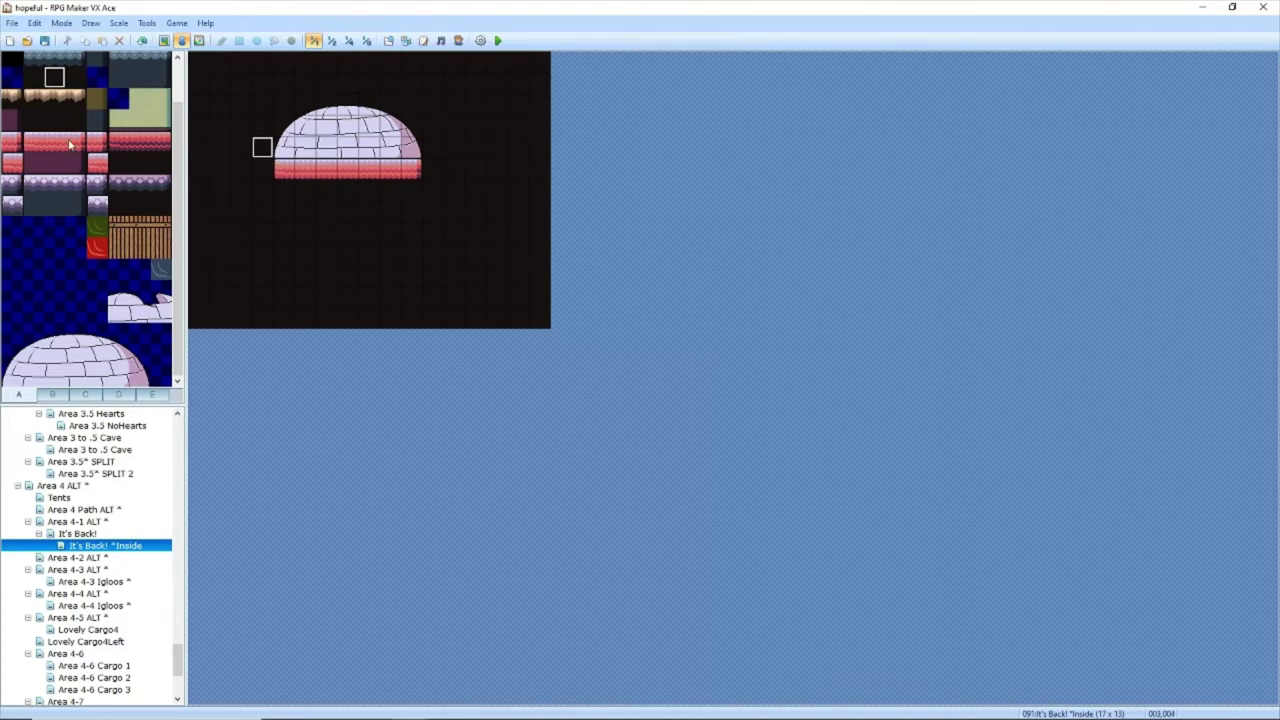
Step: Round off both lower corners of the igloo's red floor with the dark corner tiles from tileset page C
click(66, 143)
click(164, 40)
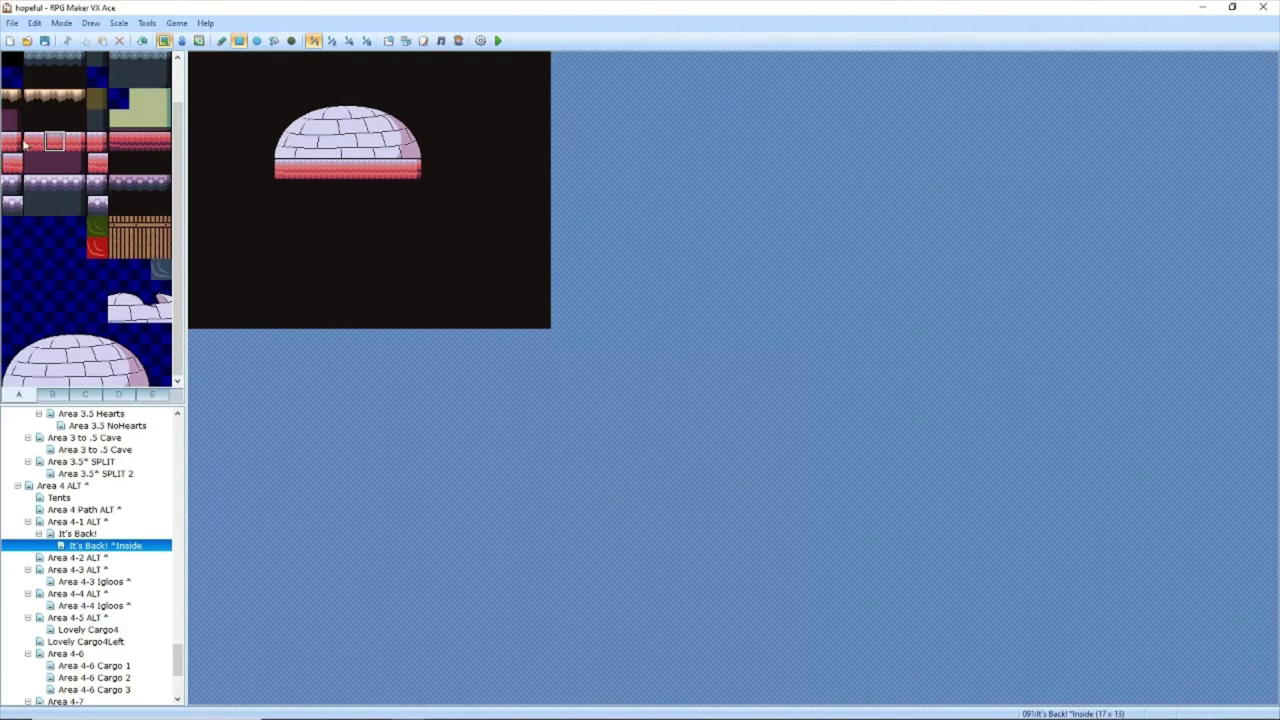
click(53, 395)
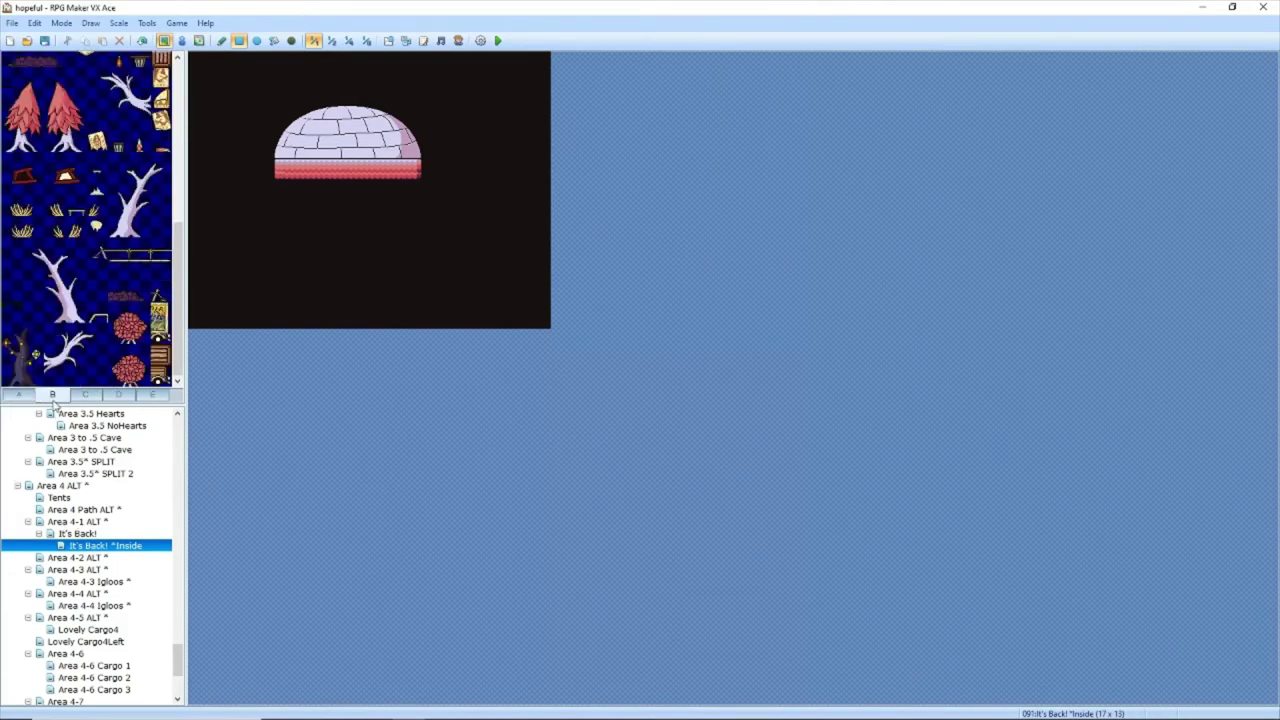
scroll(165, 165, down, 3)
click(85, 395)
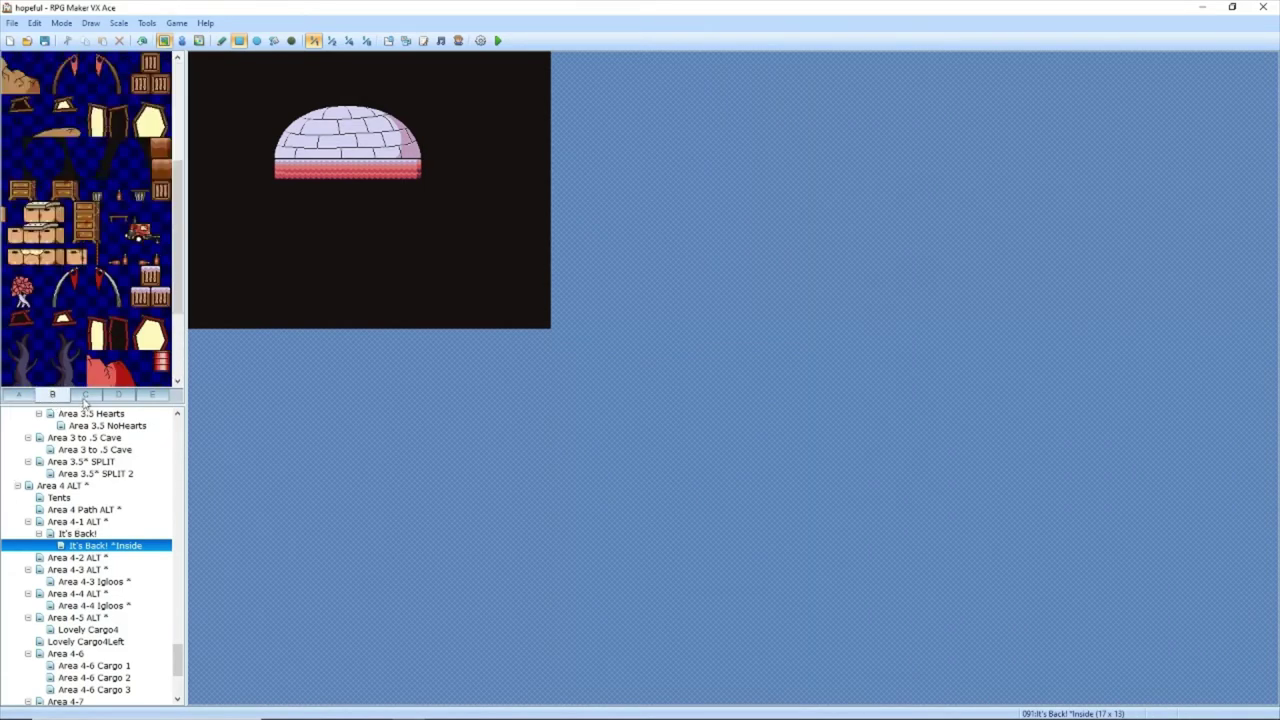
click(55, 169)
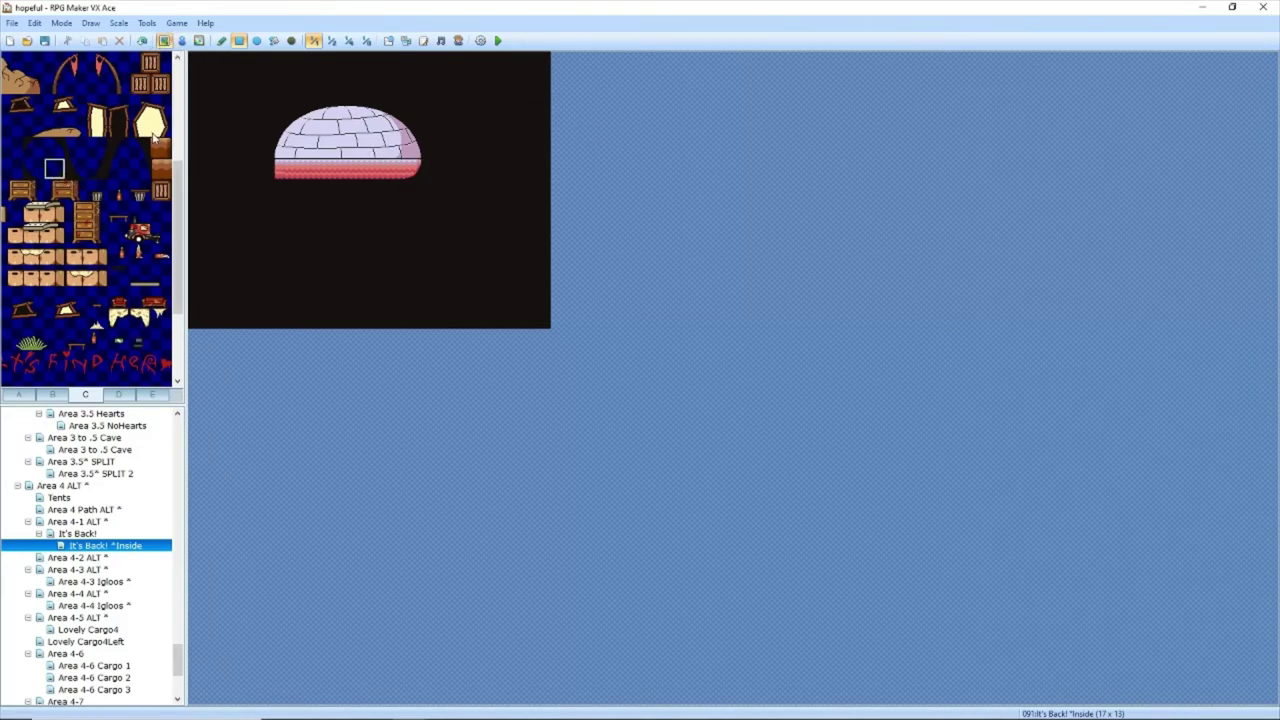
click(33, 169)
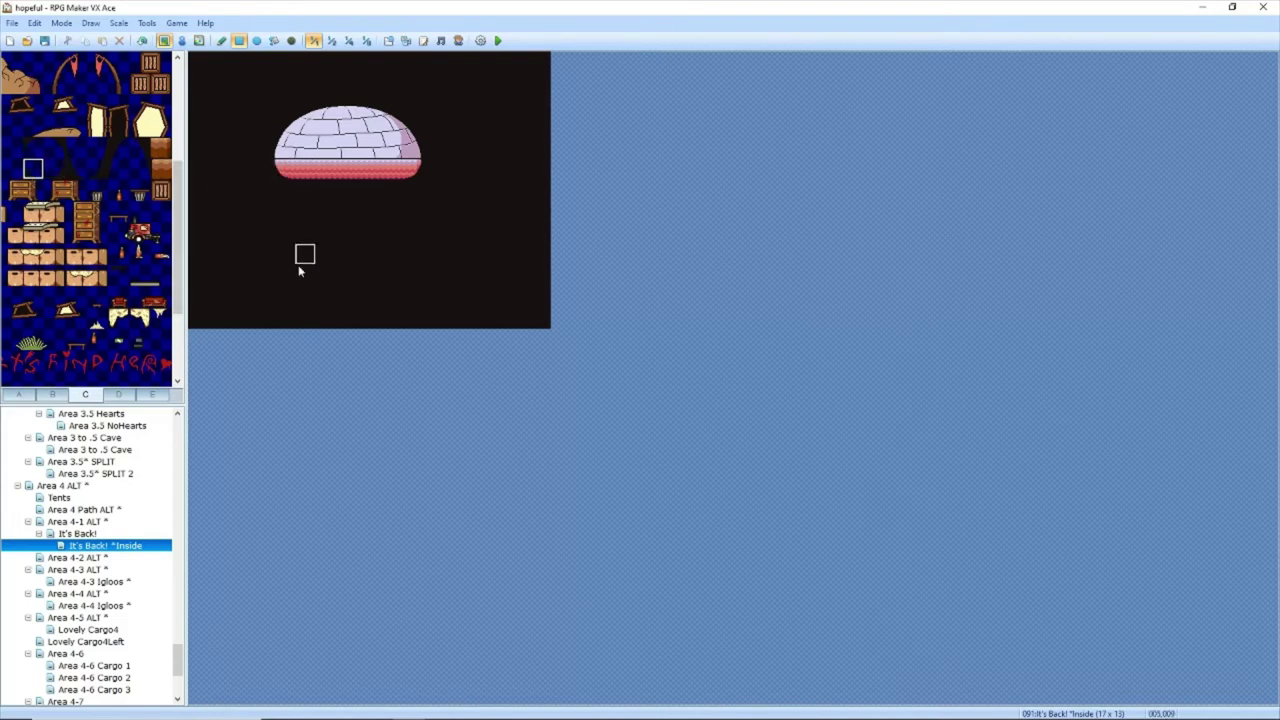
Step: Using the Area 4-3 Igloos map as reference, repaint the igloo's floor with the red ledge tiles that have a dark scalloped underside
click(99, 582)
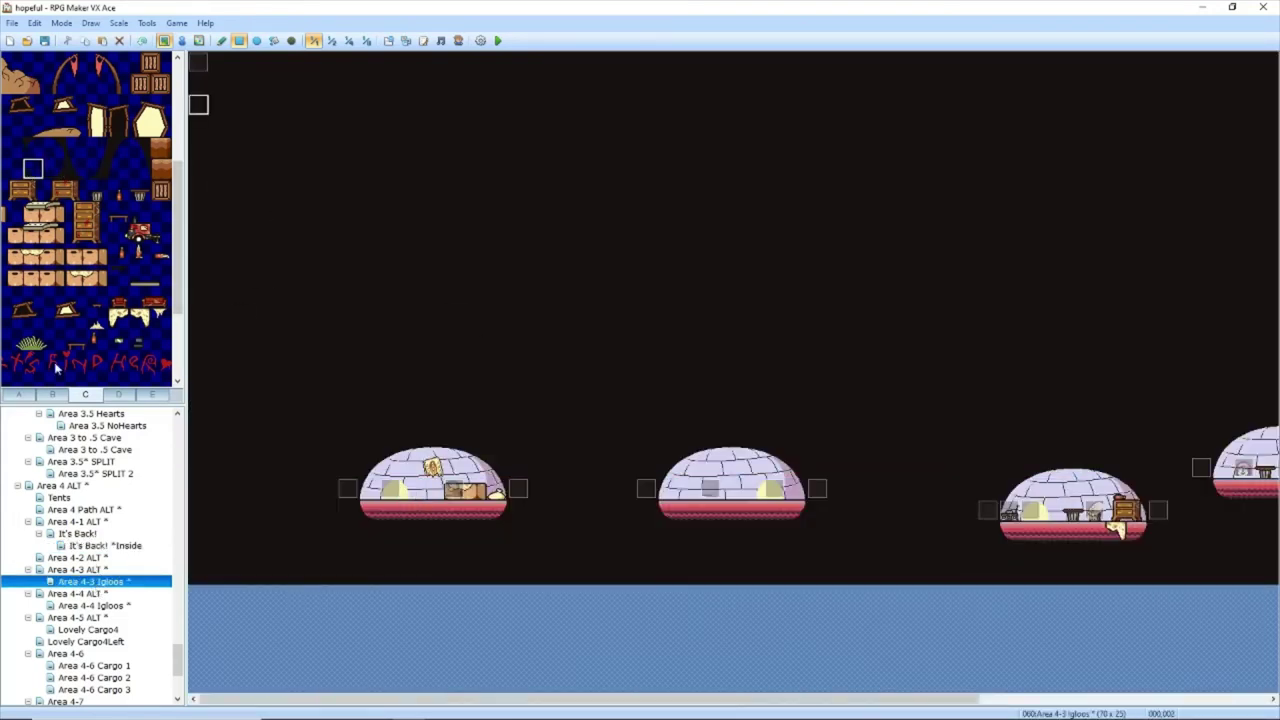
click(112, 547)
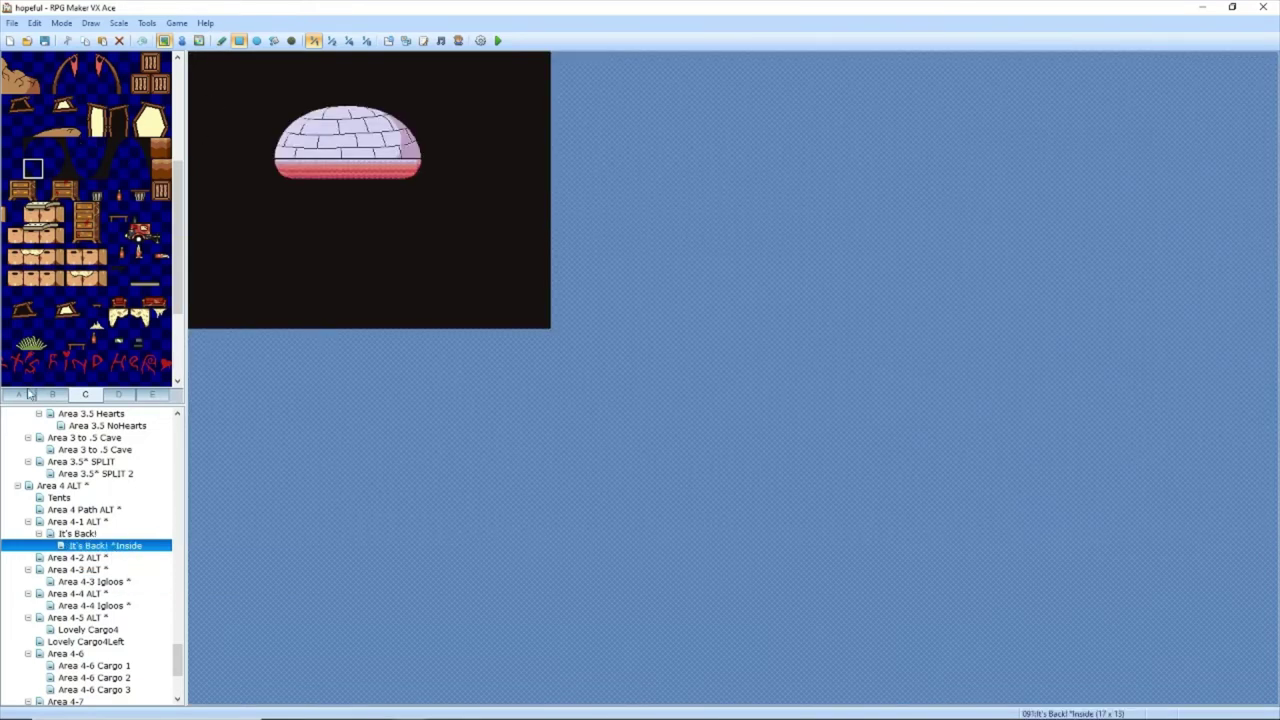
click(22, 394)
click(139, 140)
mouse_move(300, 170)
mouse_down()
mouse_move(359, 176)
mouse_move(278, 152)
mouse_up()
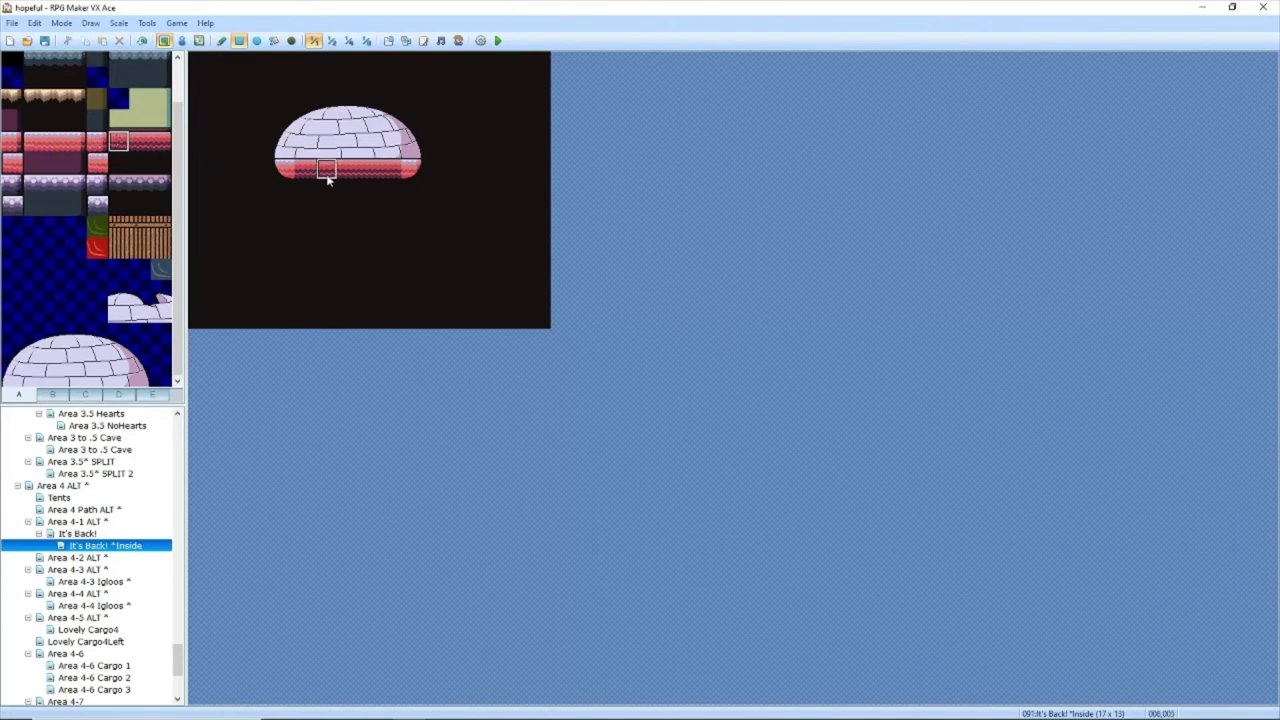
click(160, 141)
click(409, 170)
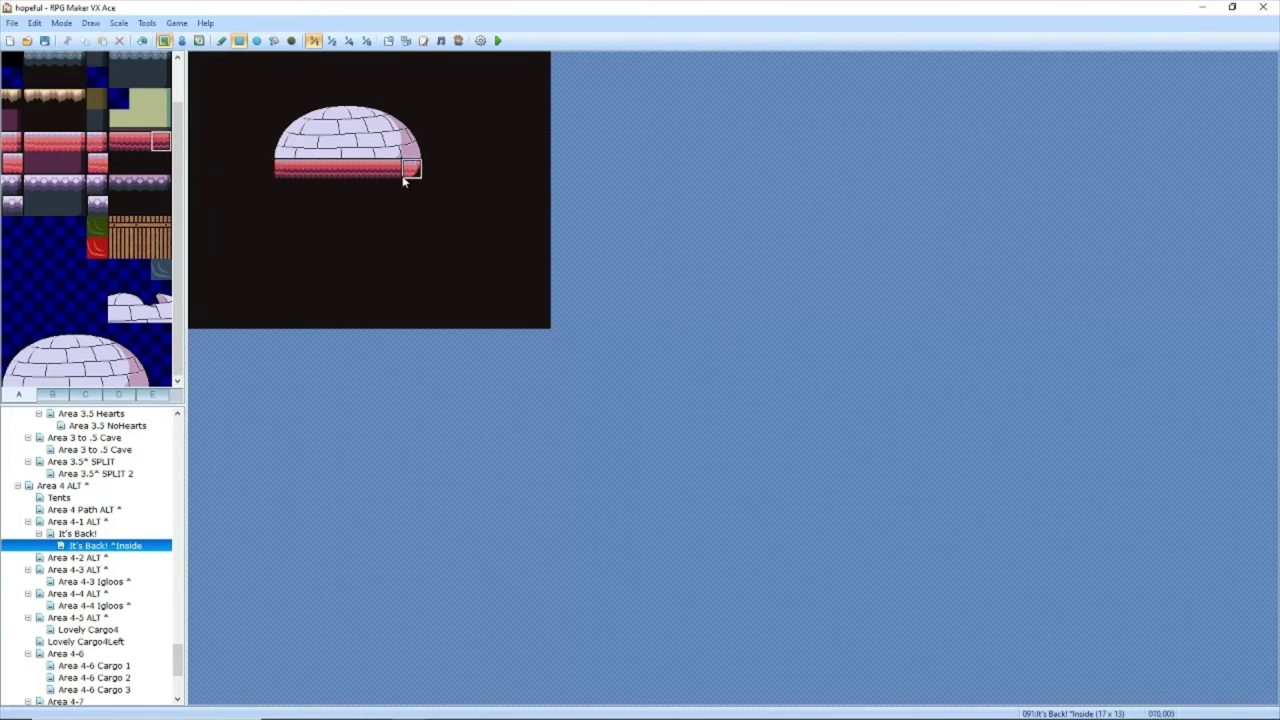
Step: Mask both ends of the scalloped floor with tileset page C's dark corner tiles so its lower corners are rounded
click(51, 396)
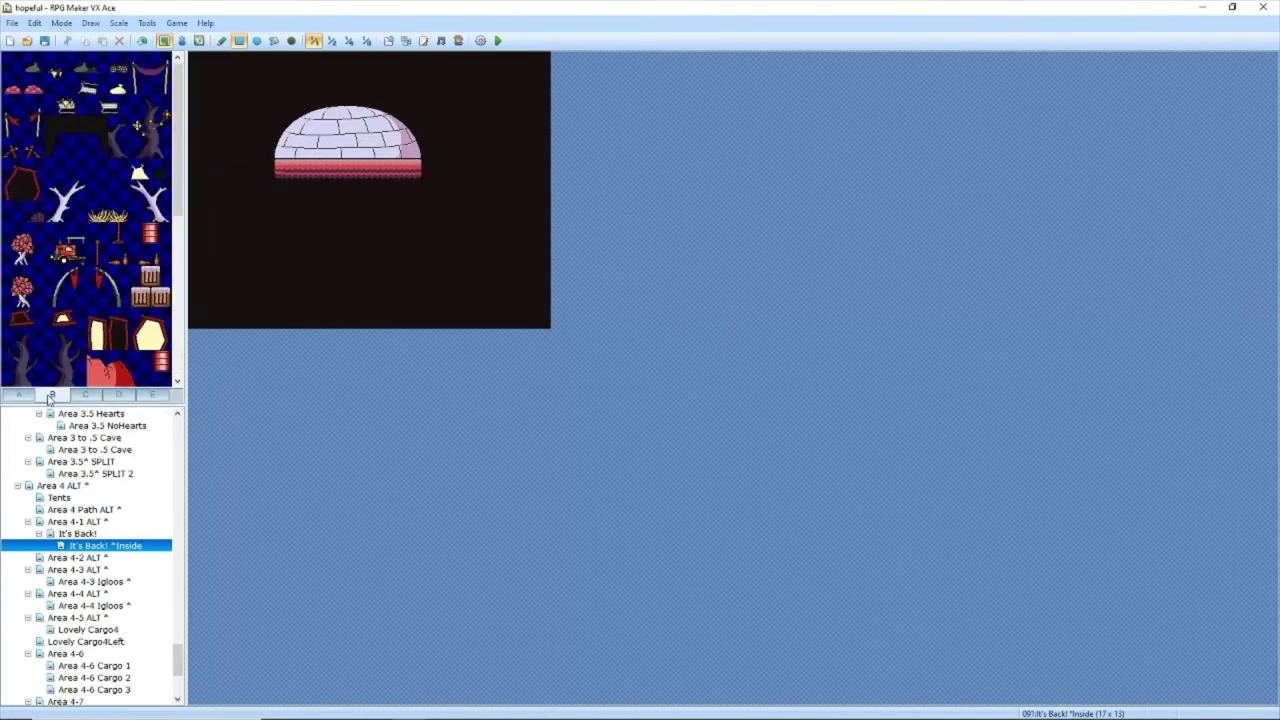
click(85, 395)
click(33, 169)
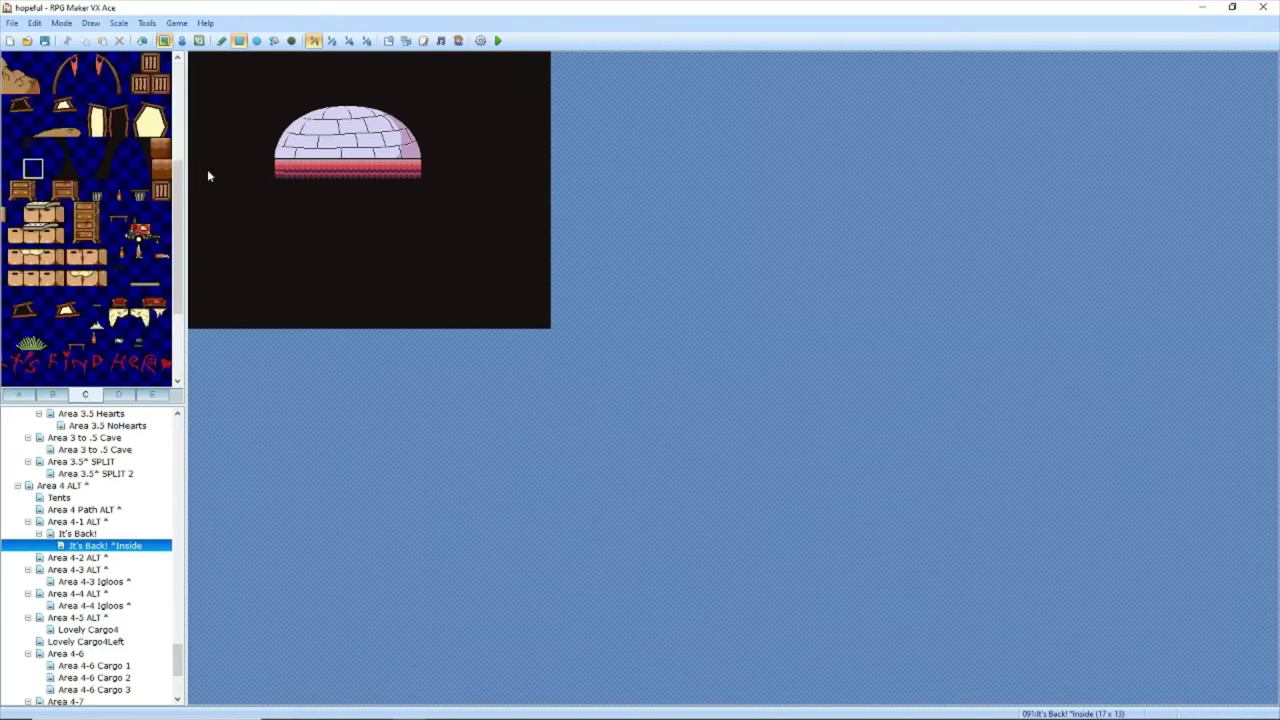
click(76, 170)
click(55, 170)
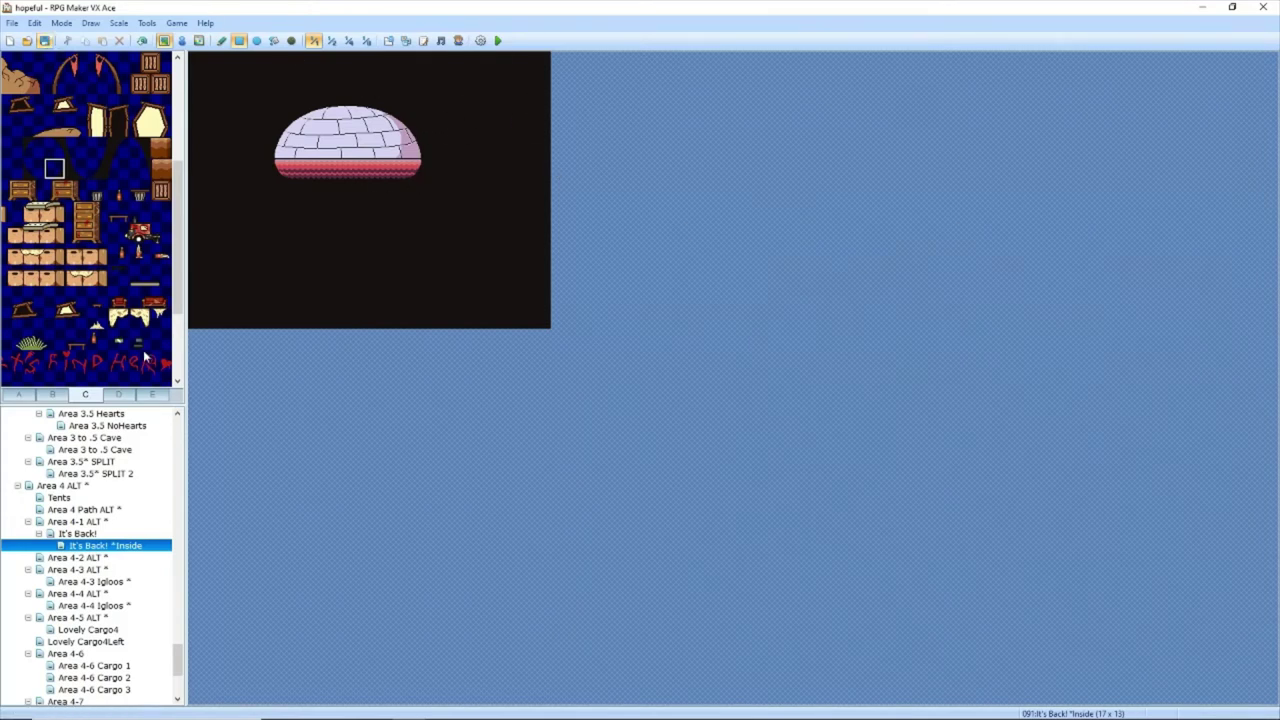
Step: Place the pale yellow doorway light from tileset page D on the igloo's interior wall and compare it with the exterior in It's Back!
click(52, 395)
click(120, 395)
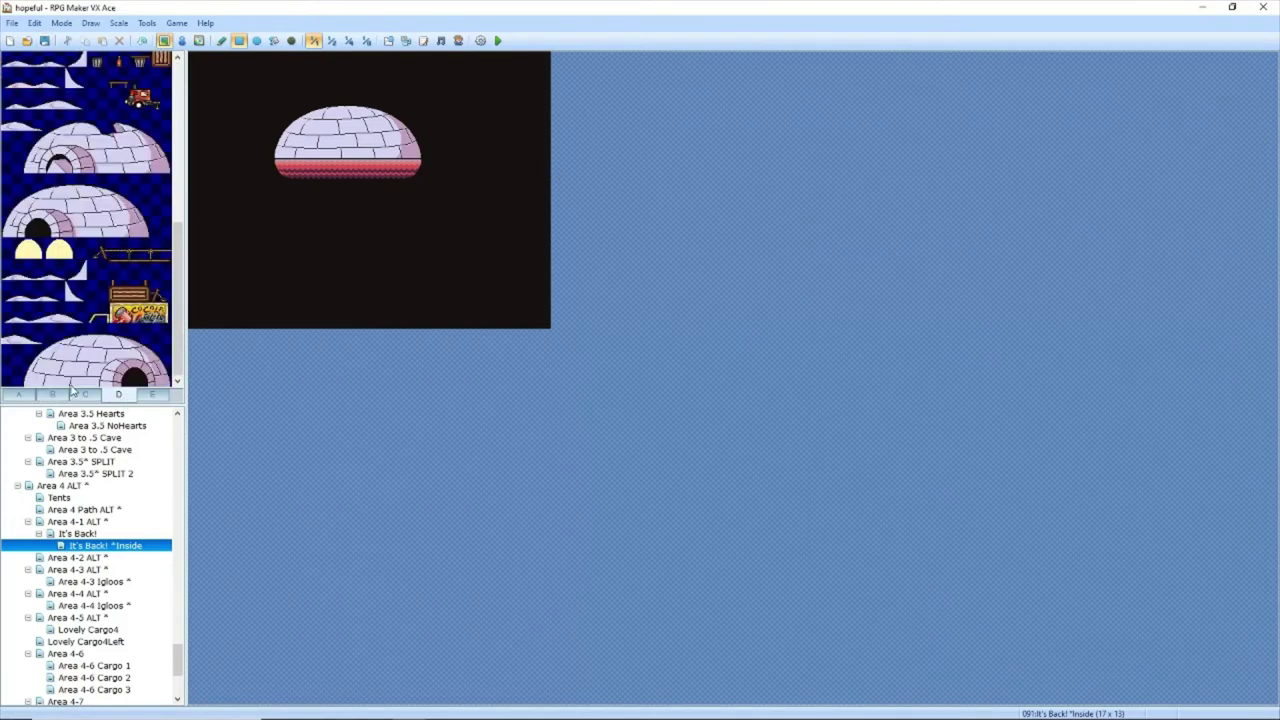
click(28, 250)
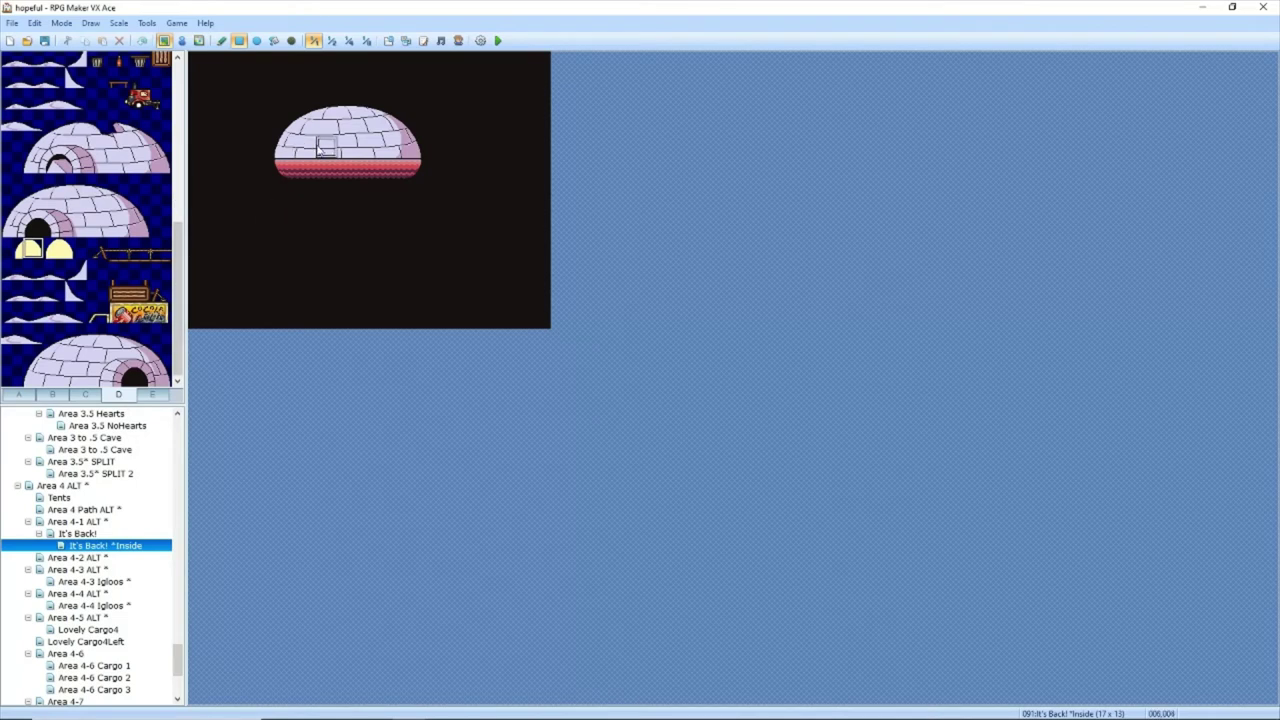
click(324, 148)
click(11, 249)
click(305, 148)
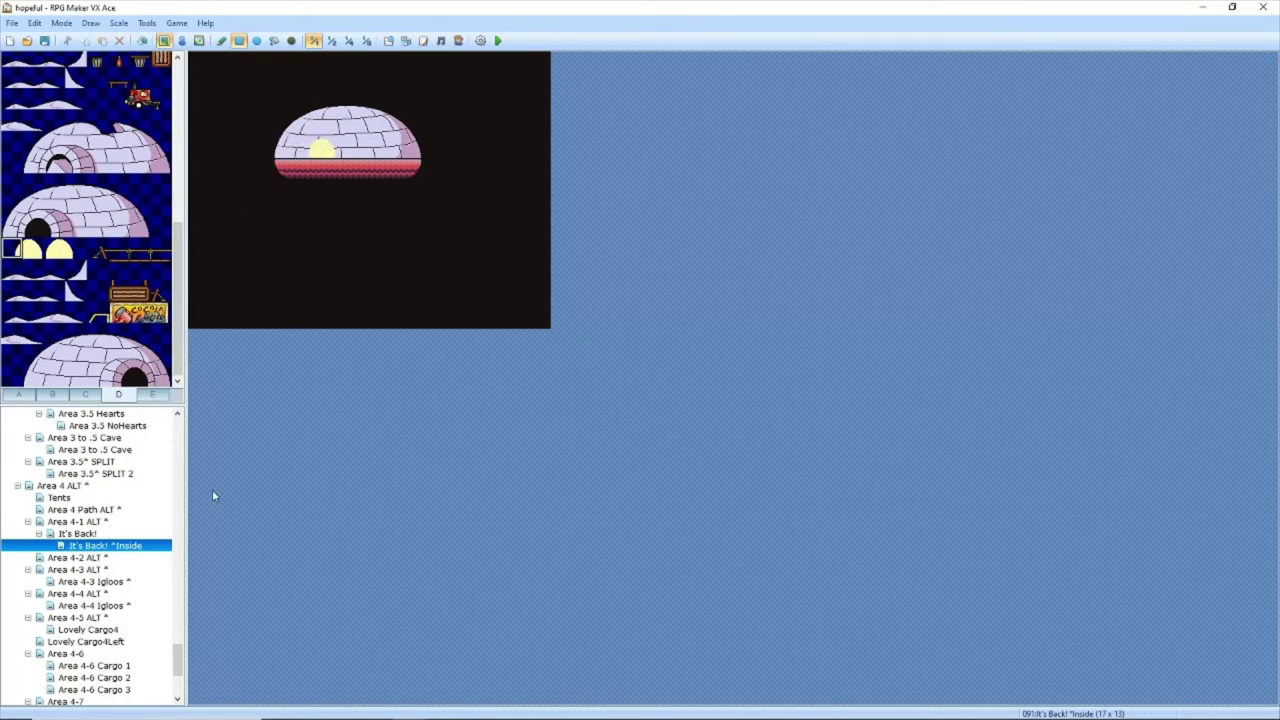
click(95, 535)
click(97, 545)
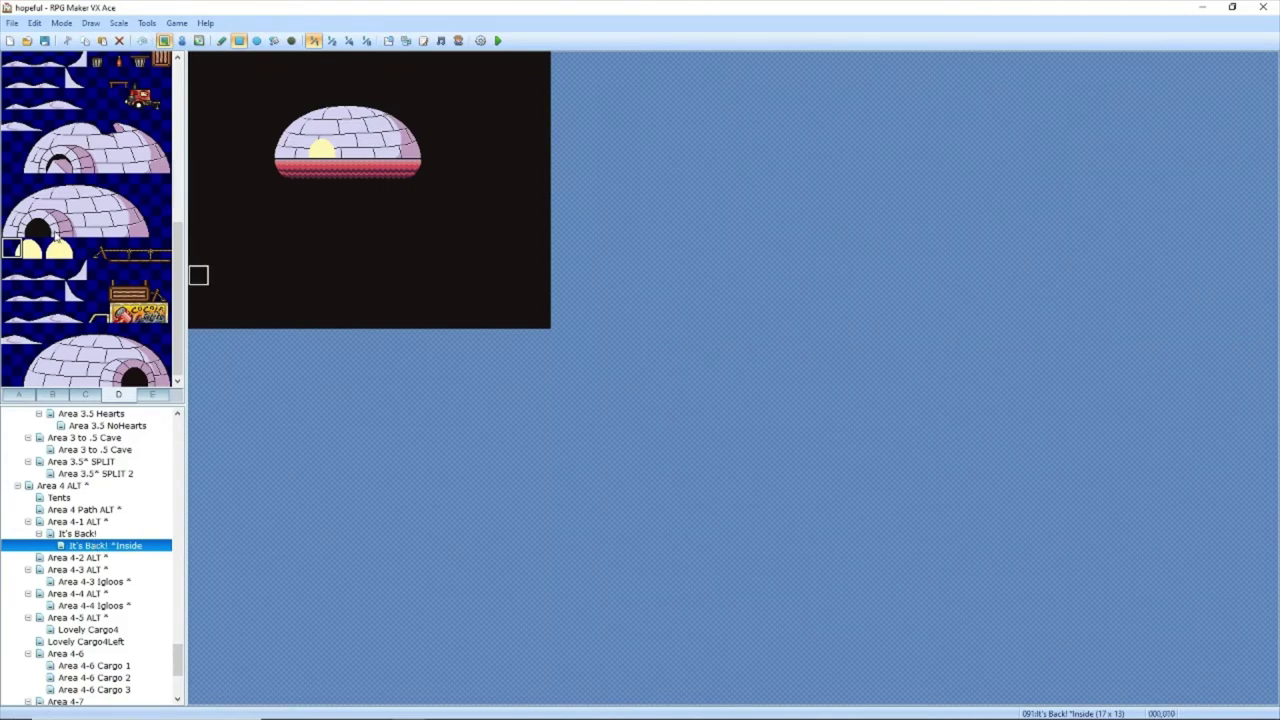
Step: Shift the yellow doorway light one tile left and cover its leftover right part with igloo brick from tileset page A
click(287, 150)
right_click(305, 172)
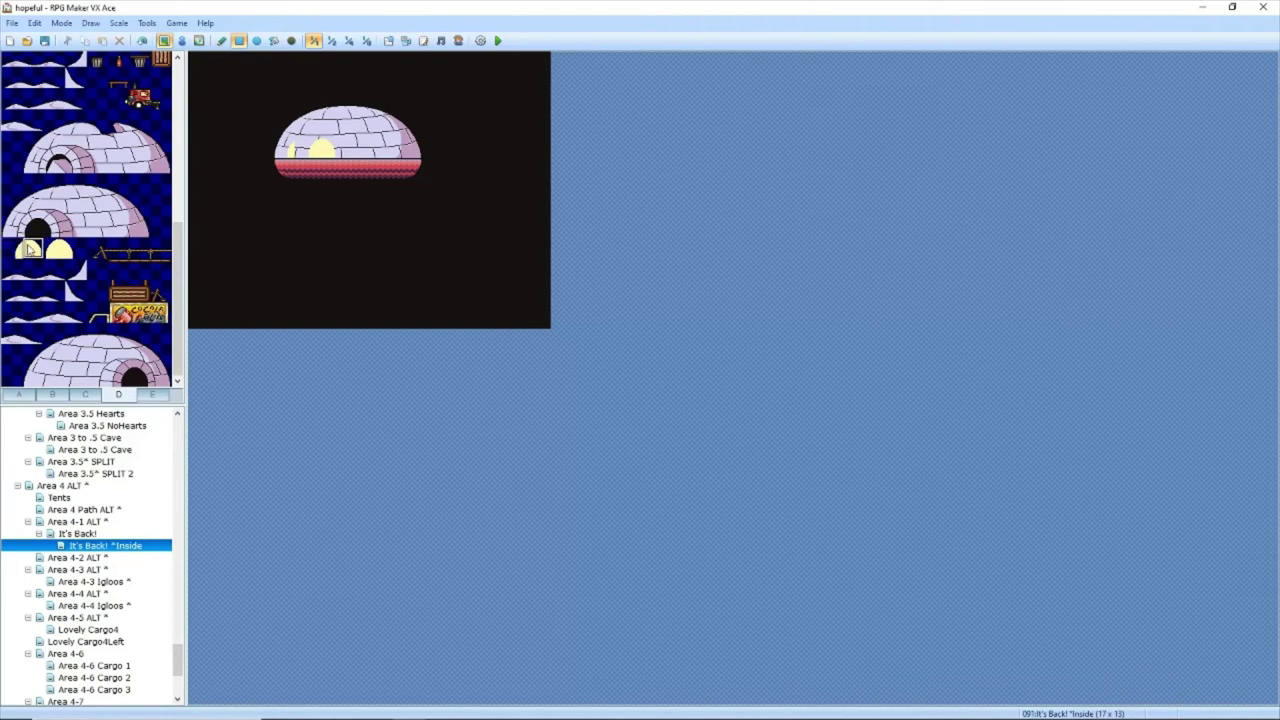
click(308, 168)
click(52, 395)
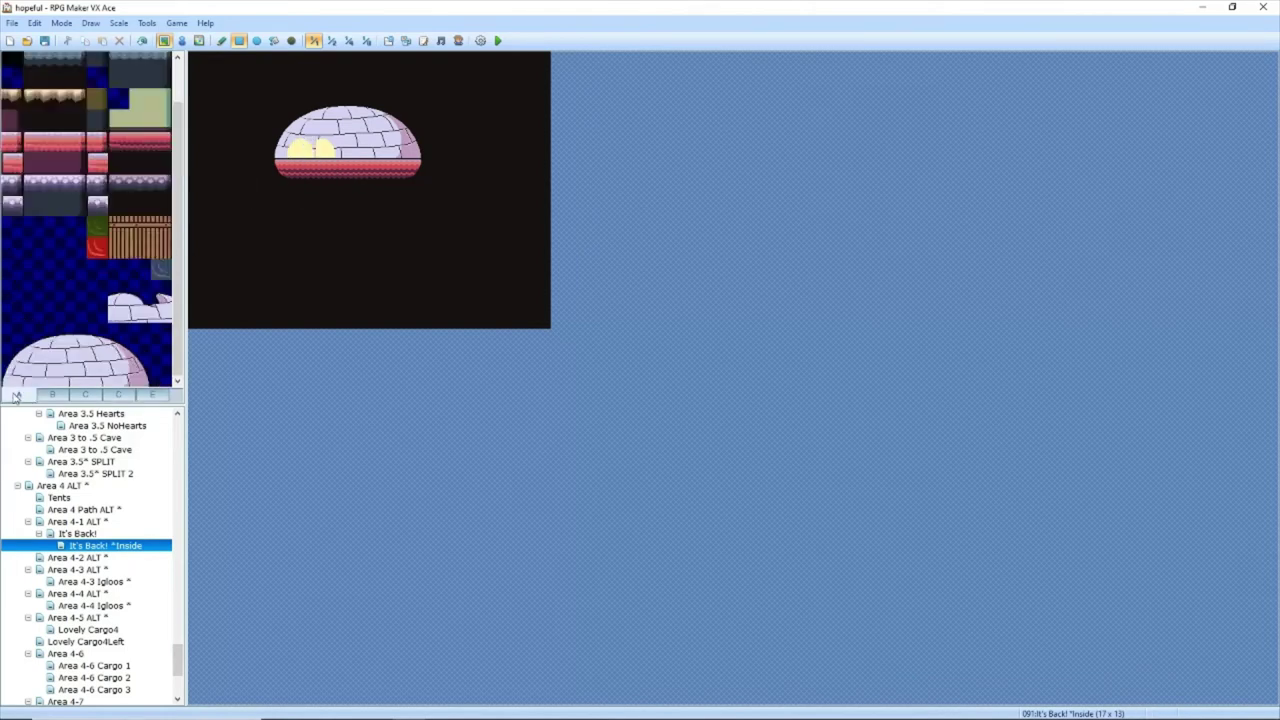
click(86, 395)
click(52, 395)
click(19, 395)
click(54, 376)
click(330, 150)
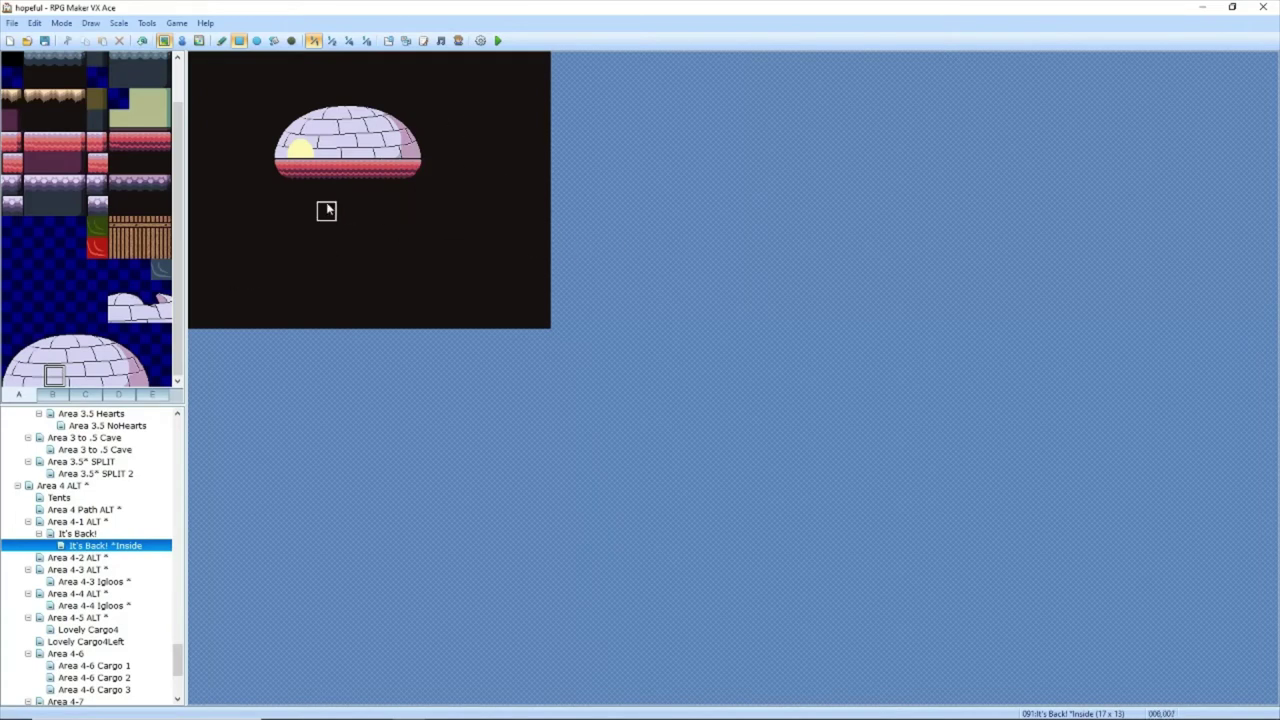
Step: Examine how doorways line up between It's Back! and its interior, and between Area 4-4 ALT * and Area 4-4 Igloos *
key(F6)
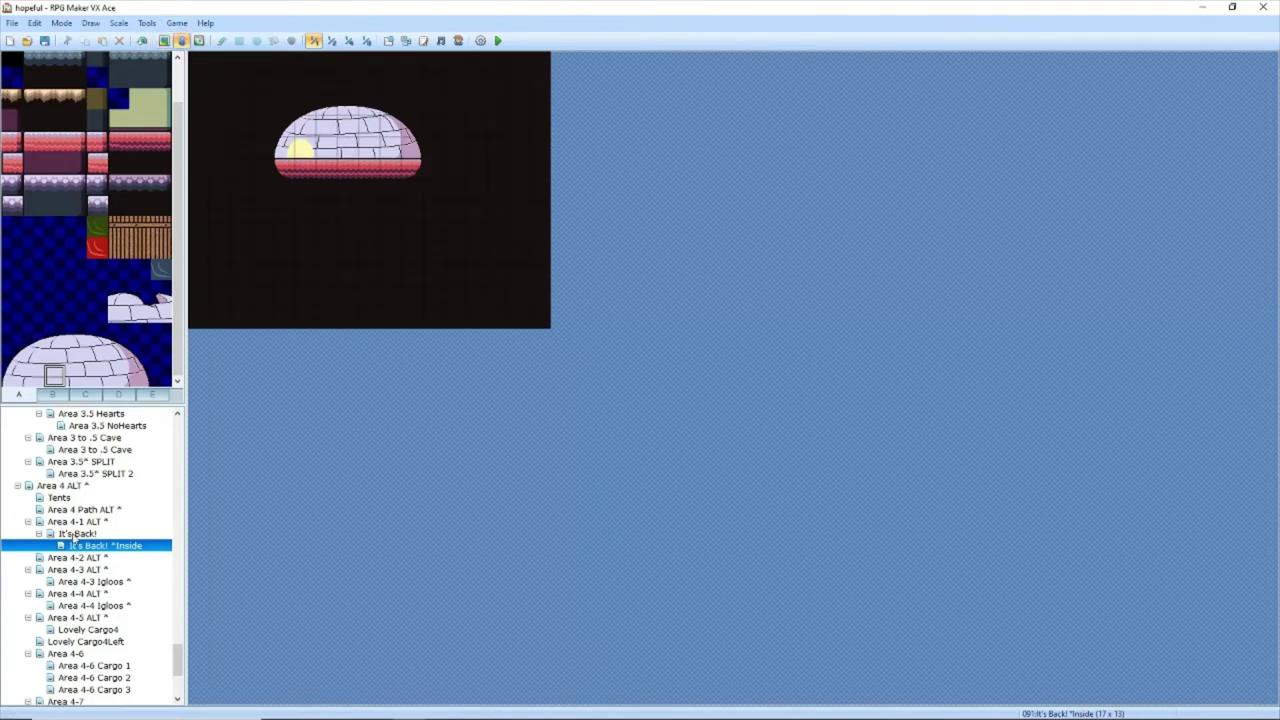
click(77, 534)
click(86, 545)
click(80, 534)
click(90, 546)
click(122, 606)
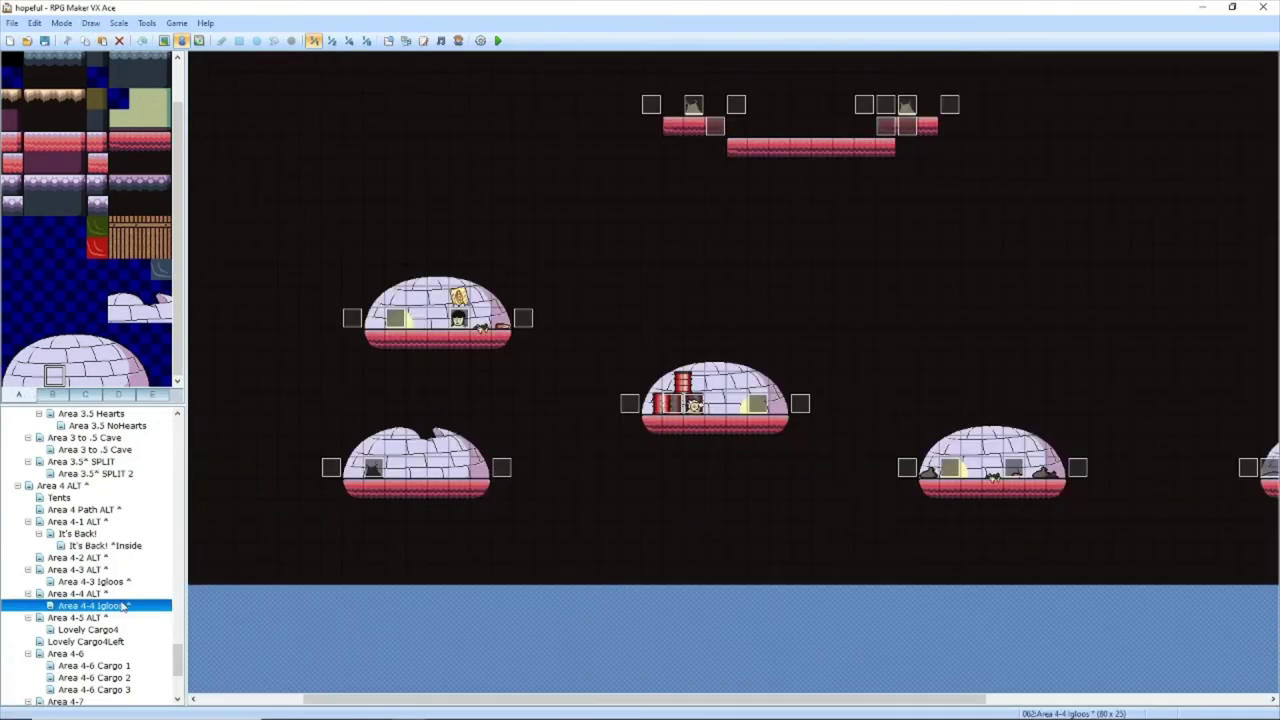
click(122, 597)
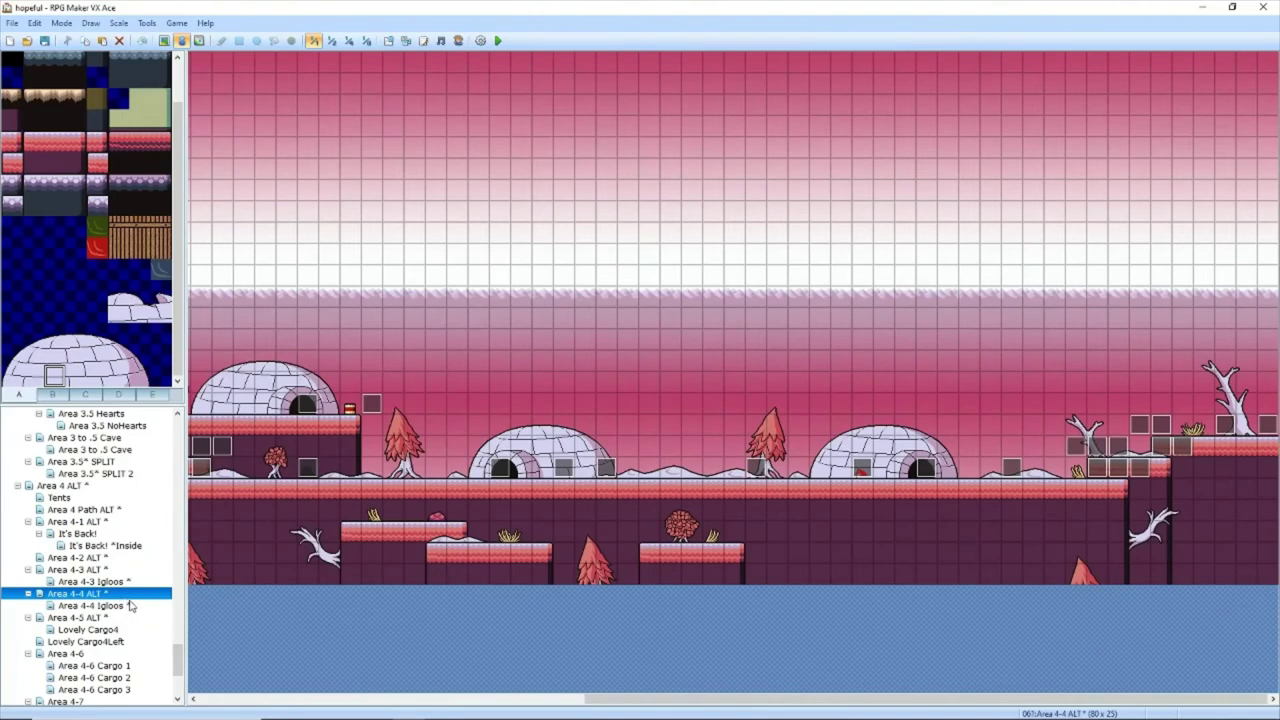
click(128, 605)
click(125, 594)
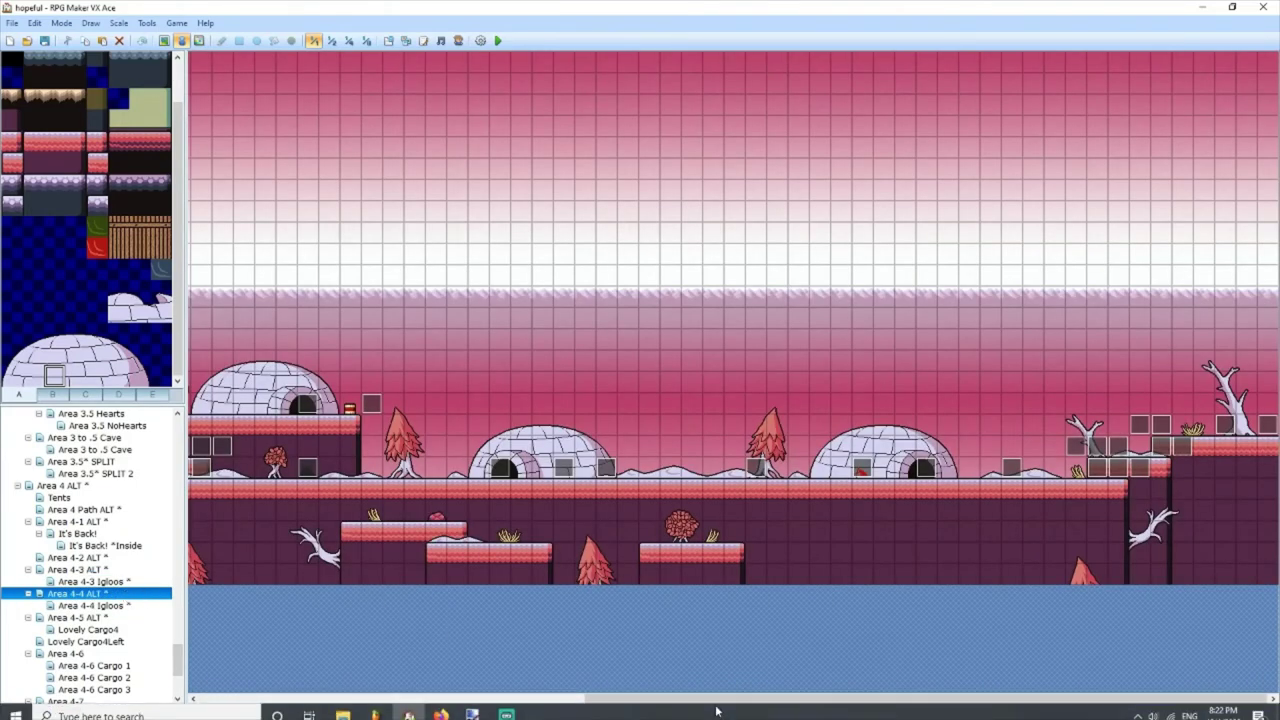
scroll(414, 671, left, 5)
scroll(414, 671, left, 5)
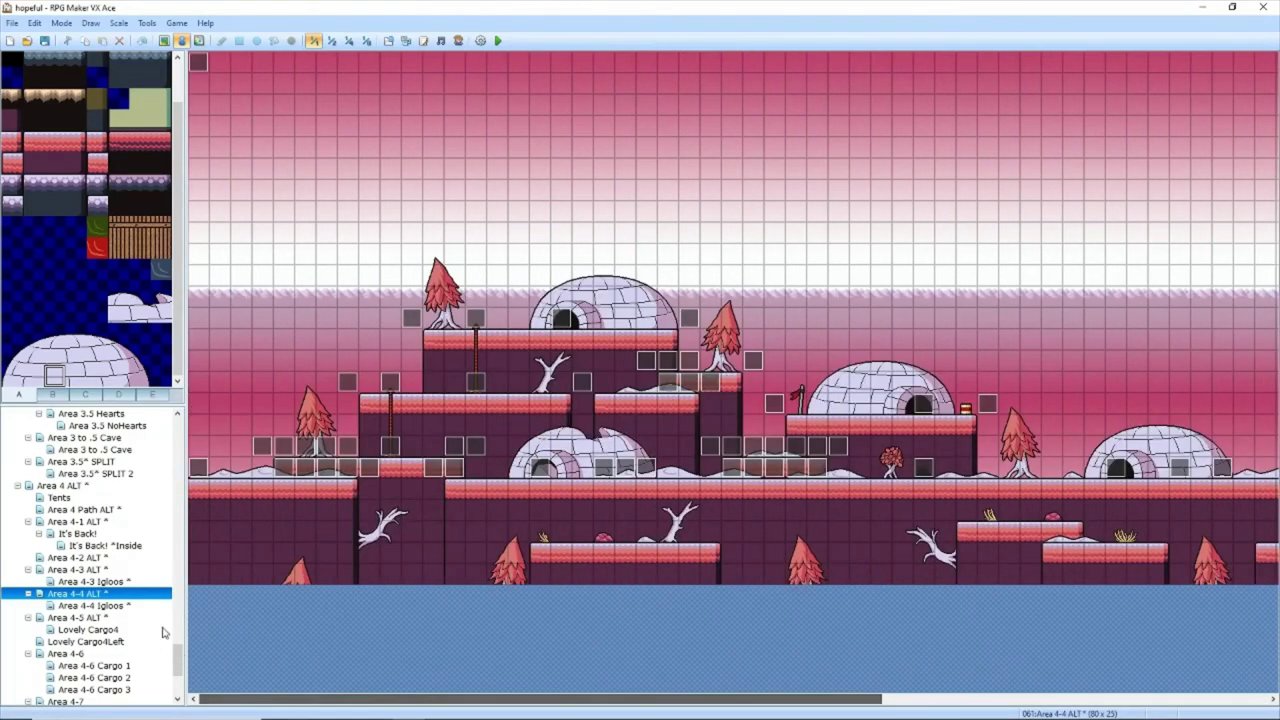
Step: Compare the doorway positions in Area 4-3 ALT * with Area 4-3 Igloos *, and those in It's Back! with It's Back! *Inside
click(118, 581)
click(110, 570)
click(116, 581)
click(110, 571)
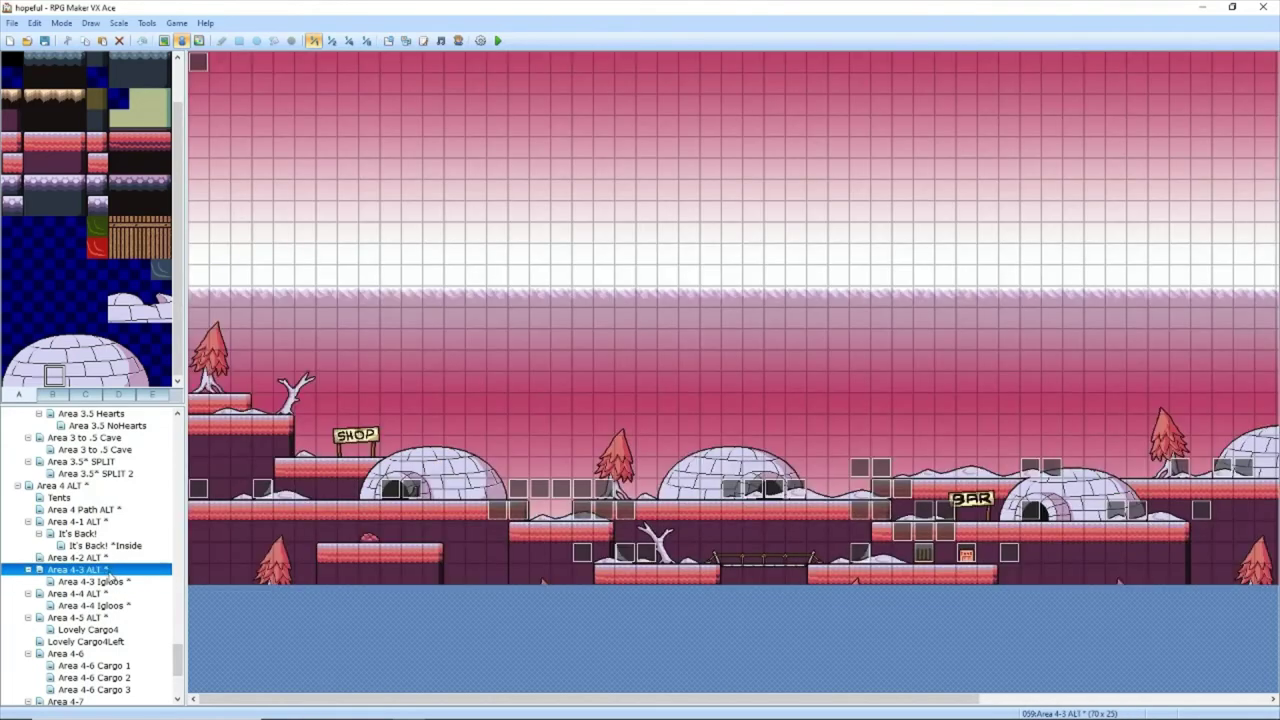
click(112, 581)
click(110, 570)
click(112, 581)
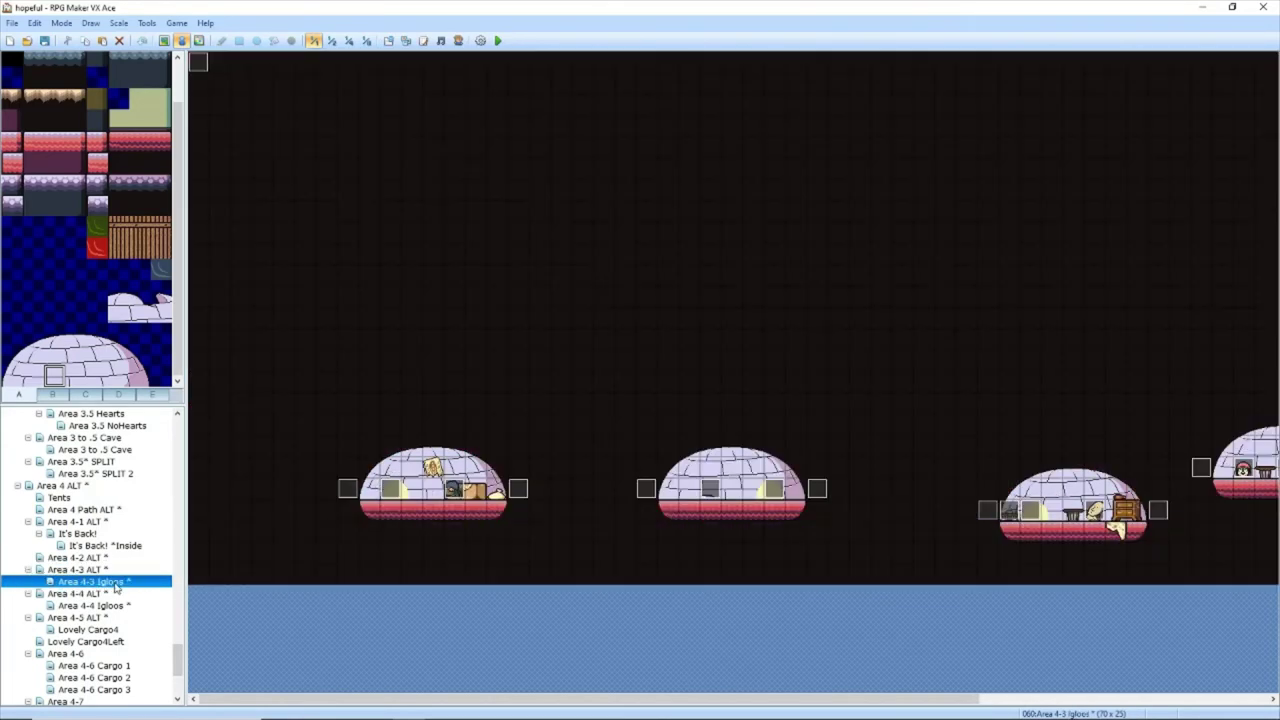
drag(112, 581, 118, 545)
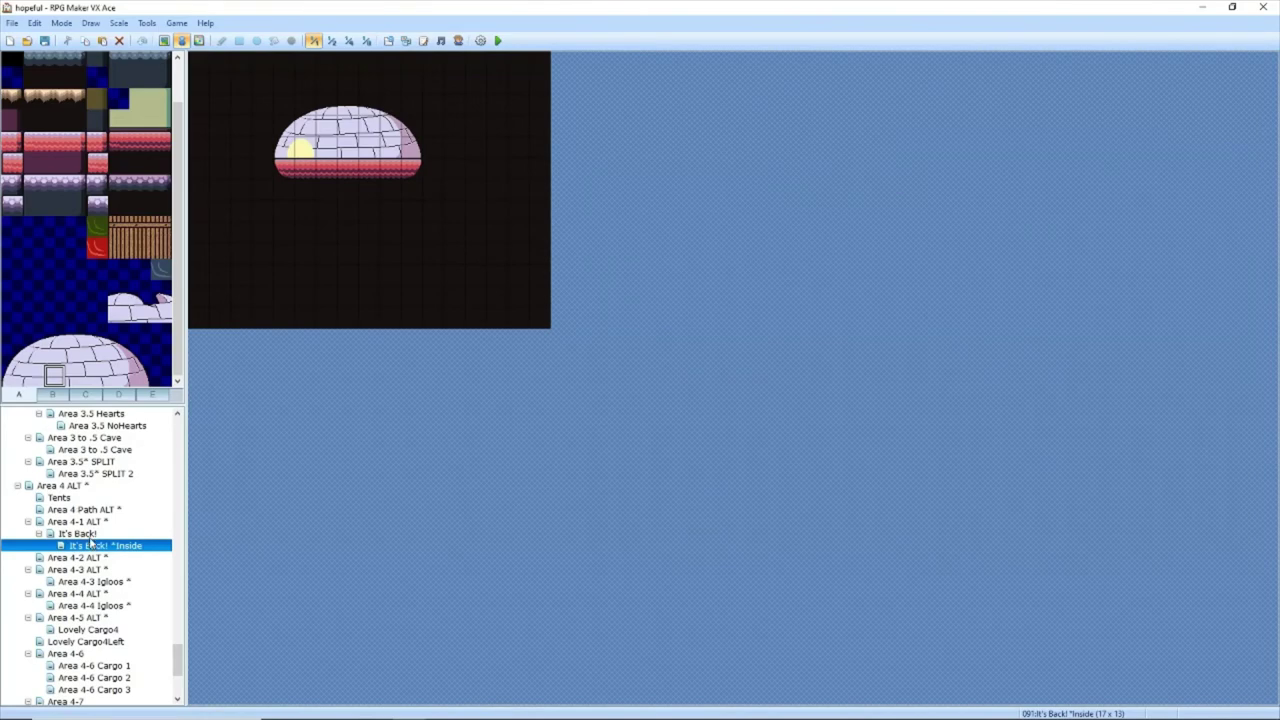
click(86, 524)
click(94, 535)
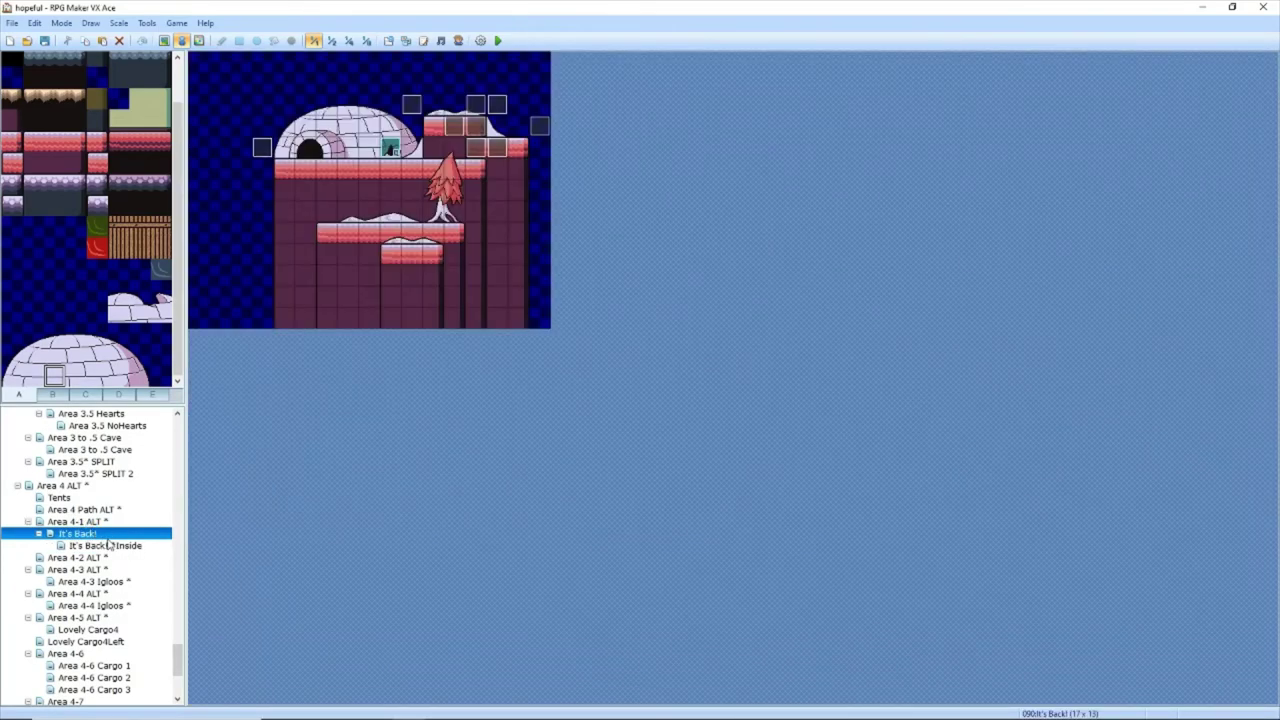
click(110, 545)
click(105, 521)
key(Down)
key(Down)
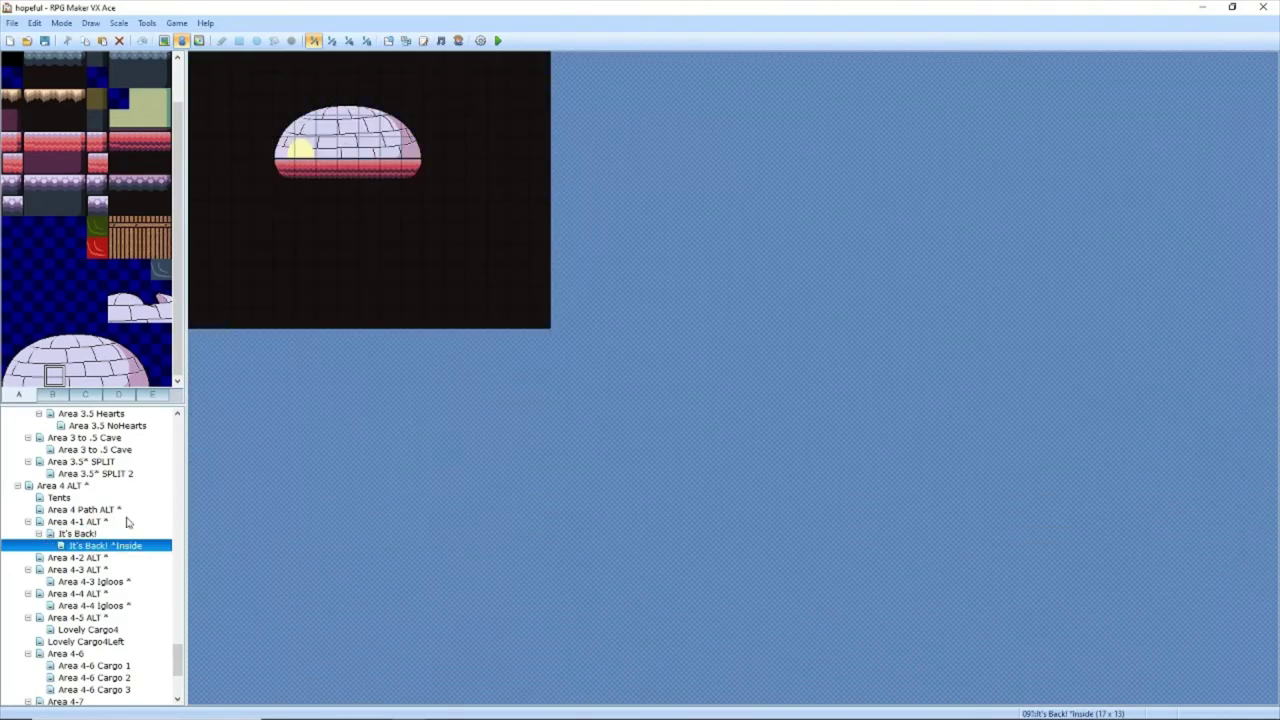
Step: In It's Back! *Inside, replace the doorway light with page D's second yellow variant and restore the brick wall tile to its left
click(164, 40)
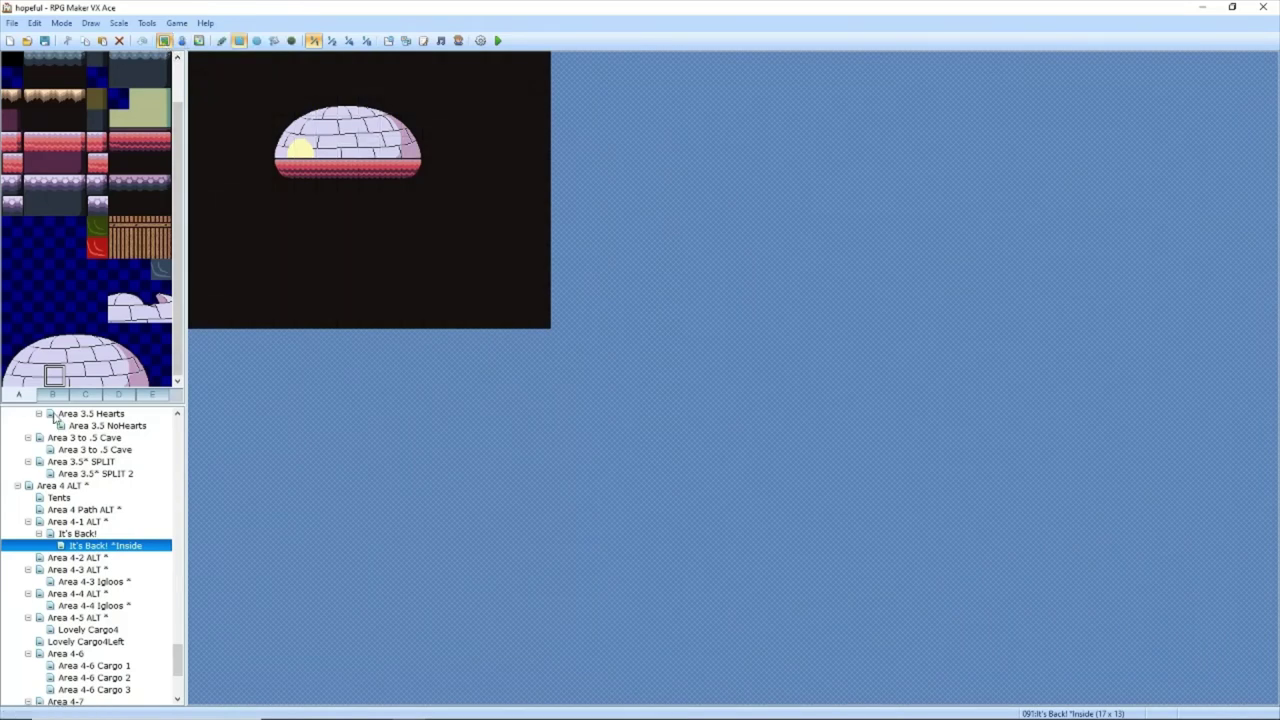
click(52, 395)
click(85, 395)
click(116, 395)
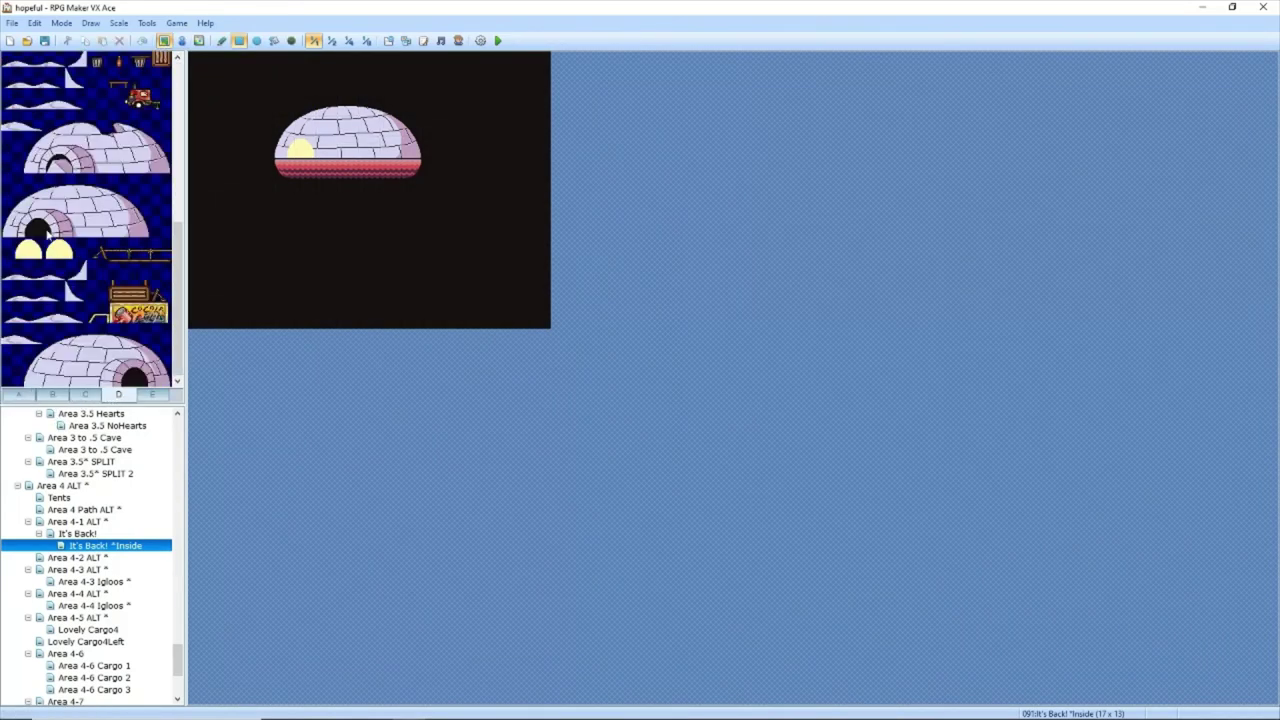
drag(52, 248, 76, 250)
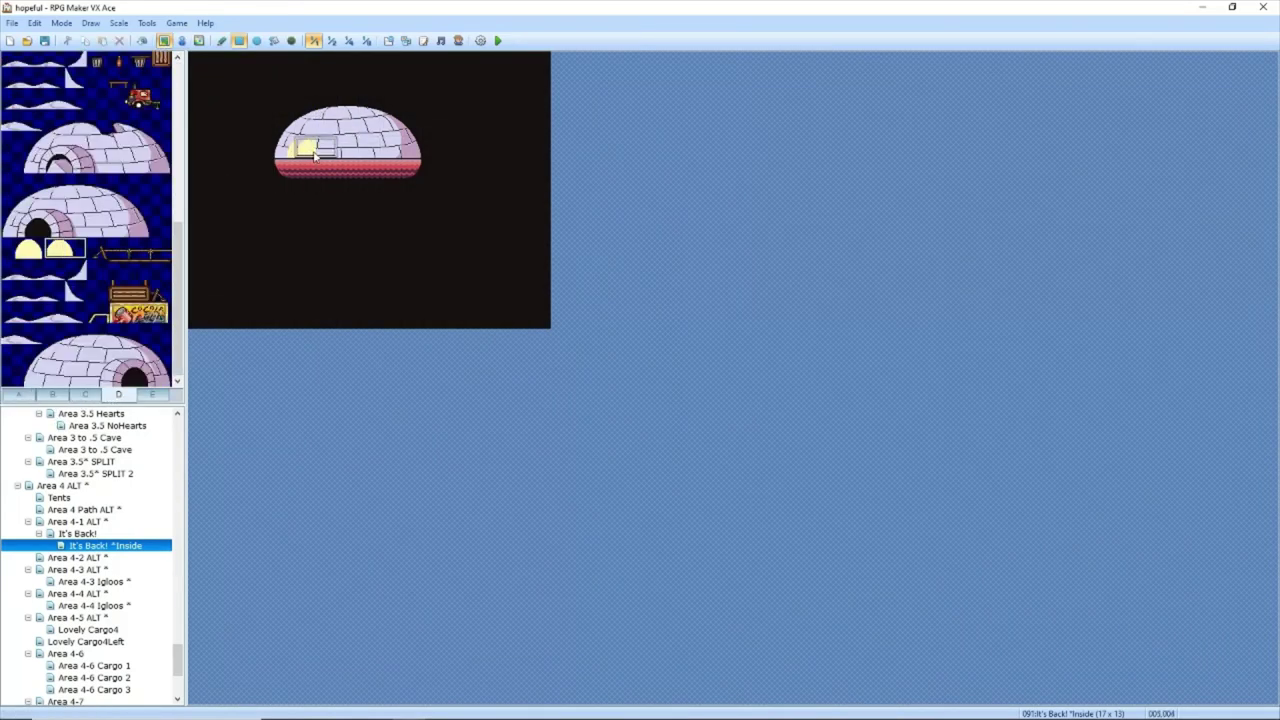
click(76, 249)
click(327, 148)
click(18, 394)
click(32, 374)
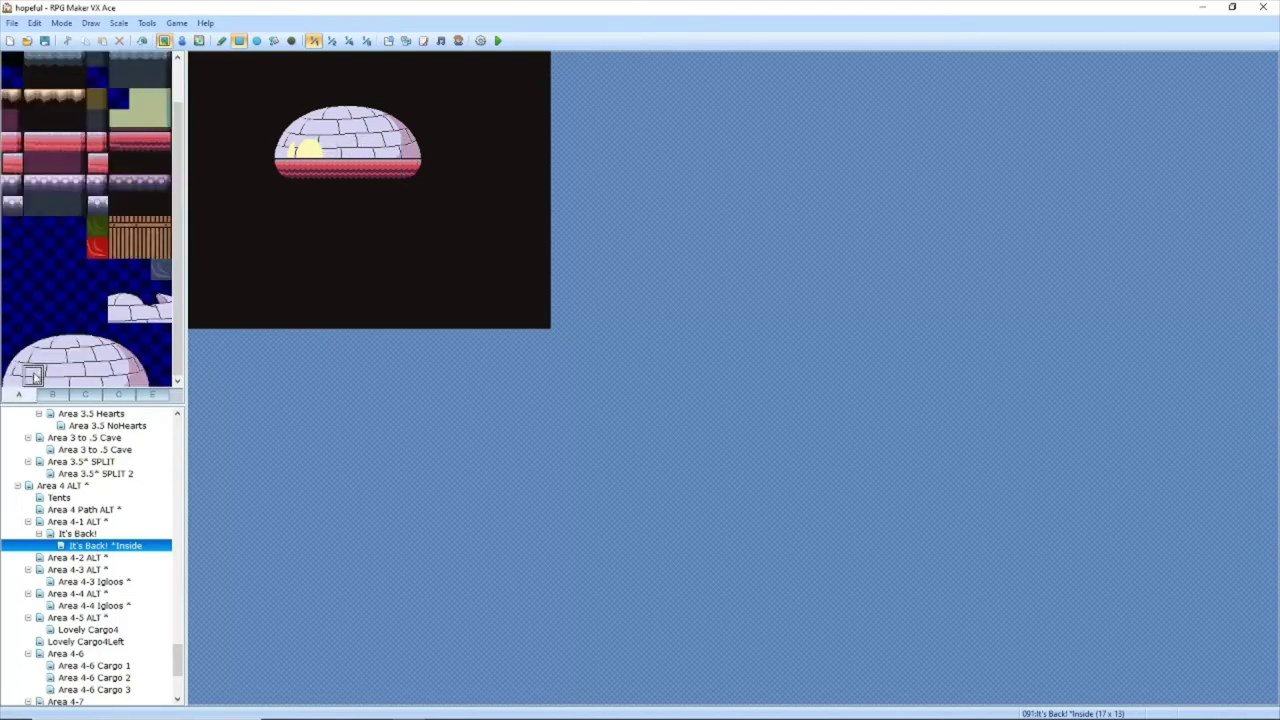
click(12, 374)
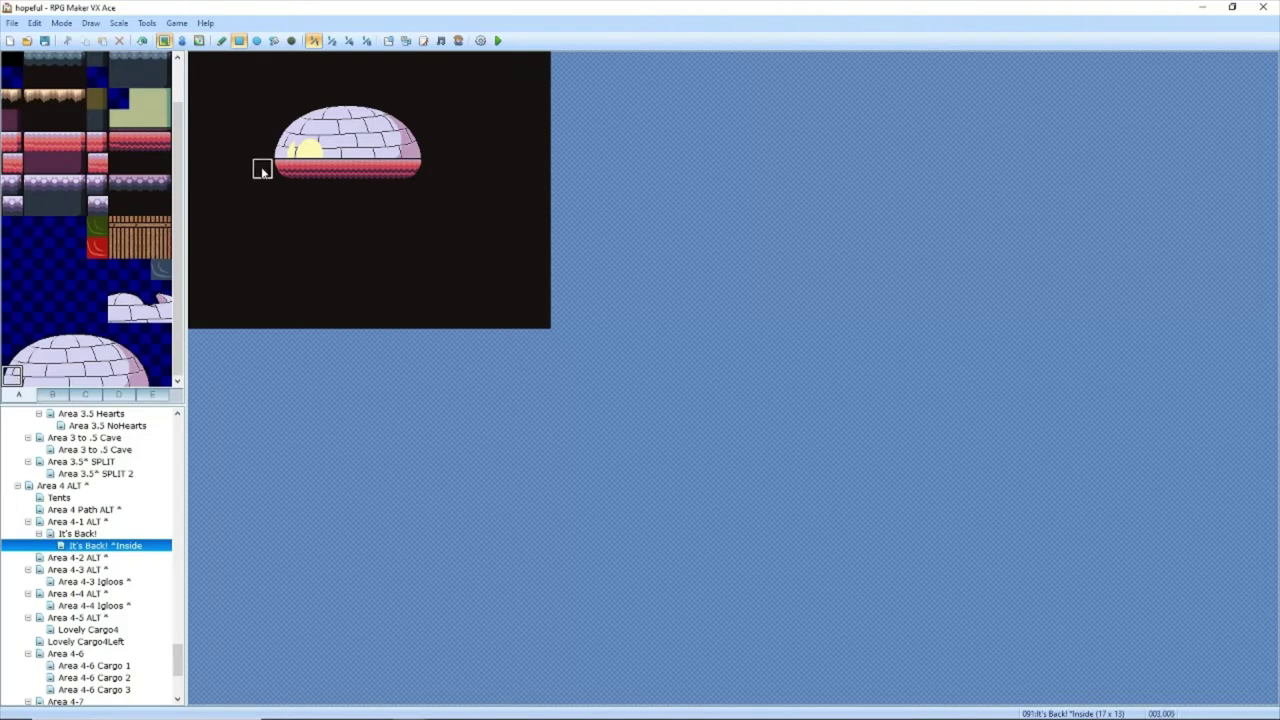
click(285, 148)
Step: Check the doorway light against the exterior map and create a new event on the igloo's dark doorway in It's Back!
click(78, 522)
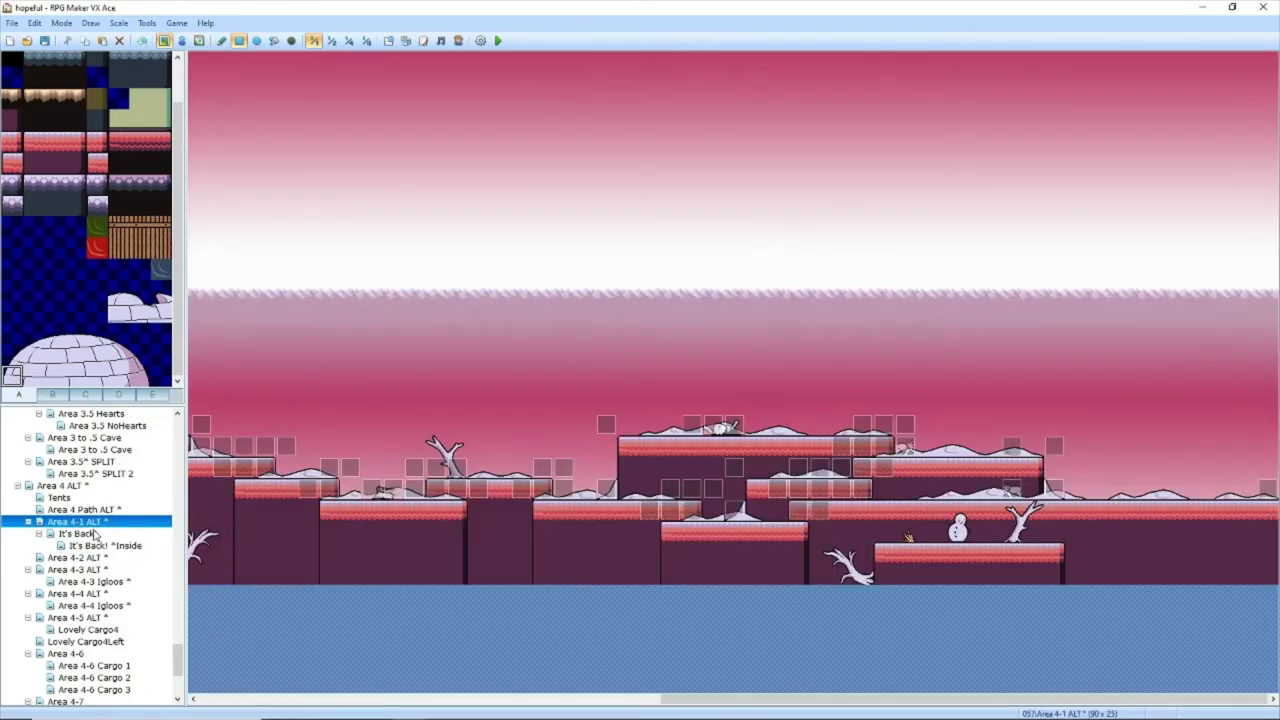
click(85, 533)
click(90, 535)
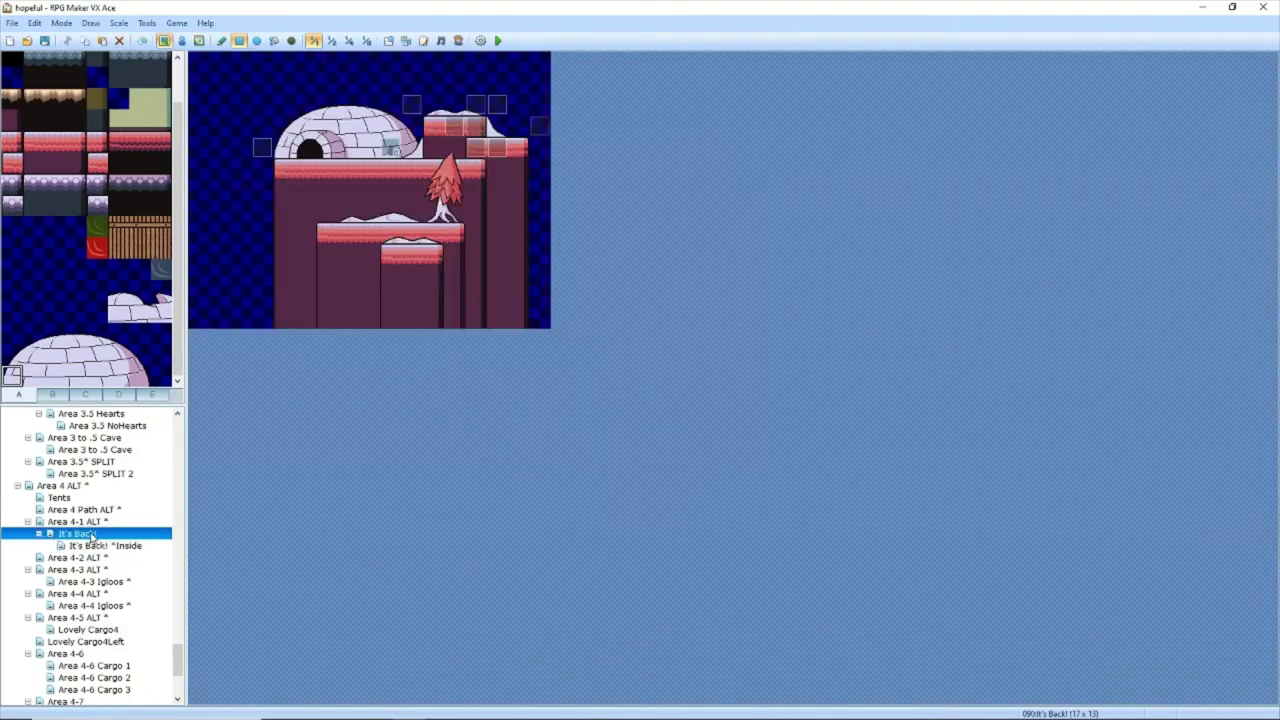
click(90, 545)
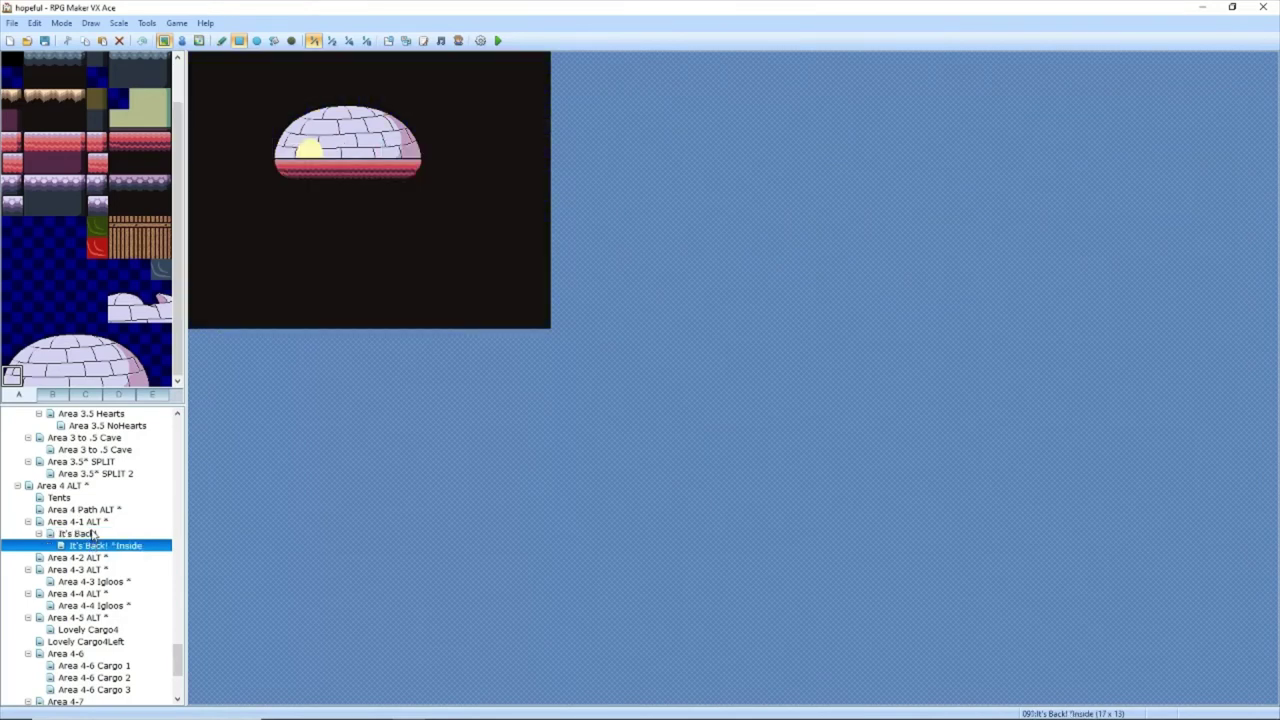
click(92, 534)
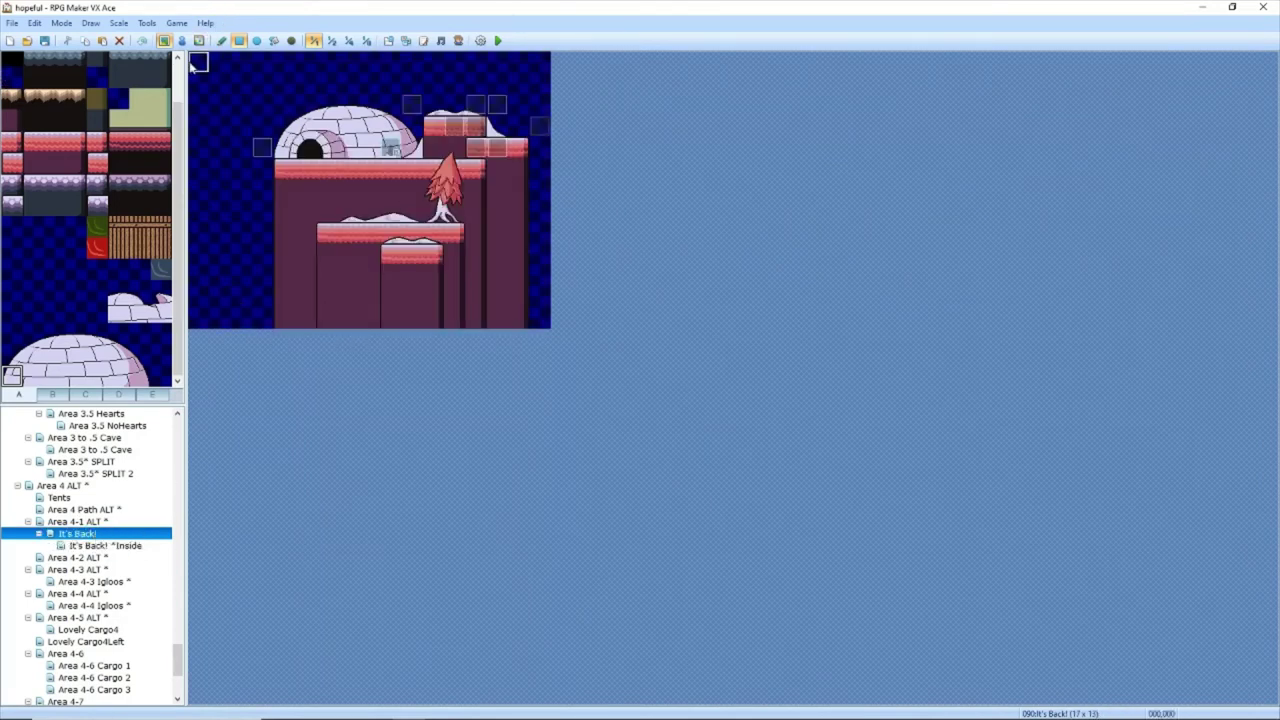
click(181, 40)
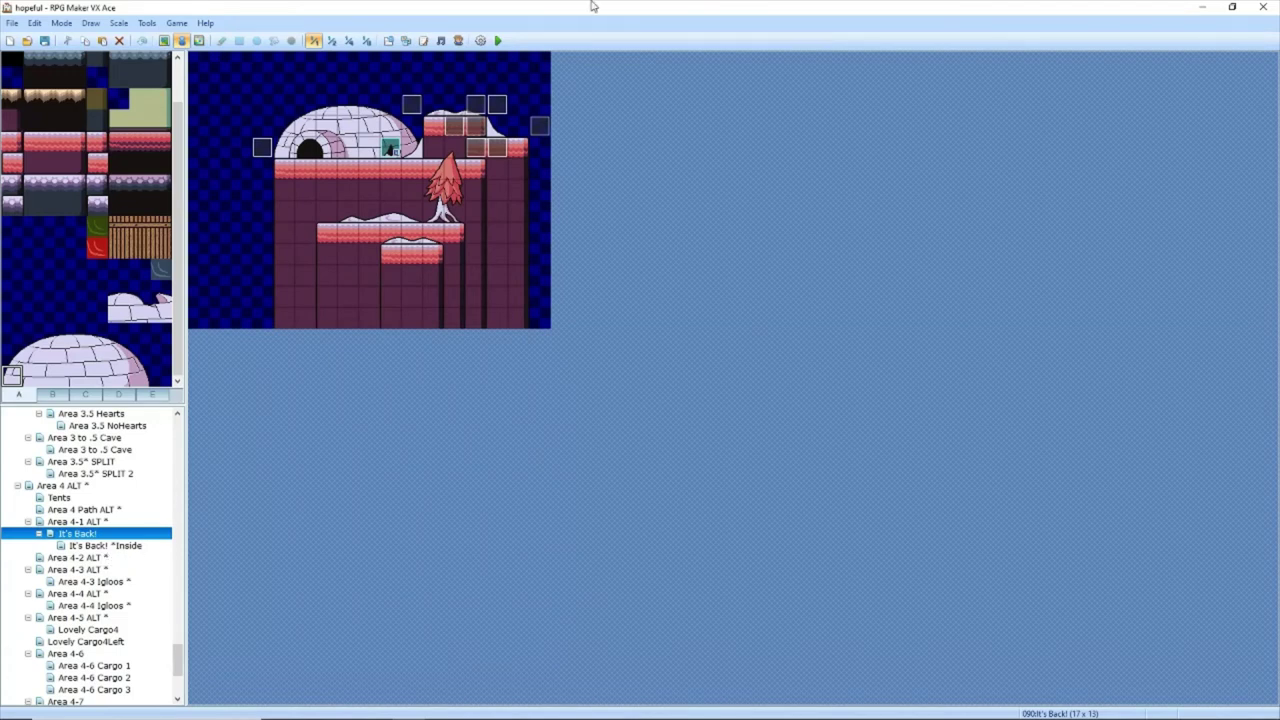
right_click(313, 148)
click(345, 157)
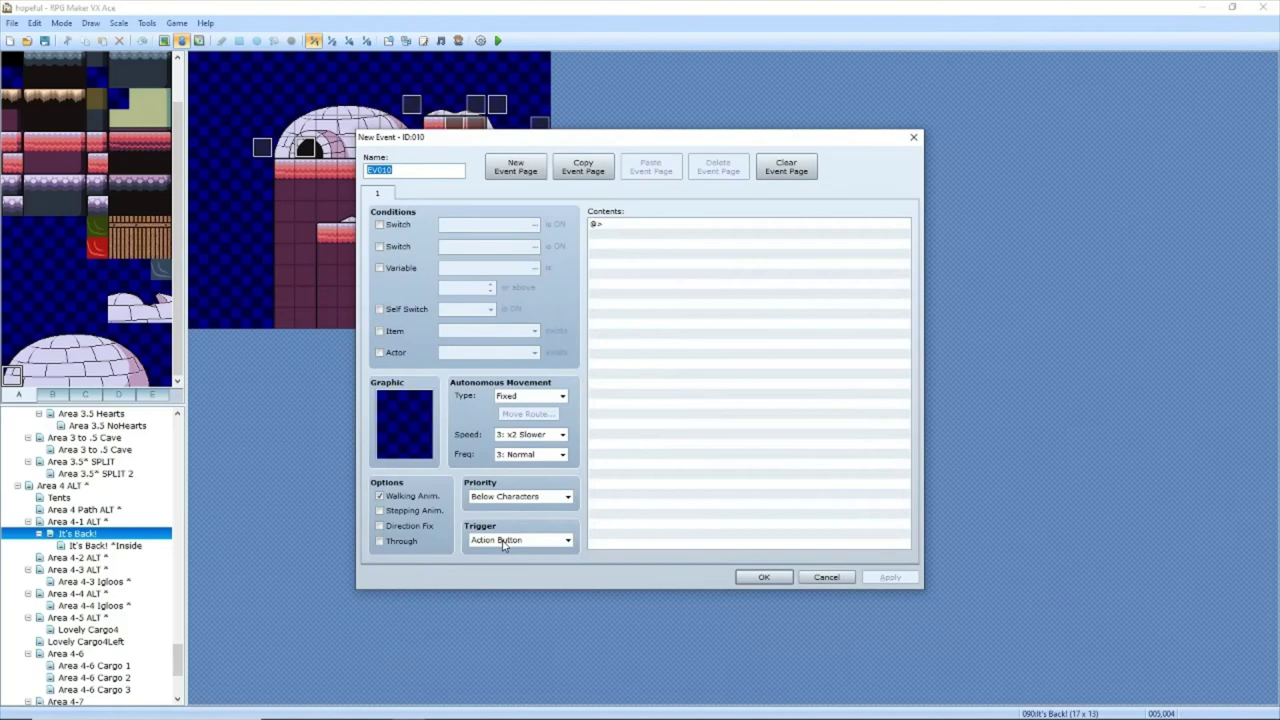
Step: Add a conditional branch to the new doorway event that checks whether the Player character is facing Up
double_click(686, 434)
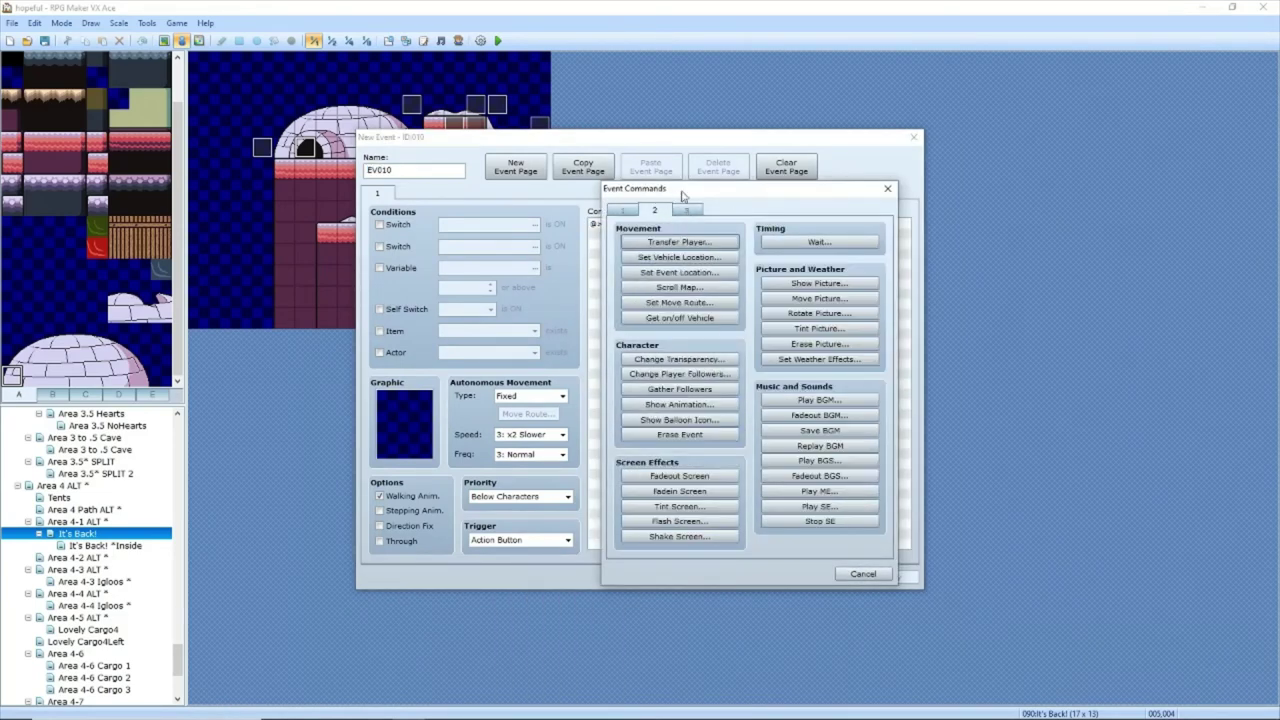
click(625, 211)
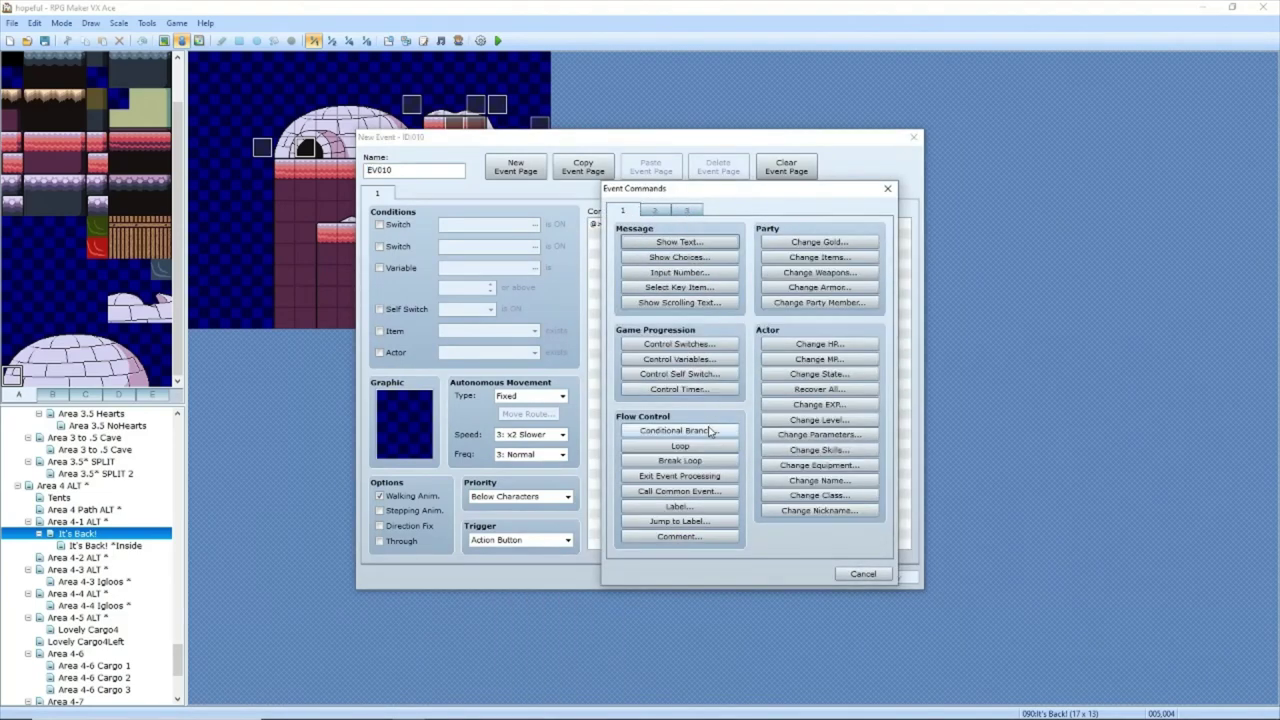
click(680, 432)
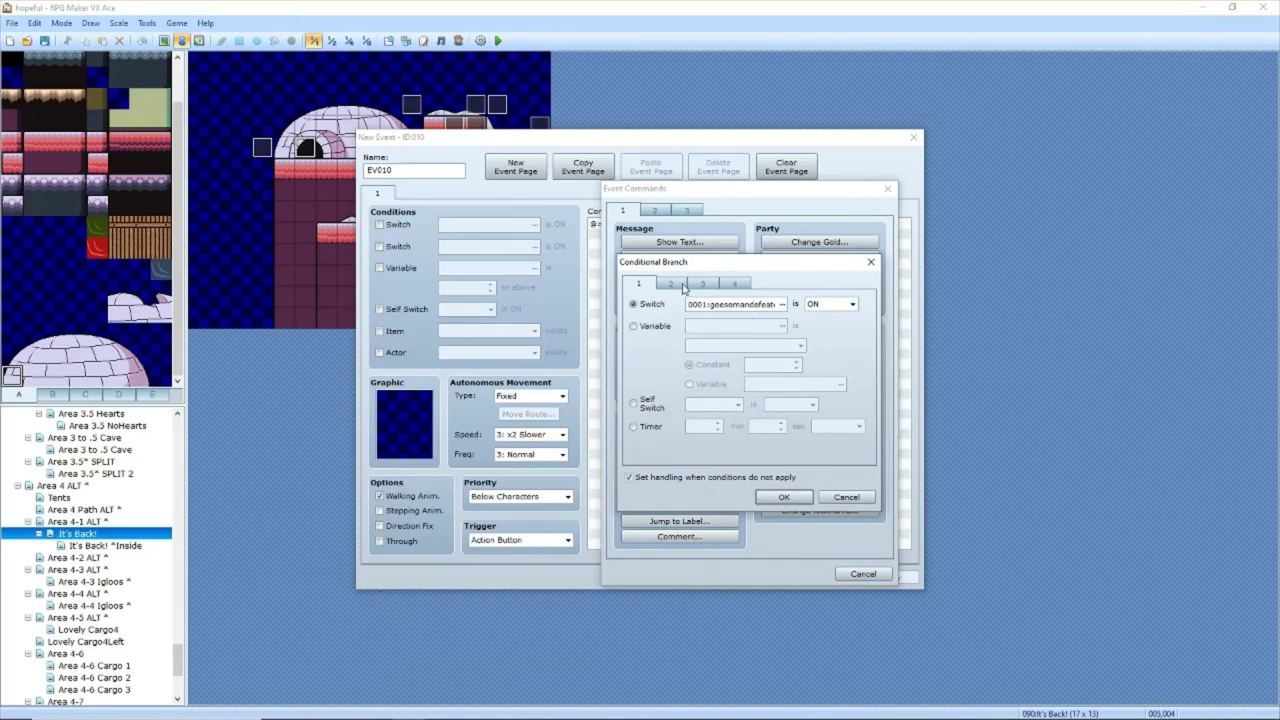
click(672, 285)
click(708, 287)
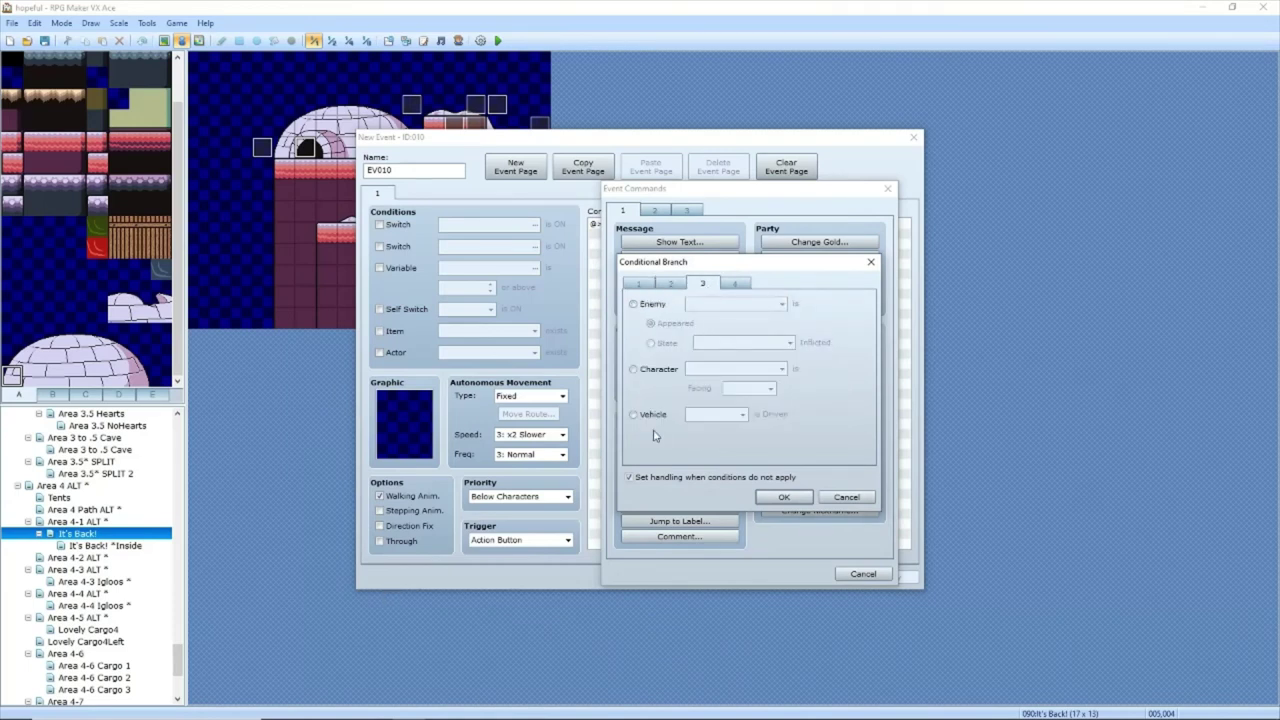
click(632, 369)
click(740, 388)
click(735, 436)
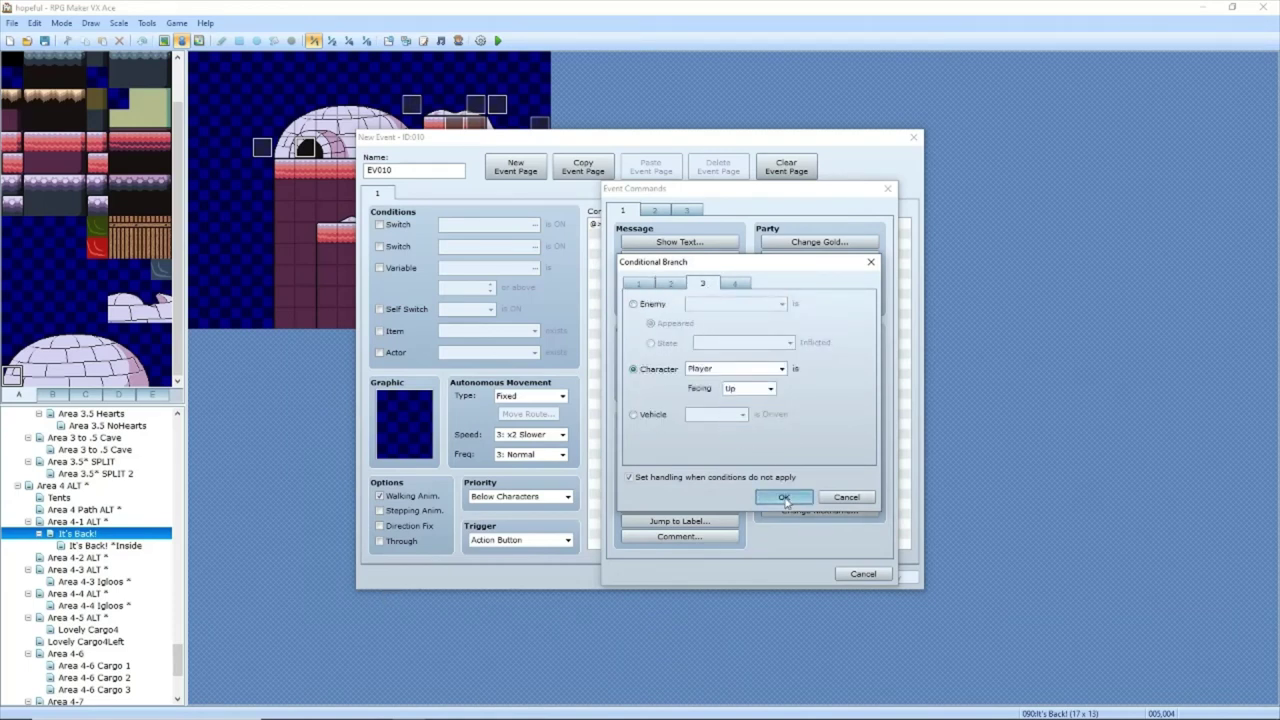
click(784, 497)
Step: Remove the Else handling from the doorway event's conditional branch
double_click(717, 226)
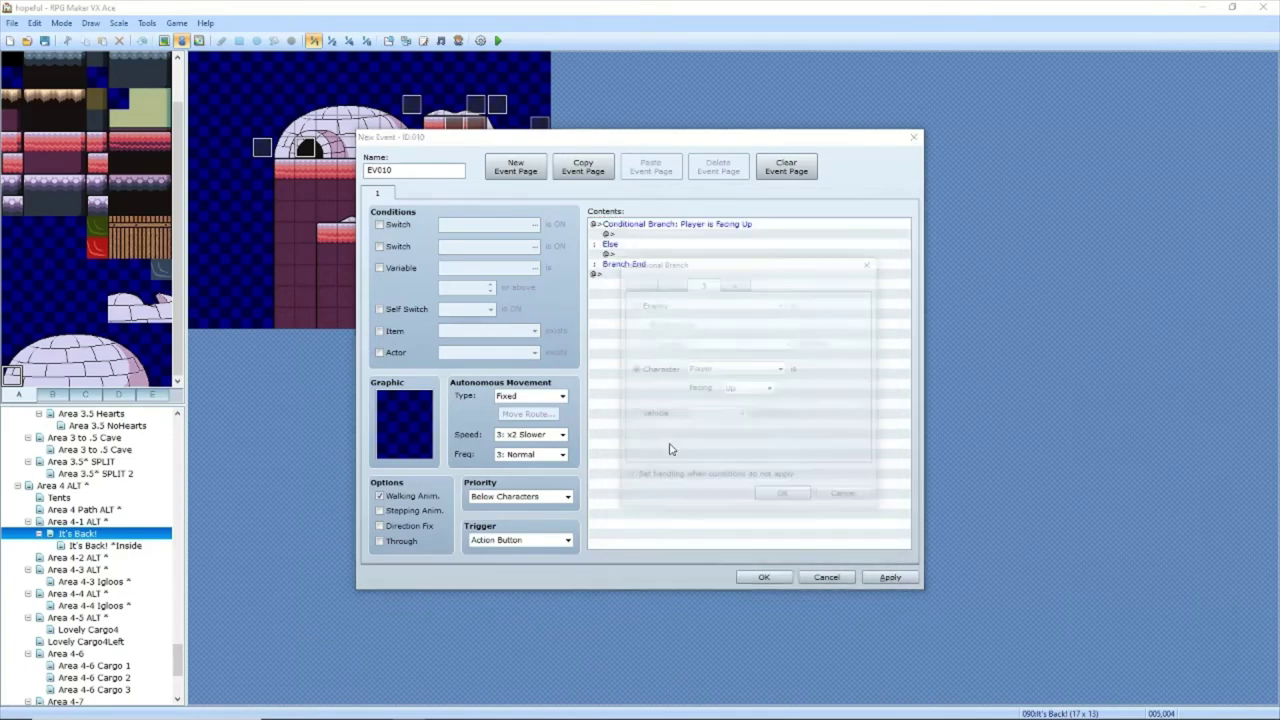
click(632, 473)
click(782, 493)
click(672, 244)
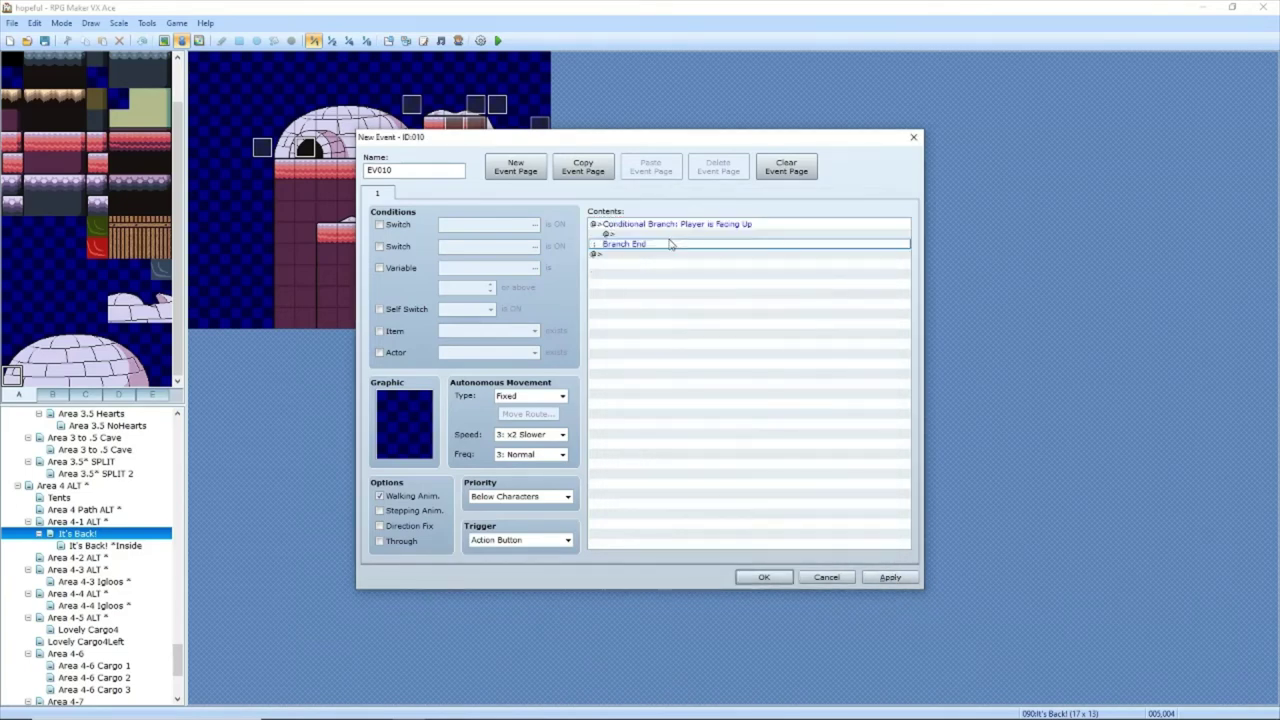
Step: Inside the doorway event's facing-Up branch, add a Transfer Player command with direction Down and fade None
double_click(675, 236)
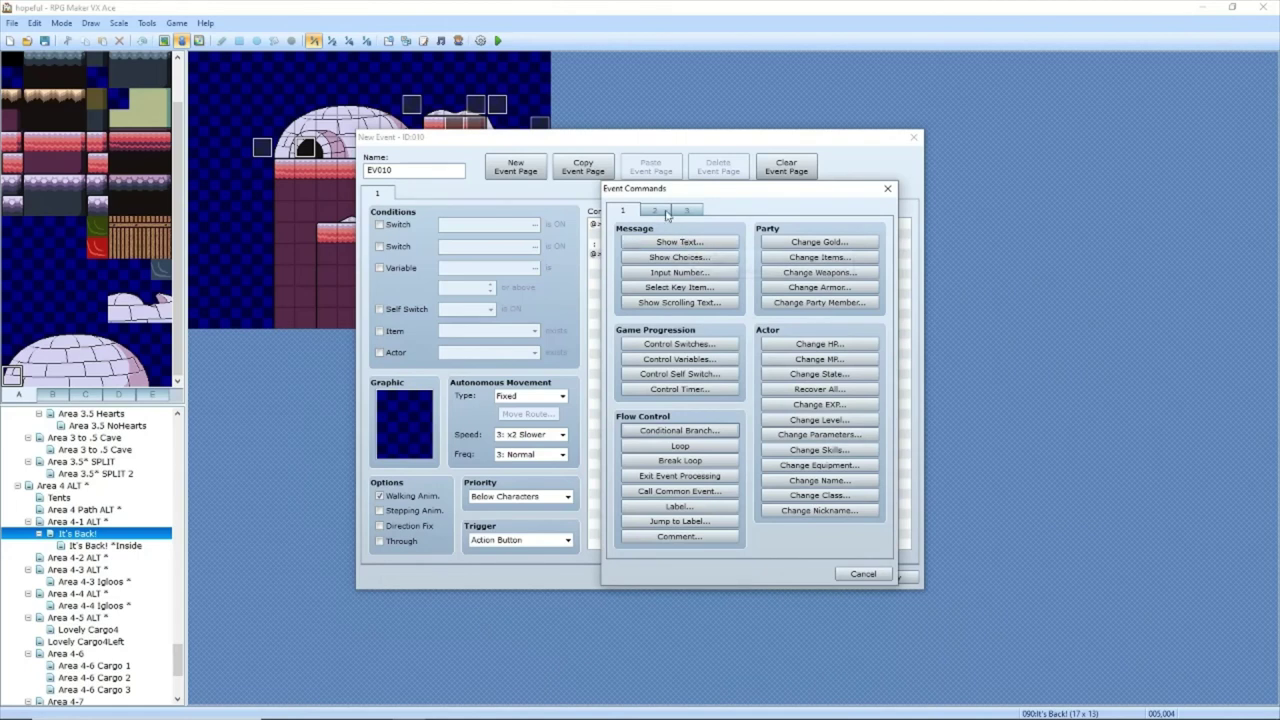
click(660, 210)
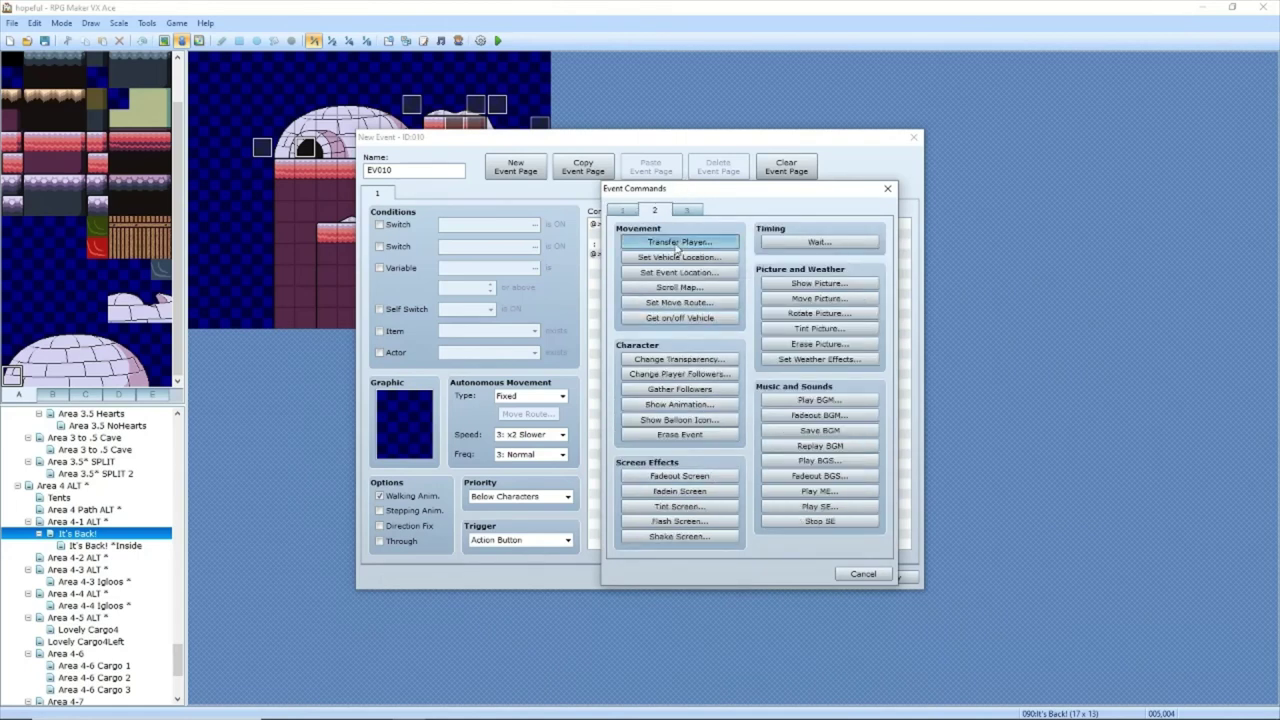
click(680, 242)
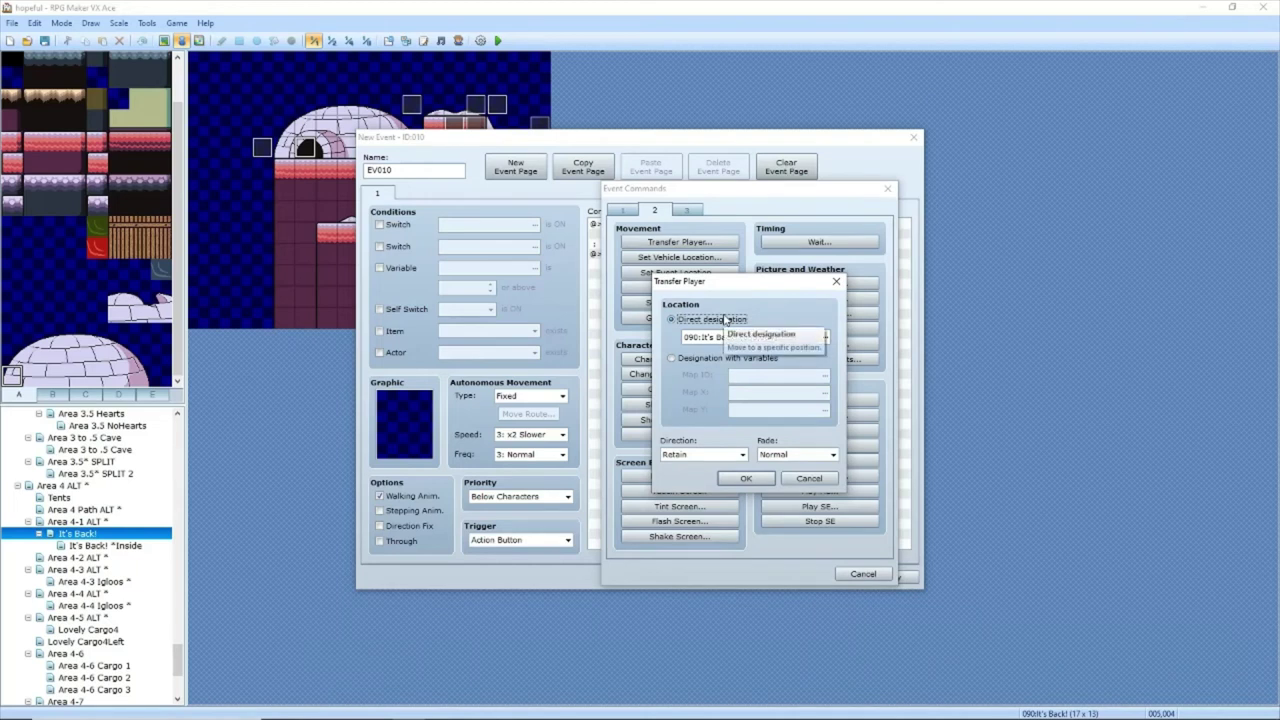
click(815, 457)
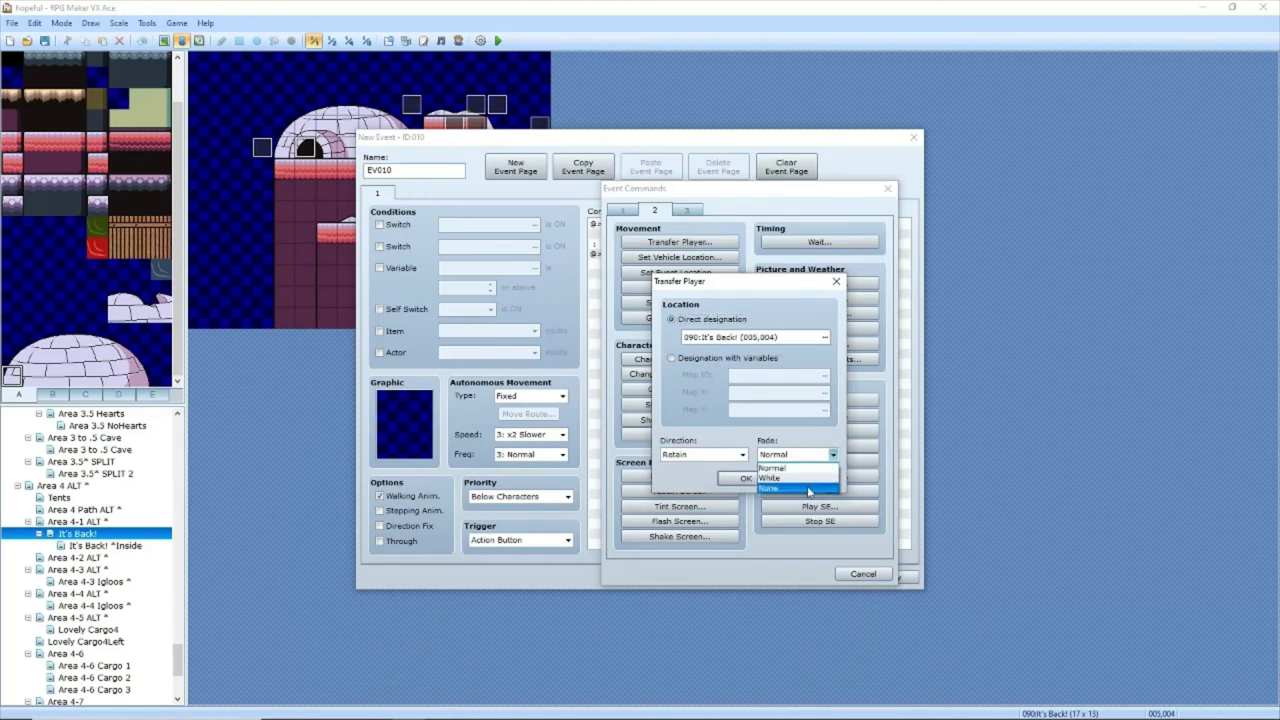
click(809, 489)
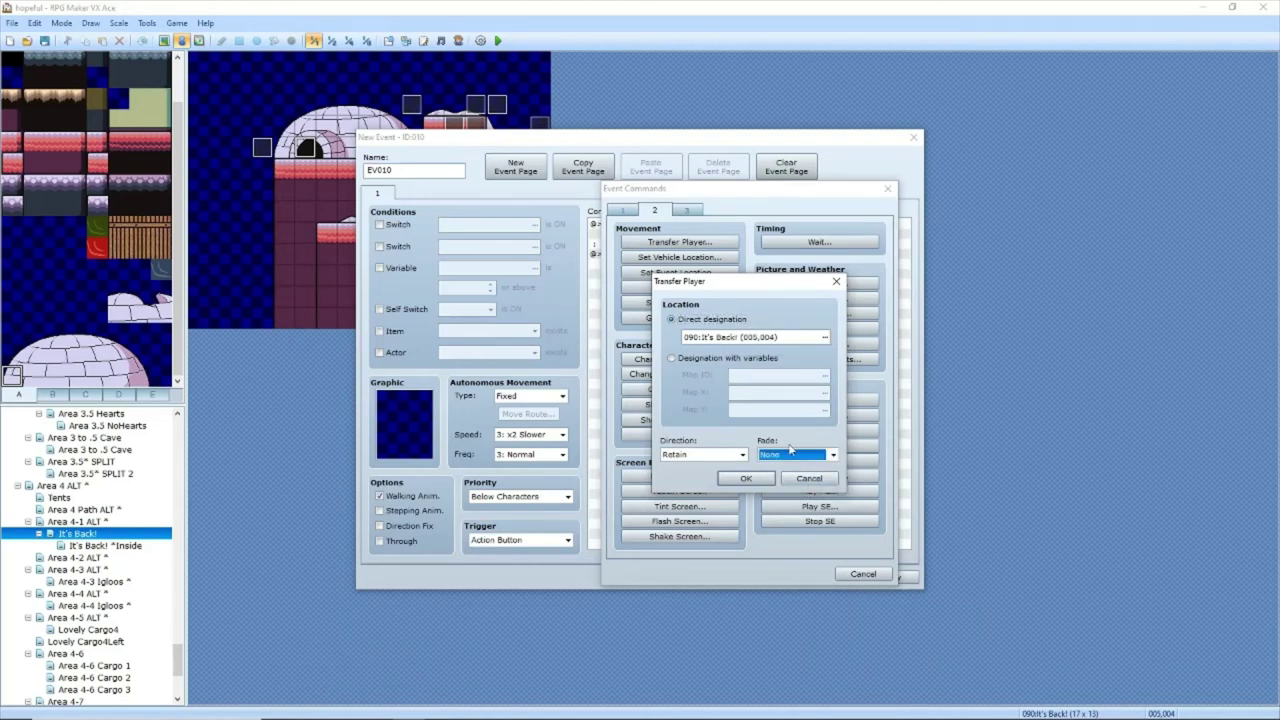
click(727, 456)
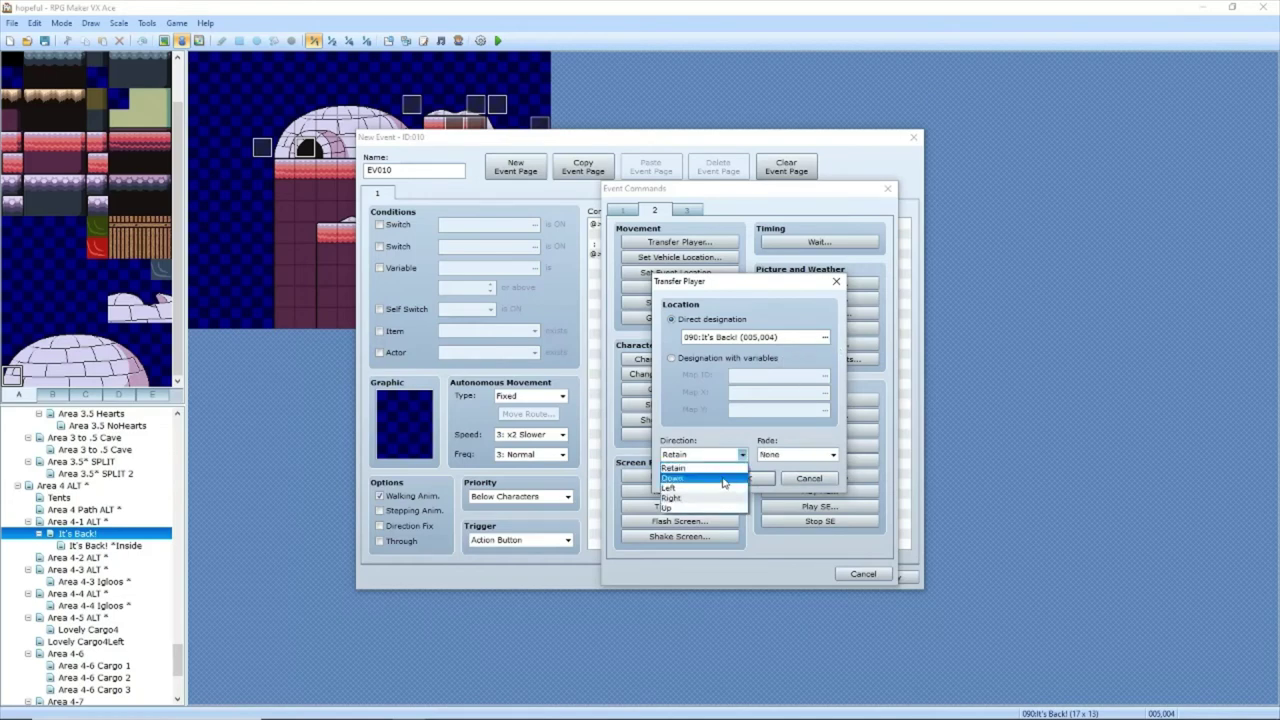
click(723, 479)
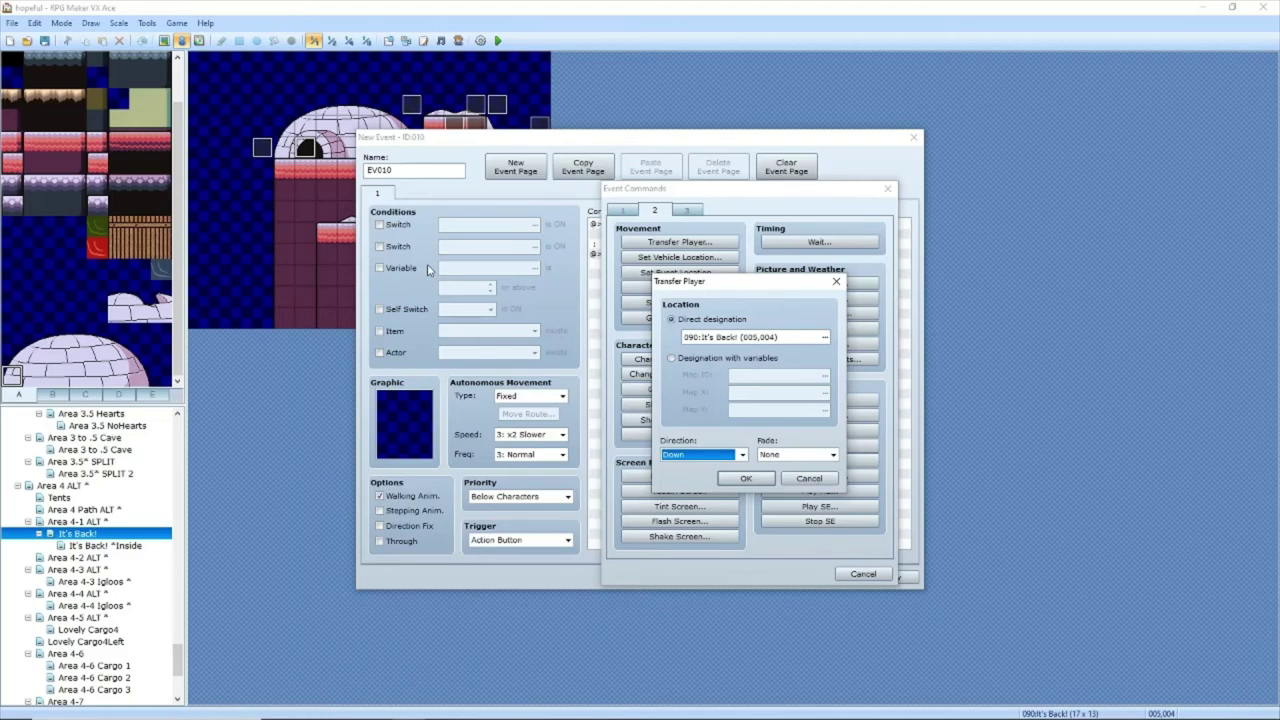
click(745, 478)
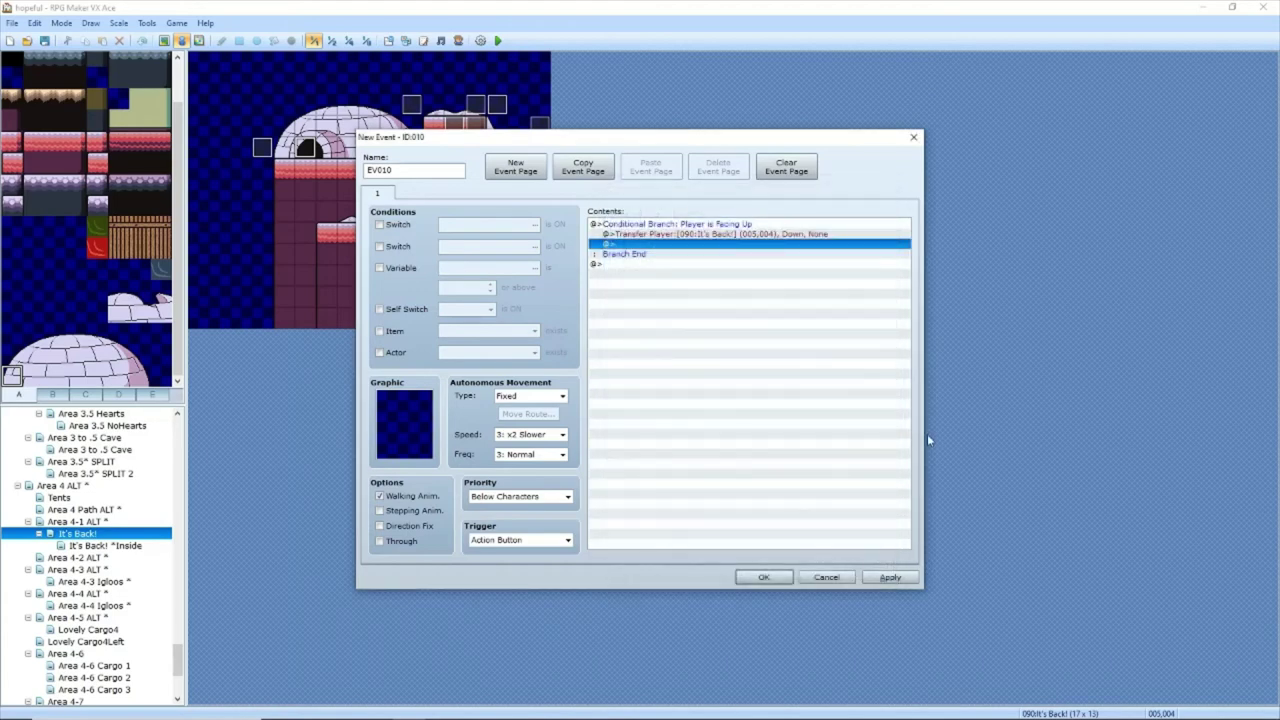
Step: Set the transfer's destination to the doorway light at (005,004) in It's Back! *Inside and save the event
double_click(770, 234)
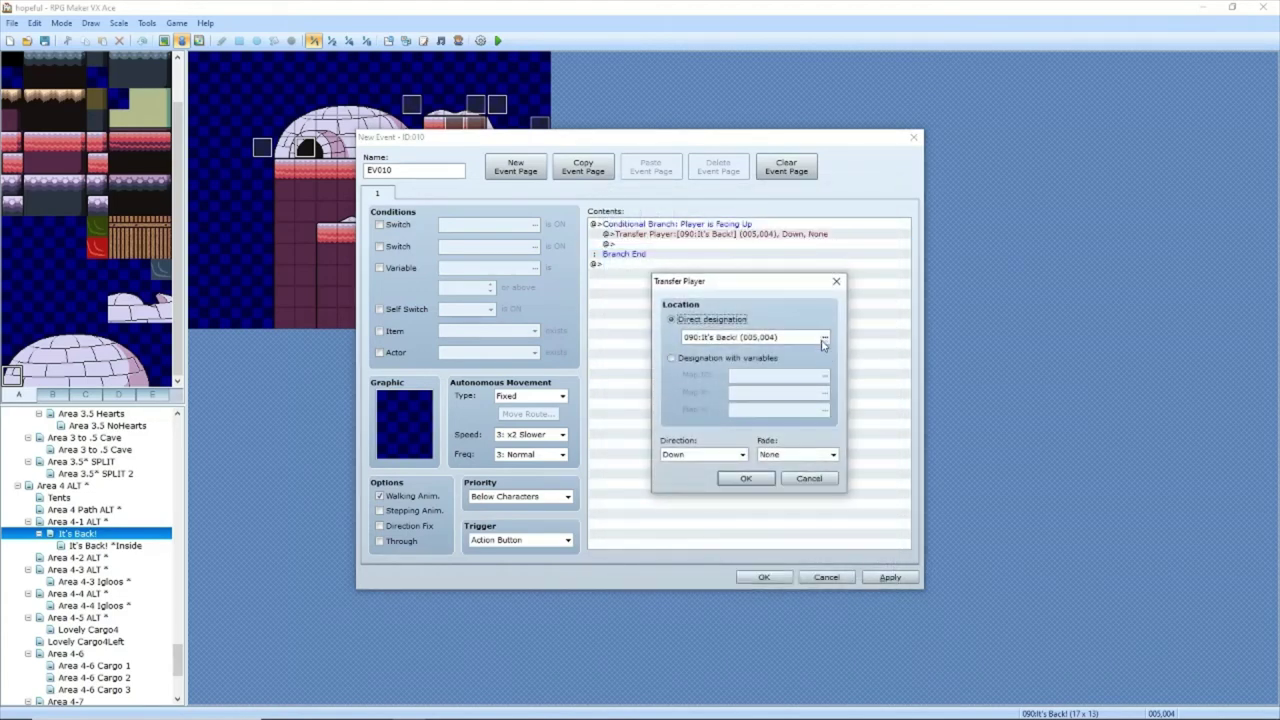
click(823, 340)
click(530, 566)
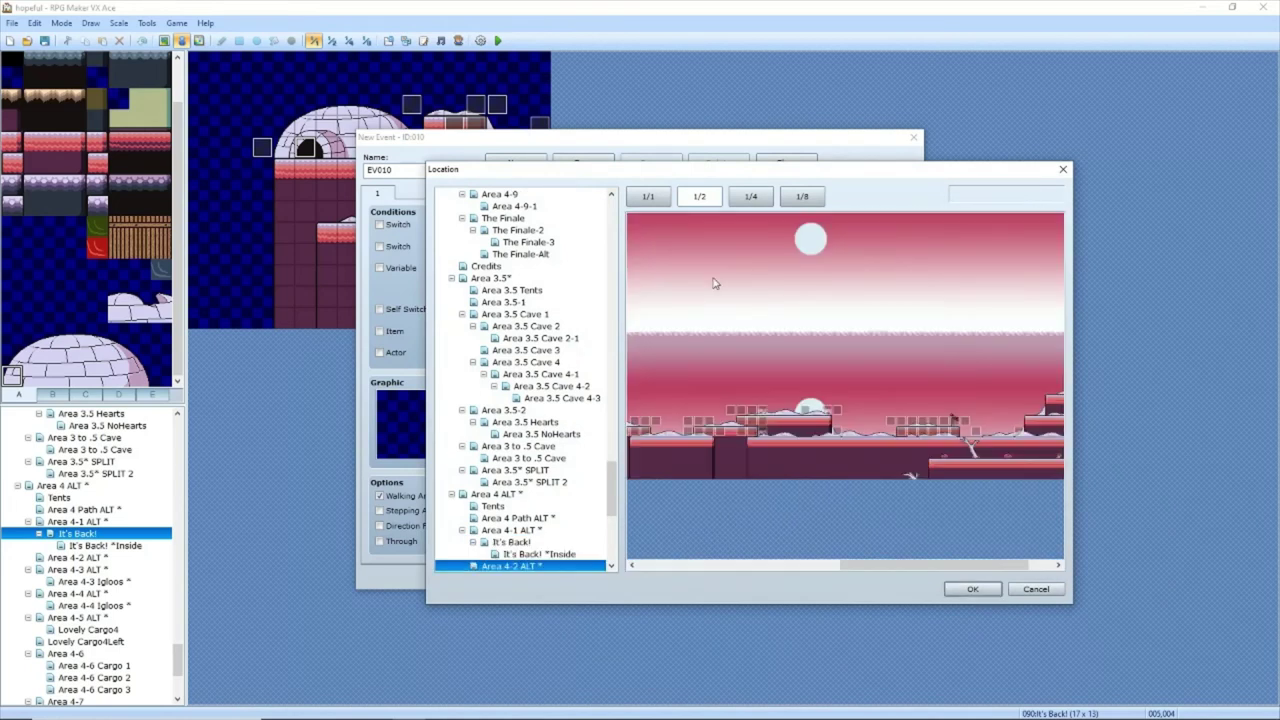
click(685, 262)
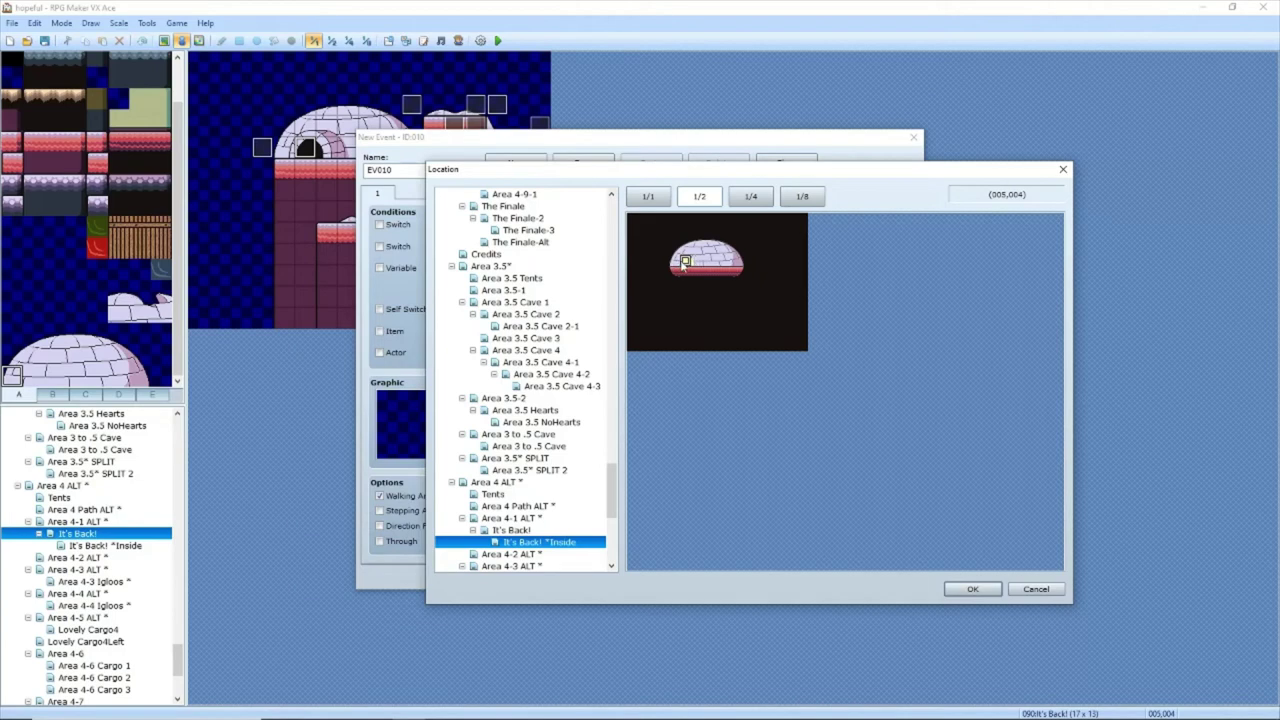
double_click(685, 262)
click(747, 486)
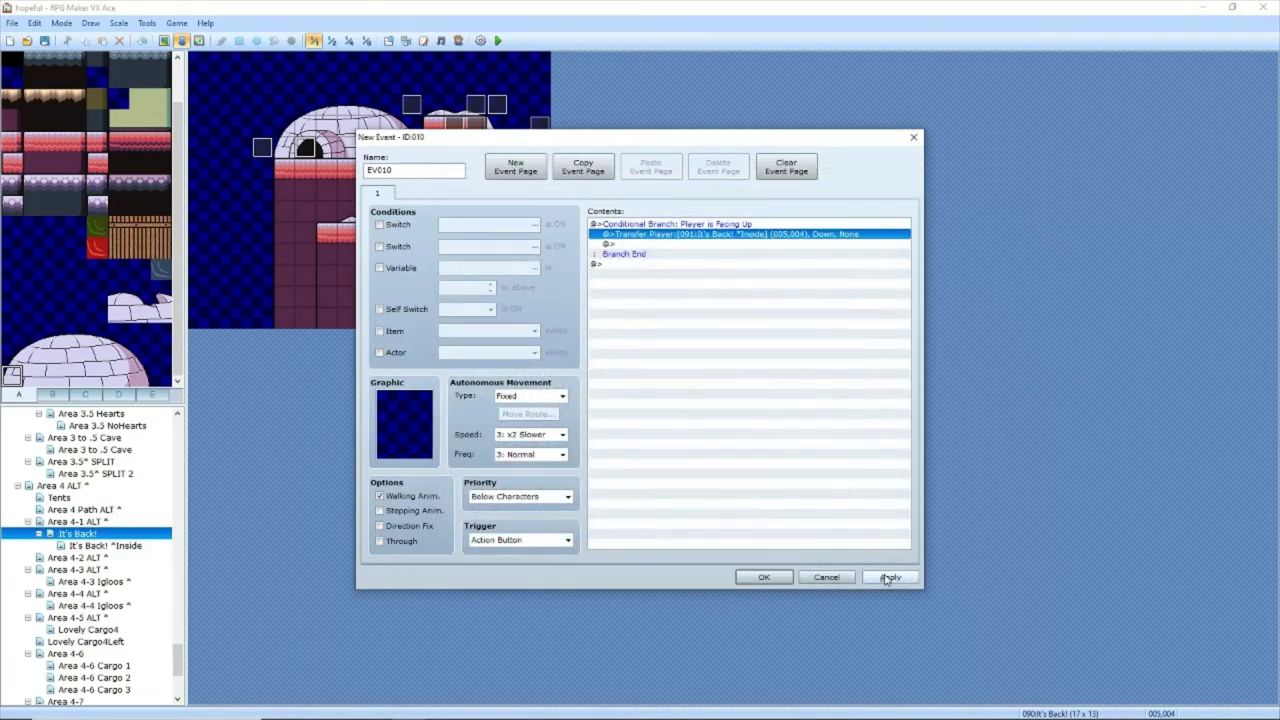
click(887, 578)
click(768, 578)
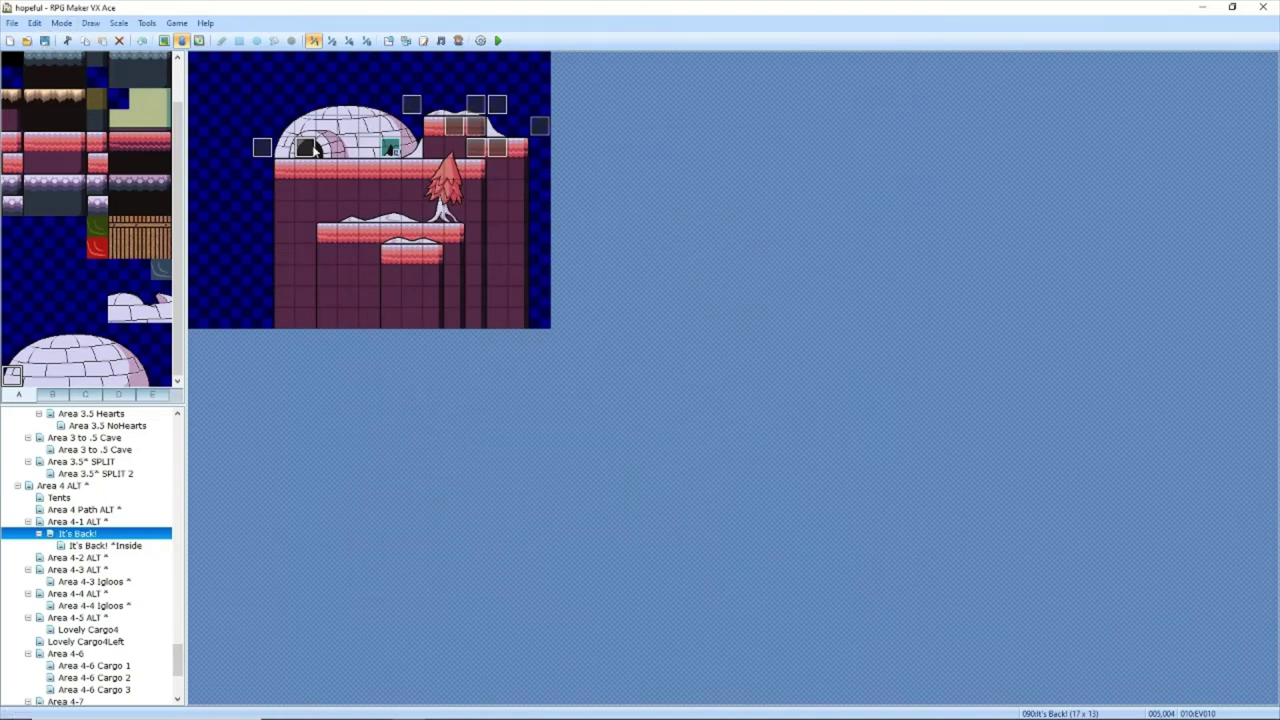
Step: Copy the doorway event onto the light at (005,004) in It's Back! *Inside and set its transfer destination to It's Back! (005,004)
click(114, 546)
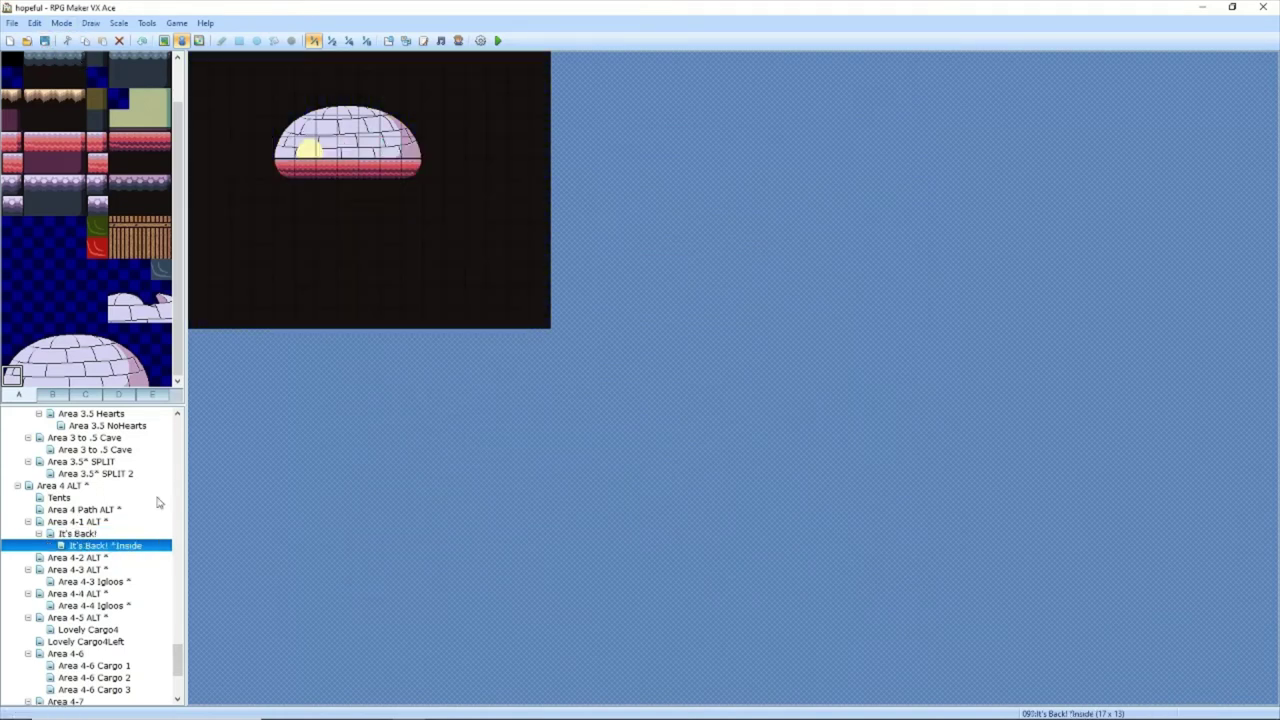
click(306, 149)
double_click(306, 149)
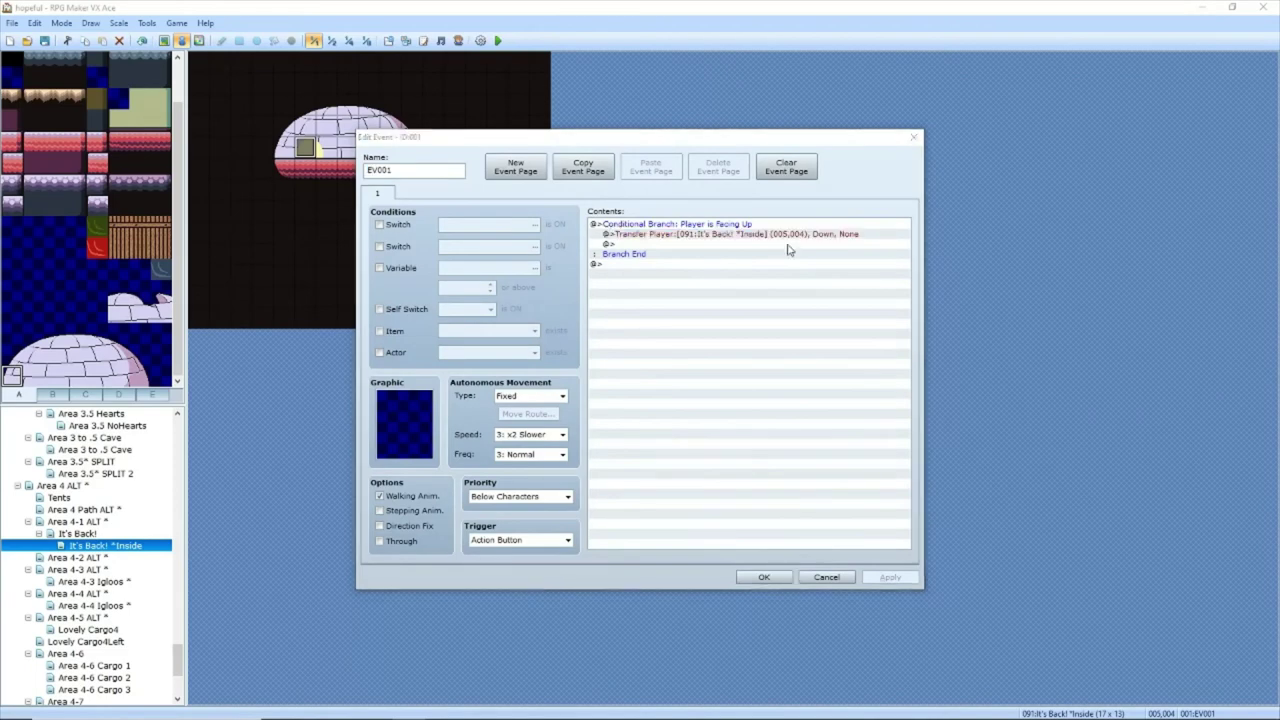
double_click(789, 236)
click(824, 338)
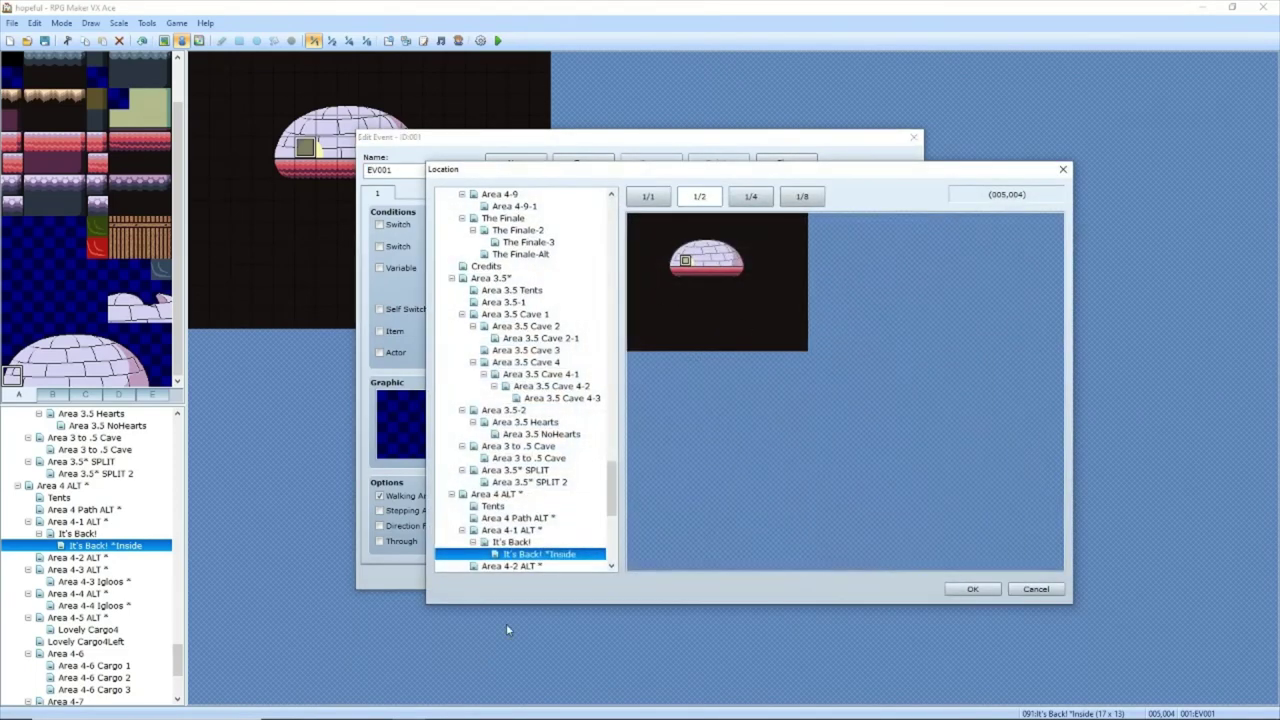
click(513, 542)
double_click(688, 263)
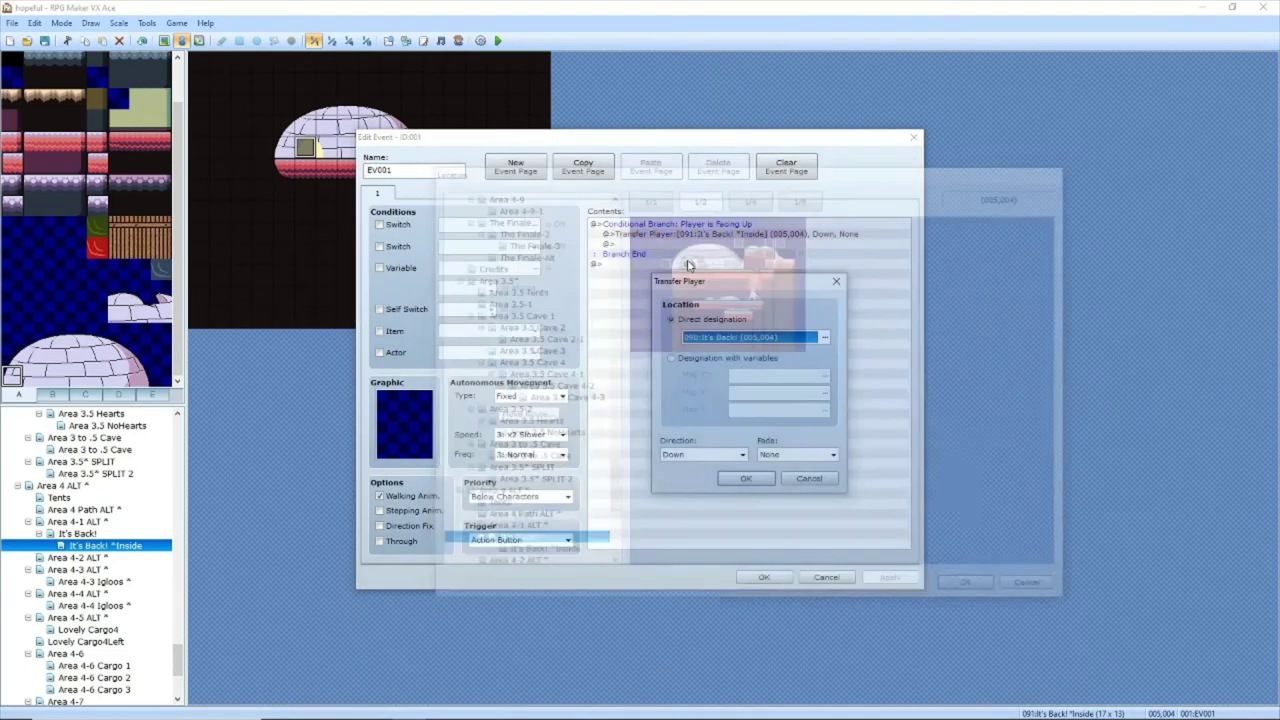
click(746, 478)
click(890, 577)
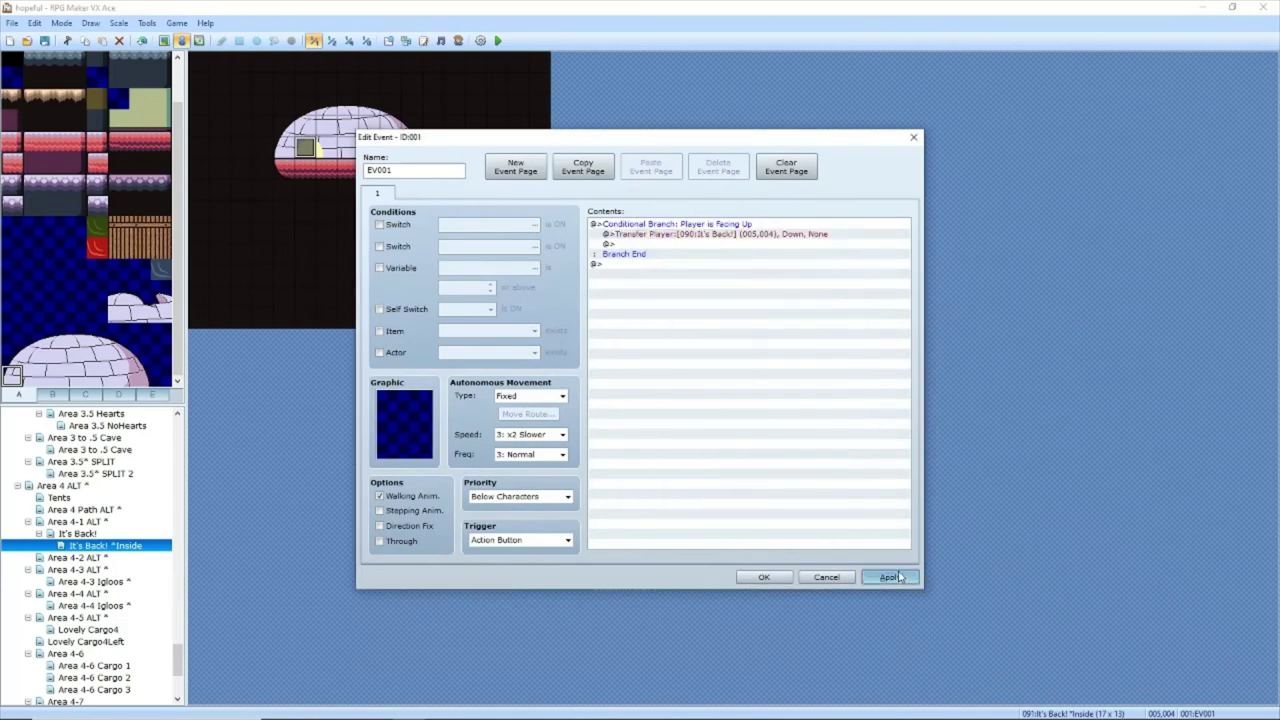
click(763, 577)
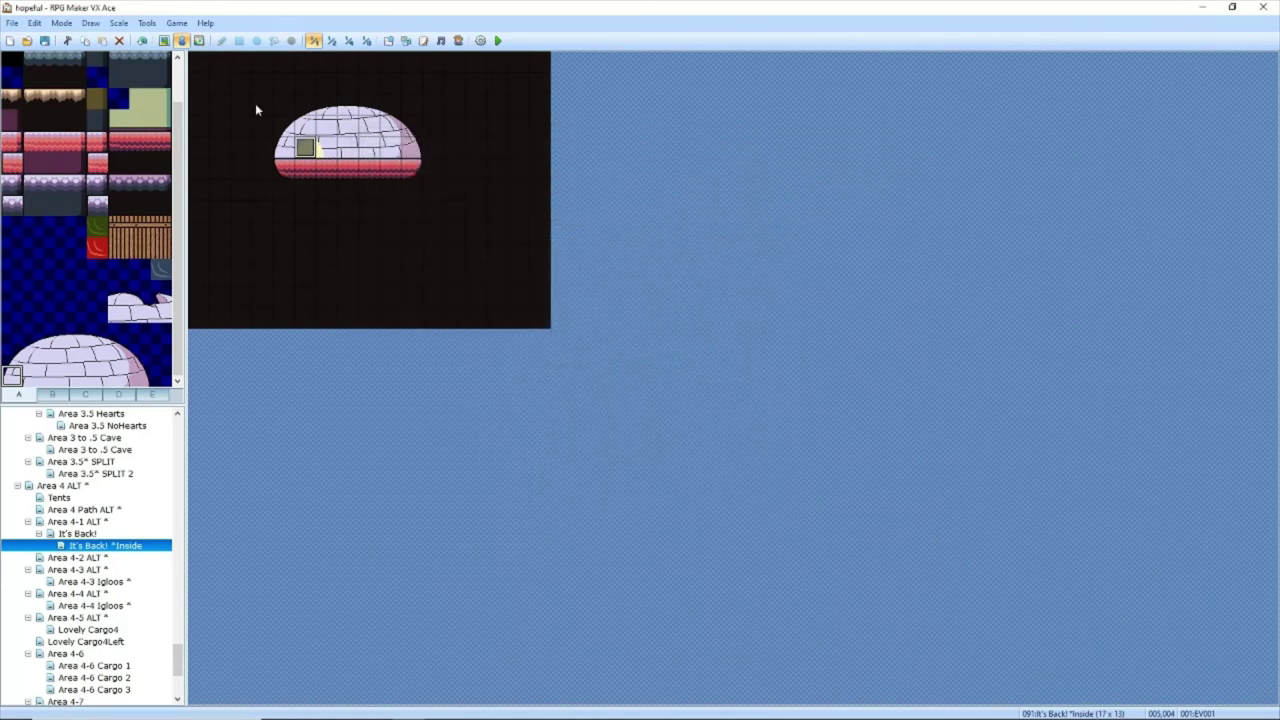
Step: Paste a copy of the exit event at (006,004) in It's Back! *Inside and set its transfer destination to It's Back! (006,004)
double_click(326, 150)
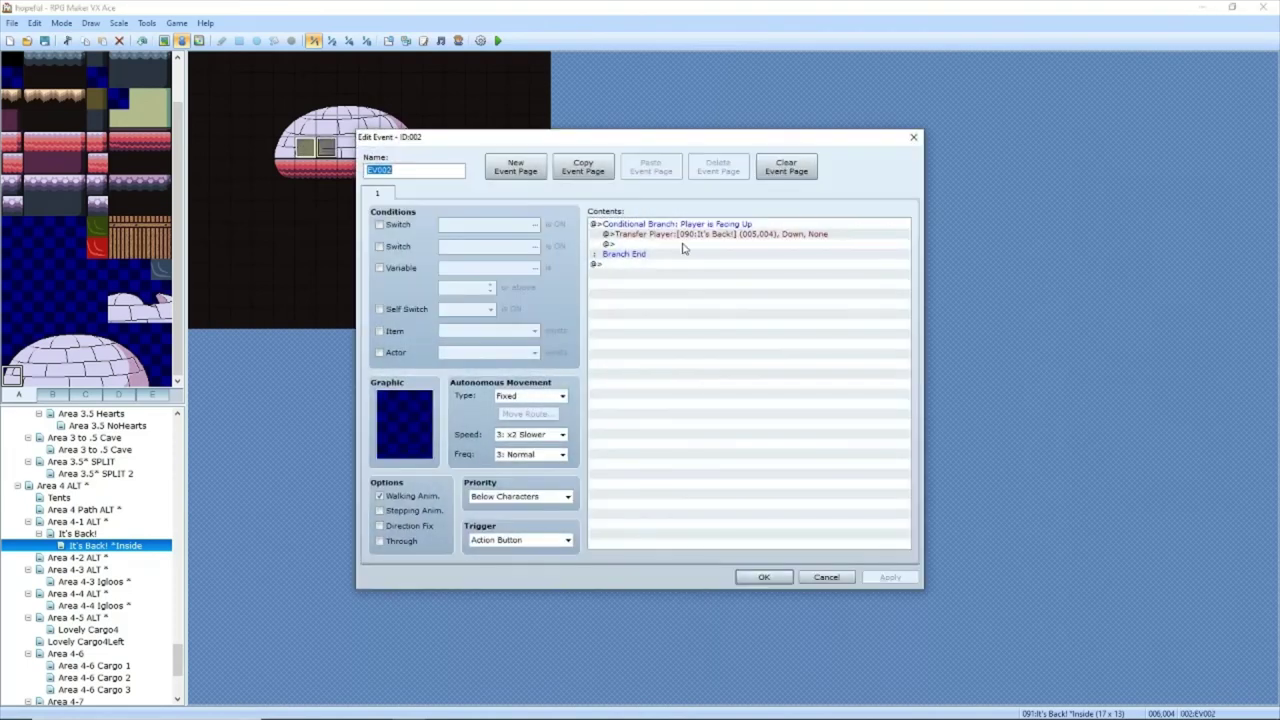
double_click(683, 235)
click(757, 340)
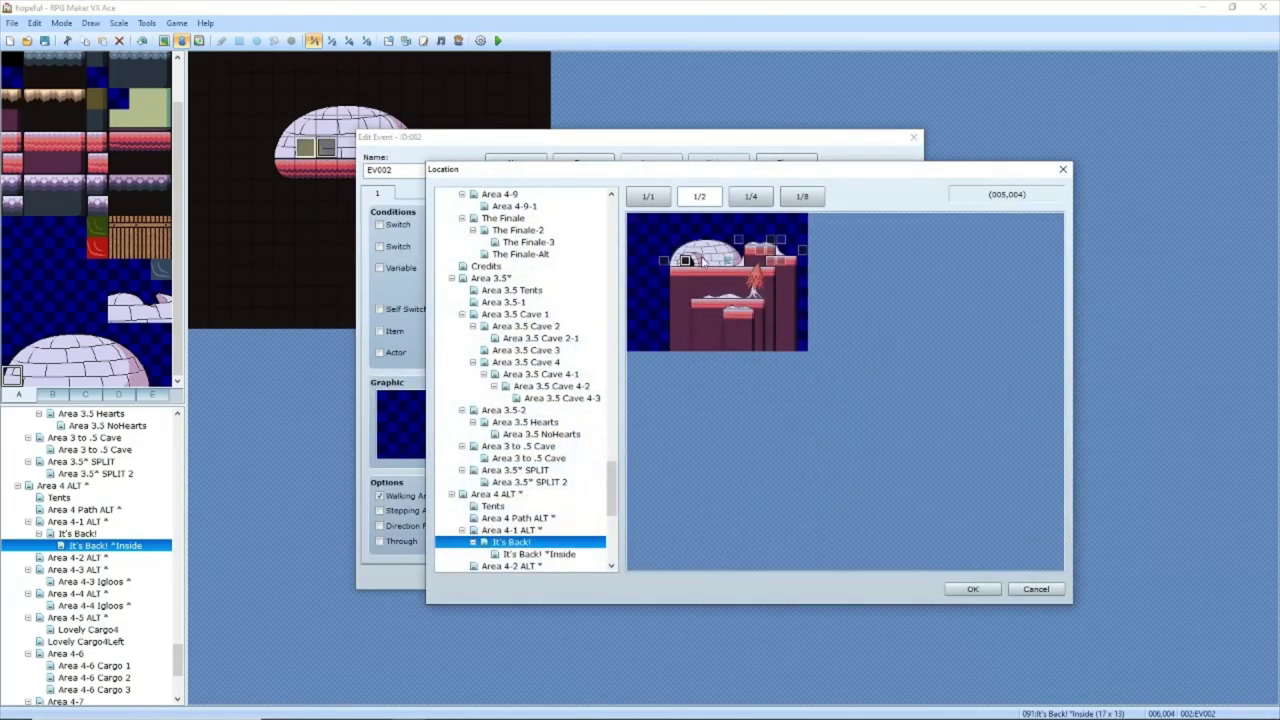
double_click(697, 265)
click(746, 471)
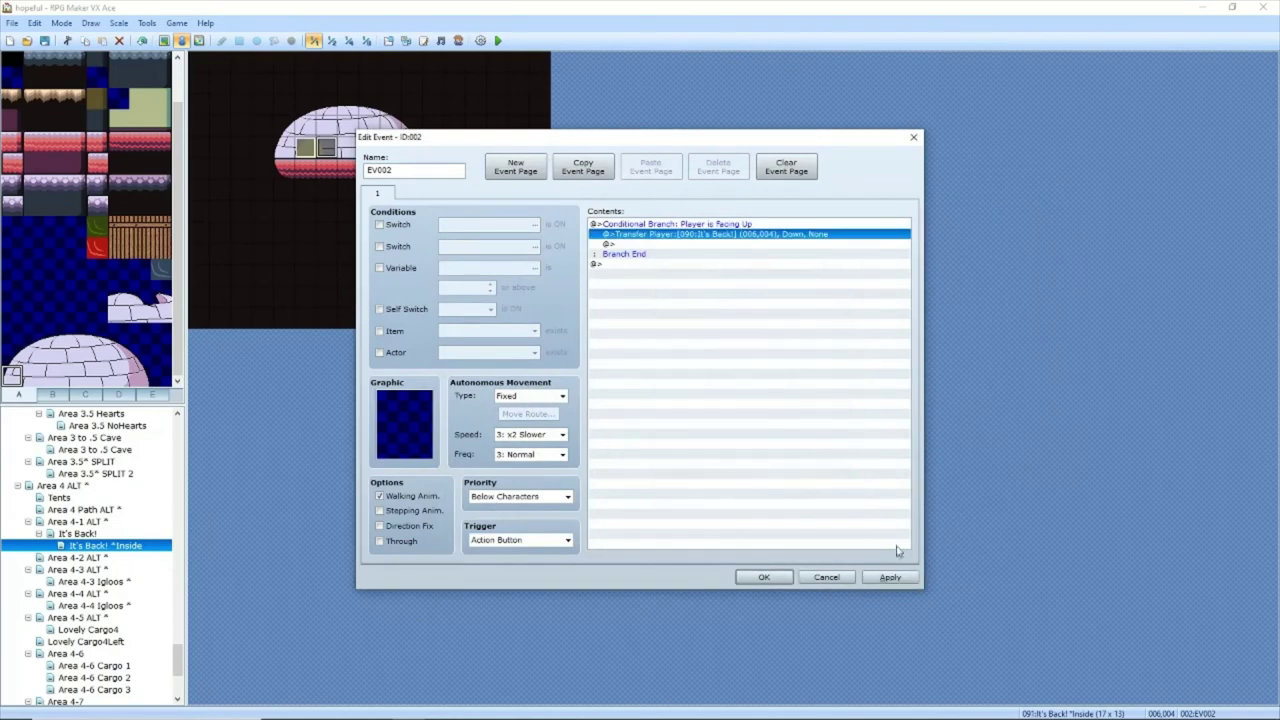
click(889, 577)
click(763, 577)
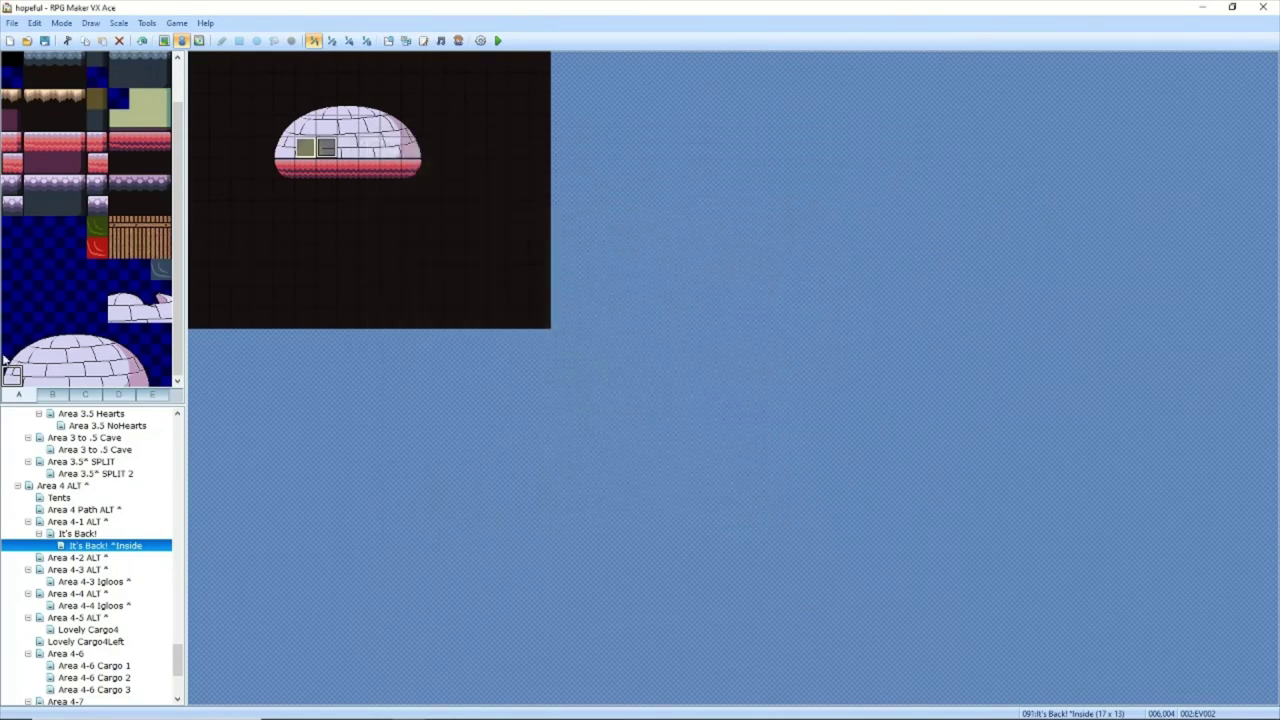
Step: In It's Back!, paste a copy of the doorway event at (006,004) and set its transfer destination to It's Back! *Inside (006,004)
click(80, 533)
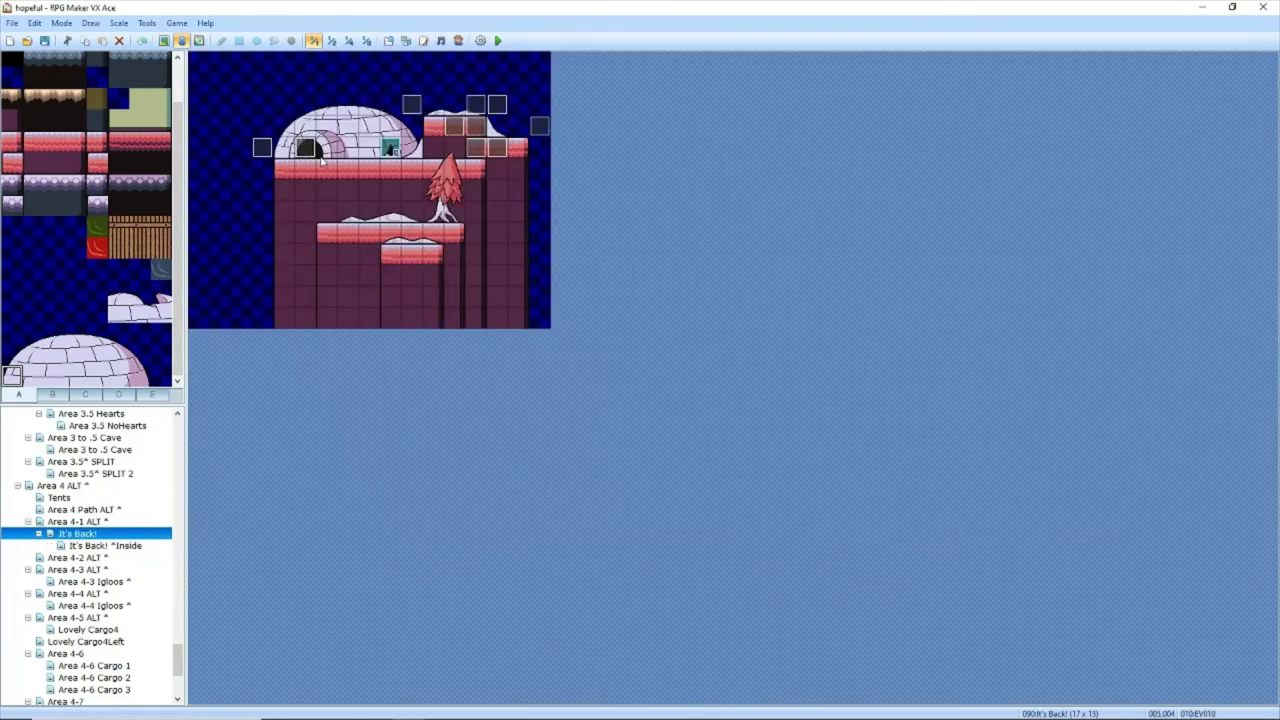
double_click(328, 152)
double_click(725, 236)
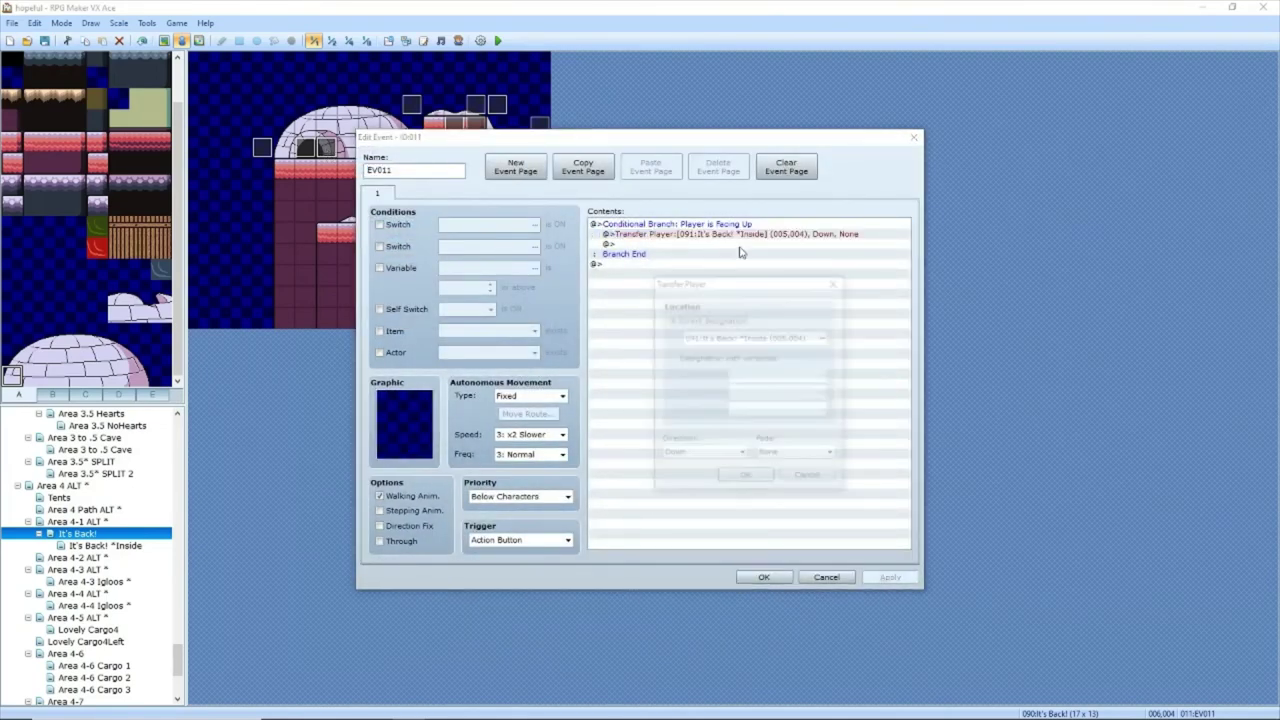
click(745, 336)
double_click(702, 264)
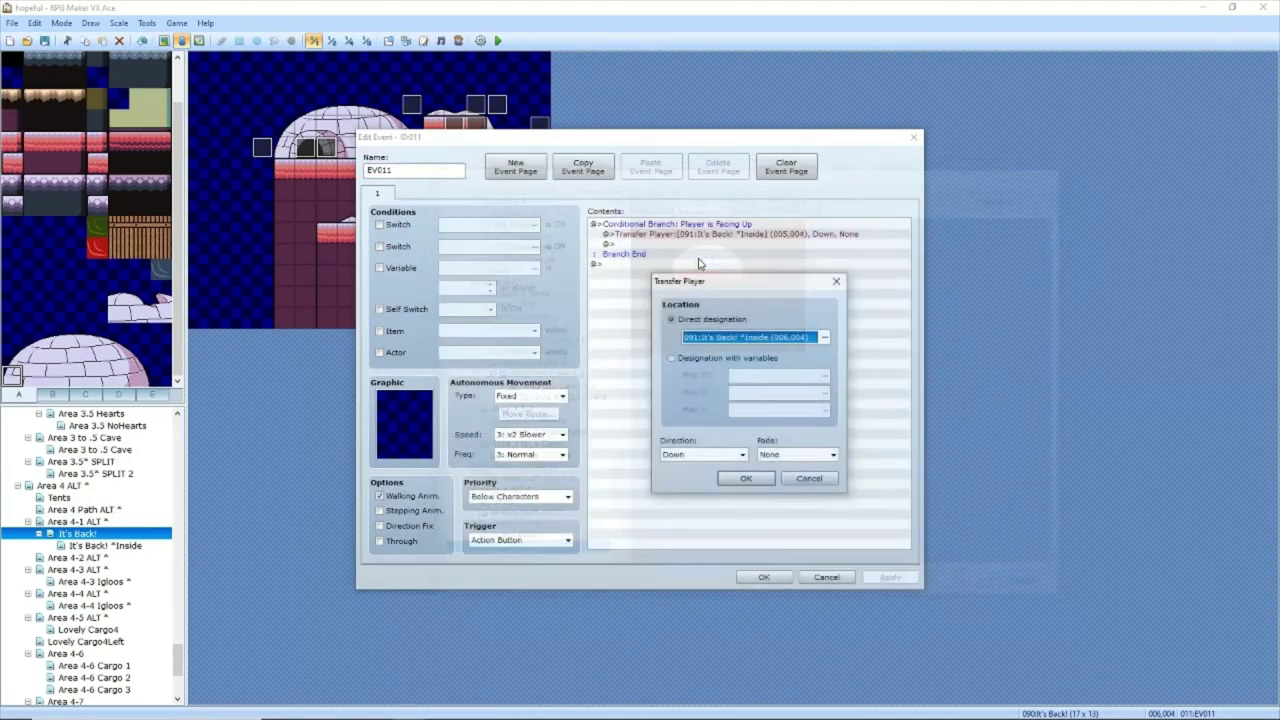
click(746, 480)
click(763, 578)
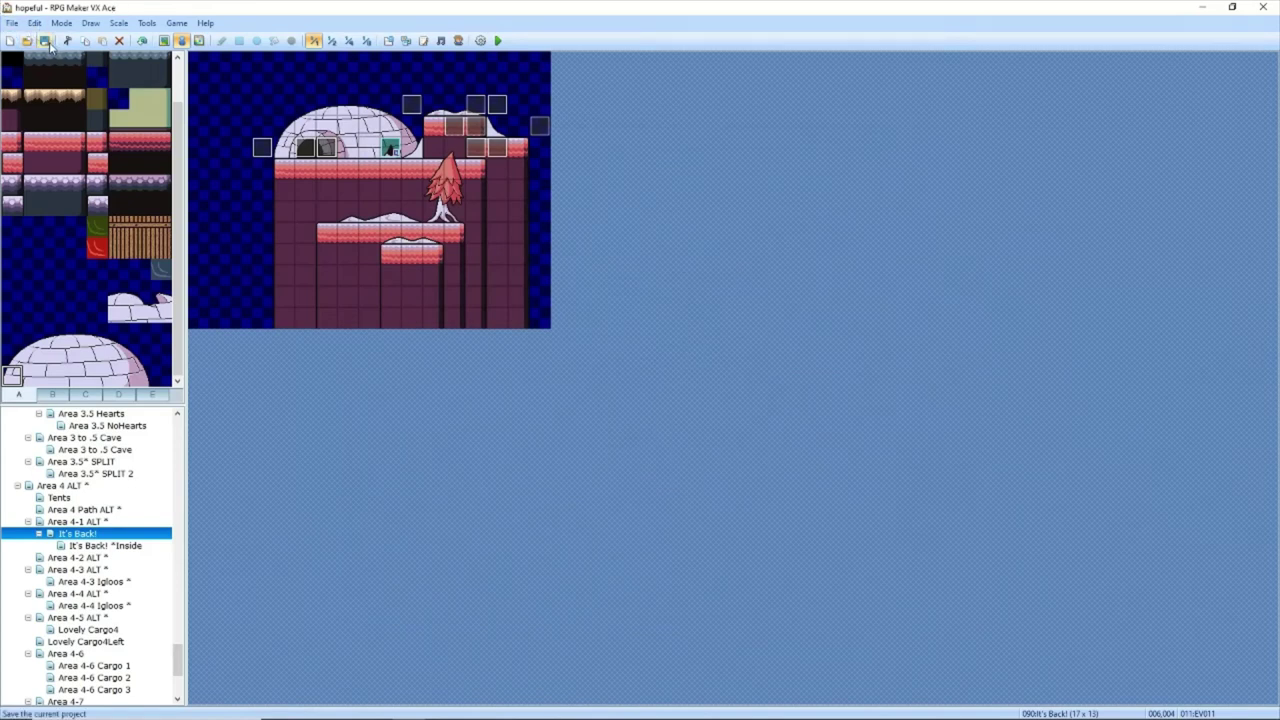
Step: Start a new event at (009,004) in It's Back! *Inside, on the igloo floor
key(Up)
key(Down)
key(Down)
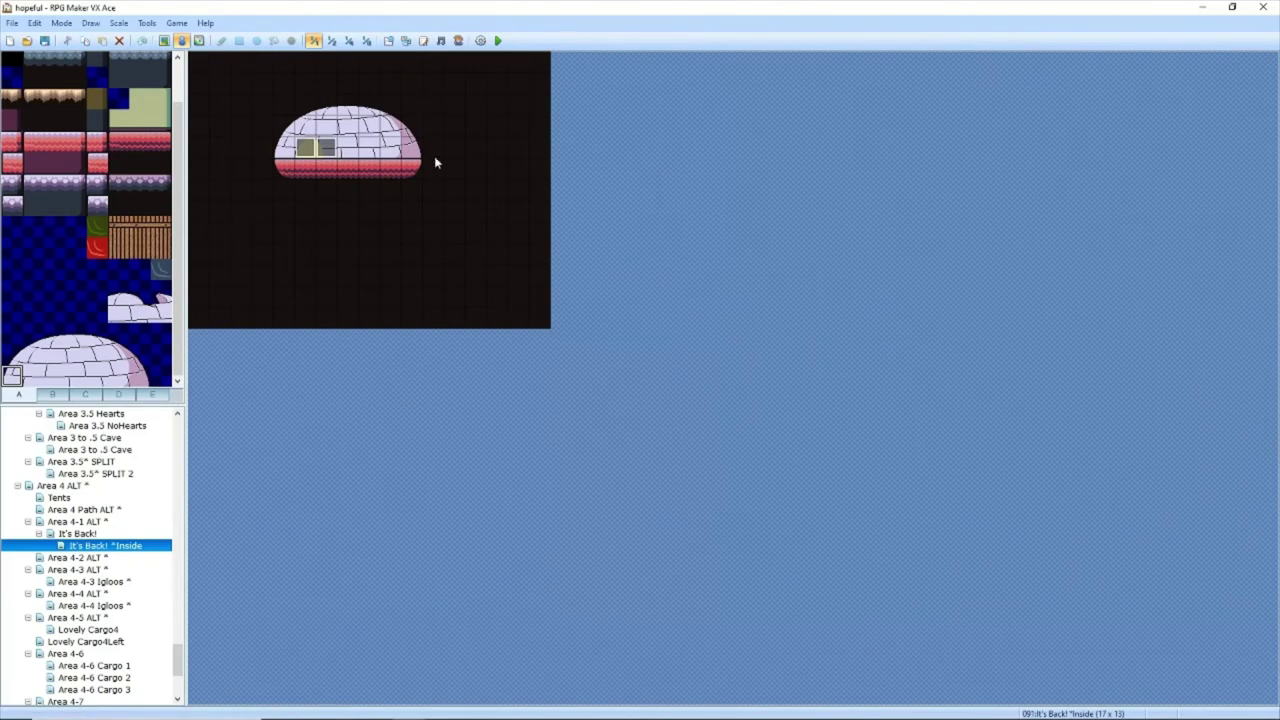
double_click(390, 152)
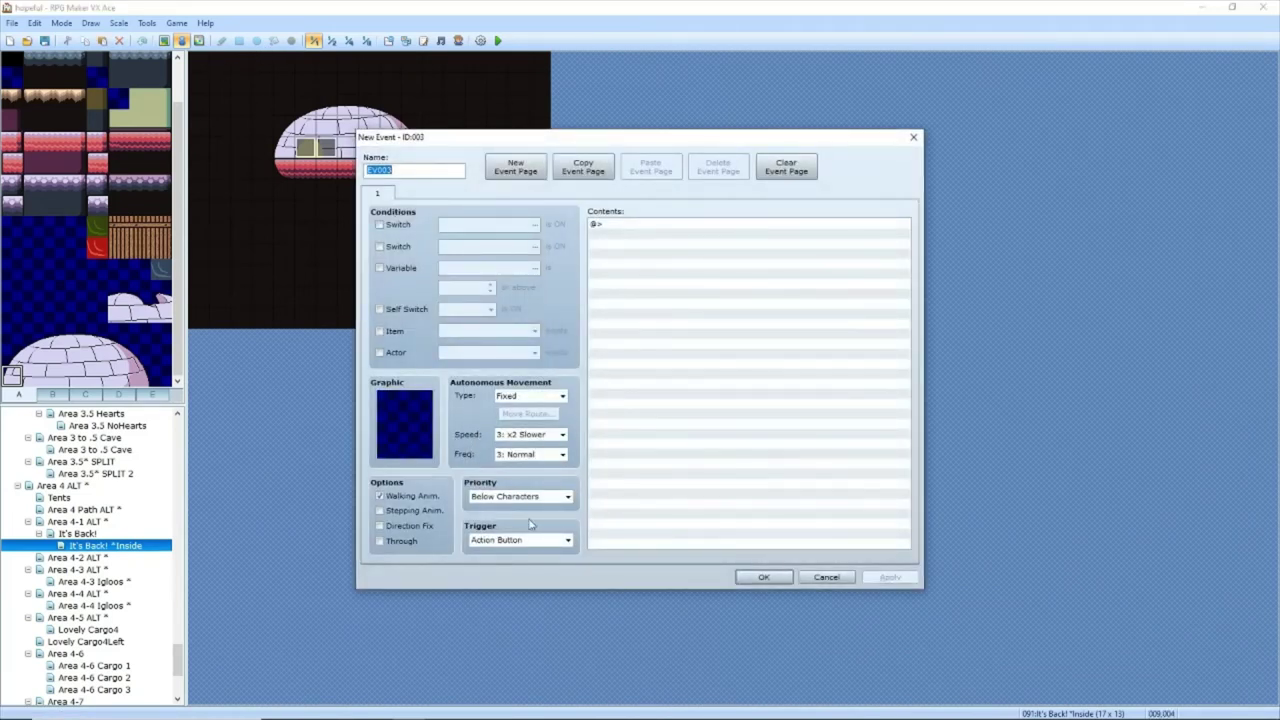
double_click(686, 329)
key(Escape)
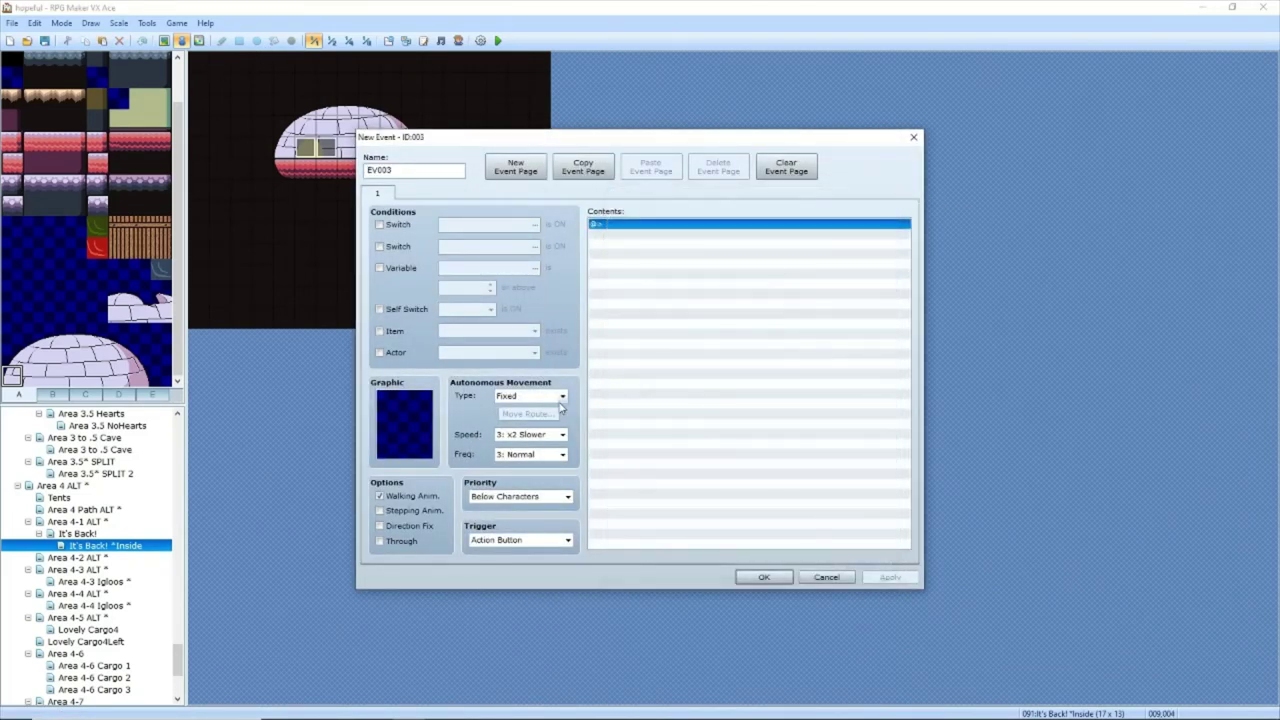
Step: Browse the character sheets for a graphic for the new event at (009,004), from the ppl sheets through to $warzone
double_click(405, 424)
click(460, 312)
click(465, 350)
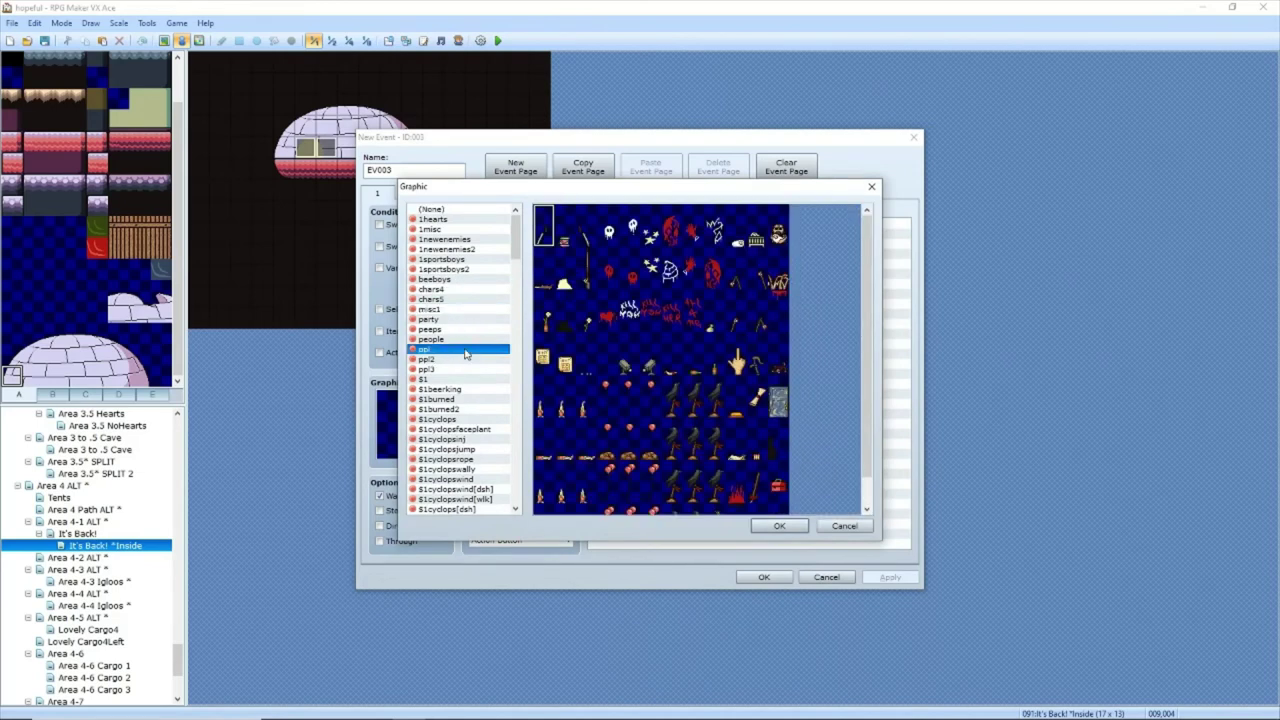
click(453, 340)
key(Up)
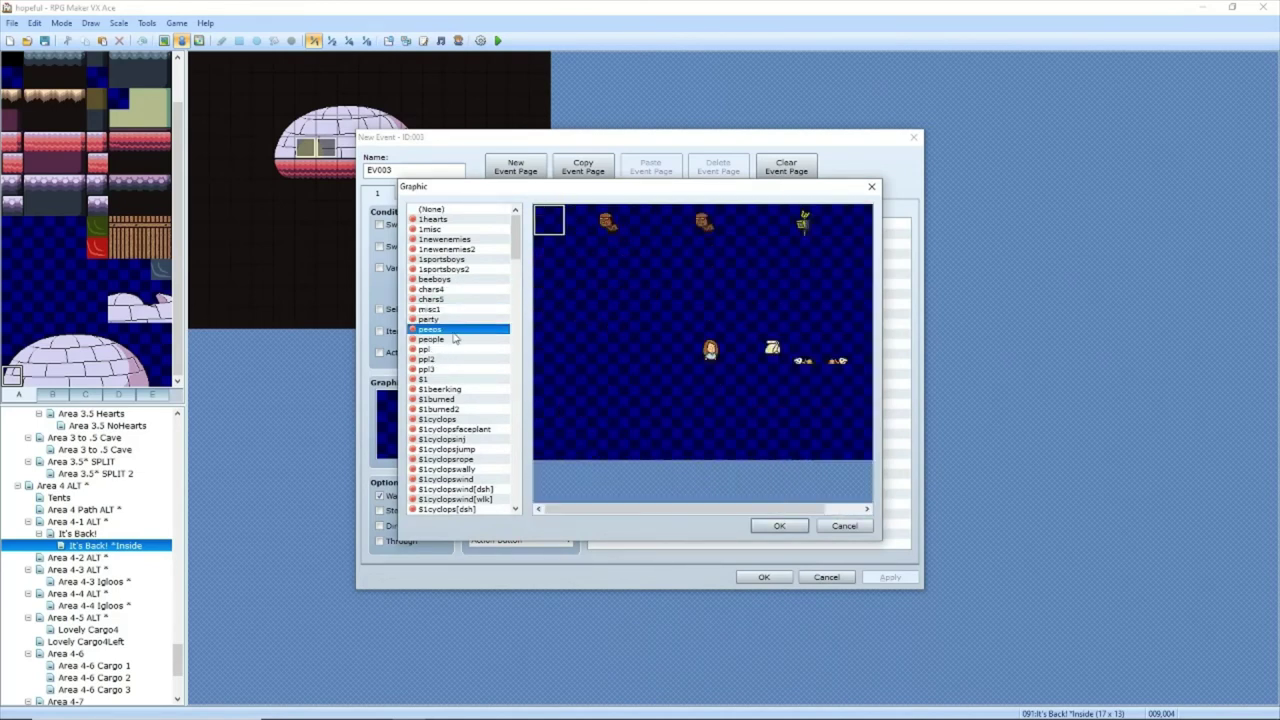
click(459, 369)
click(461, 391)
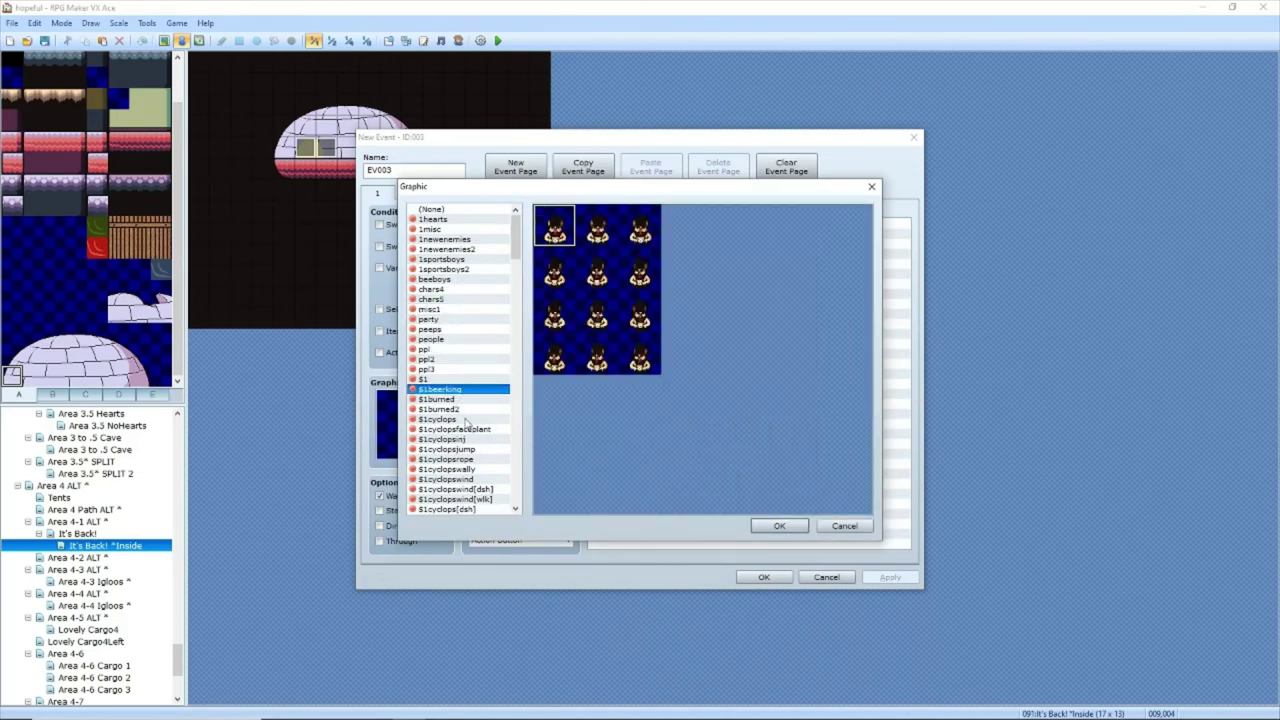
click(465, 422)
click(468, 439)
scroll(475, 420, down, 5)
click(478, 406)
scroll(478, 400, down, 1)
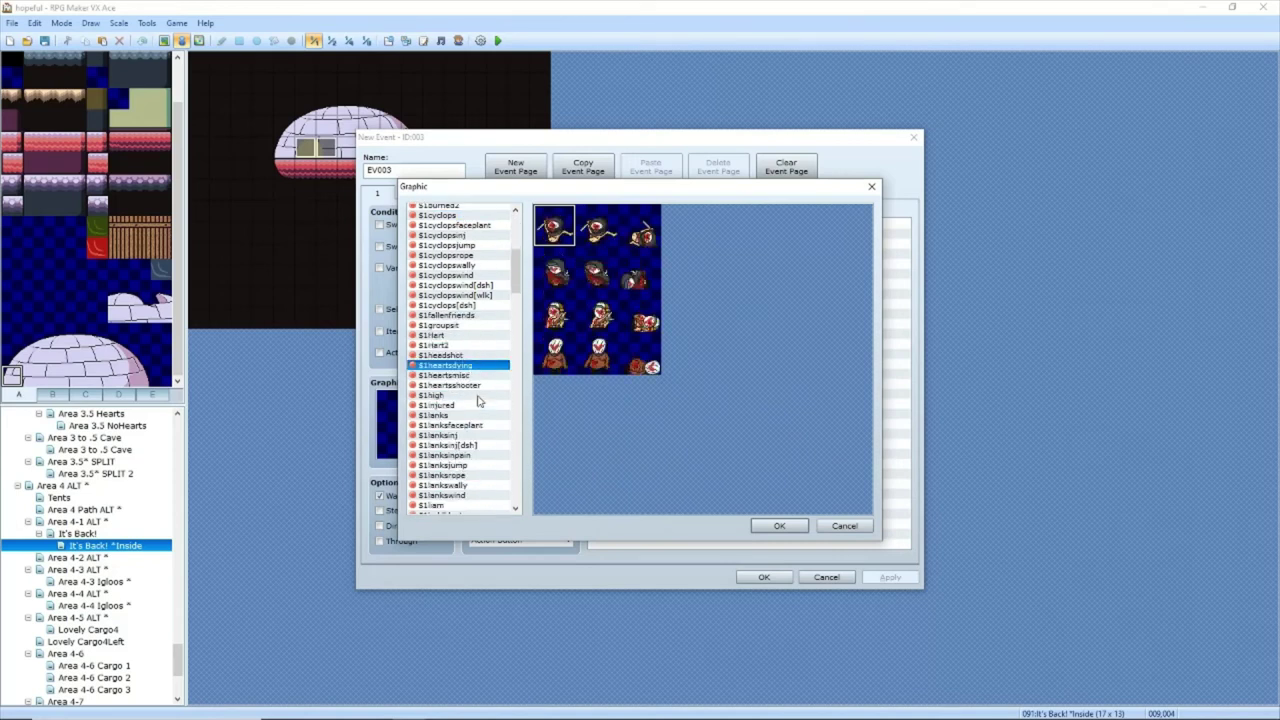
scroll(478, 400, down, 5)
click(479, 391)
scroll(480, 390, down, 4)
click(480, 389)
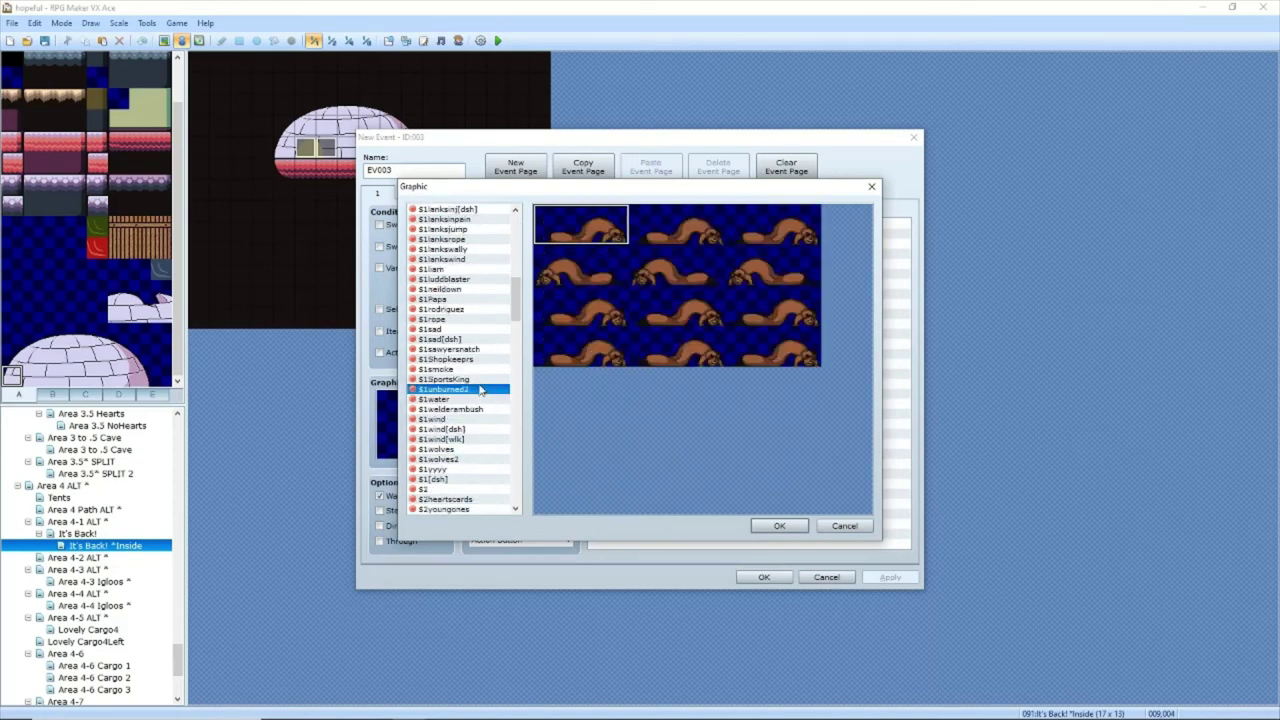
click(478, 359)
click(475, 398)
scroll(476, 390, down, 3)
click(478, 380)
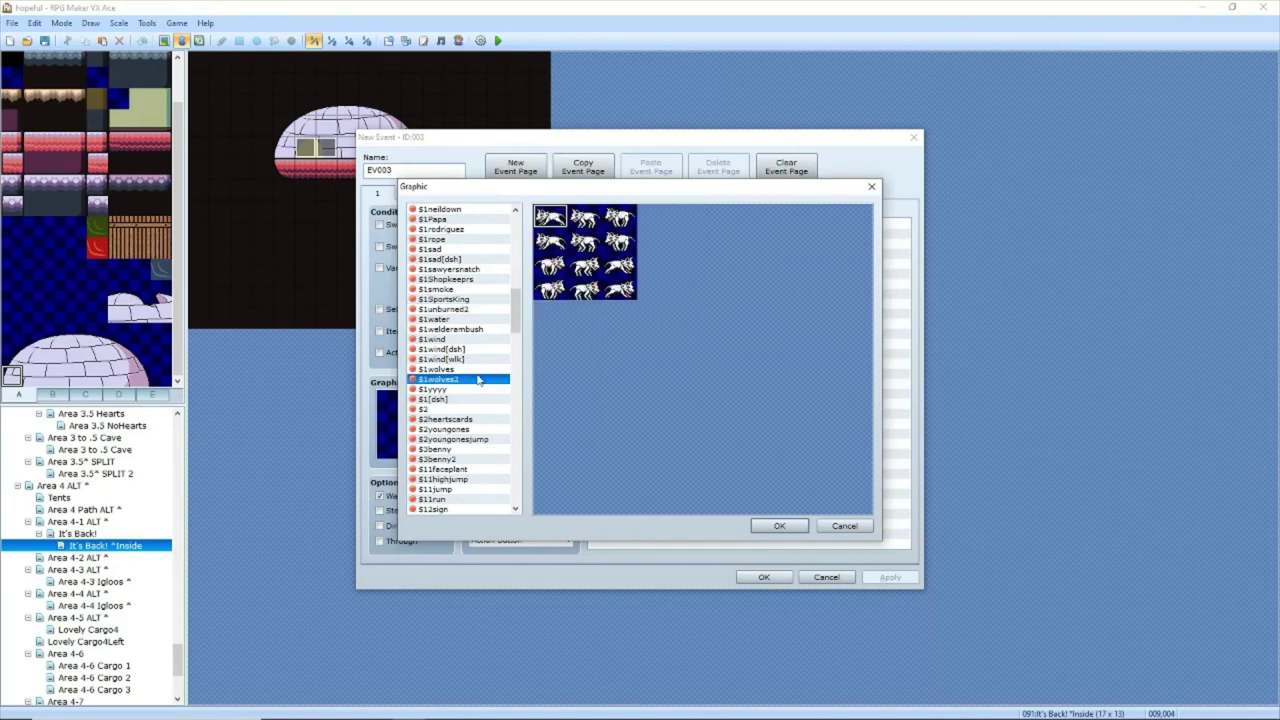
scroll(478, 377, down, 3)
click(470, 320)
click(478, 340)
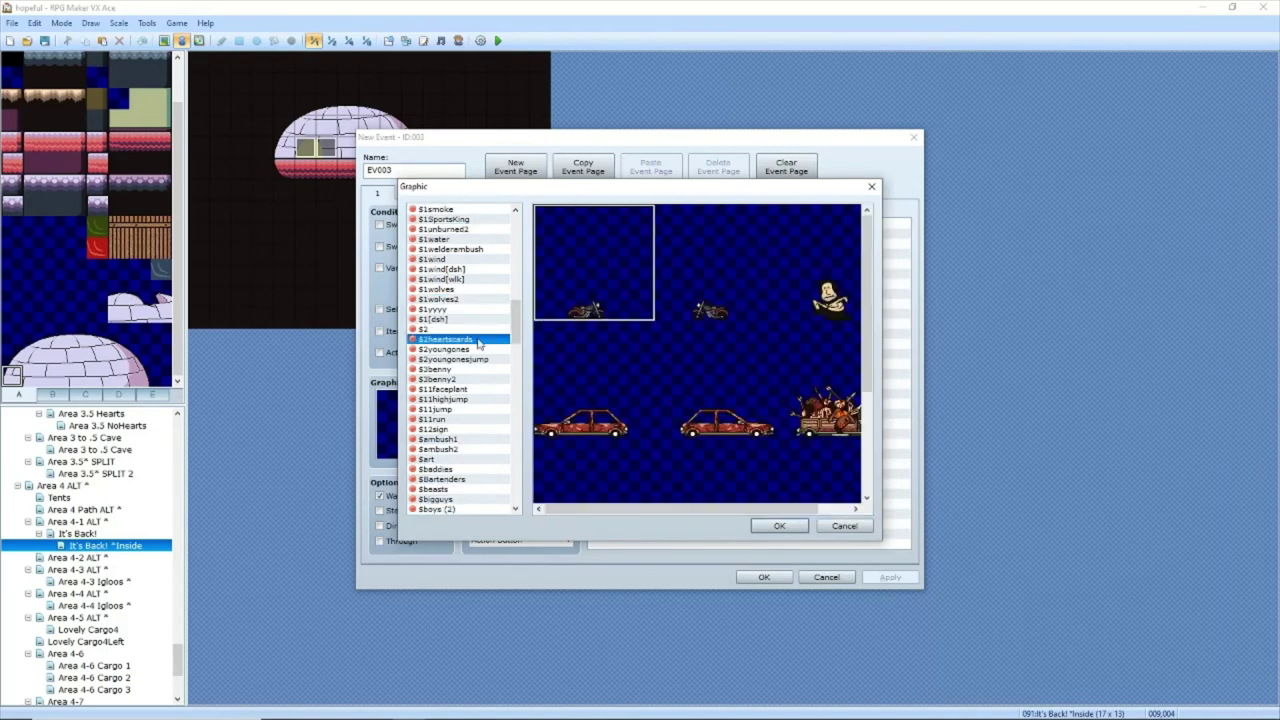
scroll(478, 343, down, 3)
click(478, 338)
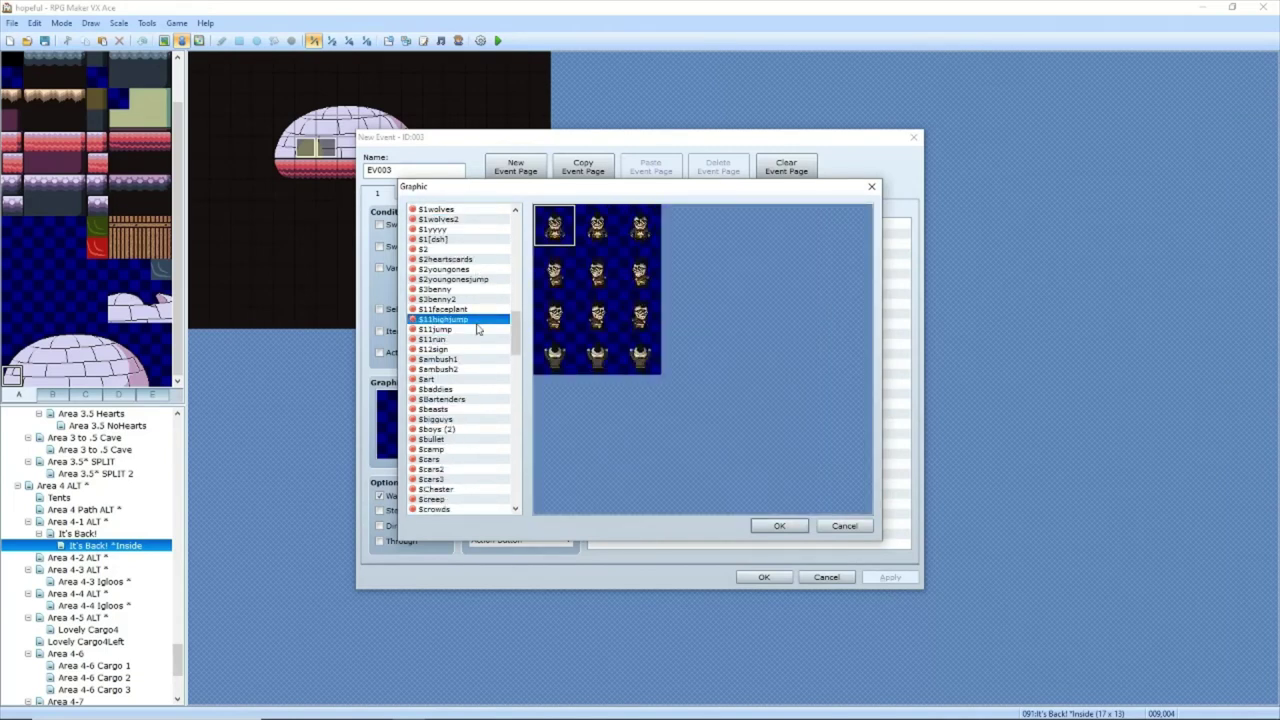
scroll(476, 345, down, 3)
click(475, 340)
click(475, 348)
click(471, 352)
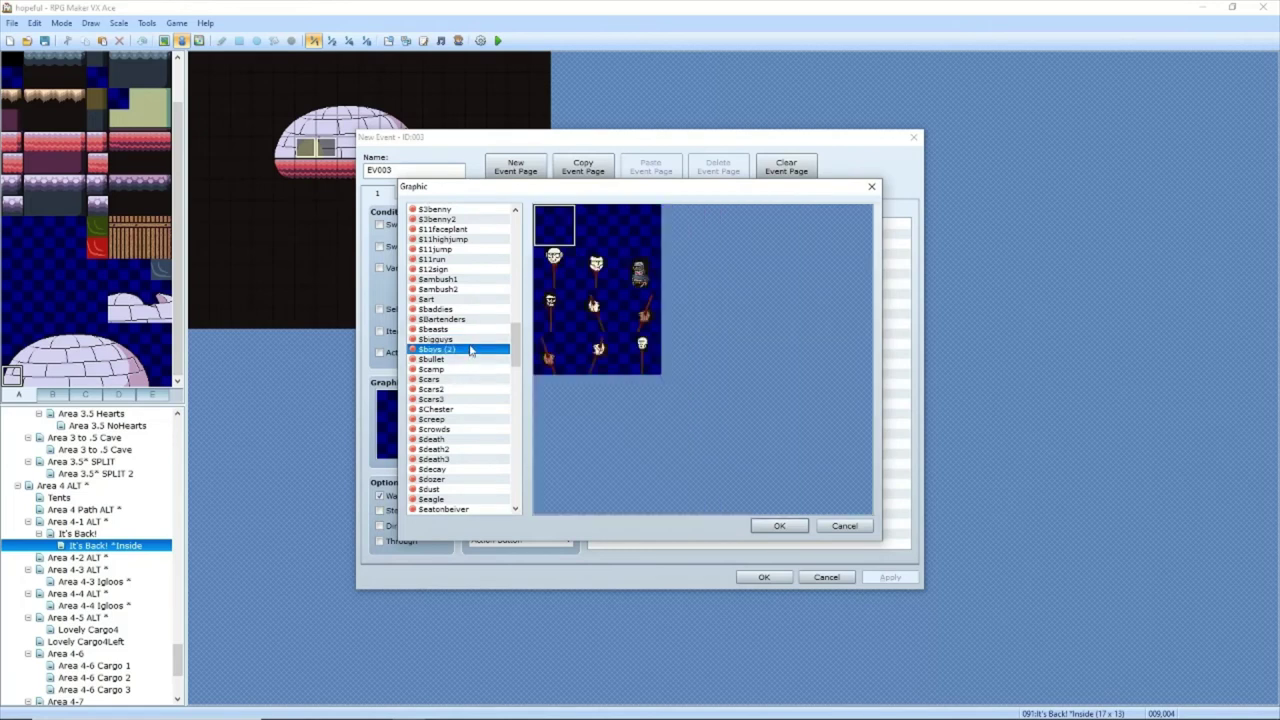
click(470, 339)
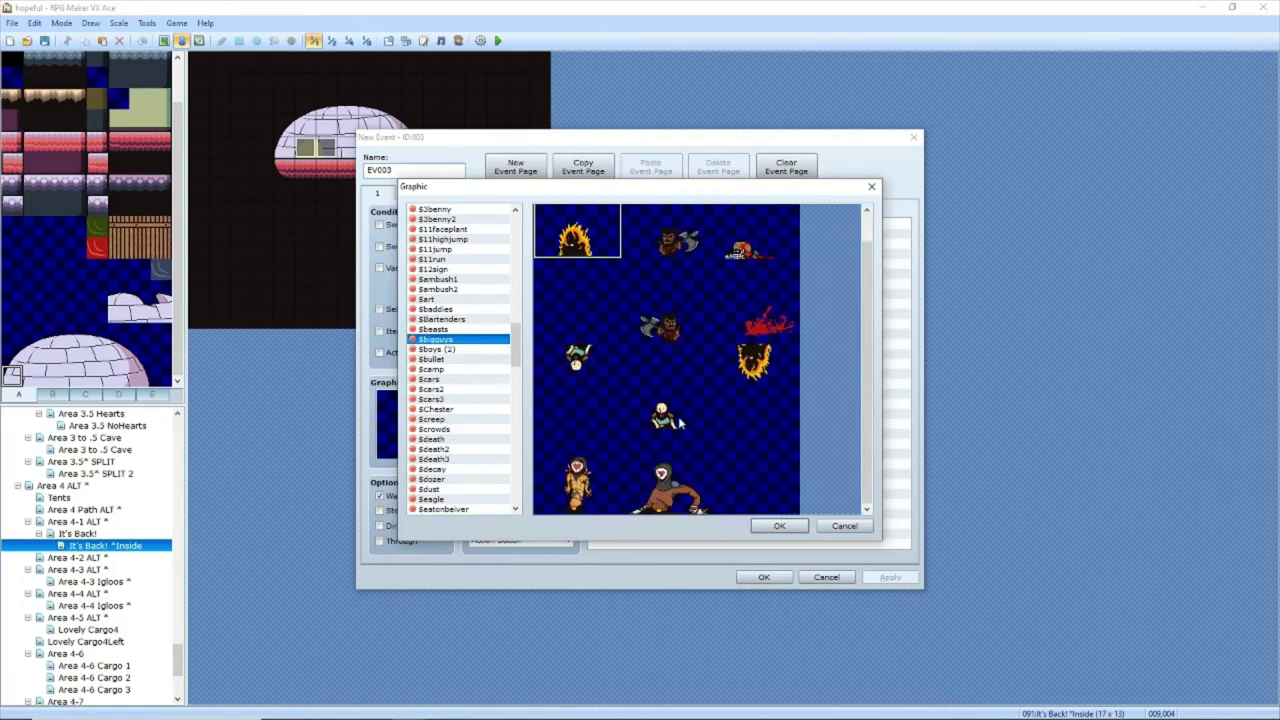
click(678, 416)
scroll(496, 398, down, 3)
click(460, 380)
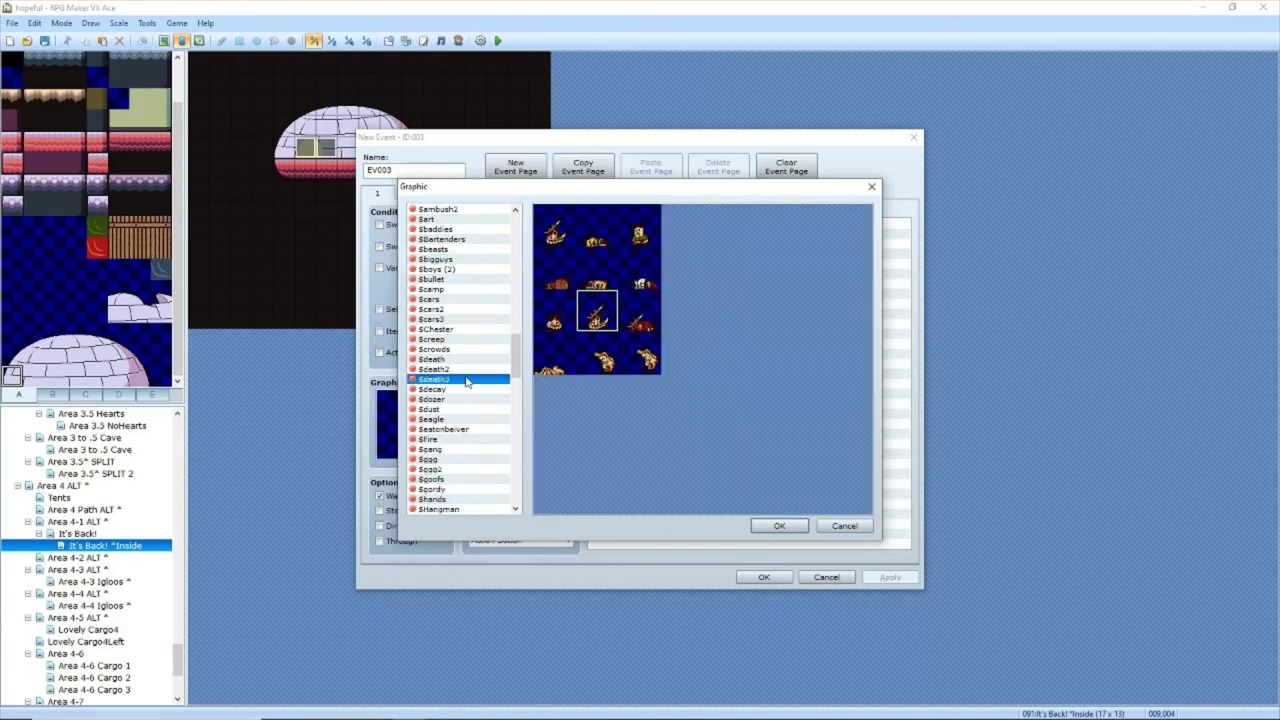
click(463, 370)
click(460, 359)
click(460, 341)
scroll(460, 341, down, 4)
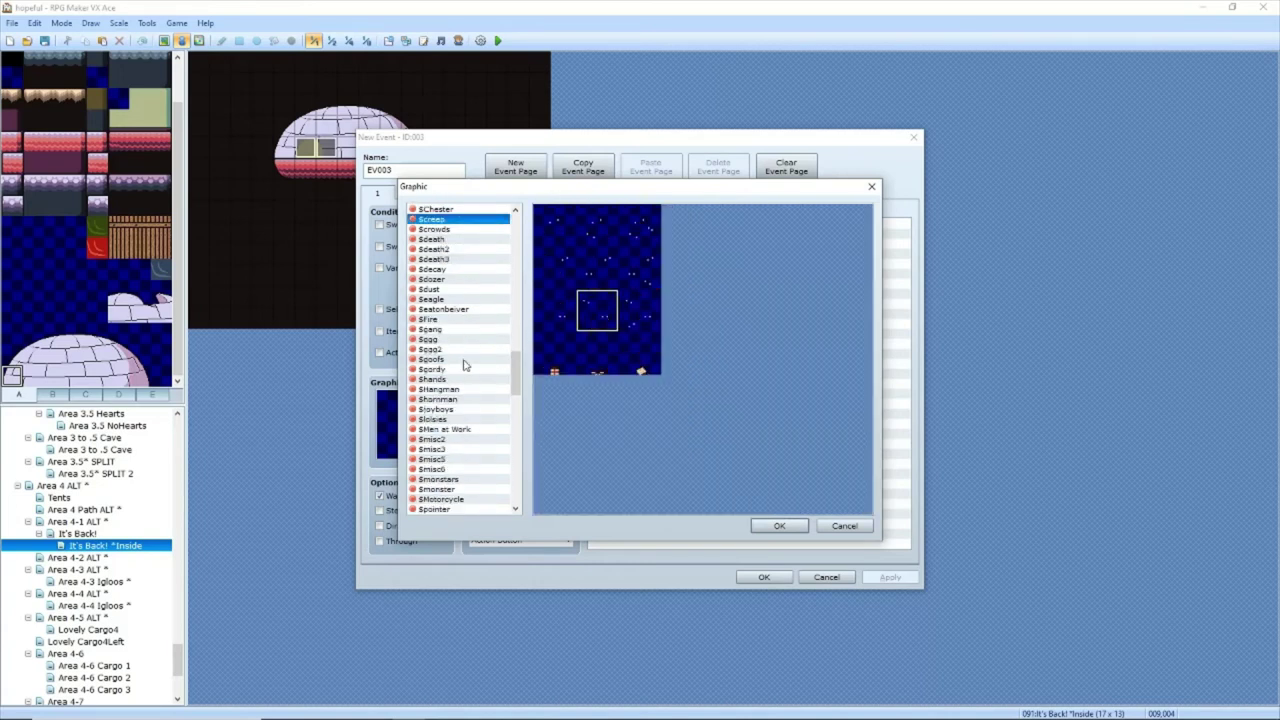
click(460, 410)
click(460, 430)
click(460, 439)
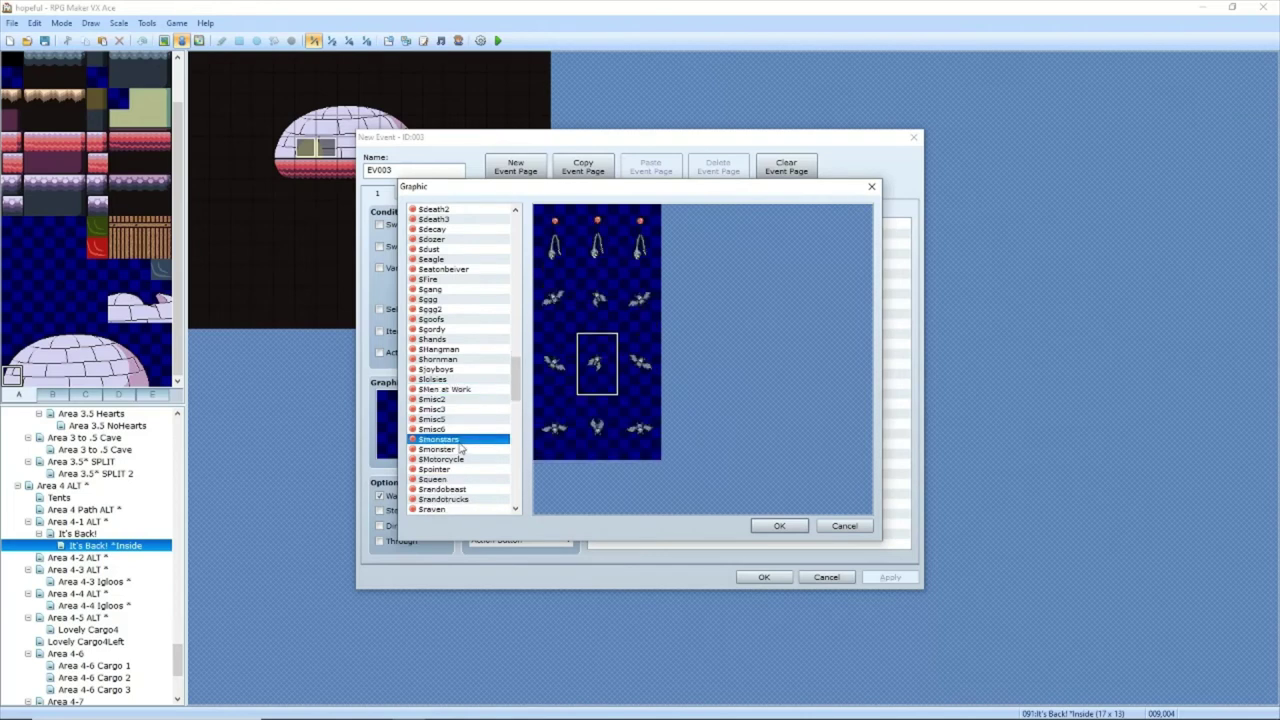
scroll(462, 435, down, 3)
click(467, 420)
scroll(467, 424, down, 1)
click(467, 421)
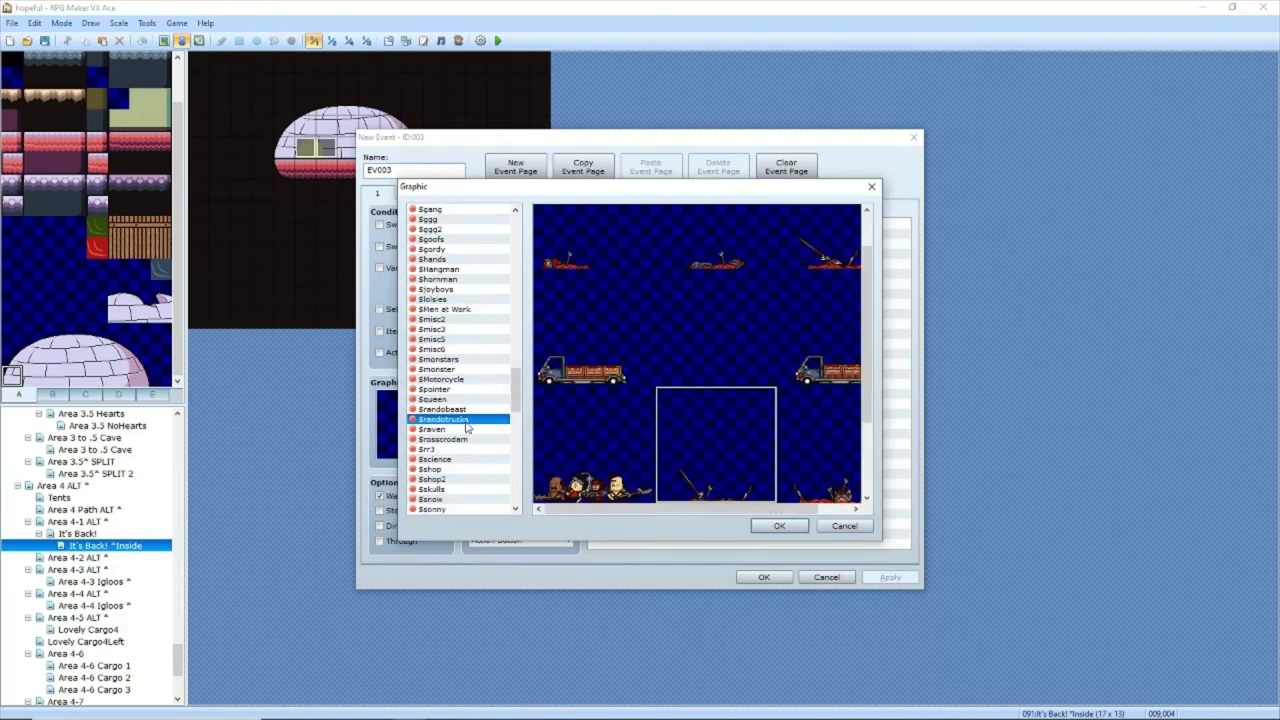
click(463, 443)
scroll(466, 440, down, 1)
click(467, 437)
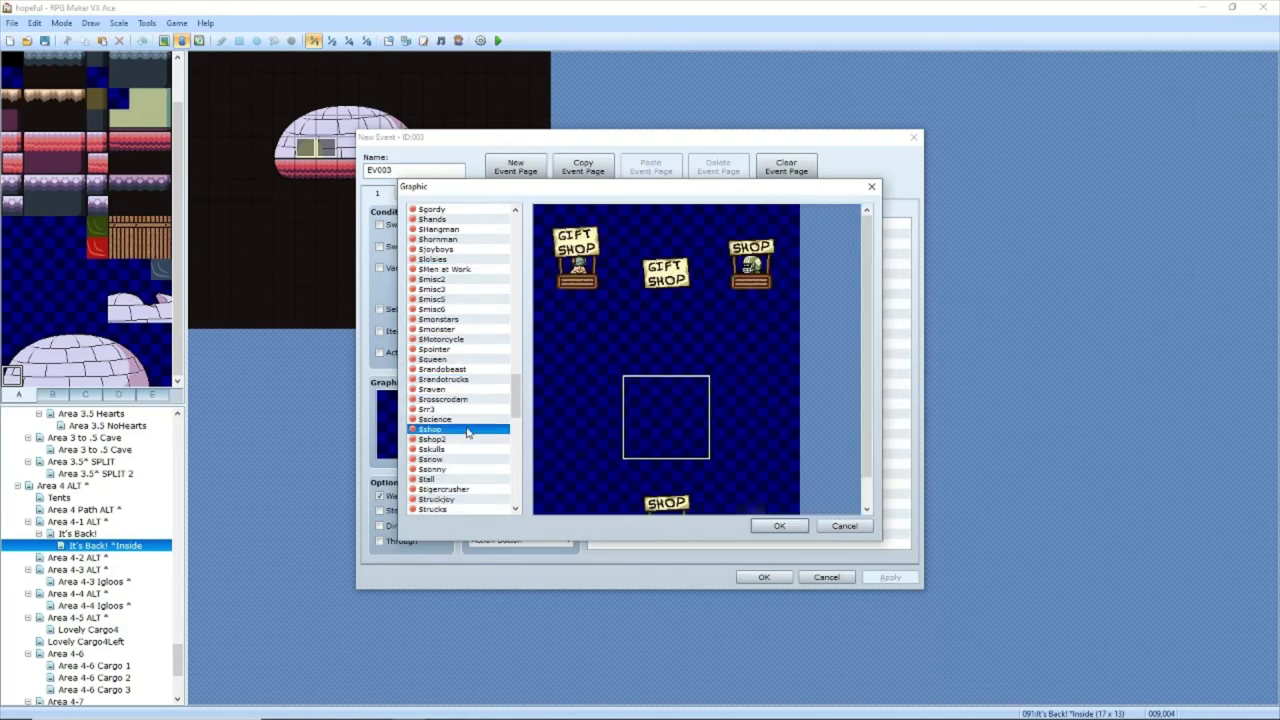
scroll(467, 436, down, 1)
scroll(466, 435, down, 1)
click(467, 431)
scroll(467, 437, down, 1)
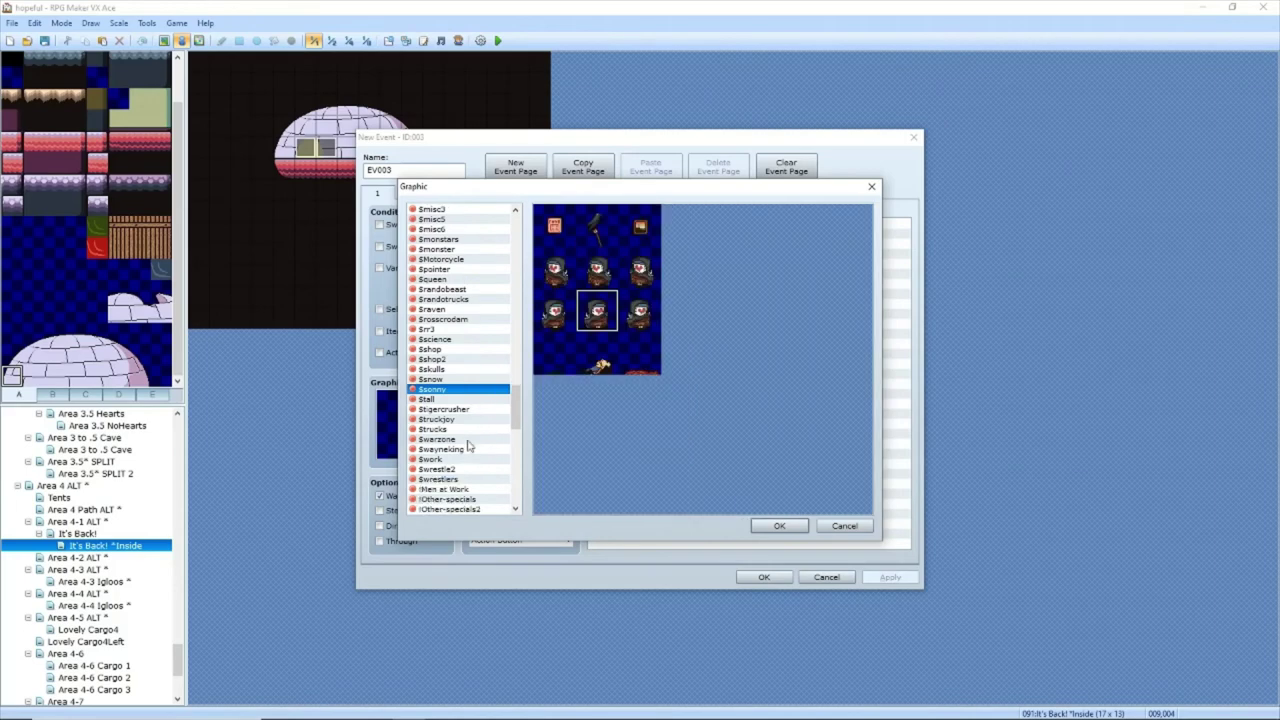
click(467, 438)
Step: Give the event the middle sprite in the bottom row of the $wayneking sheet, and turn on Direction Fix
click(461, 451)
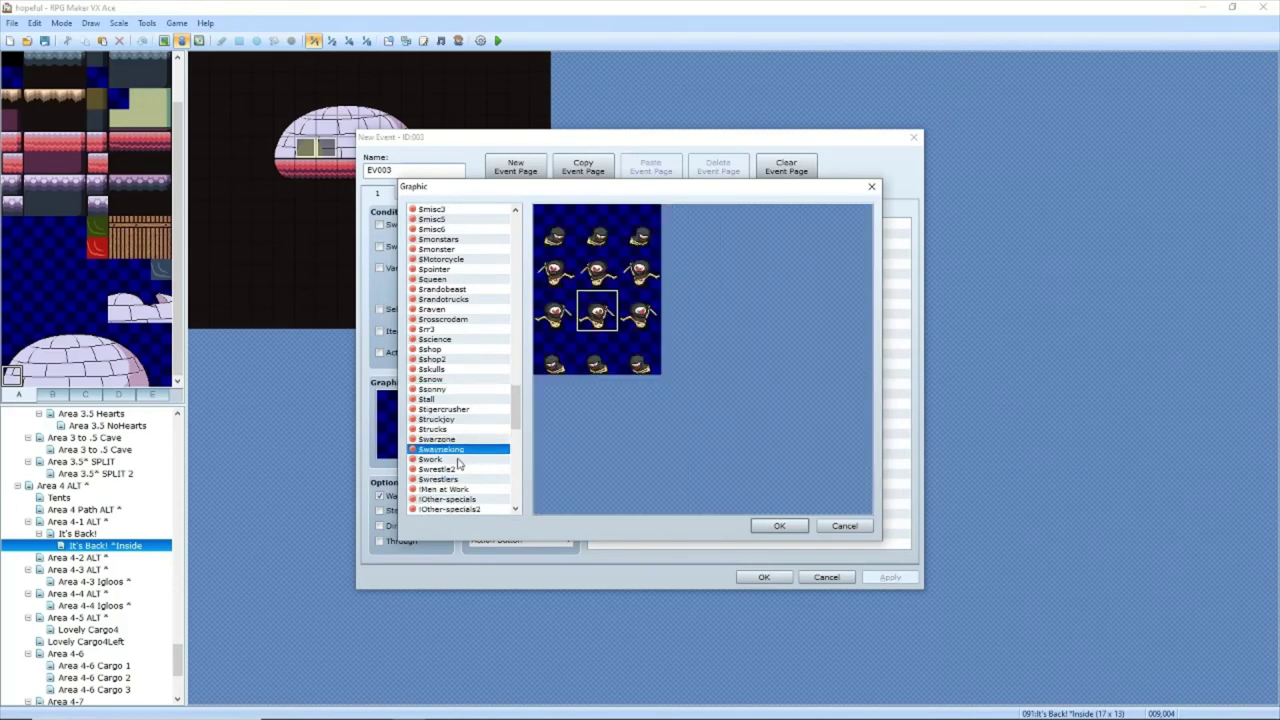
double_click(597, 364)
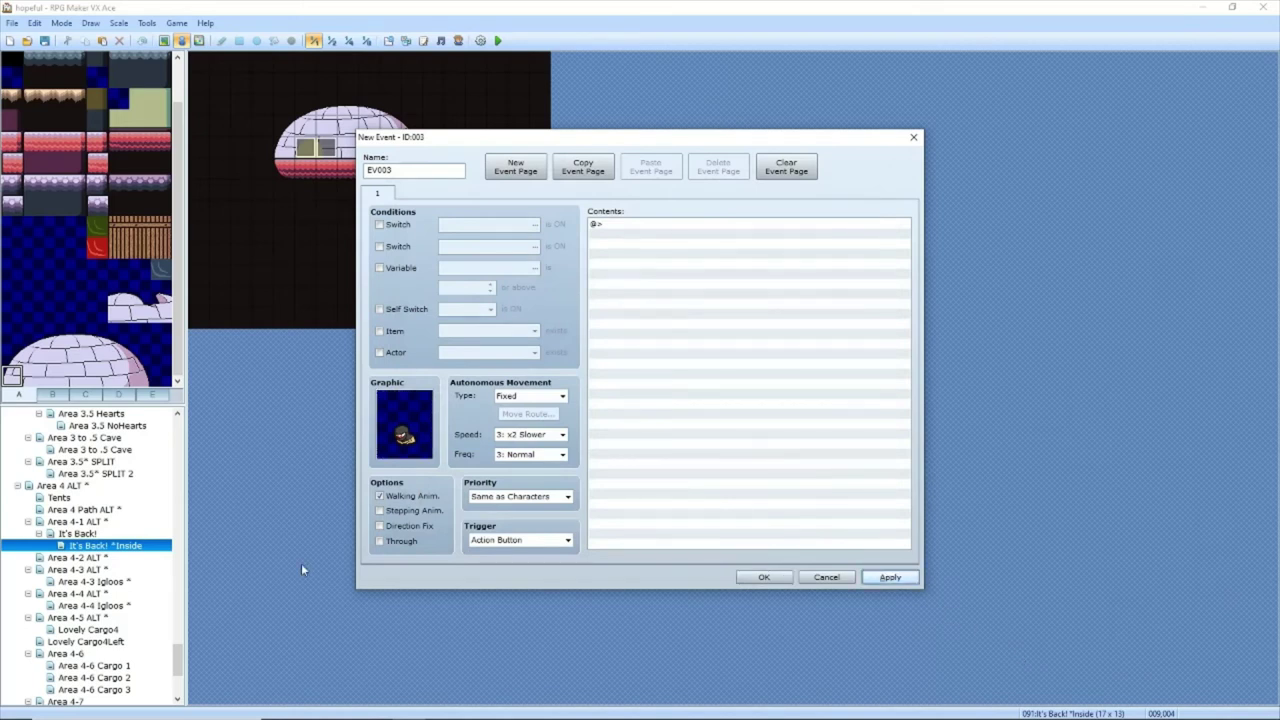
click(380, 526)
click(889, 577)
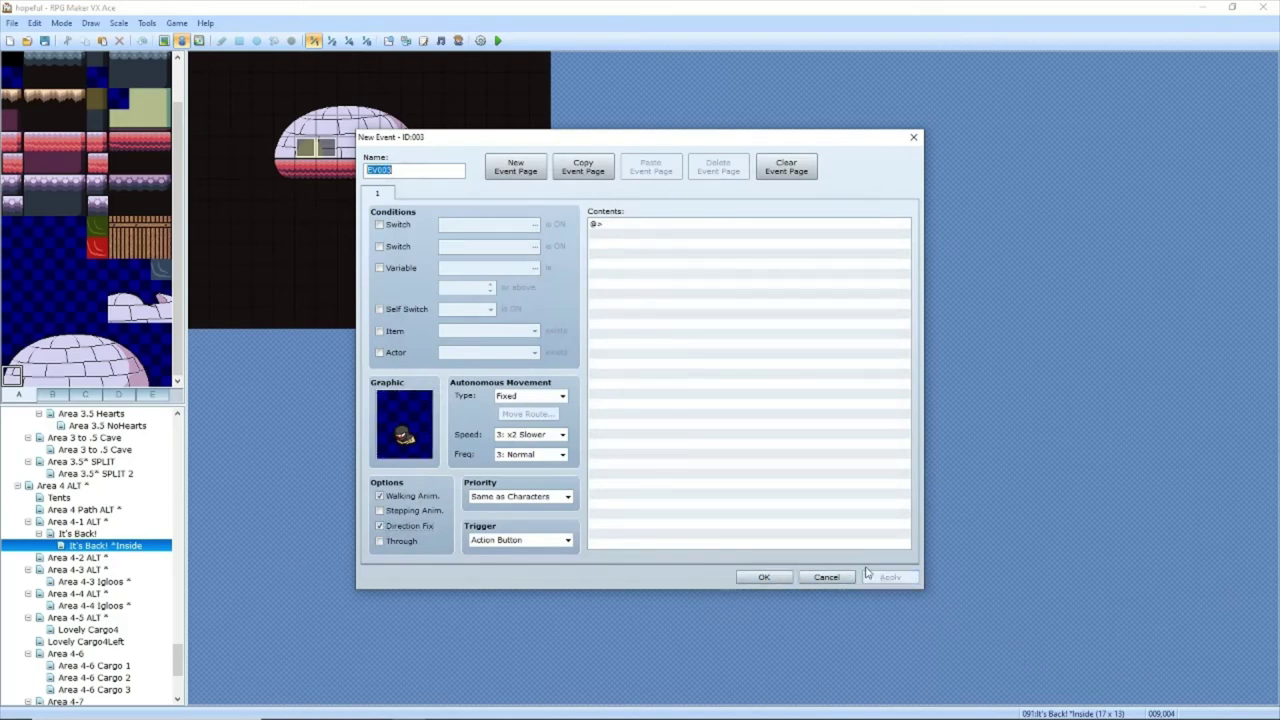
click(767, 578)
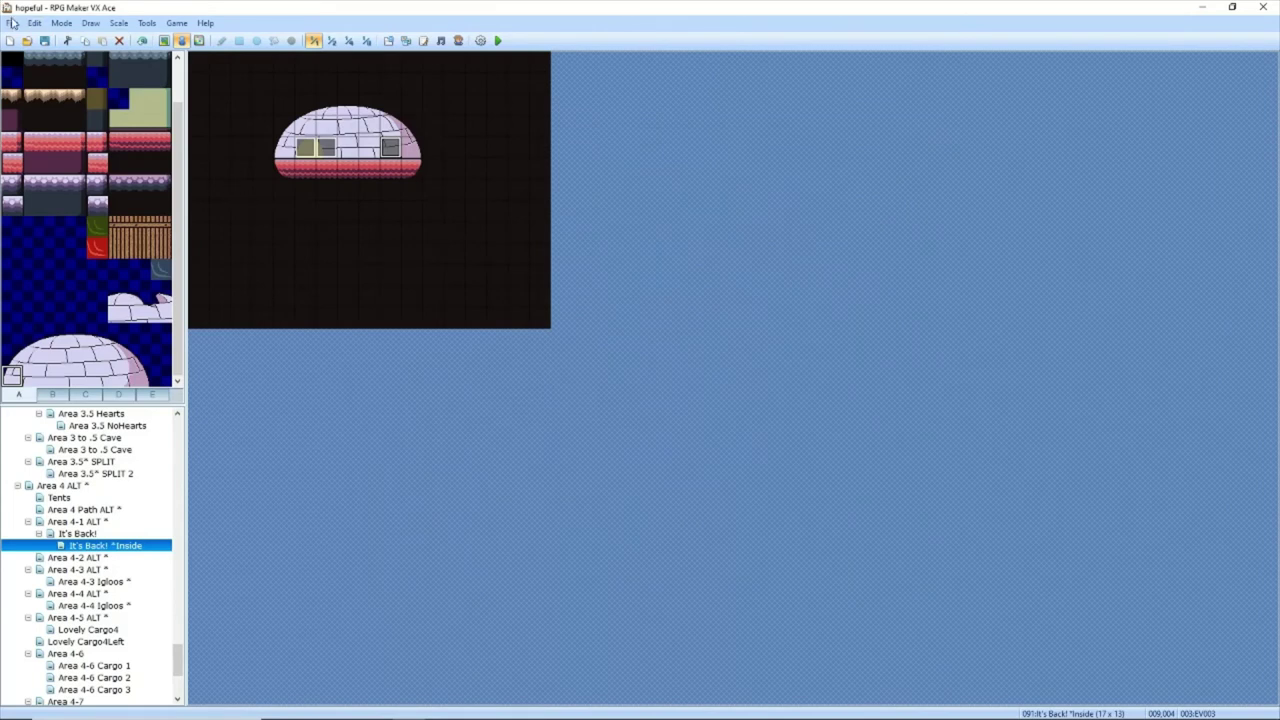
Step: Rename the event at (009,004) in It's Back! *Inside as Wayne King
double_click(397, 147)
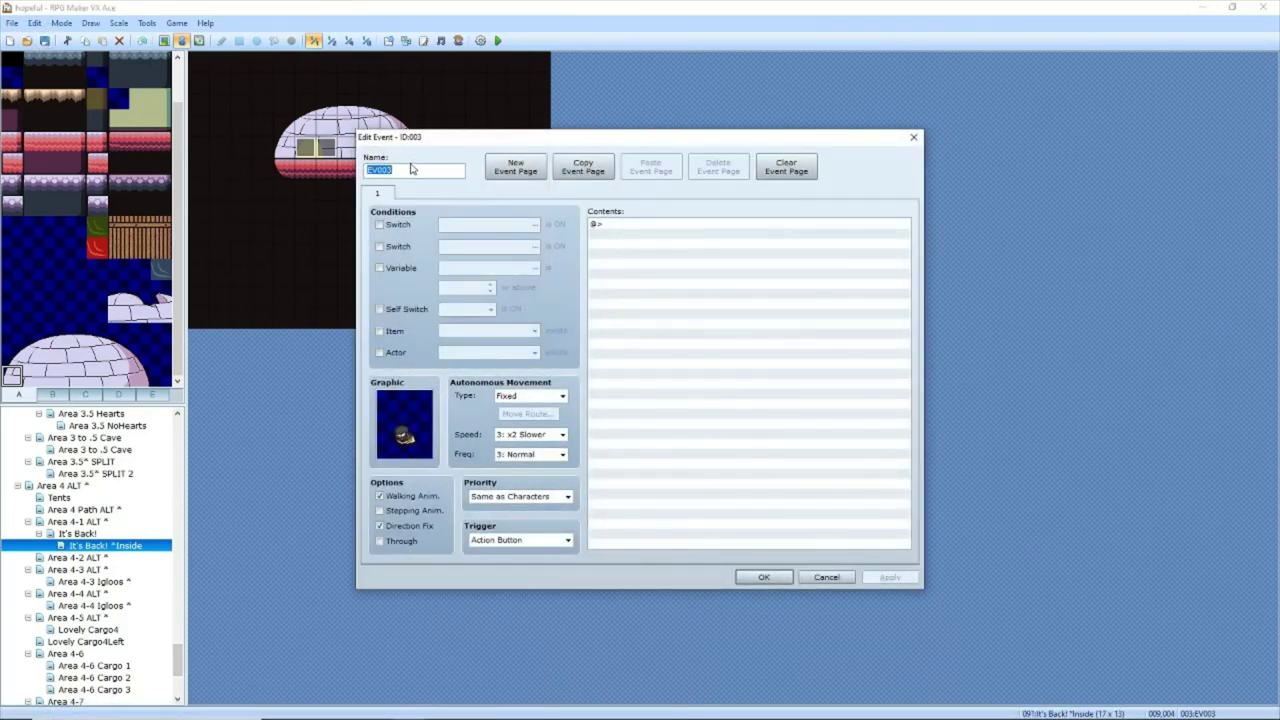
text(Wayne King)
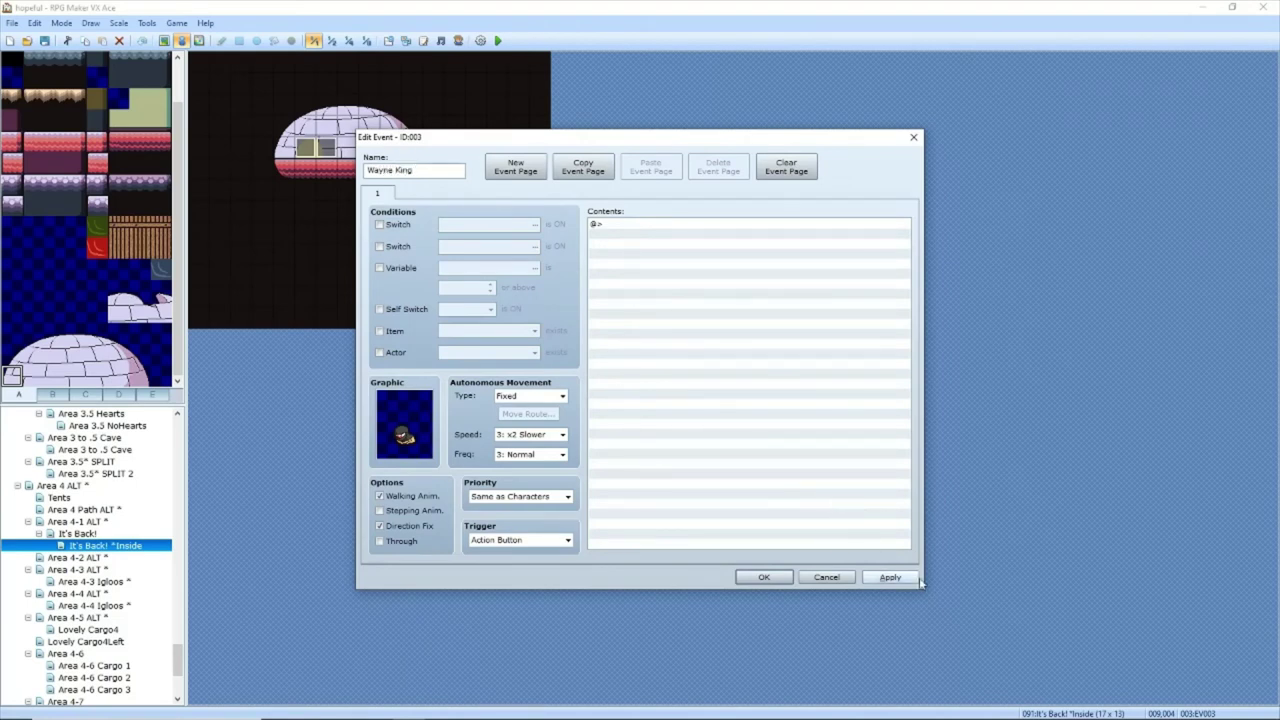
click(890, 577)
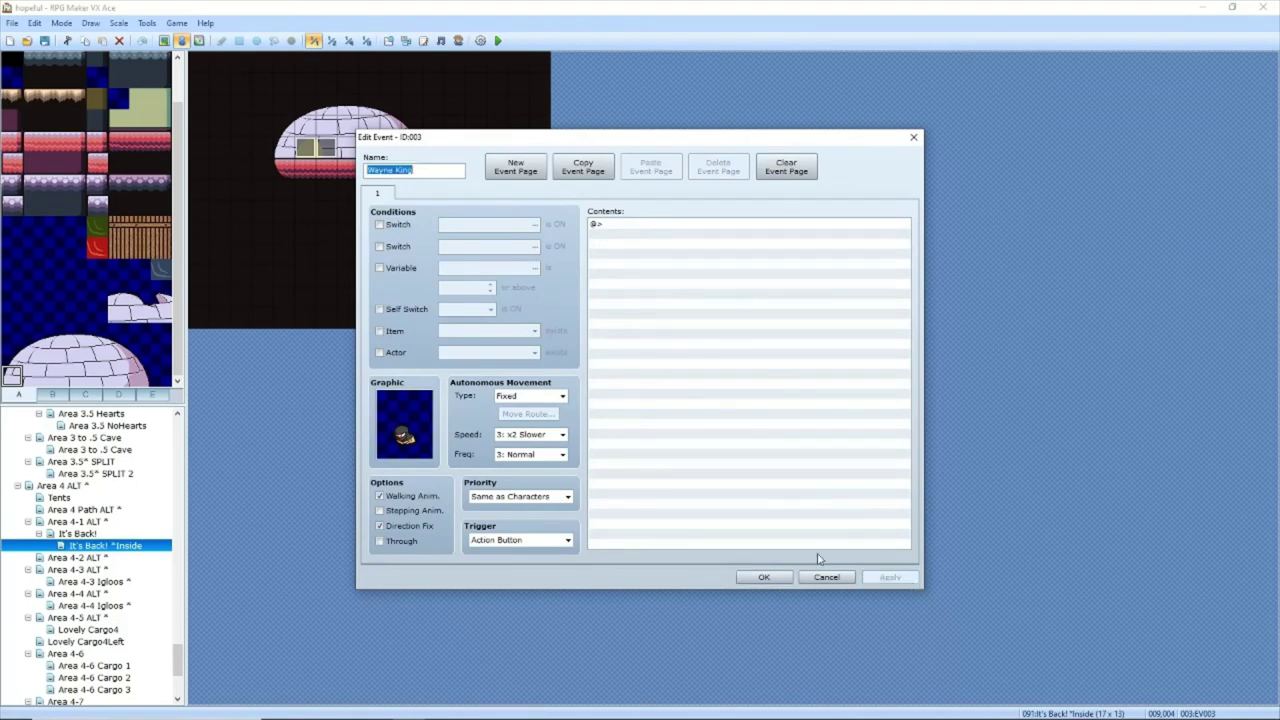
click(766, 578)
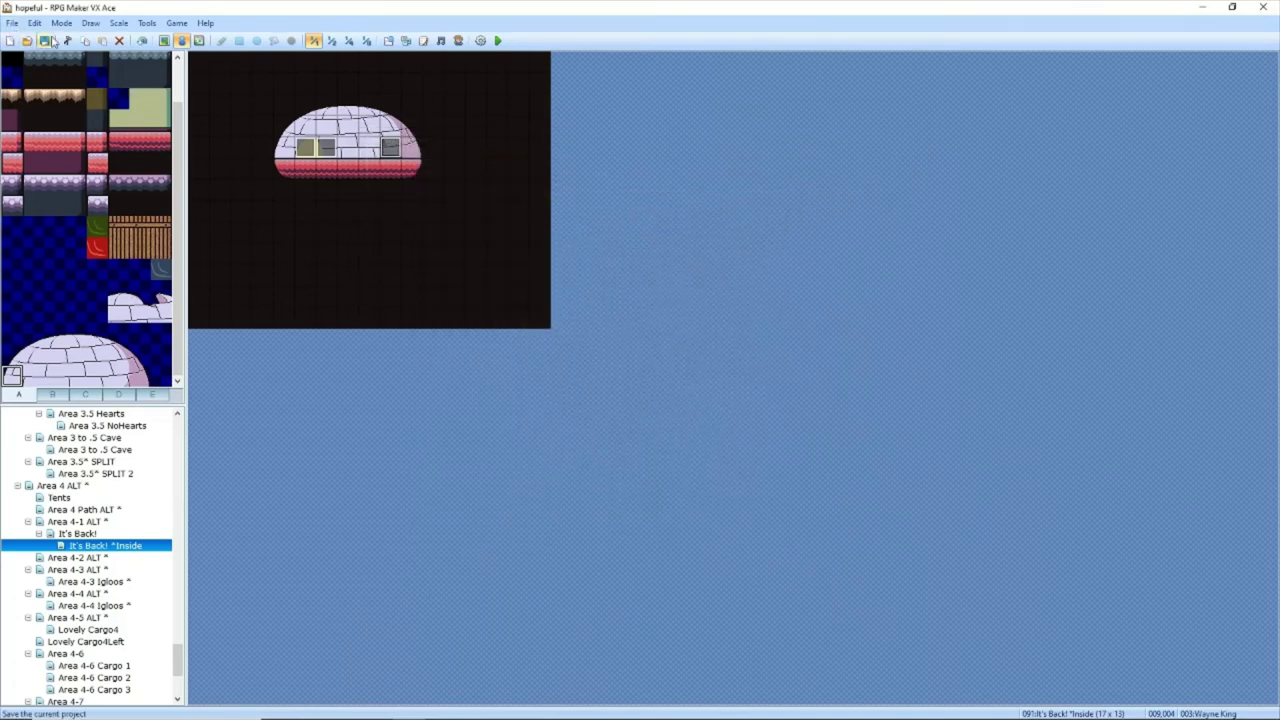
Step: Copy the "Welcome to town" text command from the event at (012,020) in Area 4-3 Igloos into the Wayne King event in It's Back! *Inside
click(110, 594)
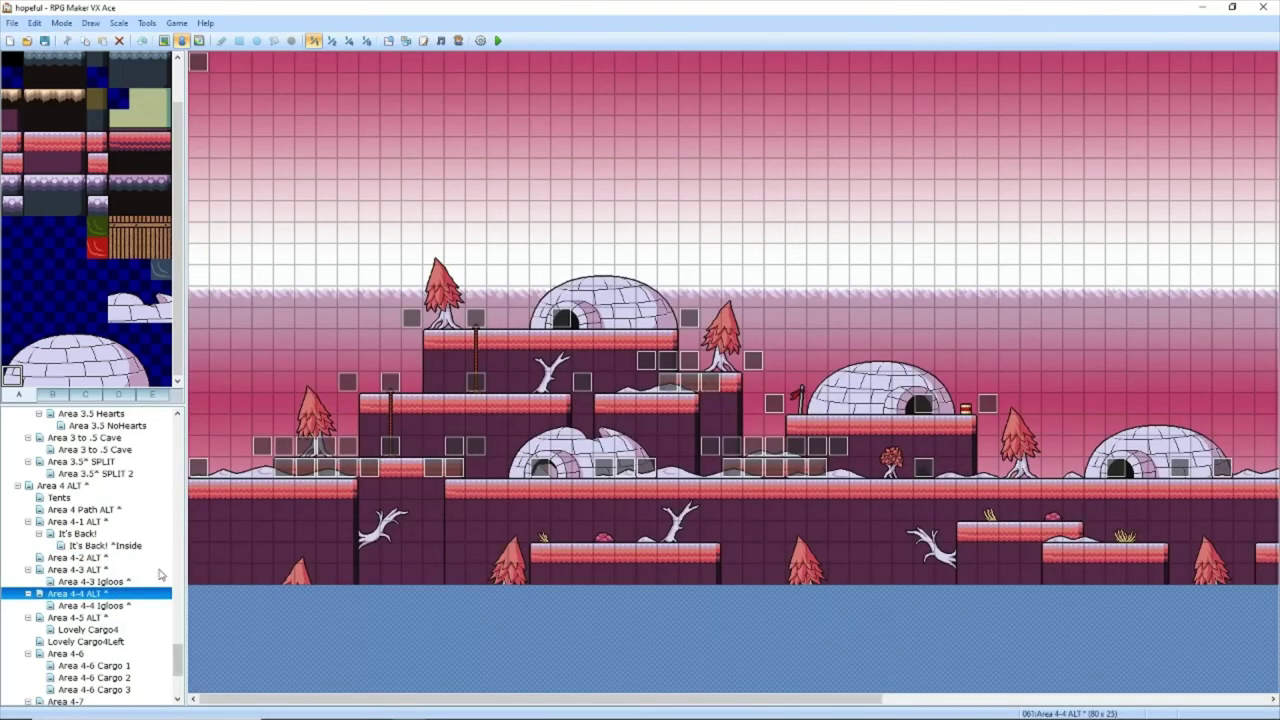
click(158, 570)
click(150, 582)
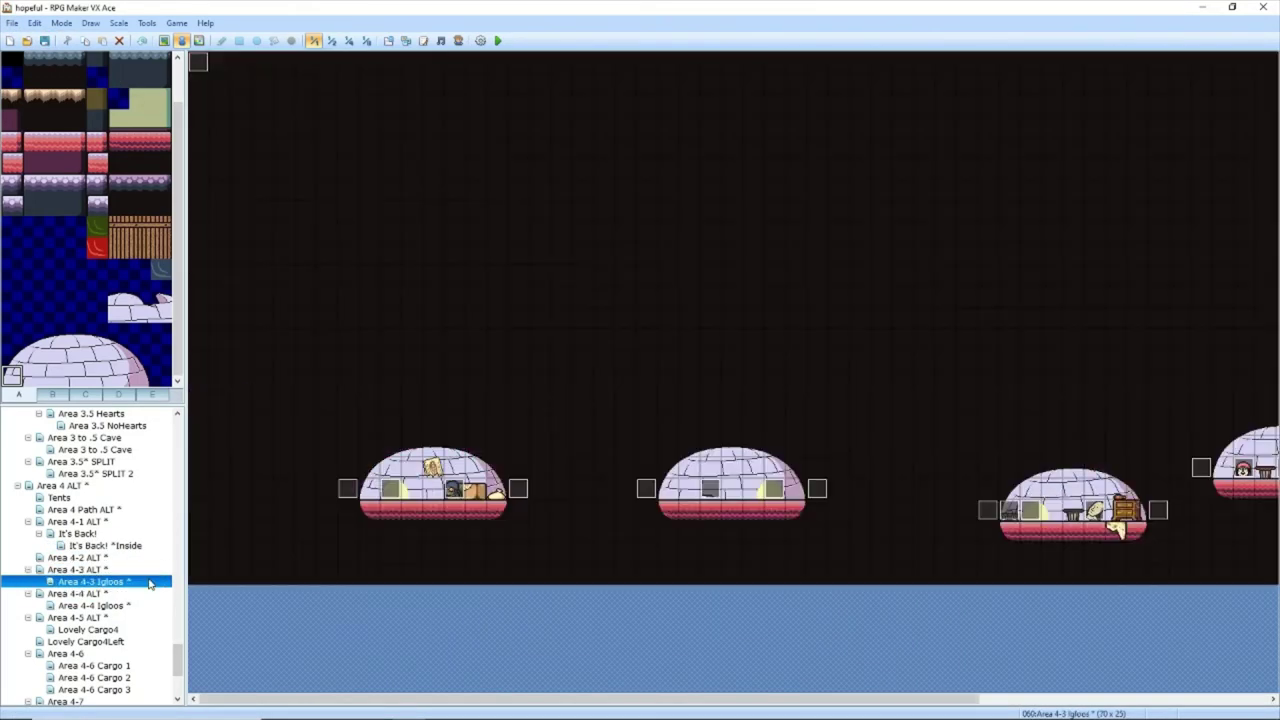
double_click(452, 490)
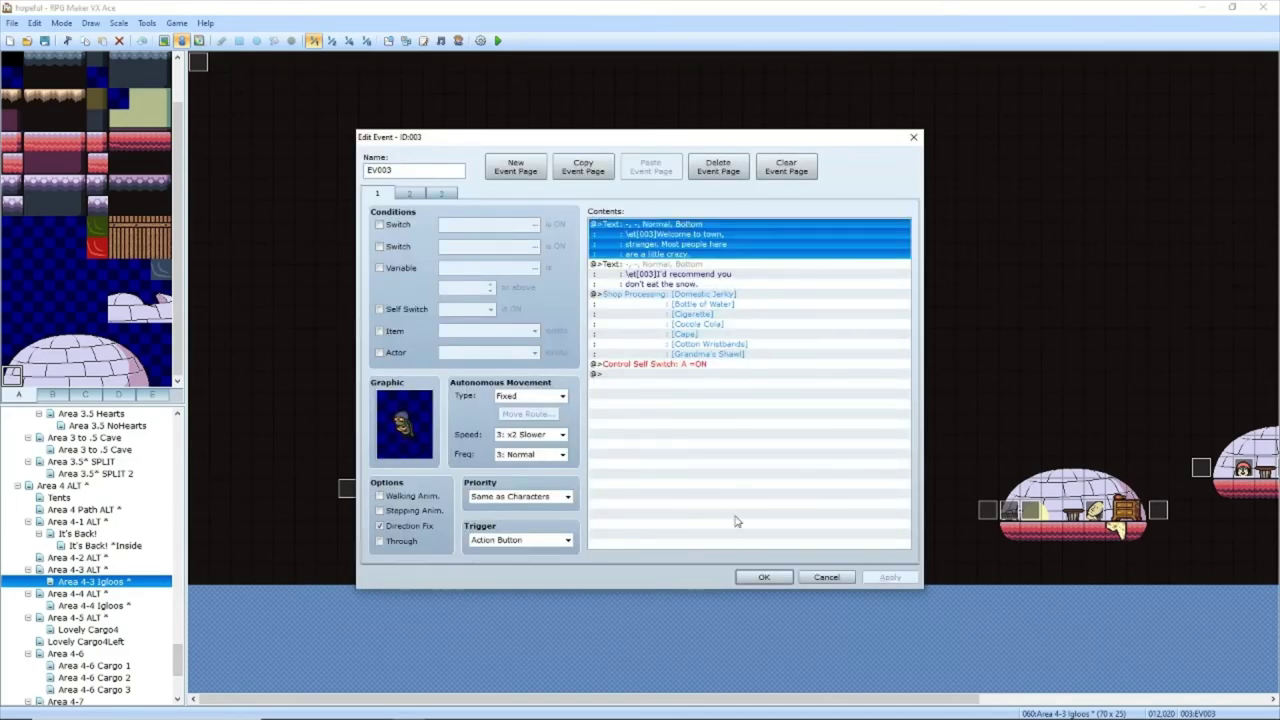
click(760, 576)
key(Up)
key(Up)
key(Up)
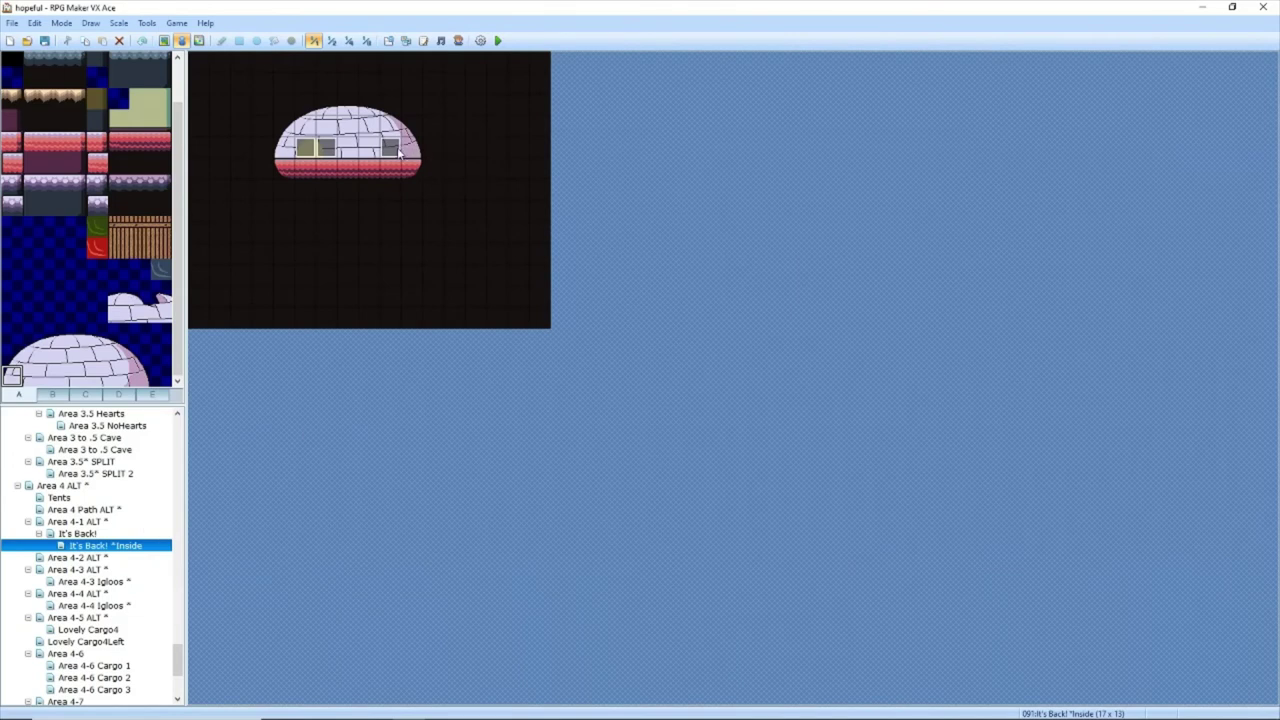
double_click(398, 150)
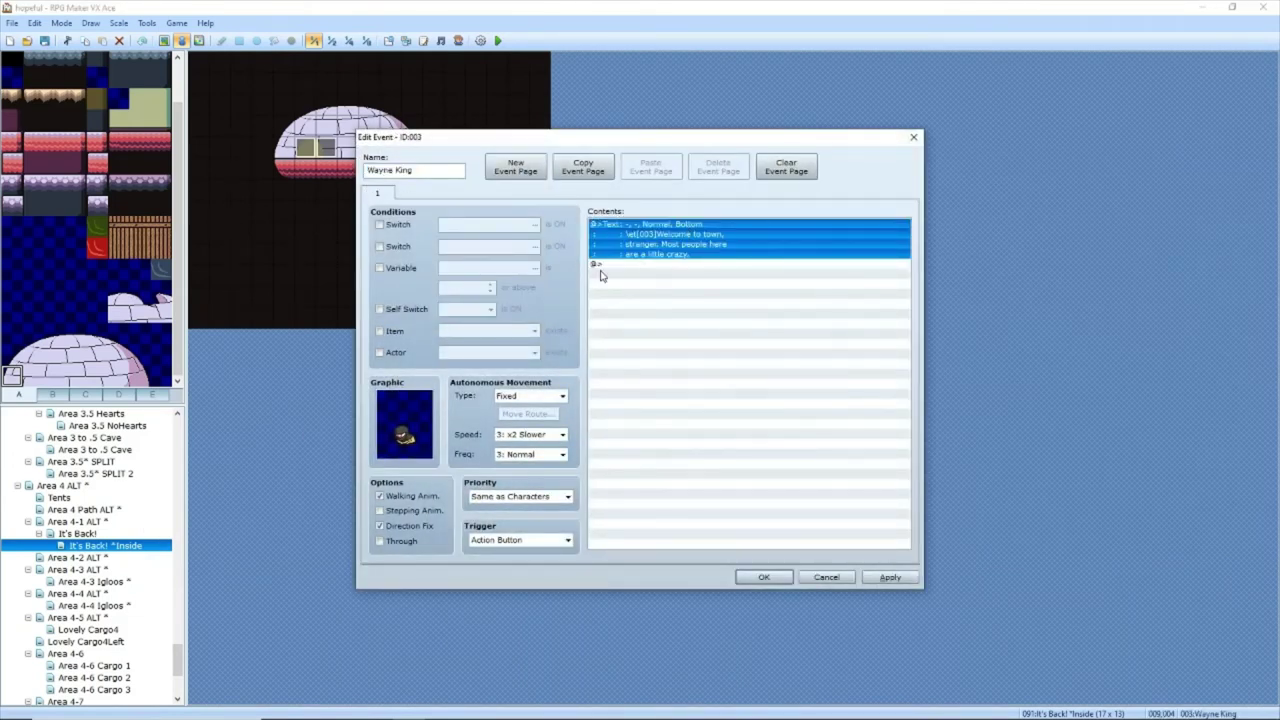
Step: Change the Wayne King event's message to "'Sup." after the \et[003] code and save the event
key(Return)
drag(727, 366, 697, 350)
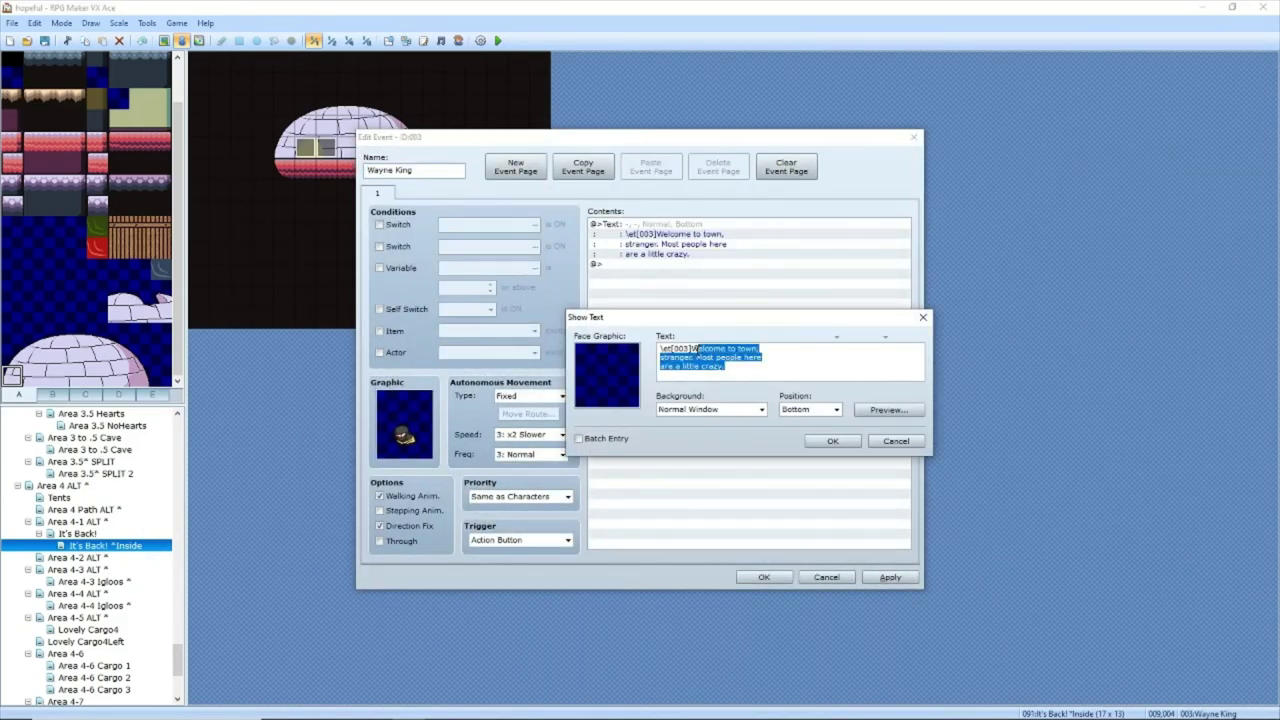
text(Sup.)
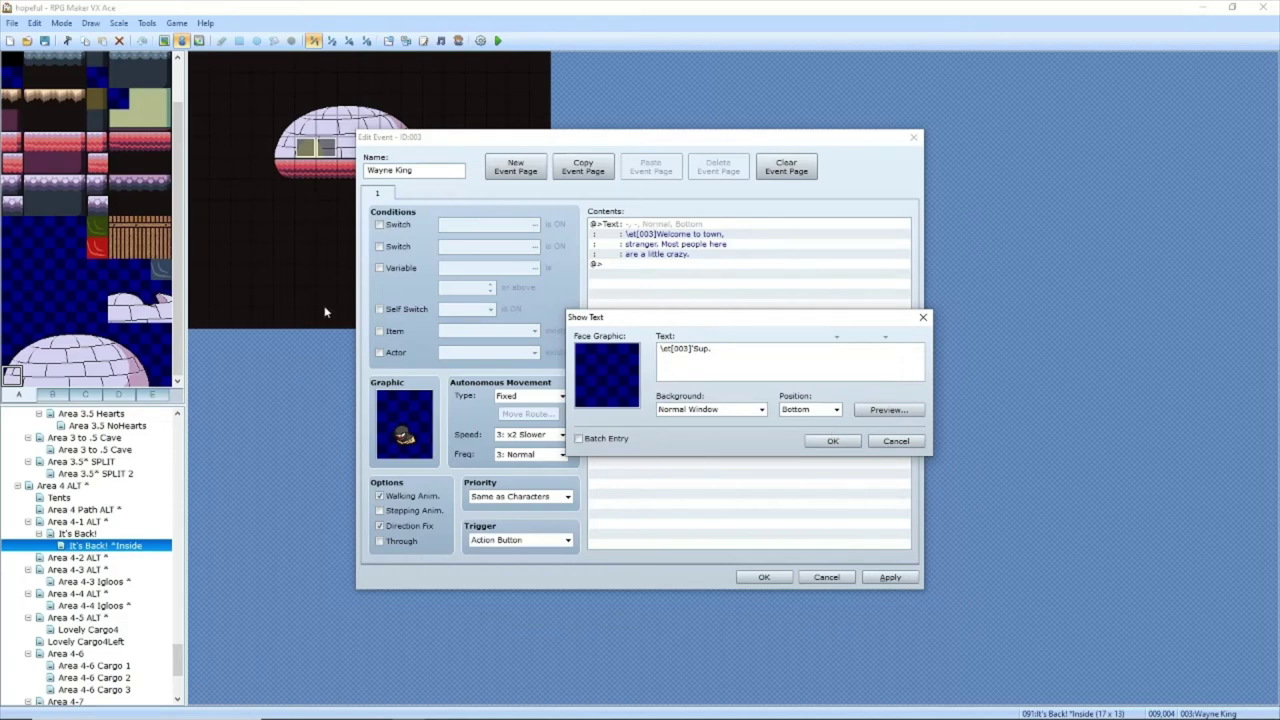
click(837, 447)
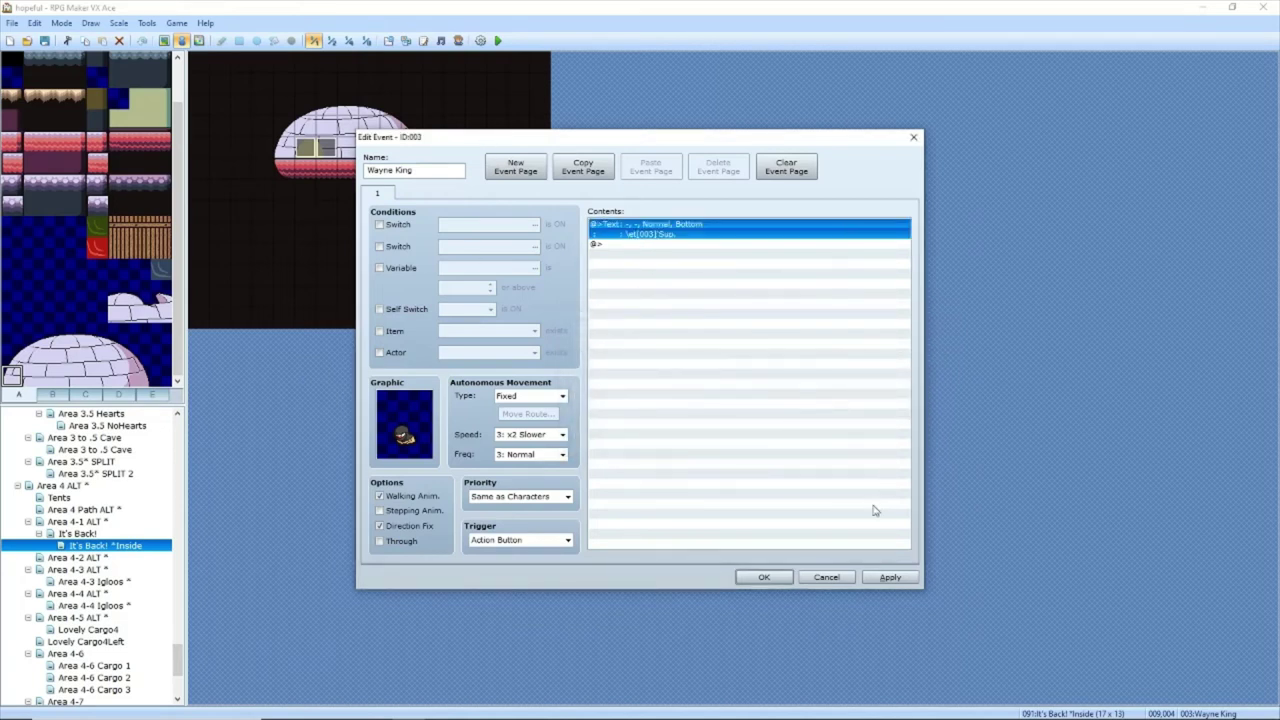
click(885, 577)
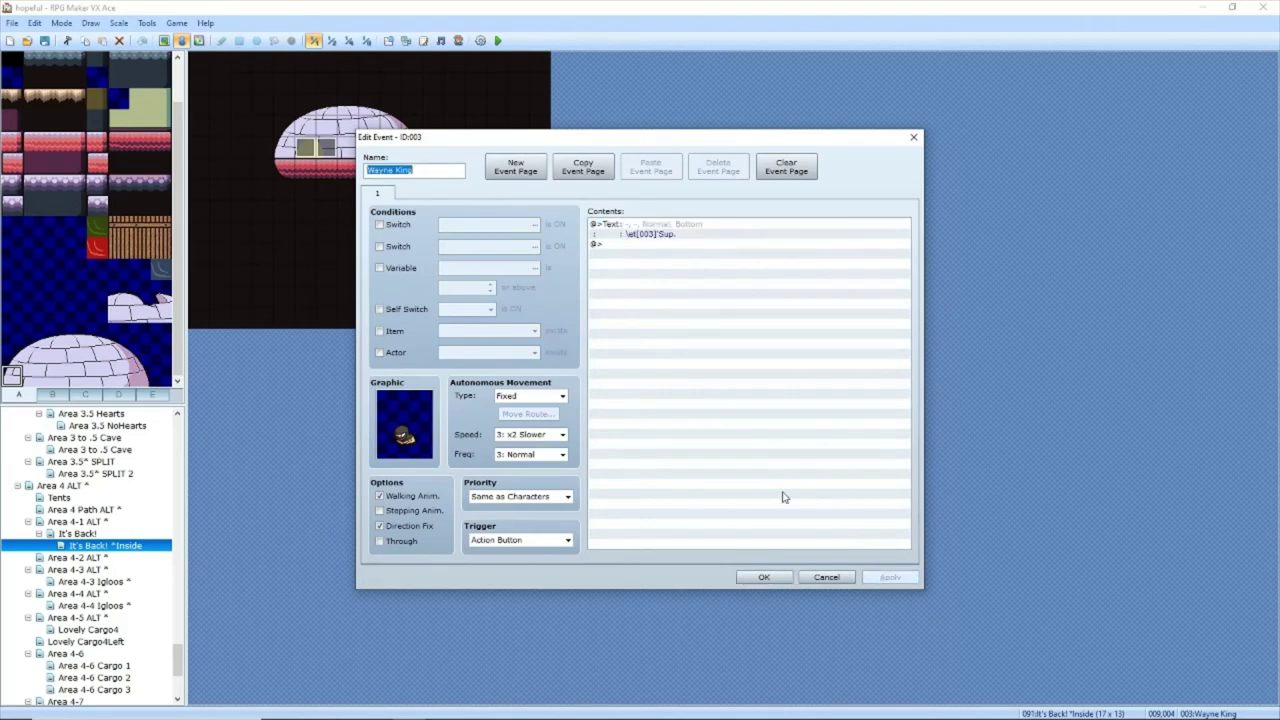
click(764, 578)
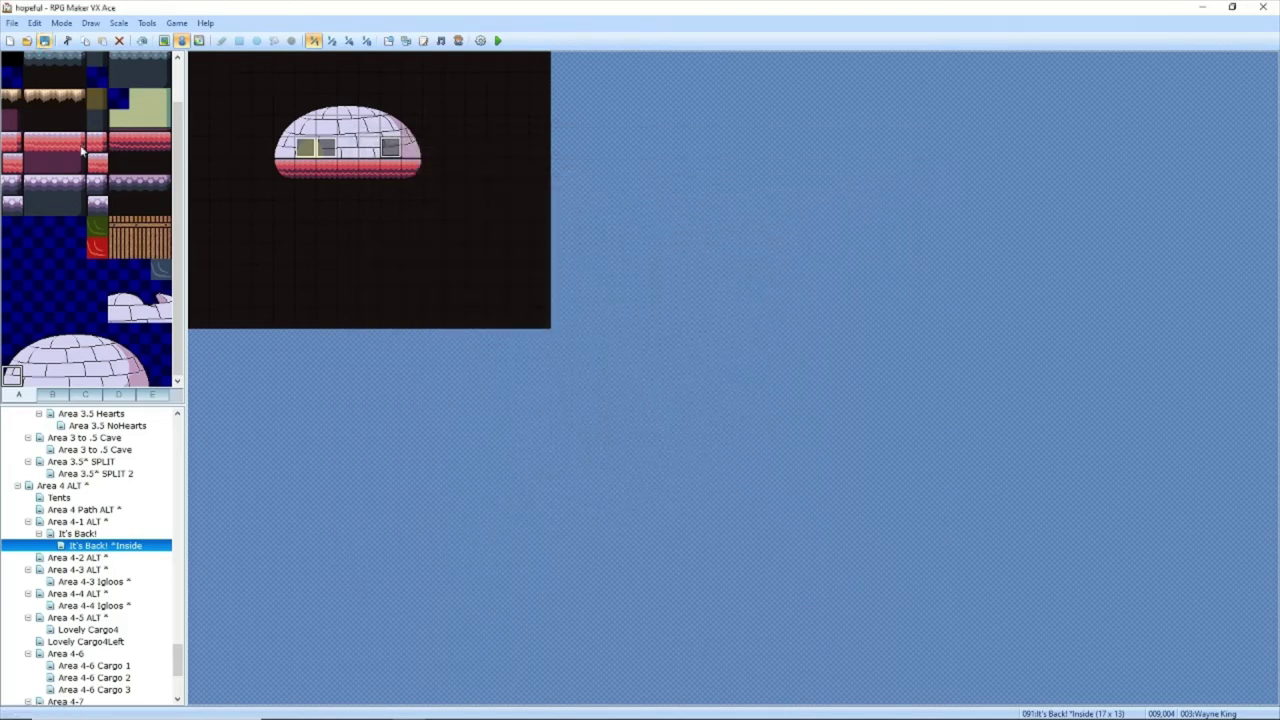
Step: Switch the It's Back! *Inside map from event editing to map editing, with tile set C shown
click(86, 395)
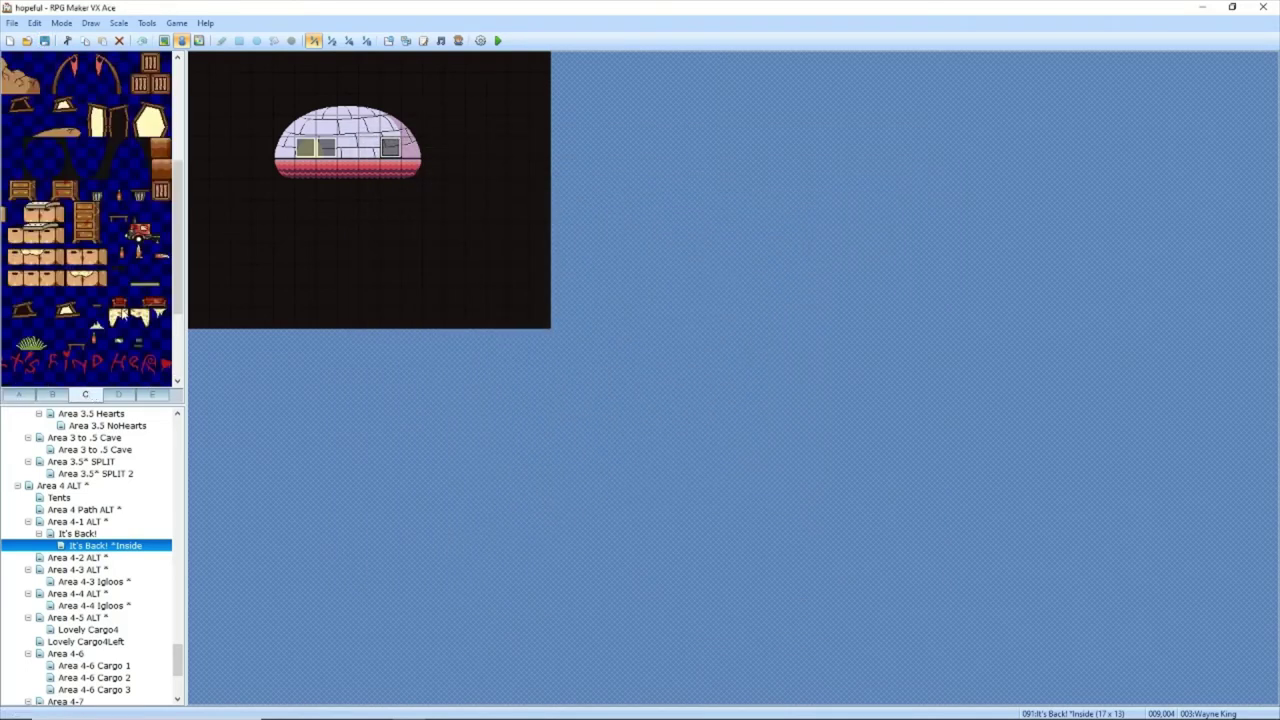
click(176, 22)
click(164, 40)
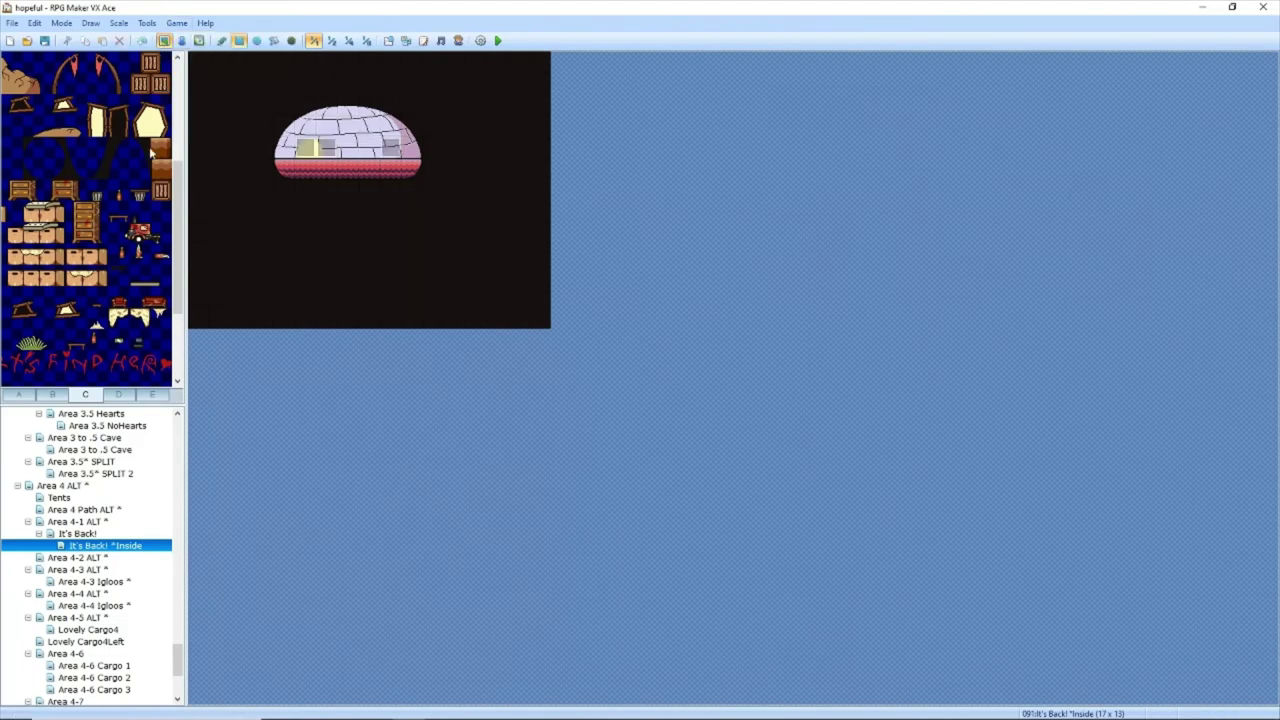
click(117, 343)
scroll(107, 218, down, 3)
click(369, 170)
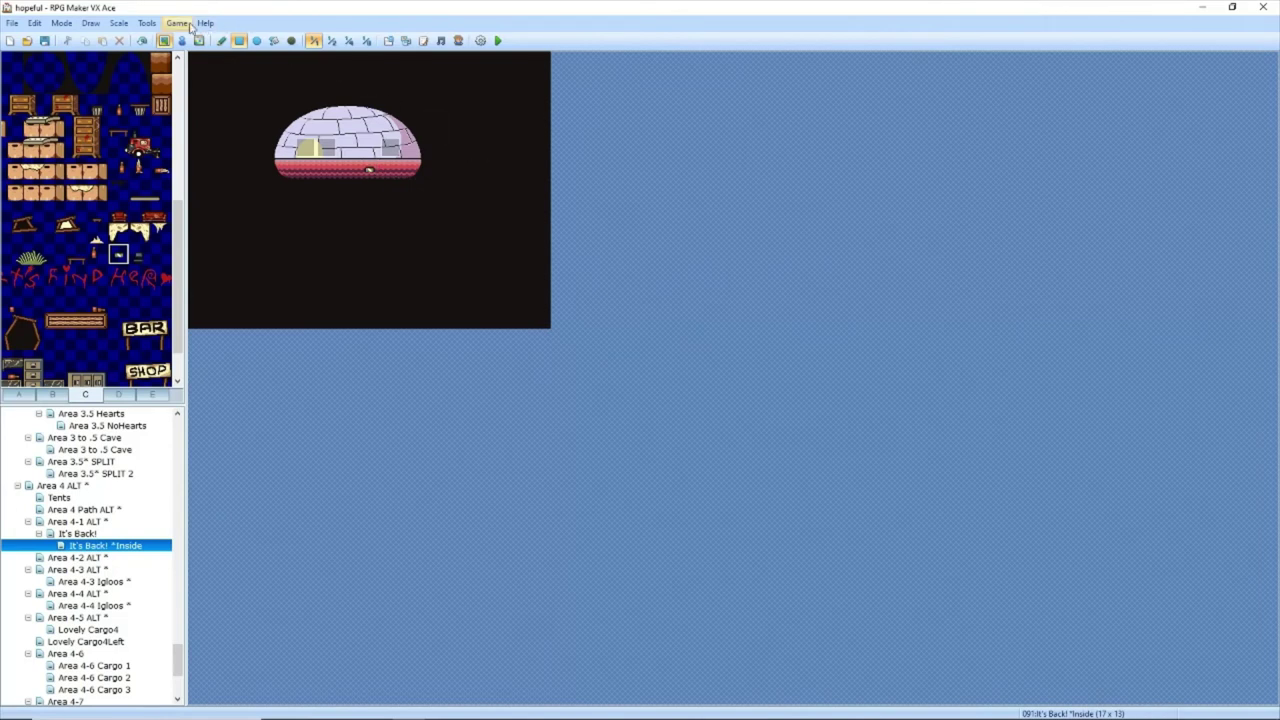
click(142, 40)
Step: Place tile set B's small dark bin at (007,004) and its small red item at (008,004) on the igloo floor
click(53, 395)
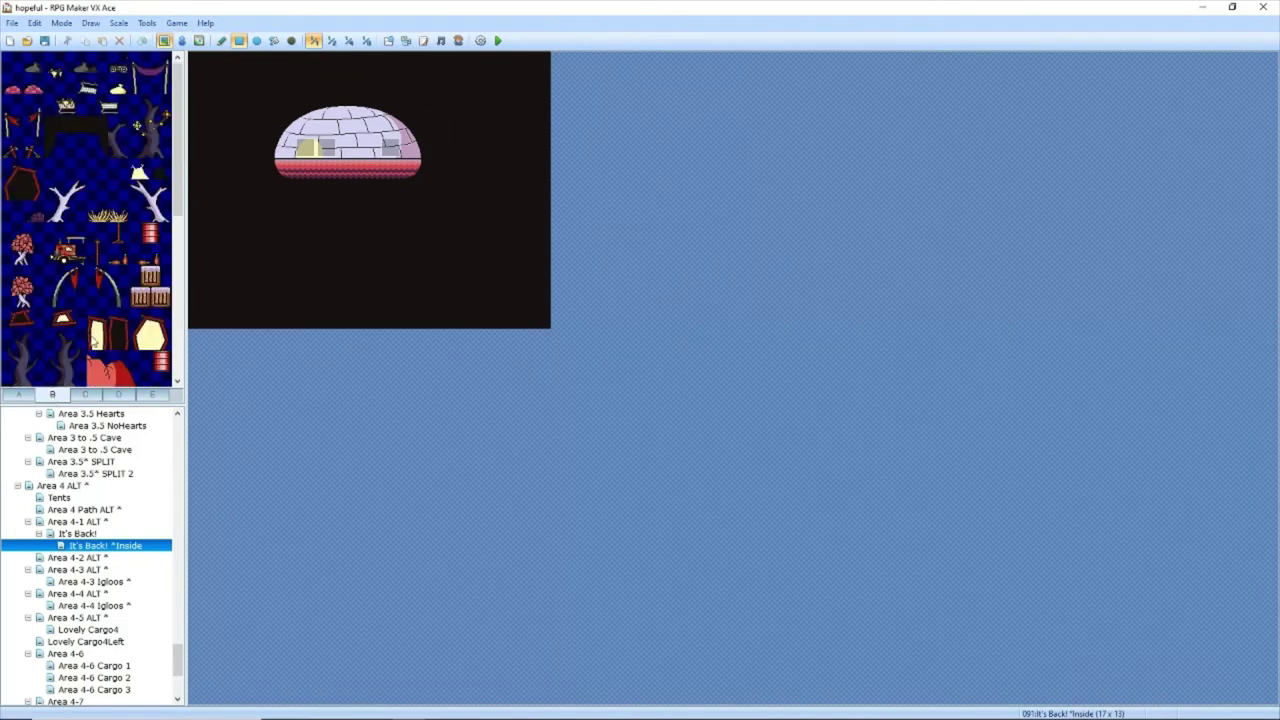
scroll(22, 236, down, 9)
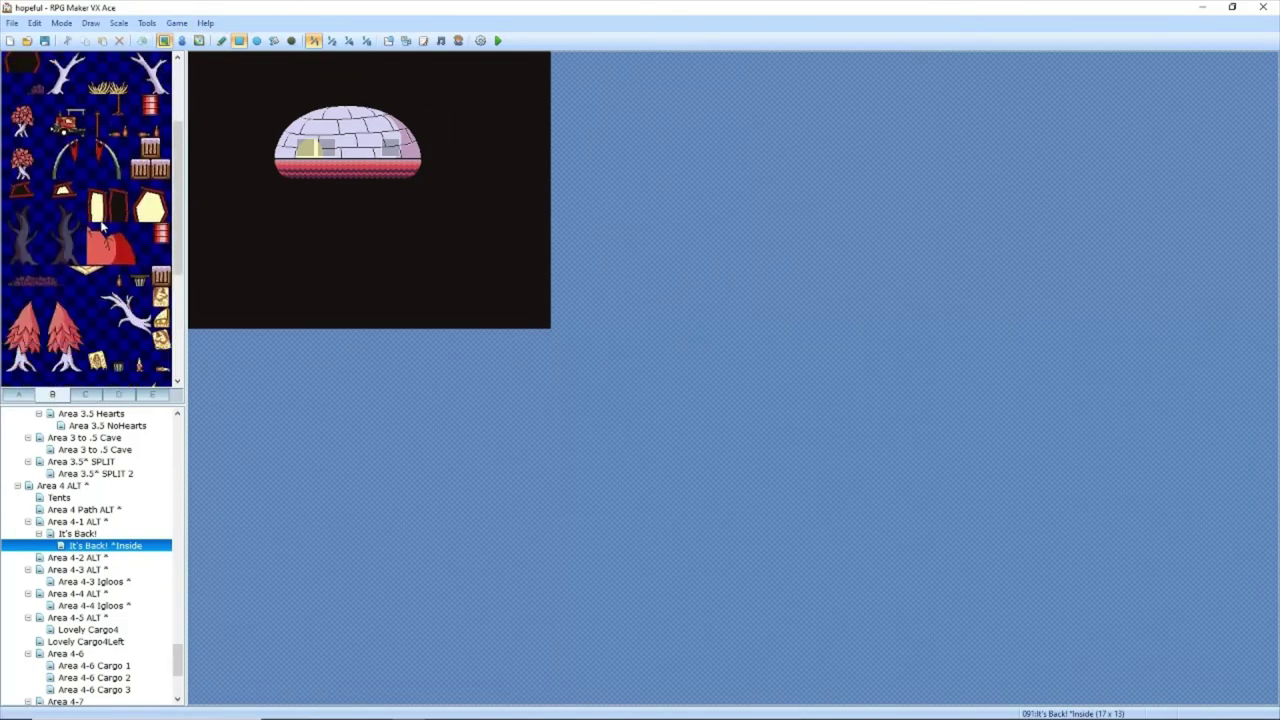
scroll(140, 352, down, 1)
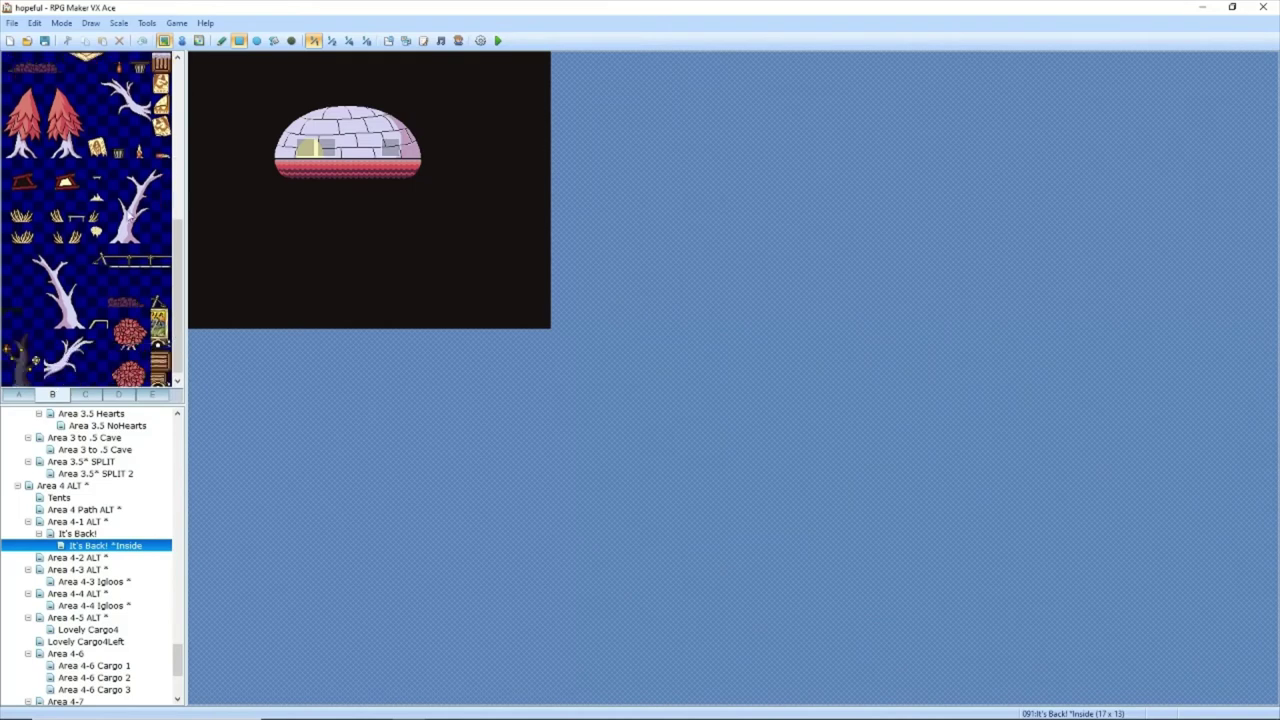
click(118, 148)
click(347, 151)
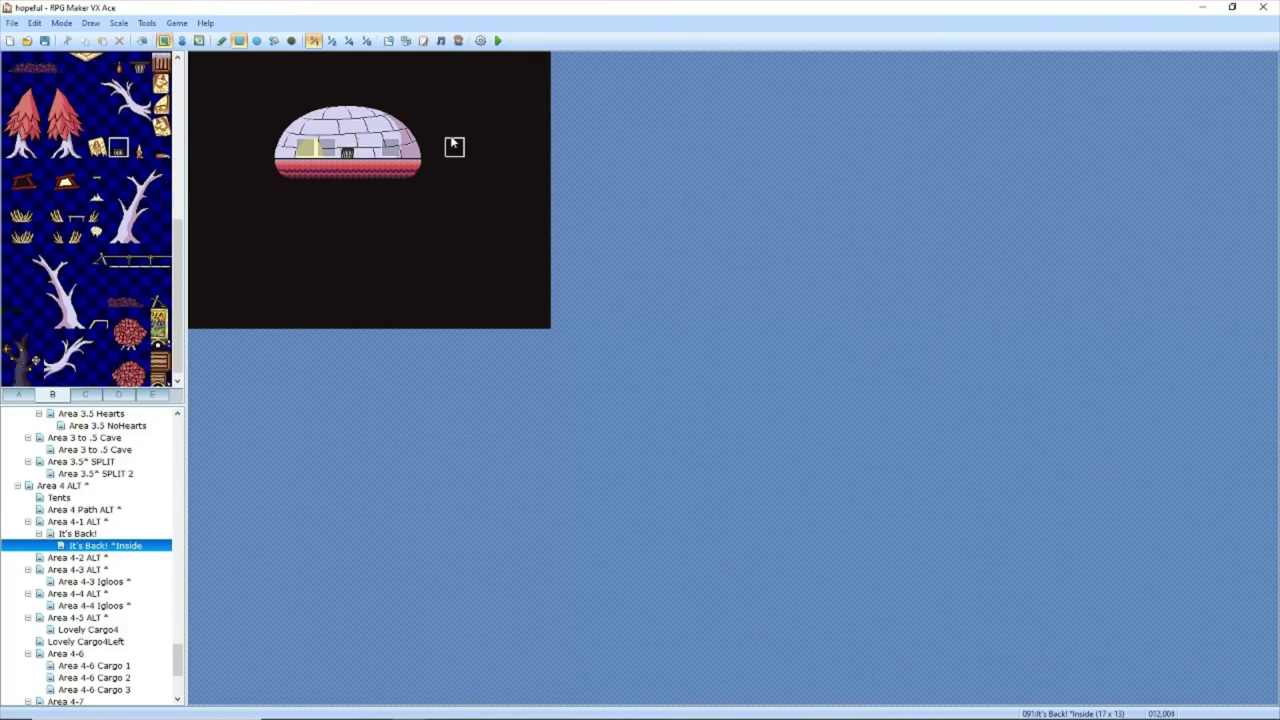
click(161, 148)
click(368, 152)
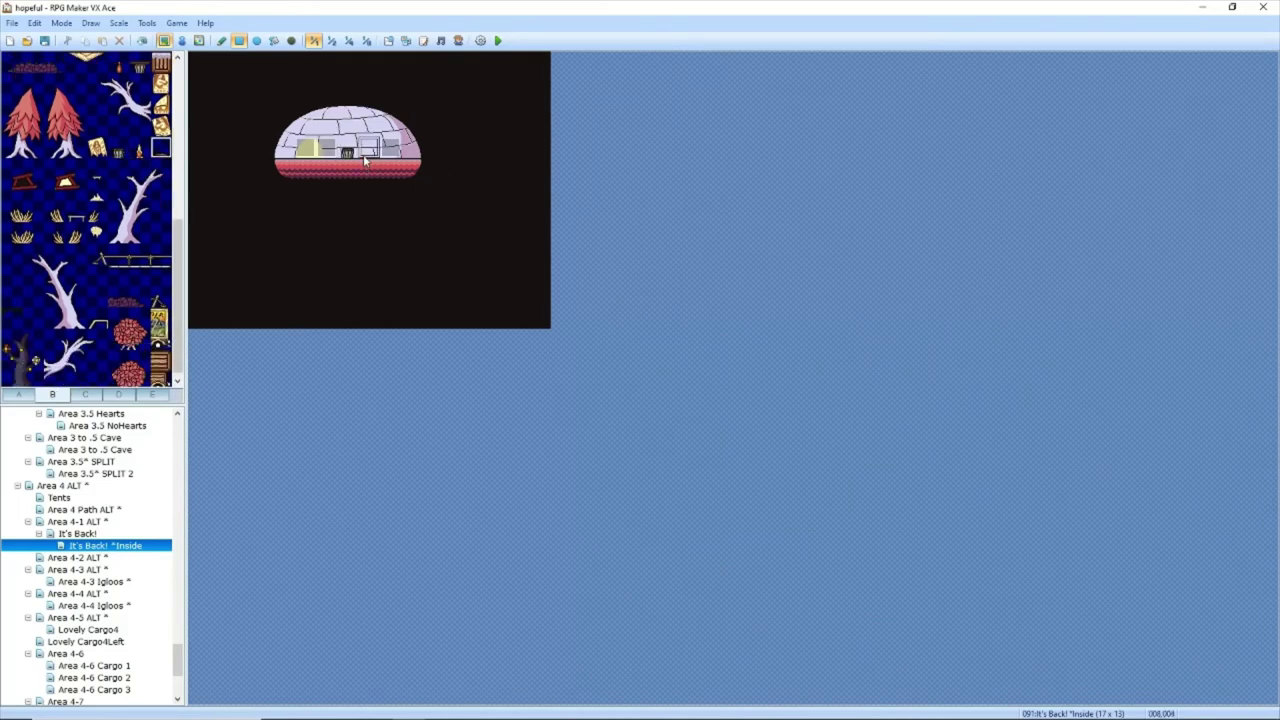
Step: Save the project, start a playtest, and walk the character in and out of the igloo doorway
click(498, 40)
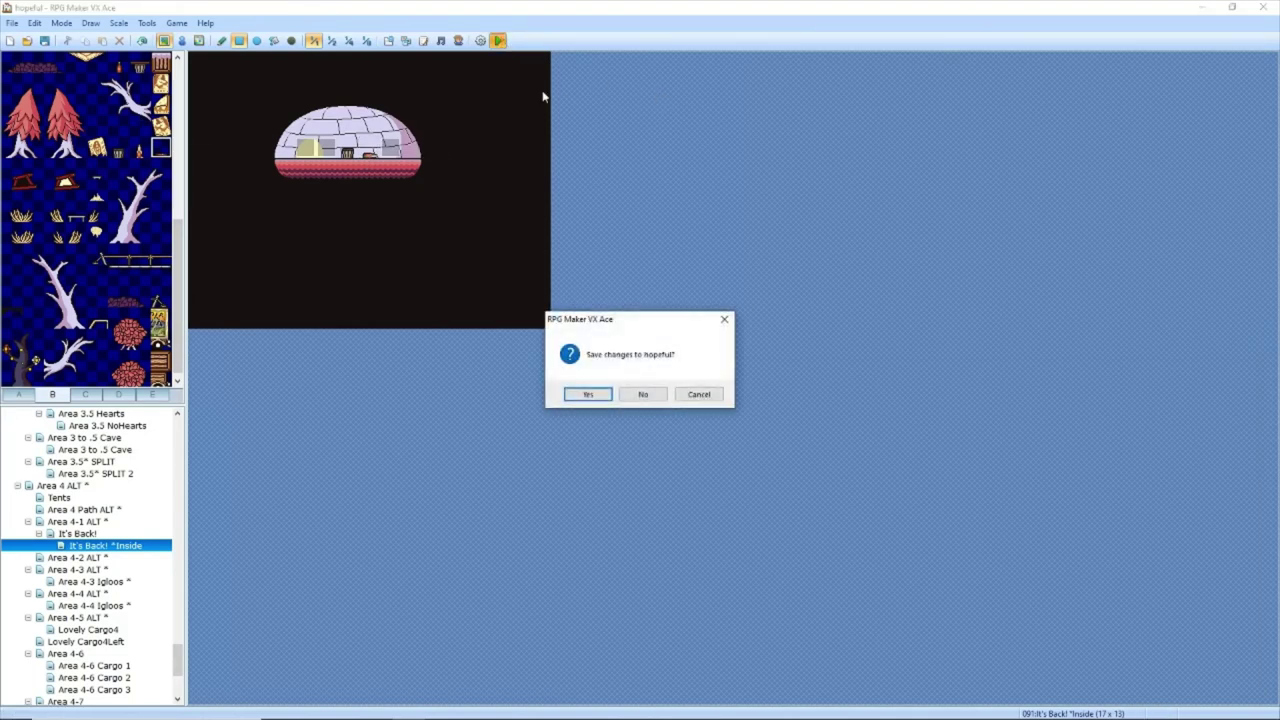
key(Return)
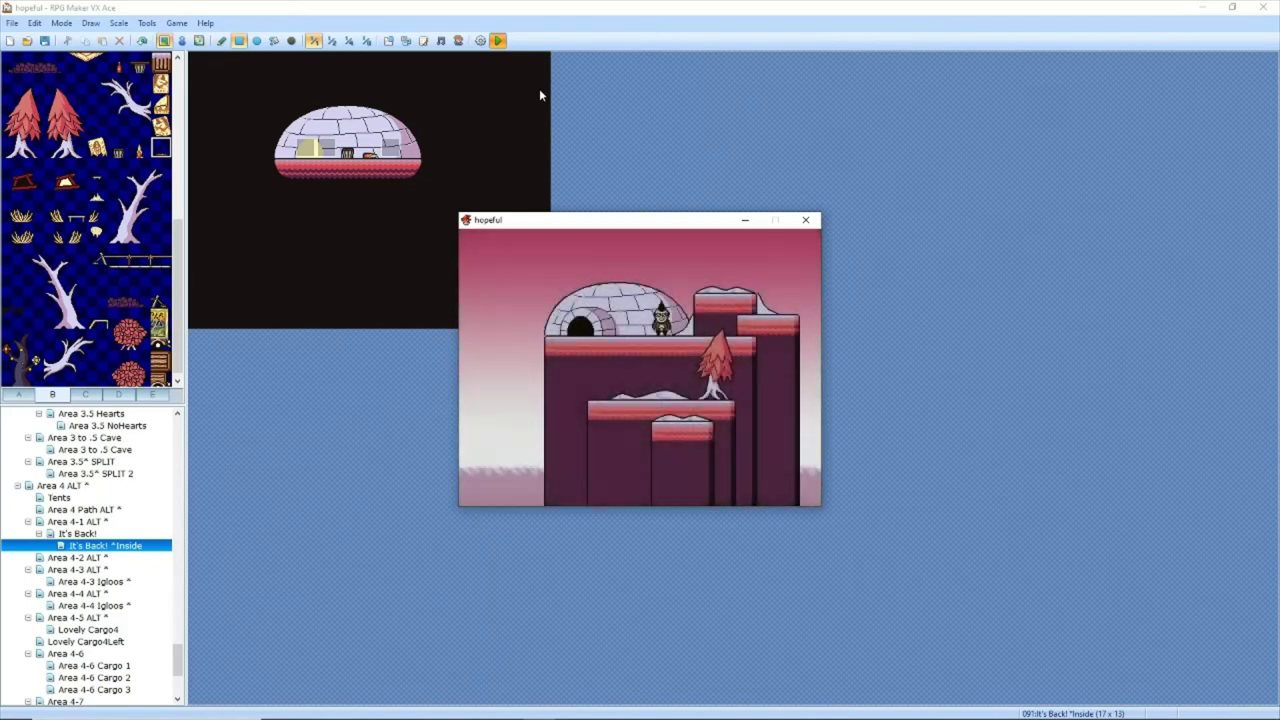
key(Left)
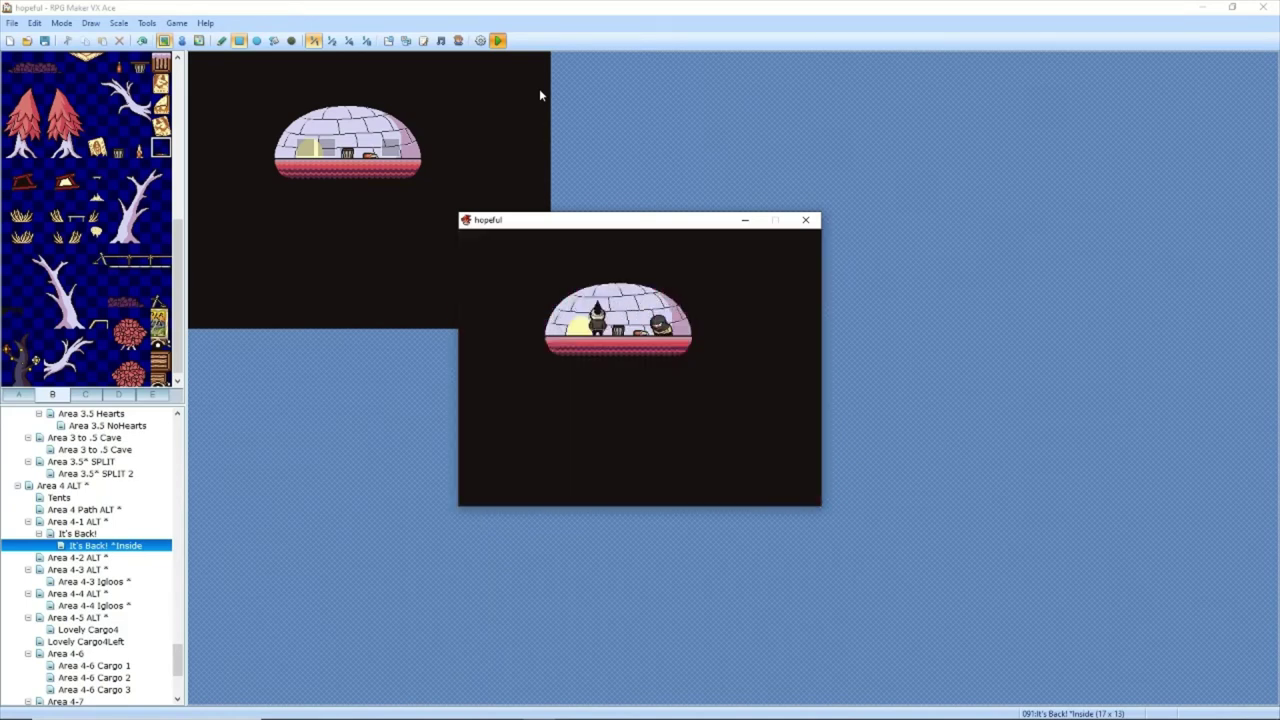
key(Down)
key(Down)
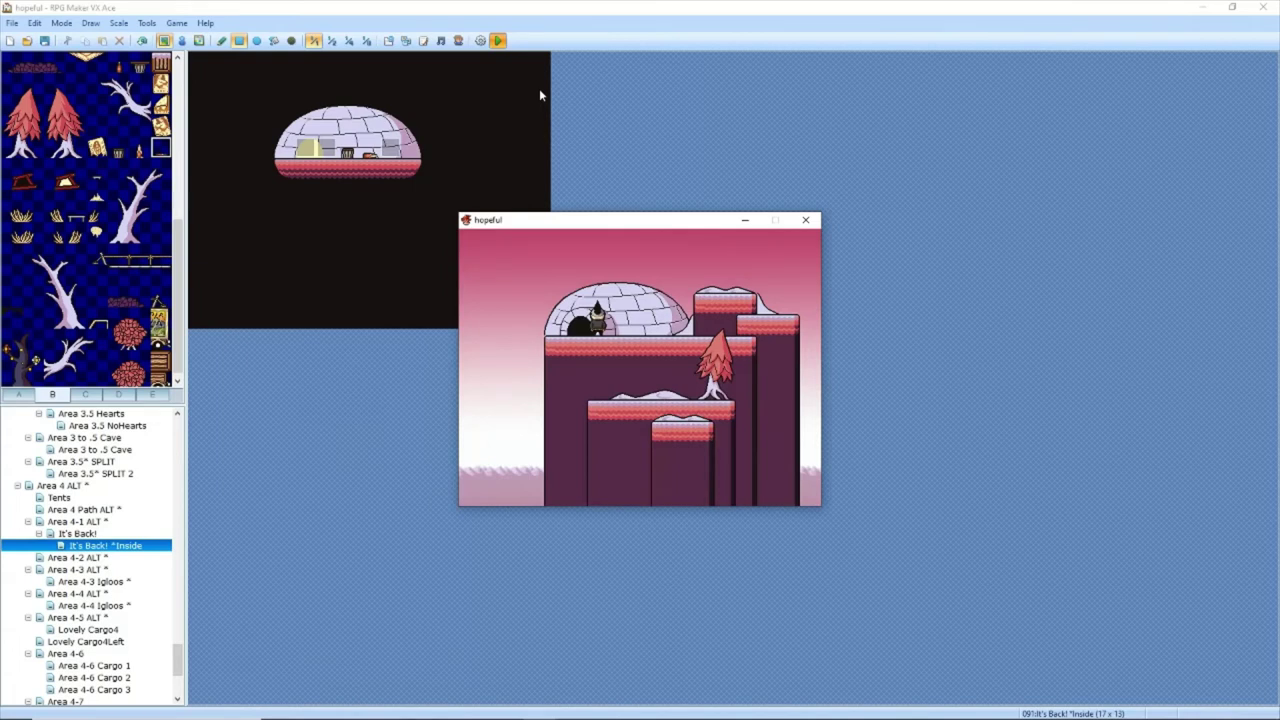
key(Down)
key(Up)
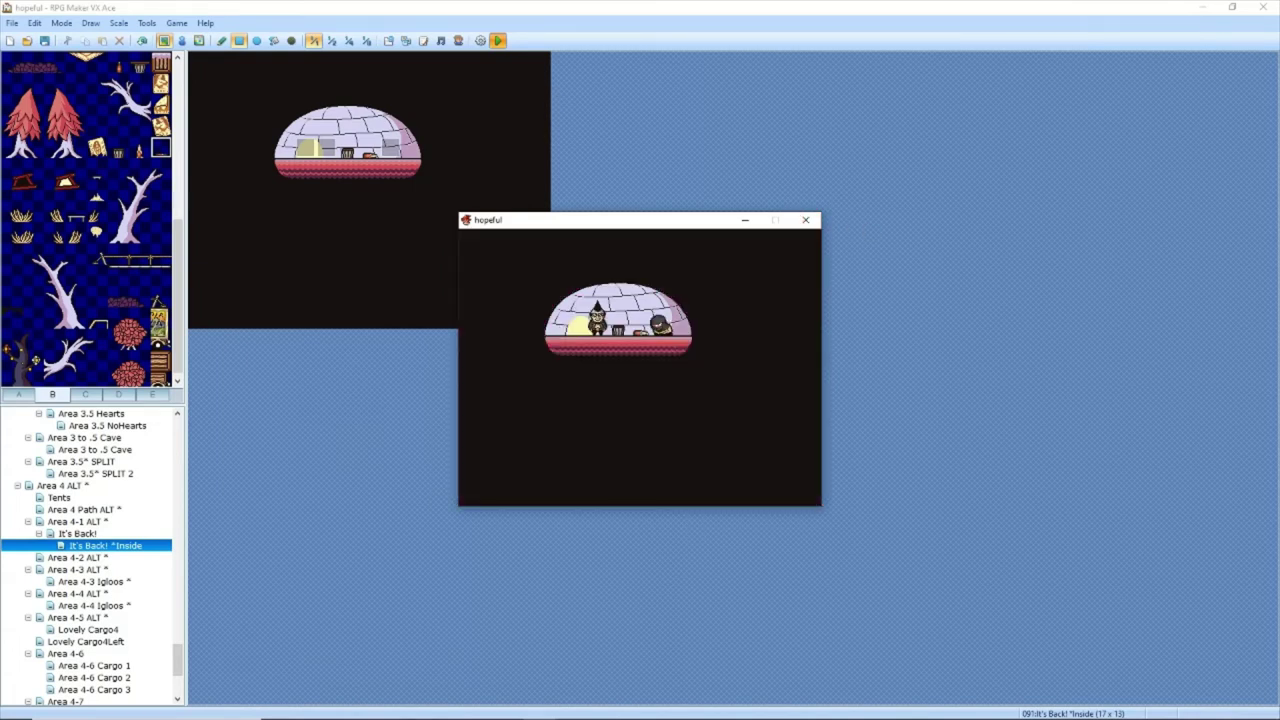
key(Down)
key(Up)
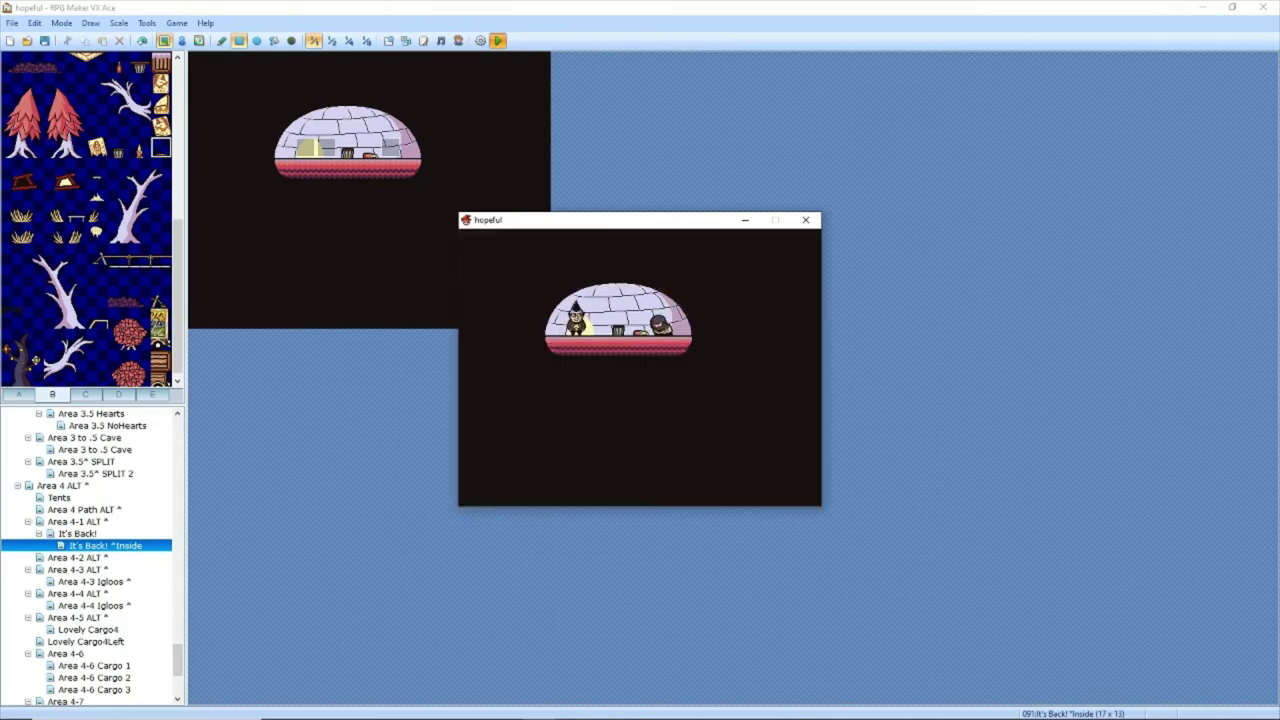
Step: Walk the character up to Wayne King, then retest the igloo doorway transfers in both directions
key(Right)
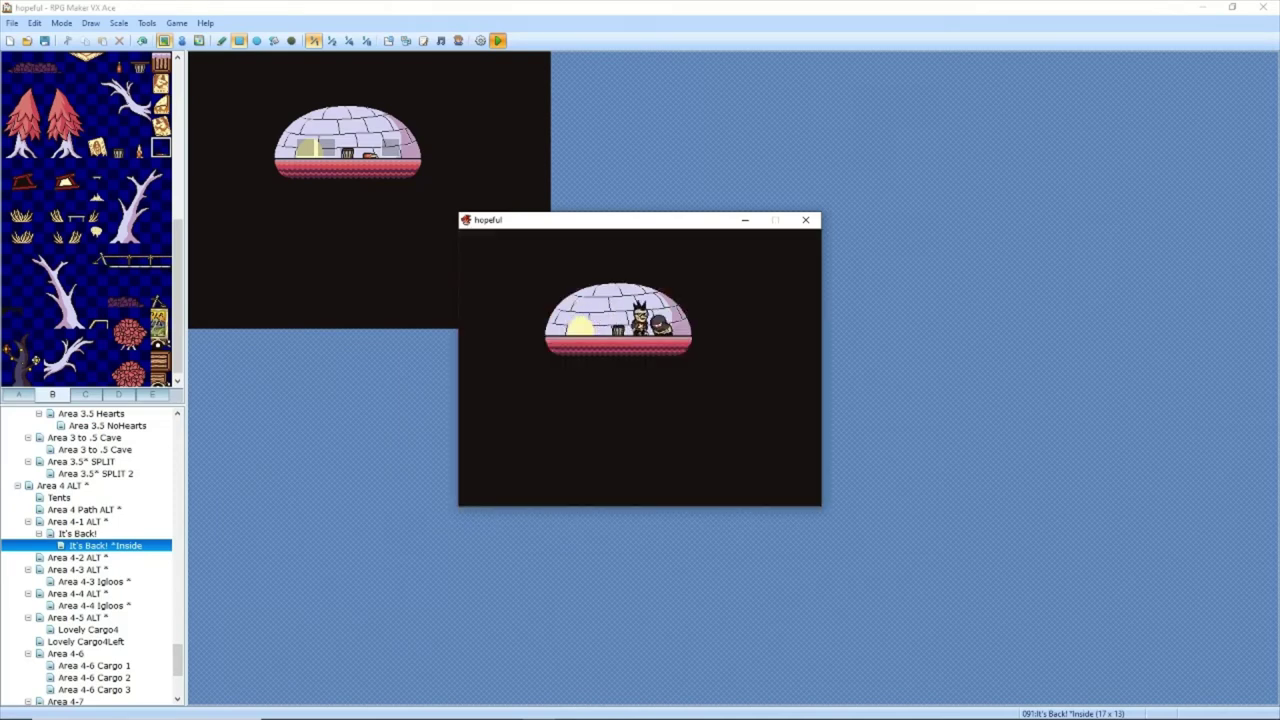
key(Left)
key(Down)
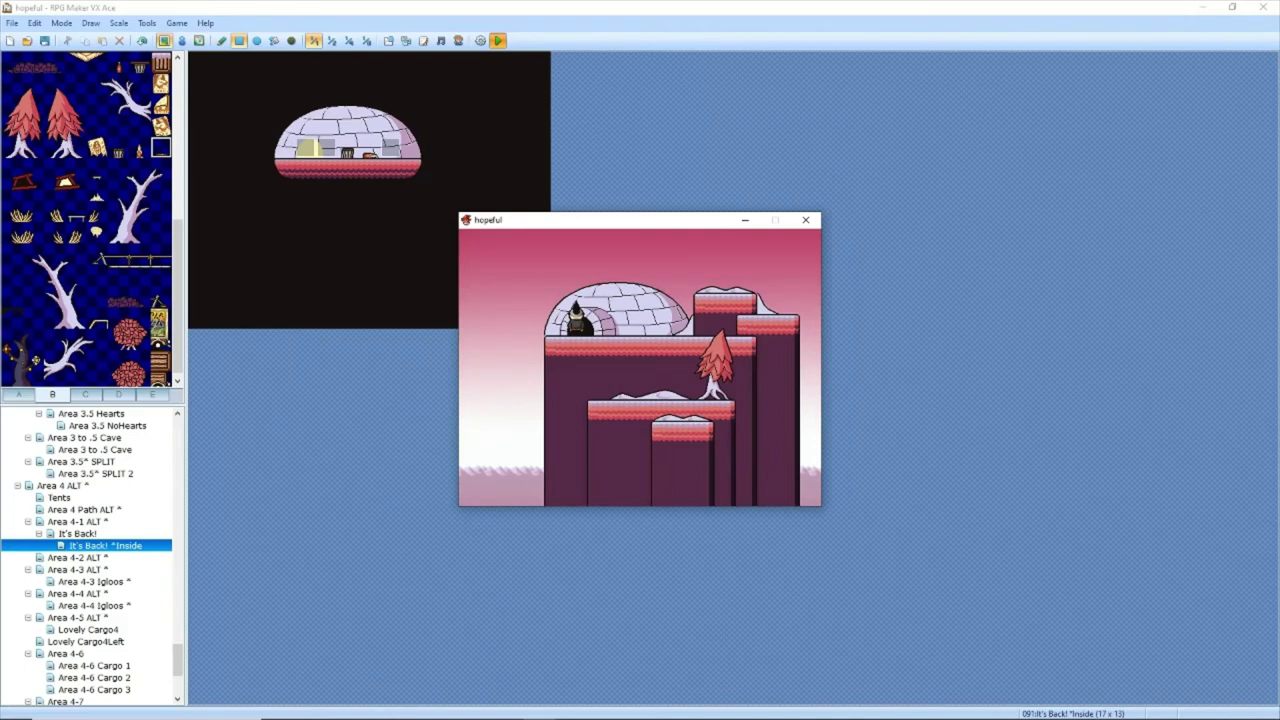
key(Up)
key(Down)
key(Up)
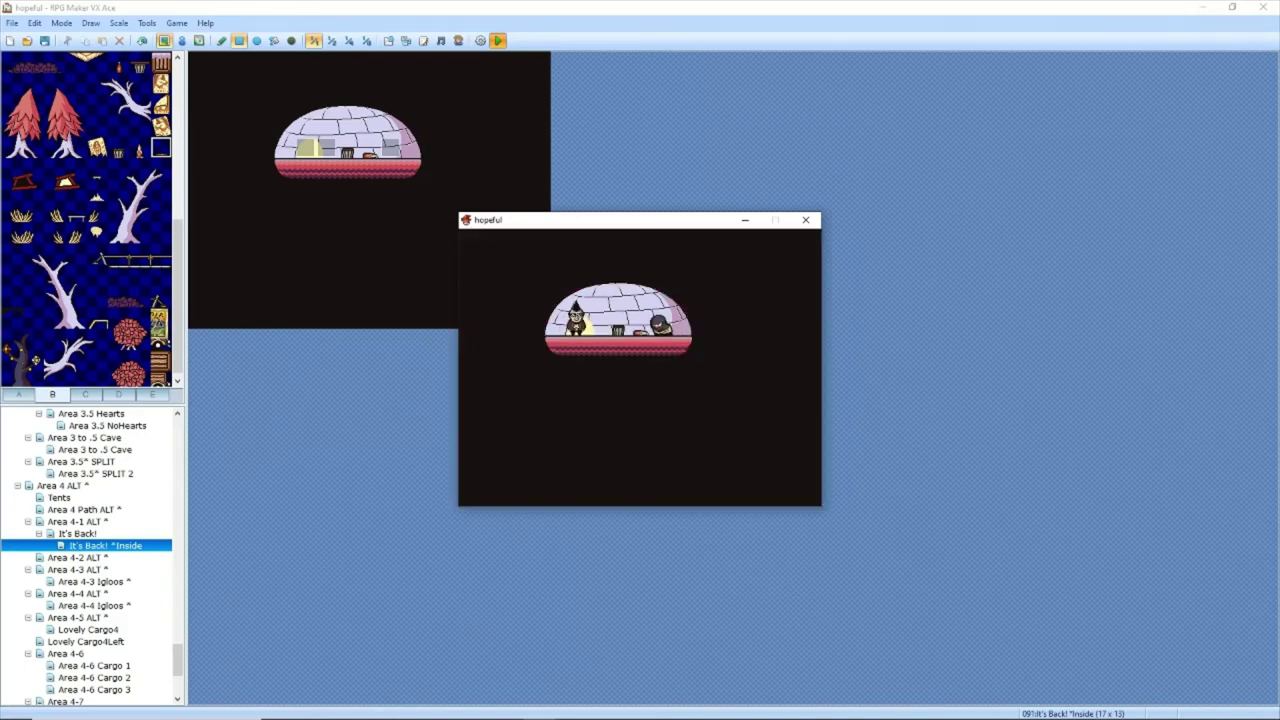
key(Down)
key(Up)
Step: Test talking to Wayne King inside the igloo in the playtest, then take the character back outside
key(Right)
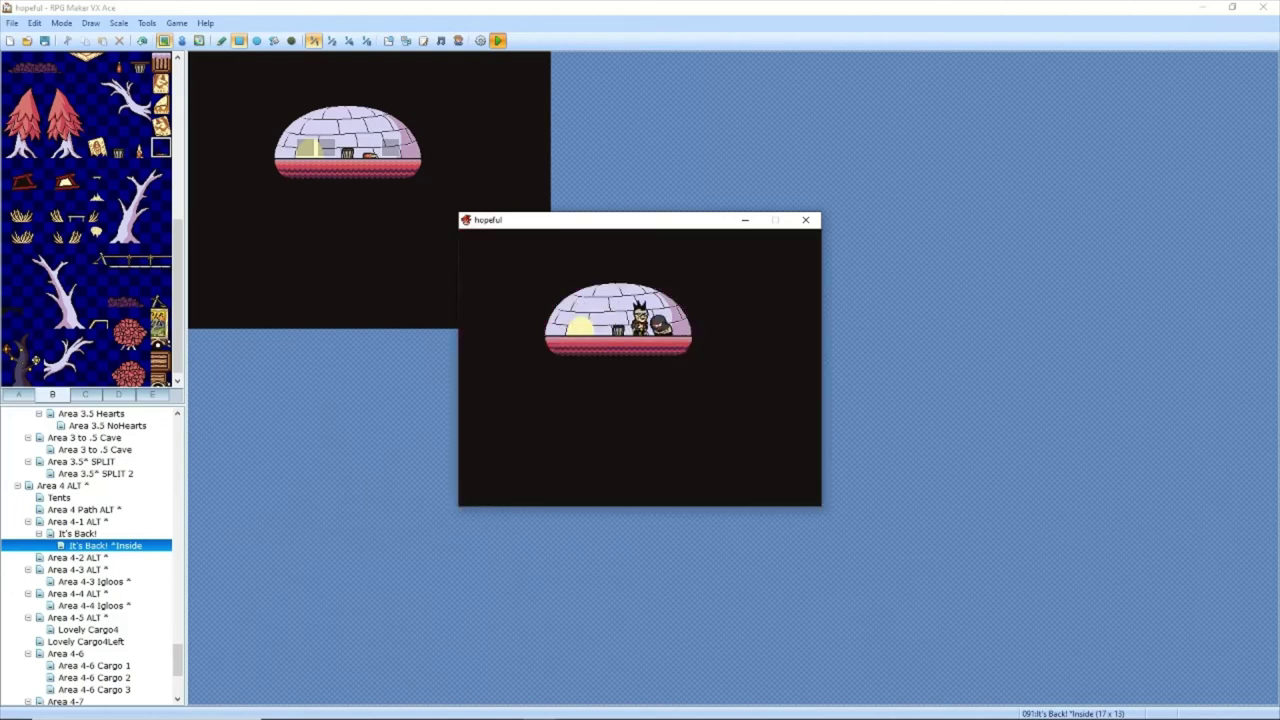
key(Return)
key(Return)
key(Return)
key(Return)
key(Left)
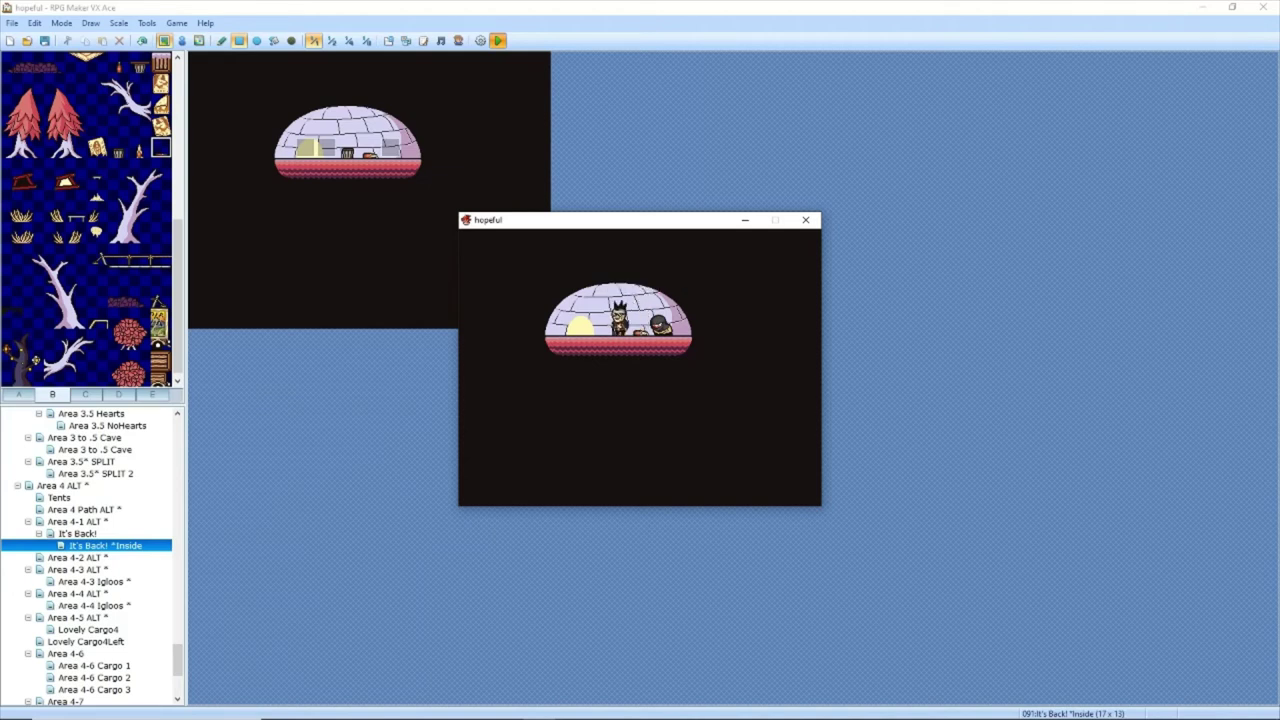
key(Down)
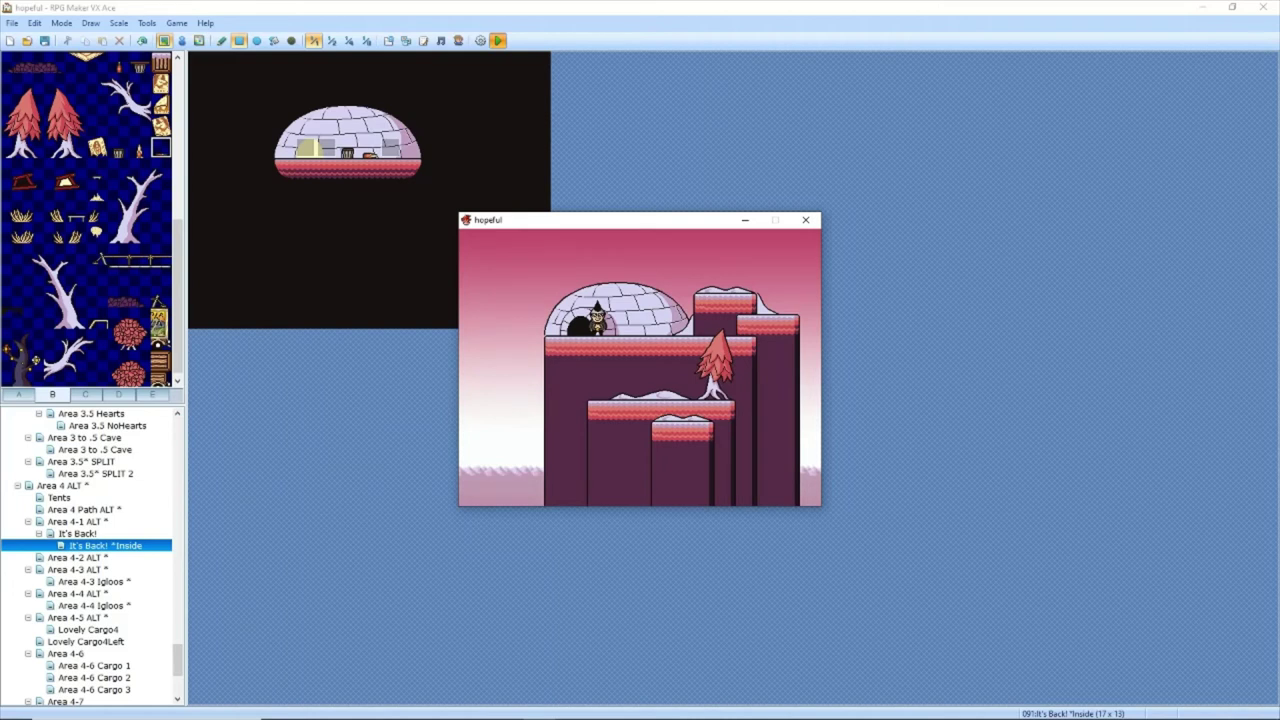
Step: Test jumping between the snowy ledges beside the igloo and back toward its roof
key(Right)
key(space)
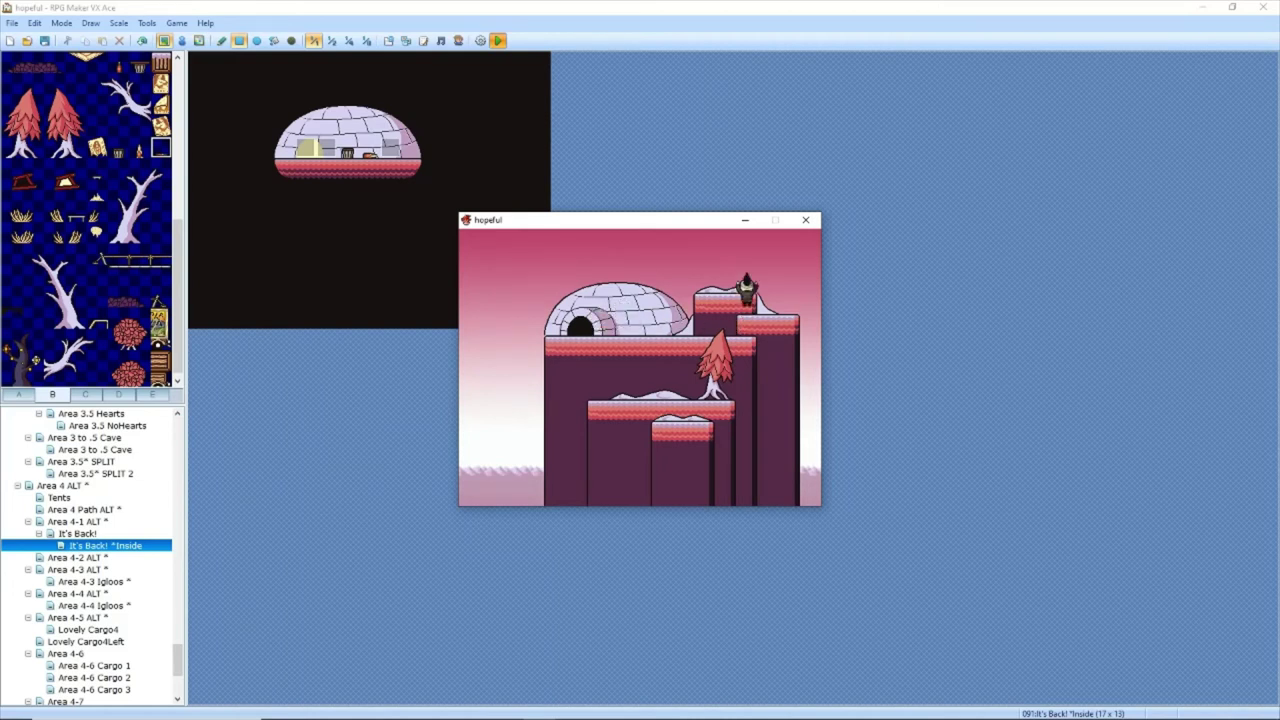
key(Right)
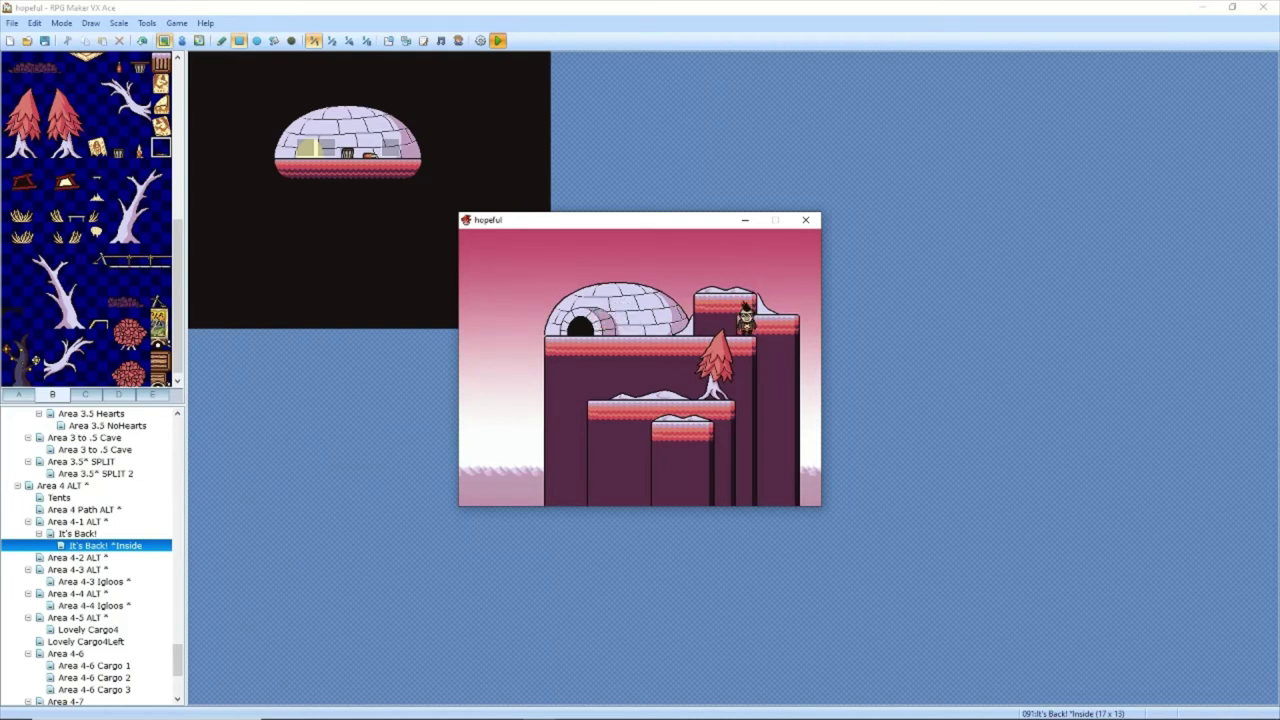
key(space)
key(Left)
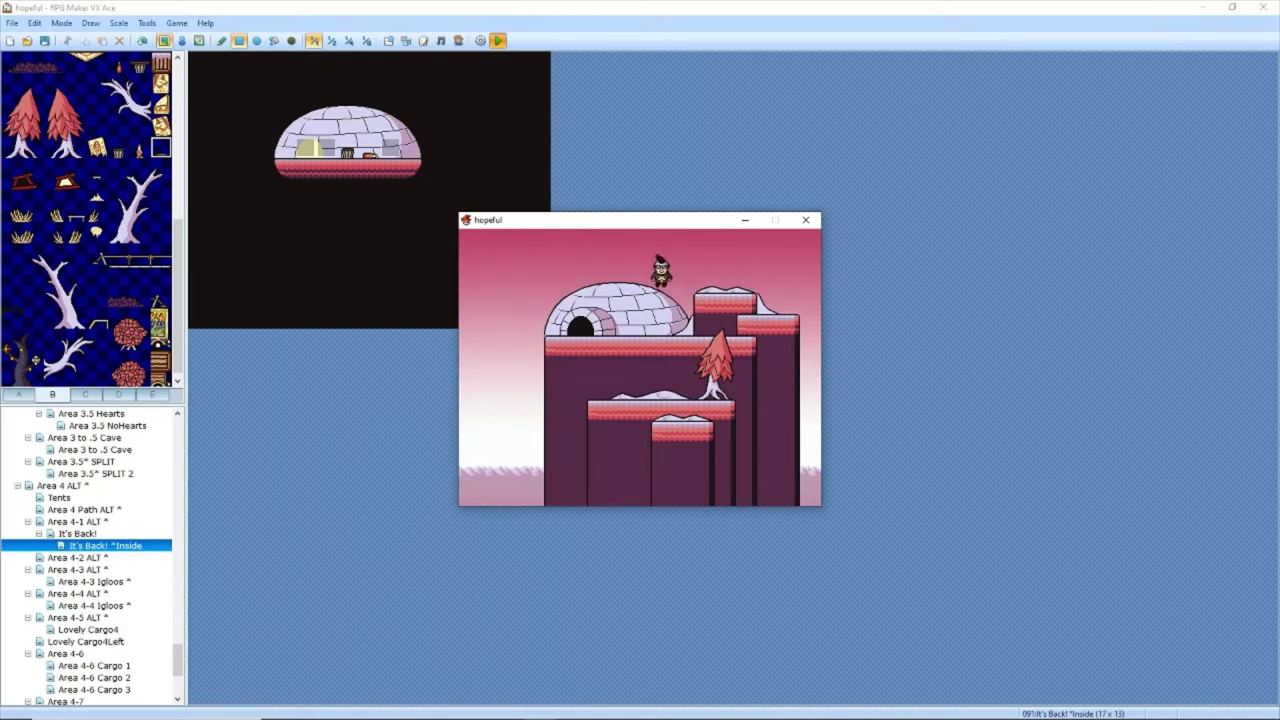
Step: Bring the character back to Wayne King, read his message, and leave the igloo
key(Left)
key(Right)
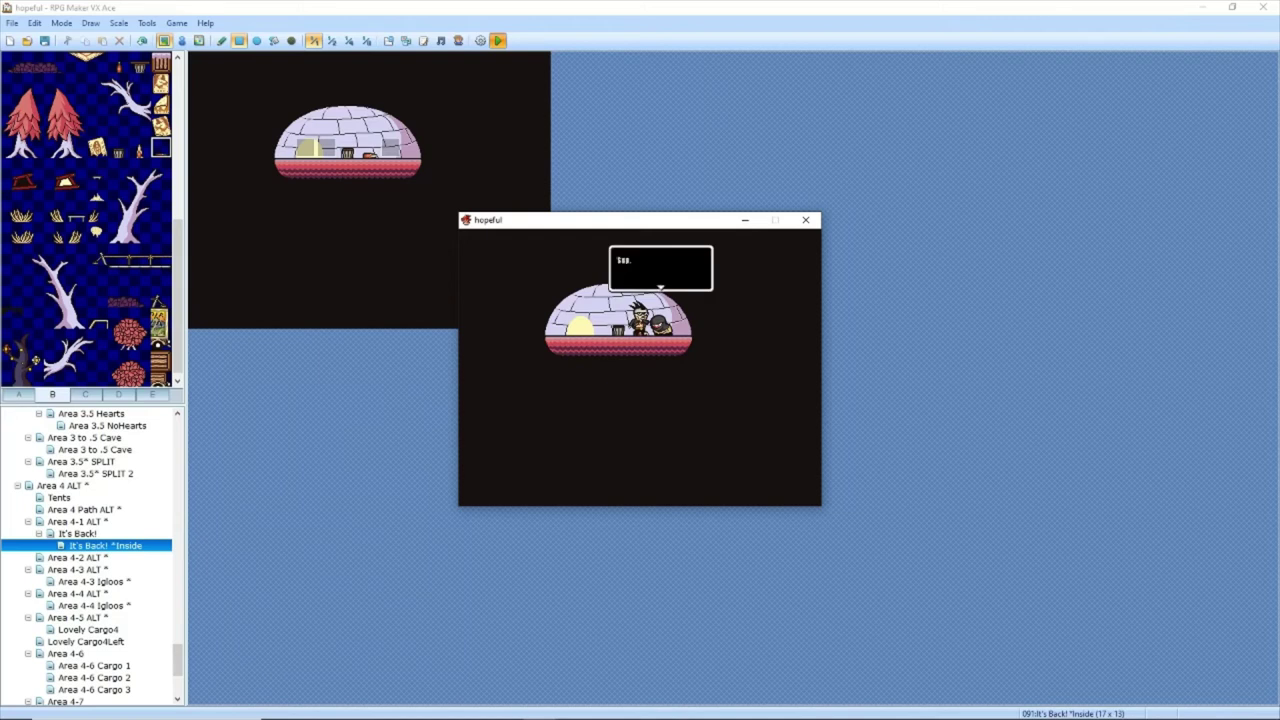
key(Return)
key(Left)
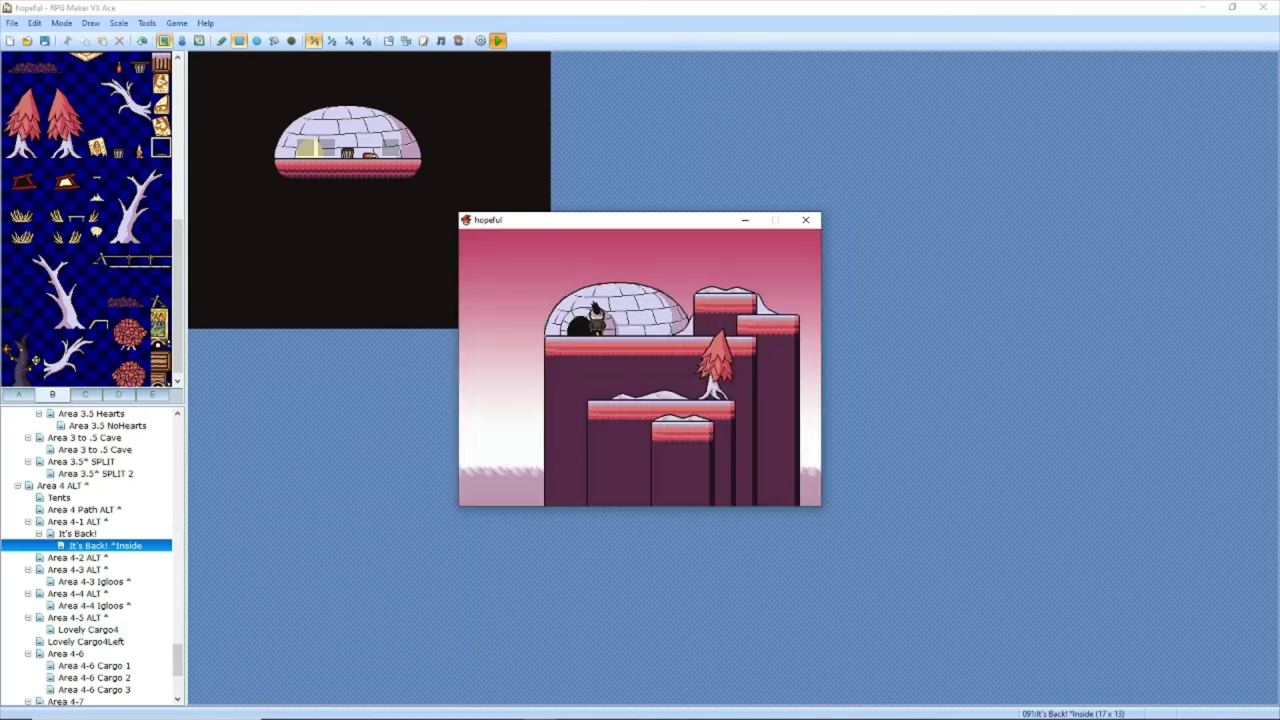
Step: Check the outer ledge and the igloo doorway once more, then end the playtest
key(Right)
key(Up)
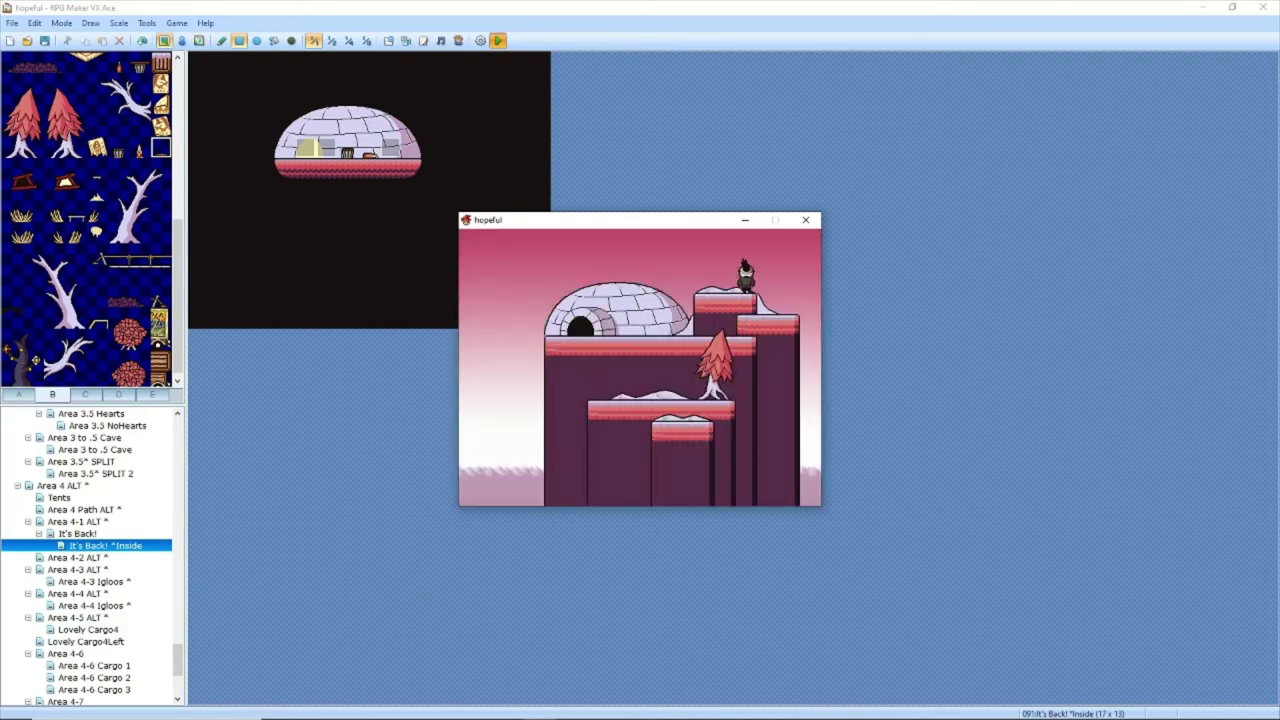
key(Left)
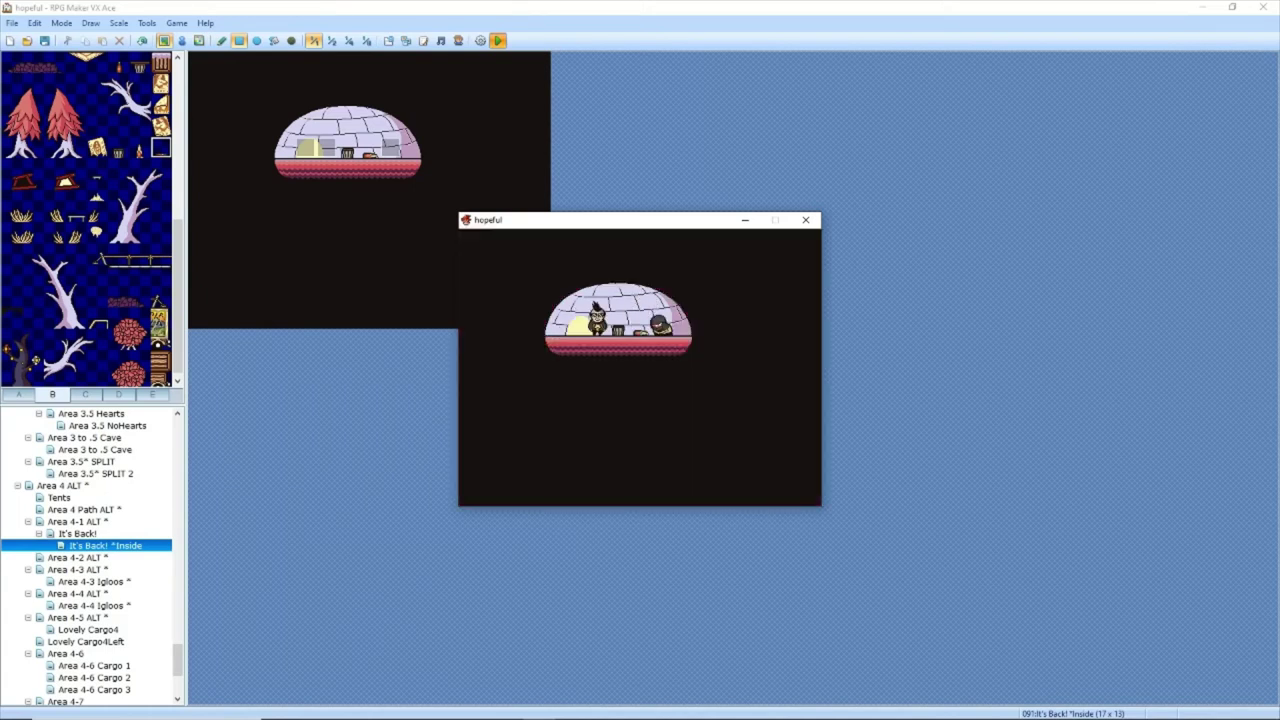
key(Left)
key(Right)
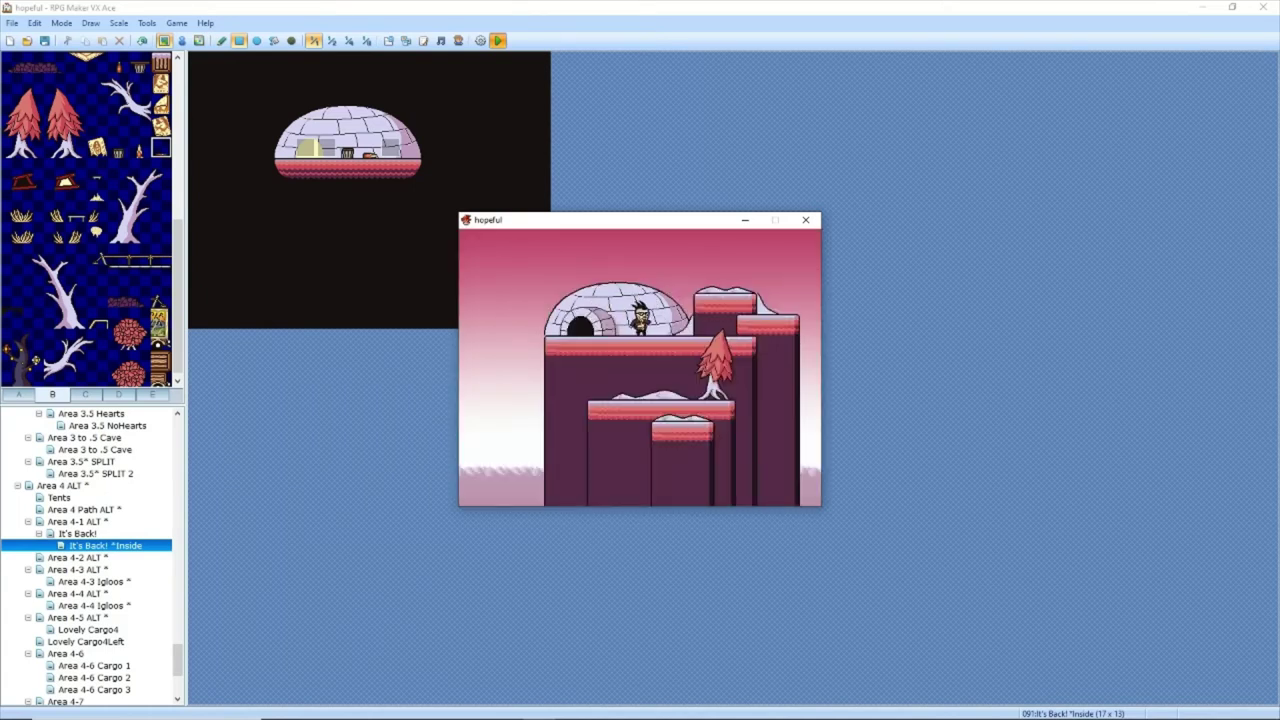
click(808, 223)
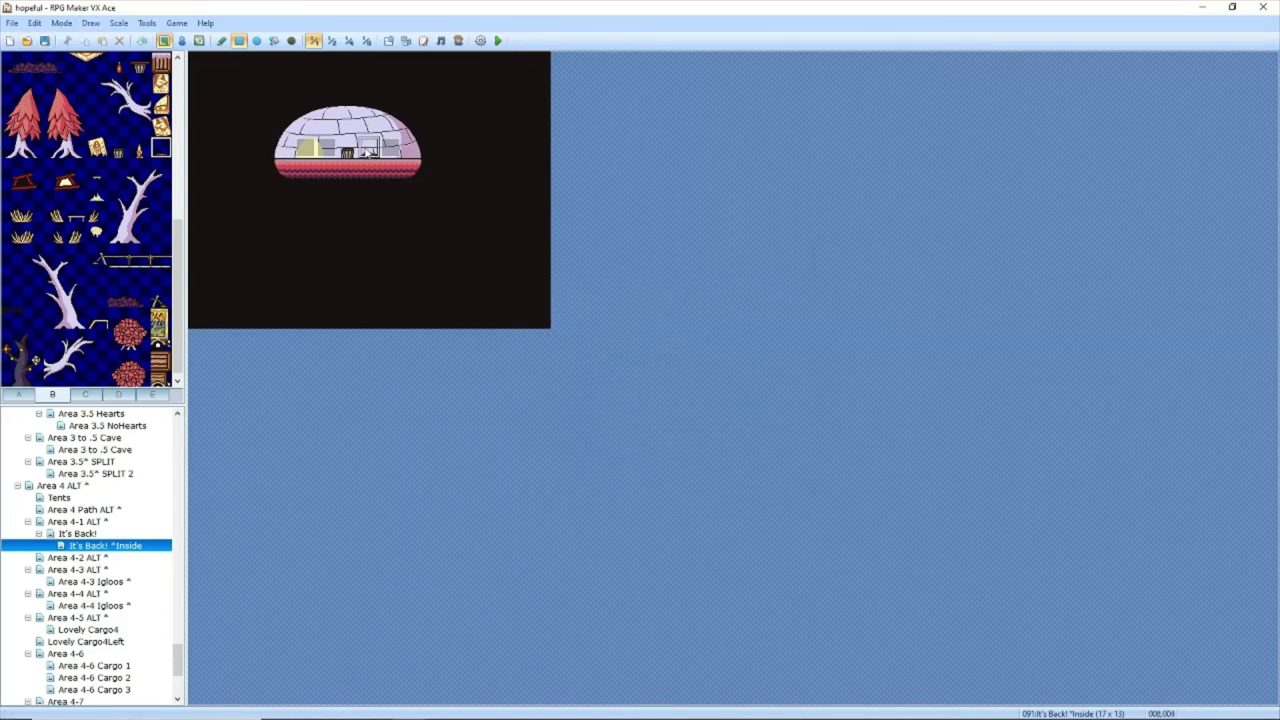
Step: Add a Change Battle BGM command with the track 666 Kill Chop Deluxe to the Wayne King event after its message
click(180, 40)
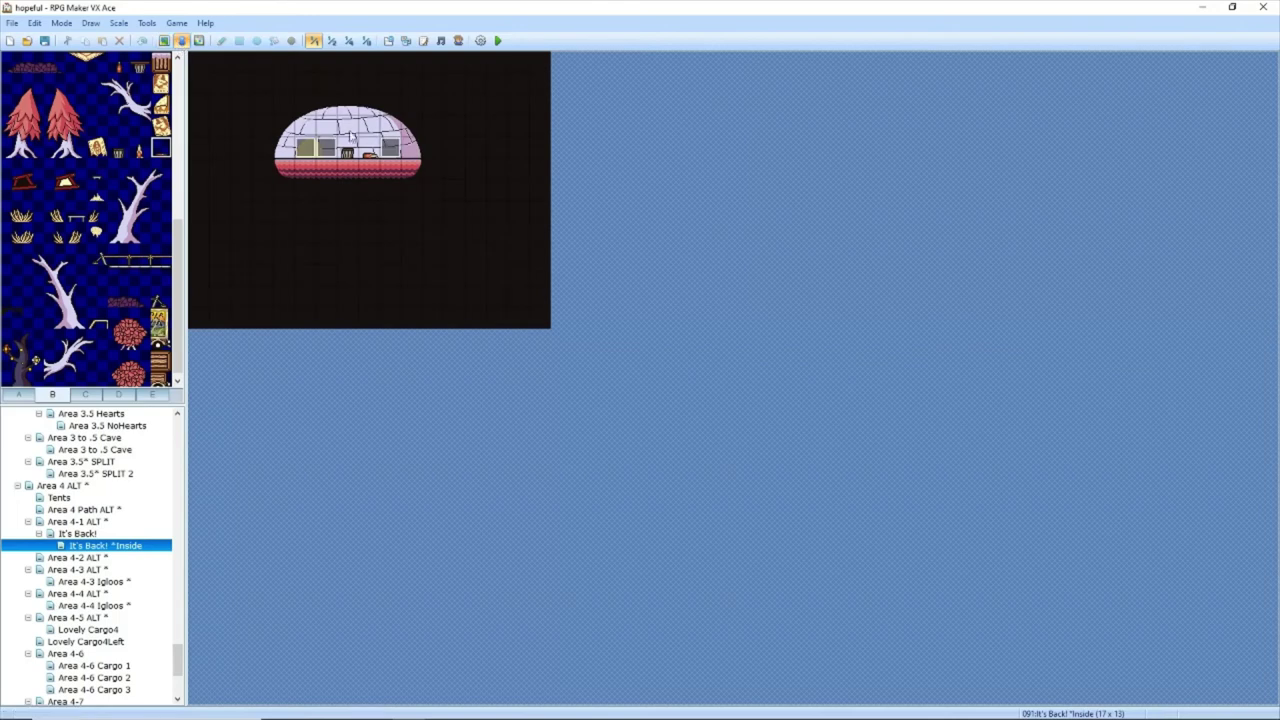
double_click(390, 154)
double_click(703, 244)
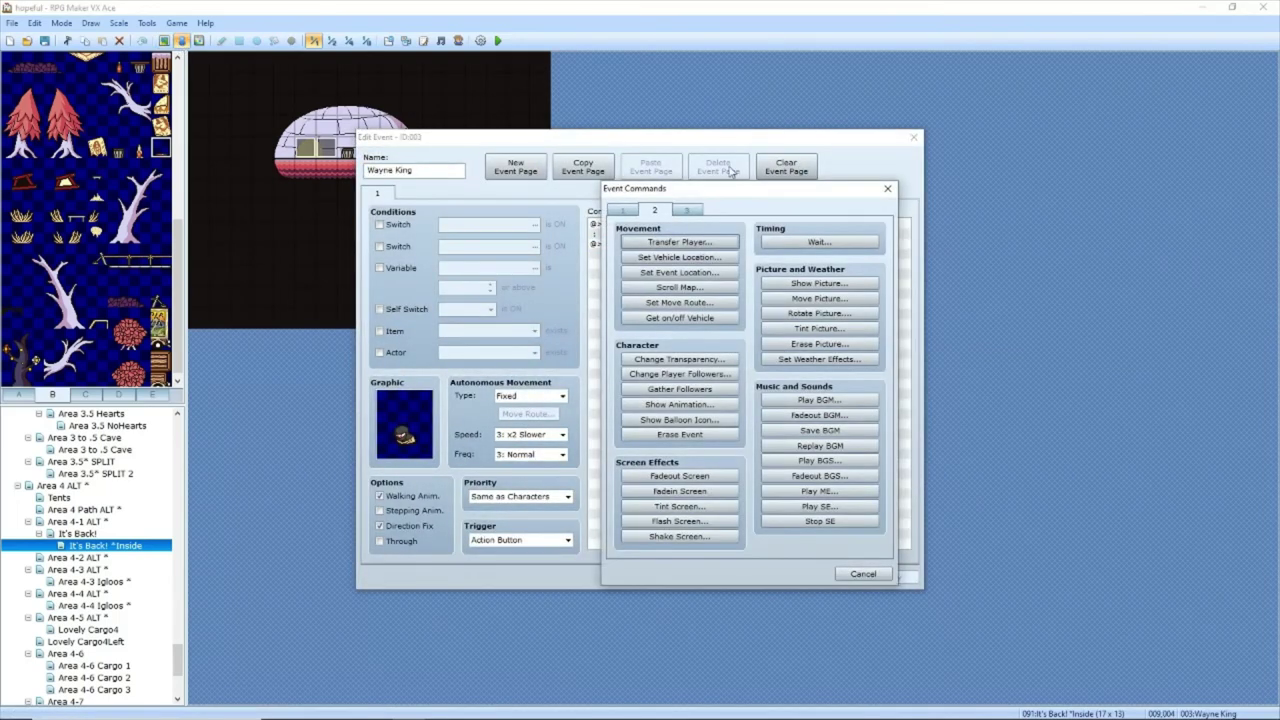
click(623, 210)
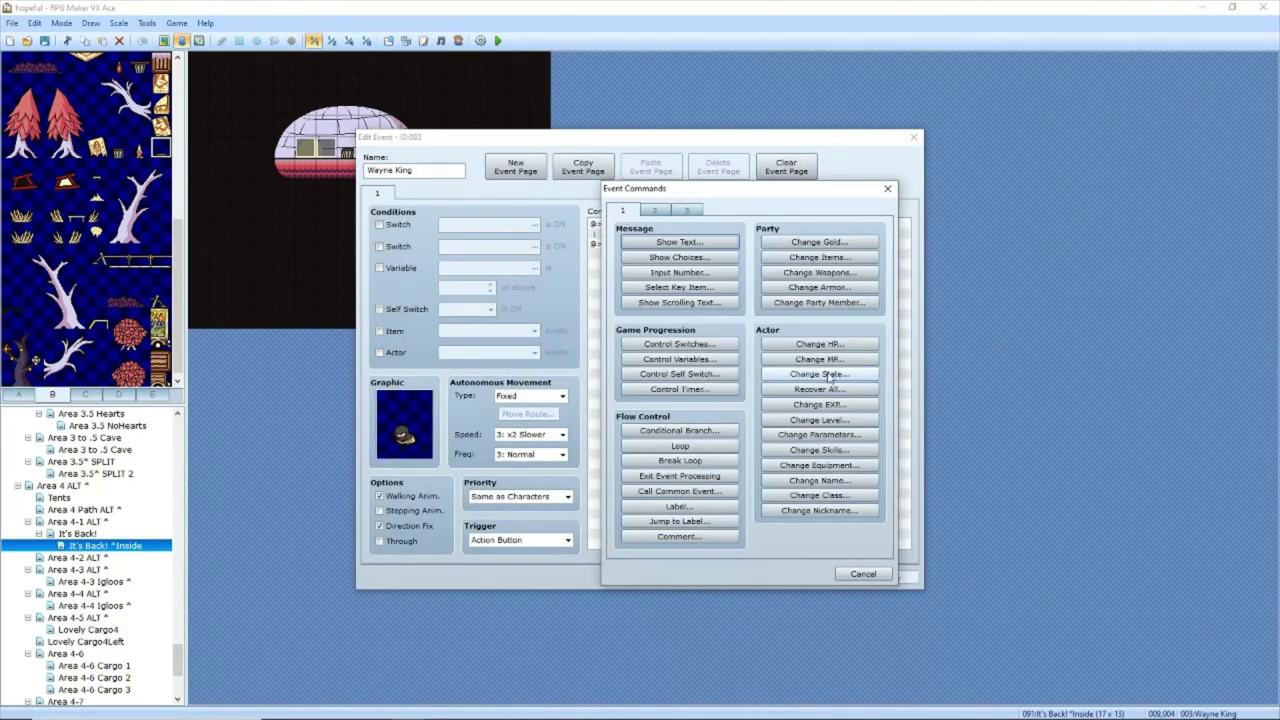
click(684, 213)
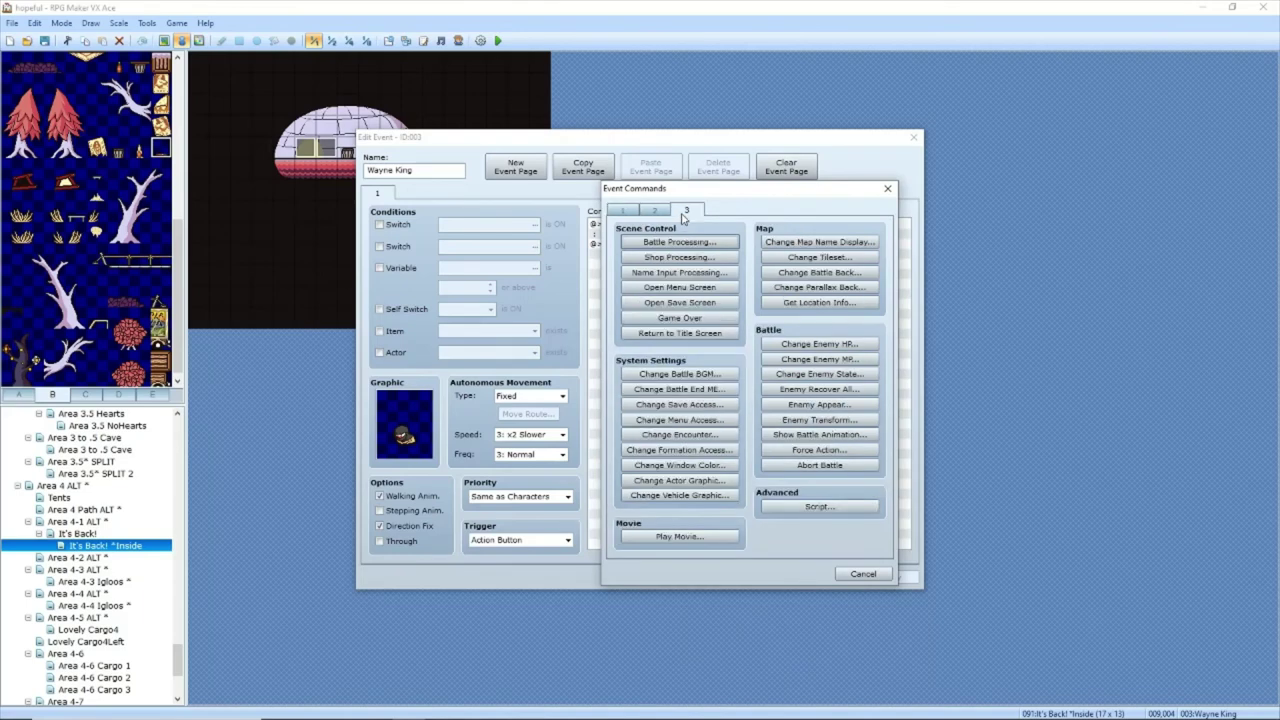
click(820, 435)
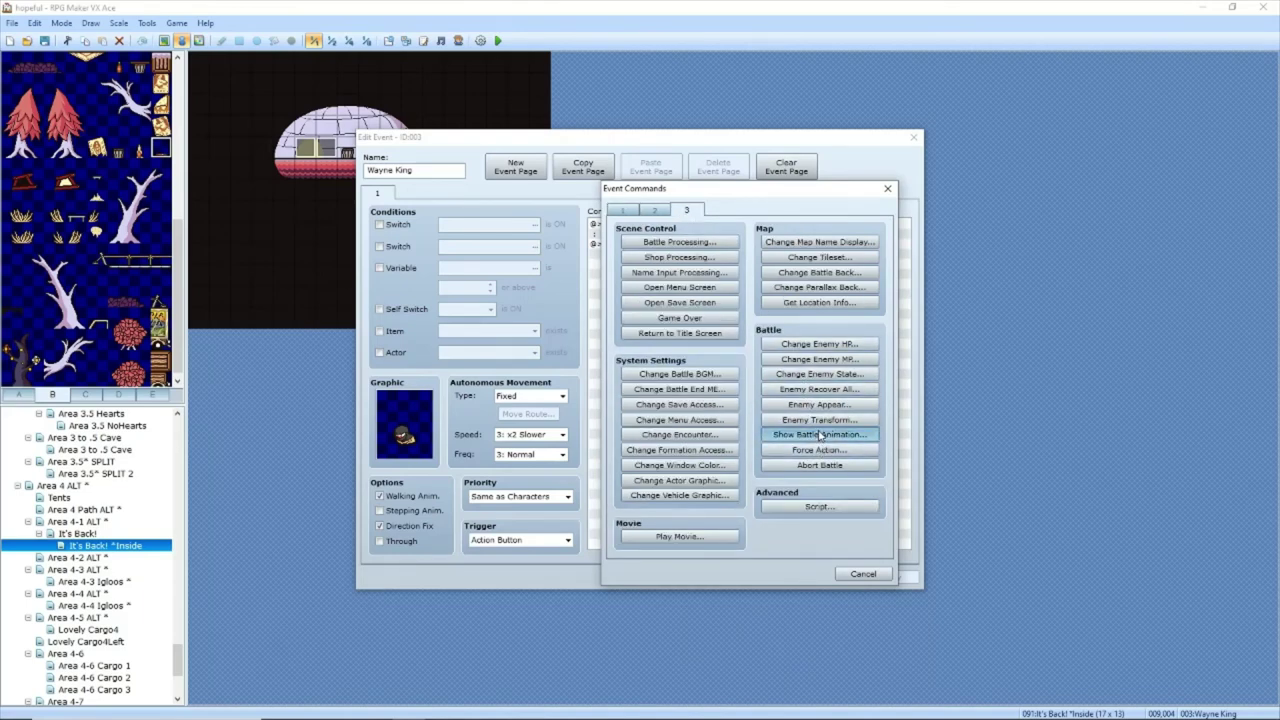
click(714, 375)
click(755, 299)
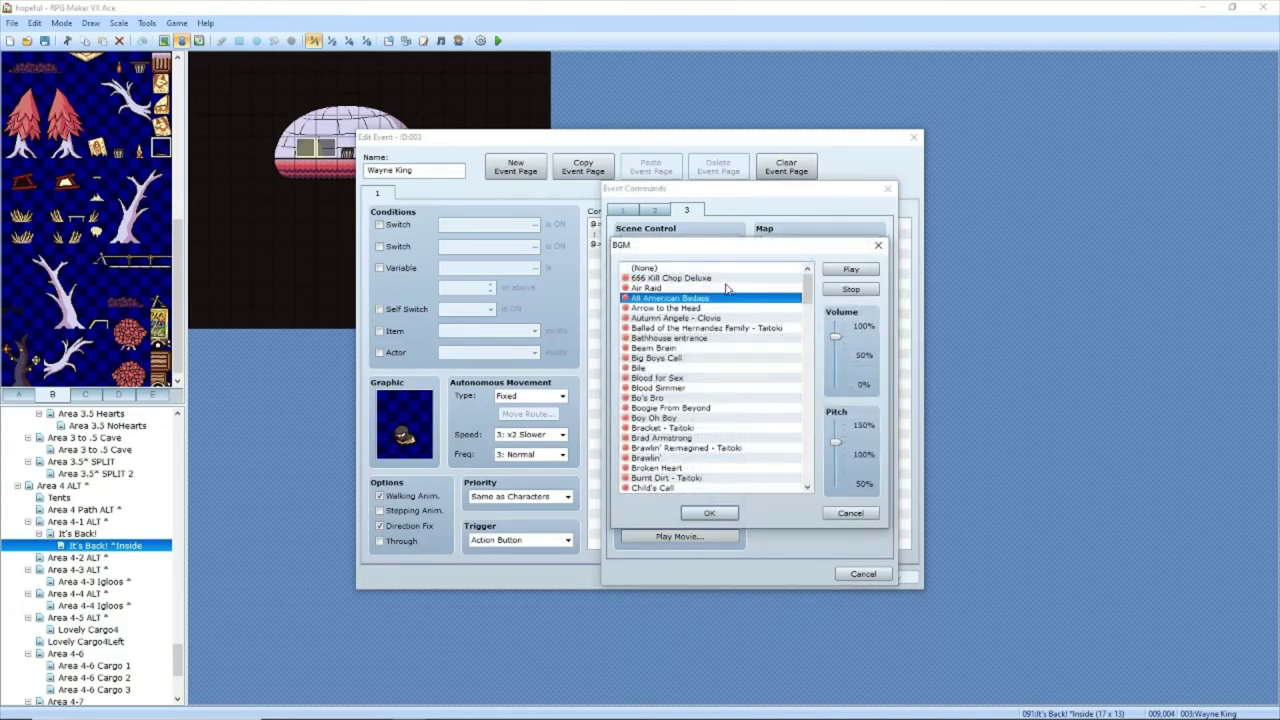
key(Up)
key(Up)
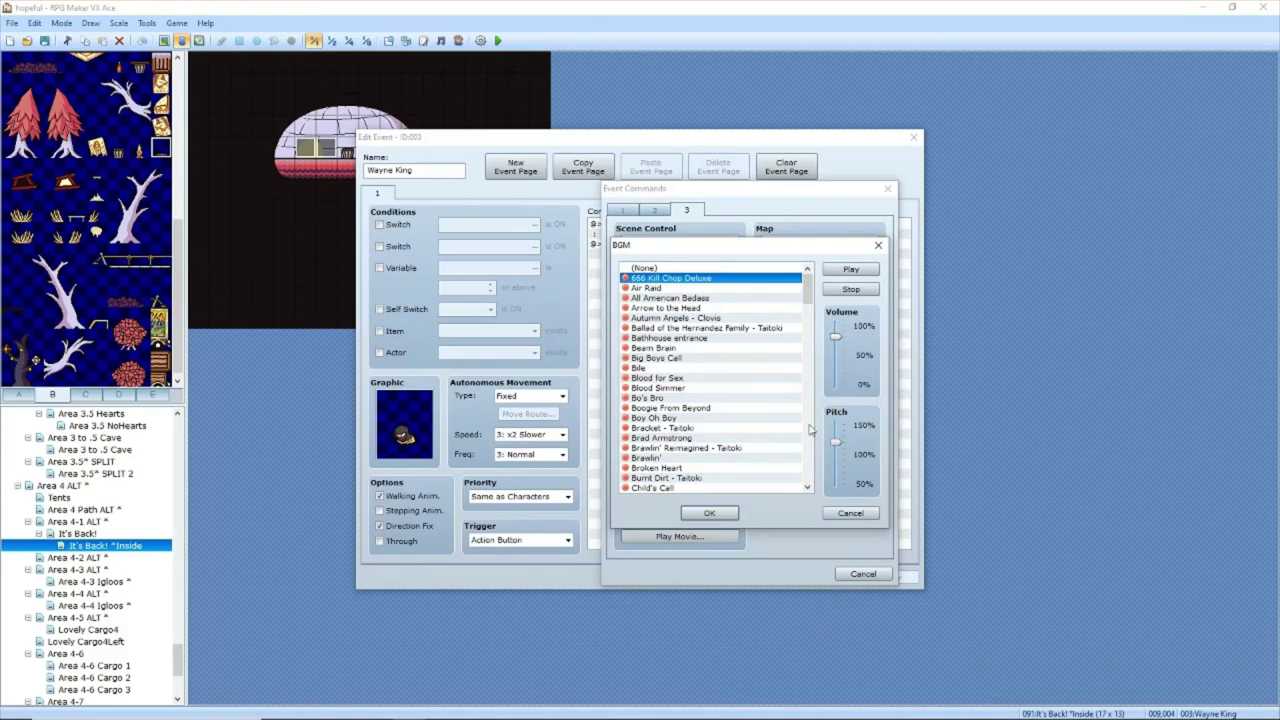
click(709, 512)
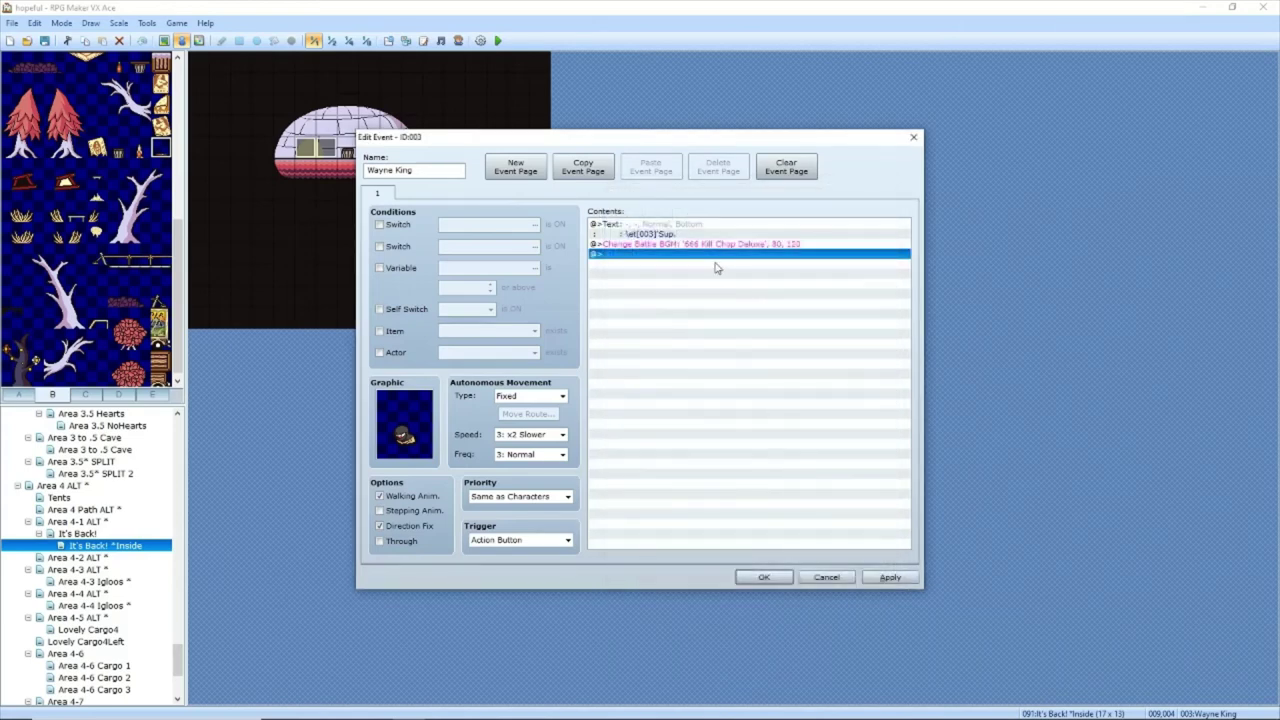
double_click(716, 268)
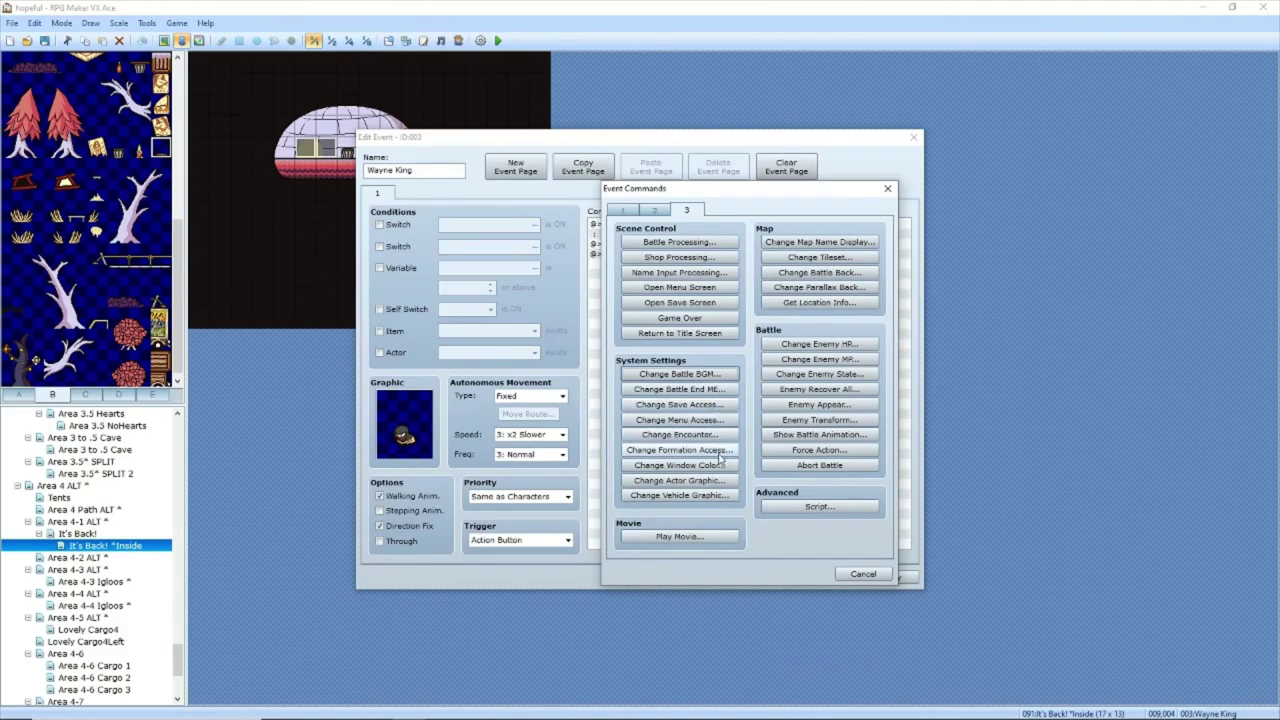
click(679, 242)
click(785, 346)
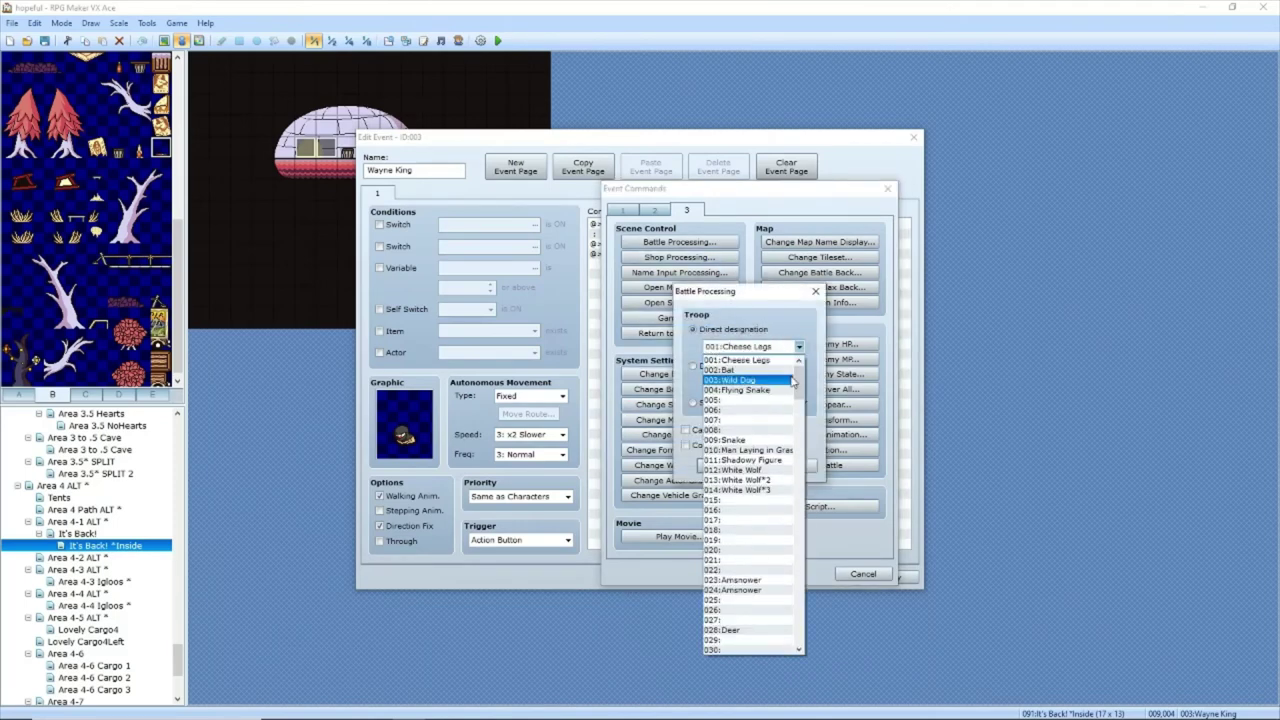
drag(798, 378, 822, 540)
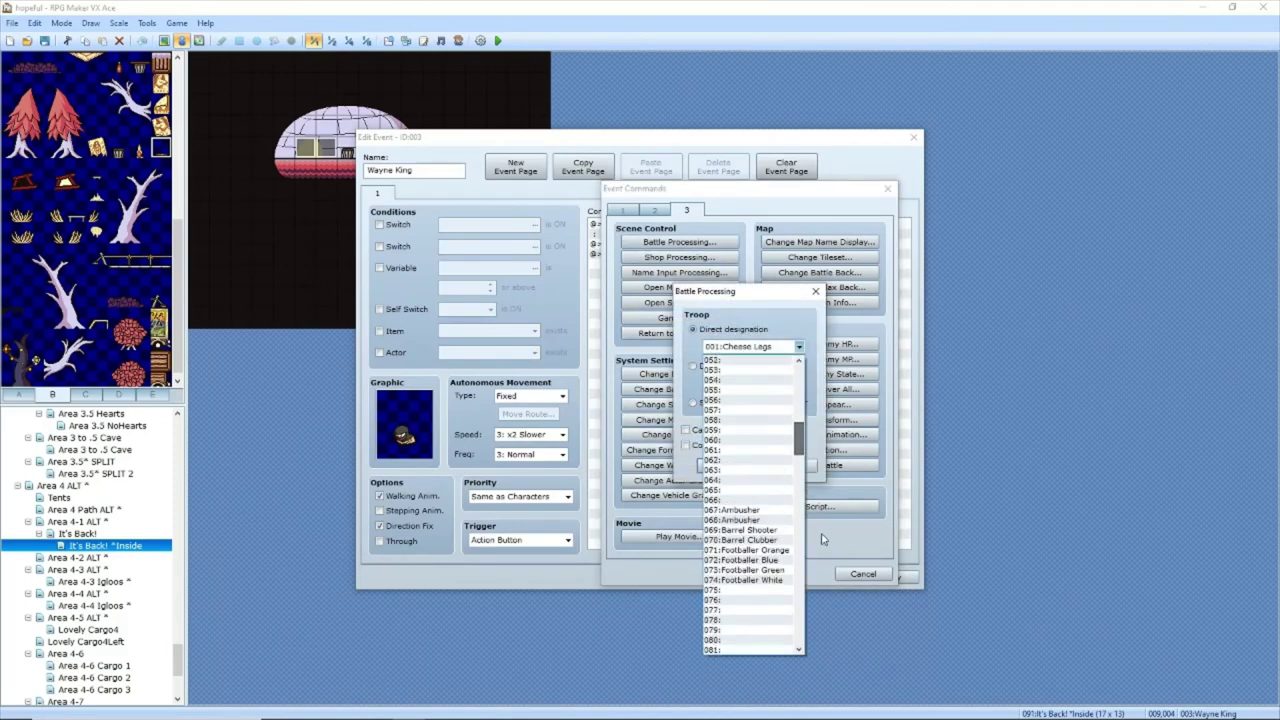
click(822, 540)
click(808, 466)
key(Escape)
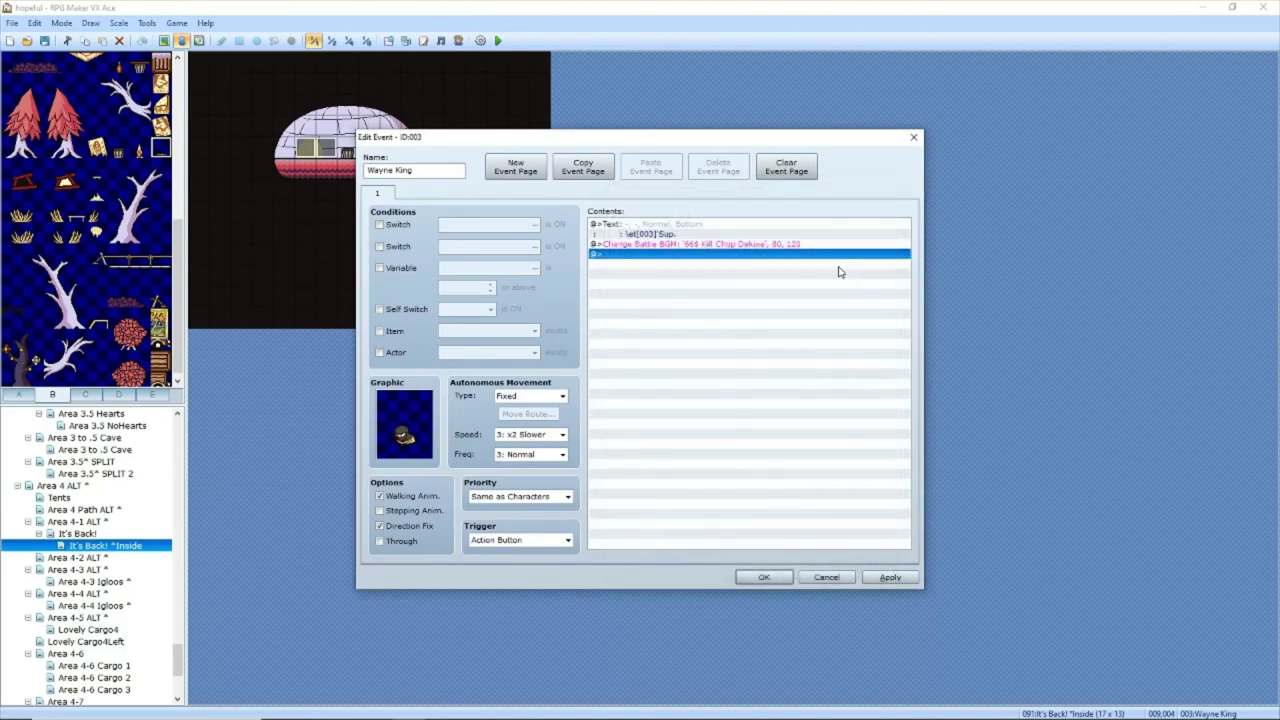
Step: Check the Wayne King event's battle music command and save the event
double_click(835, 249)
click(878, 245)
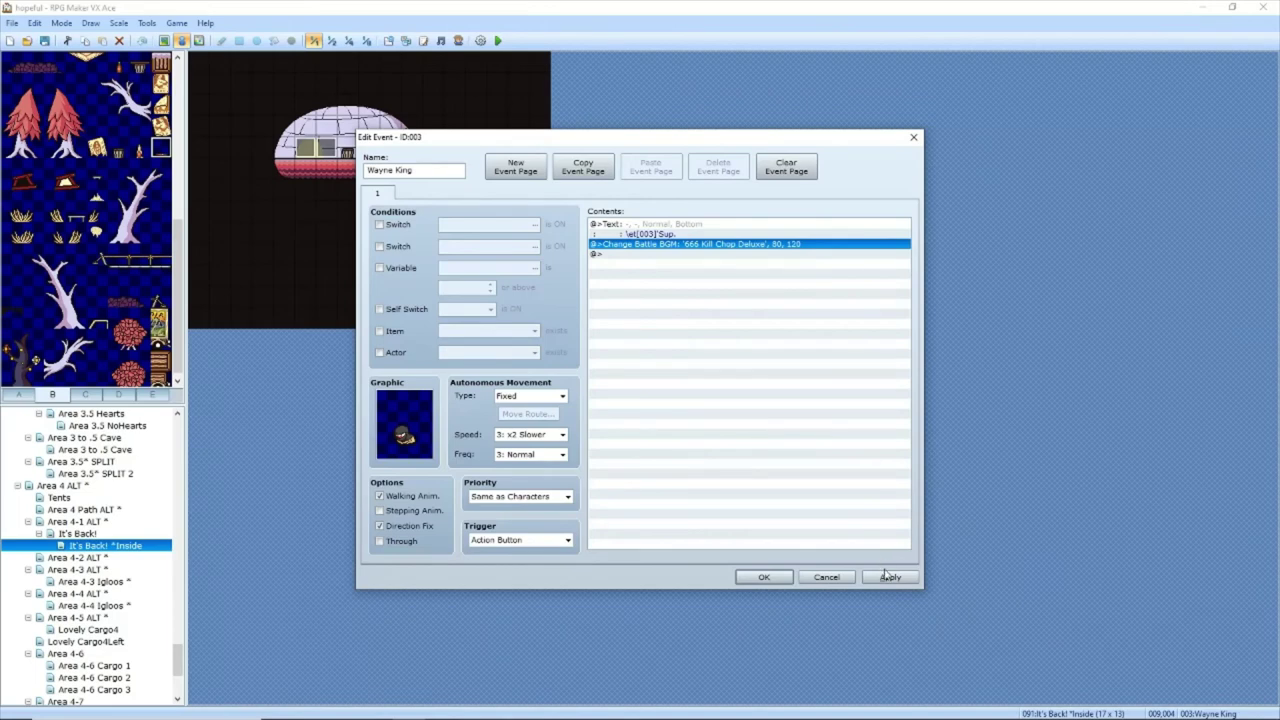
click(763, 577)
Step: Add the enemy 342:Wayne King to the empty troop 005 in the database and apply the change
click(150, 23)
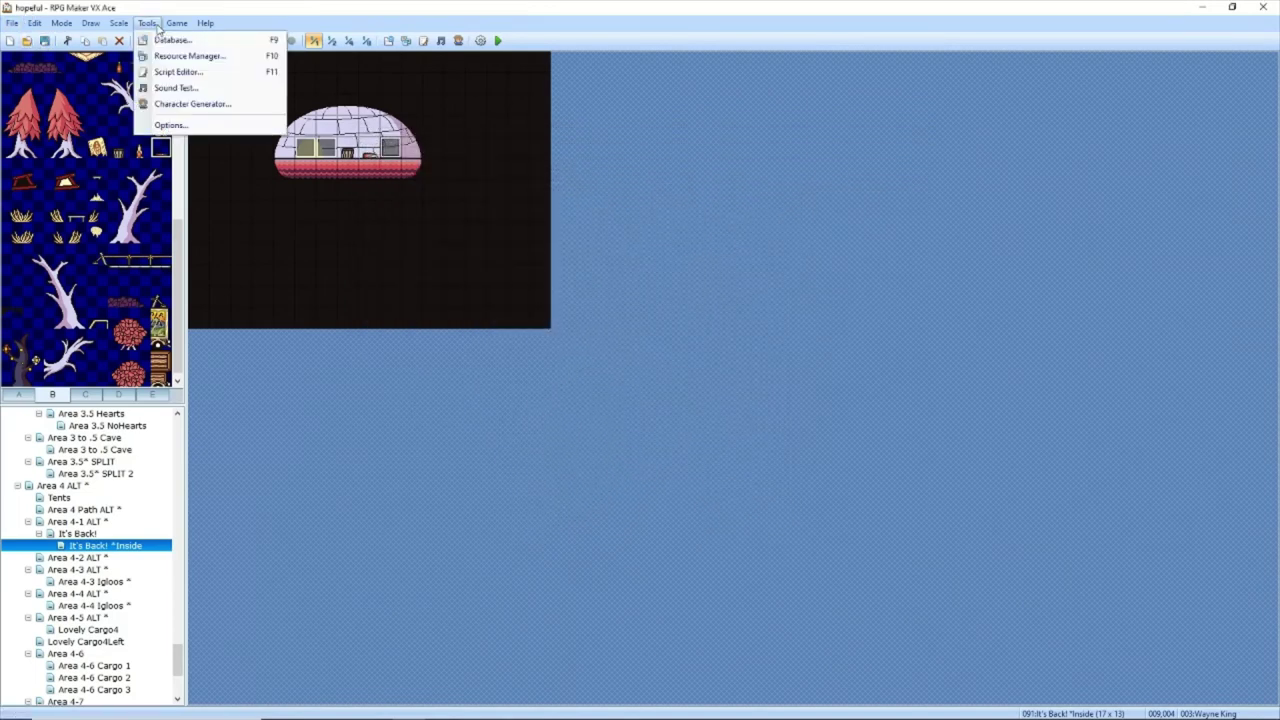
click(168, 40)
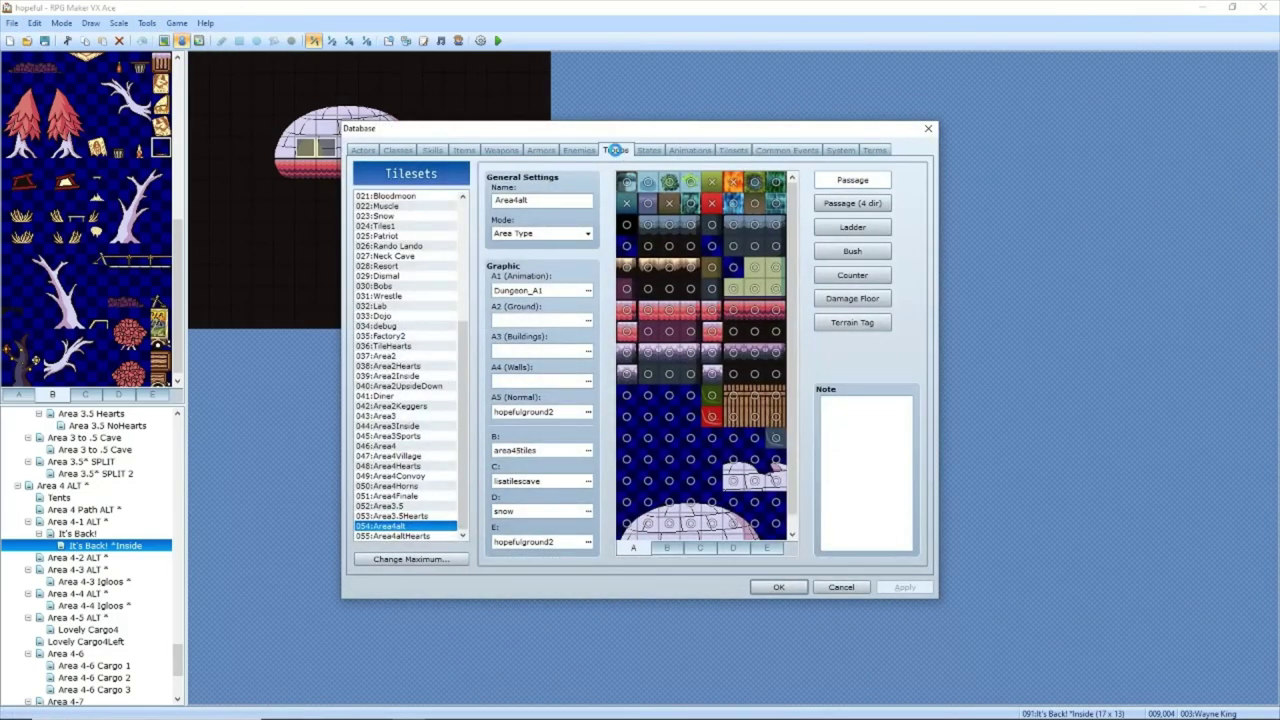
click(615, 150)
click(417, 237)
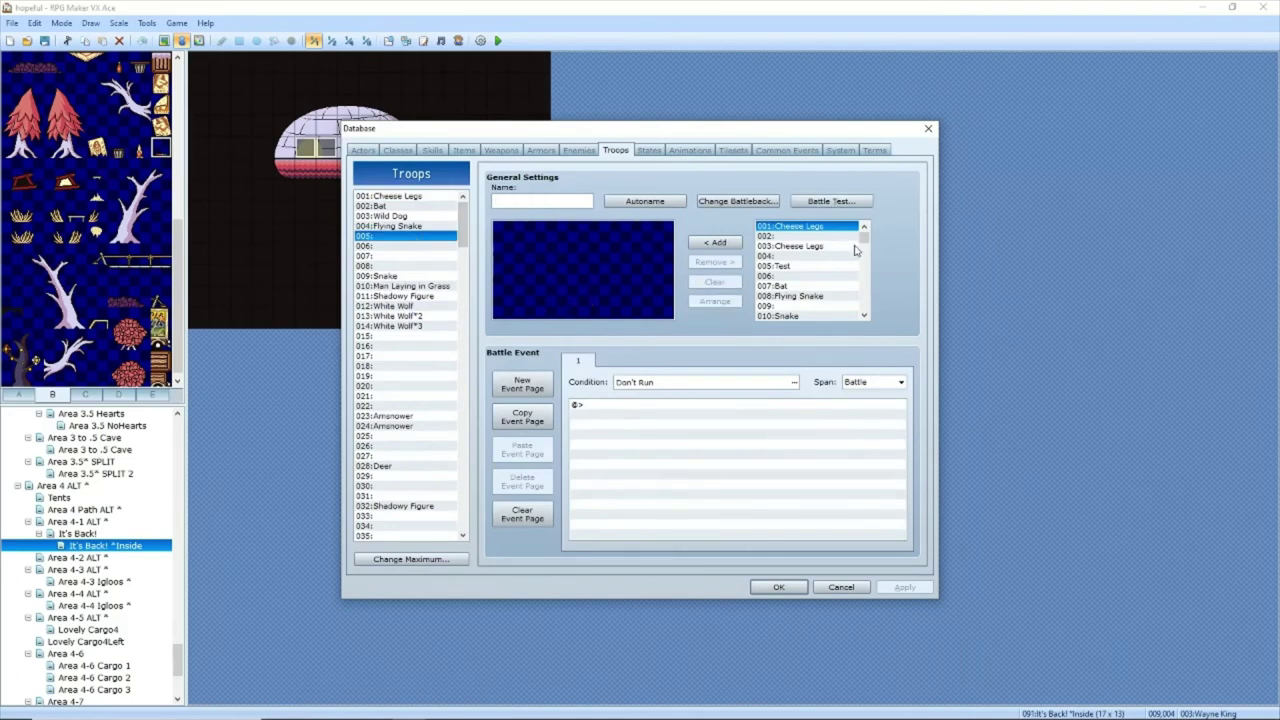
drag(863, 229, 828, 276)
scroll(828, 276, down, 20)
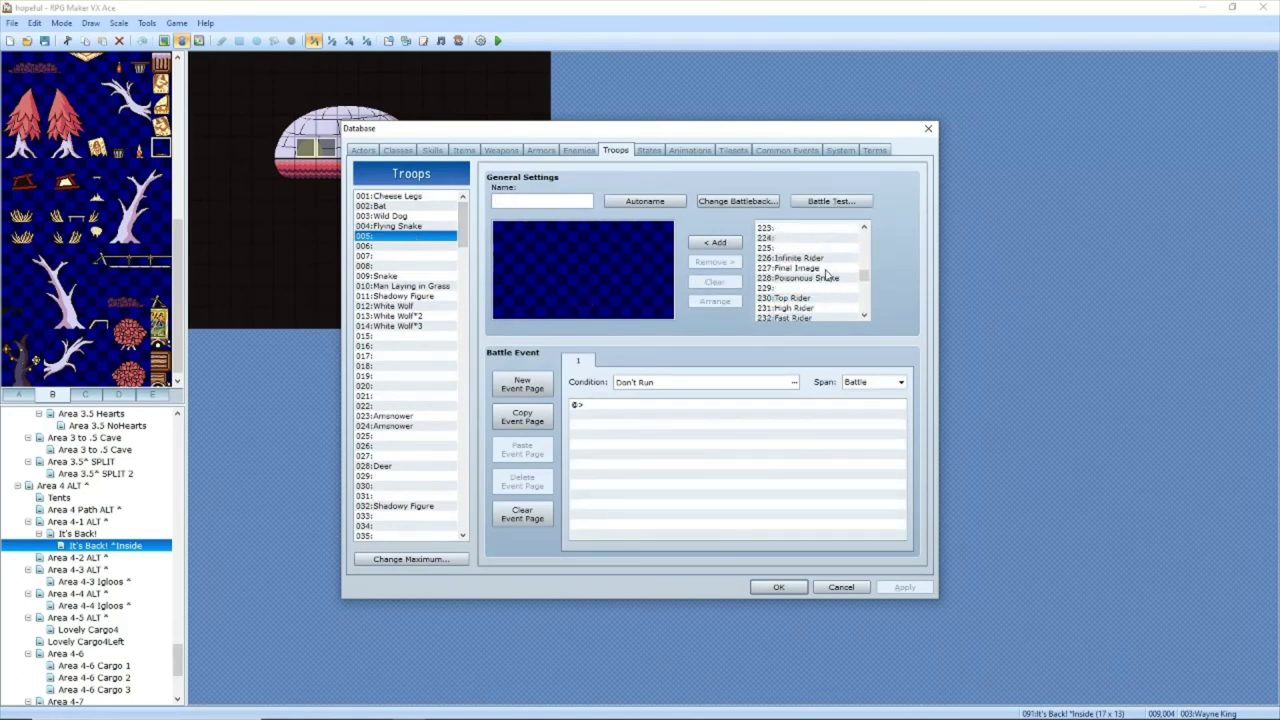
scroll(830, 277, down, 6)
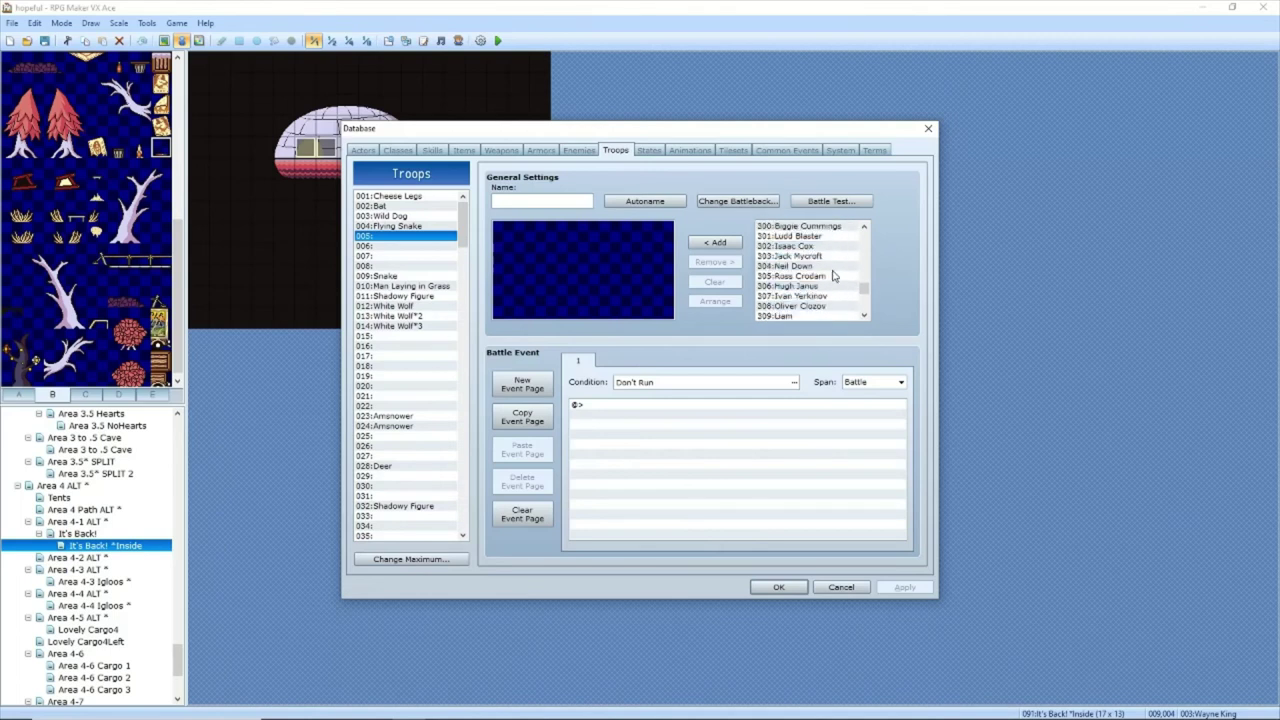
scroll(834, 277, down, 7)
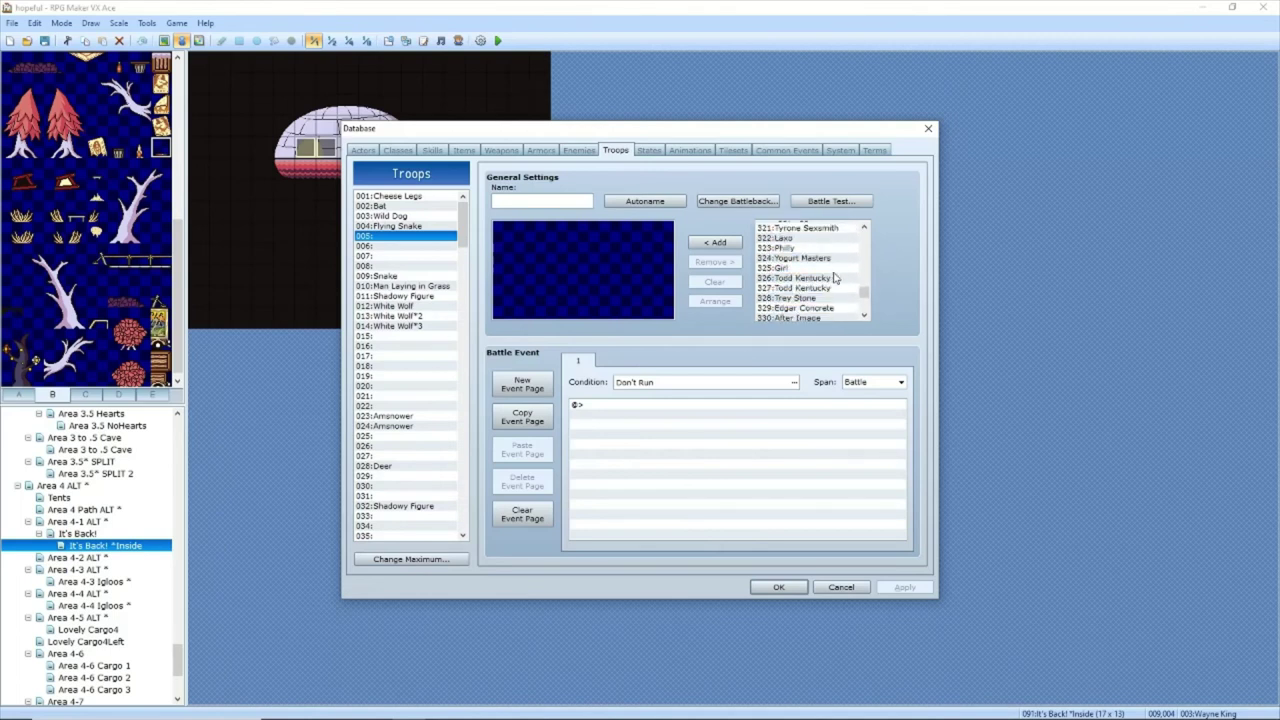
click(812, 285)
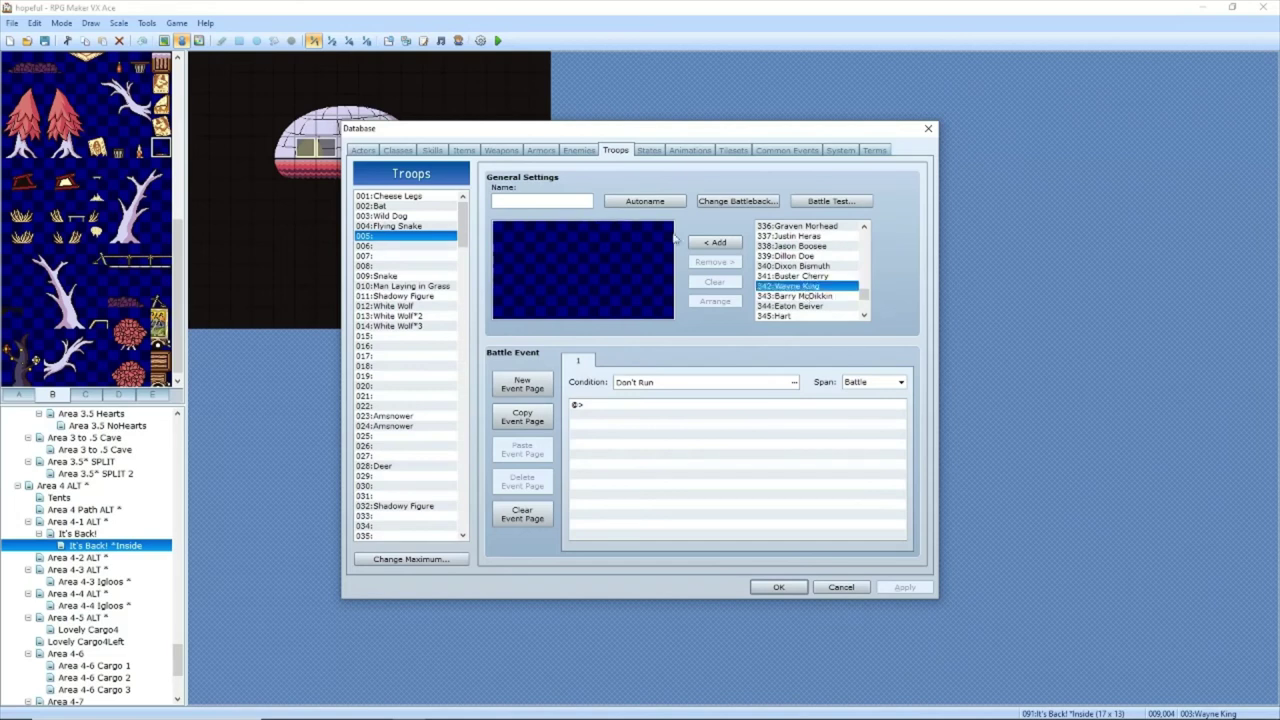
click(715, 242)
click(918, 588)
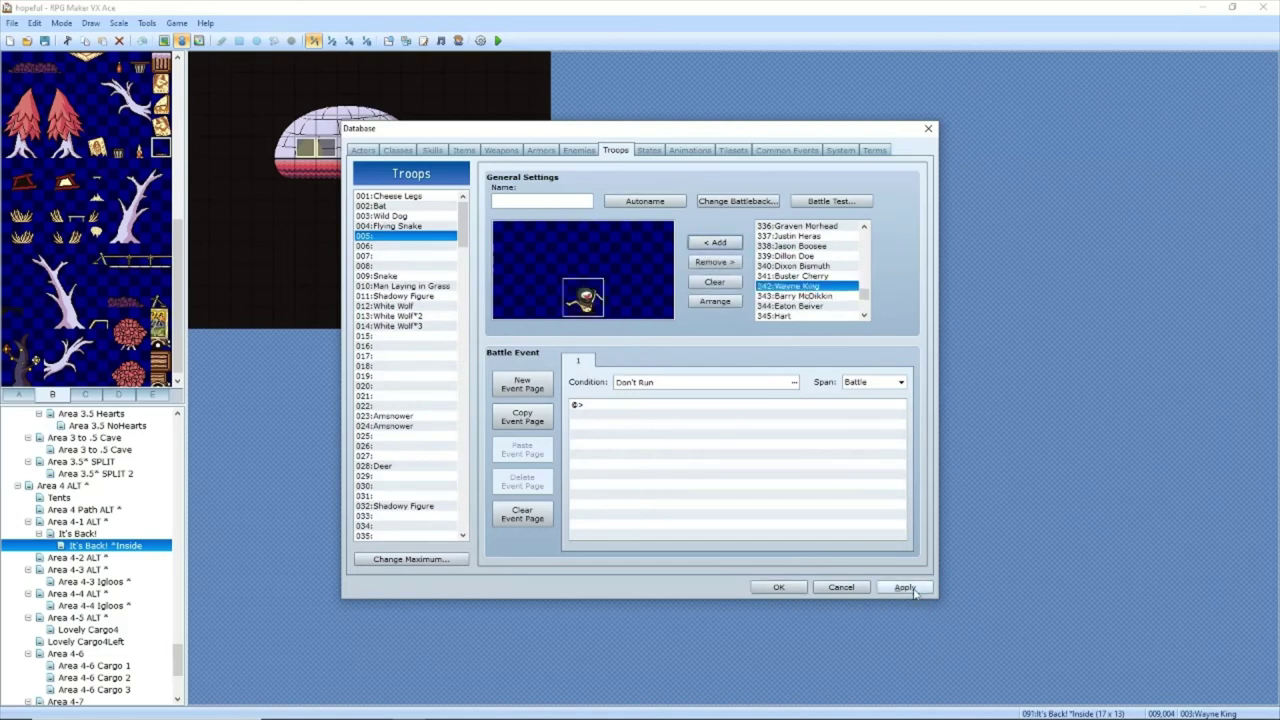
Step: Name troop 005 Wayne and apply the change
click(590, 266)
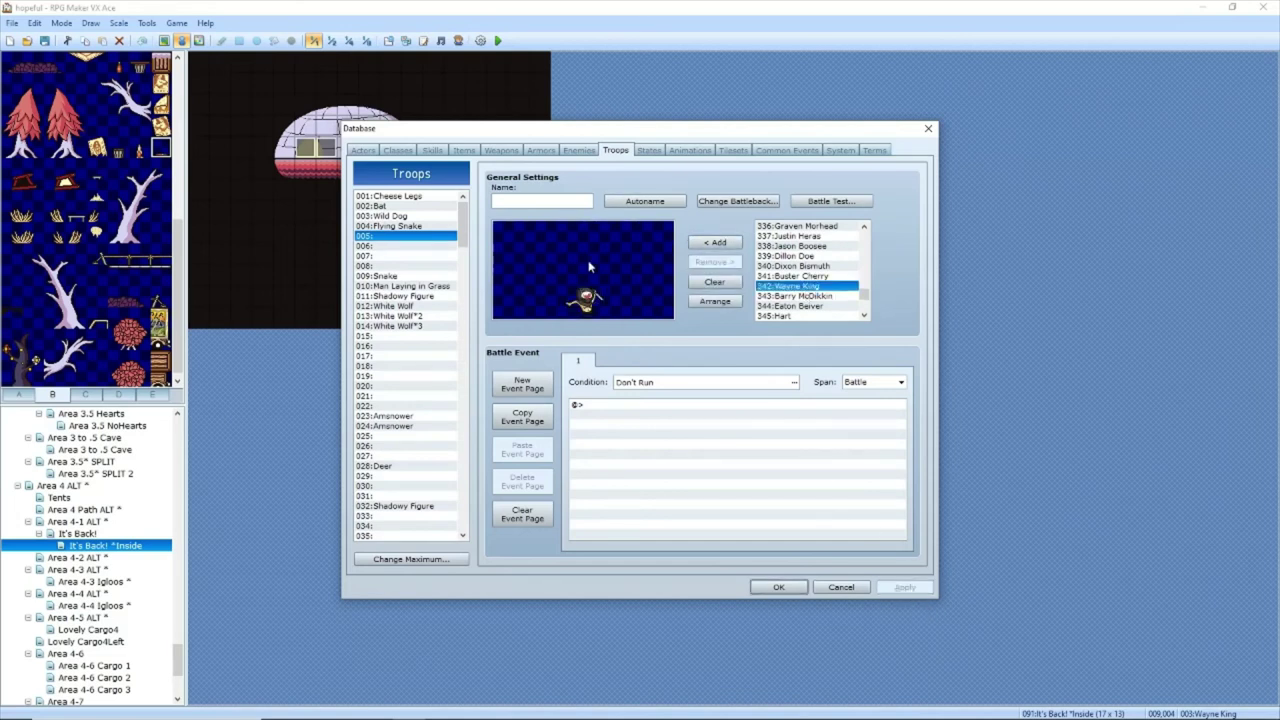
click(546, 201)
text(Wayne)
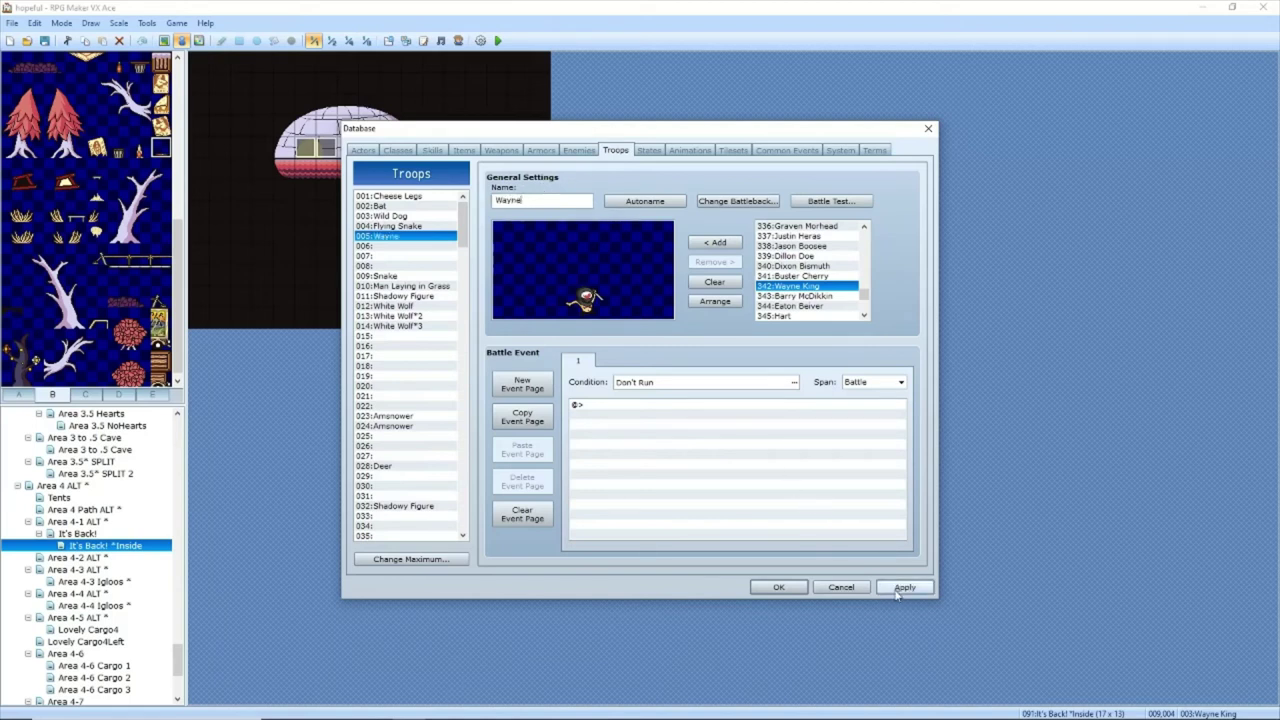
click(904, 587)
Step: Set the condition of the Wayne troop's first battle event page to Turn No. 0
click(794, 382)
click(660, 417)
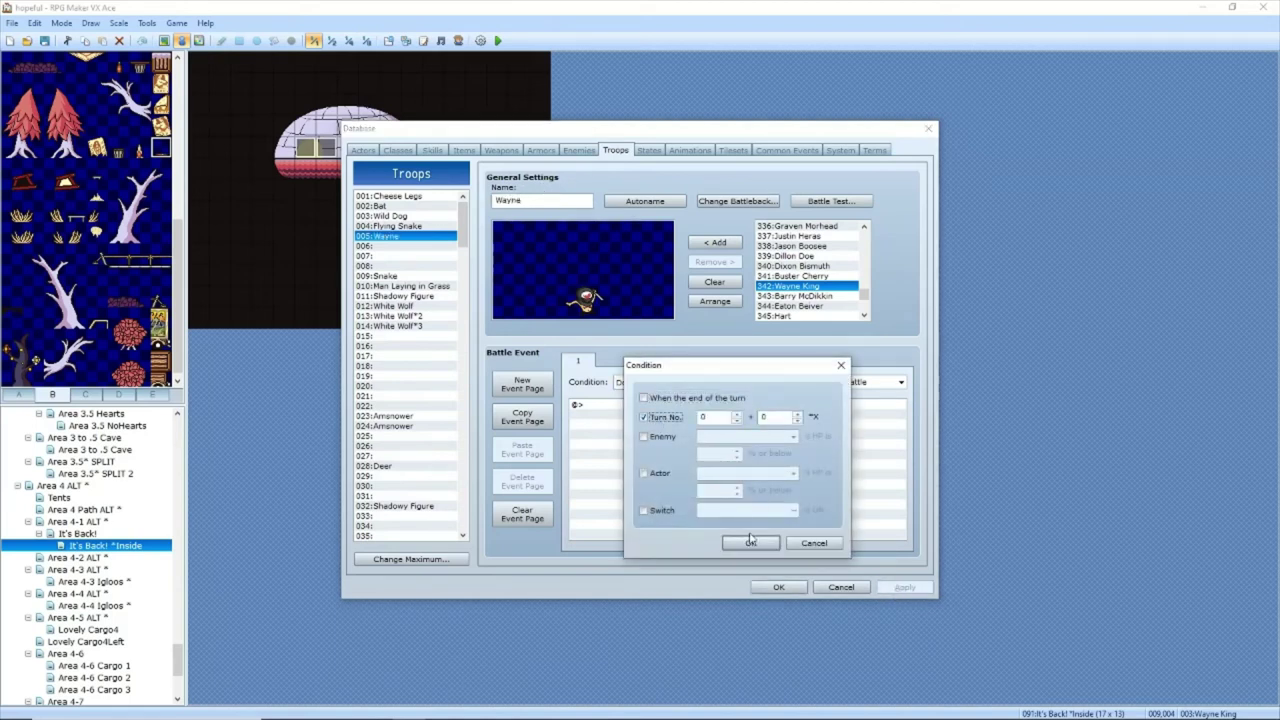
click(750, 543)
Step: Add a Change Enemy State command to the Wayne troop's battle event that adds state 010:Alive to the entire troop
double_click(700, 405)
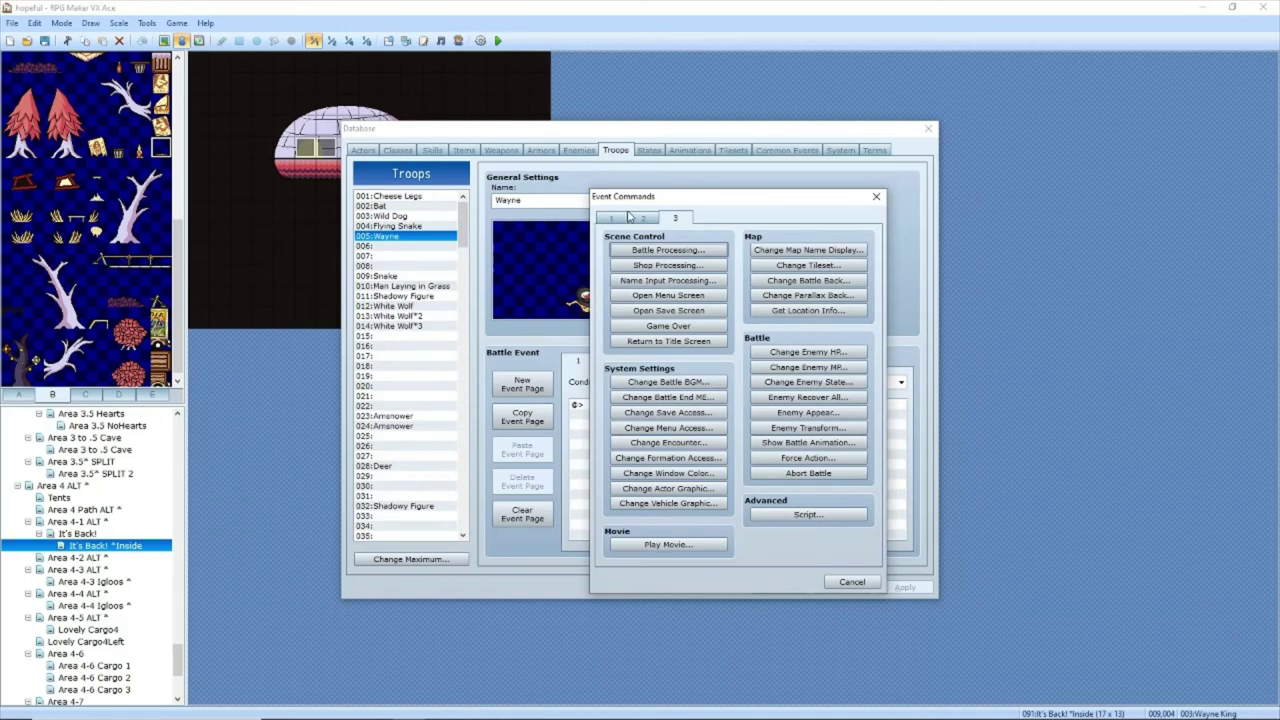
click(642, 218)
click(613, 220)
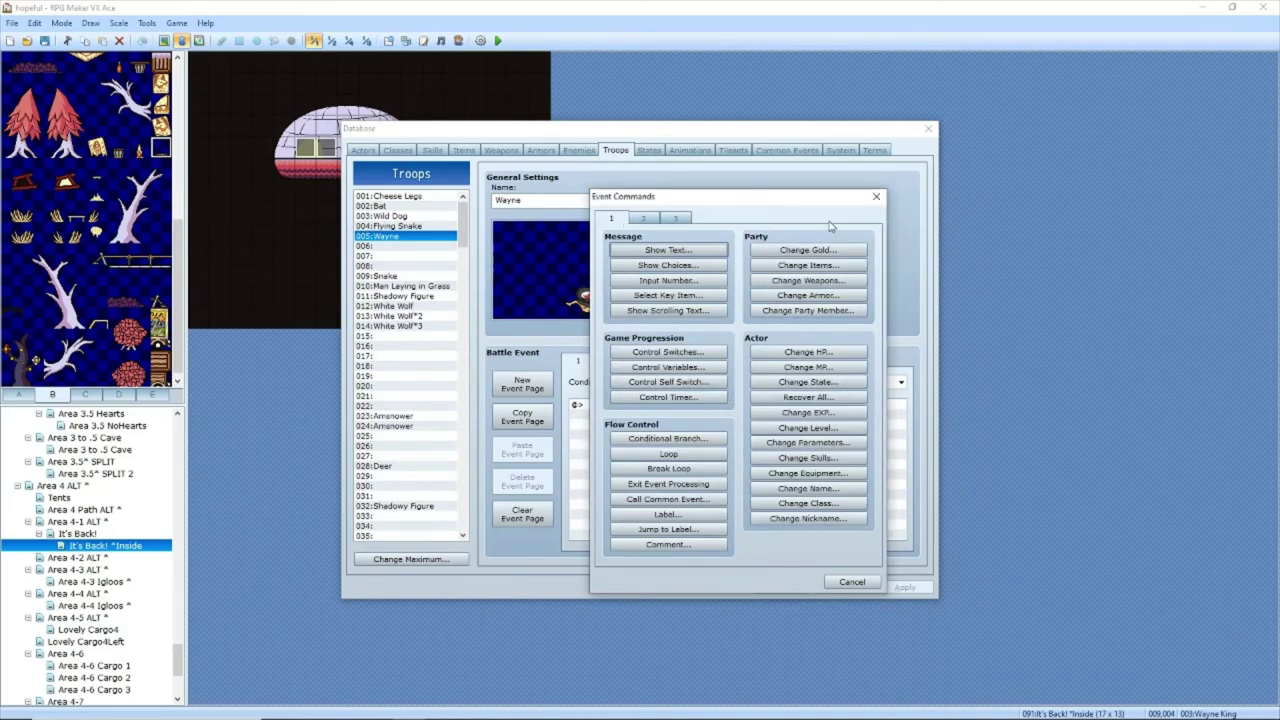
drag(737, 207, 892, 239)
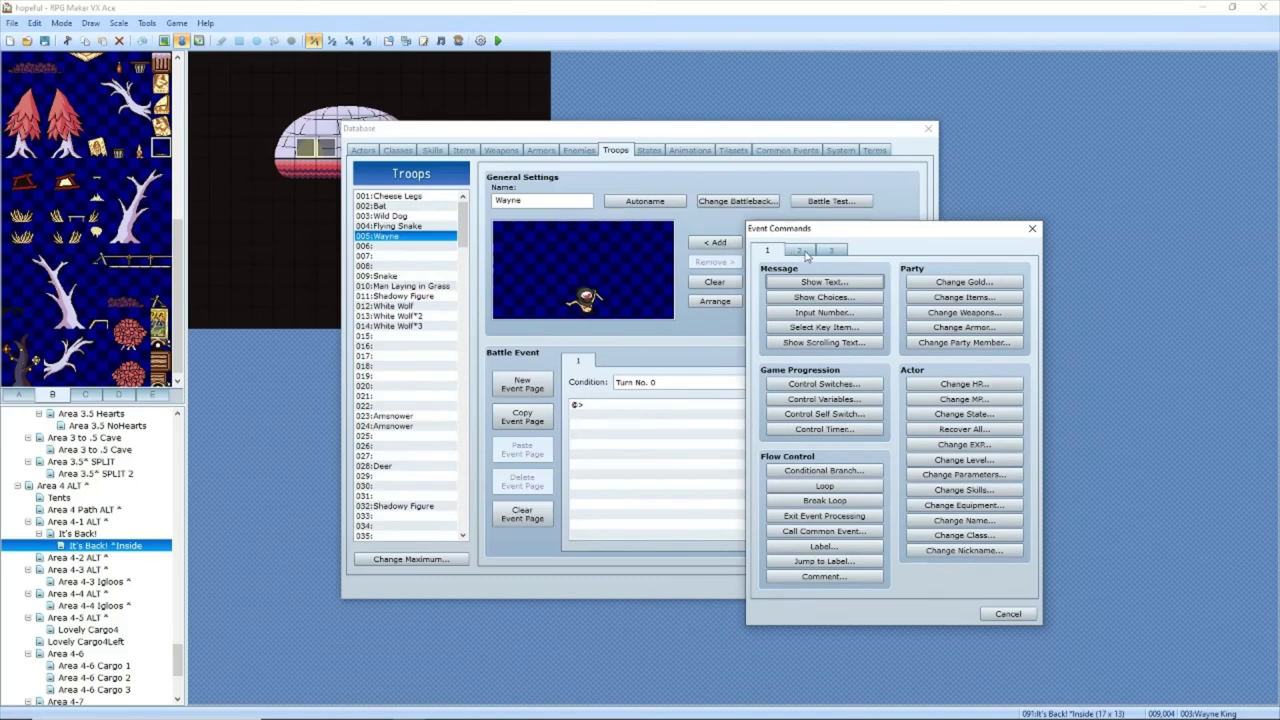
click(826, 251)
click(964, 414)
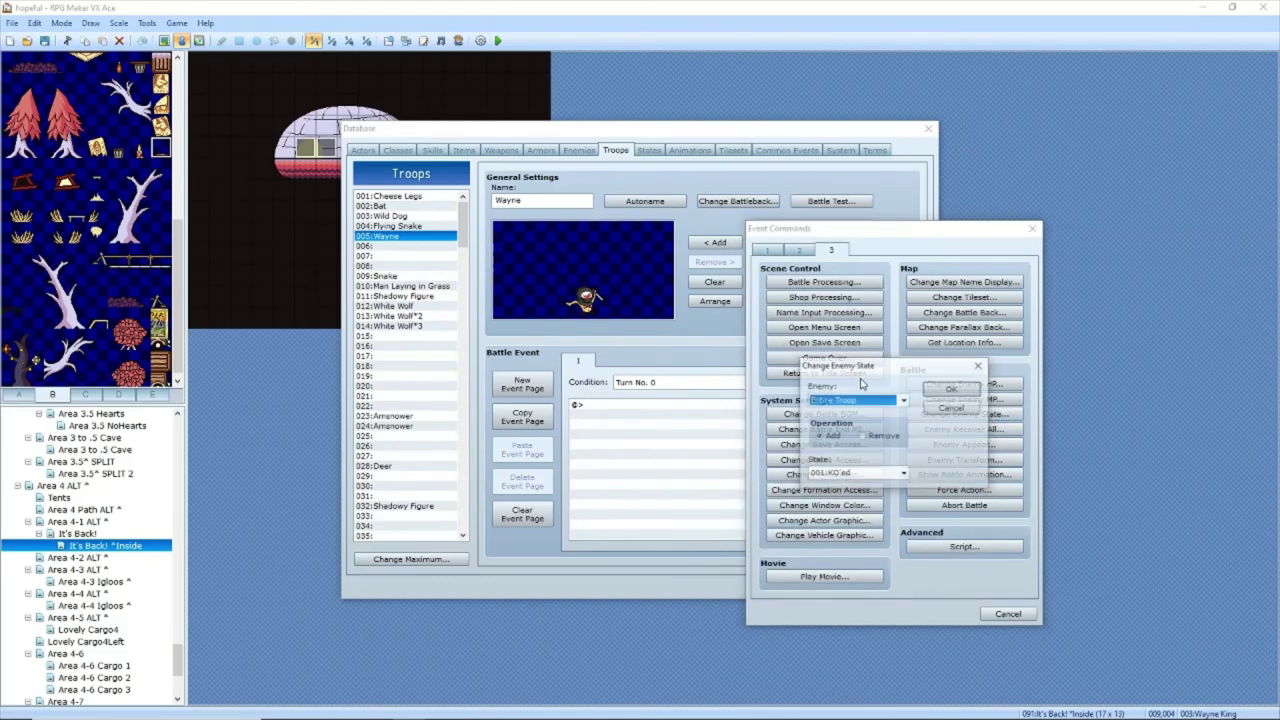
click(851, 398)
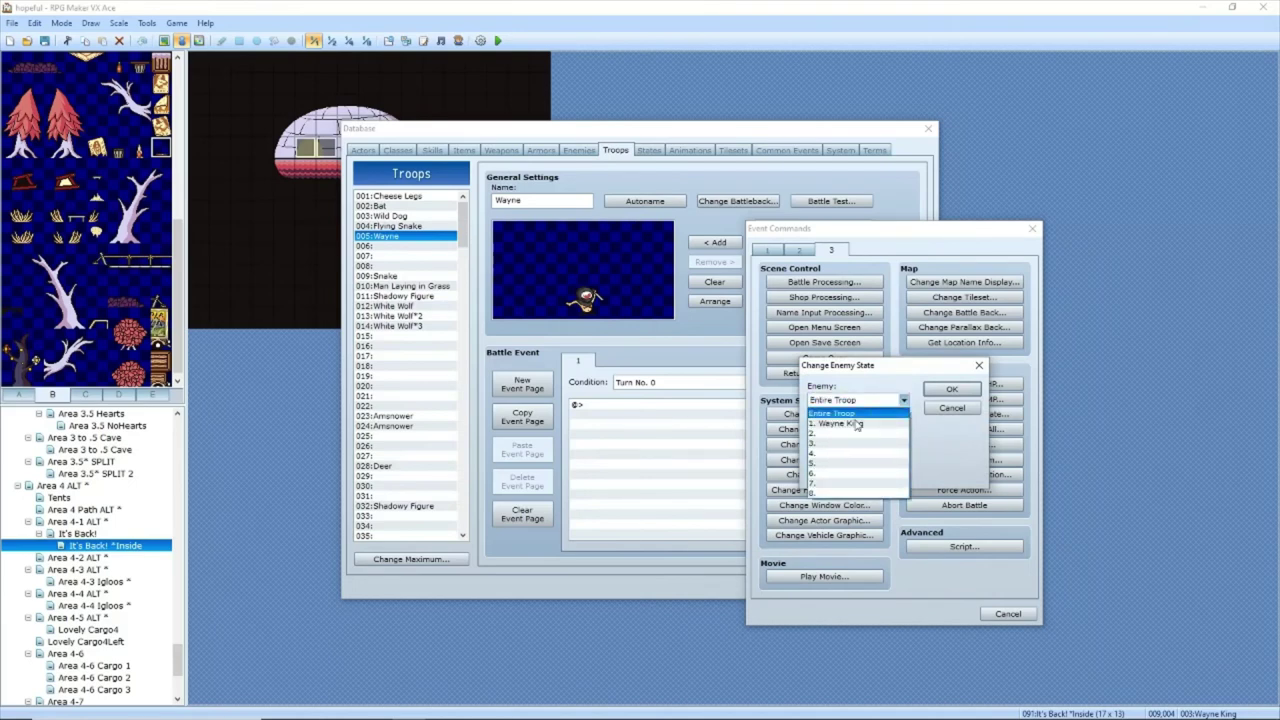
click(851, 414)
click(857, 473)
scroll(860, 360, down, 15)
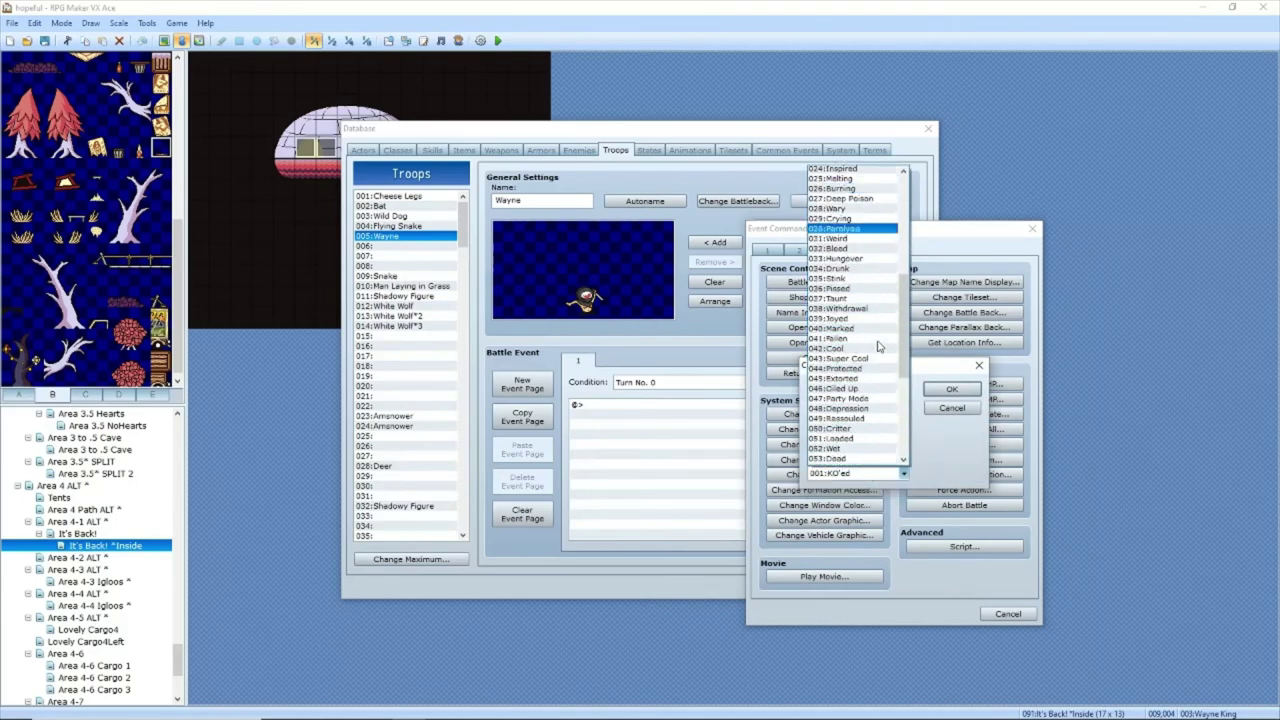
scroll(860, 357, up, 15)
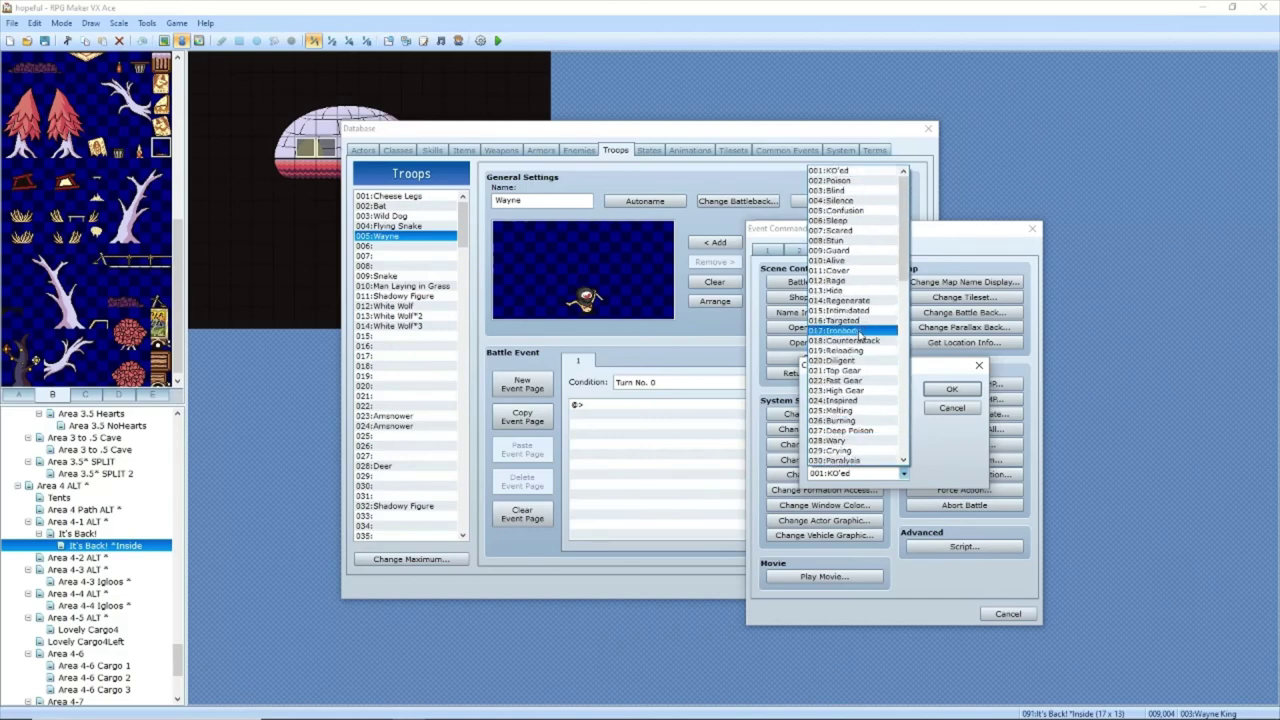
click(848, 260)
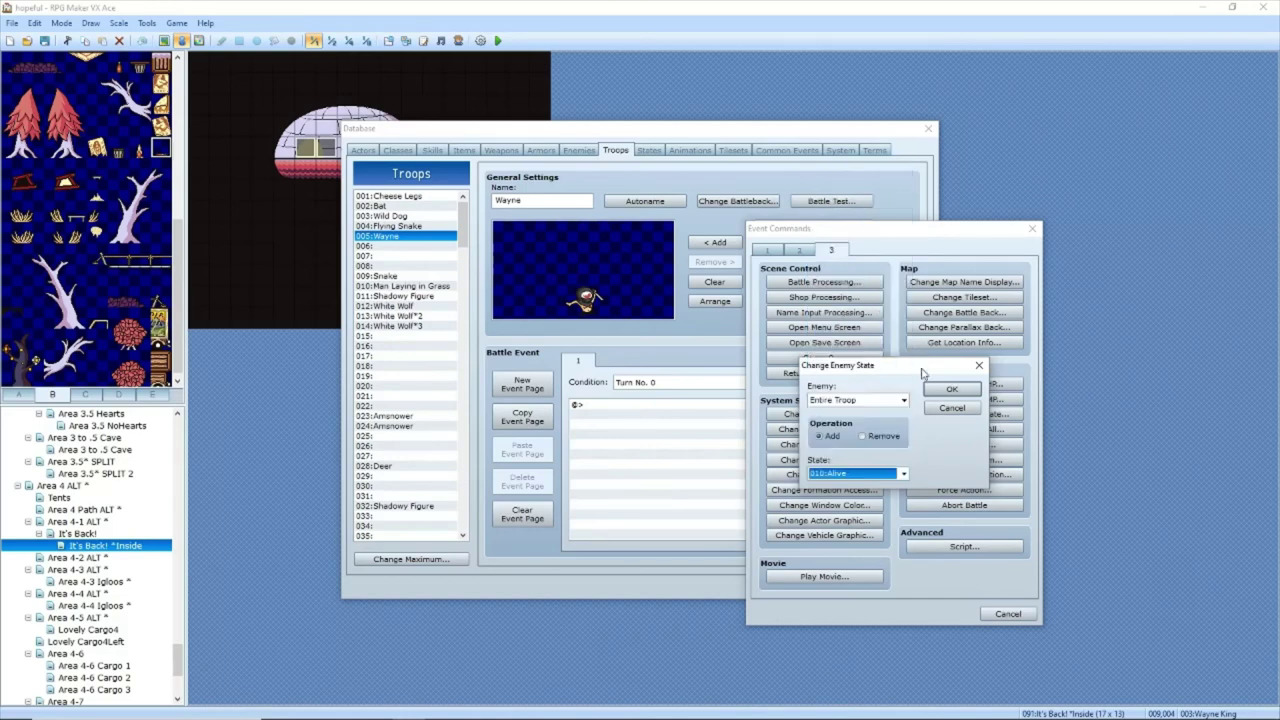
click(935, 388)
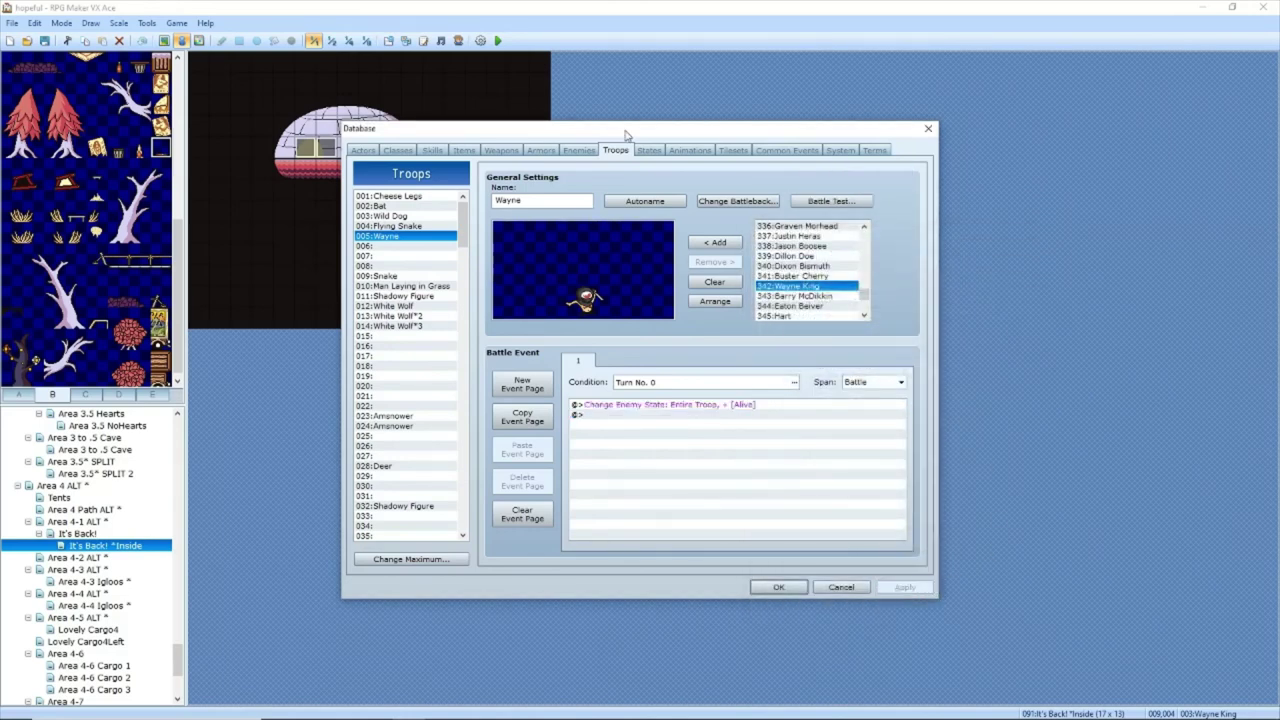
Step: Examine the settings of the Alive state in the database, and return to the Wayne troop
click(650, 150)
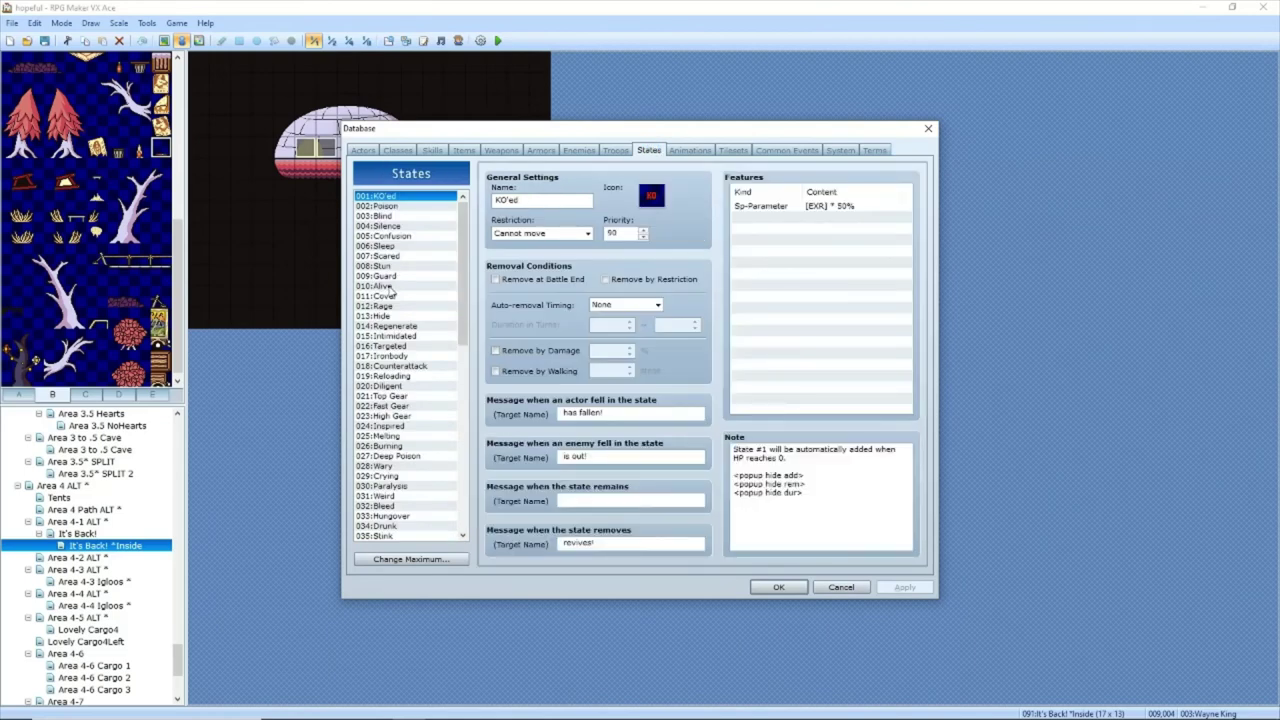
click(390, 287)
click(616, 151)
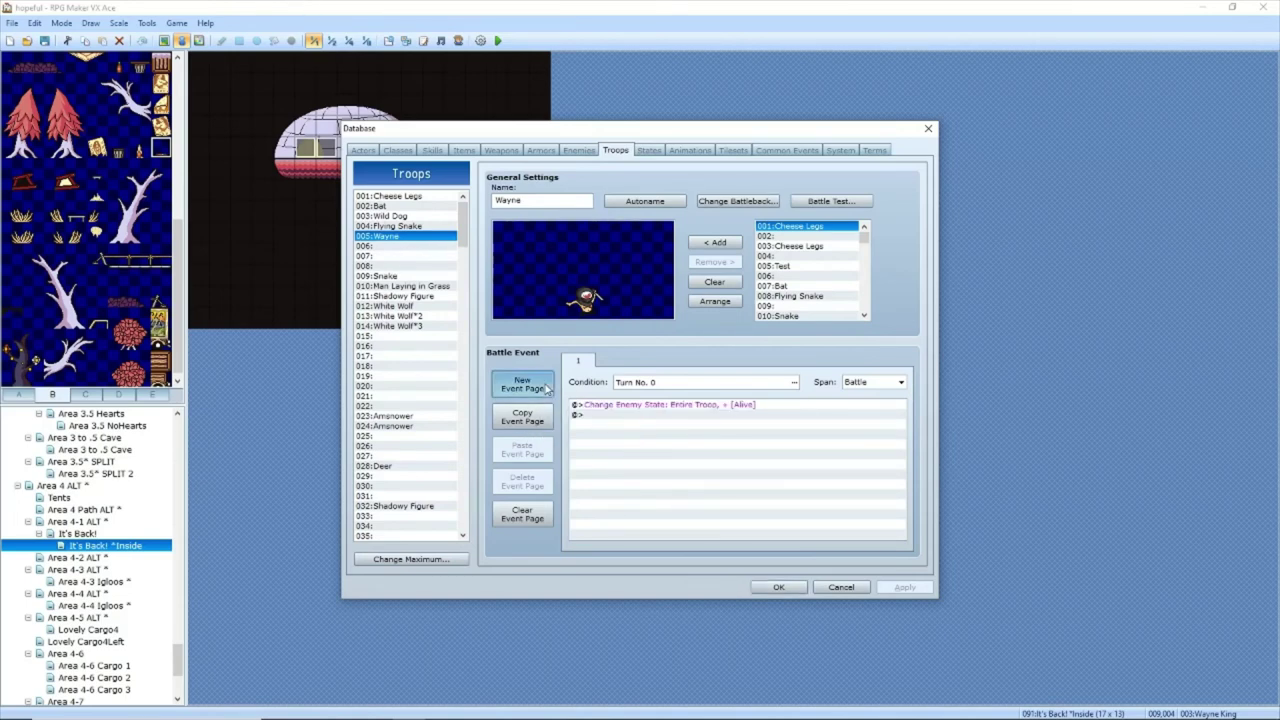
Step: Copy the second battle event page of the Man Laying in Grass troop onto the second page of the Wayne troop
click(425, 277)
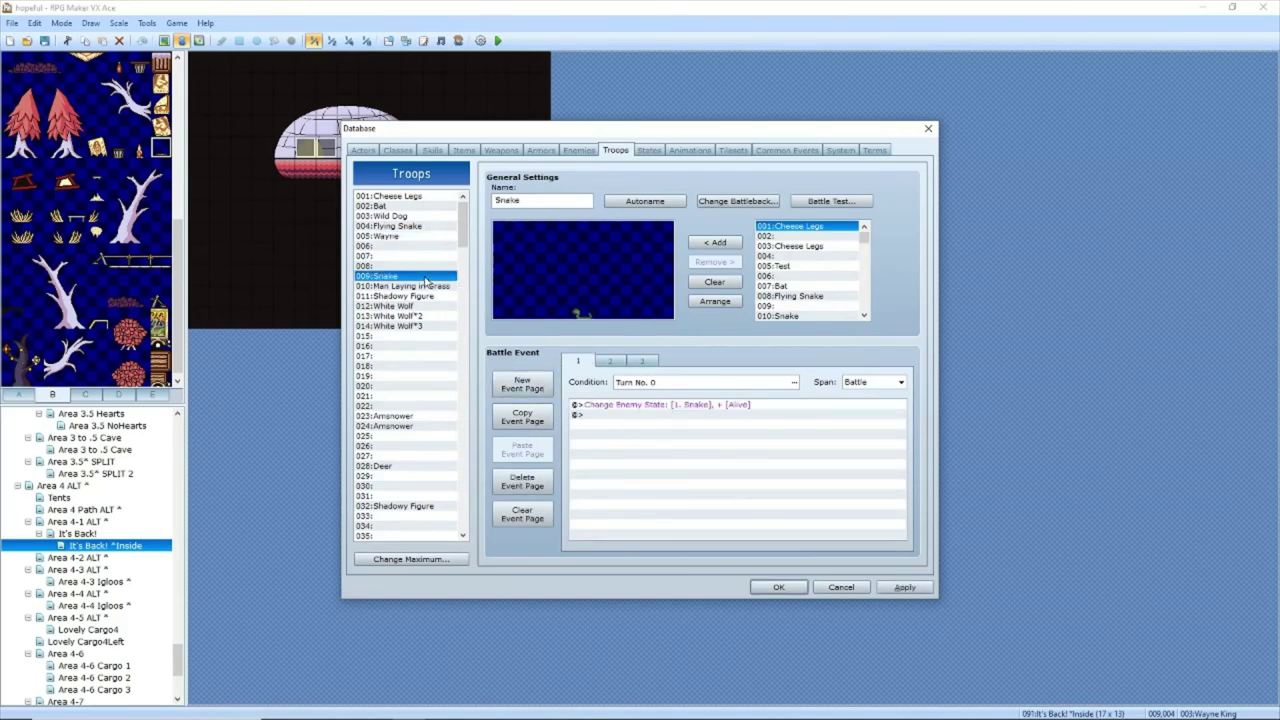
drag(436, 318, 413, 288)
click(612, 360)
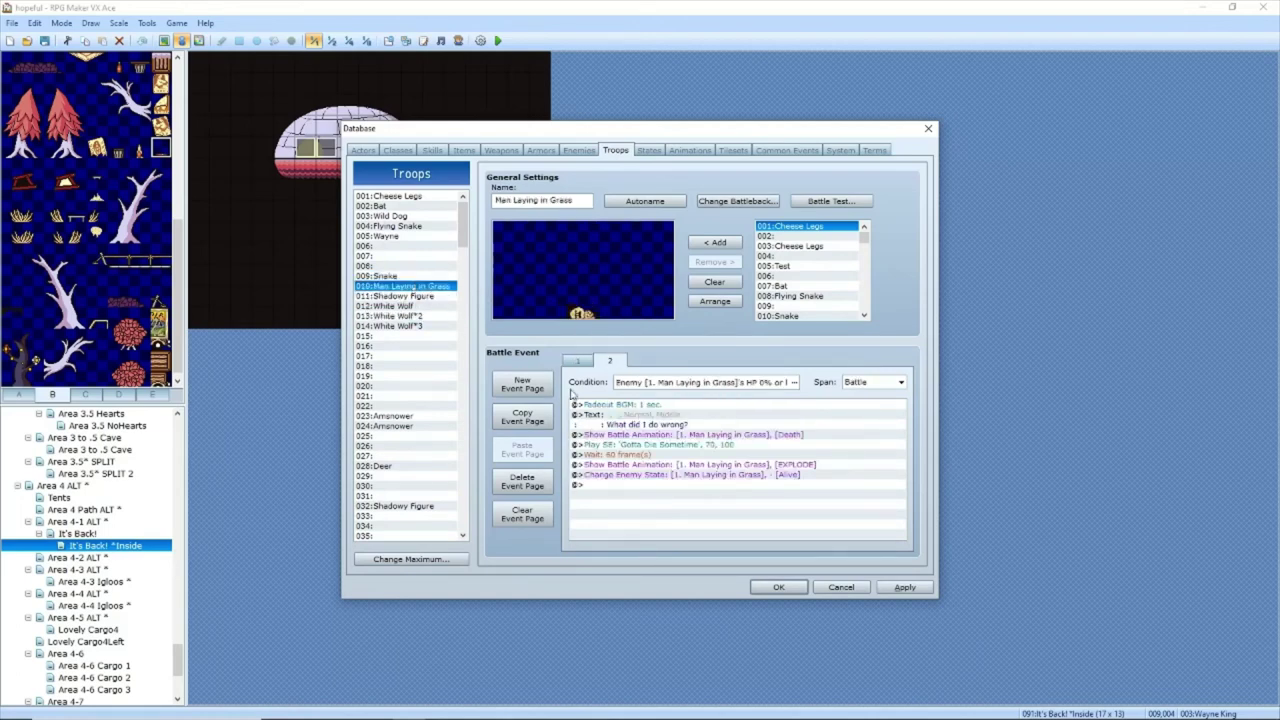
click(522, 416)
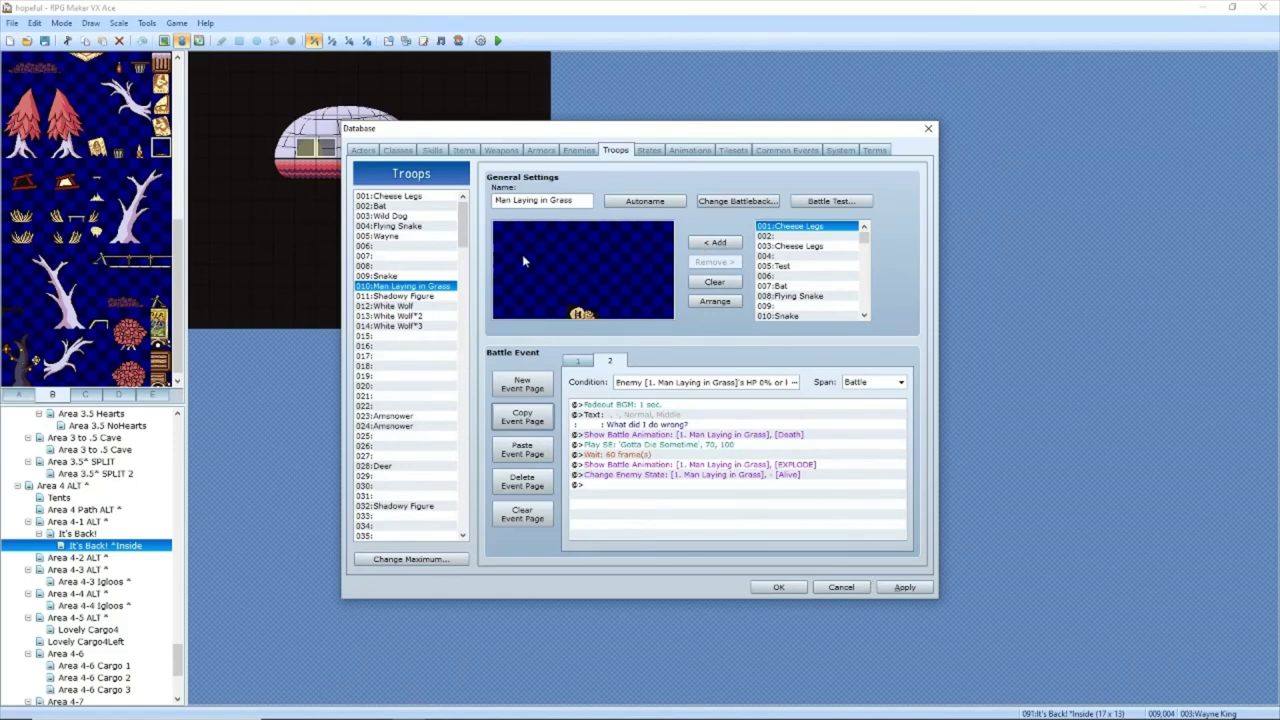
click(426, 239)
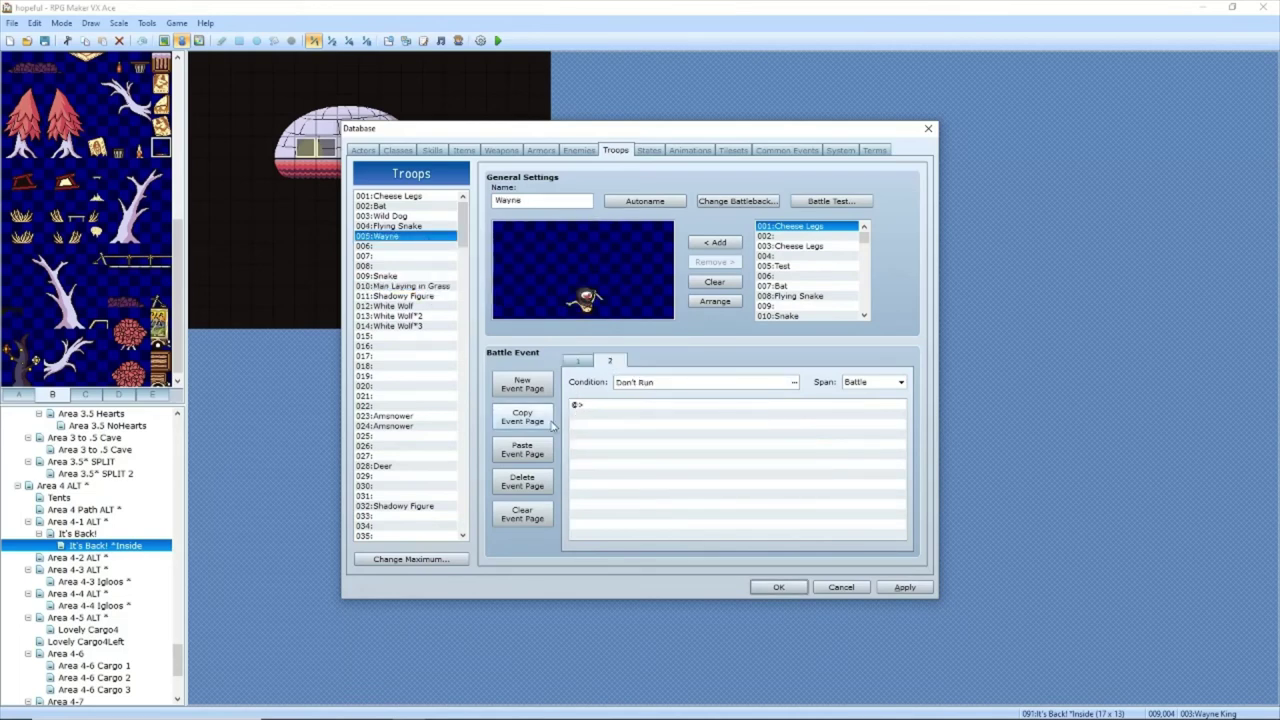
click(610, 360)
Step: Change the message on the Wayne troop's second battle event page to "Get bent." and apply the change
click(651, 422)
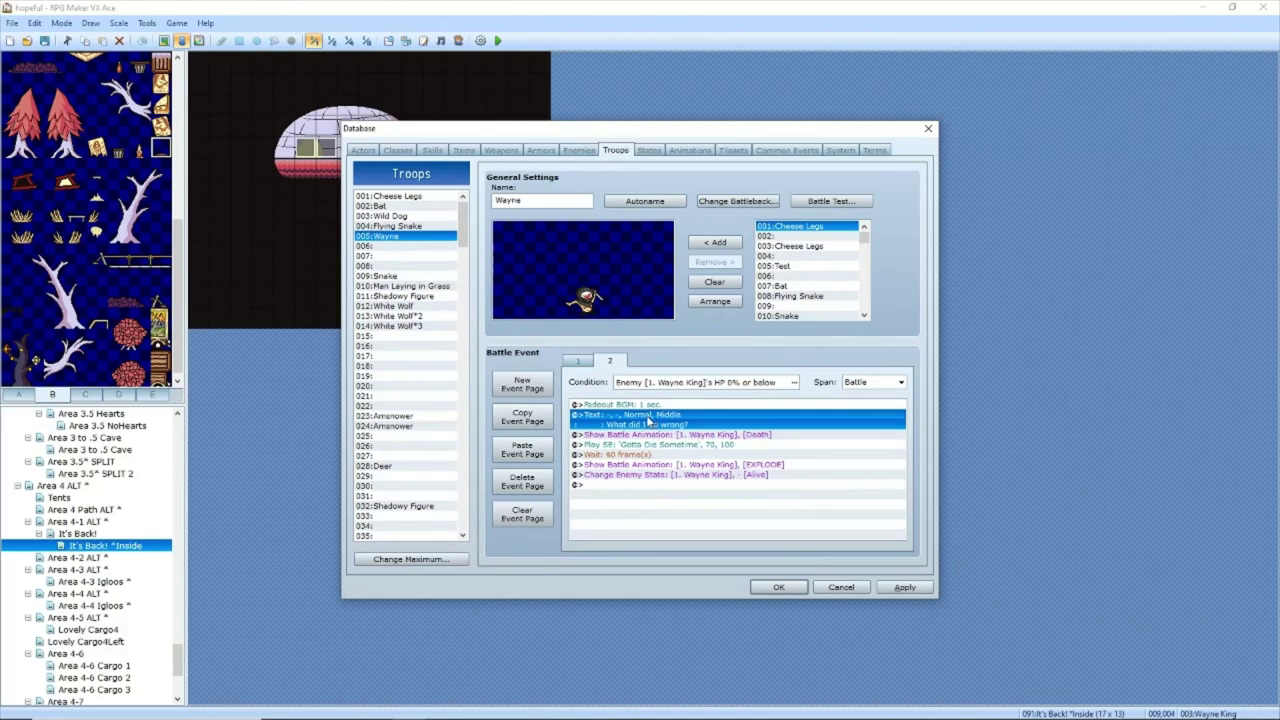
double_click(651, 422)
text(Get bent.)
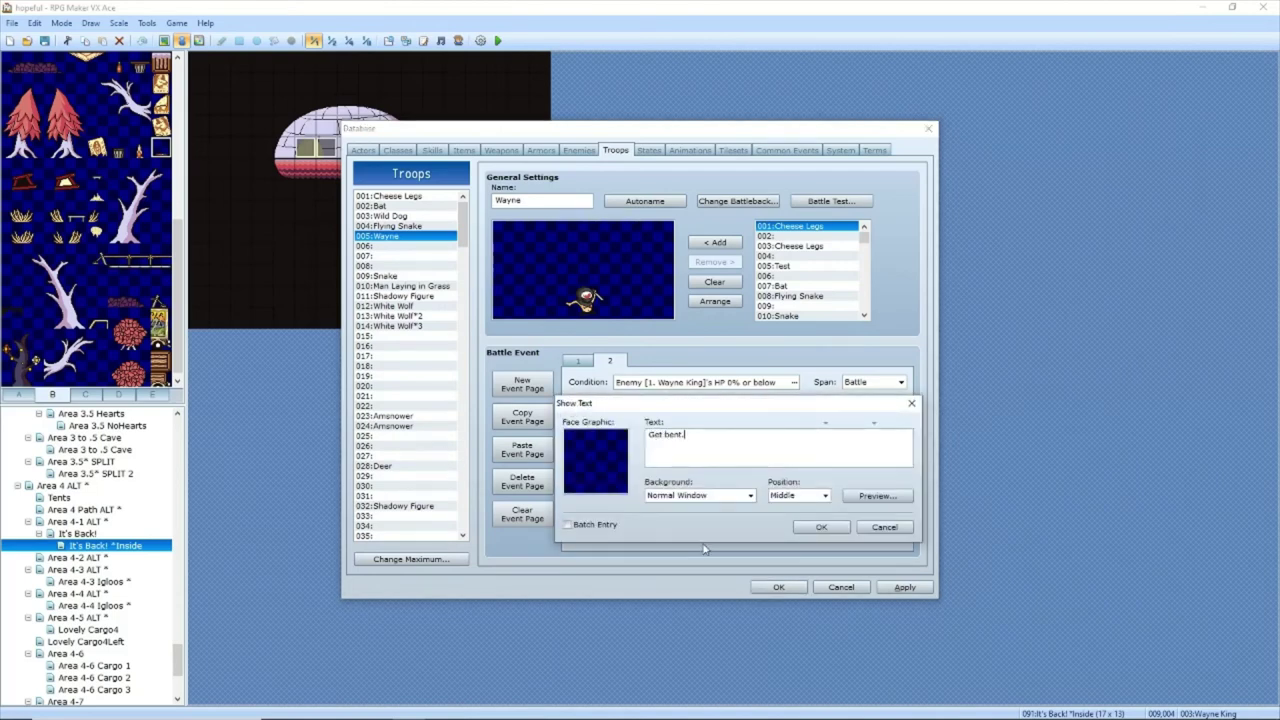
click(821, 527)
click(900, 587)
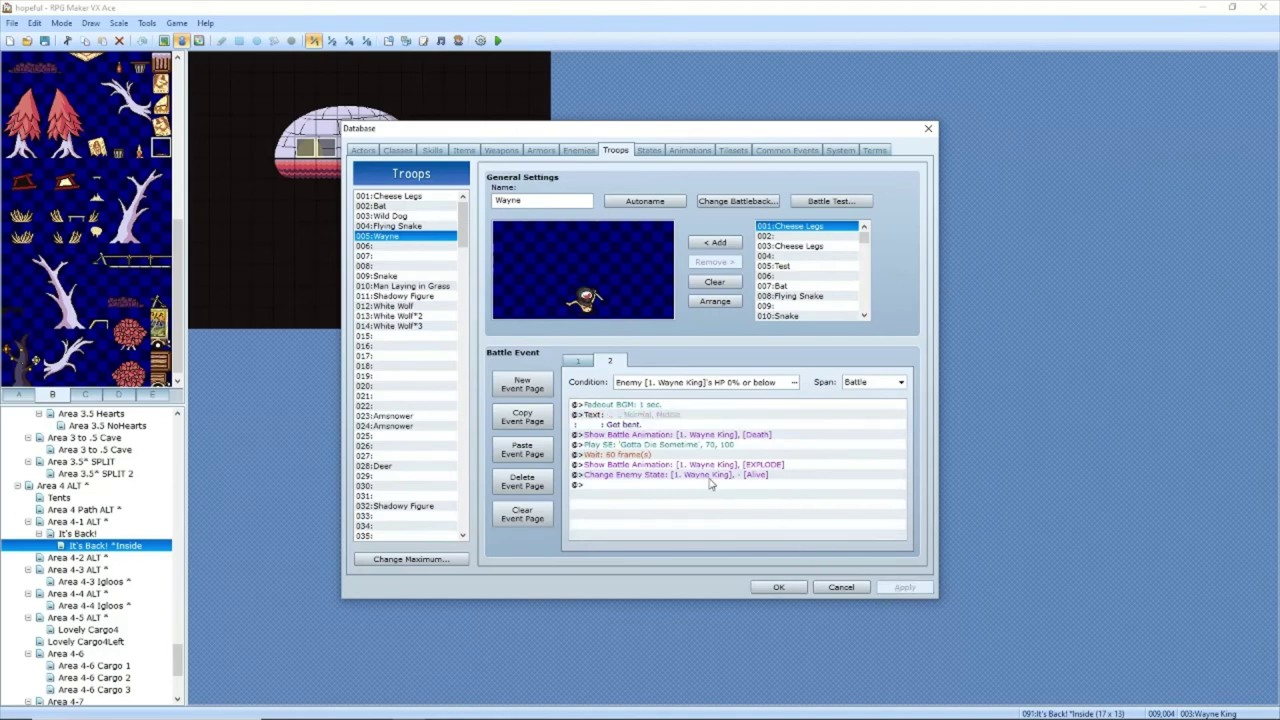
Step: Set the Wait command on the Wayne troop's second battle event page to 90 frames and apply the change
click(671, 456)
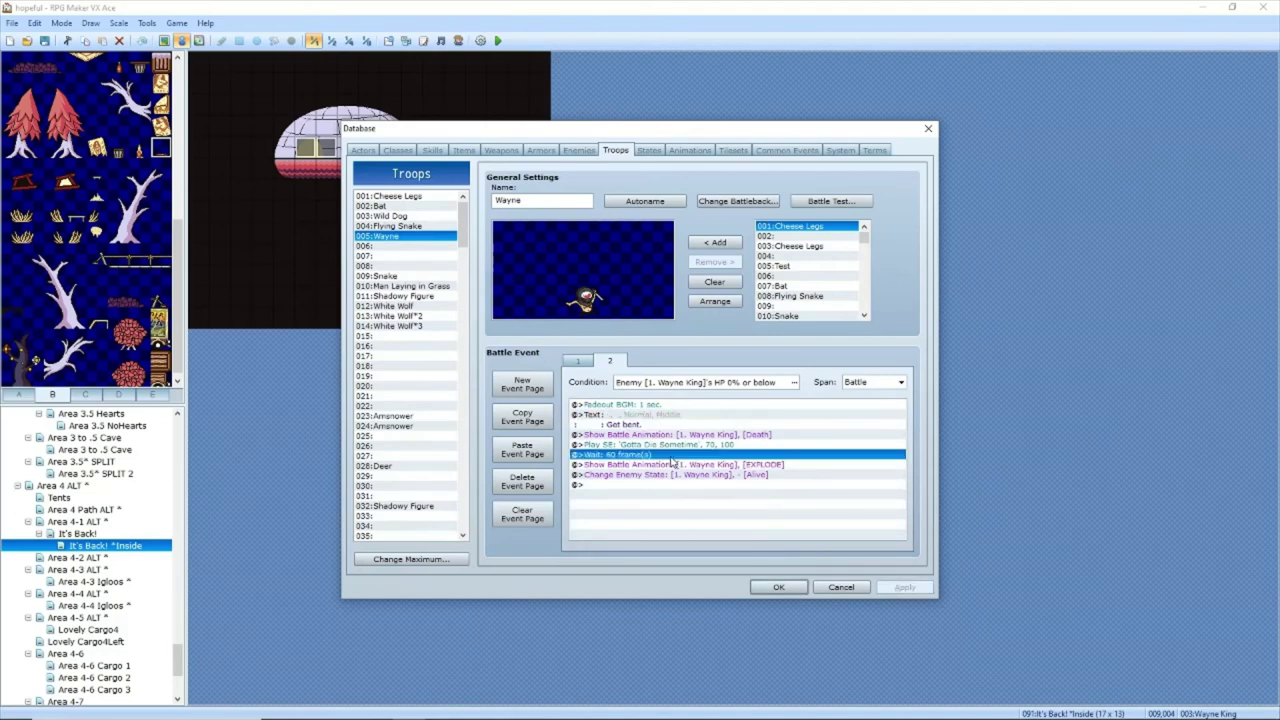
double_click(670, 458)
text(90)
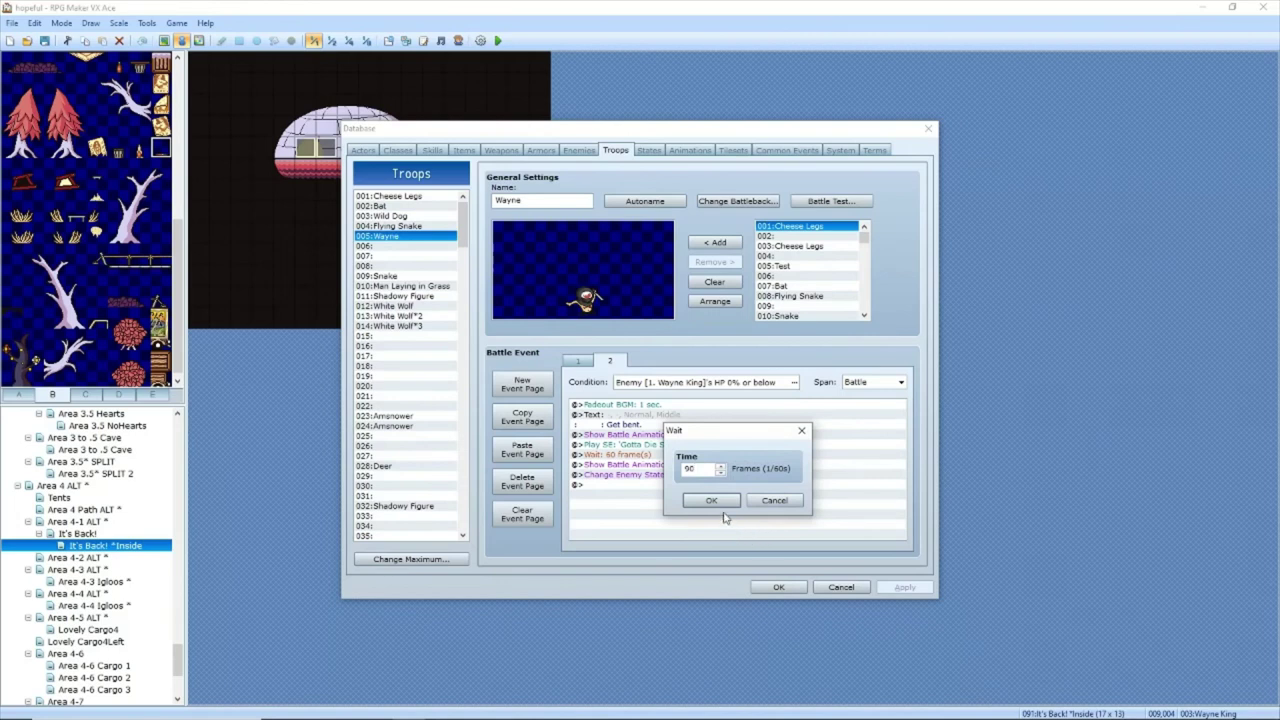
click(711, 500)
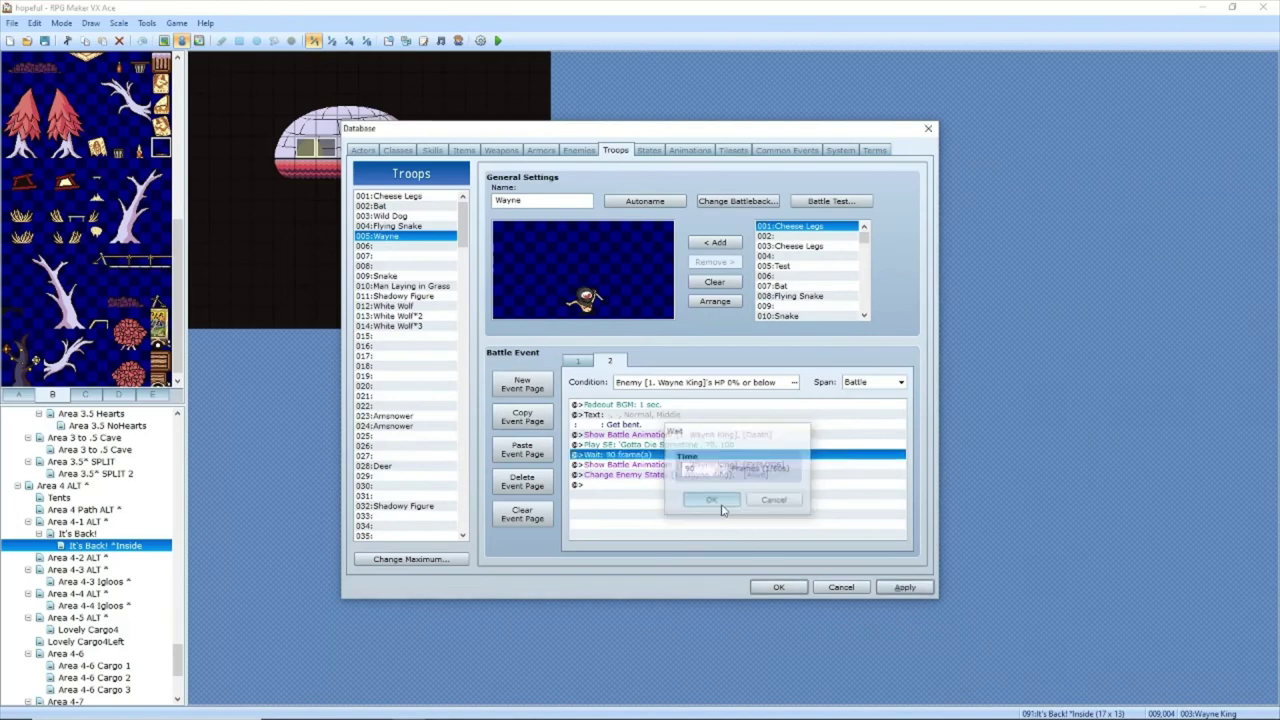
click(904, 587)
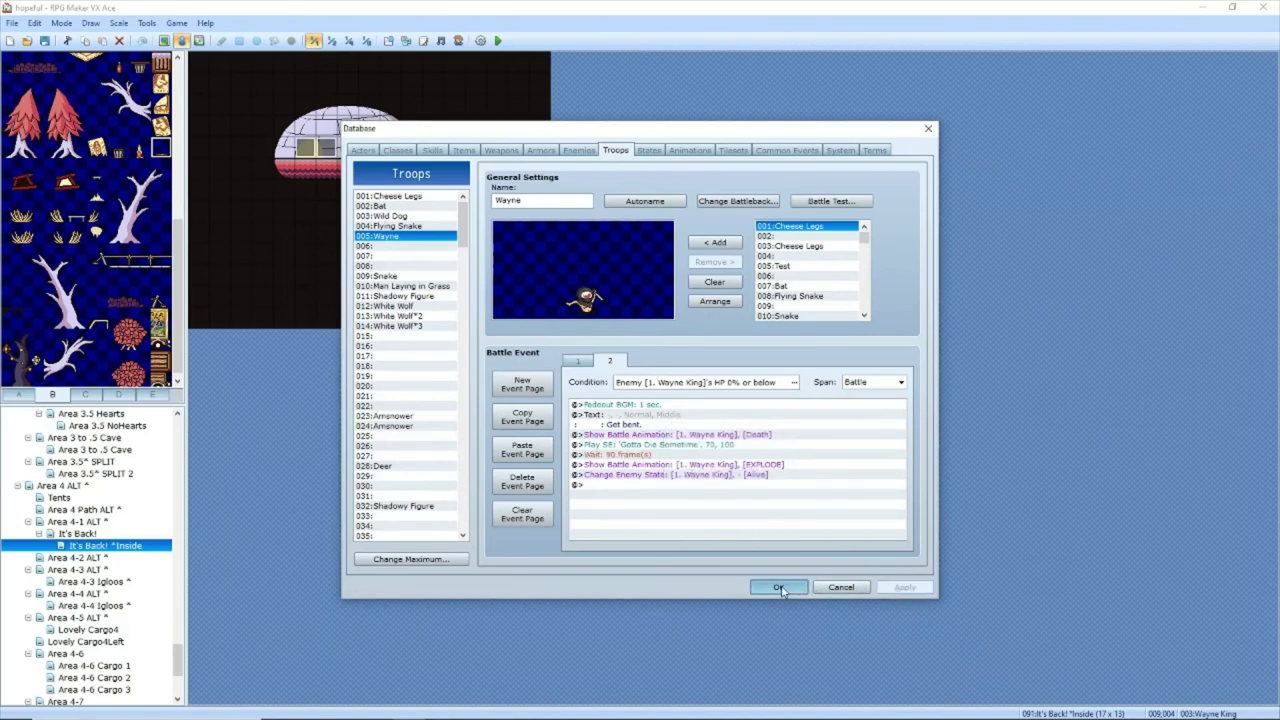
Step: Set enemy 342 Wayne King's MHP to 500, ATK to 20 and AGI to 20, and apply the changes
click(579, 150)
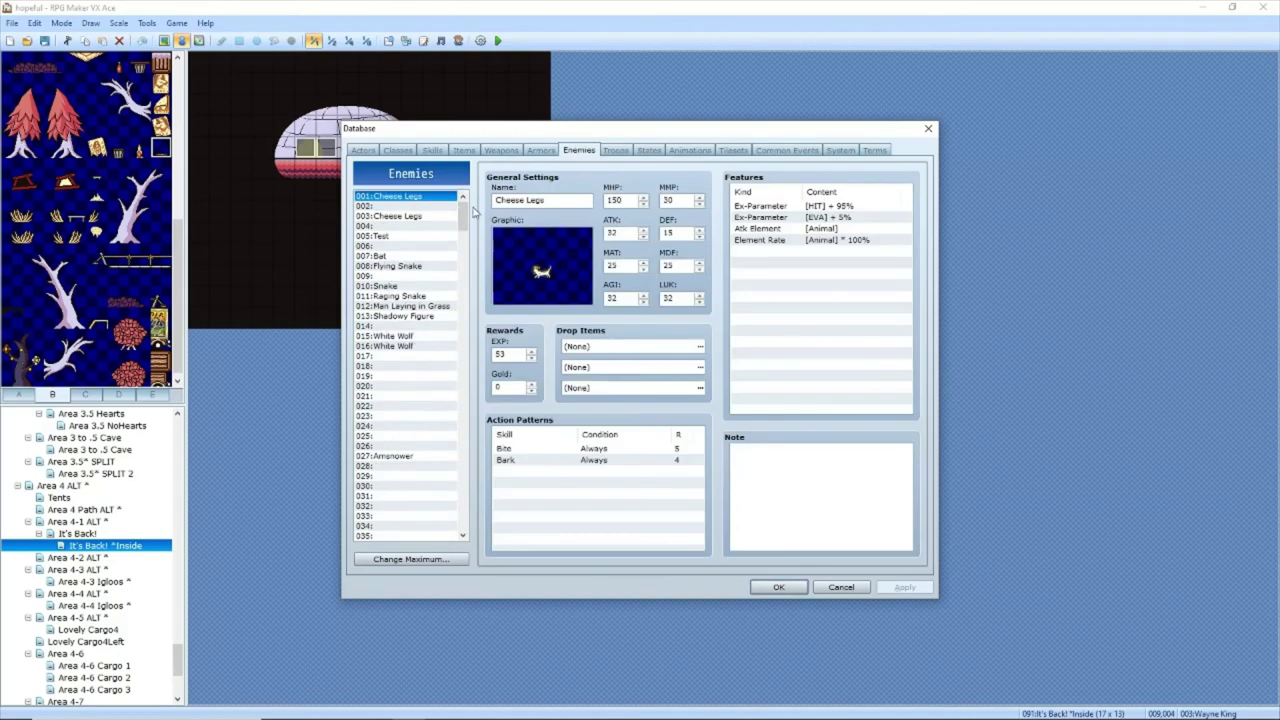
drag(463, 205, 460, 507)
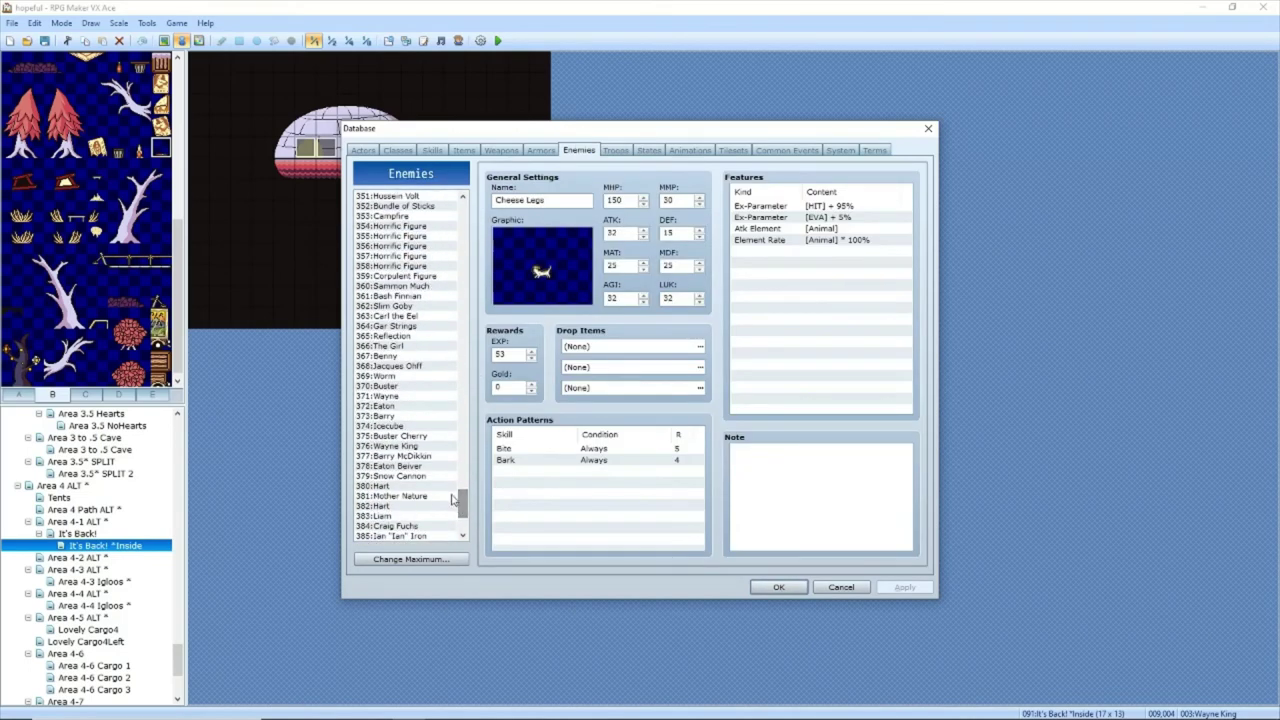
scroll(410, 440, up, 13)
click(427, 466)
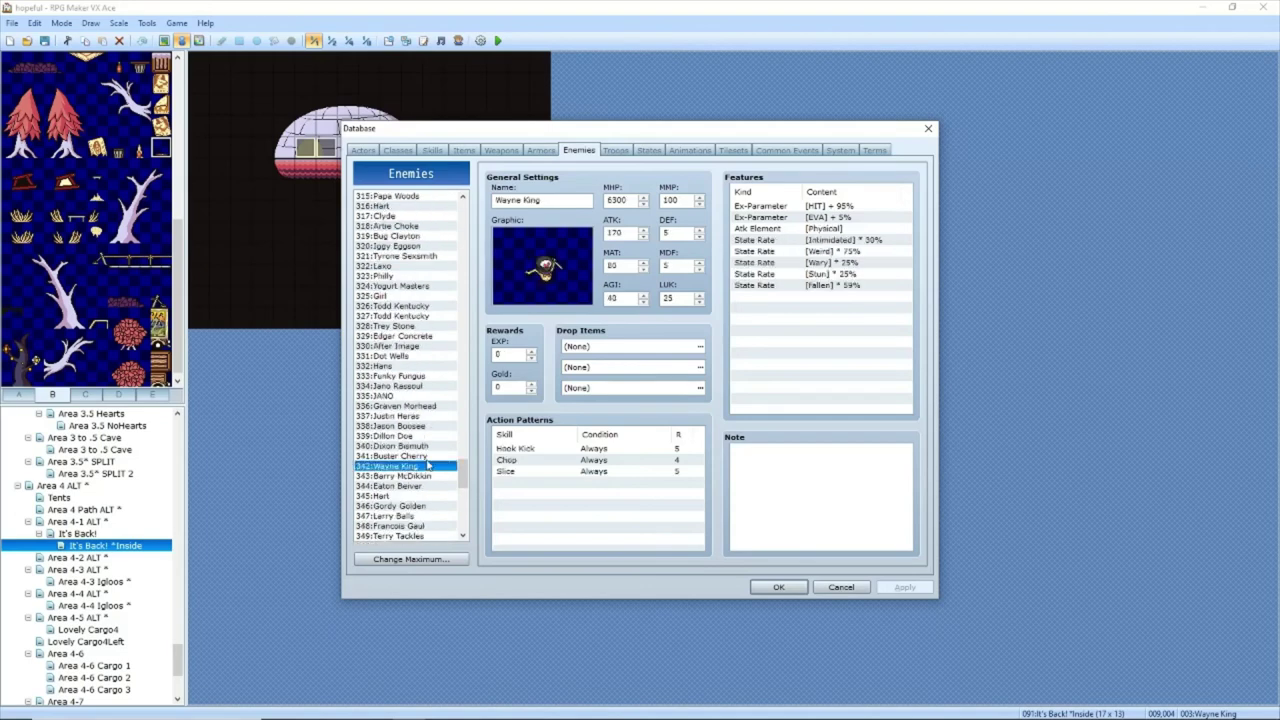
double_click(630, 200)
text(500)
key(Tab)
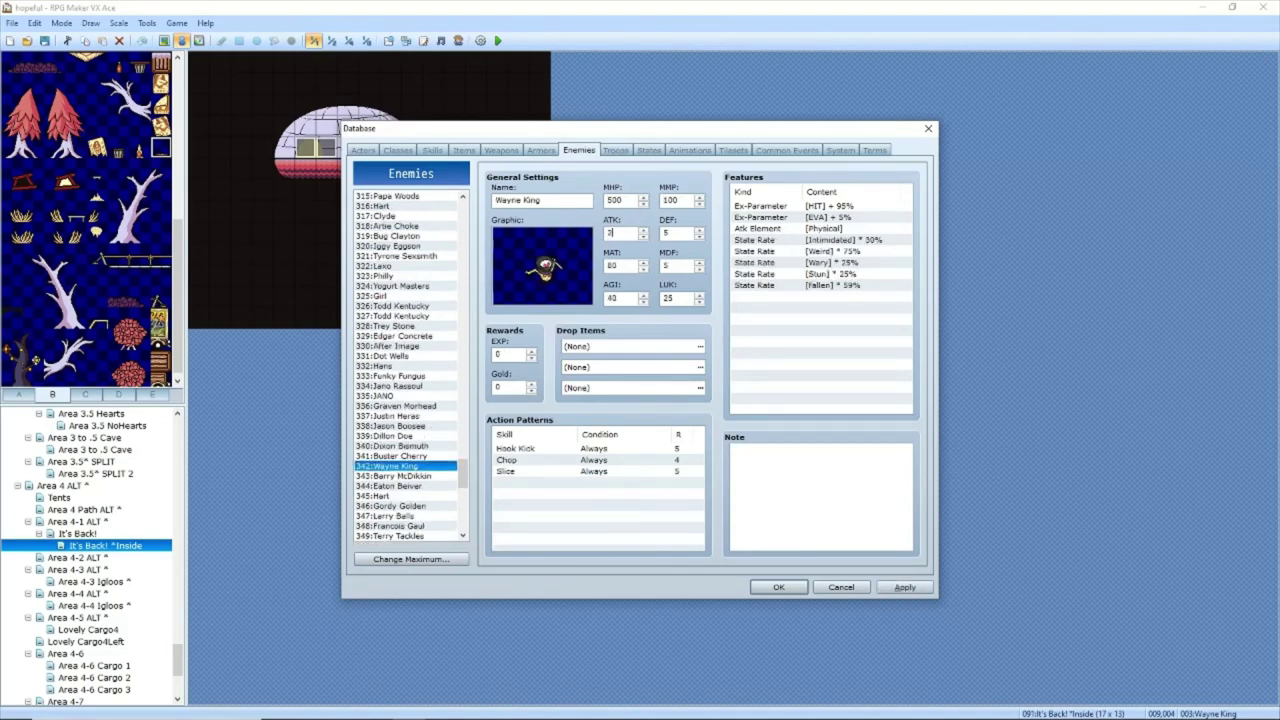
double_click(628, 298)
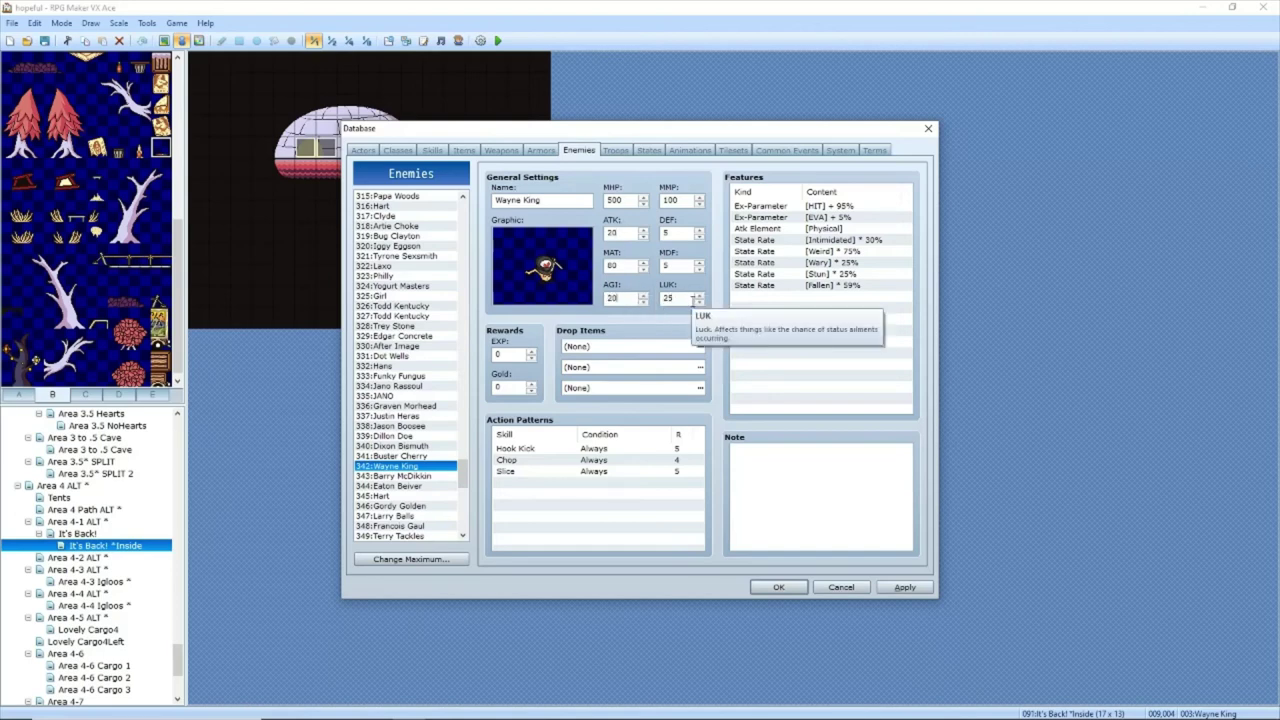
click(905, 587)
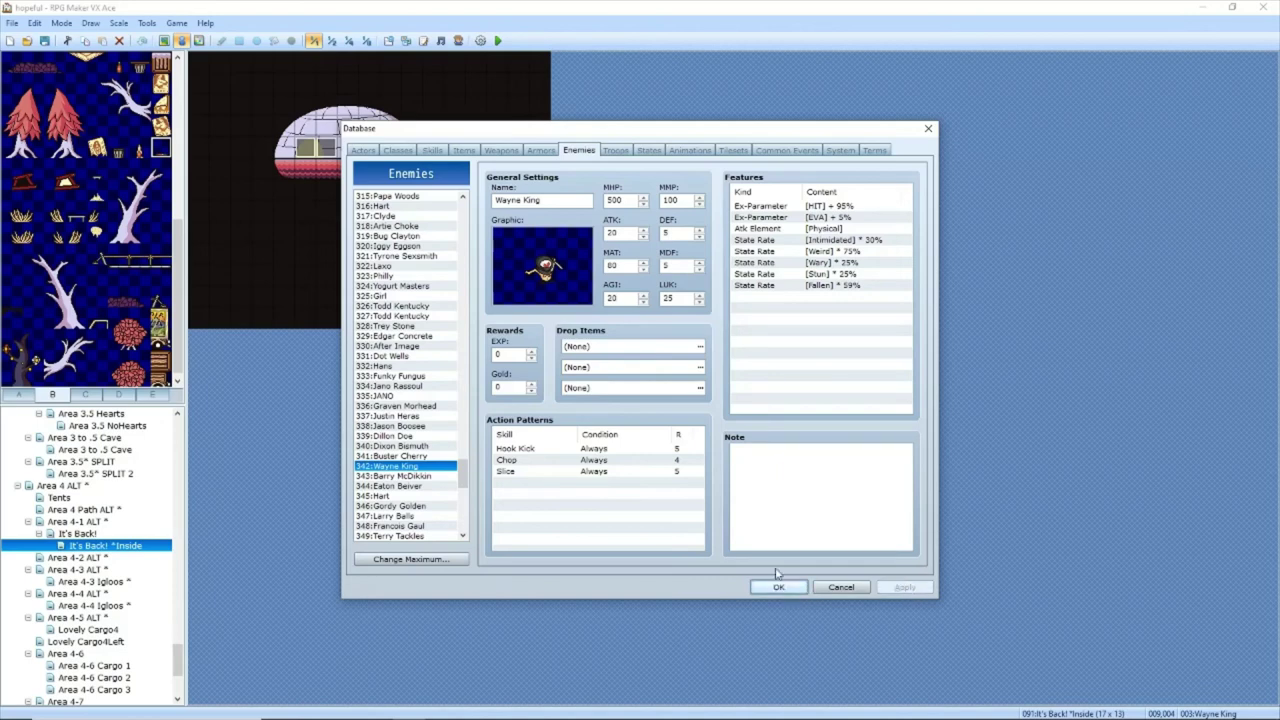
Step: Set enemy Wayne King's MAT to 20 and close the database with the changes saved
double_click(625, 266)
text(2)
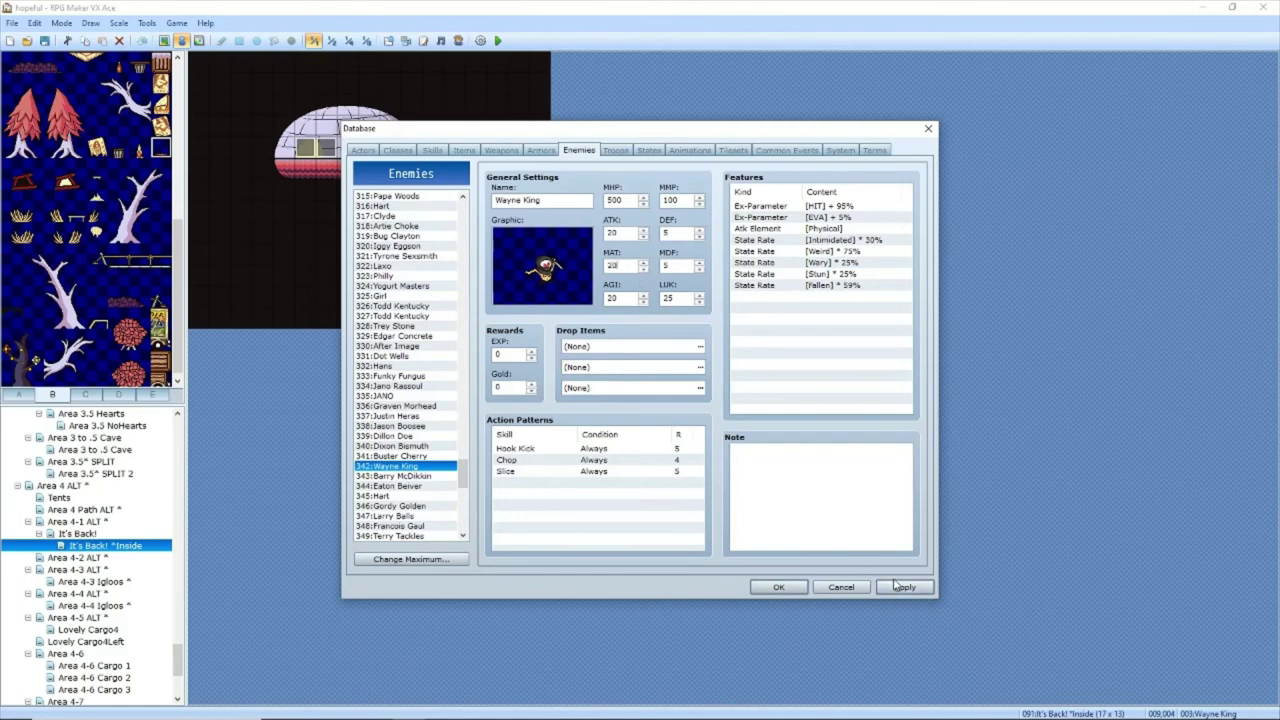
text(0)
click(779, 587)
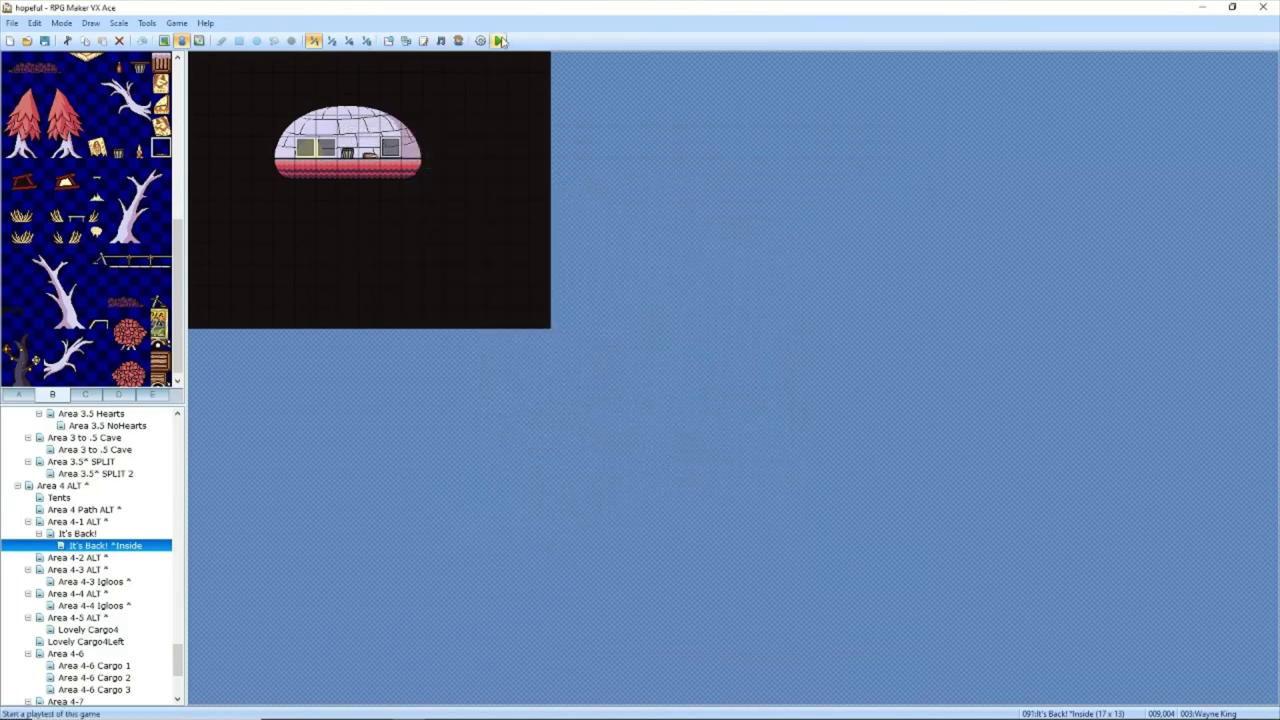
click(499, 41)
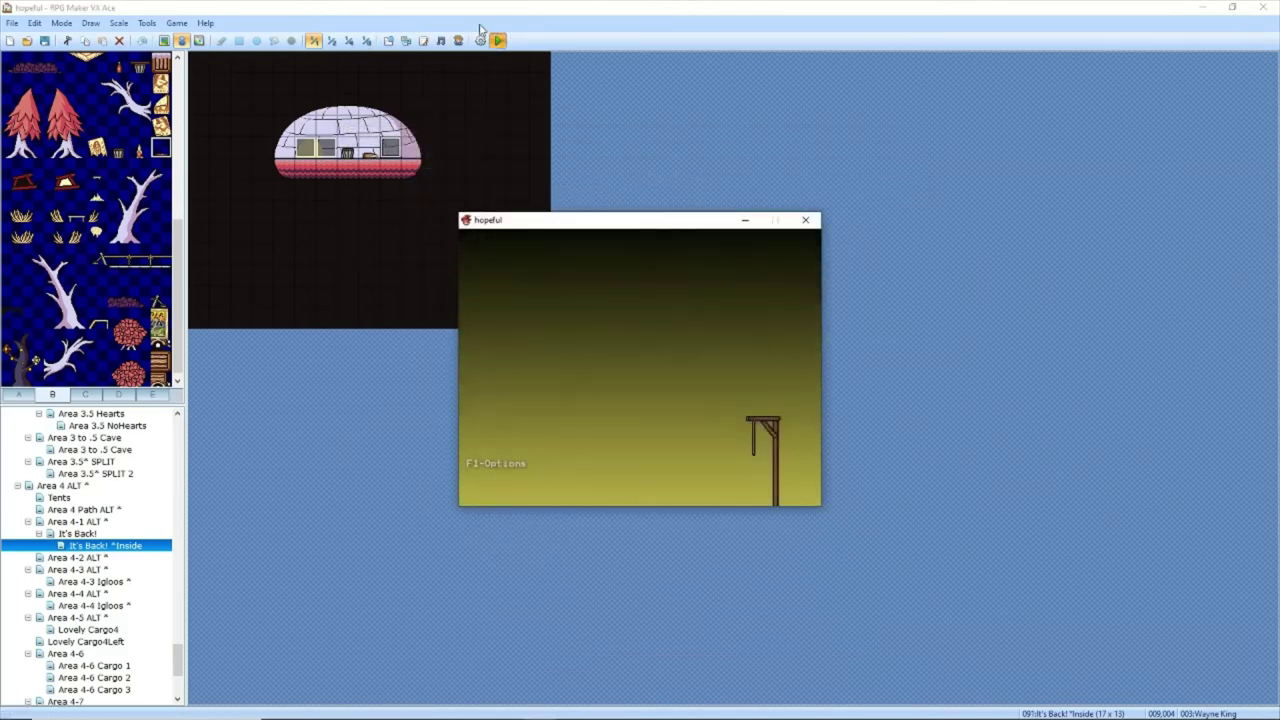
key(Up)
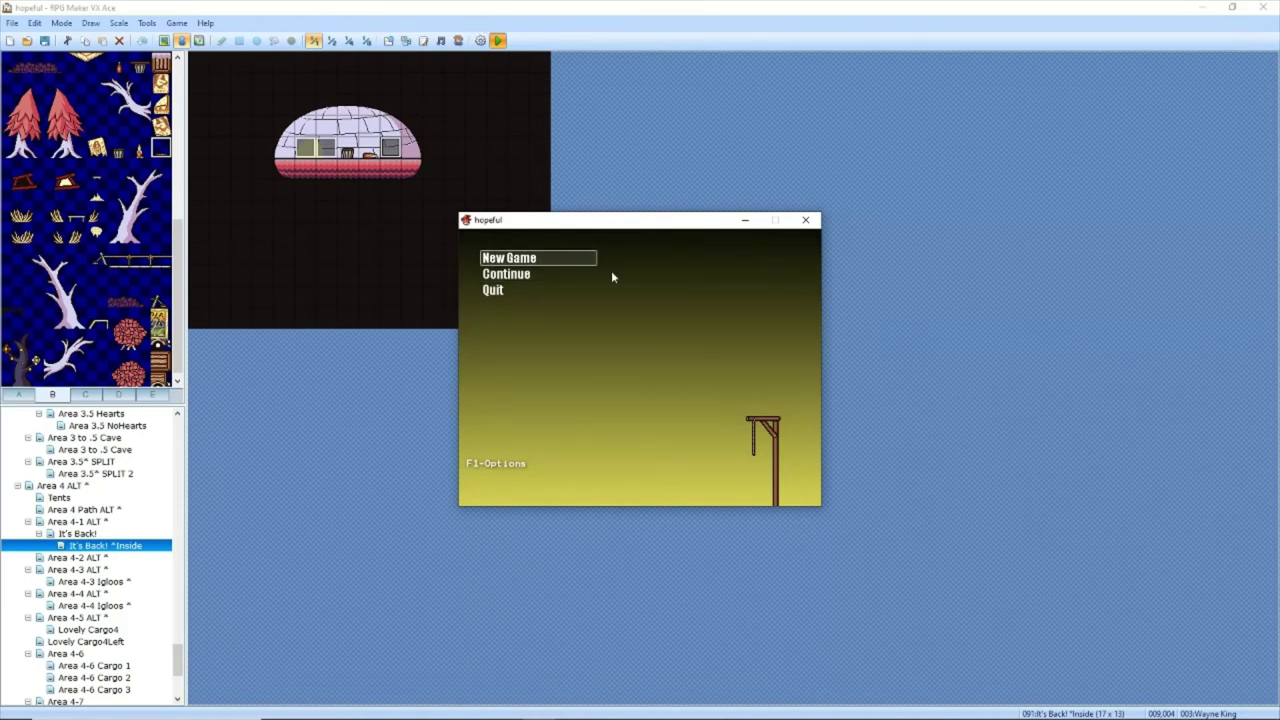
click(806, 219)
Step: Add a Battle Processing command for troop 005:Wayne at the end of the Wayne King event and apply it
double_click(391, 147)
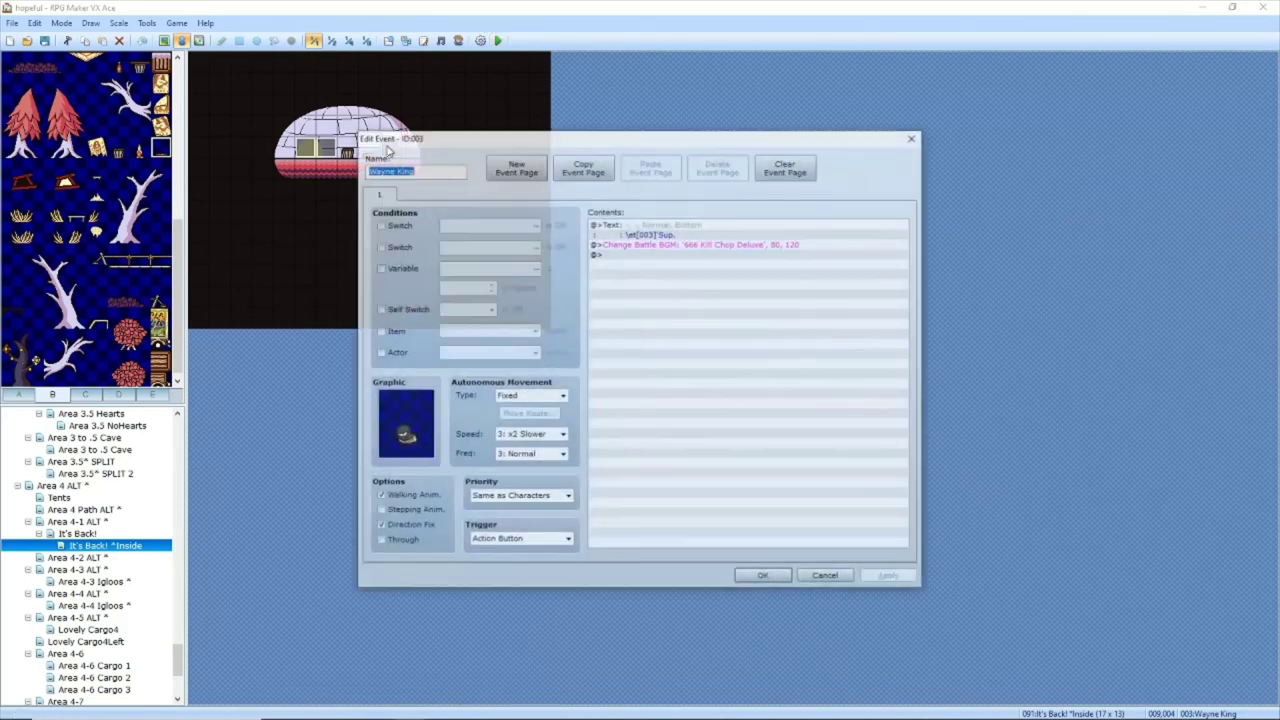
double_click(720, 277)
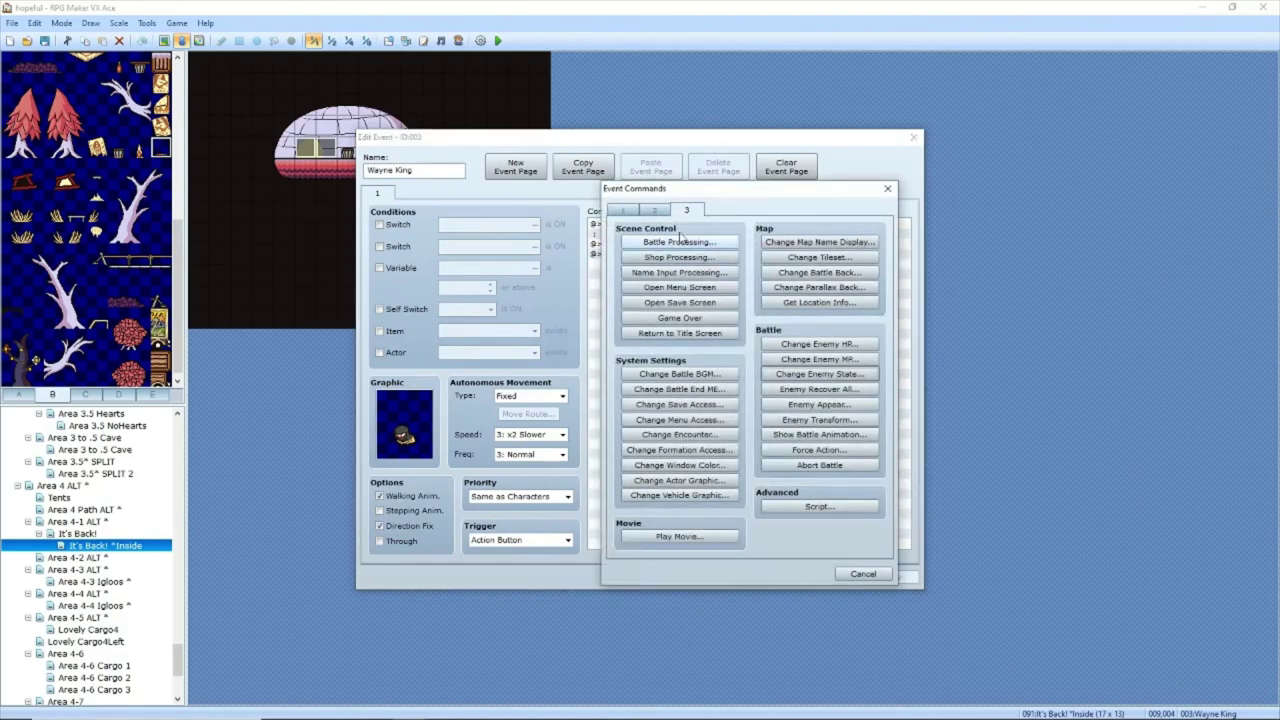
click(676, 244)
click(763, 347)
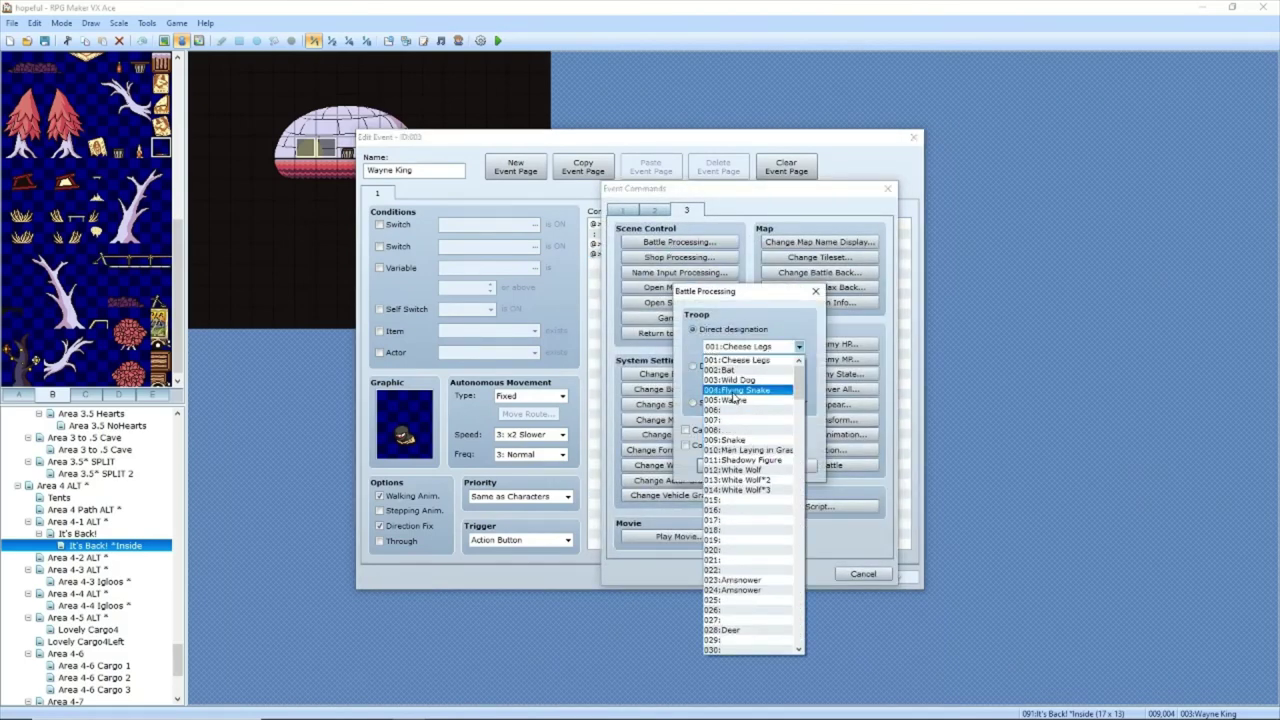
click(745, 395)
click(728, 465)
click(892, 579)
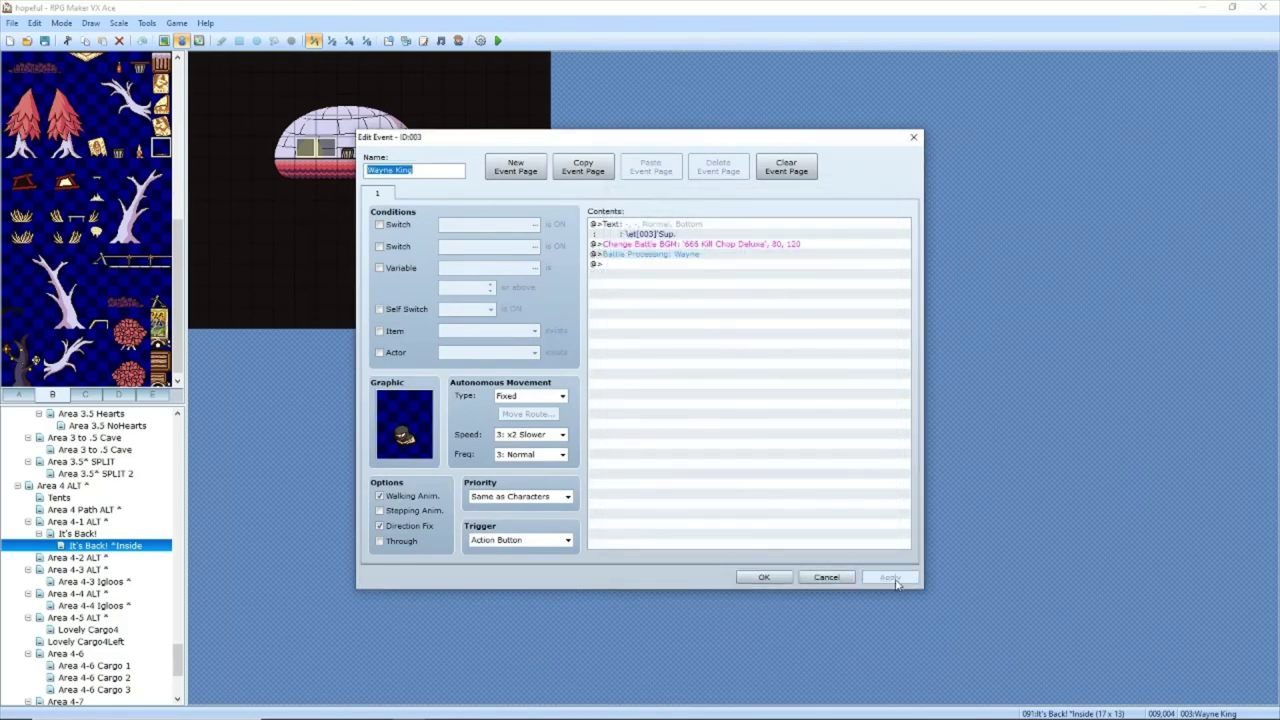
Step: Duplicate the 'Sup message after the battle command in the Wayne King event and change the copy's wording to "Seriously?", keeping the \et[003] code
click(695, 228)
key(ctrl+c)
click(697, 286)
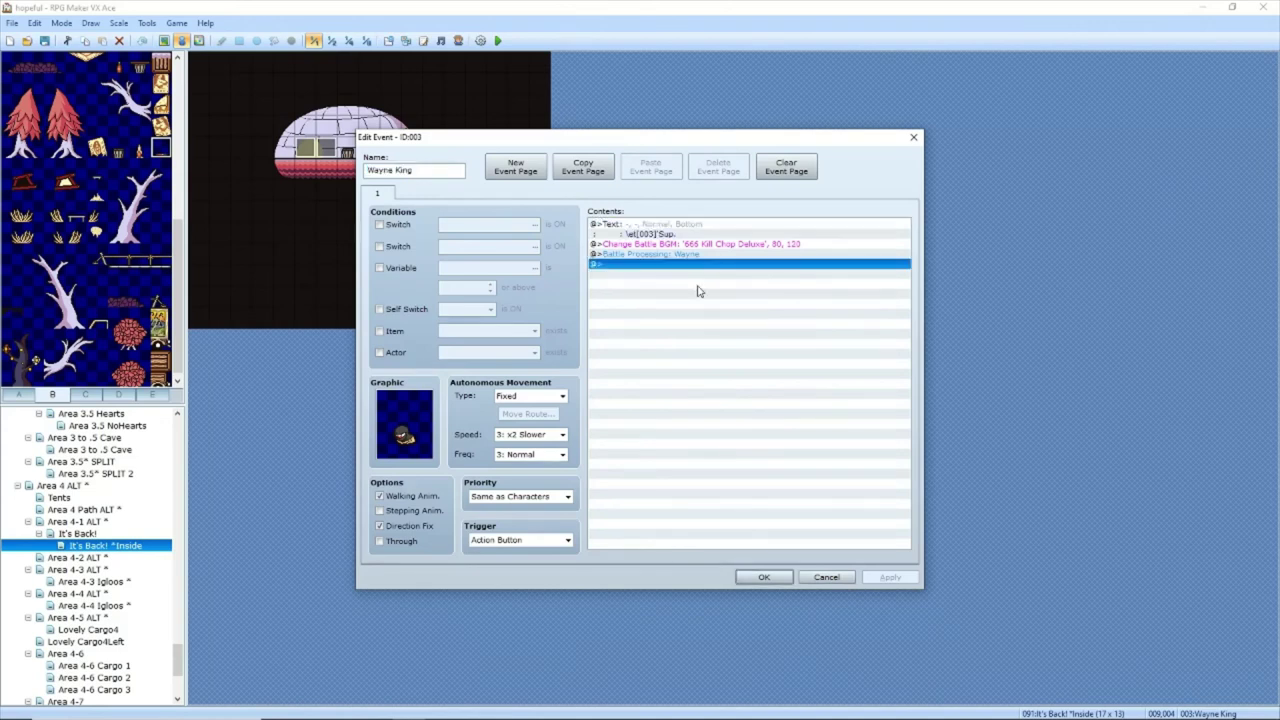
key(ctrl+v)
click(681, 256)
double_click(681, 264)
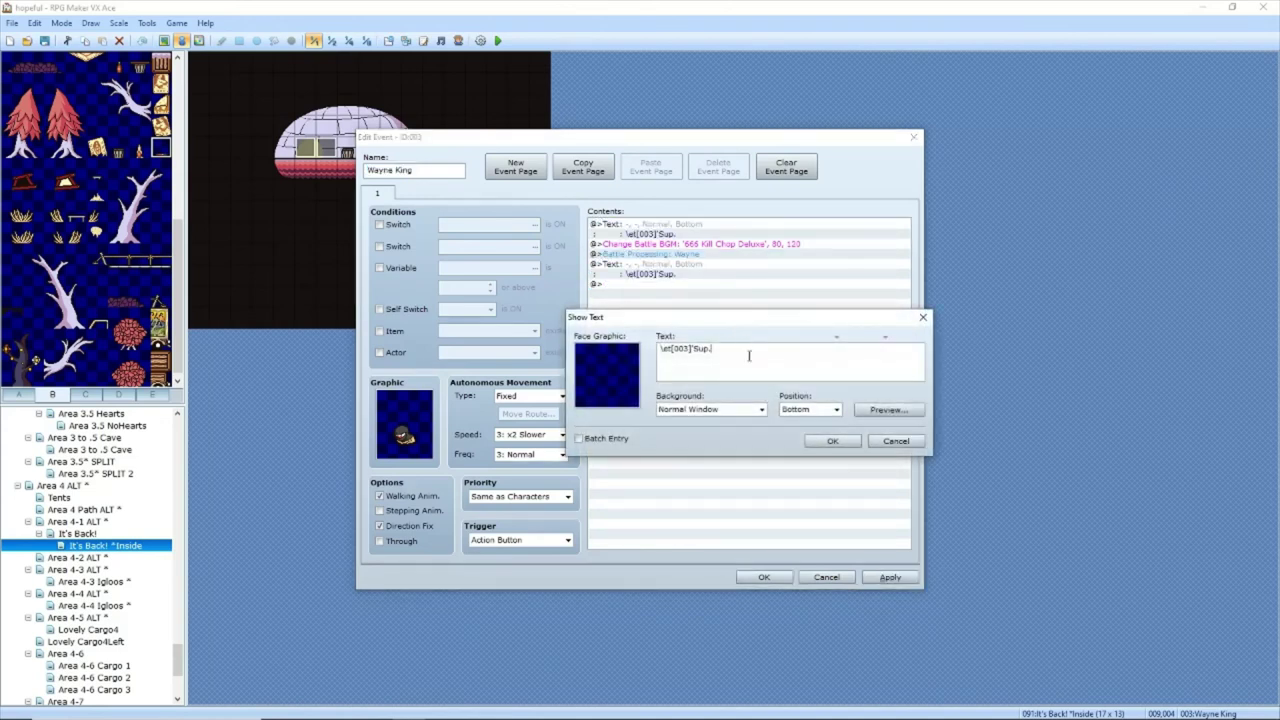
drag(735, 352, 703, 349)
click(833, 441)
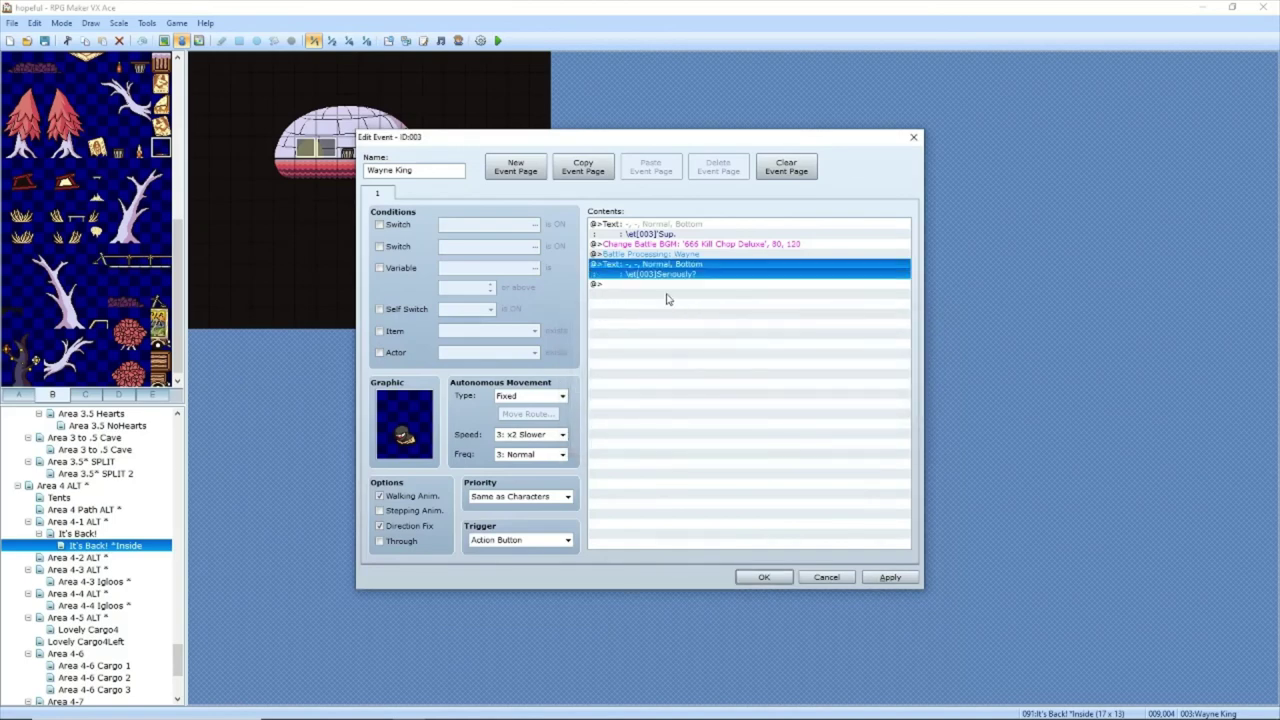
Step: Insert a 60-frame Wait between the battle command and the "Seriously?" message in the Wayne King event
double_click(668, 292)
click(654, 210)
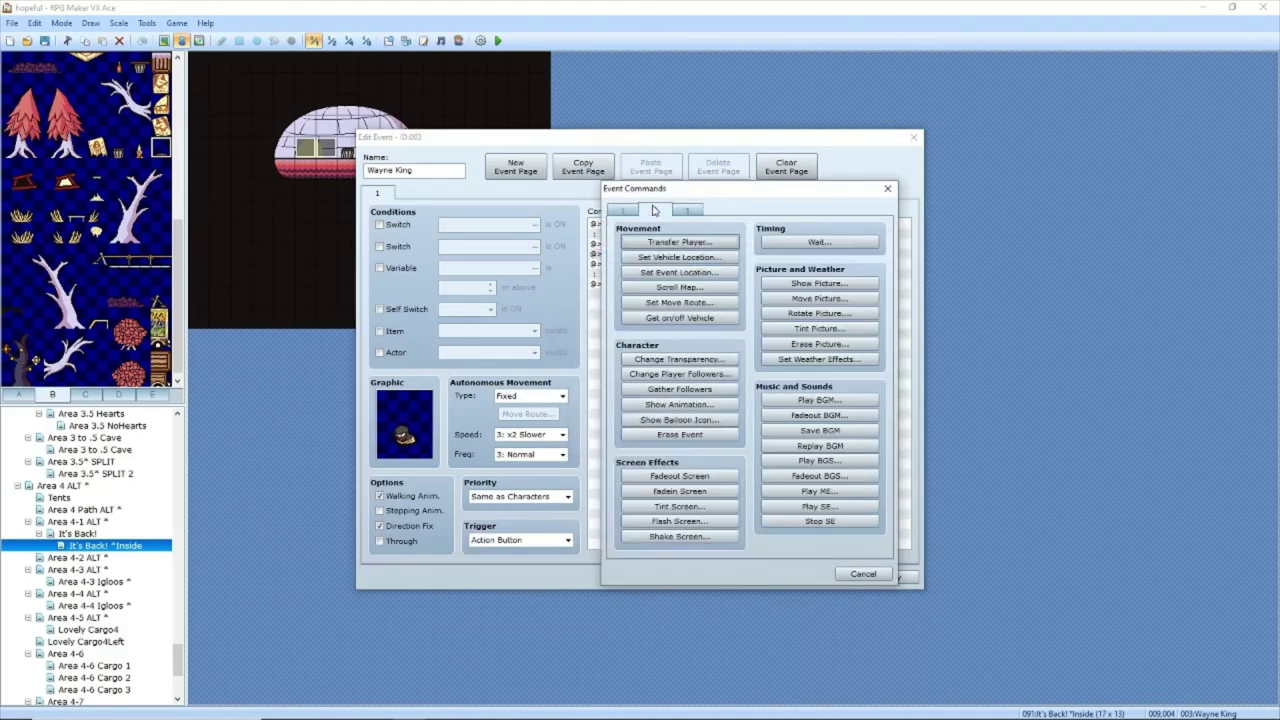
click(786, 243)
click(740, 416)
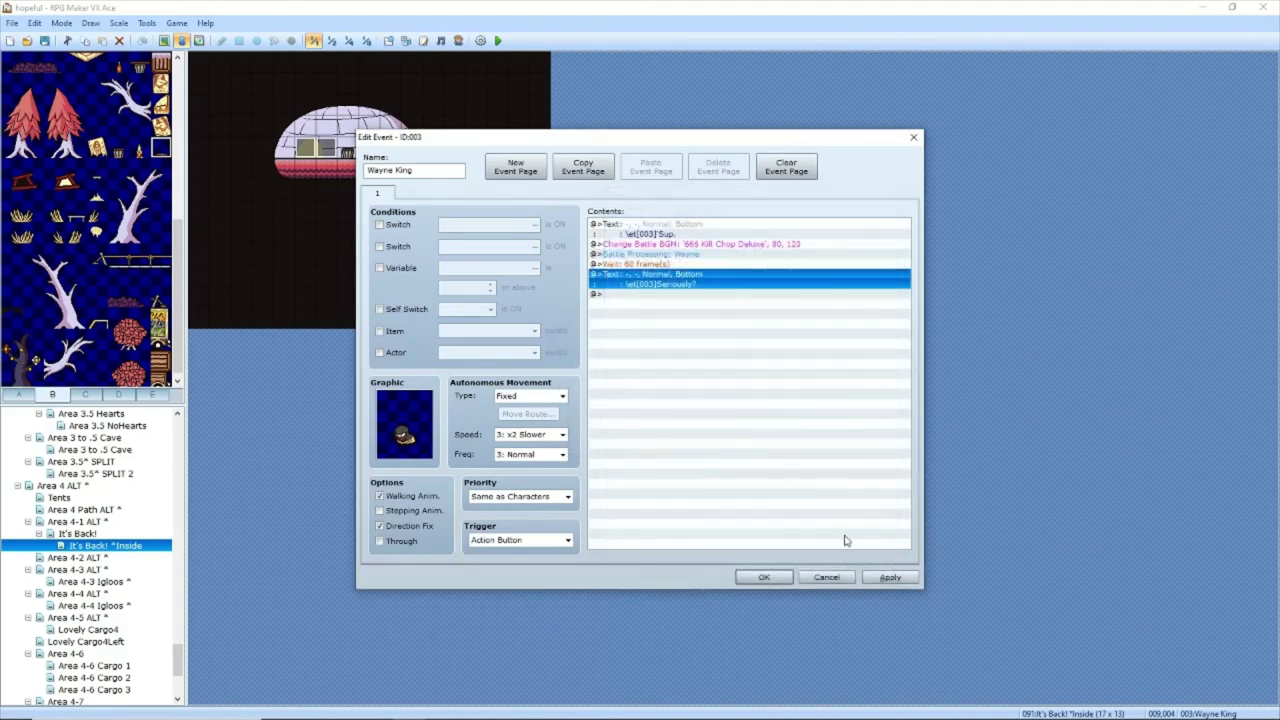
Step: Add an empty Set Move Route command for this event with Wait for Completion at the end of the Wayne King event, and save the event
double_click(784, 490)
click(680, 307)
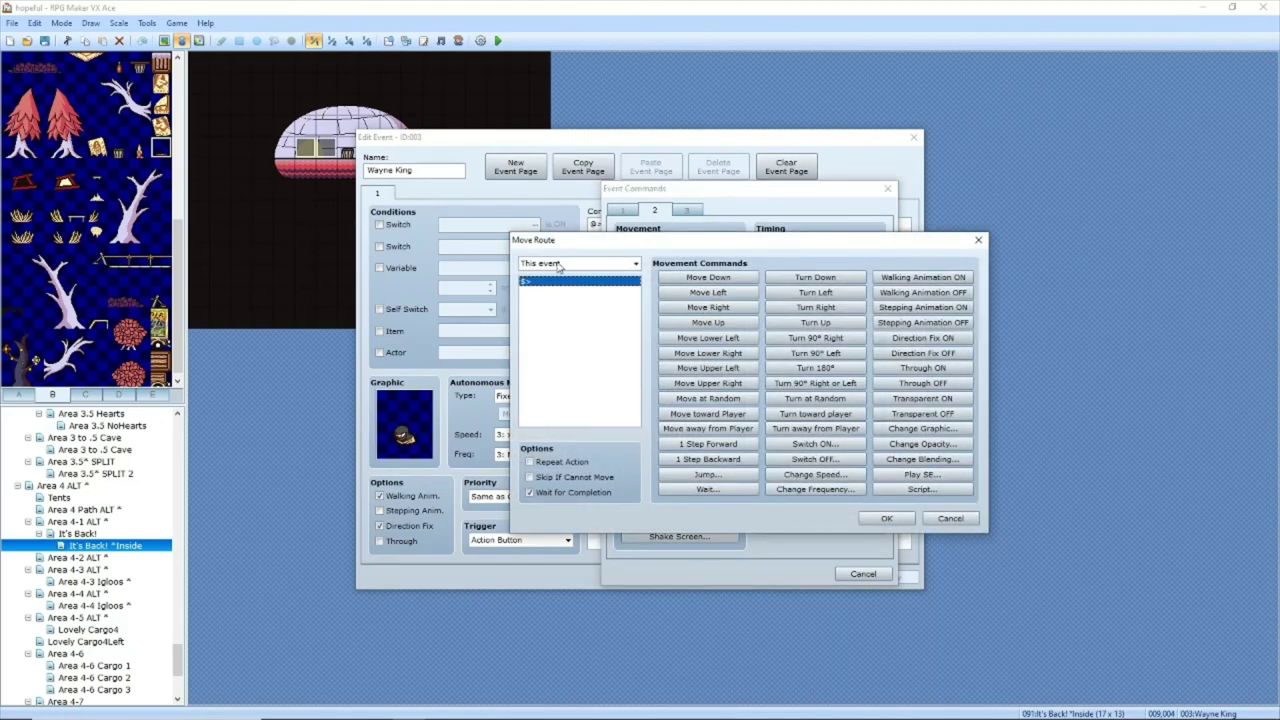
click(886, 518)
click(890, 576)
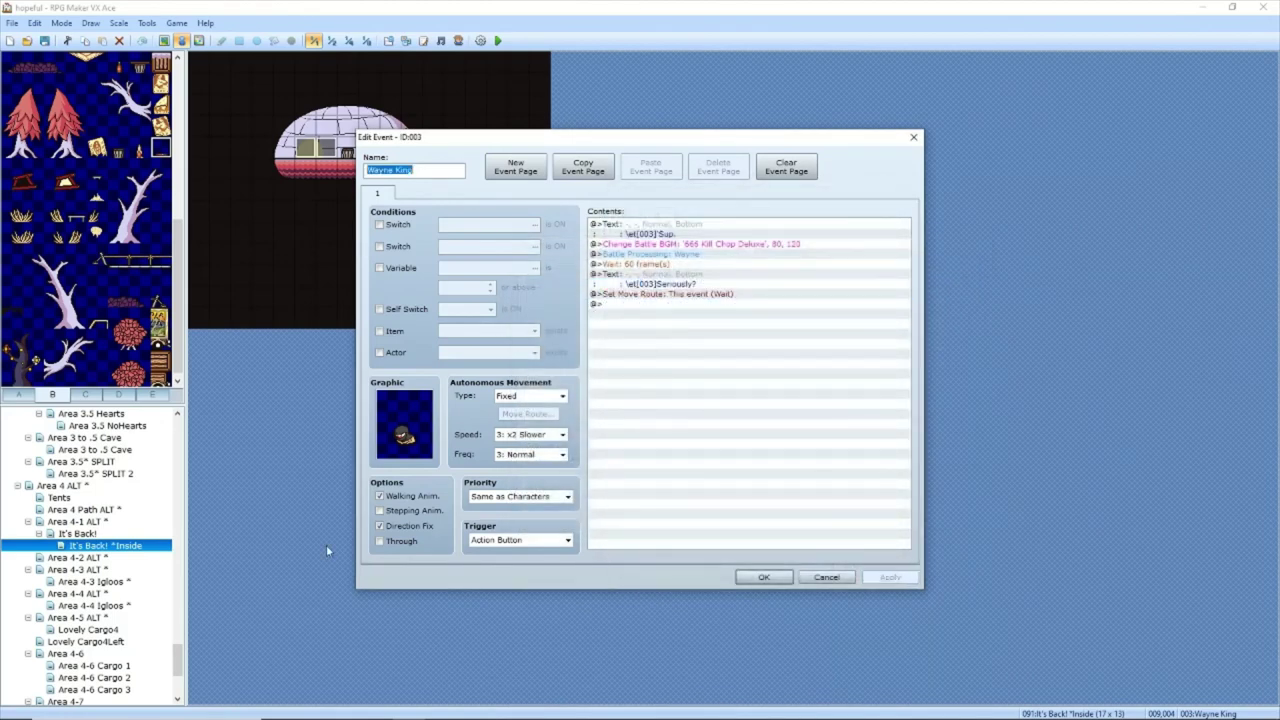
click(760, 578)
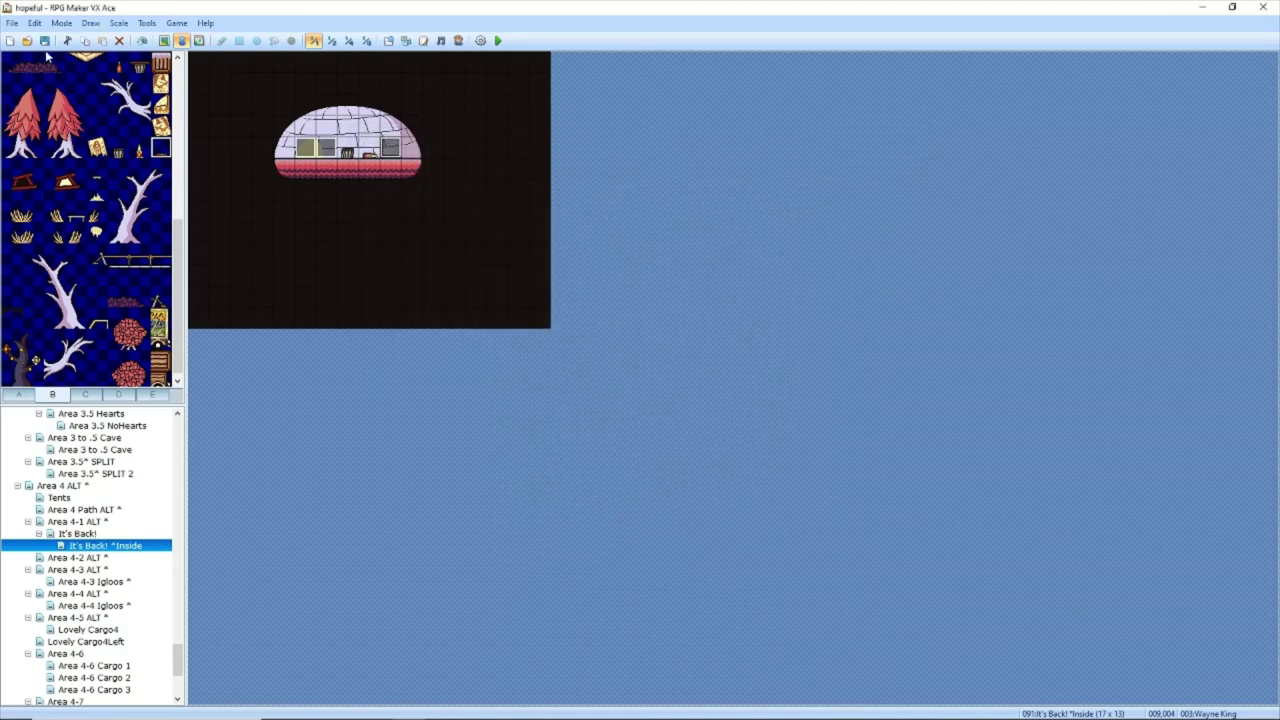
Step: Copy the fadeout (10) script call from EV111's move route in the EV112 wolf event on the Area 4-1 ALT map
click(88, 521)
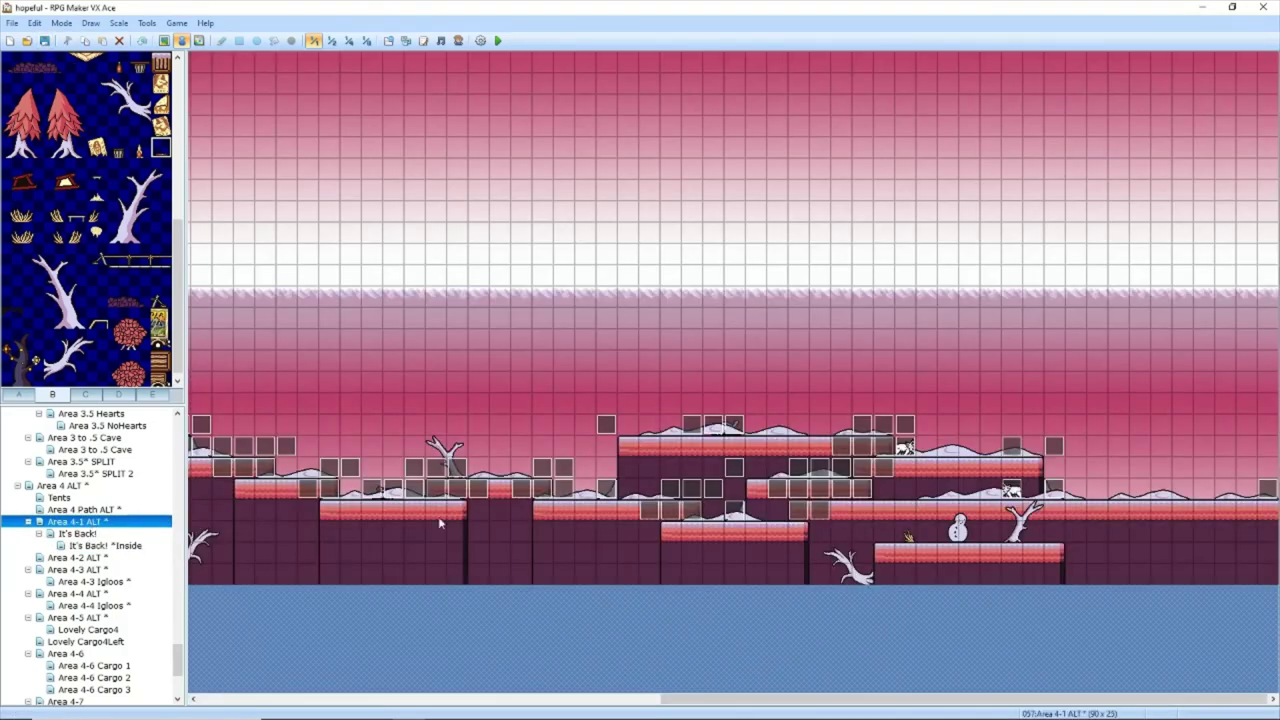
double_click(905, 452)
click(686, 262)
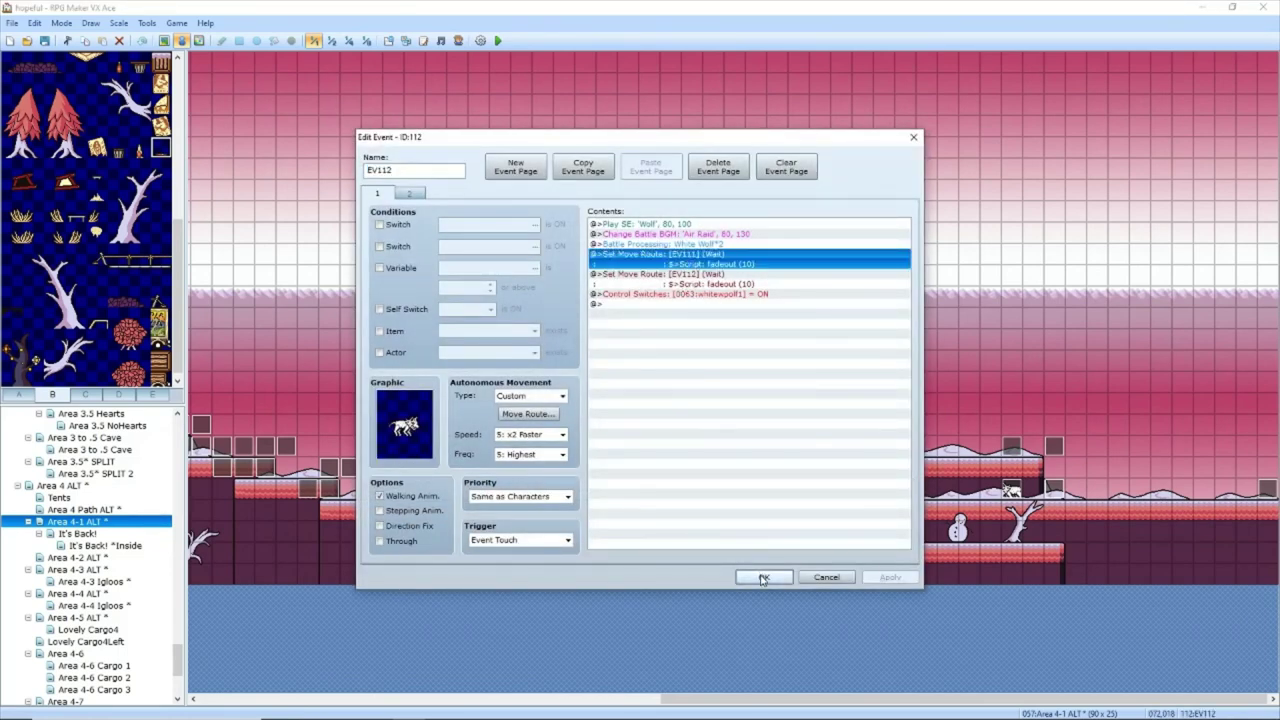
double_click(700, 258)
double_click(570, 281)
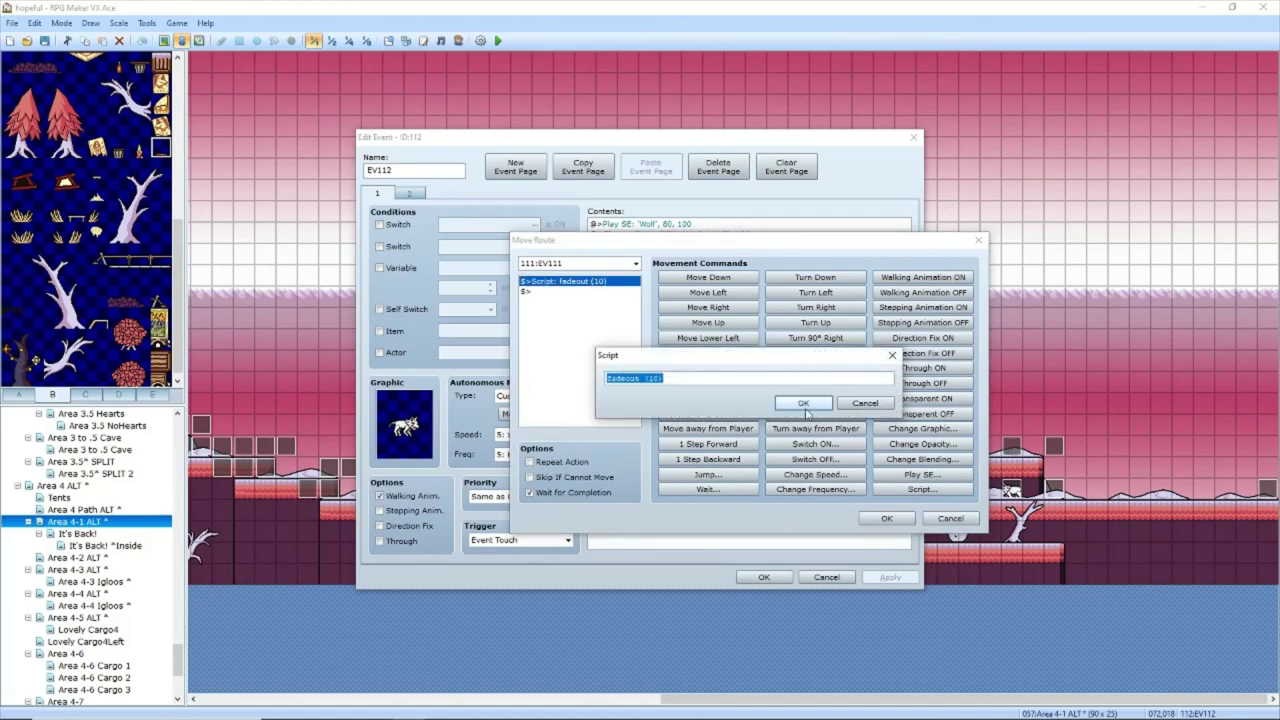
click(803, 403)
click(886, 518)
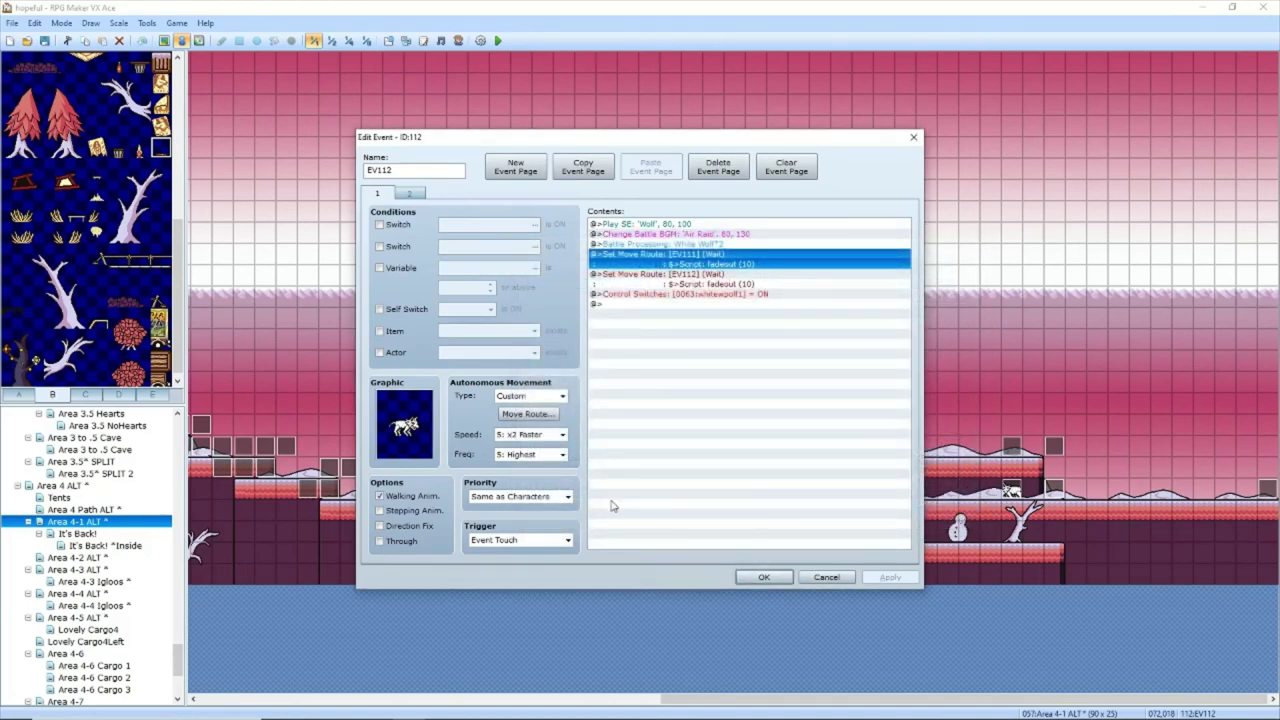
click(813, 579)
Step: Add the copied script call fadeout (10) to the empty move route in the Wayne King event on the It's Back! *Inside map and apply it
click(145, 535)
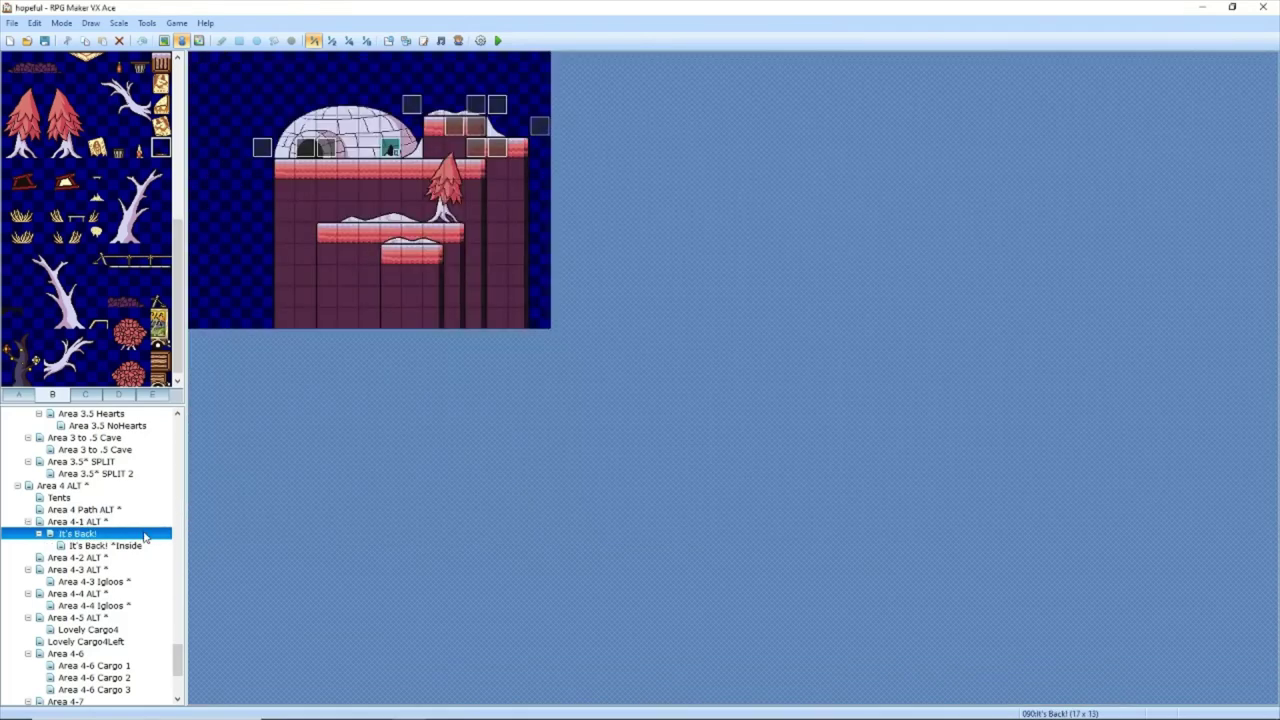
click(157, 546)
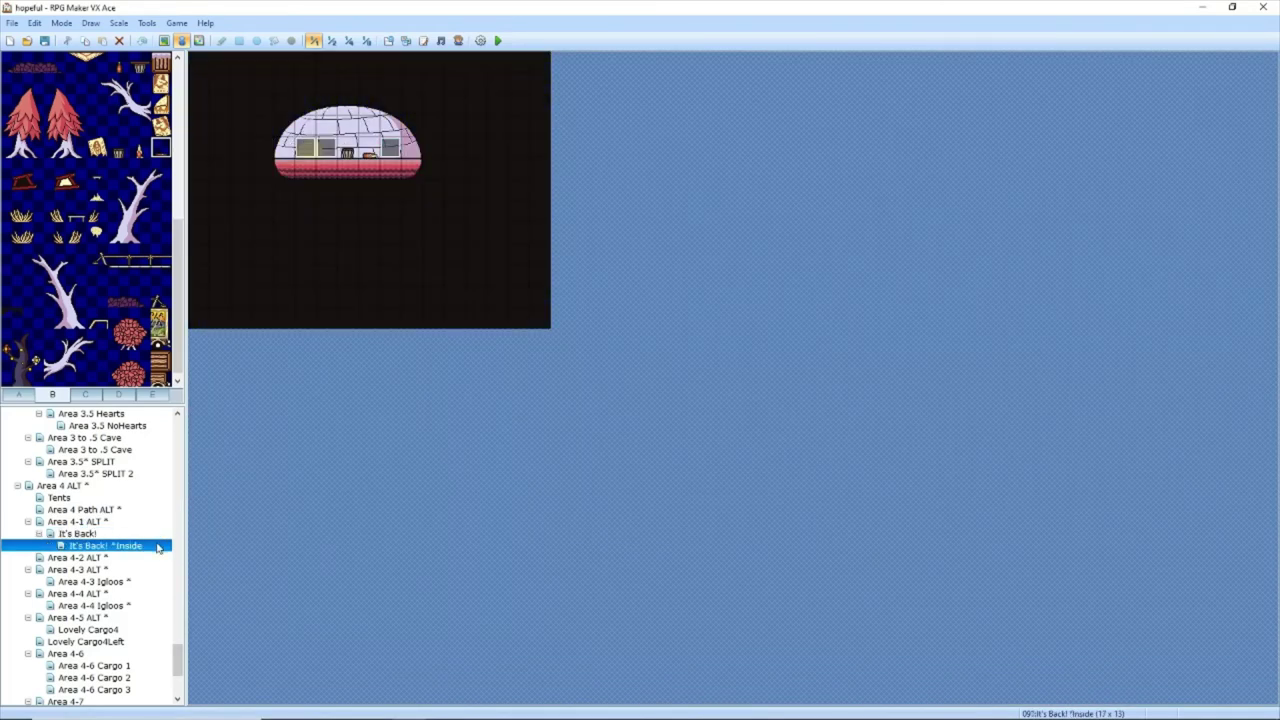
double_click(388, 148)
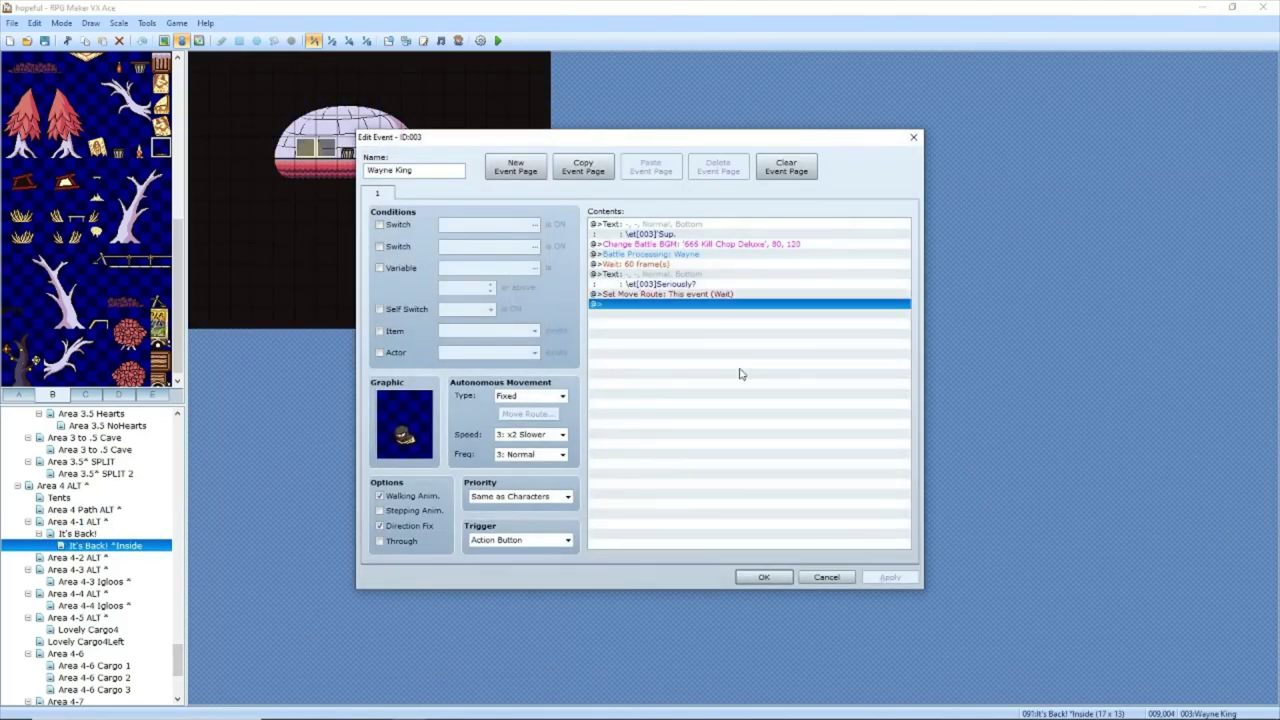
double_click(690, 305)
click(921, 489)
key(ctrl+v)
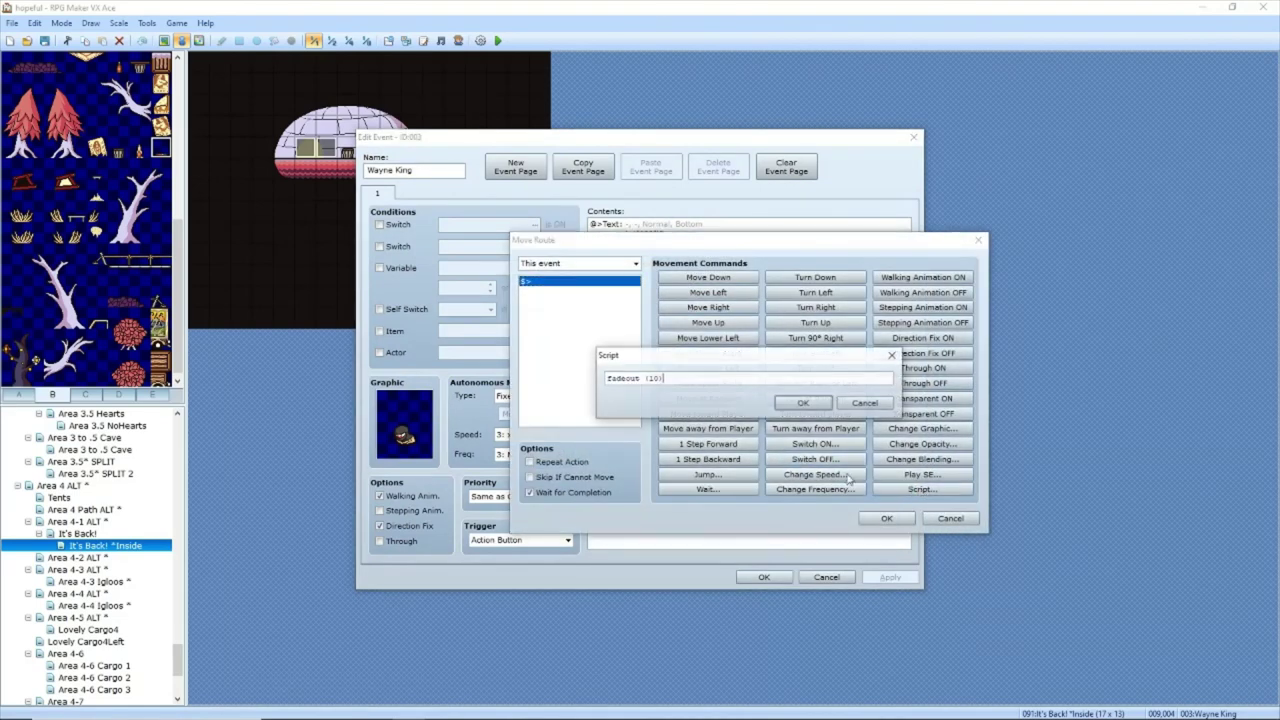
click(803, 402)
click(886, 518)
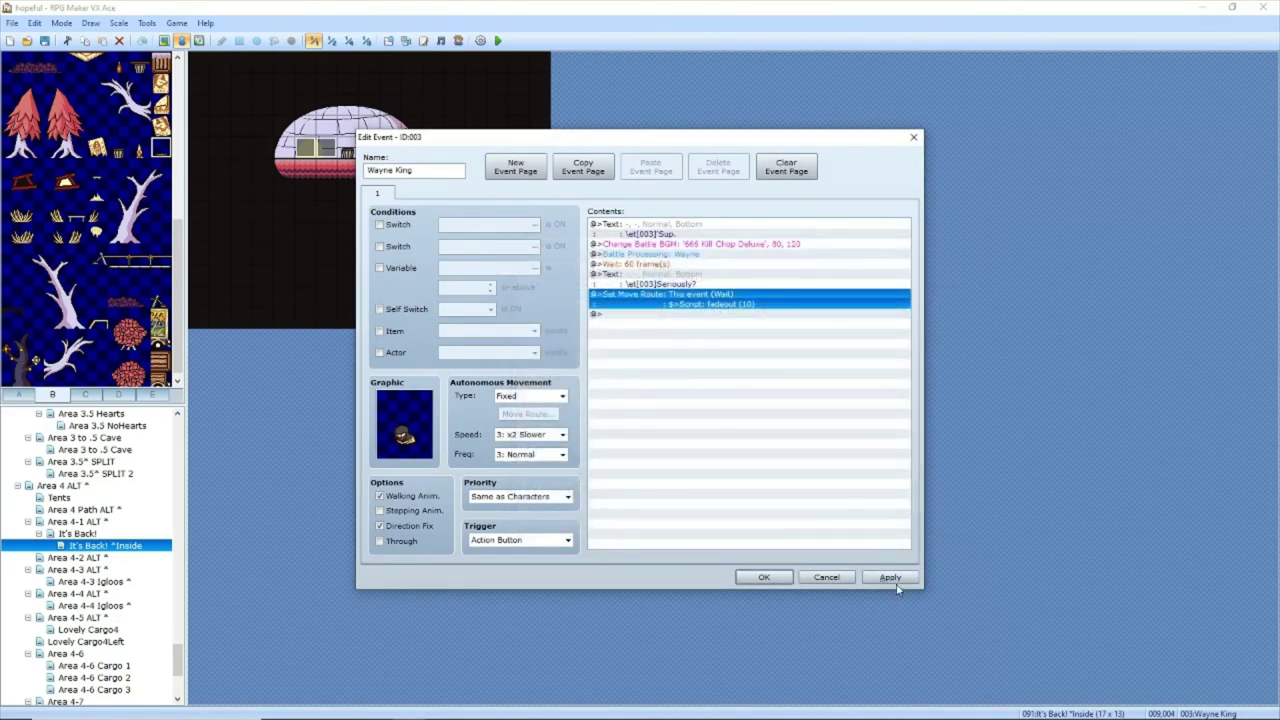
click(893, 581)
Step: Add a Control Self Switch command setting A to ON at the end of the Wayne King event
double_click(754, 343)
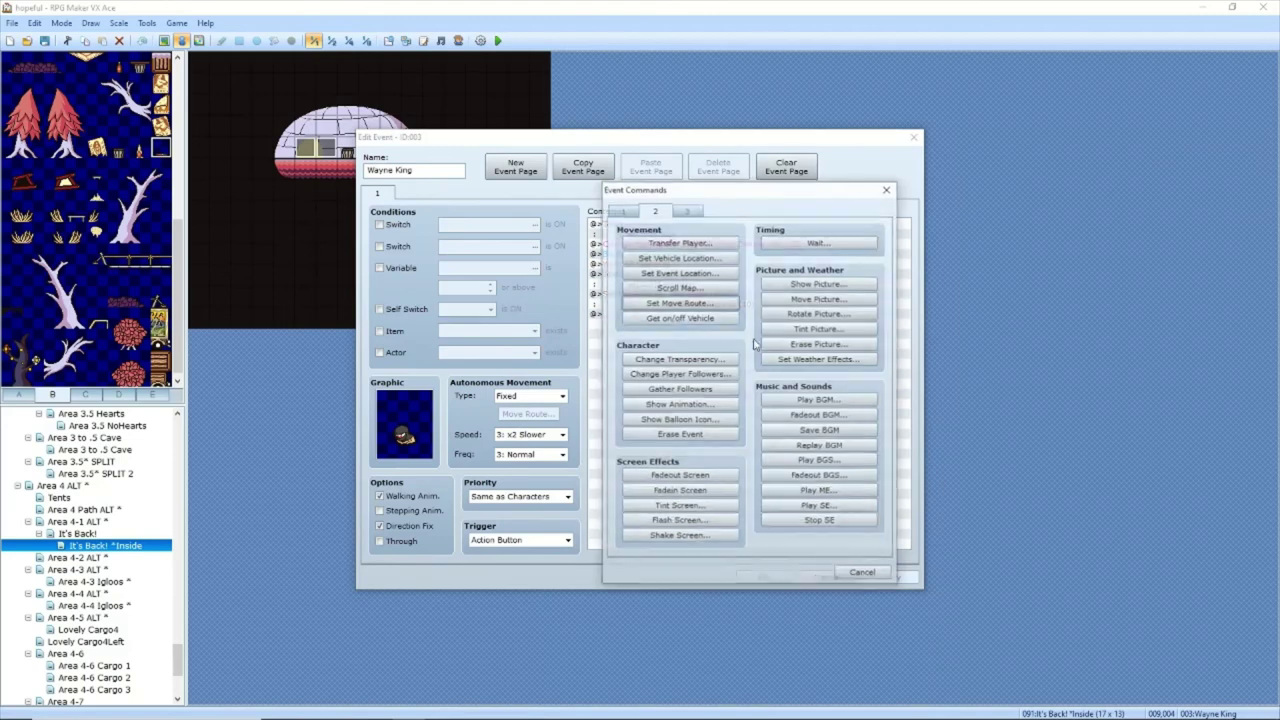
click(638, 212)
click(700, 368)
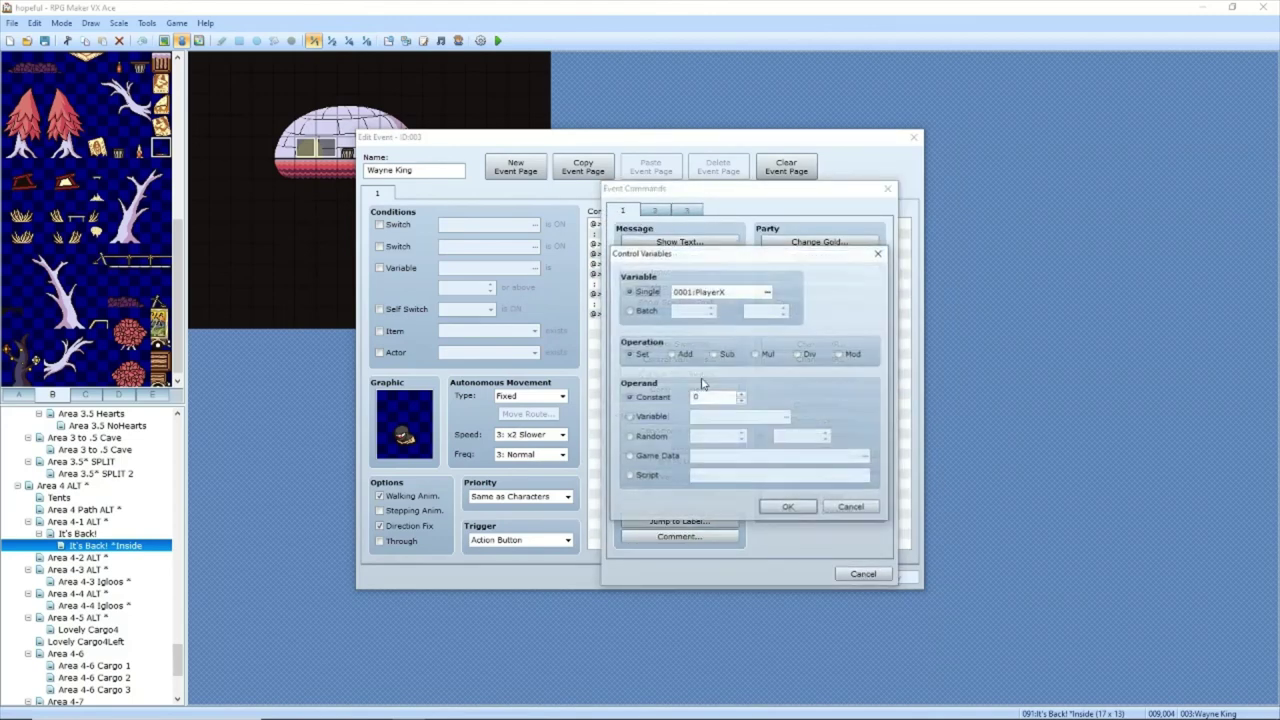
click(848, 507)
click(679, 383)
click(806, 368)
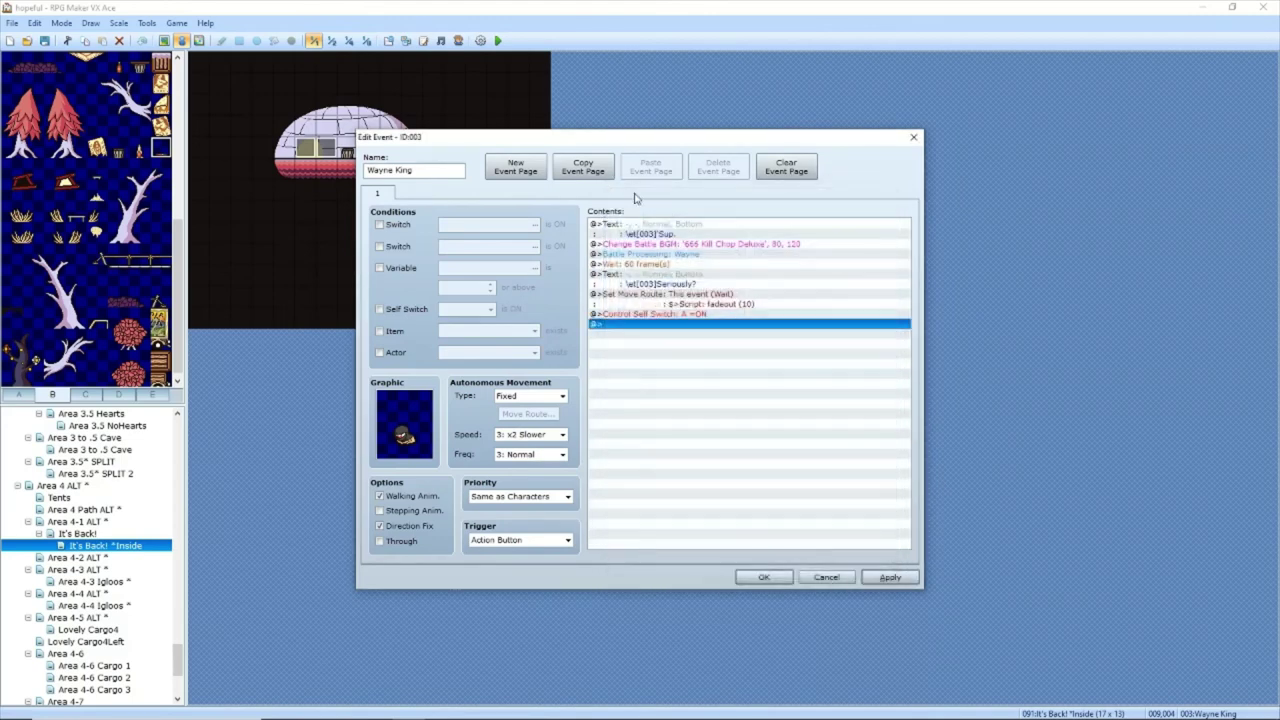
Step: Add a second event page with no commands to the Wayne King event and apply the changes
click(515, 166)
click(393, 331)
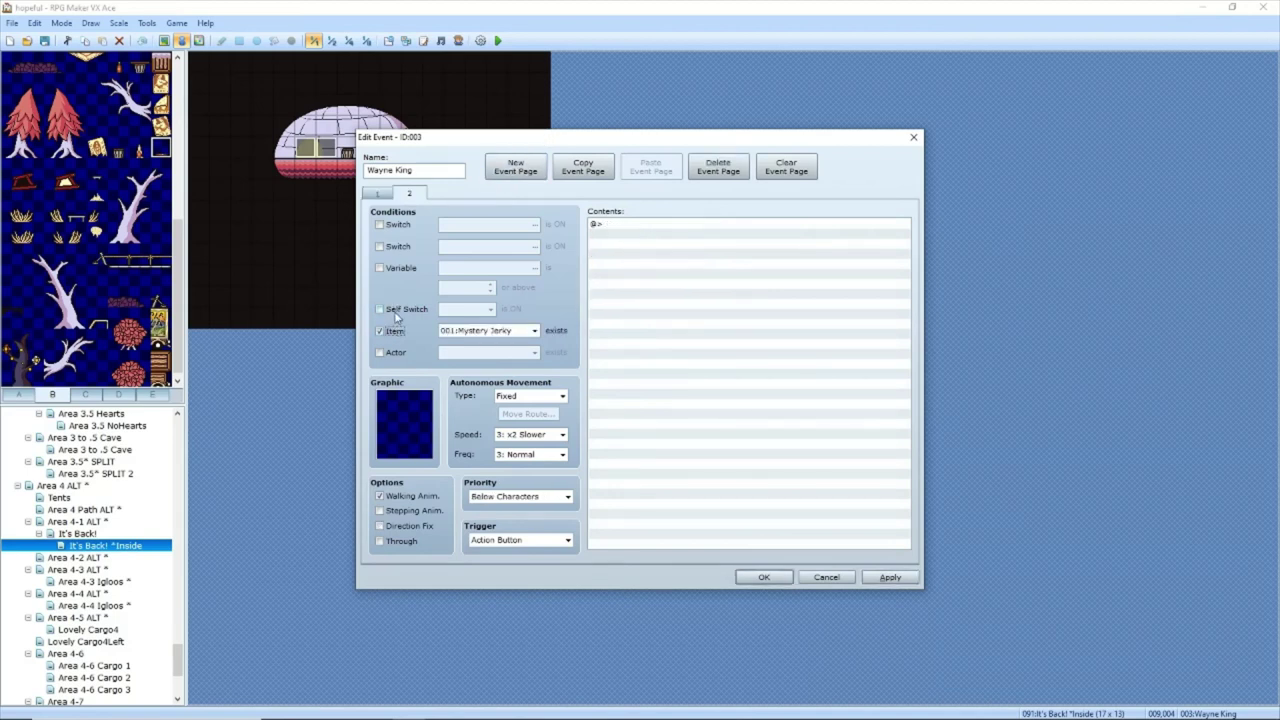
click(716, 167)
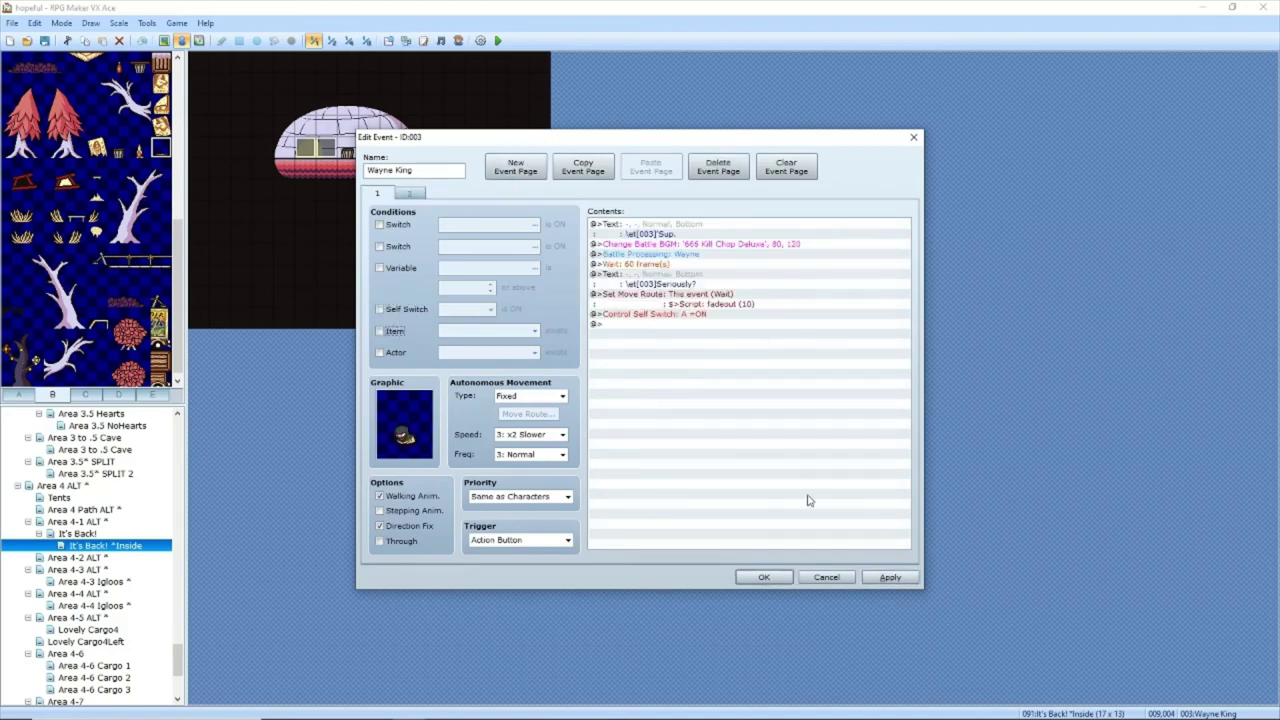
click(889, 577)
Step: Change the battle BGM in the Wayne King event to the Hot Metal track by J-Dubbs and save the event
click(745, 247)
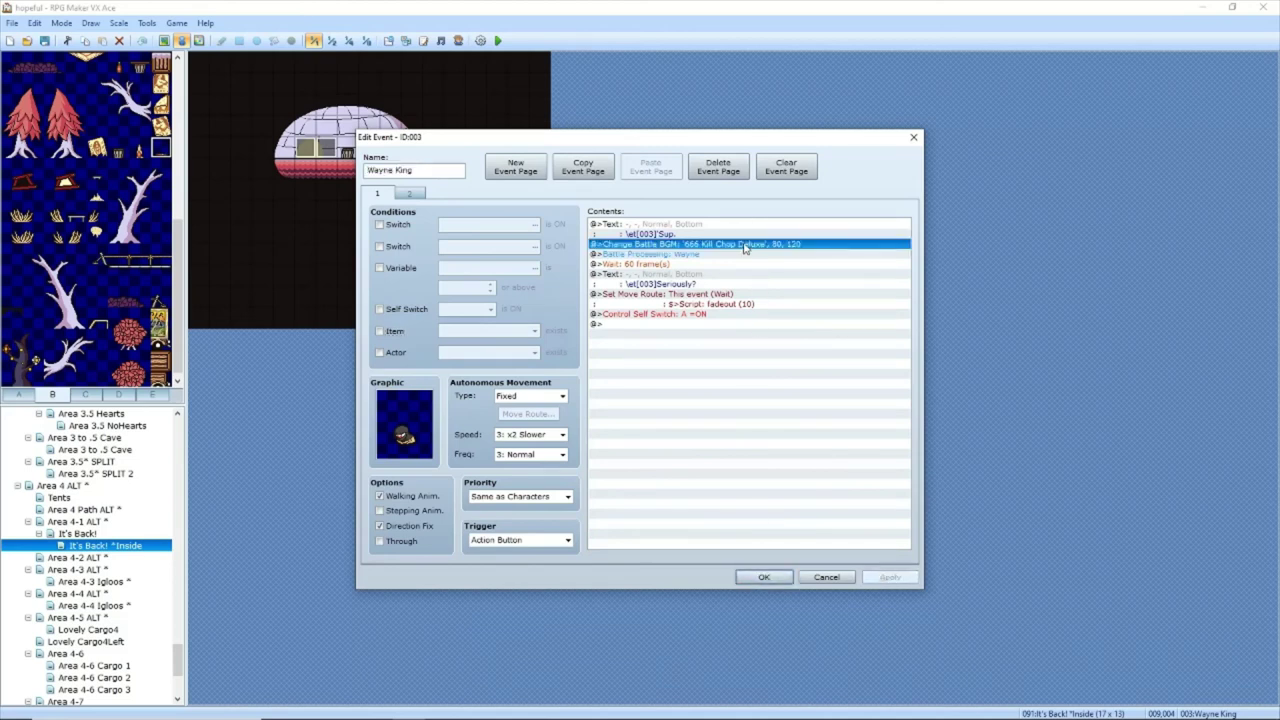
double_click(745, 247)
click(708, 438)
click(689, 479)
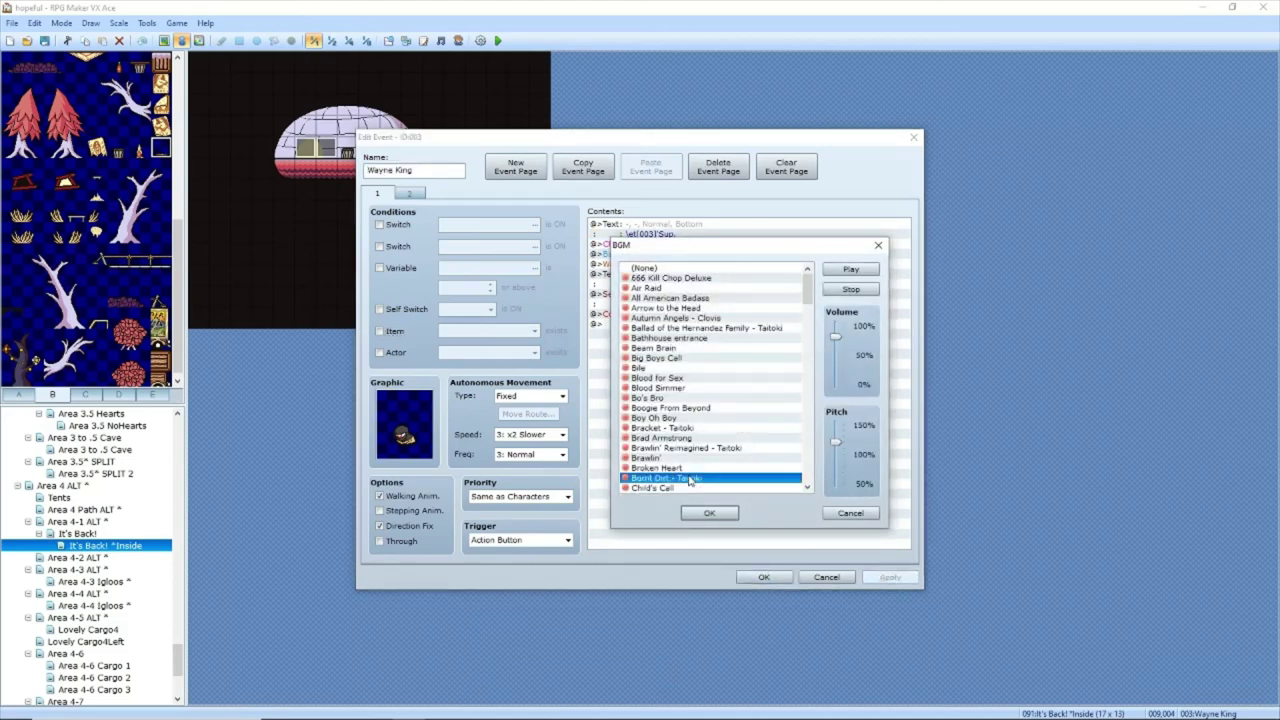
scroll(689, 481, down, 1)
click(690, 459)
scroll(694, 458, down, 2)
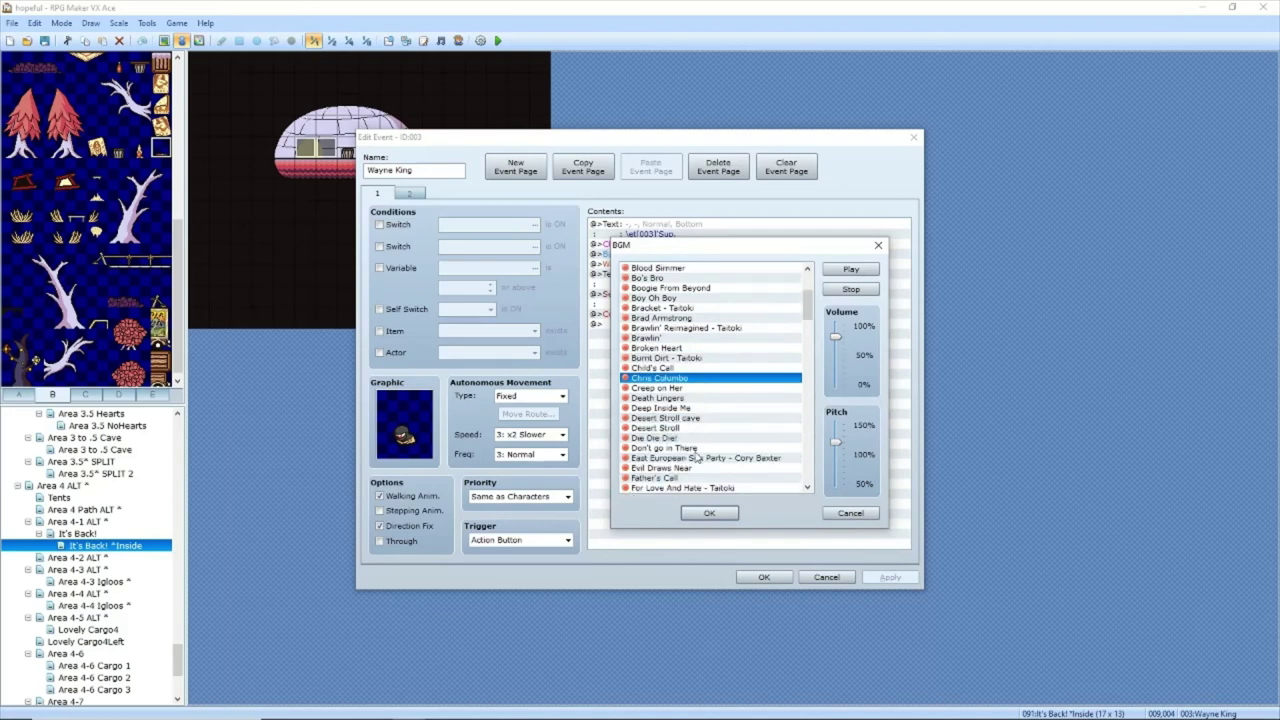
click(697, 449)
scroll(697, 449, down, 8)
click(697, 449)
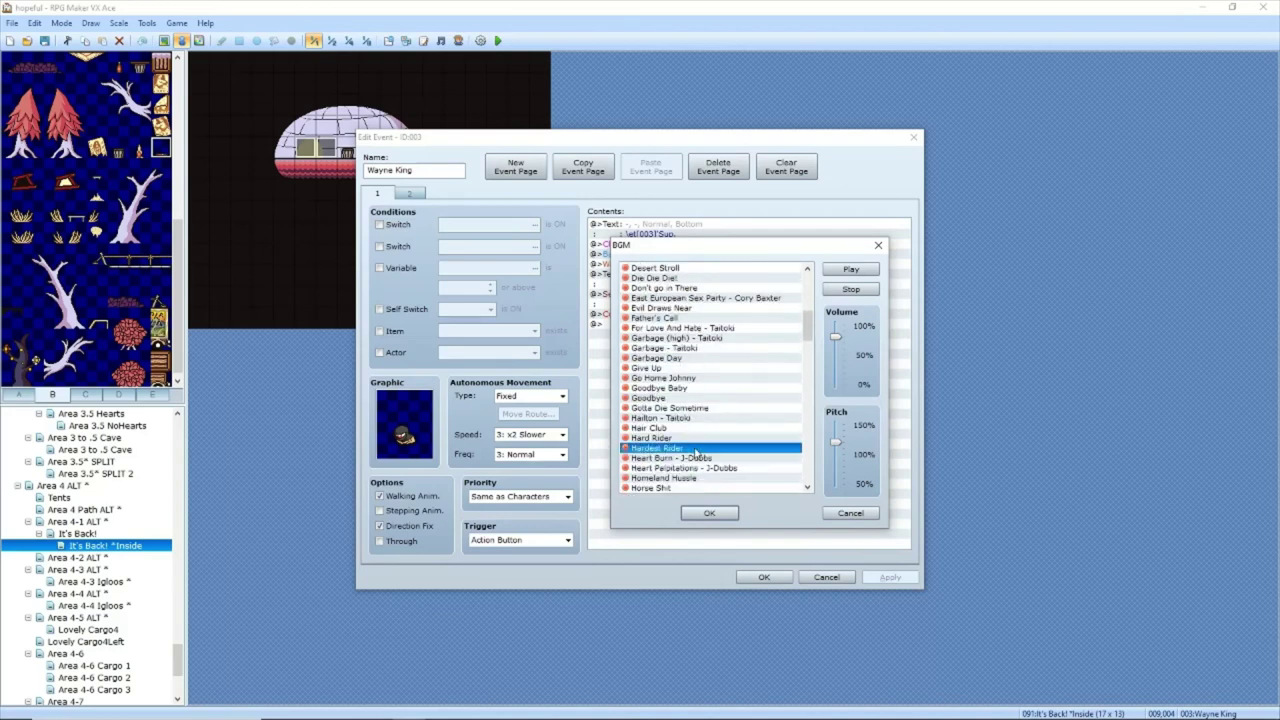
key(Up)
key(Up)
key(Up)
key(Up)
key(Up)
key(Up)
key(Up)
key(Up)
click(700, 418)
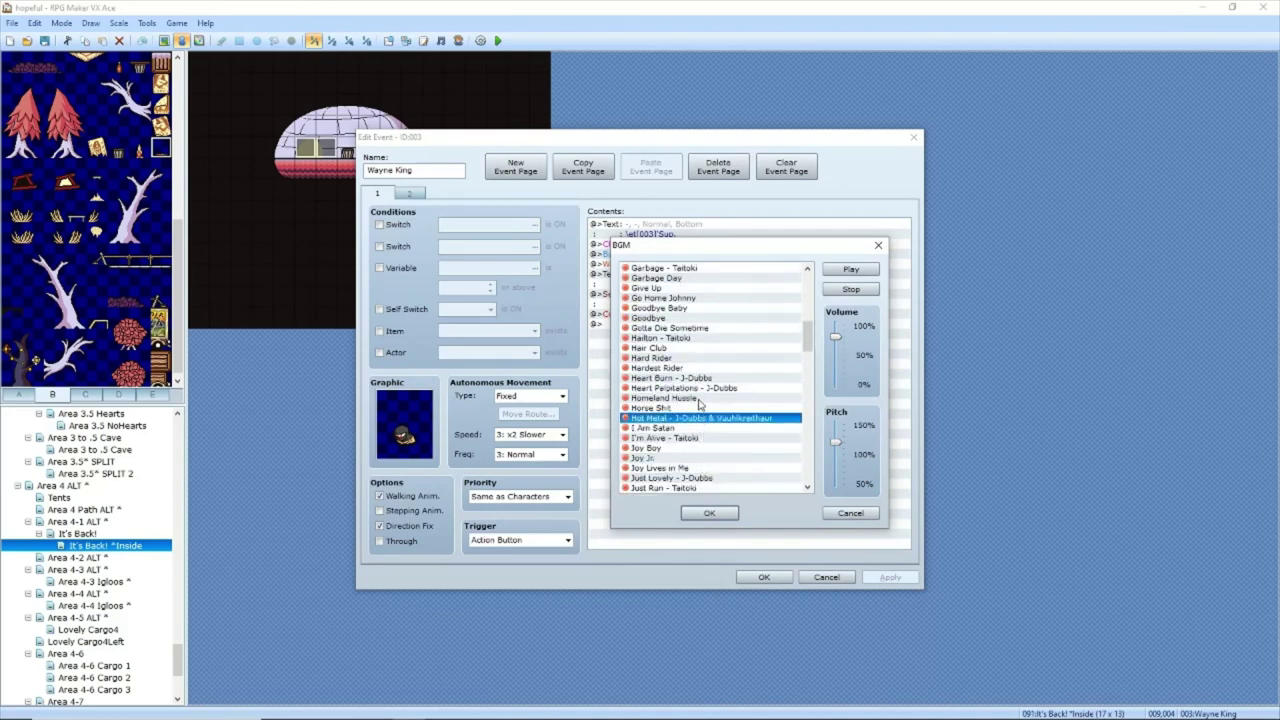
click(709, 513)
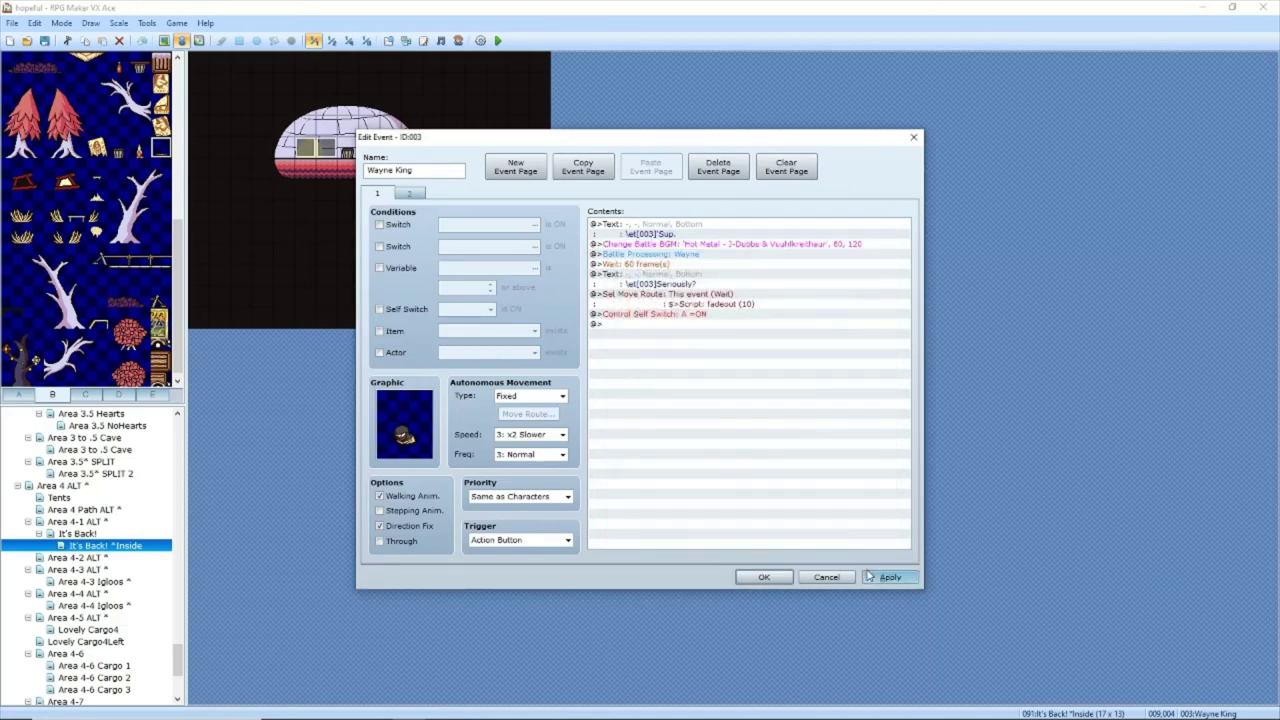
click(764, 577)
Step: Start a playtest and talk to Wayne King inside the igloo to launch the battle
click(497, 46)
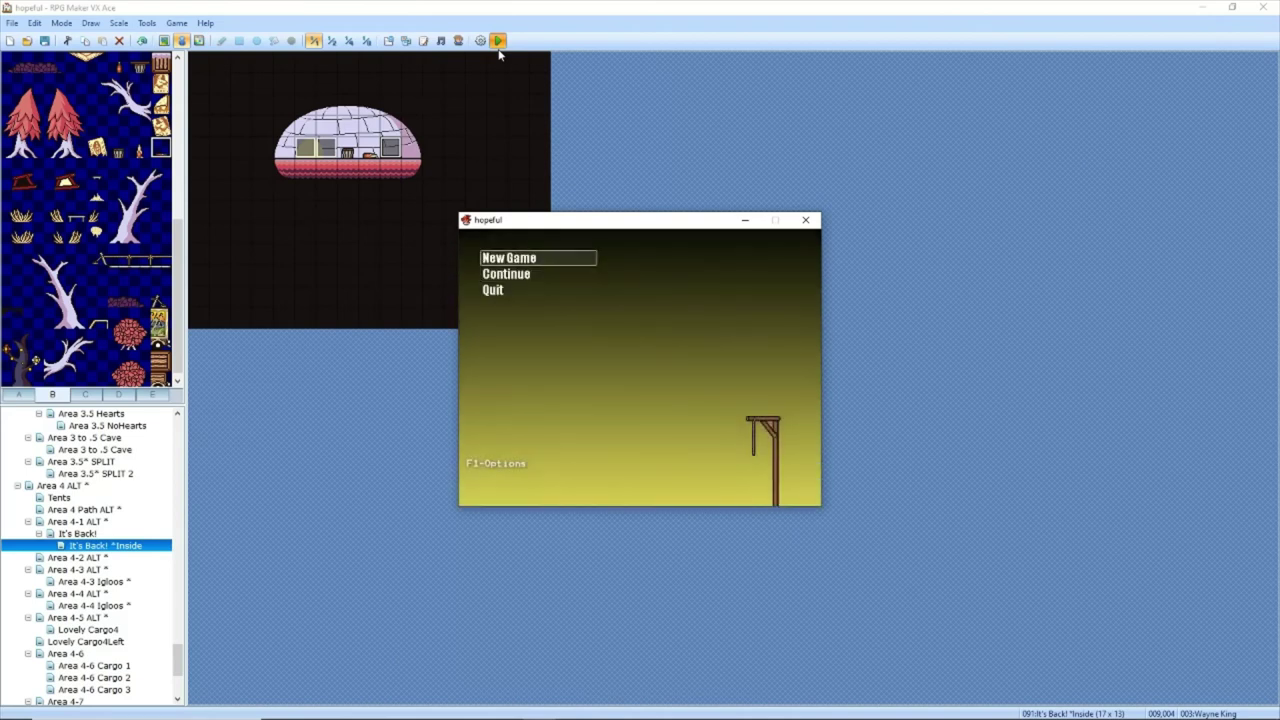
key(Return)
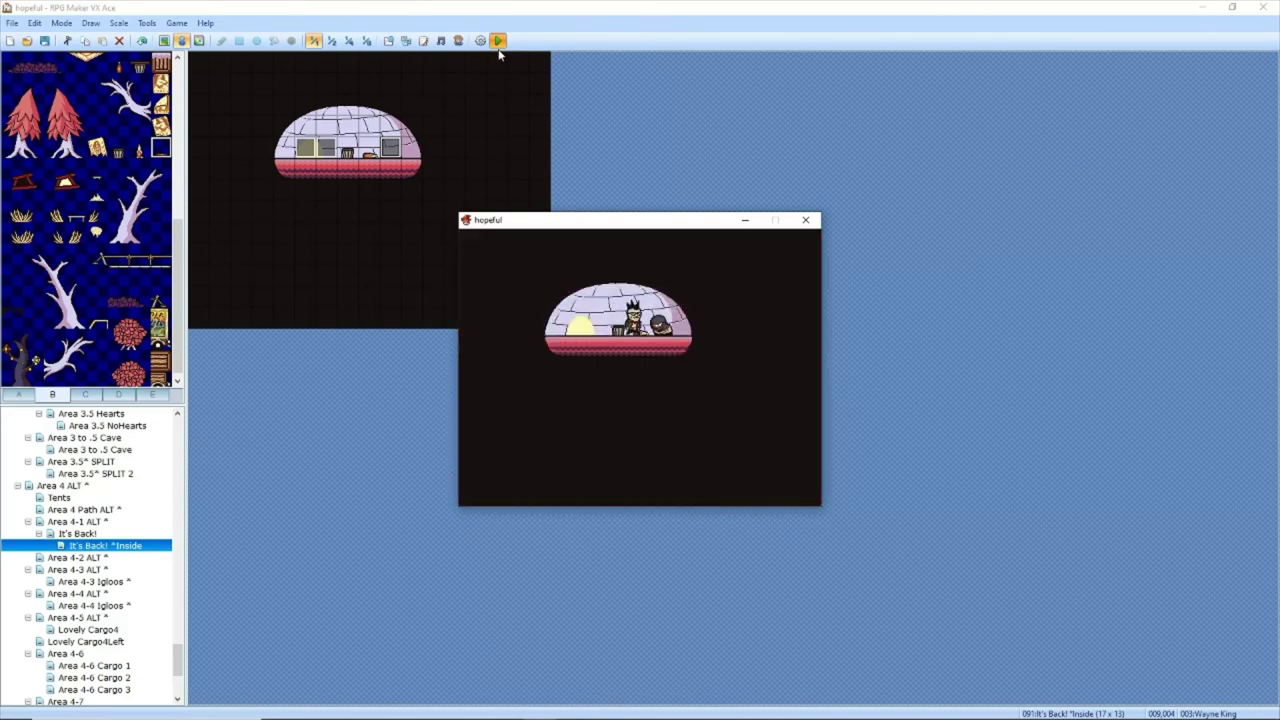
key(Return)
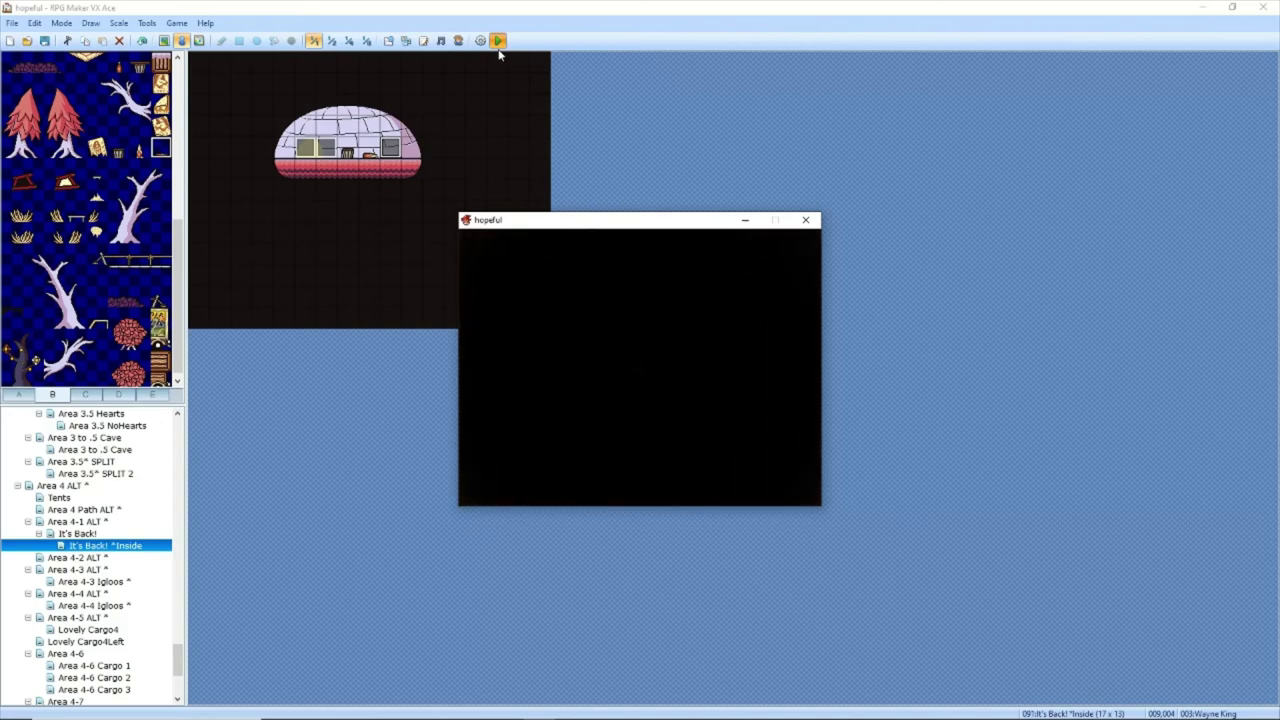
key(Return)
key(Return)
key(Return)
key(Return)
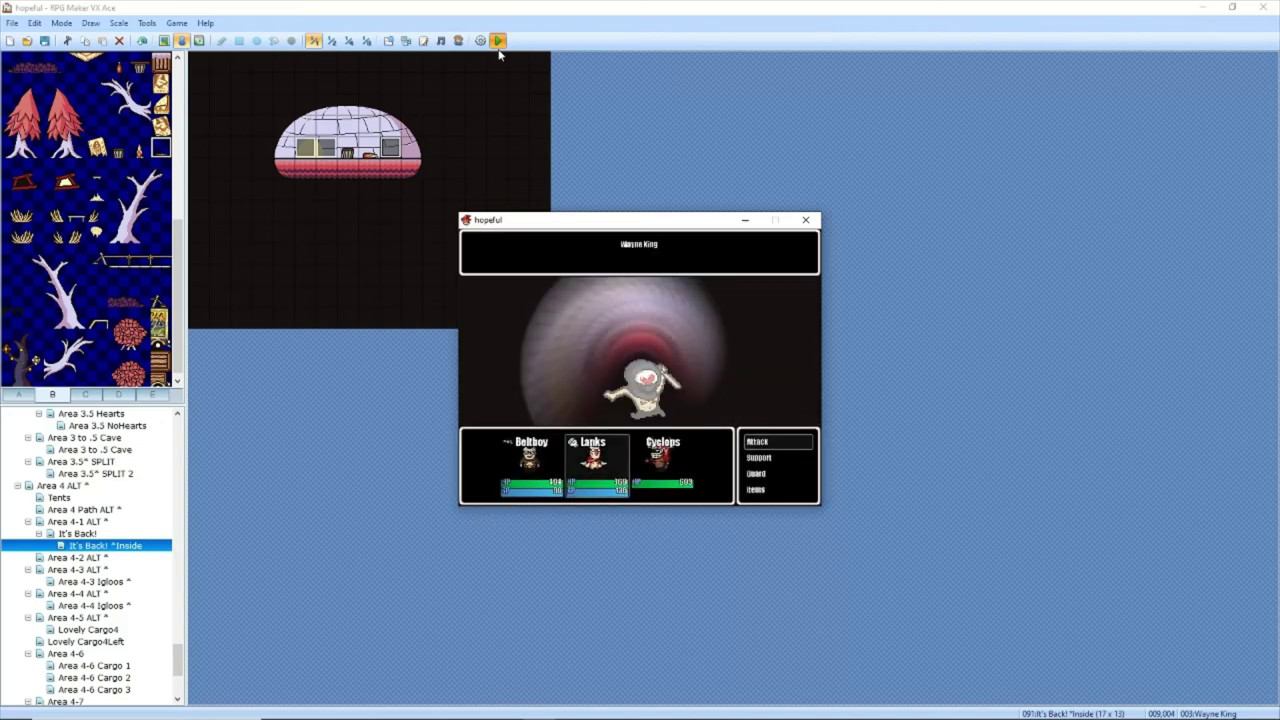
Step: Fight Wayne King in the playtest by having Lanks attack and entering the follow-up attack inputs over two rounds
key(Return)
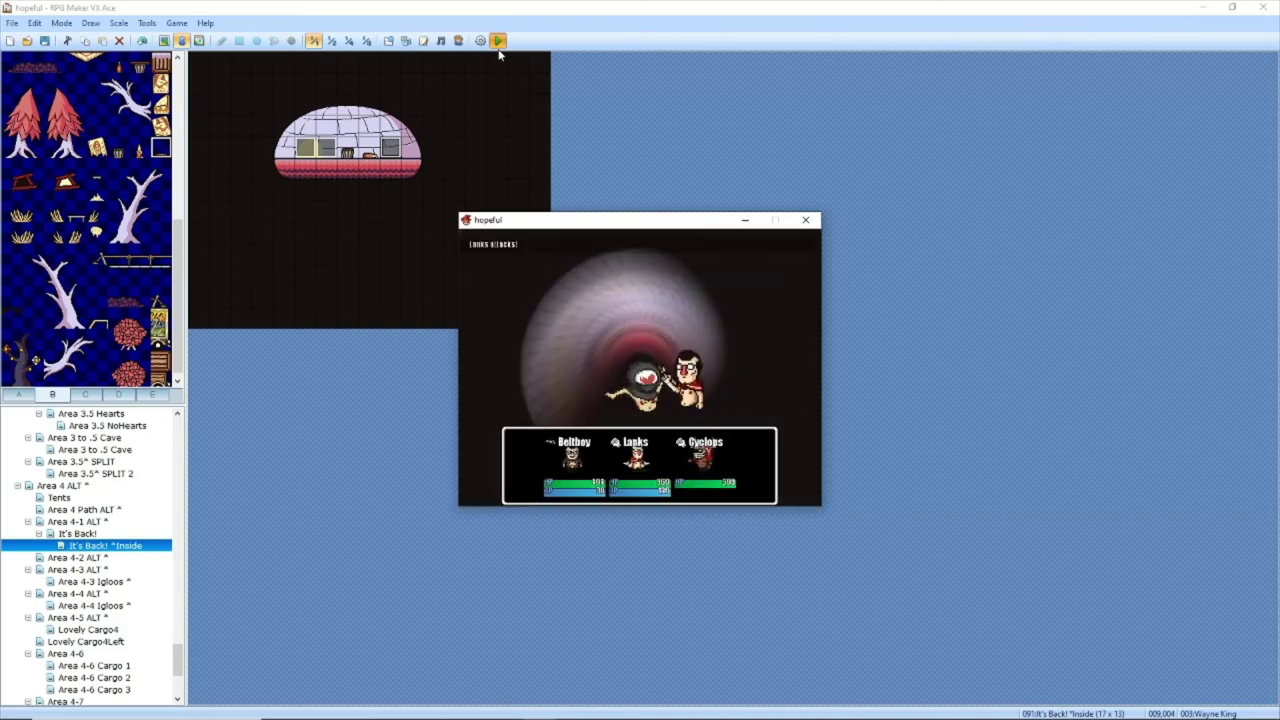
key(s)
key(s)
key(s)
key(s)
key(s)
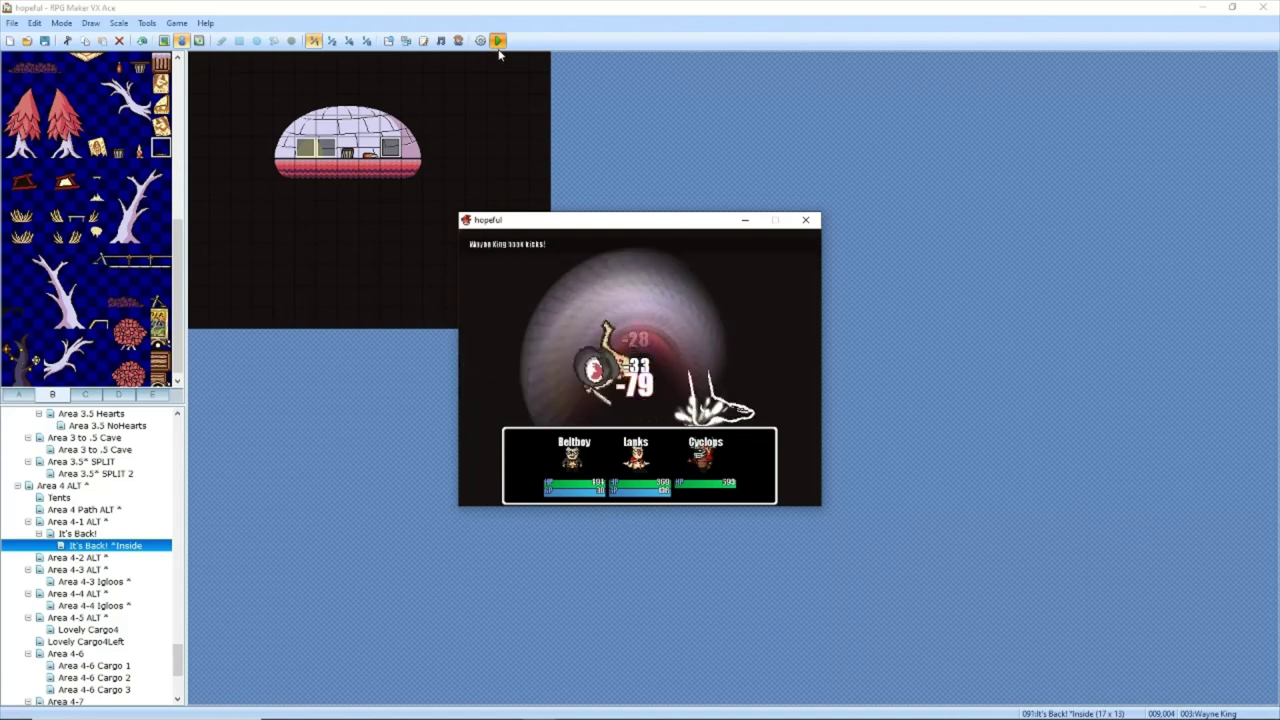
key(Return)
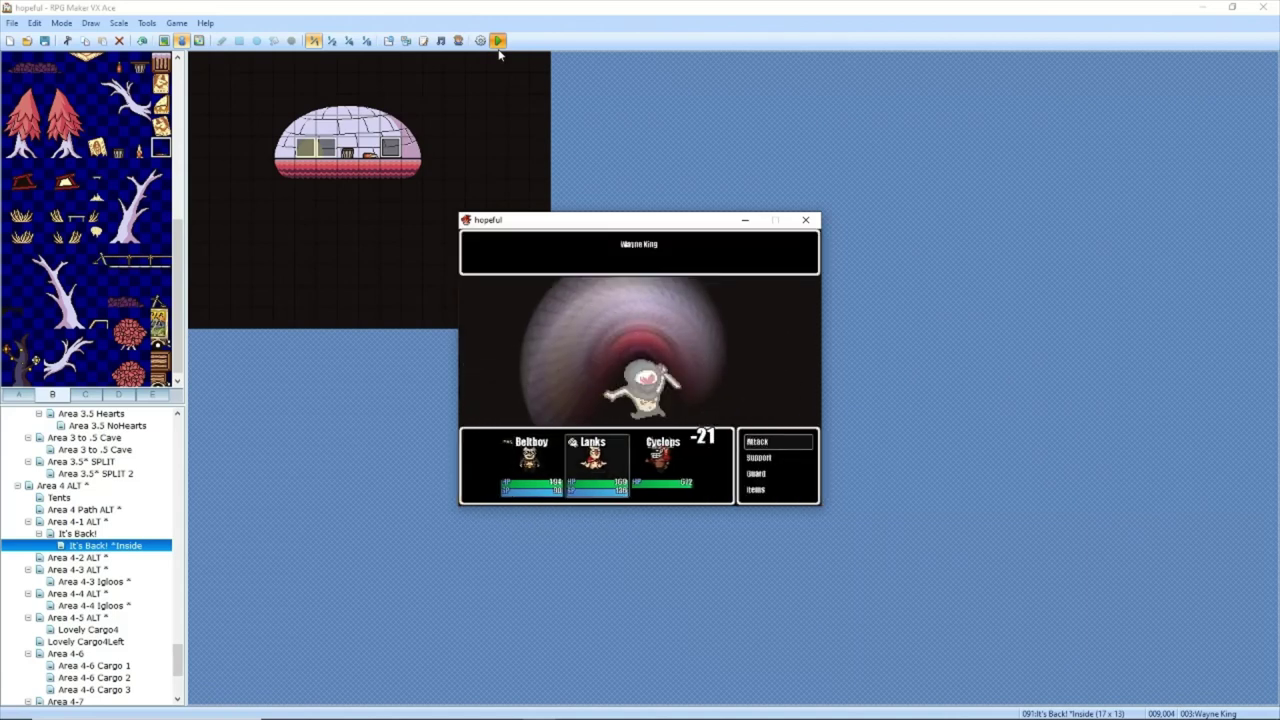
key(Return)
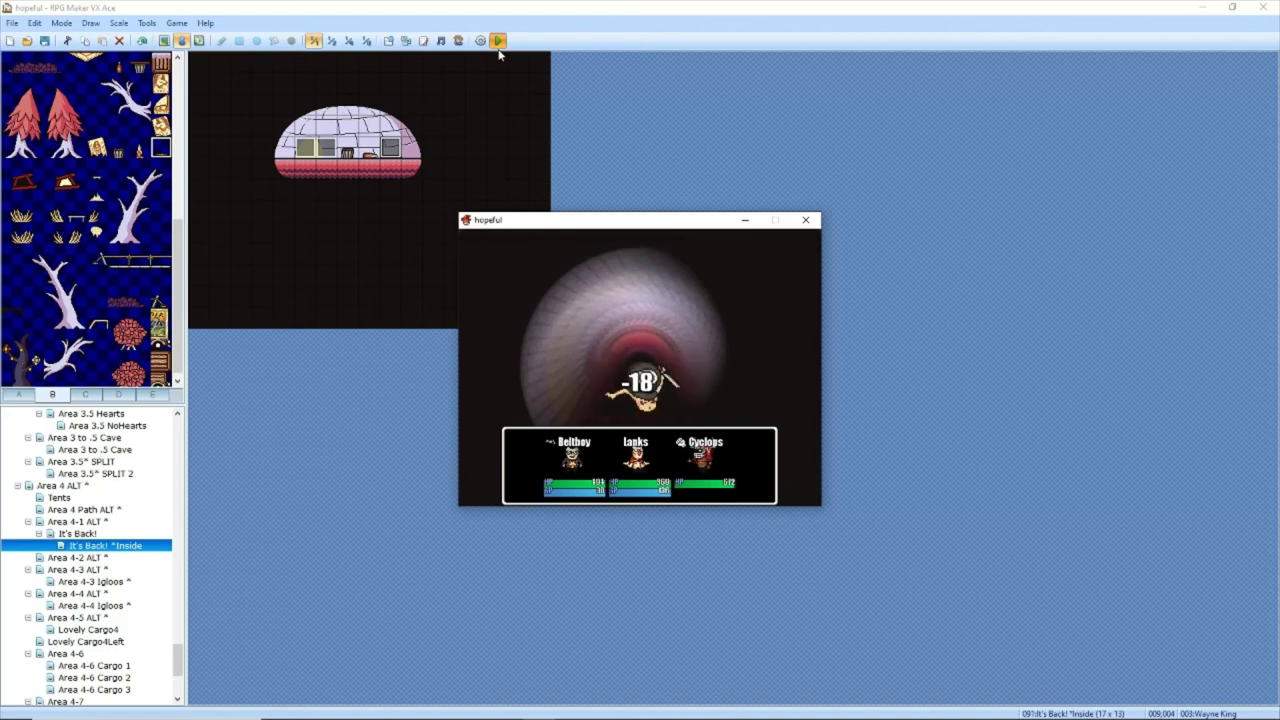
key(s)
key(s)
key(s)
key(s)
key(s)
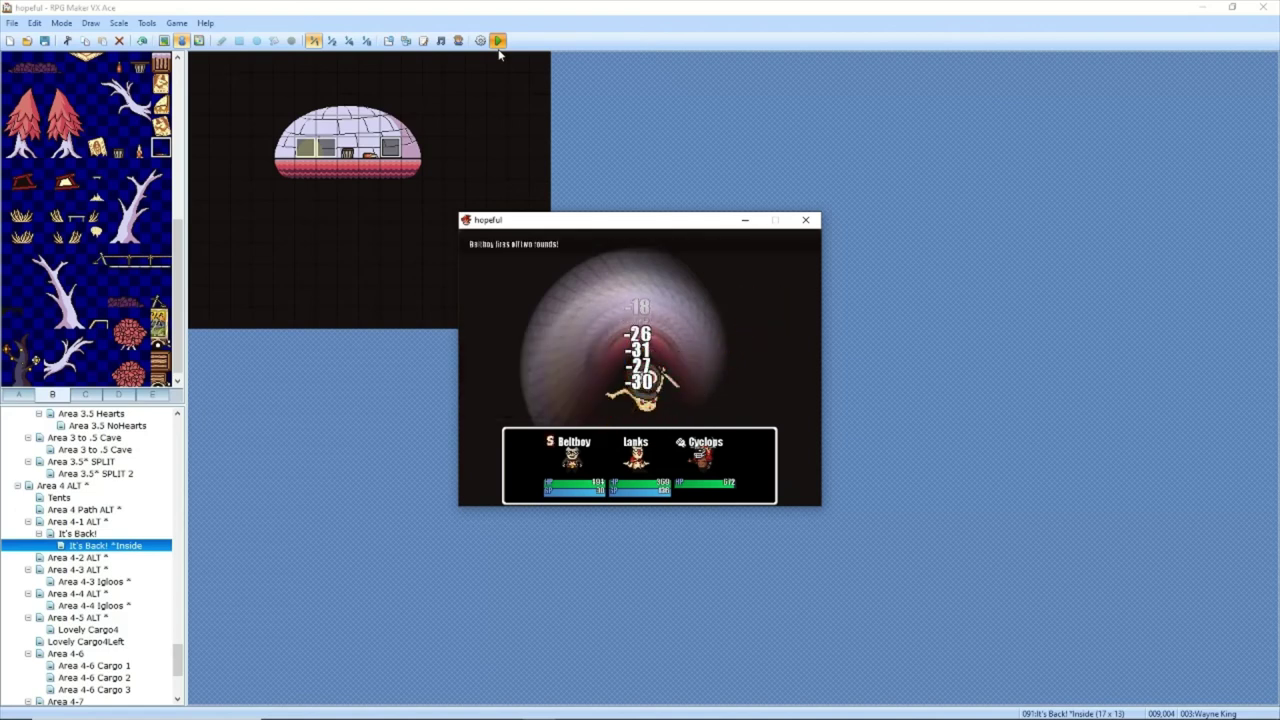
Step: Finish the test battle and advance through the victory and loot screens to check Wayne King's after-battle sequence
key(Return)
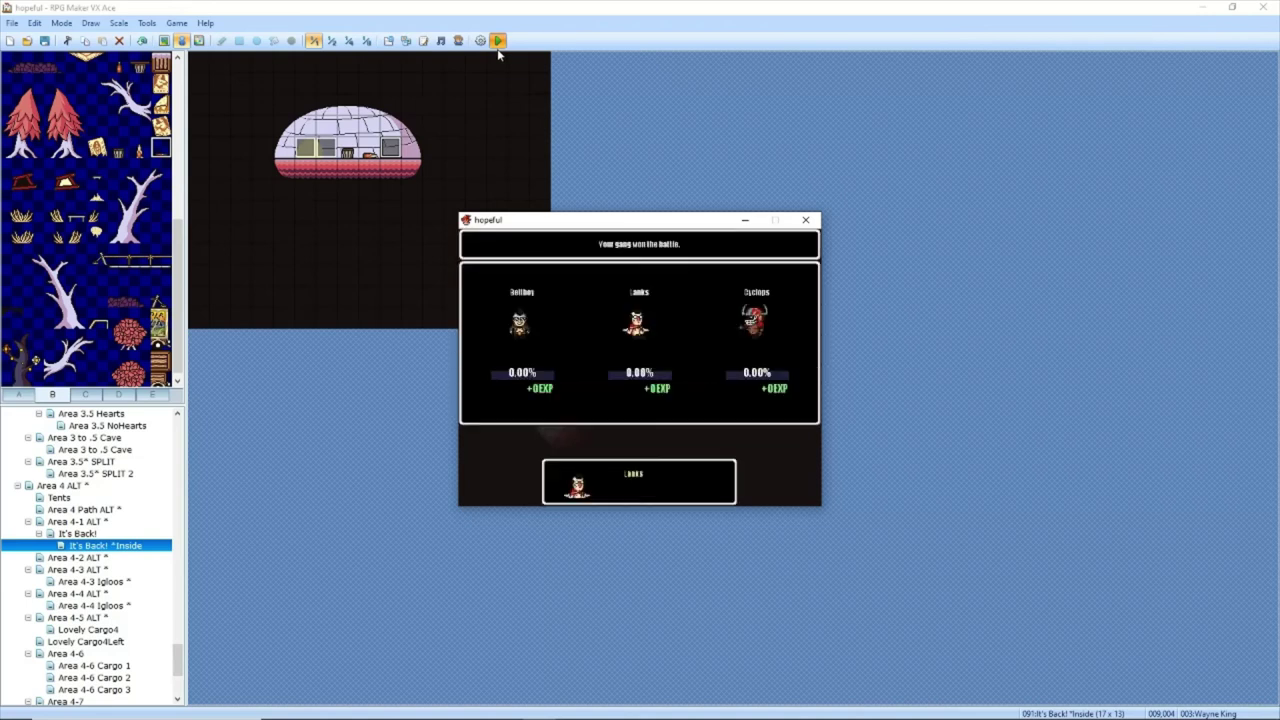
key(Return)
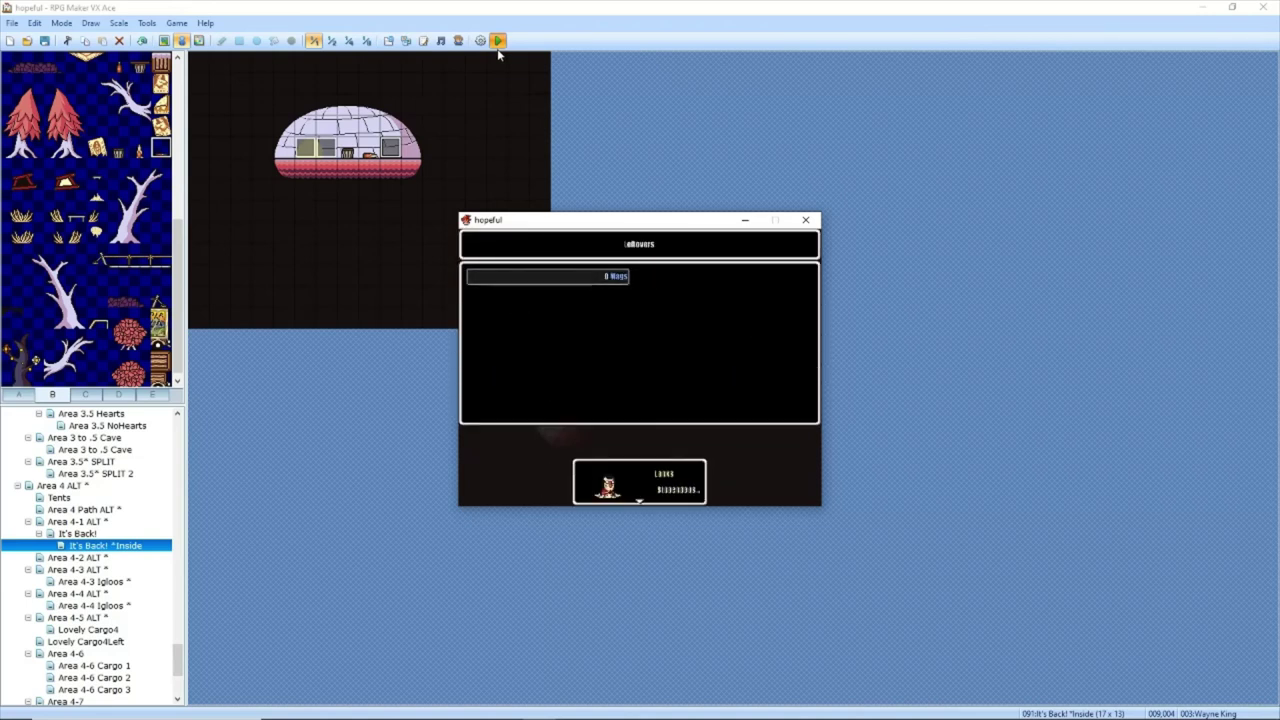
key(Return)
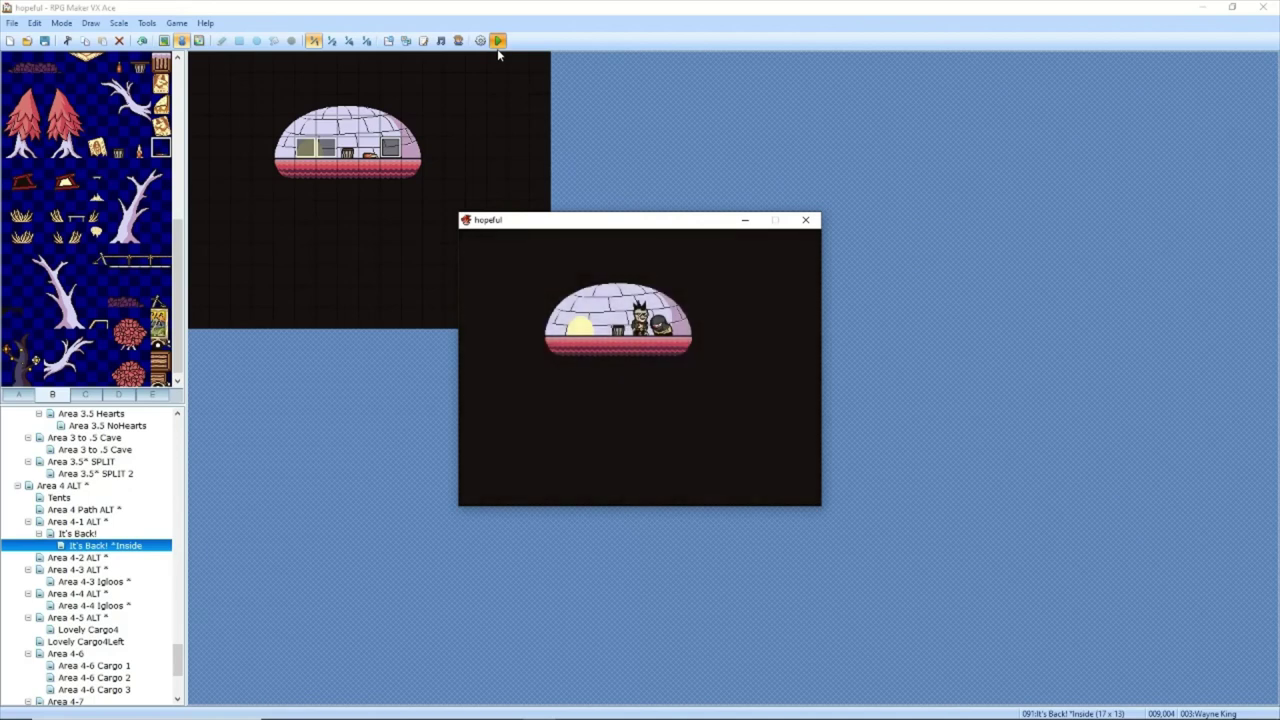
key(Return)
Step: Walk through the spot Wayne King occupied and leave the igloo to check the map after his fadeout
key(Right)
key(Left)
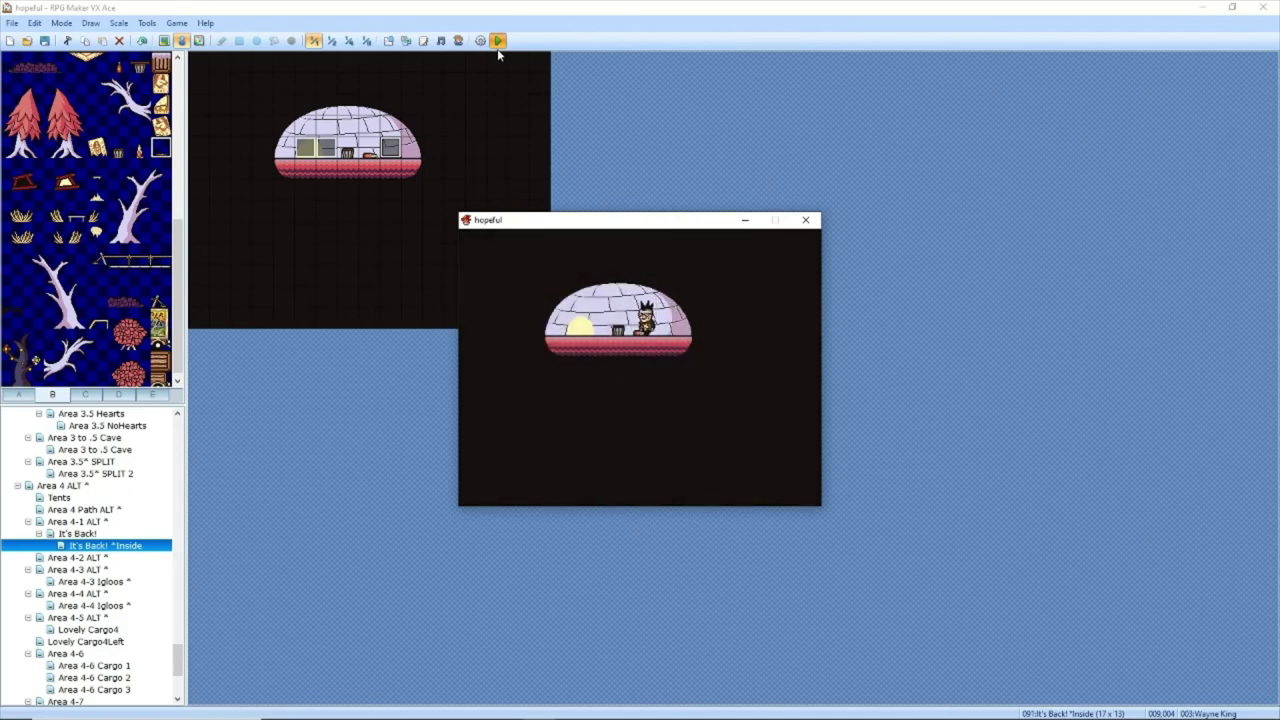
key(Right)
key(Left)
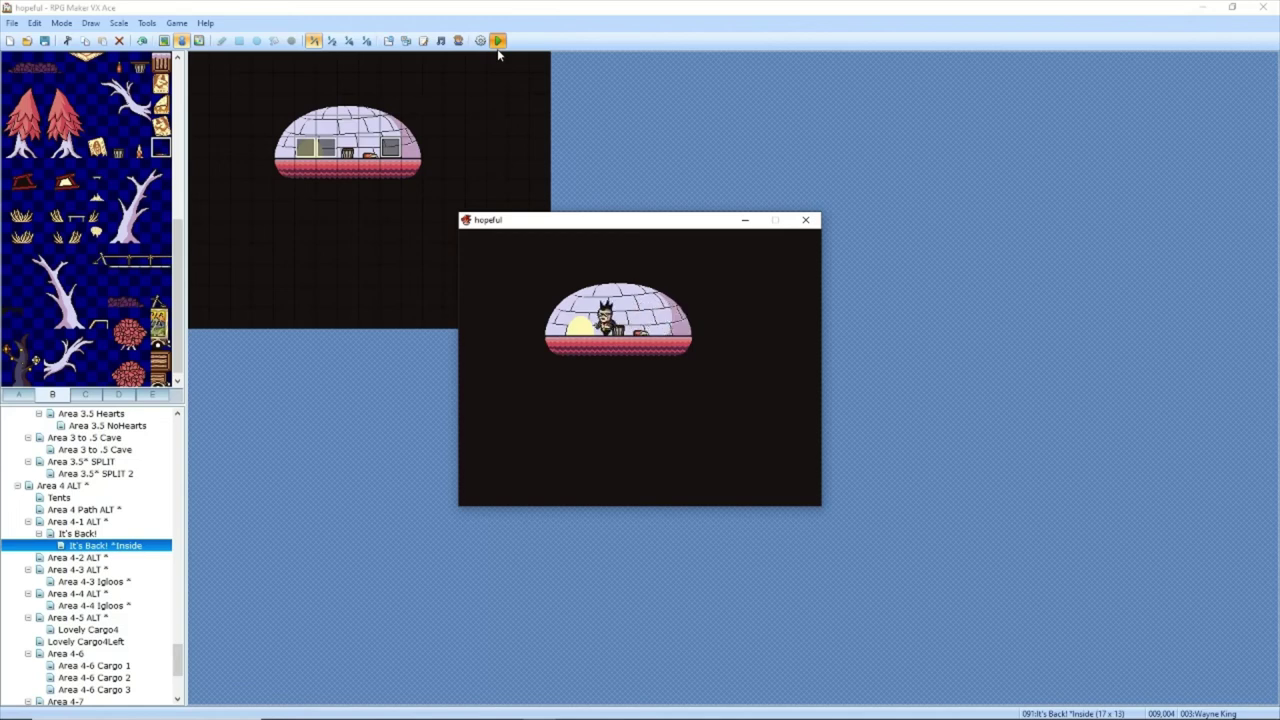
key(Right)
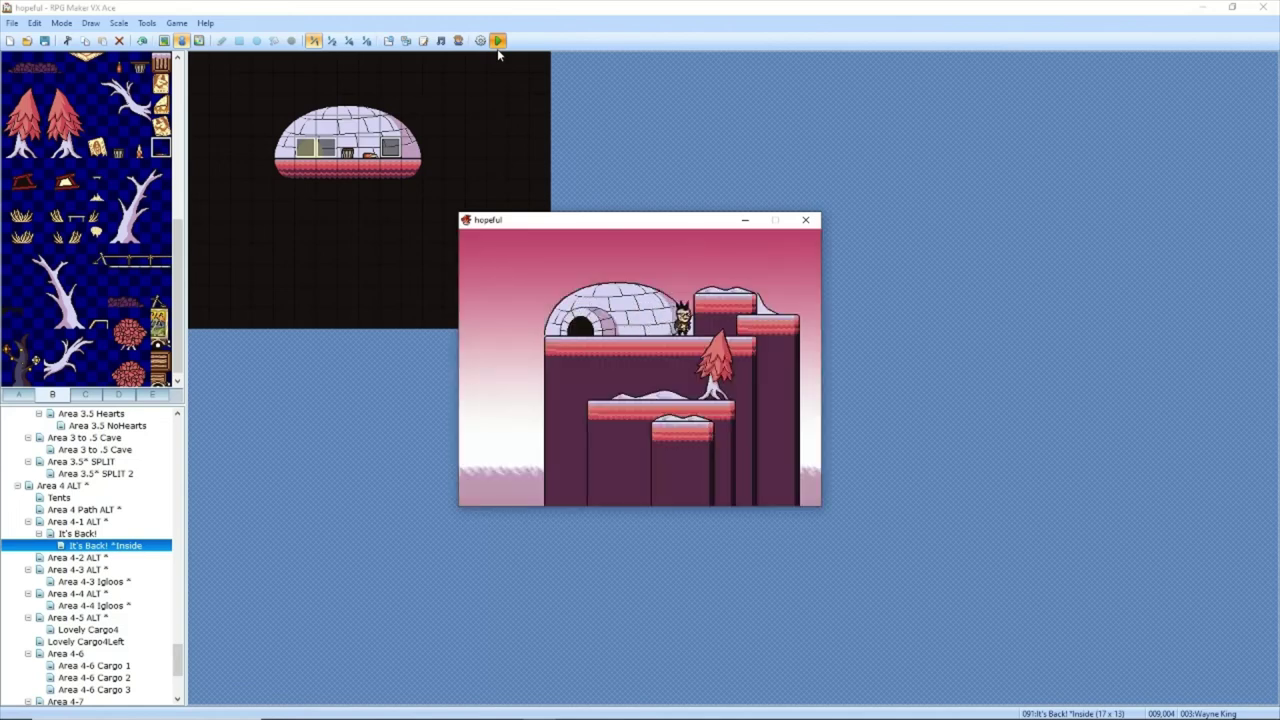
Step: Close the playtest and delete the 60-frame wait after Battle Processing in the Wayne King event inside the igloo
click(805, 221)
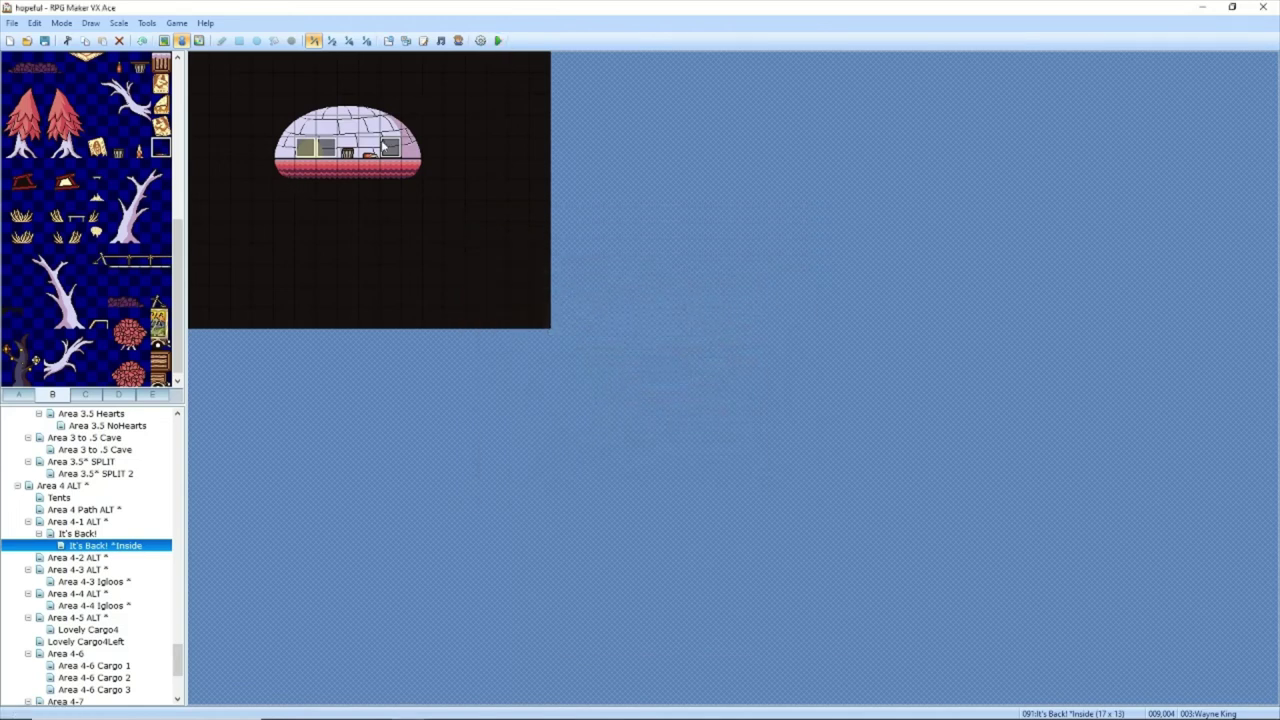
double_click(390, 148)
click(675, 265)
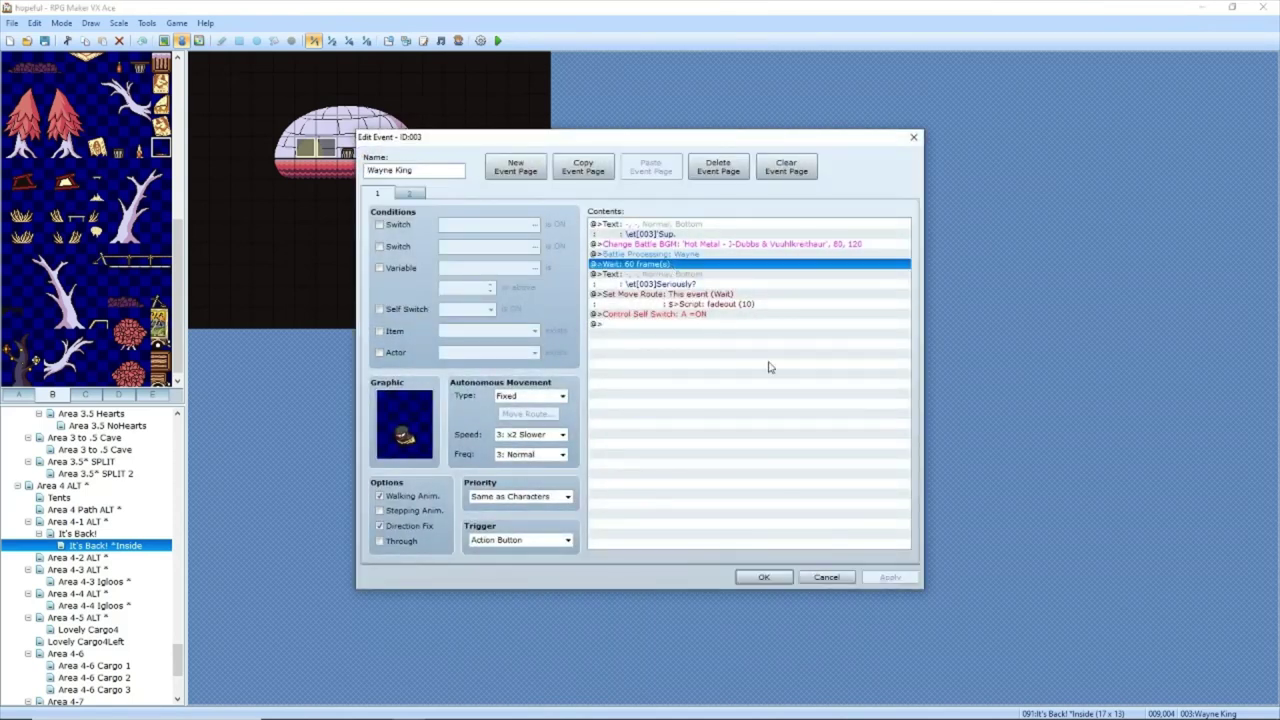
key(Delete)
click(760, 578)
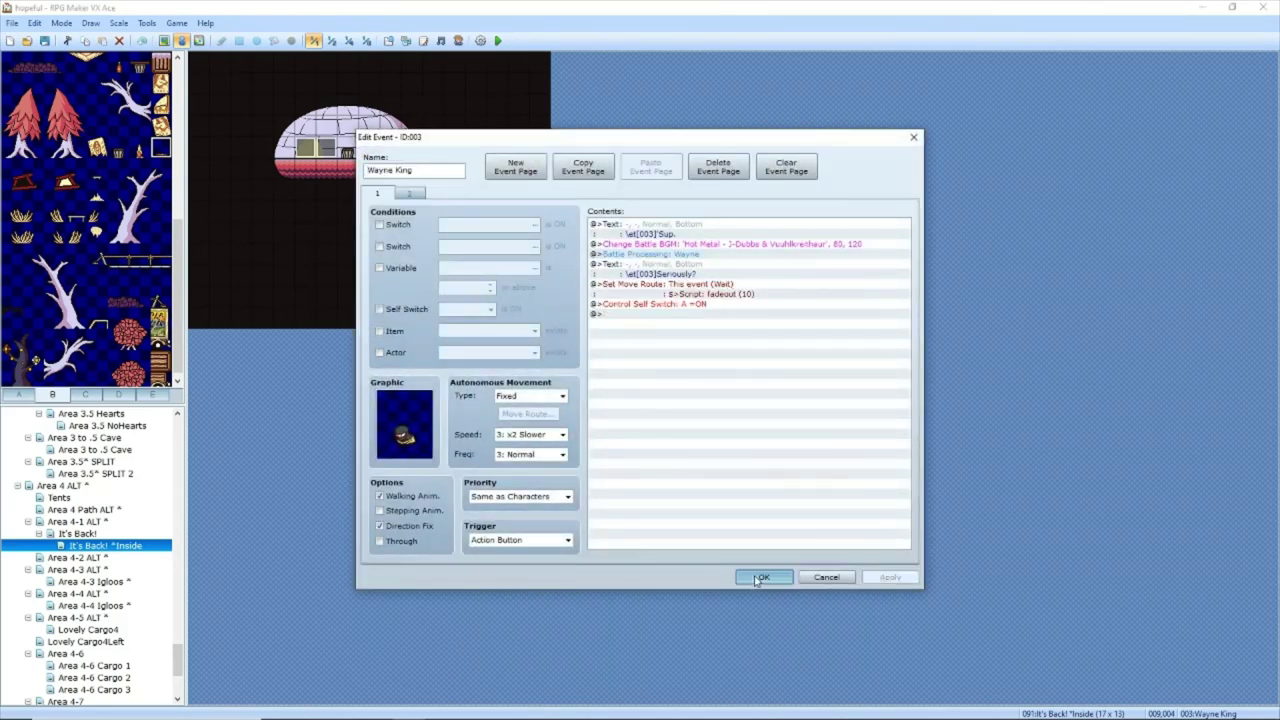
Step: Set the enemy Wayne King's MHP to 1000 in the database and apply the change
click(146, 22)
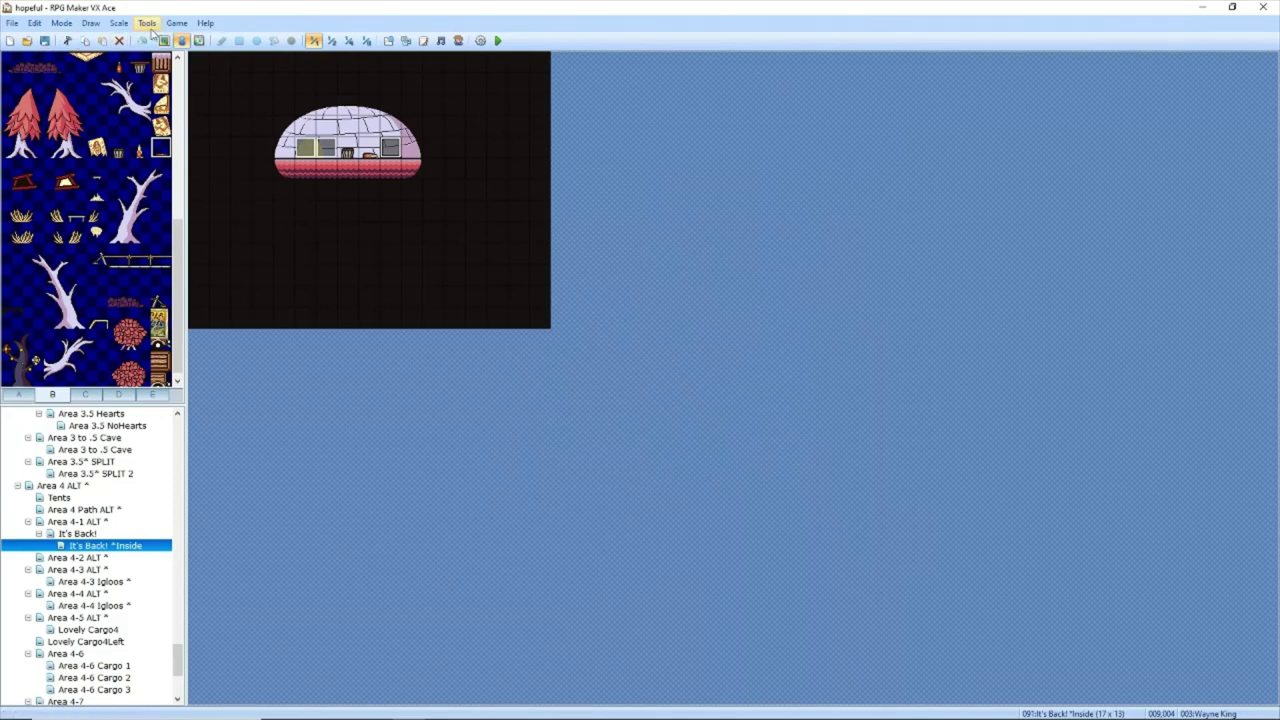
click(180, 38)
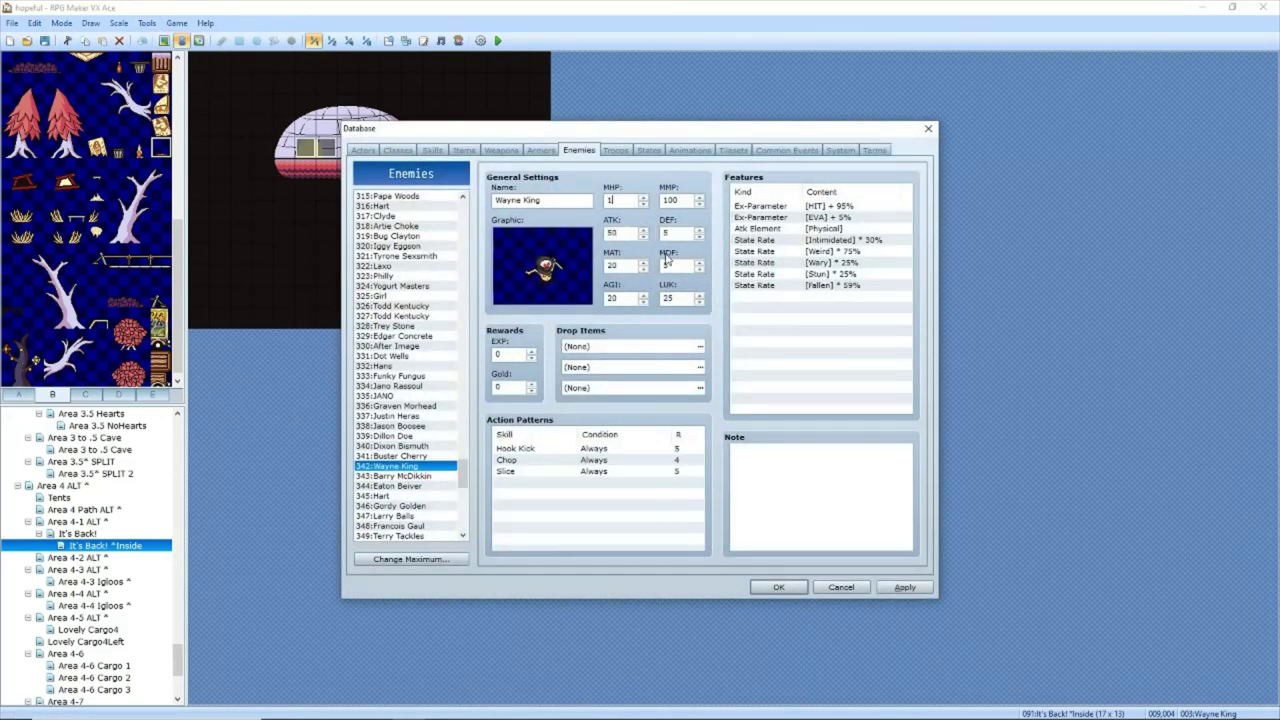
click(903, 587)
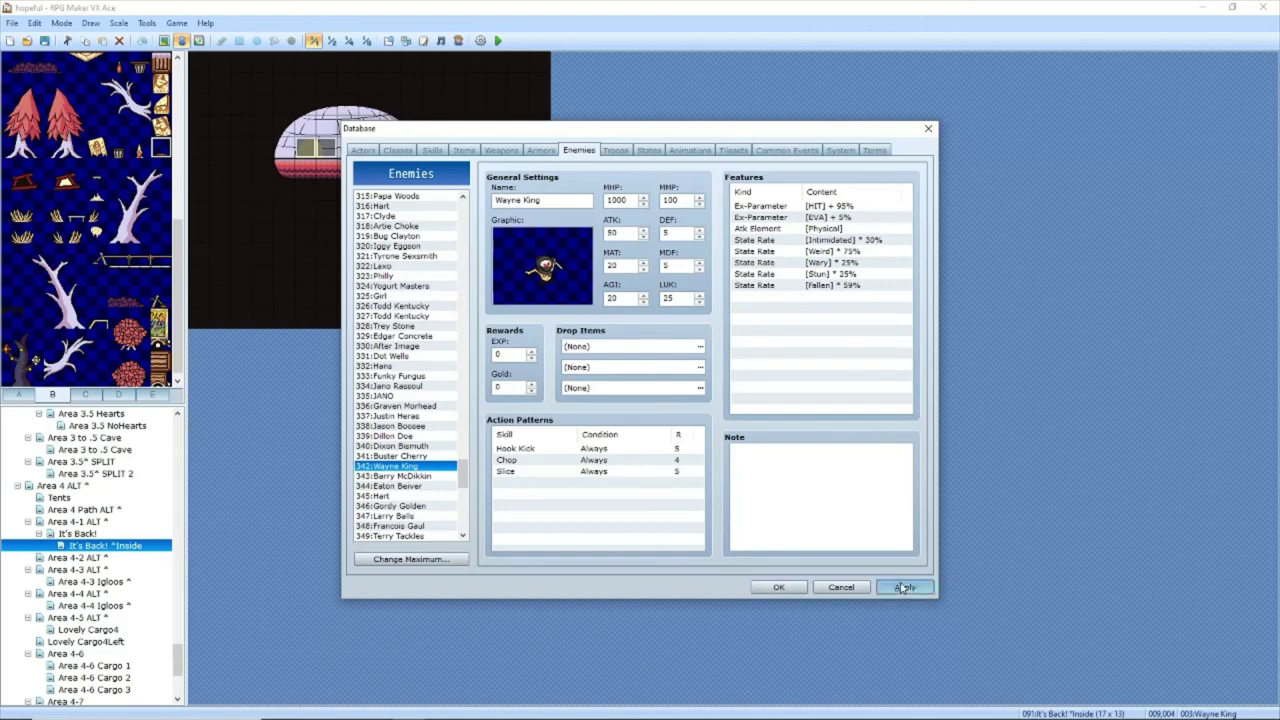
Step: Shorten the wait before the EXPLODE animation on the Wayne troop's second battle event page to 60 frames and save the database
click(615, 151)
click(610, 361)
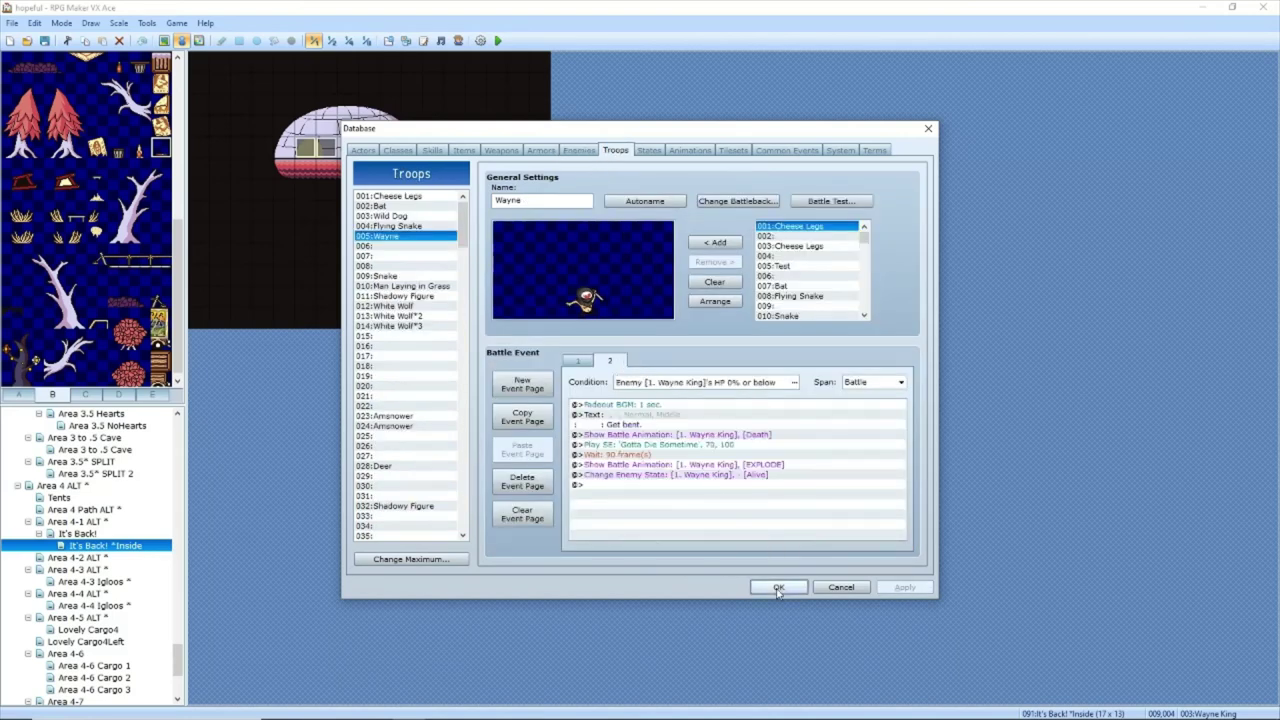
click(679, 455)
double_click(679, 455)
text(60)
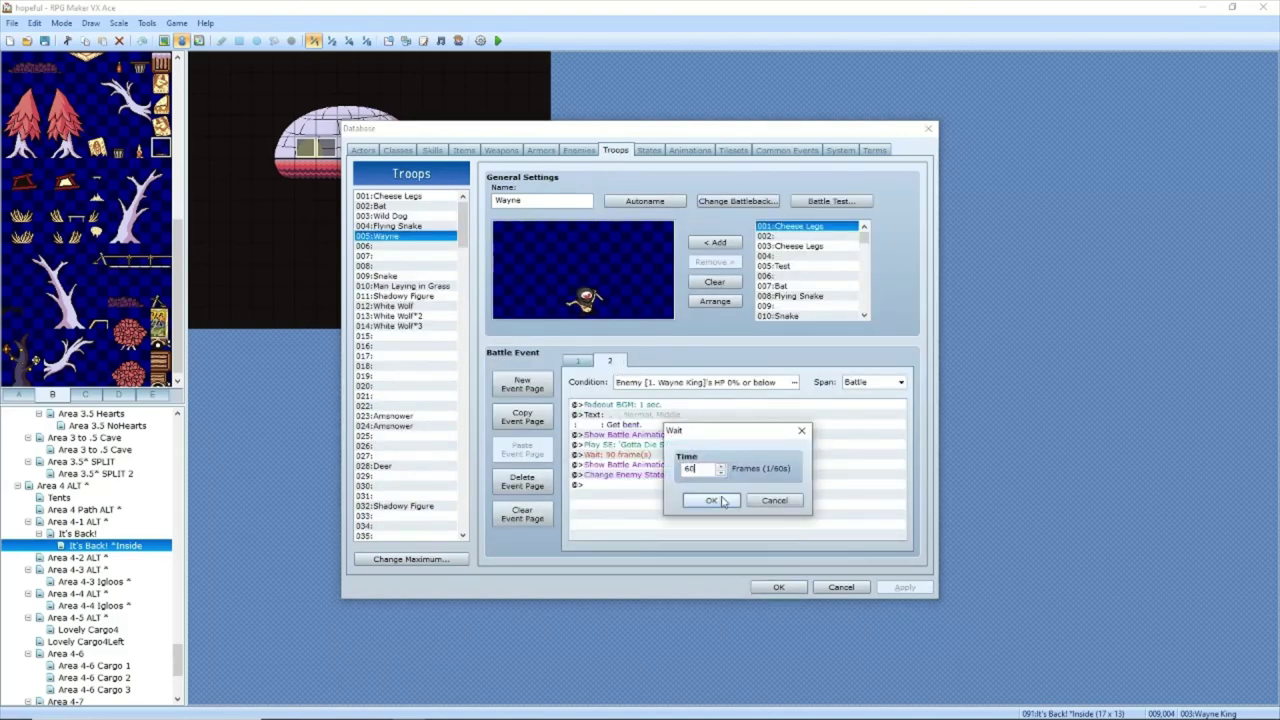
click(710, 503)
click(892, 587)
click(798, 587)
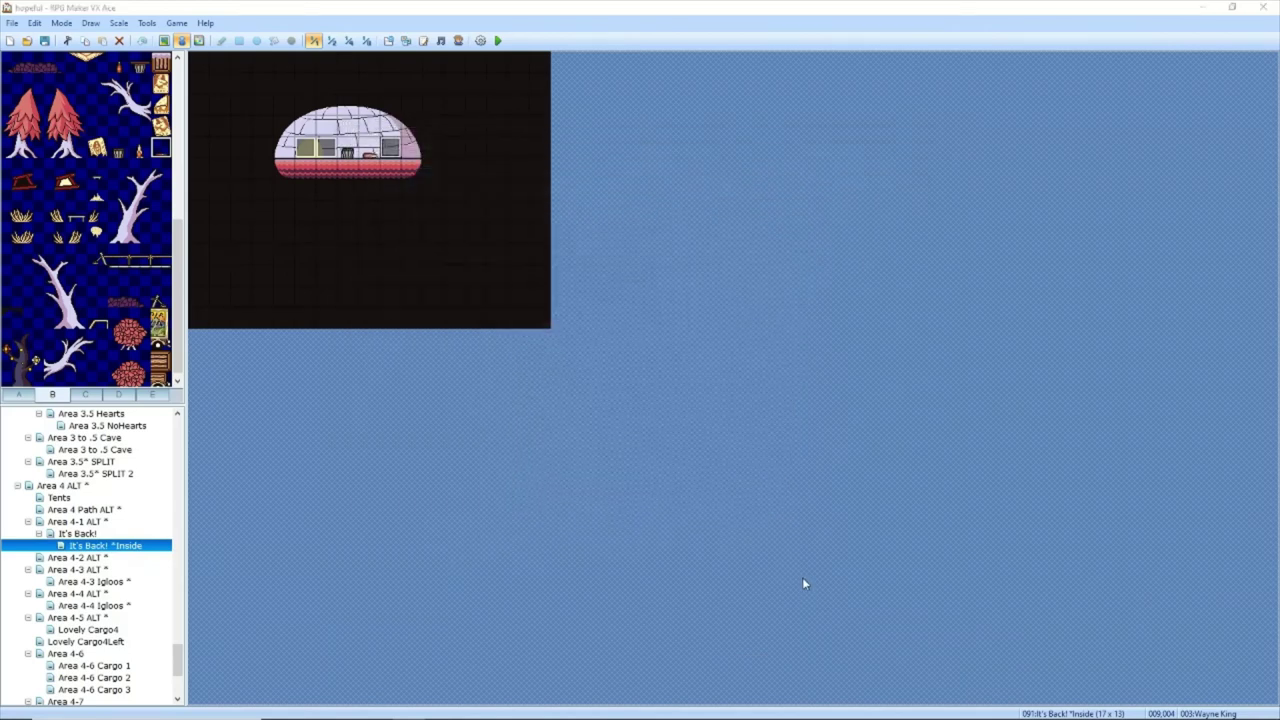
Step: Start another playtest and load into the game outside the igloo
key(F12)
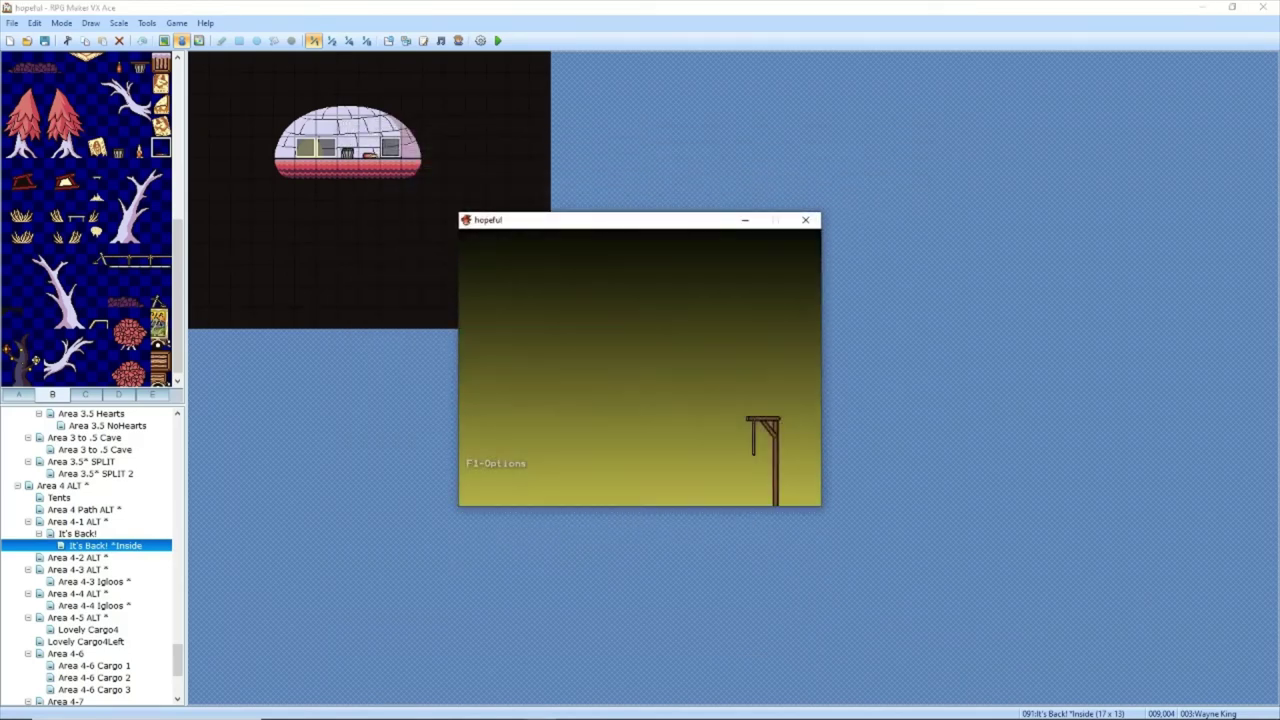
key(Return)
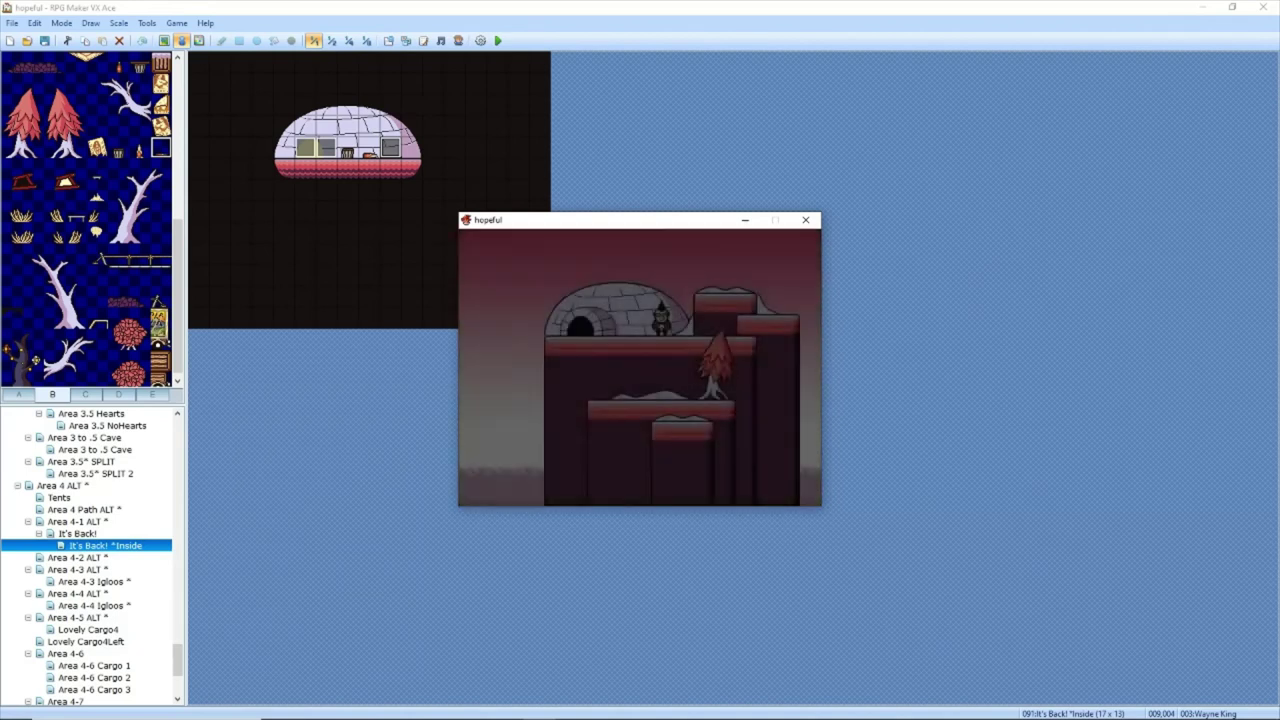